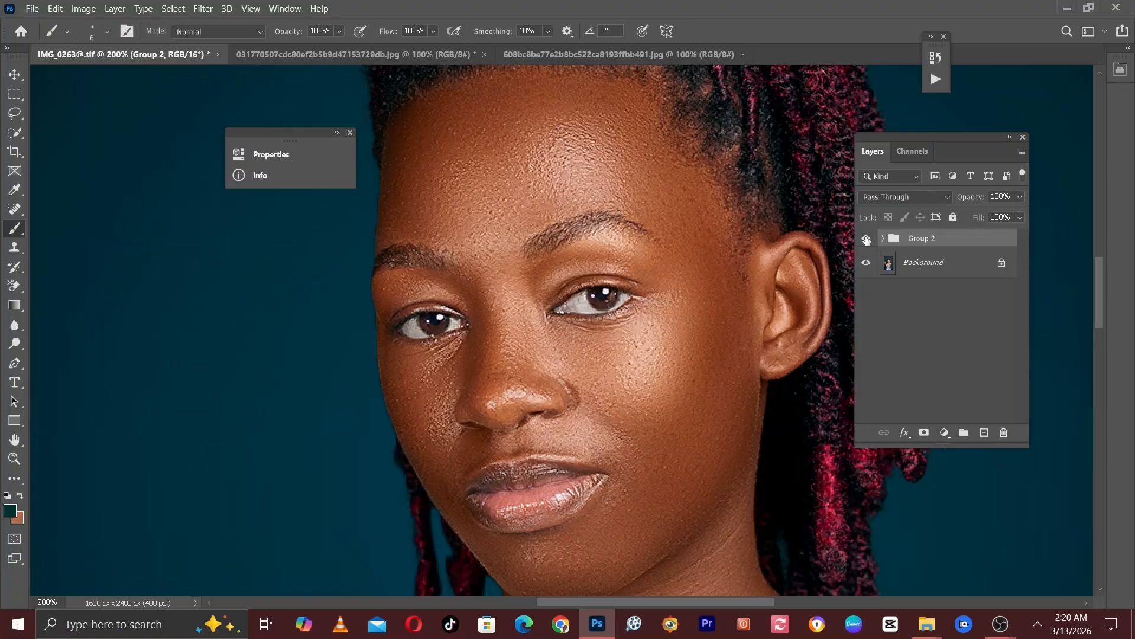
# - Toggle Group 2's visibility to compare the retouched portrait with the original
pyautogui.click(867, 239)
pyautogui.click(867, 239)
pyautogui.hotkey('ctrl', '-')
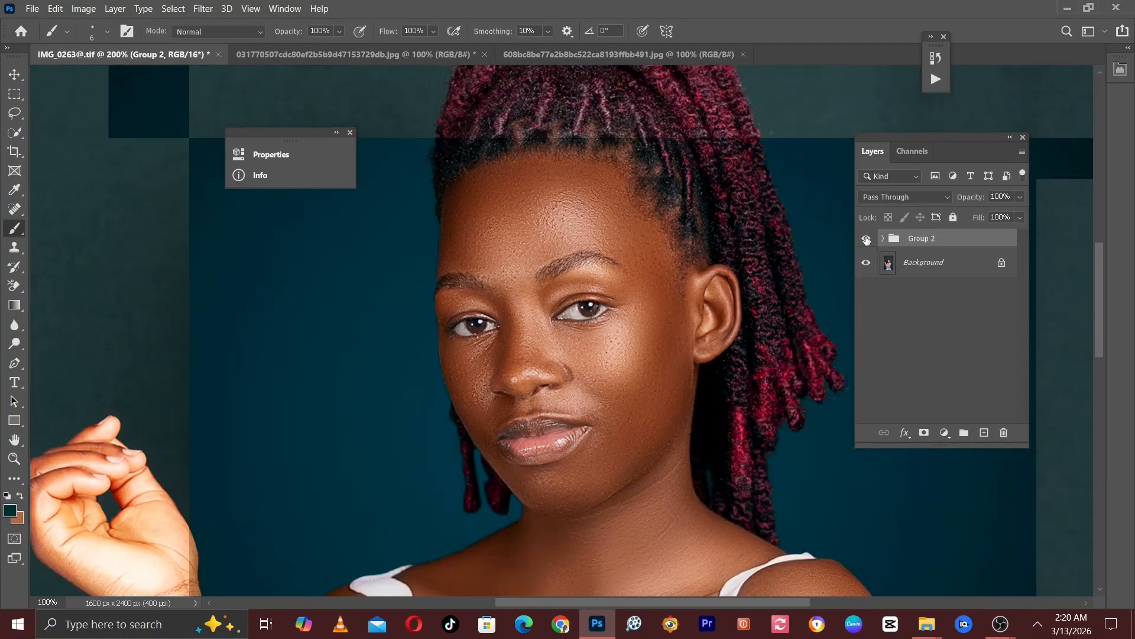
pyautogui.hotkey('ctrl', '-')
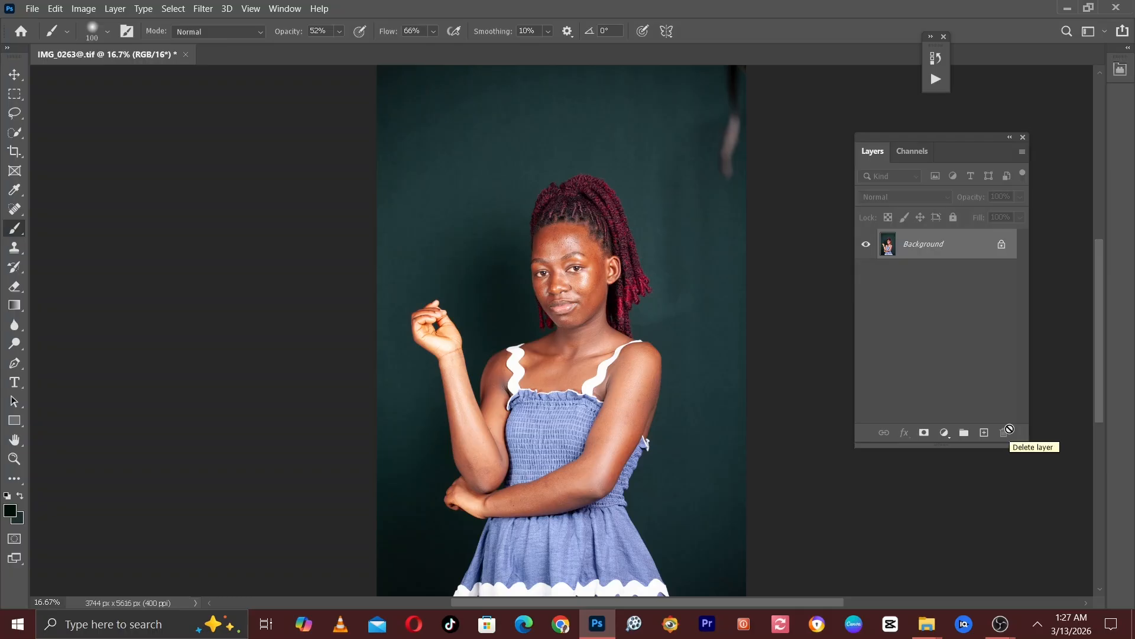
# - Examine the unretouched portrait up close, checking the skin on the forehead, cheeks, chin and neck
pyautogui.hotkey('ctrl', '+')
pyautogui.hotkey('ctrl', '+')
pyautogui.hotkey('ctrl', '+')
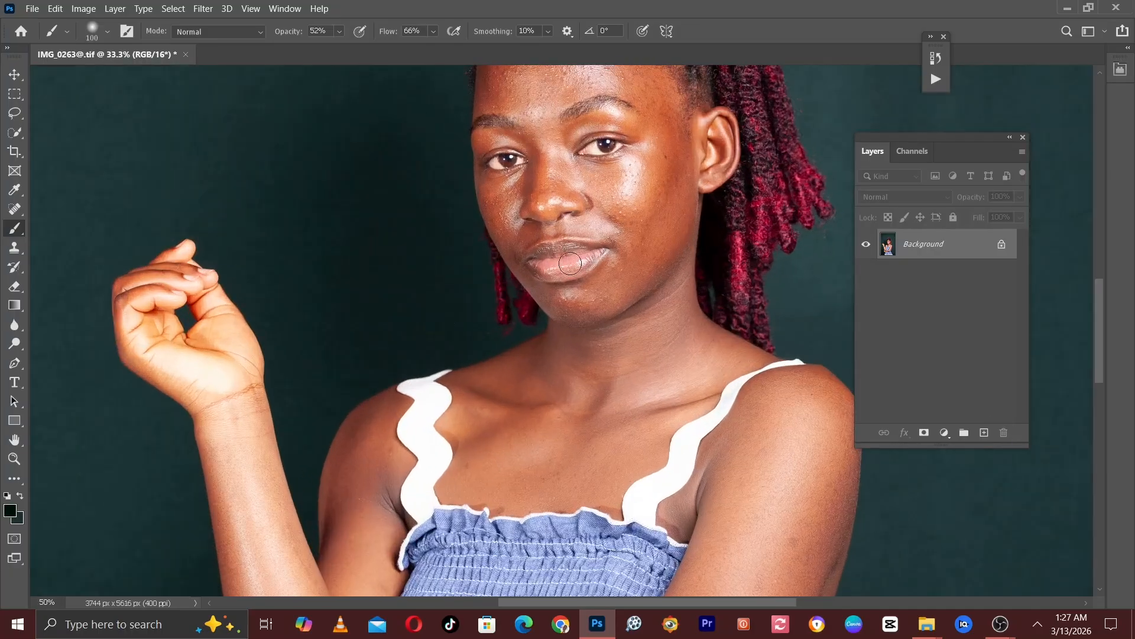
pyautogui.moveTo(618, 277); pyautogui.dragTo(588, 388)
pyautogui.hotkey('ctrl', '+')
pyautogui.moveTo(503, 224); pyautogui.dragTo(505, 296)
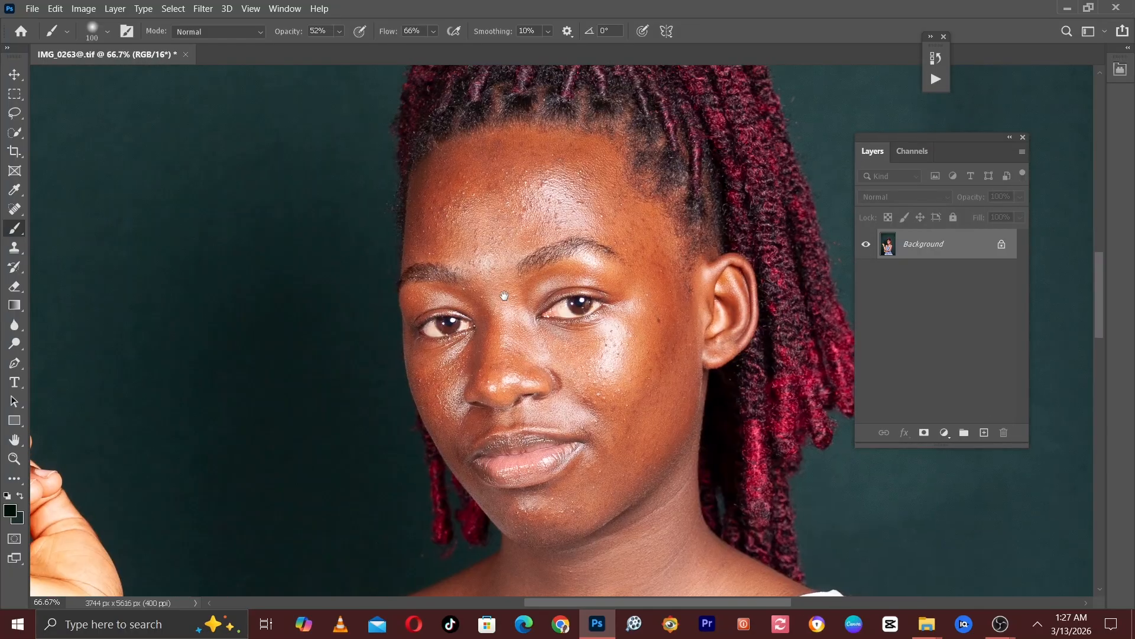
pyautogui.hotkey('ctrl', '+')
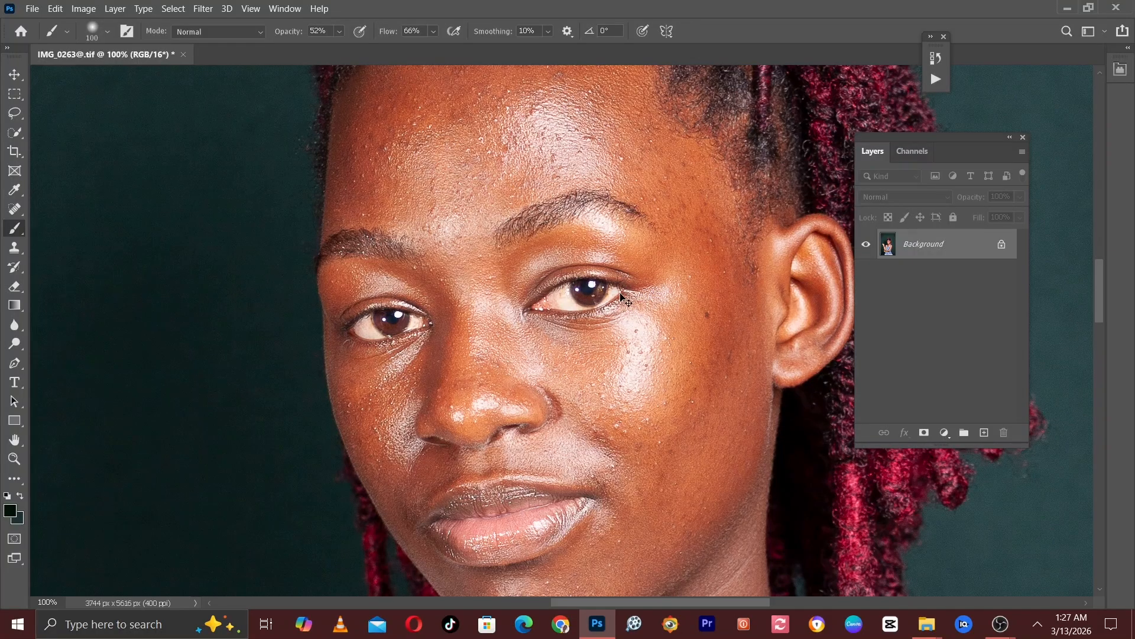
pyautogui.hotkey('ctrl', '-')
pyautogui.moveTo(542, 420); pyautogui.dragTo(595, 275)
pyautogui.hotkey('ctrl', '-')
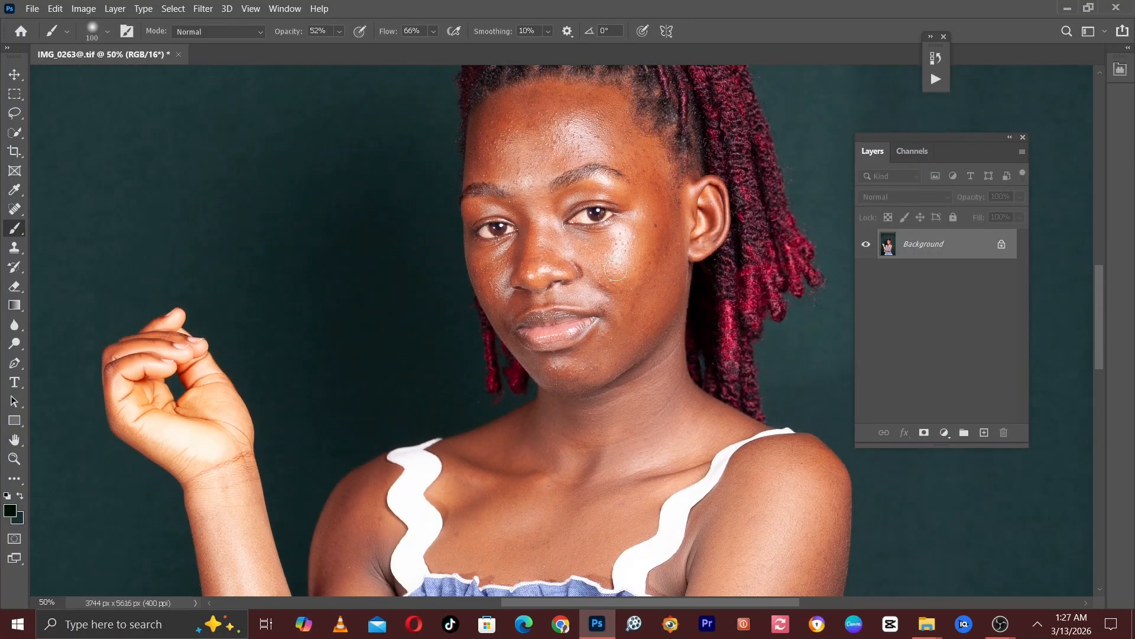
pyautogui.hotkey('ctrl', '-')
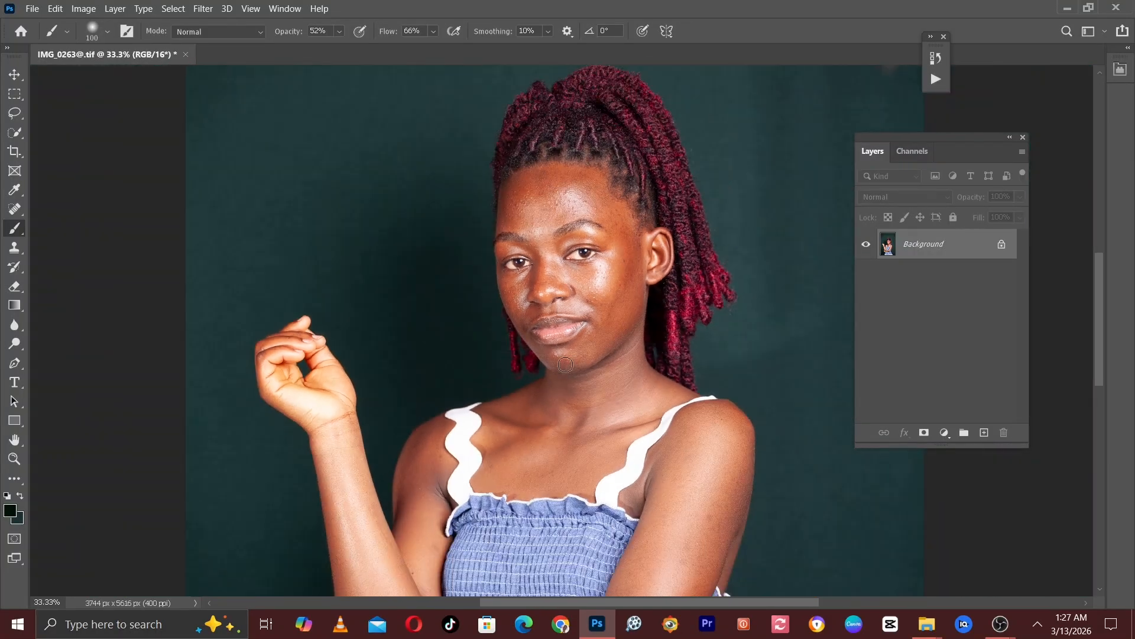
pyautogui.moveTo(567, 413)
pyautogui.mouseDown()
pyautogui.moveTo(581, 244)
pyautogui.moveTo(566, 414)
pyautogui.mouseUp()
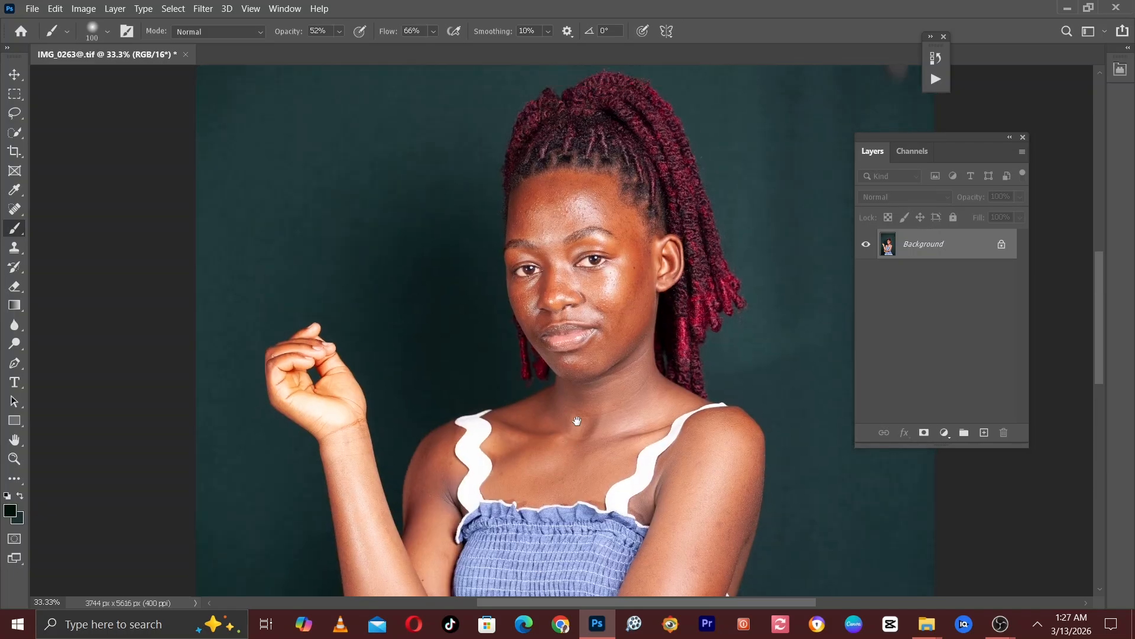
pyautogui.hotkey('ctrl', '+')
pyautogui.hotkey('ctrl', '+')
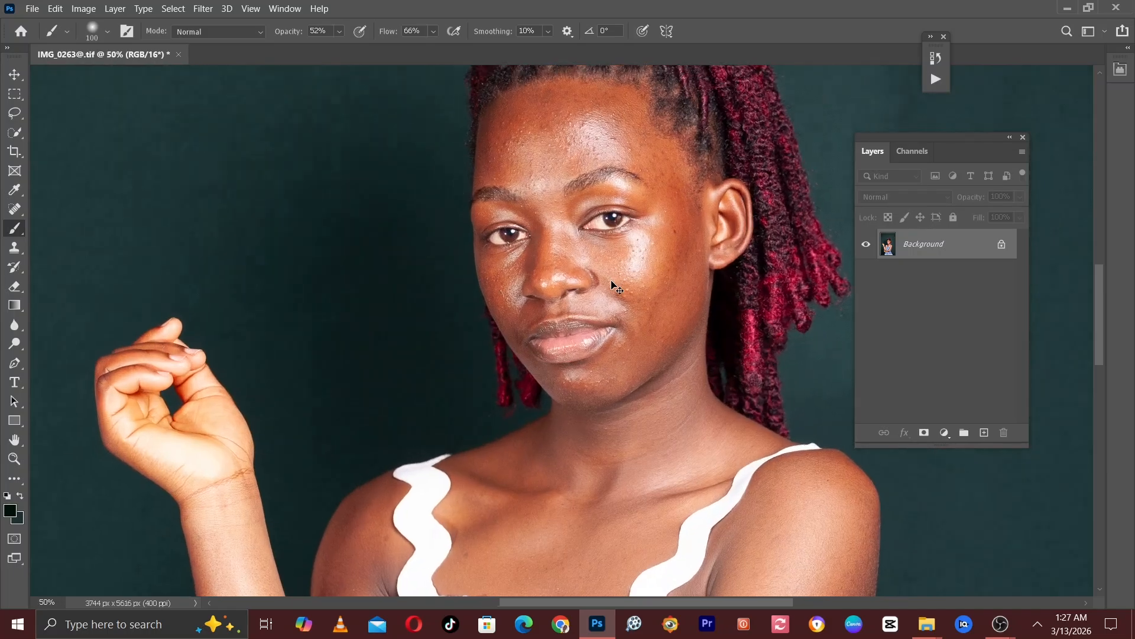
pyautogui.moveTo(629, 259); pyautogui.dragTo(507, 247)
pyautogui.hotkey('ctrl', '+')
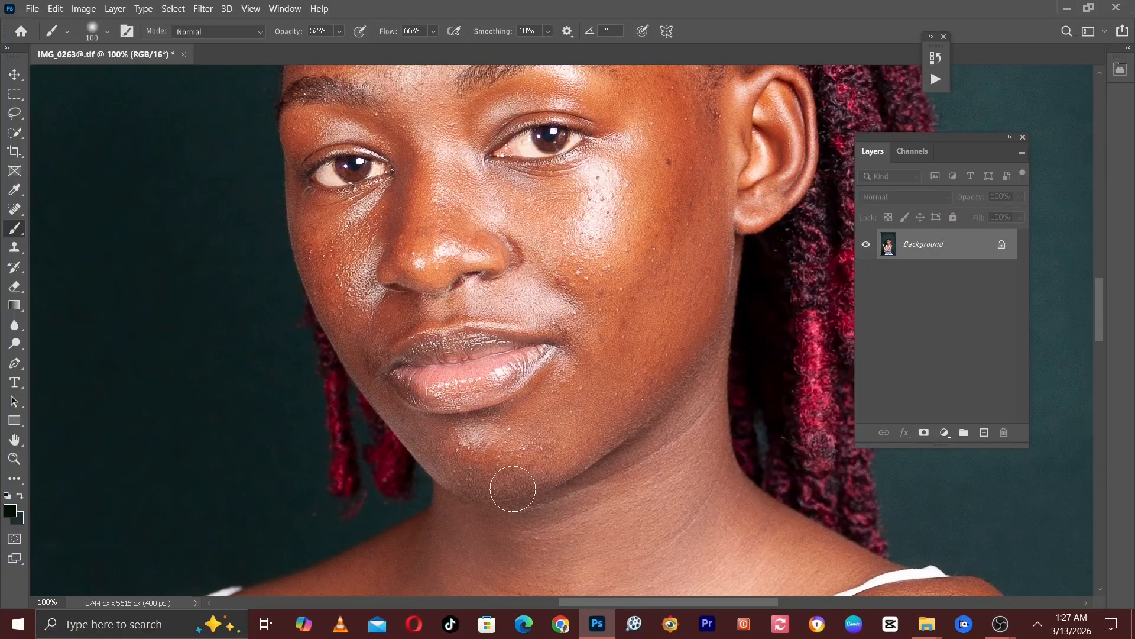
pyautogui.moveTo(606, 248); pyautogui.dragTo(560, 412)
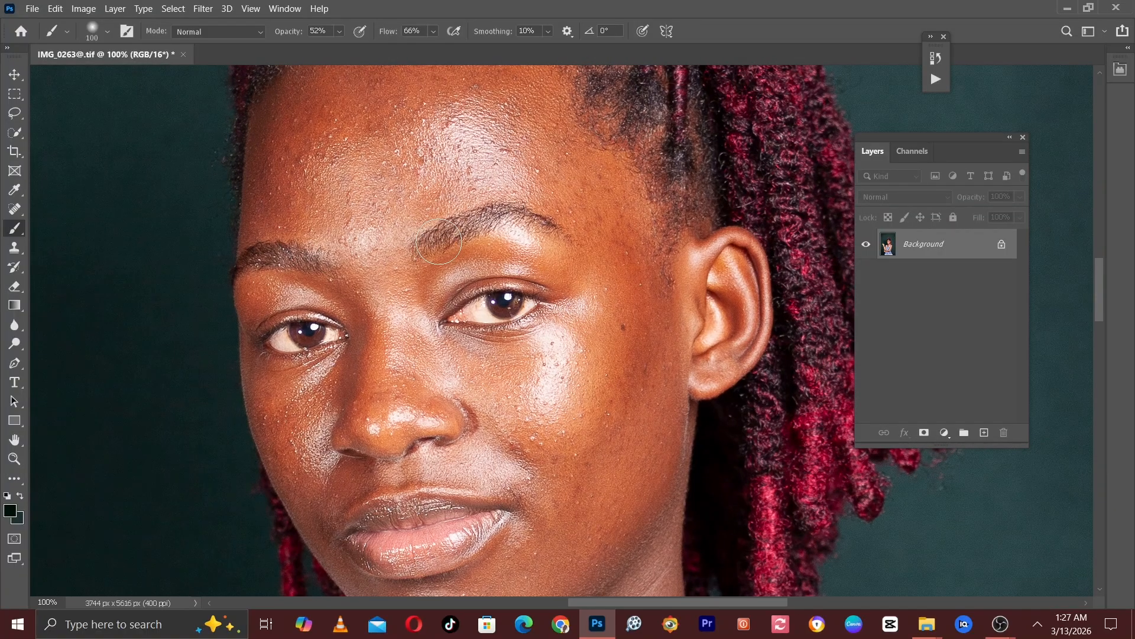
pyautogui.hotkey('ctrl', '-')
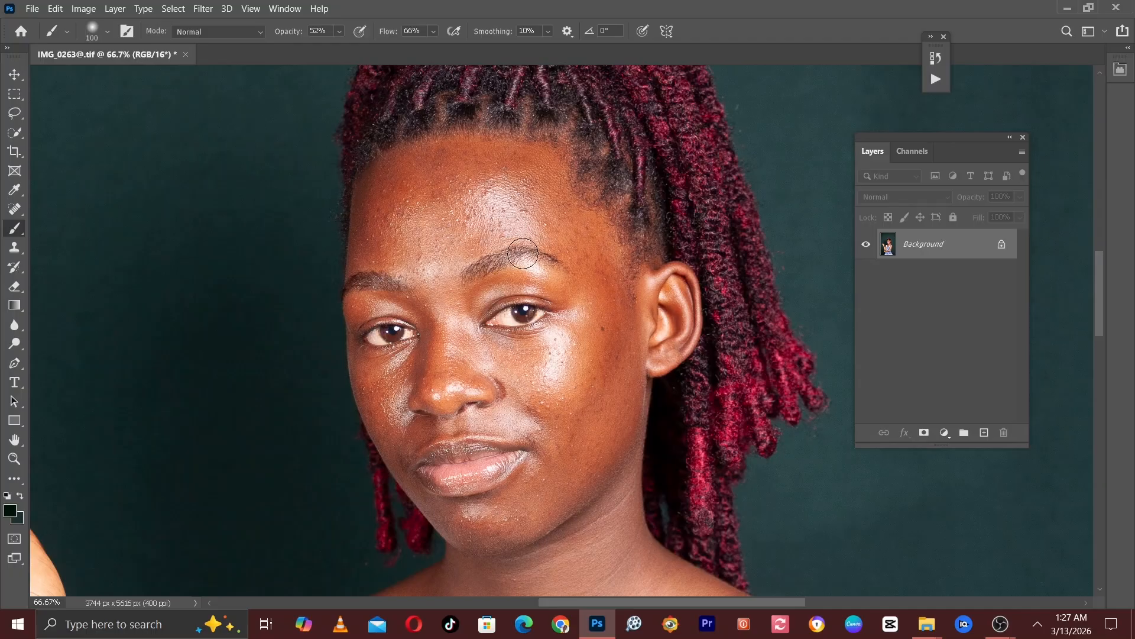
pyautogui.hotkey('ctrl', '+')
pyautogui.hotkey('ctrl', '-')
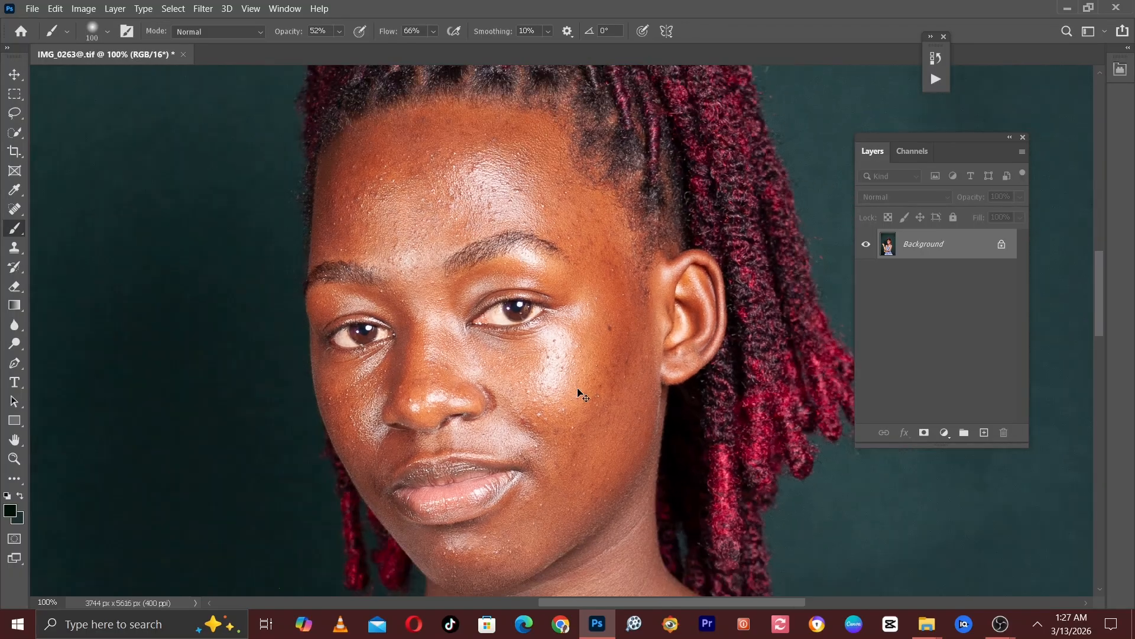
pyautogui.hotkey('ctrl', '-')
pyautogui.hotkey('ctrl', '-')
pyautogui.hotkey('ctrl', '-')
pyautogui.hotkey('ctrl', '-')
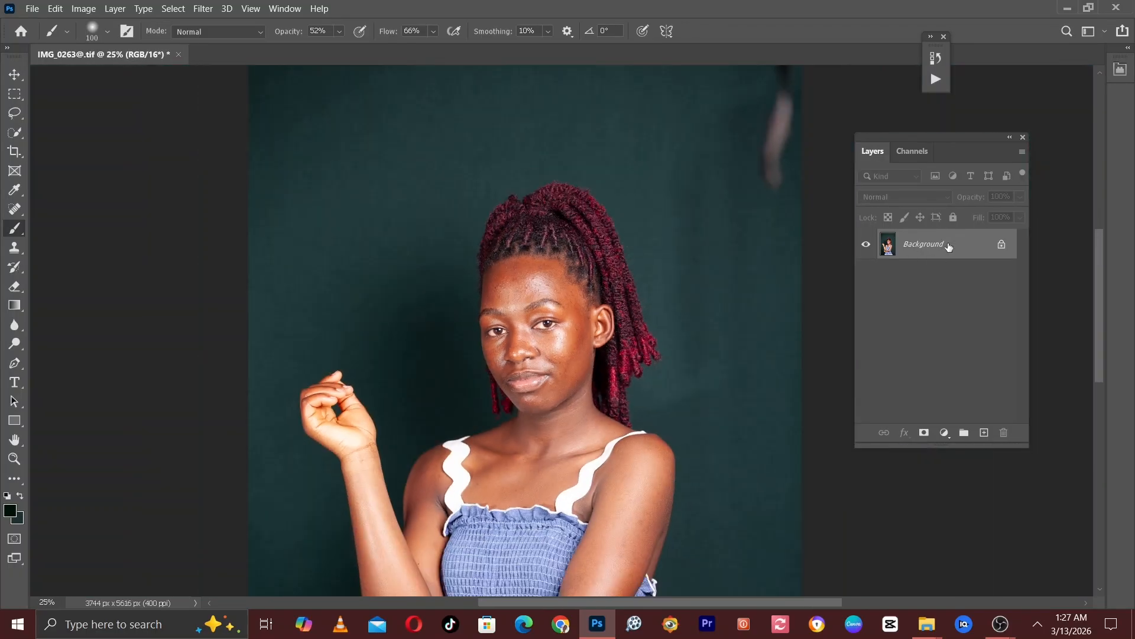
# - Duplicate the Background layer and open the copy in the Camera Raw Filter
pyautogui.moveTo(948, 245); pyautogui.dragTo(983, 430)
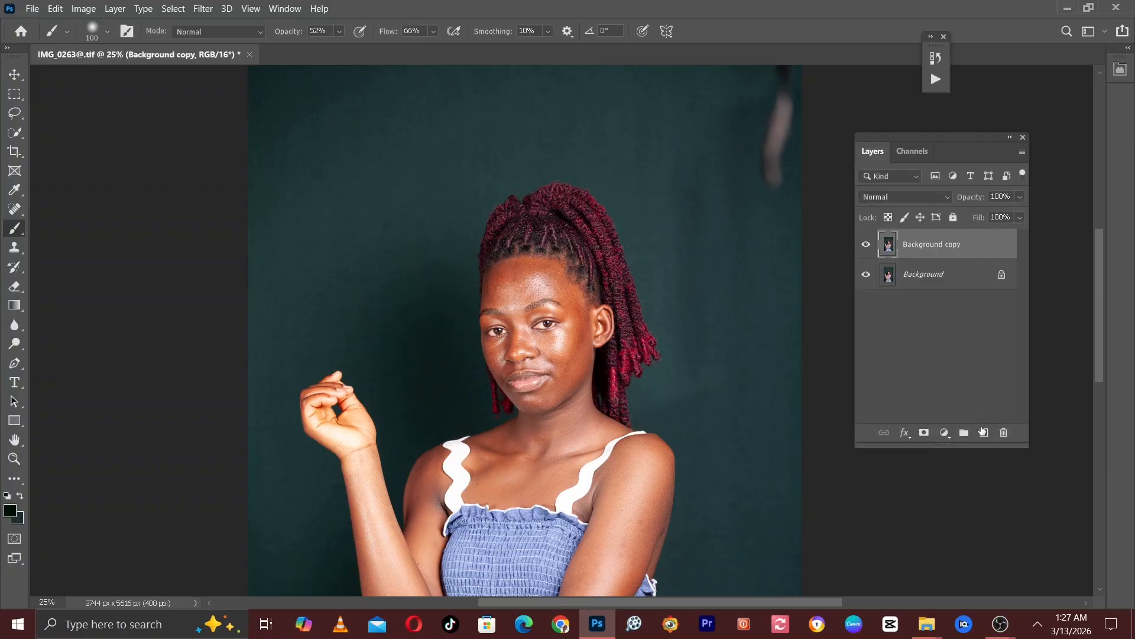
pyautogui.hotkey('ctrl', '-')
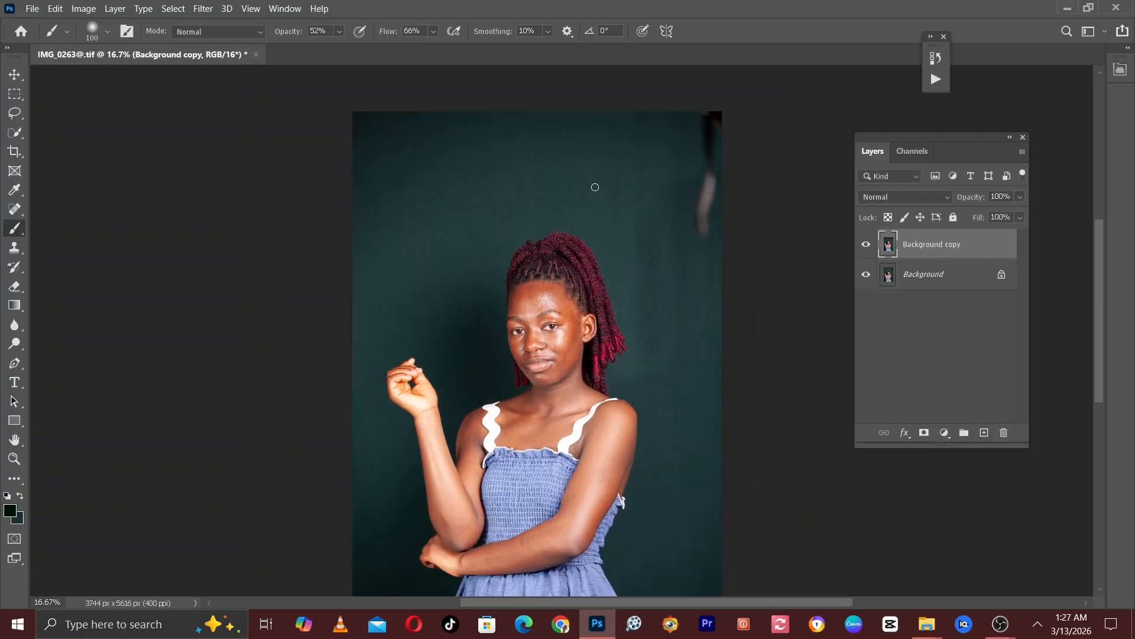
pyautogui.click(204, 9)
pyautogui.click(237, 95)
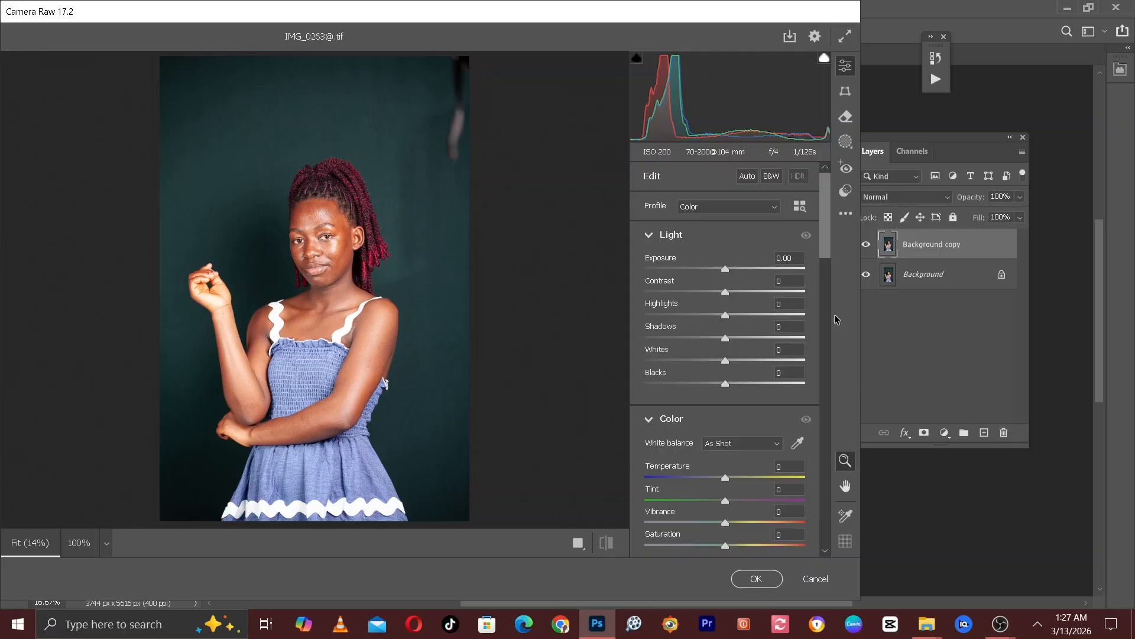
# - Set the copy's Exposure to -0.55, Contrast to +4, Highlights to -19 and Whites to -26
pyautogui.scroll(2, 559, 274)
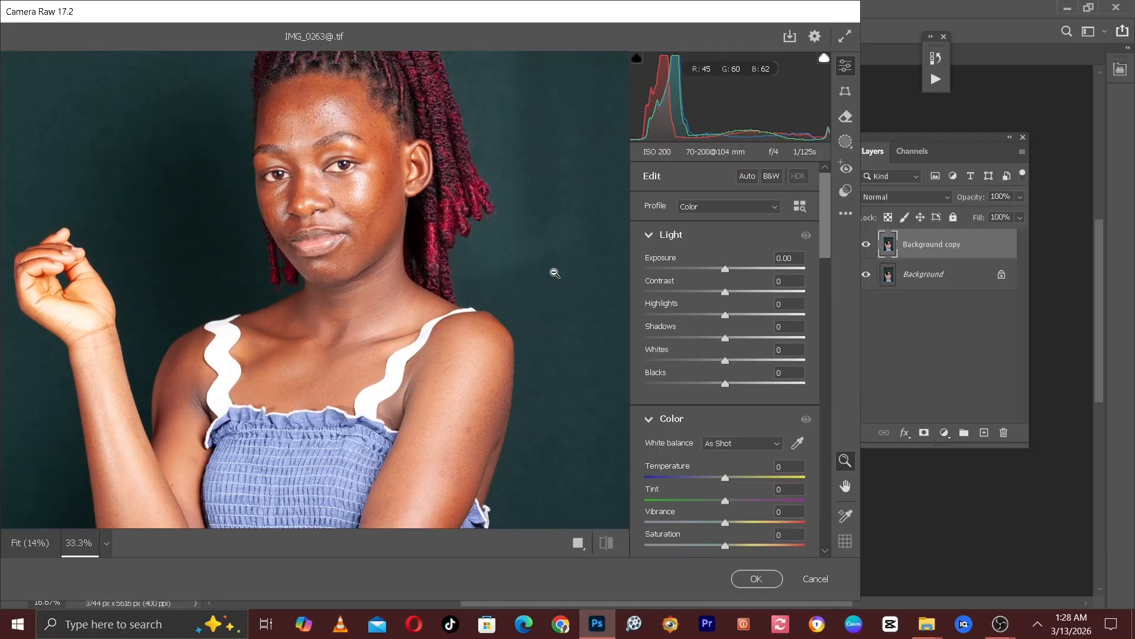
pyautogui.scroll(-1, 551, 259)
pyautogui.hotkey('ctrl', '-')
pyautogui.hotkey('ctrl', '+')
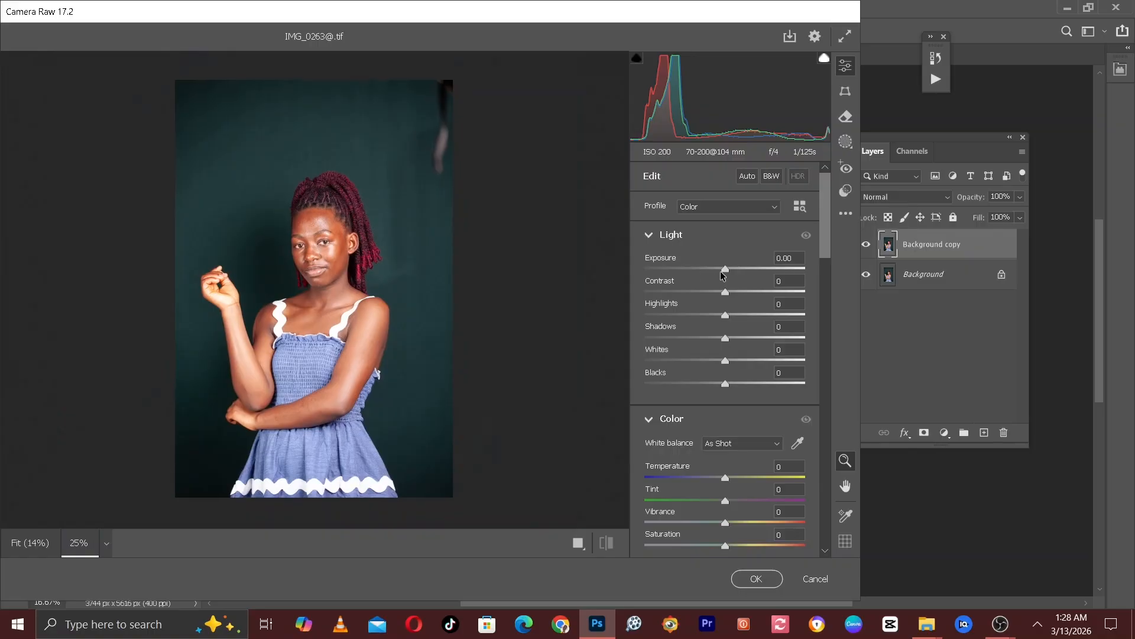
pyautogui.hotkey('ctrl', '-')
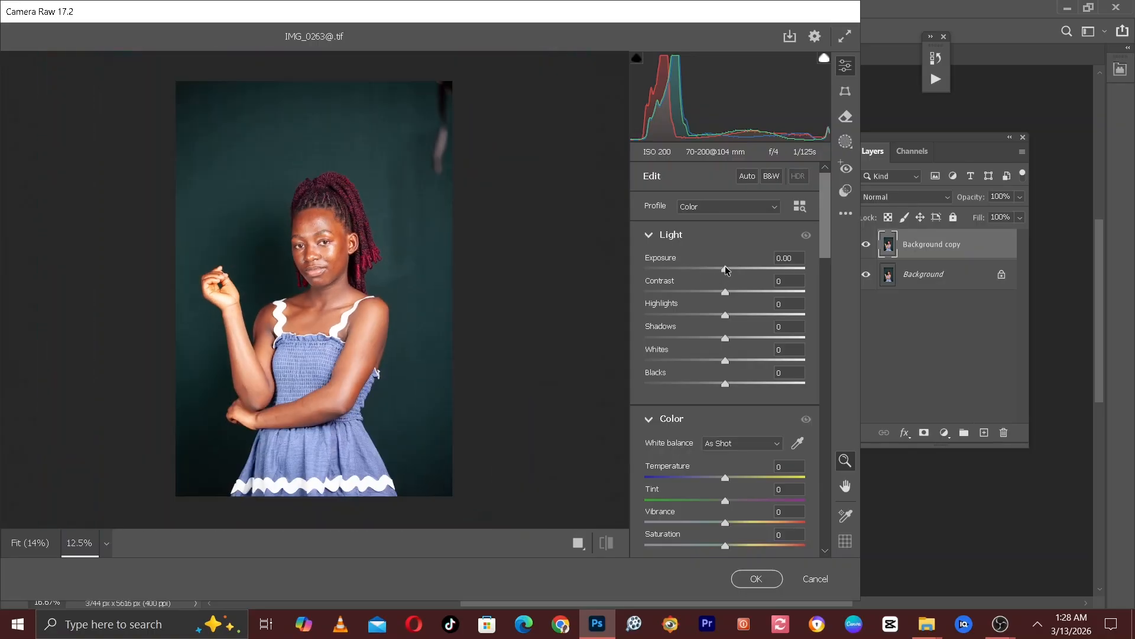
pyautogui.moveTo(727, 269); pyautogui.dragTo(719, 267)
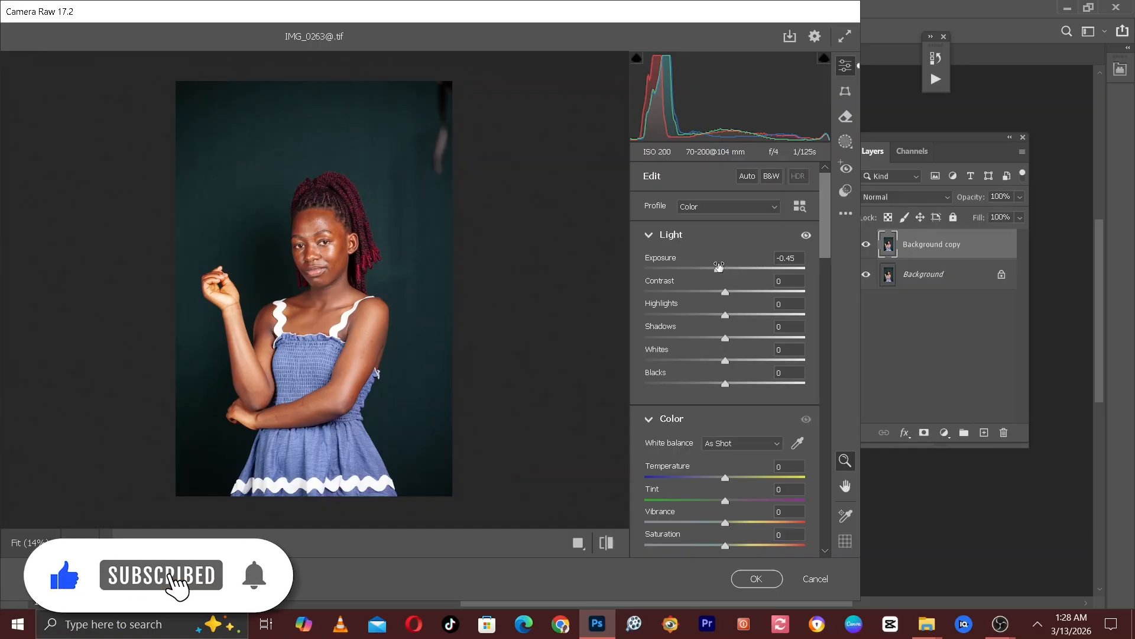
pyautogui.click(714, 315)
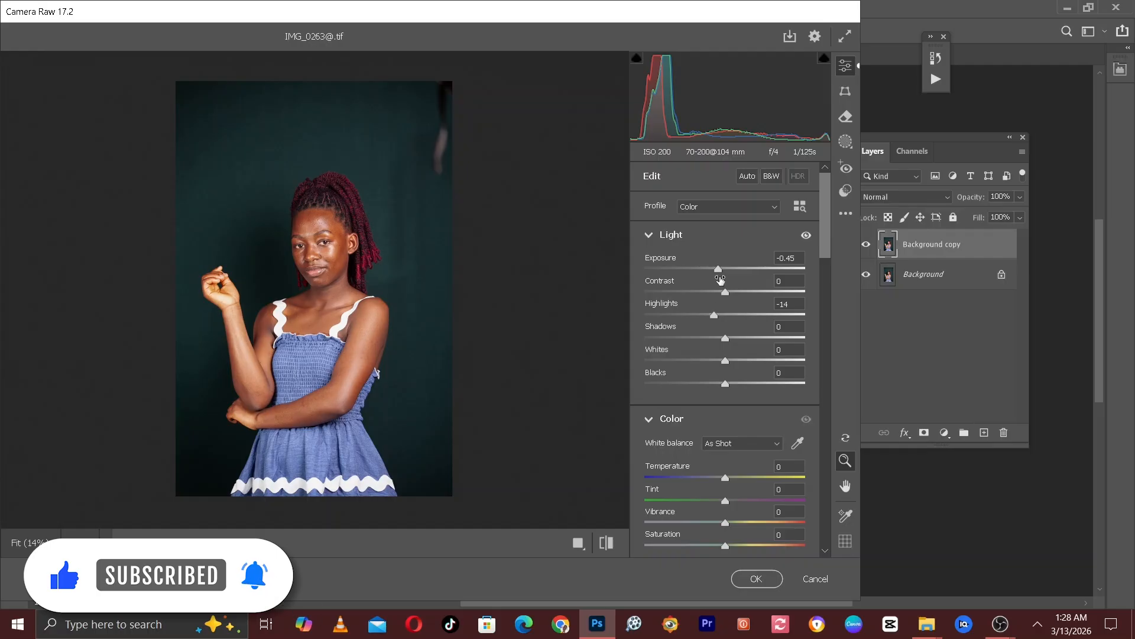
pyautogui.moveTo(716, 271); pyautogui.dragTo(715, 270)
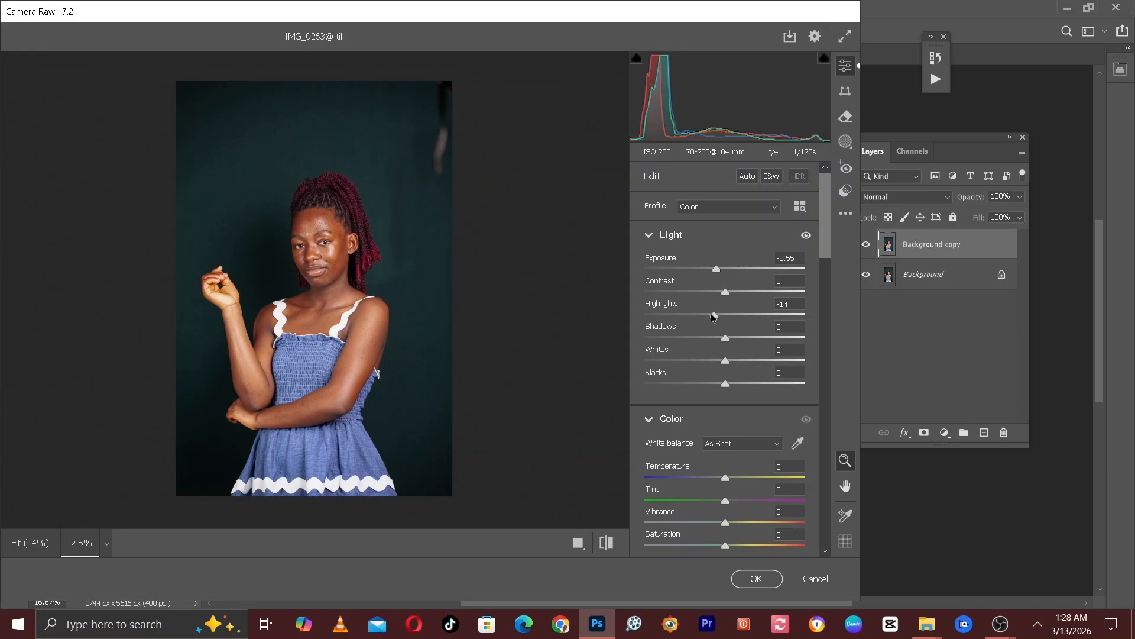
pyautogui.moveTo(709, 315); pyautogui.dragTo(706, 314)
pyautogui.moveTo(725, 360); pyautogui.dragTo(708, 361)
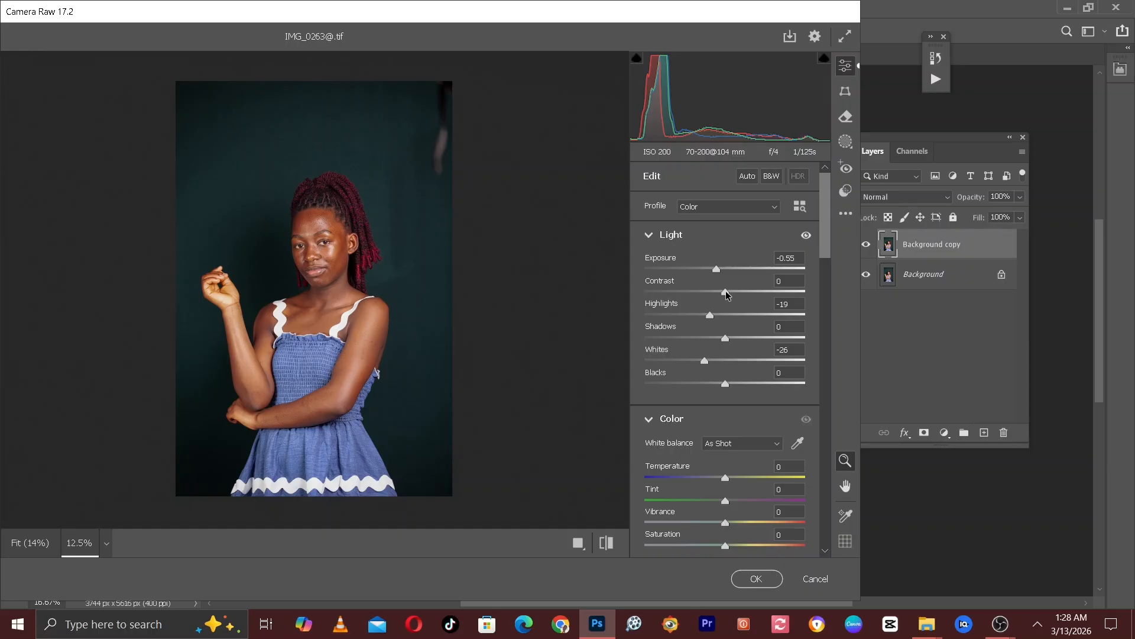
pyautogui.moveTo(727, 296); pyautogui.dragTo(731, 297)
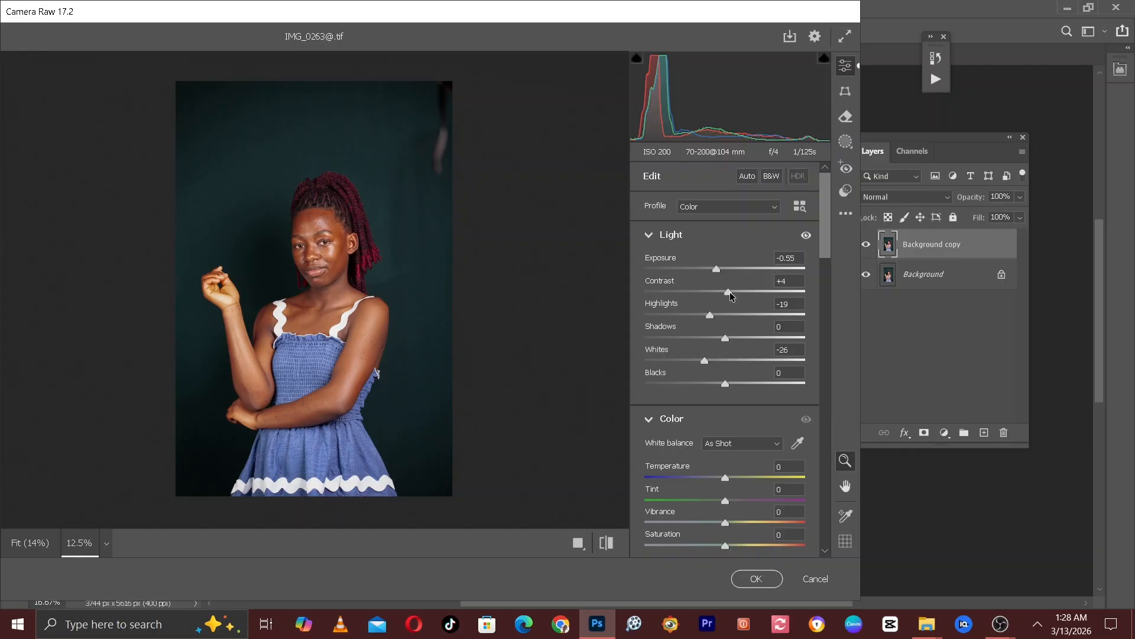
# - Compare the adjusted photo with its default settings and apply the Camera Raw adjustments
pyautogui.click(606, 543)
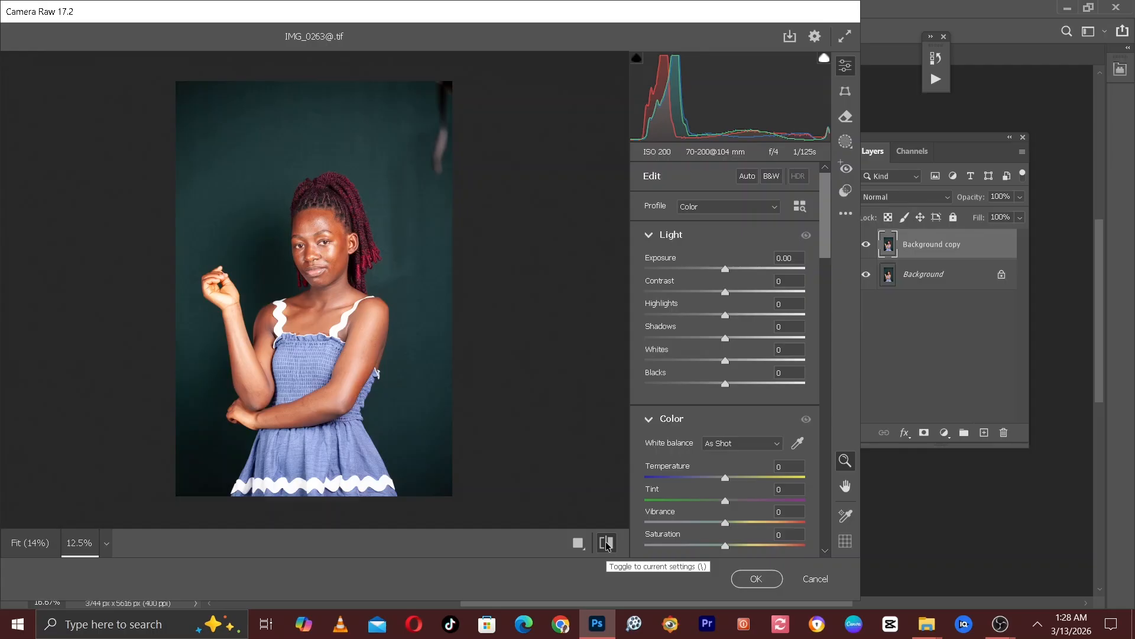
pyautogui.click(606, 543)
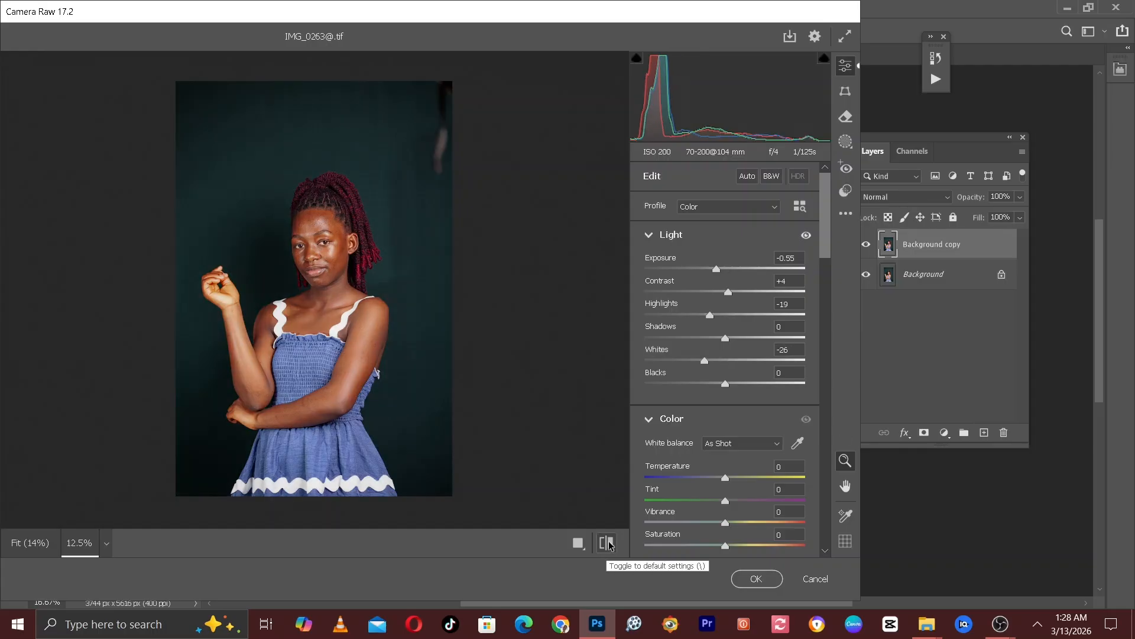
pyautogui.click(756, 579)
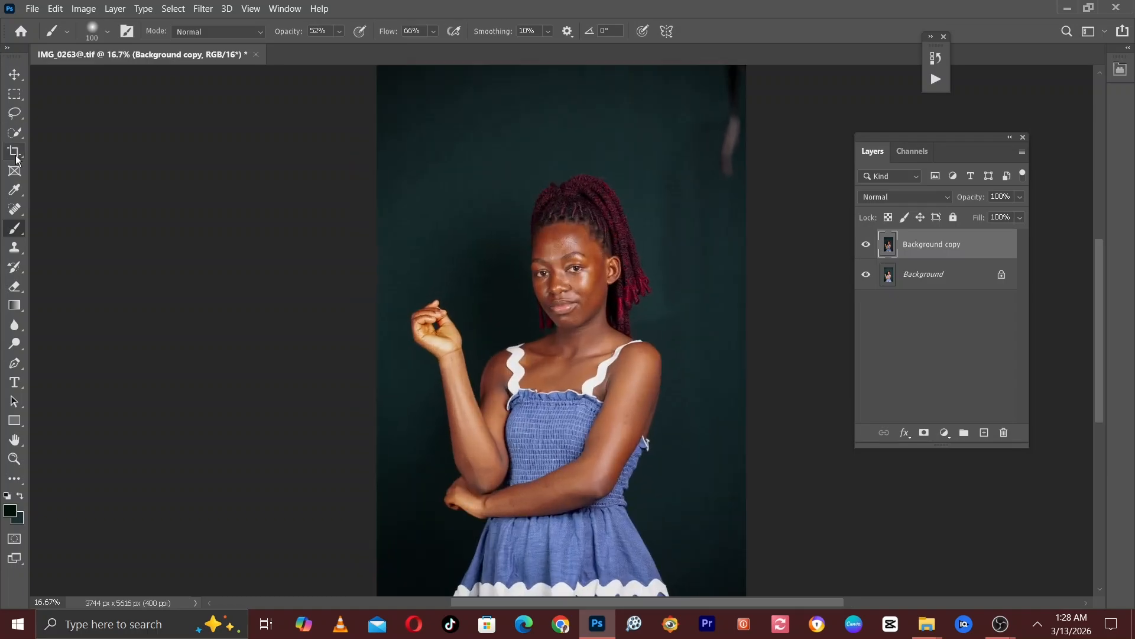
# - Crop the whole image to 4 x 6 in at 400 px/in
pyautogui.click(16, 155)
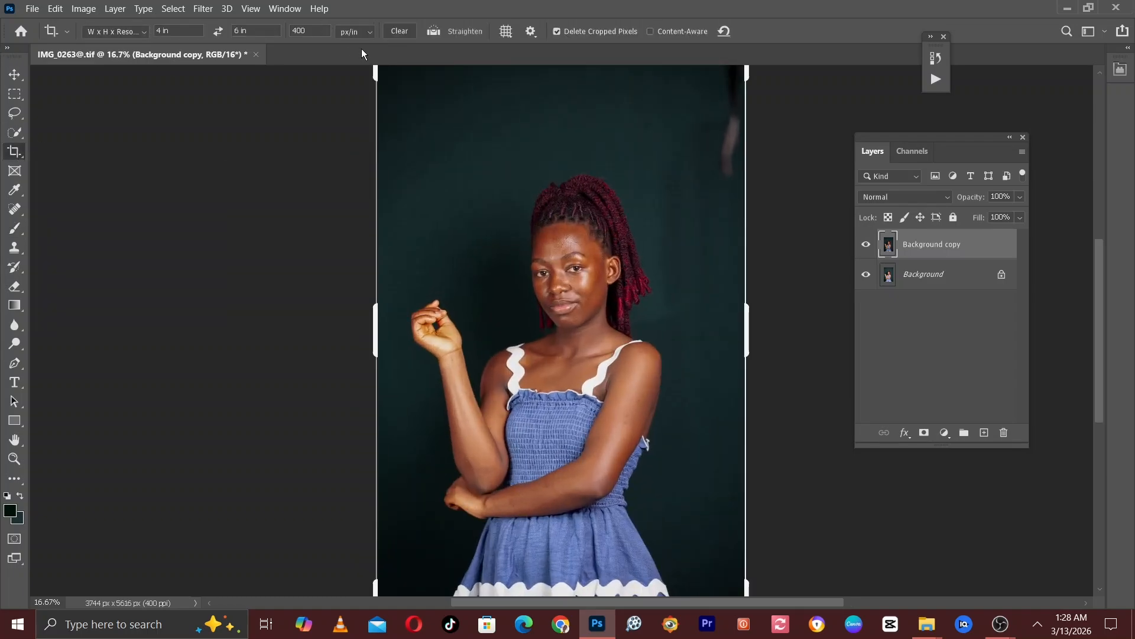
pyautogui.hotkey('ctrl', '-')
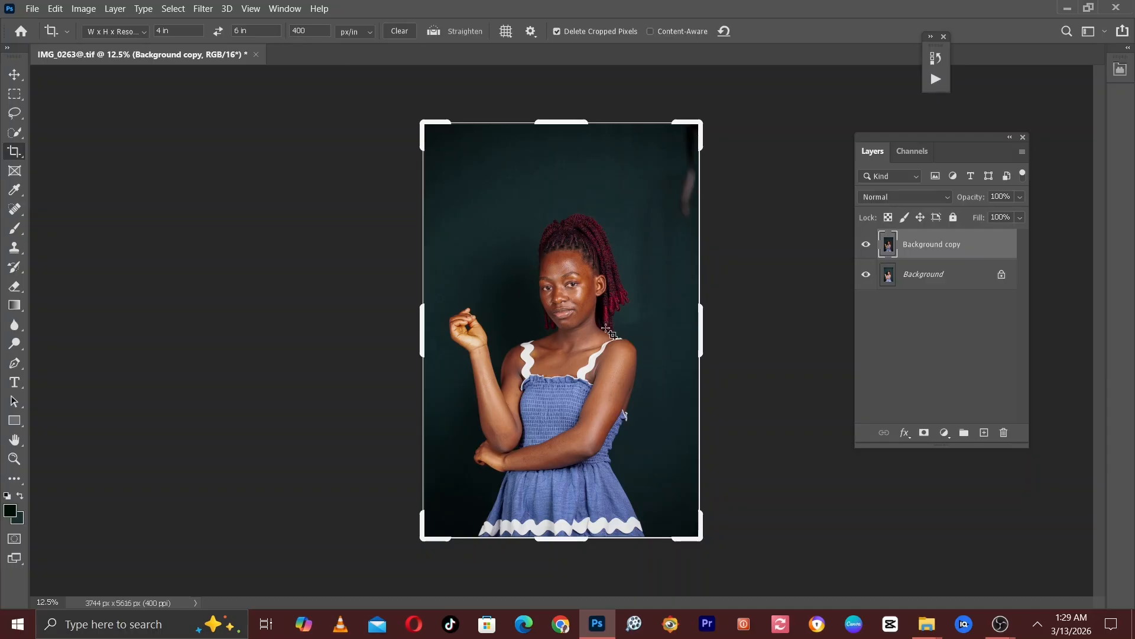
pyautogui.click(589, 261)
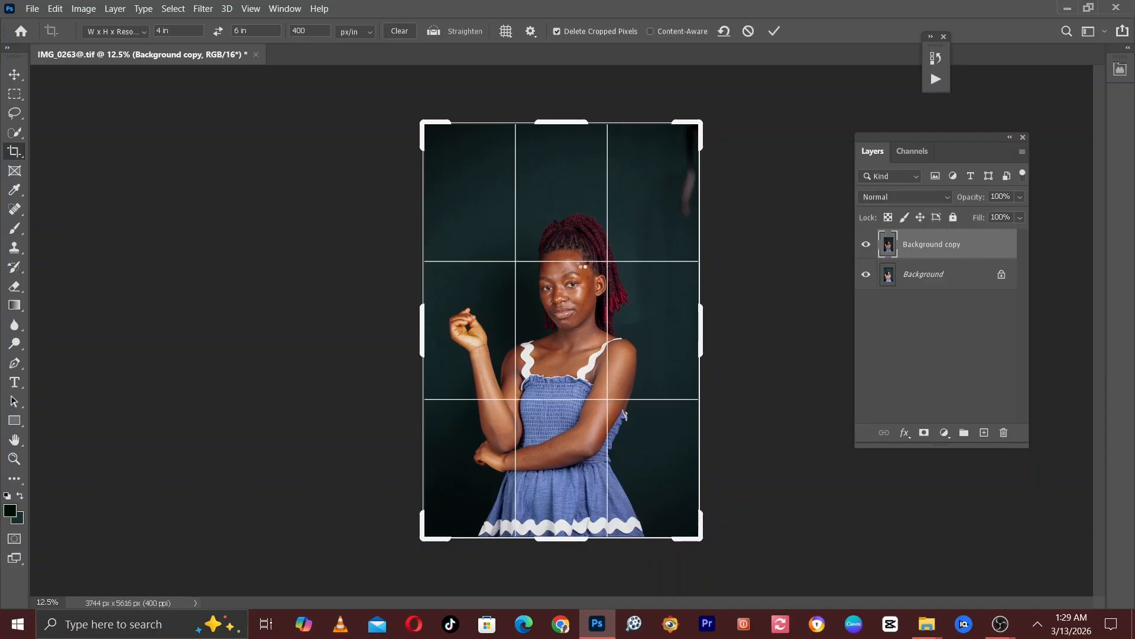
pyautogui.press('Return')
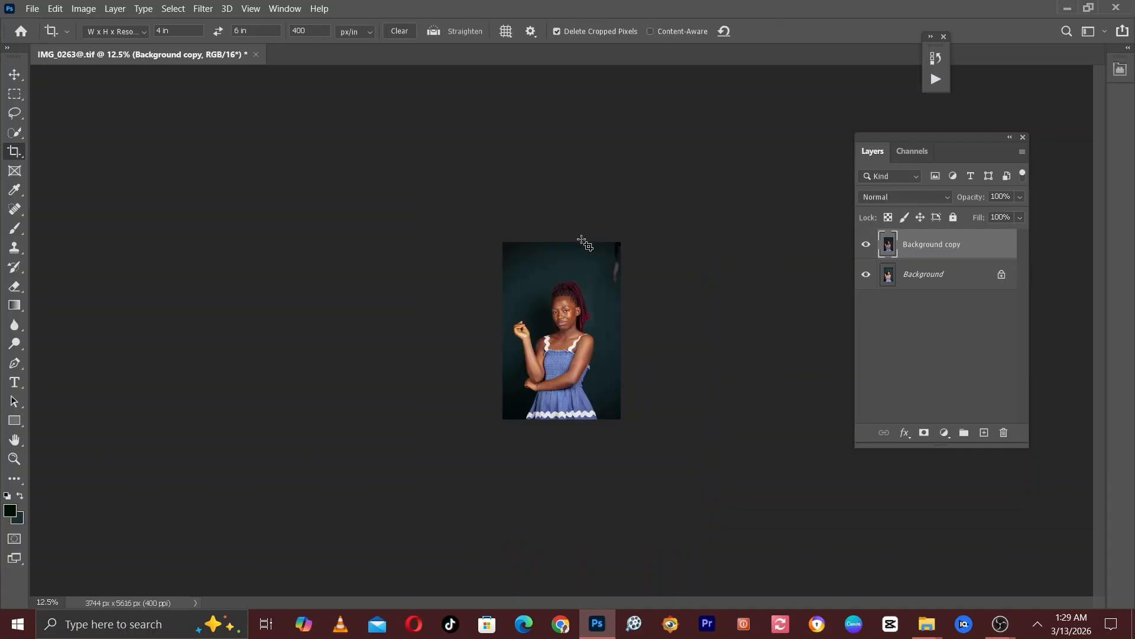
# - Duplicate the Background copy layer
pyautogui.hotkey('ctrl', '+')
pyautogui.hotkey('ctrl', '+')
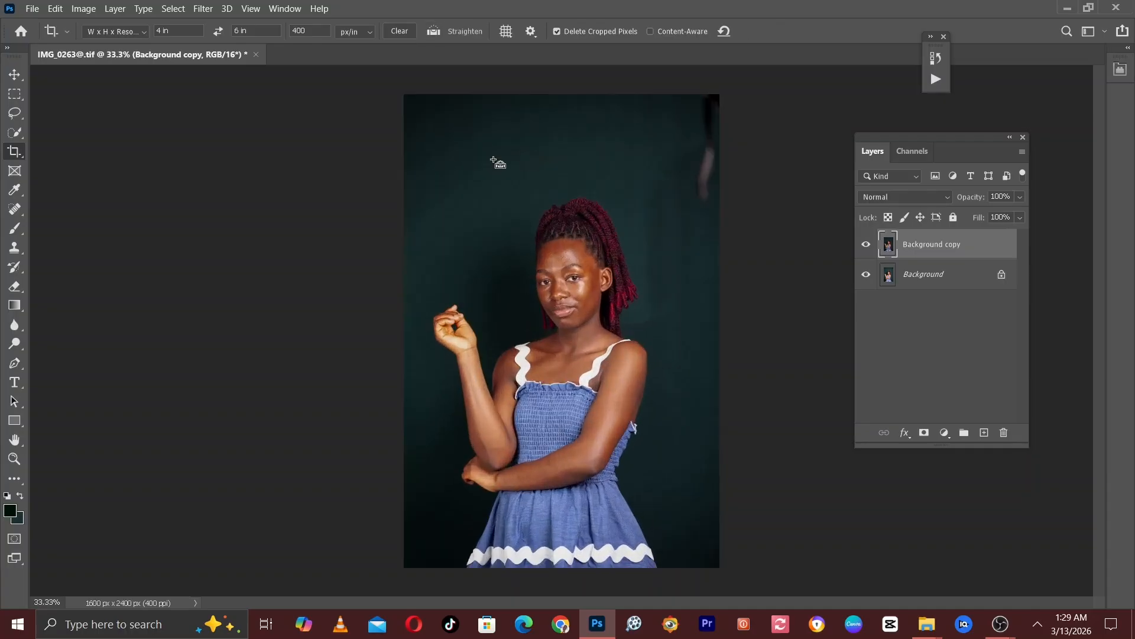
pyautogui.hotkey('ctrl', '+')
pyautogui.hotkey('ctrl', '+')
pyautogui.hotkey('ctrl', '+')
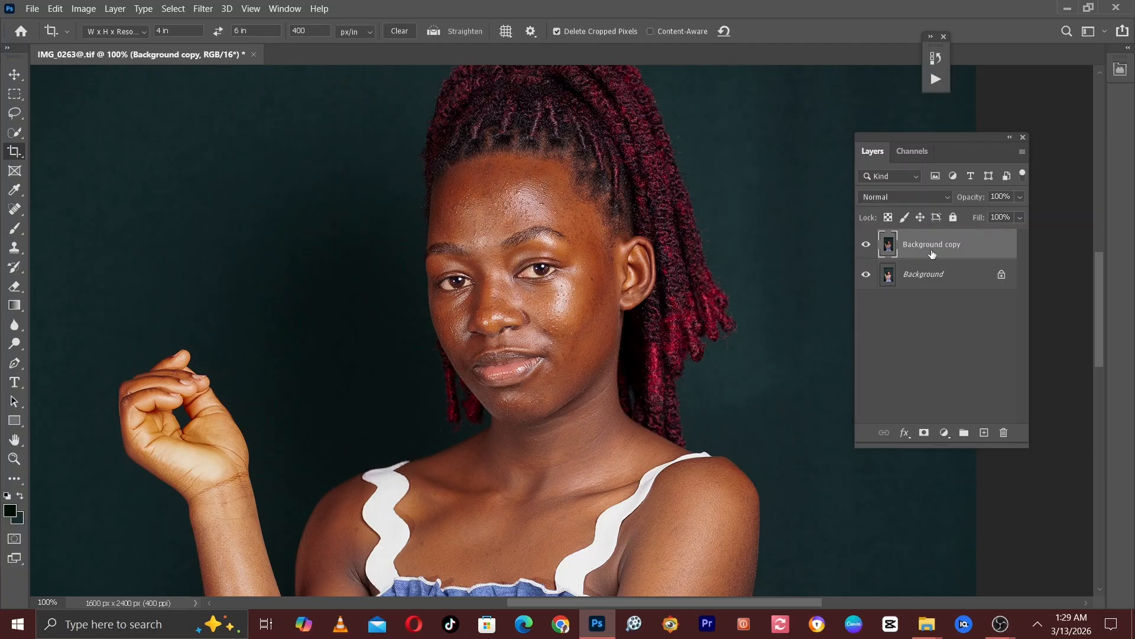
pyautogui.moveTo(932, 253); pyautogui.dragTo(984, 432)
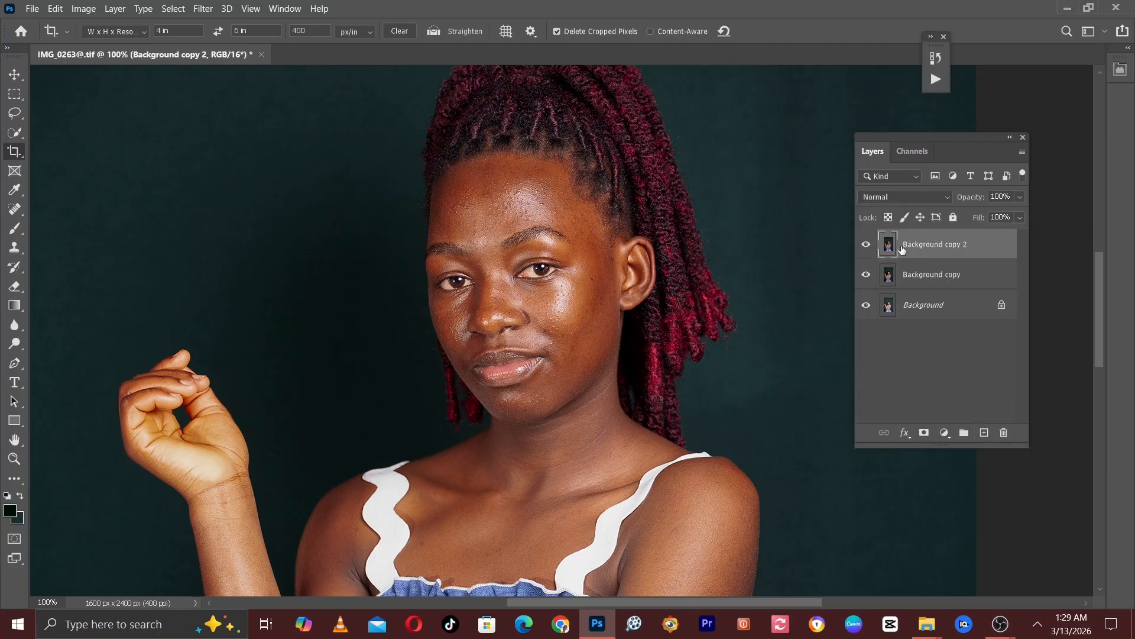
# - Activate the Spot Healing Brush and reduce its size to 8 px for facial blemishes
pyautogui.hotkey('ctrl', '+')
pyautogui.hotkey('ctrl', '+')
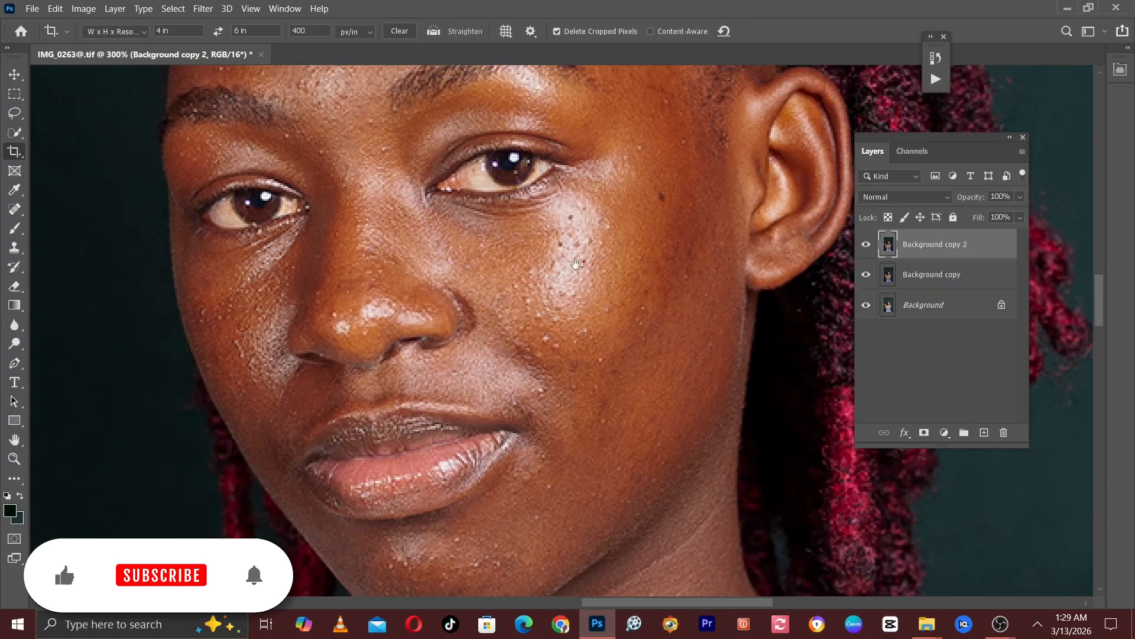
pyautogui.moveTo(576, 264); pyautogui.dragTo(627, 289)
pyautogui.hotkey('ctrl', '-')
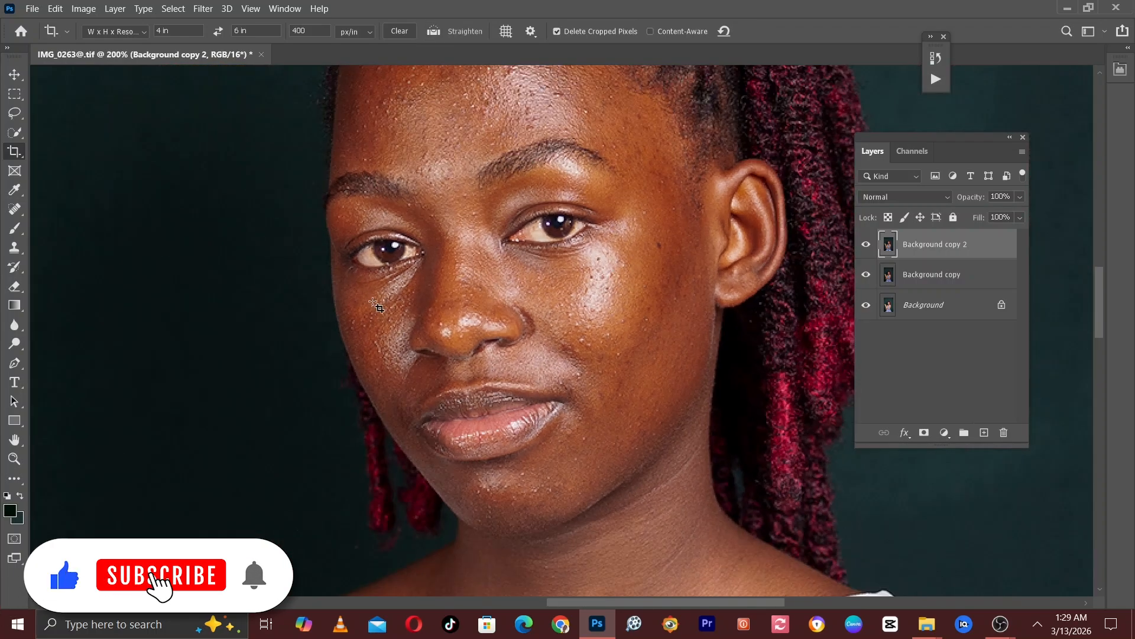
pyautogui.click(15, 211)
pyautogui.moveTo(418, 273); pyautogui.dragTo(409, 106)
pyautogui.press('[')
pyautogui.press('[')
pyautogui.press('[')
pyautogui.press('[')
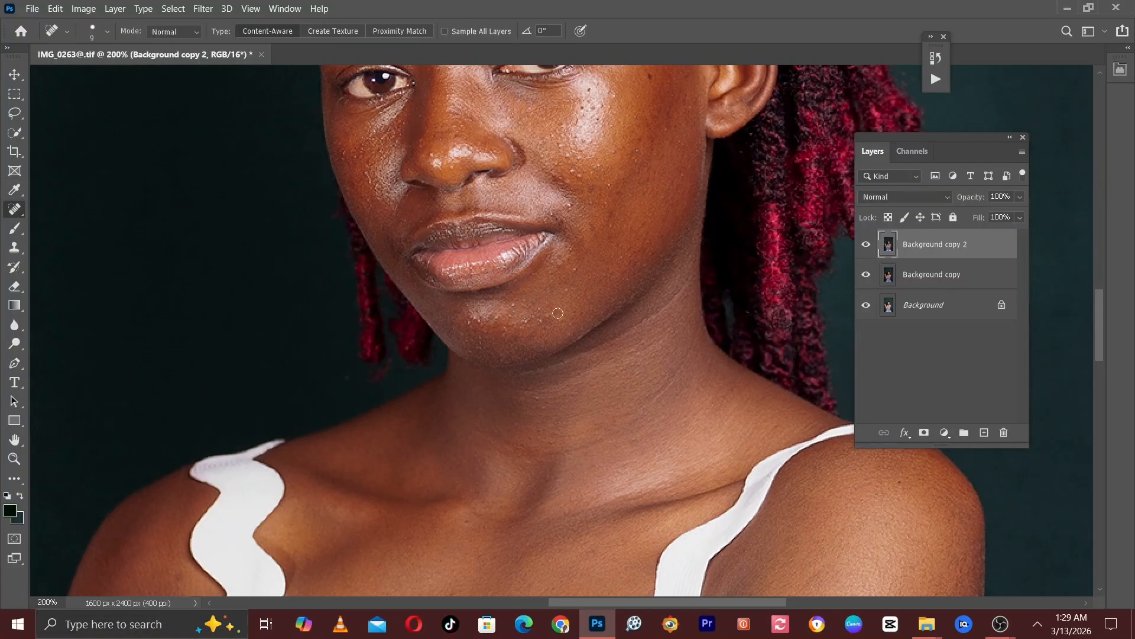
pyautogui.press('[')
pyautogui.hotkey('ctrl', '+')
pyautogui.hotkey('ctrl', '-')
# - Add a Black & White adjustment layer above the copies and adjust its colour sliders to render the skin darker
pyautogui.click(944, 433)
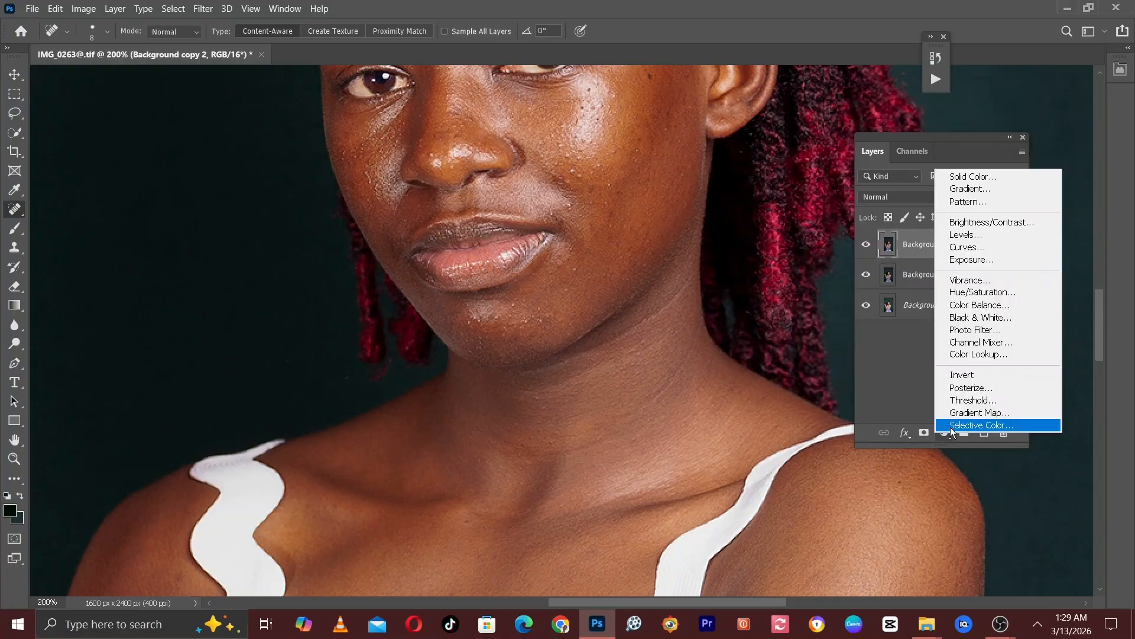
pyautogui.click(977, 317)
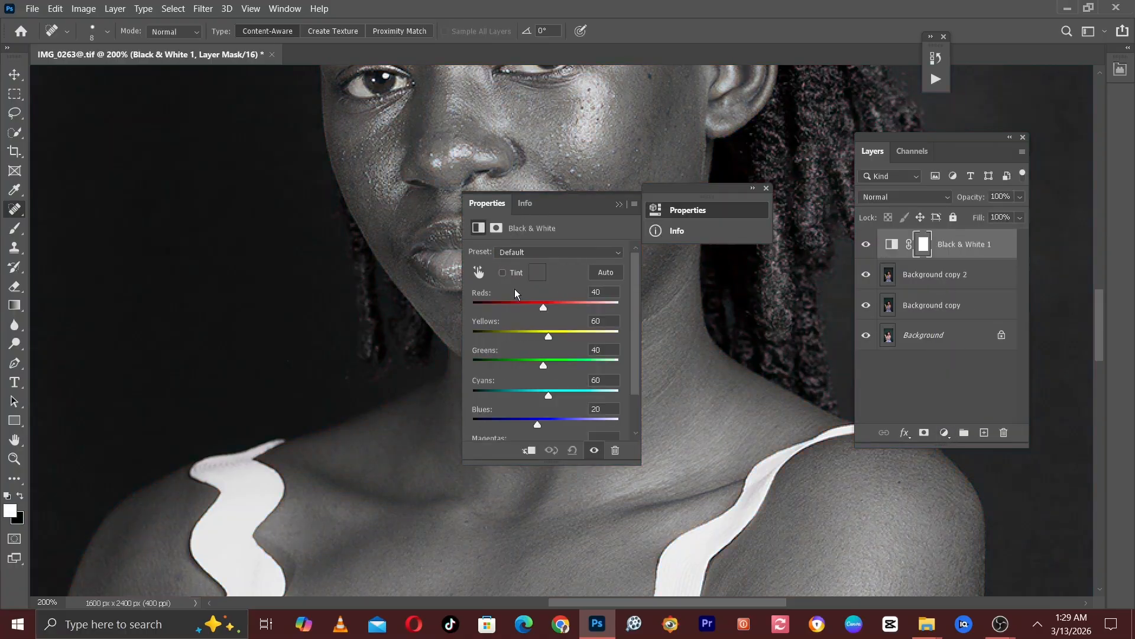
pyautogui.moveTo(537, 305); pyautogui.dragTo(545, 342)
pyautogui.click(619, 204)
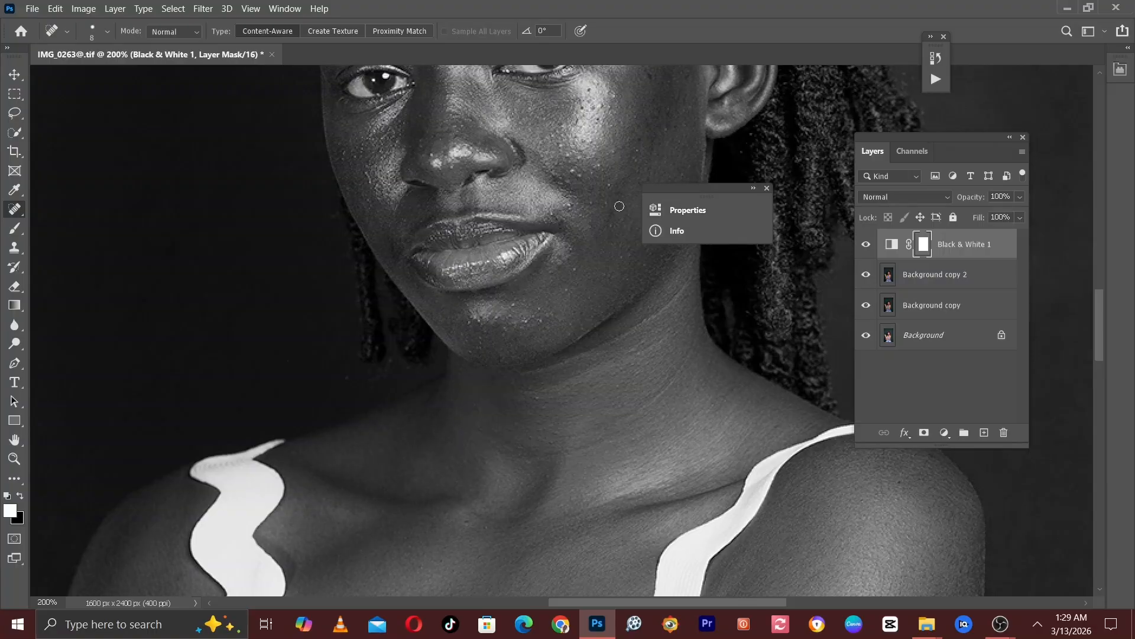
# - Heal the bumps on the chin on Background copy 2 with a 7 px Content-Aware Spot Healing Brush
pyautogui.hotkey('ctrl', '+')
pyautogui.moveTo(500, 264); pyautogui.dragTo(521, 383)
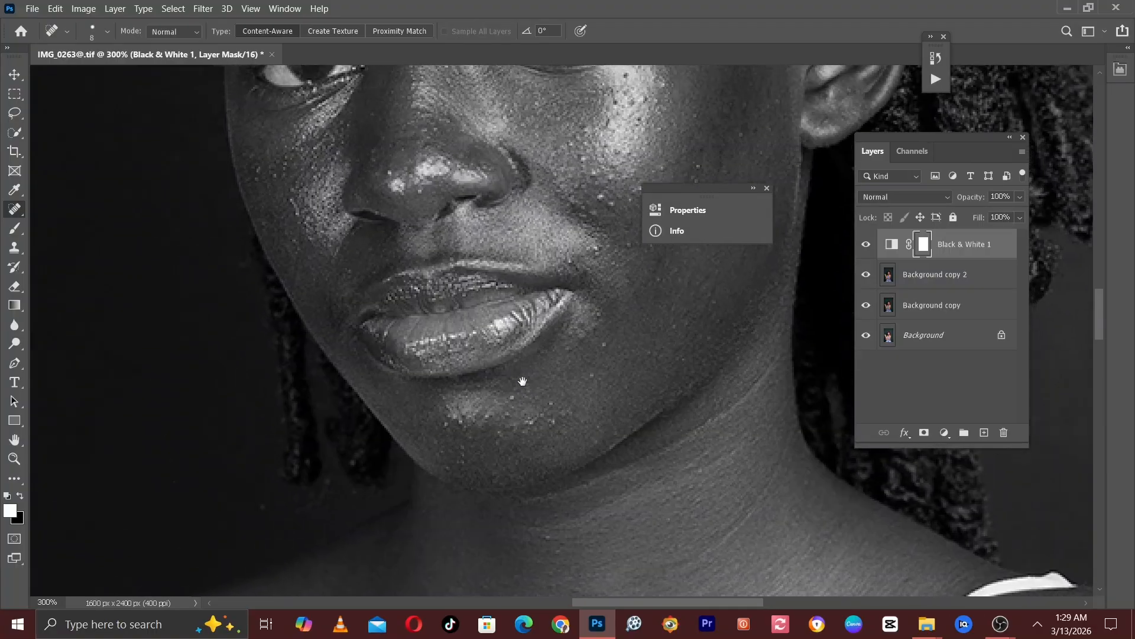
pyautogui.press('[')
pyautogui.click(936, 274)
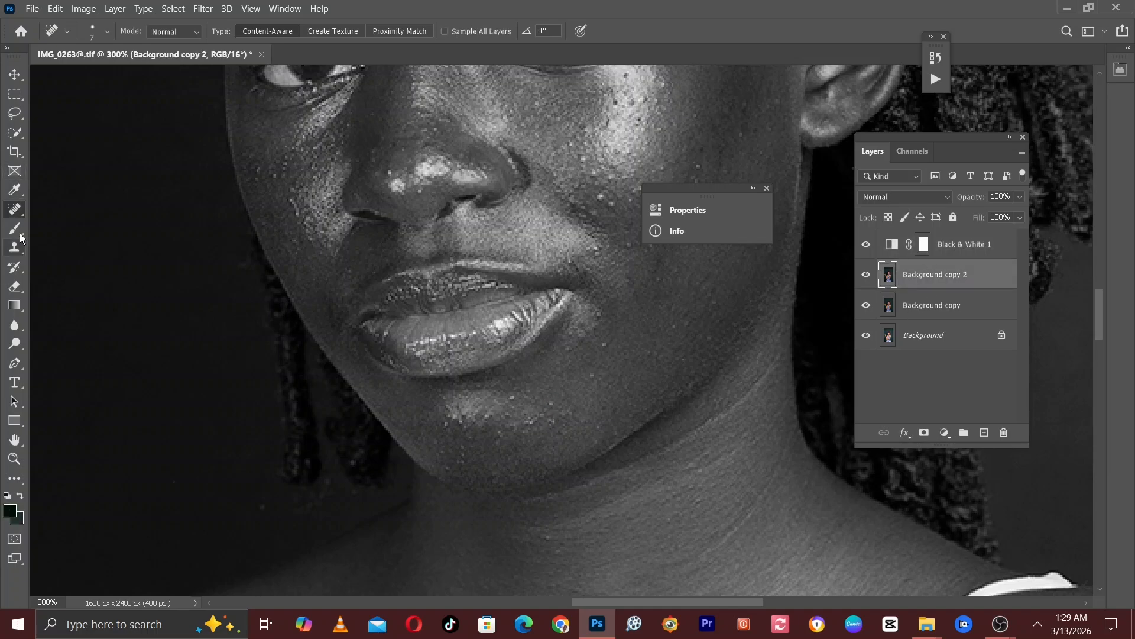
pyautogui.rightClick(16, 212)
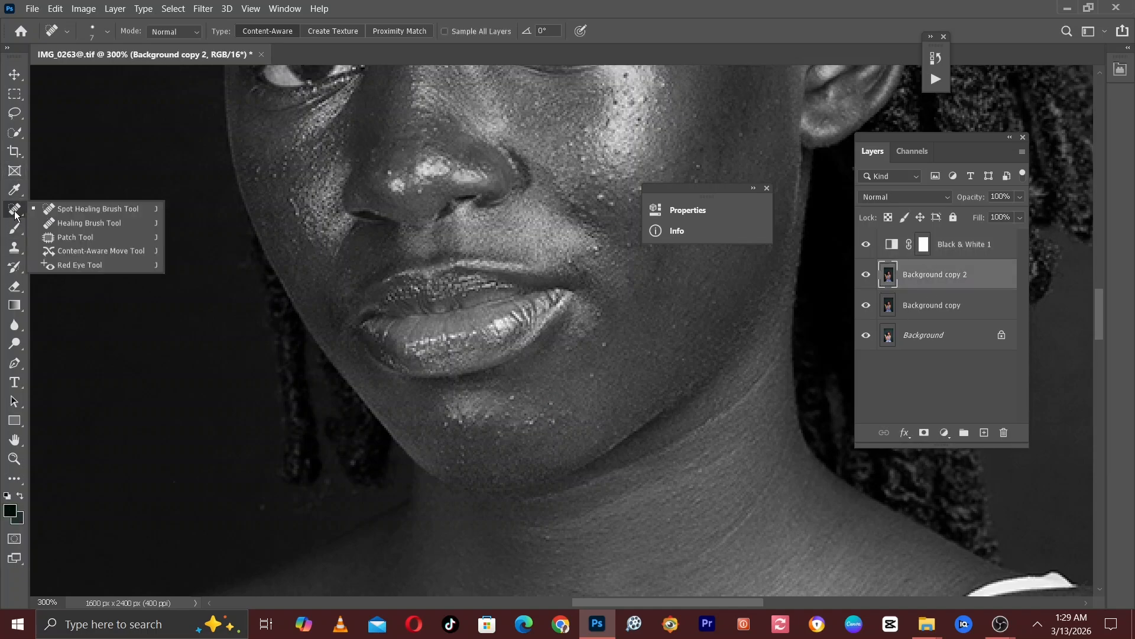
pyautogui.click(65, 214)
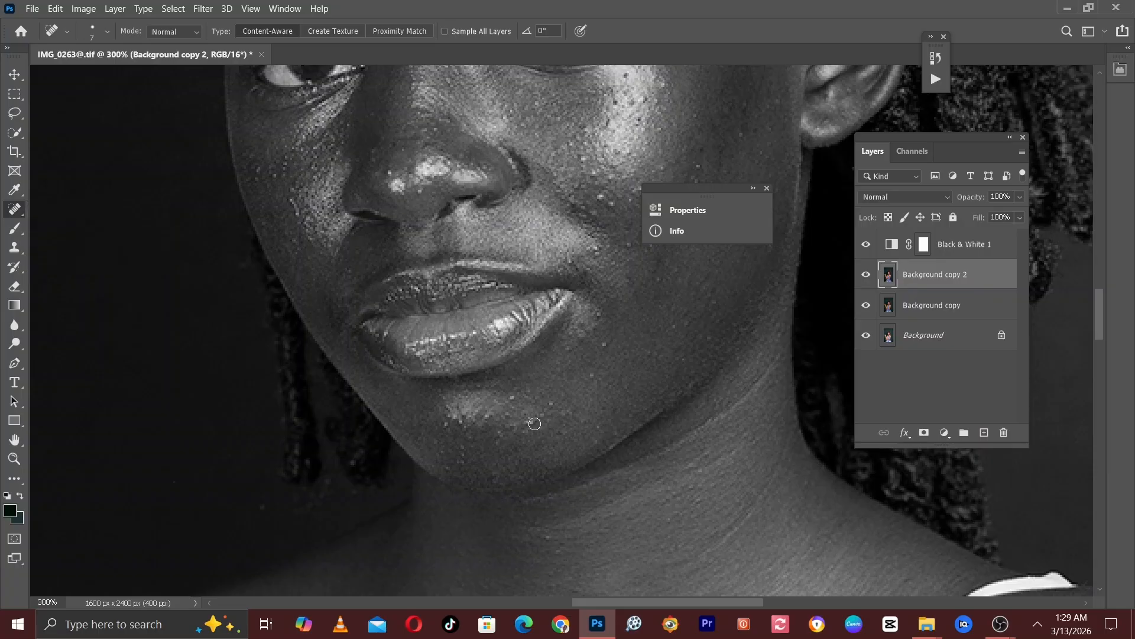
pyautogui.click(510, 394)
pyautogui.click(450, 423)
# - Heal the blemishes beside the mouth corner and on the lower cheek
pyautogui.moveTo(554, 284)
pyautogui.mouseDown()
pyautogui.moveTo(498, 440)
pyautogui.moveTo(463, 413)
pyautogui.mouseUp()
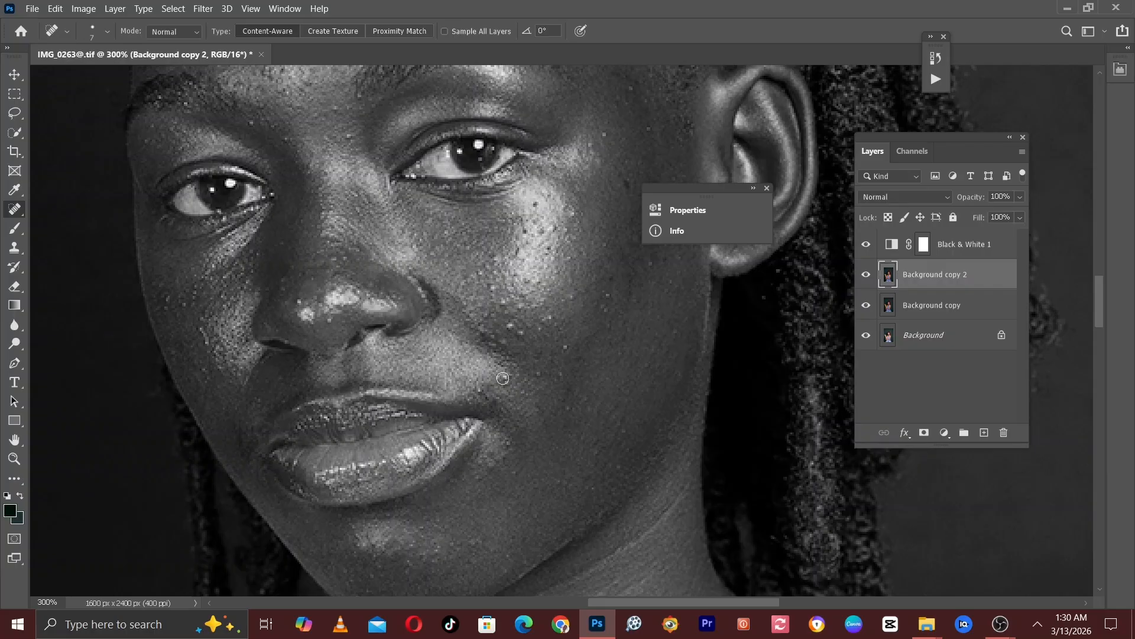
pyautogui.click(504, 379)
pyautogui.click(477, 388)
pyautogui.click(483, 339)
pyautogui.click(506, 345)
pyautogui.press(']')
pyautogui.click(515, 330)
pyautogui.click(518, 334)
pyautogui.click(550, 317)
pyautogui.click(569, 339)
# - Heal the bumps and dark spots around the highlighted cheek area below the eye nearer the visible ear
pyautogui.moveTo(505, 278); pyautogui.dragTo(518, 321)
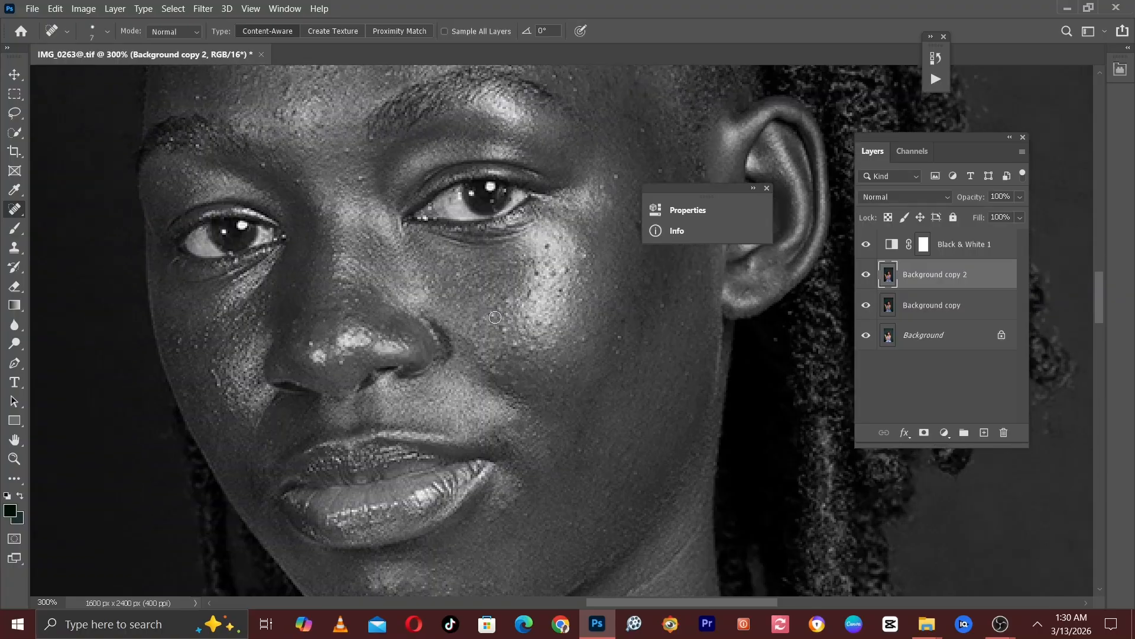
pyautogui.click(517, 342)
pyautogui.click(528, 349)
pyautogui.click(534, 333)
pyautogui.moveTo(473, 277); pyautogui.dragTo(413, 343)
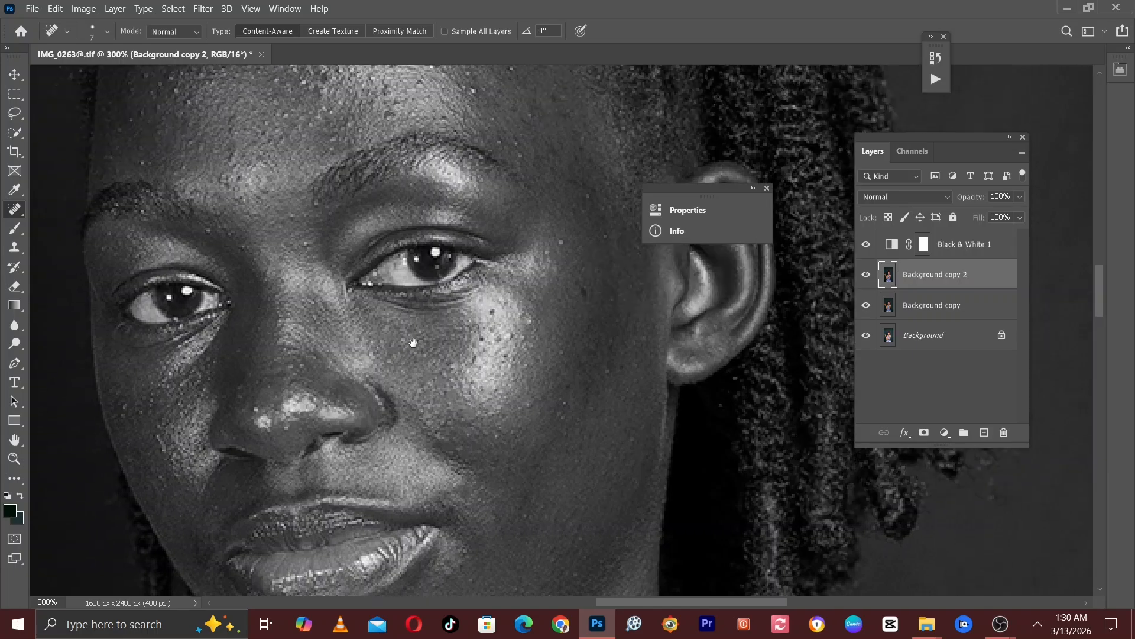
pyautogui.click(495, 312)
pyautogui.click(505, 332)
pyautogui.click(498, 342)
pyautogui.click(479, 342)
pyautogui.click(453, 360)
pyautogui.click(446, 379)
# - Remove the spots on the outer cheek and temple near the ear
pyautogui.click(559, 420)
pyautogui.click(563, 403)
pyautogui.click(607, 372)
pyautogui.click(614, 349)
pyautogui.moveTo(577, 367)
pyautogui.mouseDown()
pyautogui.moveTo(576, 385)
pyautogui.moveTo(569, 320)
pyautogui.mouseUp()
pyautogui.moveTo(580, 406); pyautogui.dragTo(596, 428)
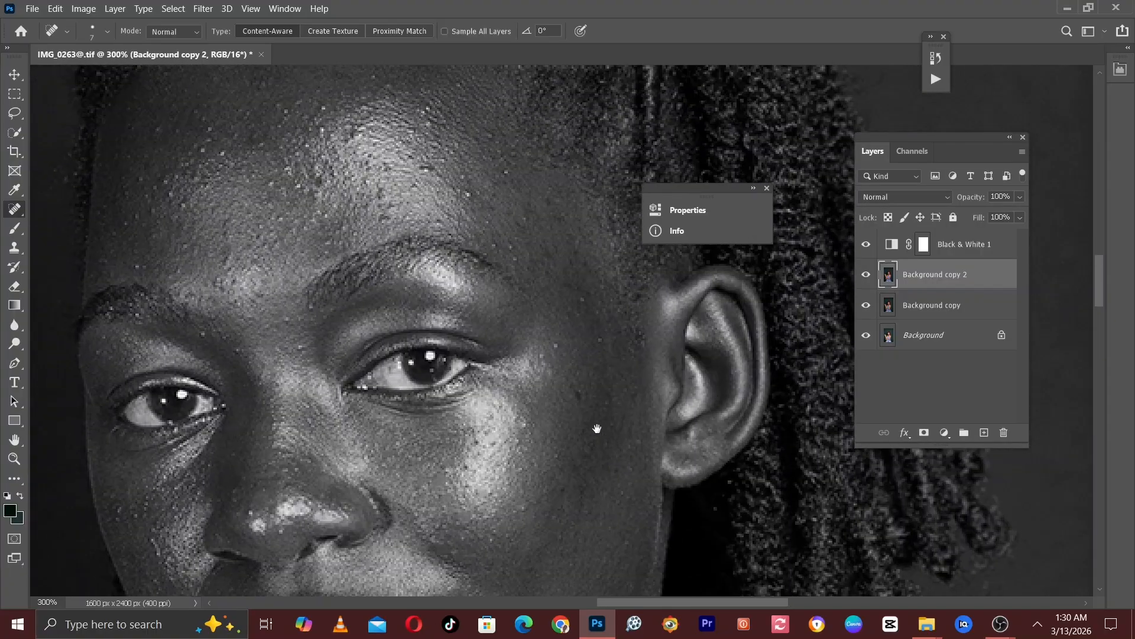
pyautogui.moveTo(562, 305); pyautogui.dragTo(575, 343)
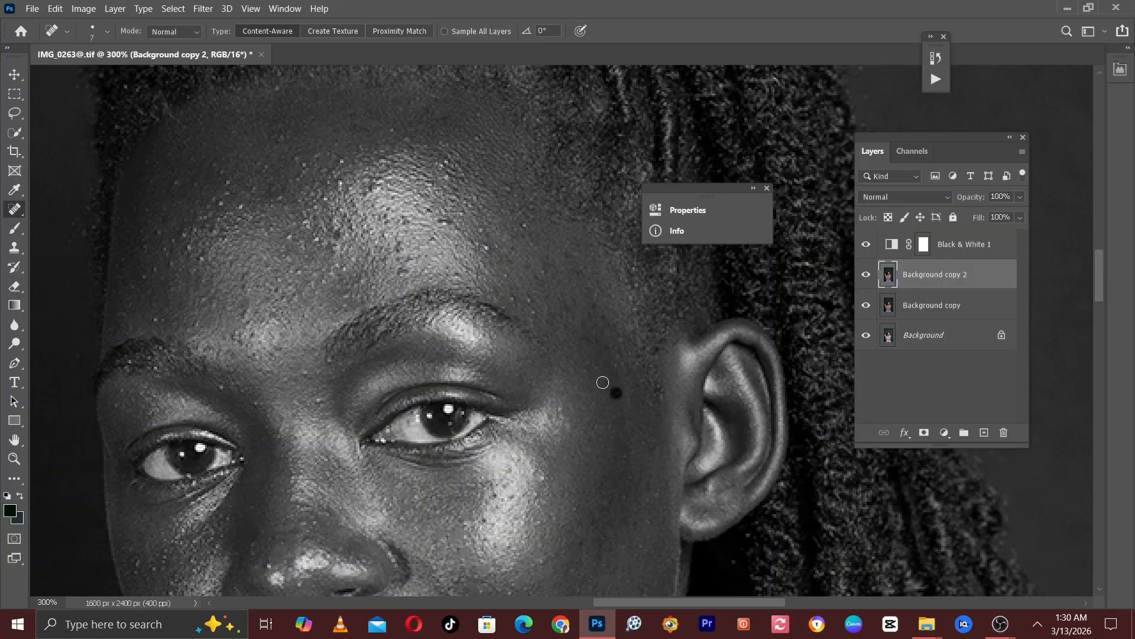
# - Heal the bumps on the forehead, mainly on the side away from the visible ear, with an 8 px brush
pyautogui.moveTo(497, 238); pyautogui.dragTo(544, 310)
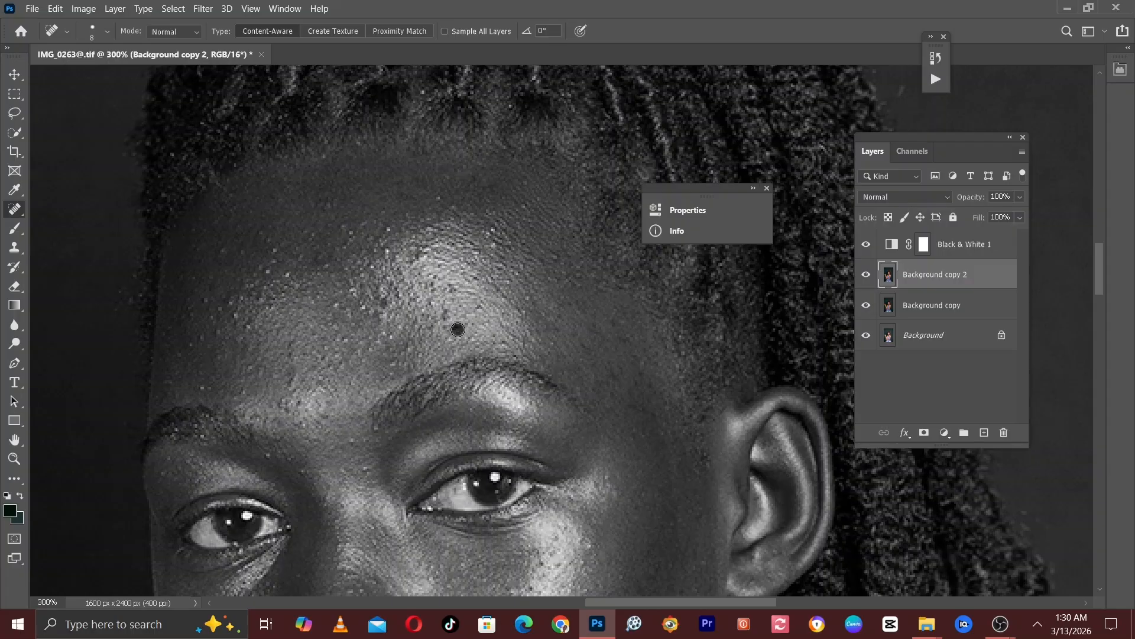
pyautogui.click(455, 290)
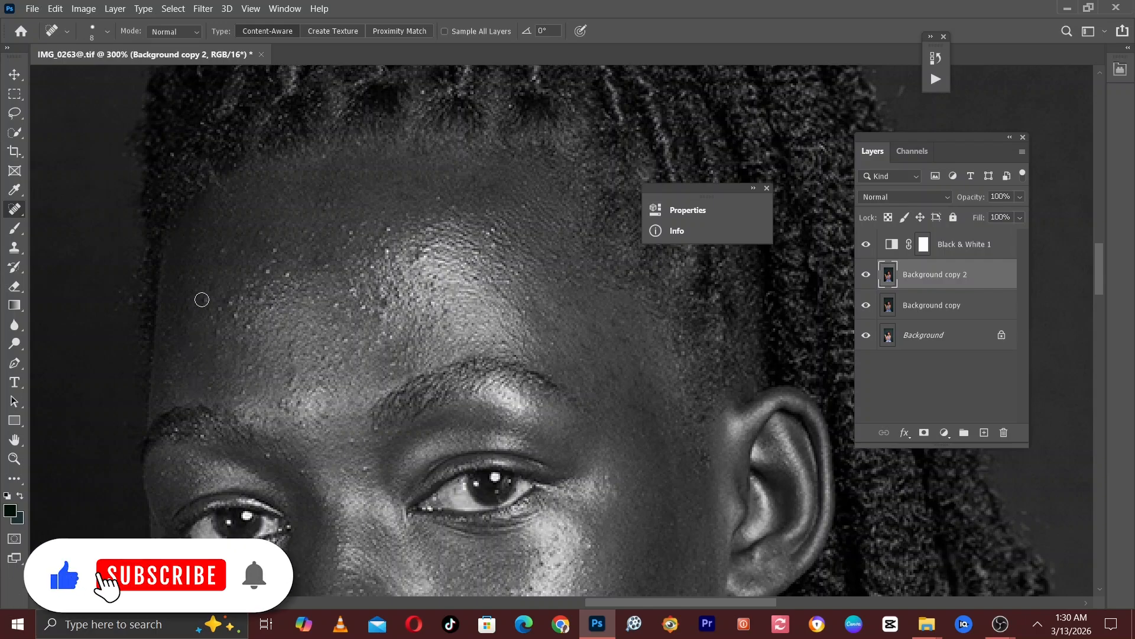
pyautogui.click(228, 303)
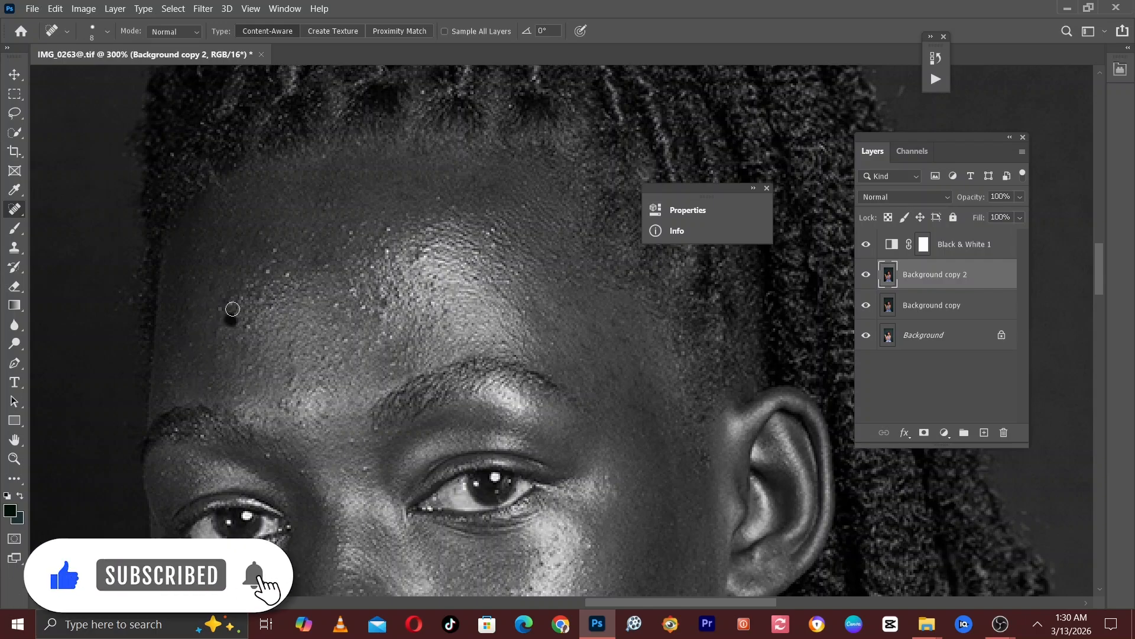
pyautogui.click(244, 330)
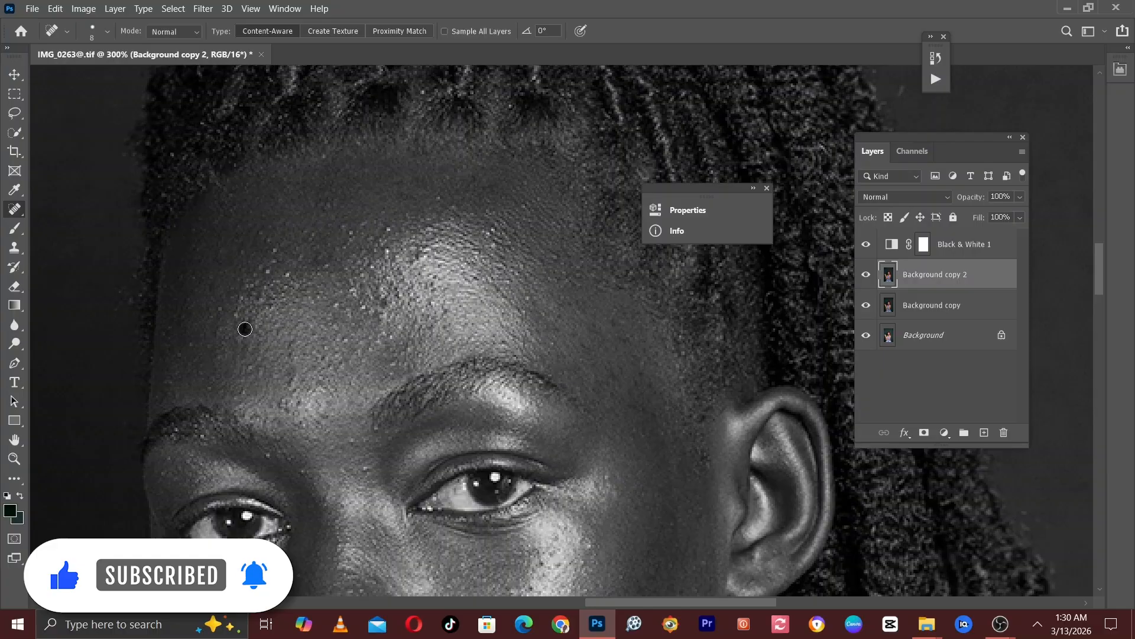
pyautogui.click(239, 318)
pyautogui.click(242, 298)
pyautogui.click(265, 270)
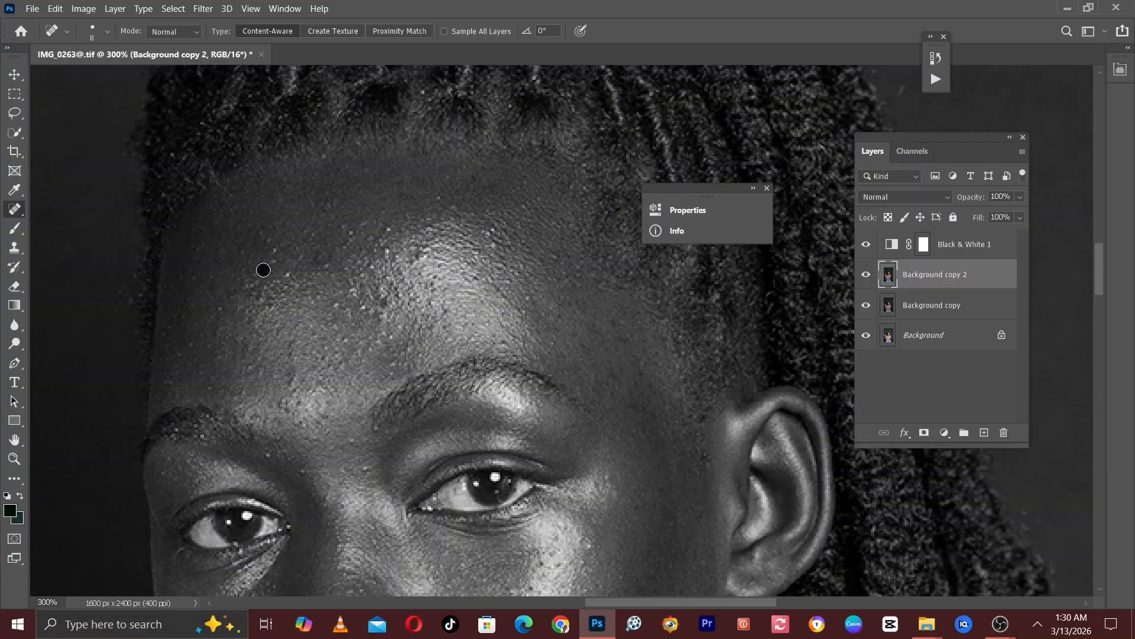
pyautogui.click(270, 259)
pyautogui.click(272, 249)
pyautogui.click(283, 273)
# - Heal the blemishes above the brows, between the eyebrows and on the nose bridge
pyautogui.click(383, 304)
pyautogui.click(291, 381)
pyautogui.moveTo(264, 469); pyautogui.dragTo(266, 431)
pyautogui.click(267, 420)
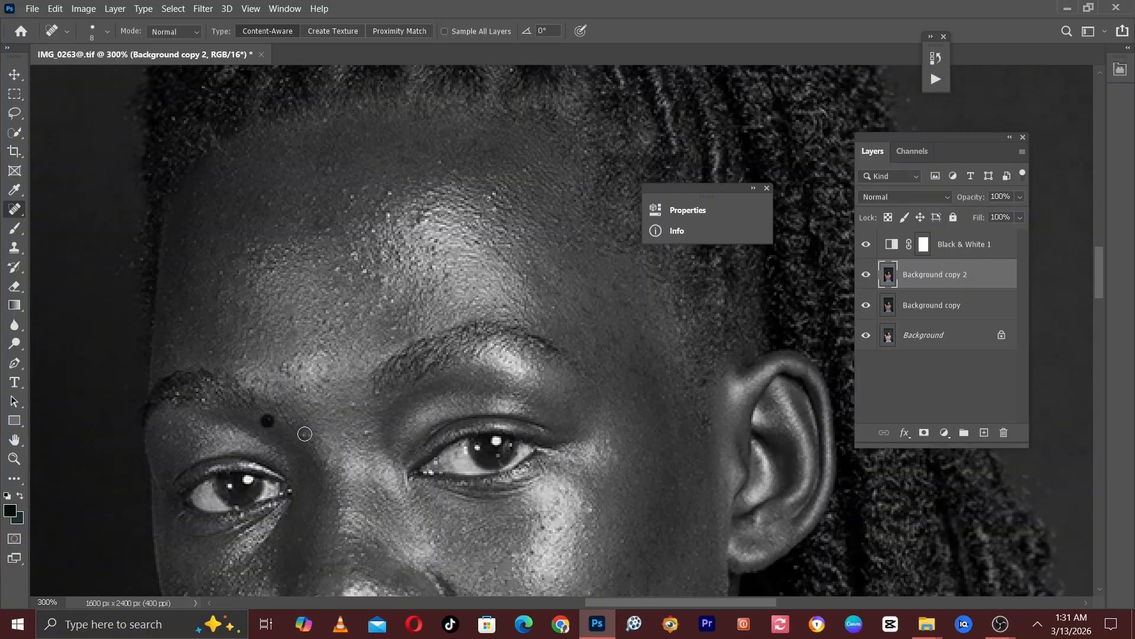
pyautogui.click(304, 439)
pyautogui.click(369, 432)
pyautogui.click(359, 410)
# - Heal the cluster of bright bumps in the centre of the forehead
pyautogui.moveTo(378, 374)
pyautogui.mouseDown()
pyautogui.moveTo(398, 425)
pyautogui.moveTo(374, 427)
pyautogui.mouseUp()
pyautogui.click(372, 455)
pyautogui.click(393, 447)
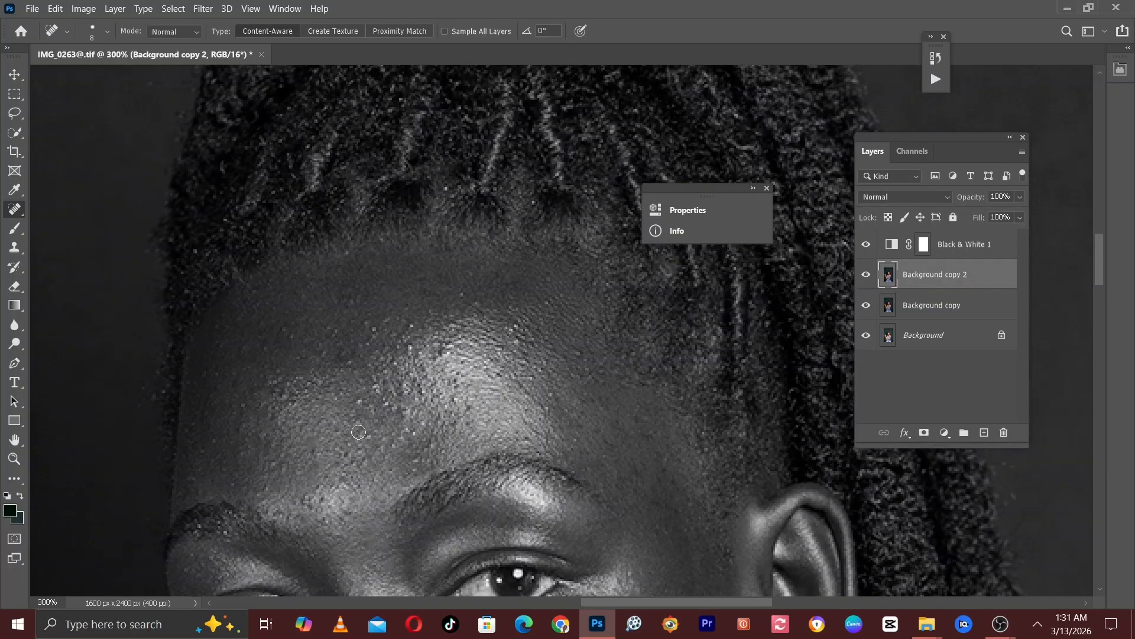
pyautogui.click(358, 405)
pyautogui.click(372, 391)
pyautogui.click(387, 407)
pyautogui.click(396, 413)
pyautogui.click(371, 390)
pyautogui.click(385, 373)
pyautogui.click(407, 348)
pyautogui.click(407, 327)
pyautogui.click(456, 398)
pyautogui.click(472, 408)
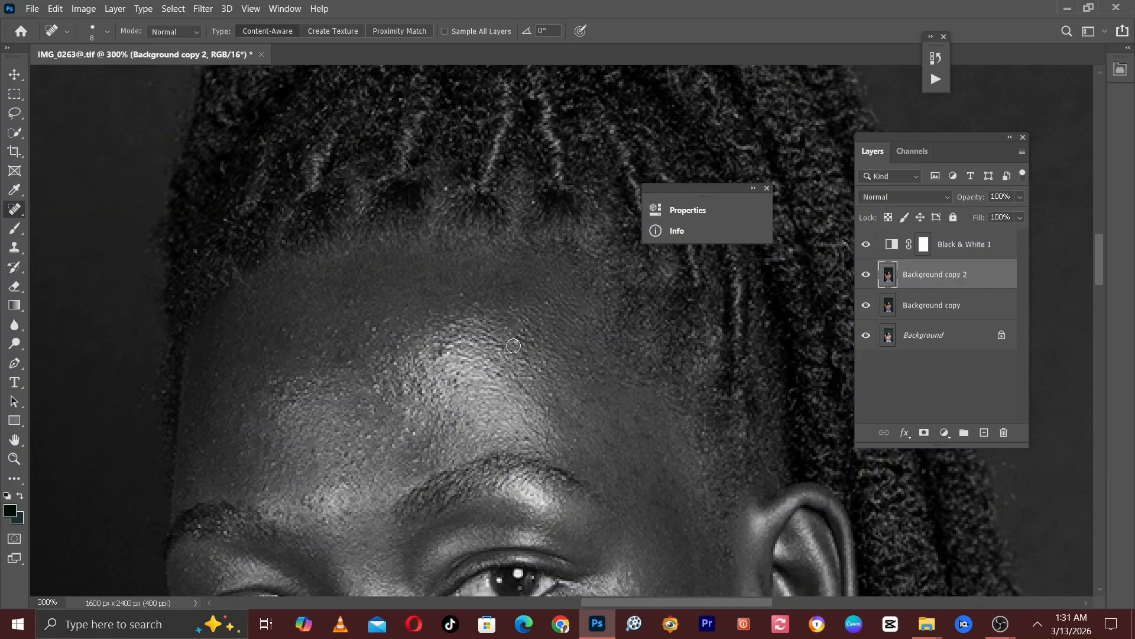
# - Remove the remaining specks around the edges of the forehead highlight
pyautogui.click(514, 345)
pyautogui.click(449, 352)
pyautogui.click(392, 362)
pyautogui.click(379, 383)
pyautogui.click(413, 464)
pyautogui.click(417, 449)
pyautogui.click(346, 364)
# - Heal the leftover spots on the lower forehead just above the two eyebrows
pyautogui.scroll(-5, 406, 241)
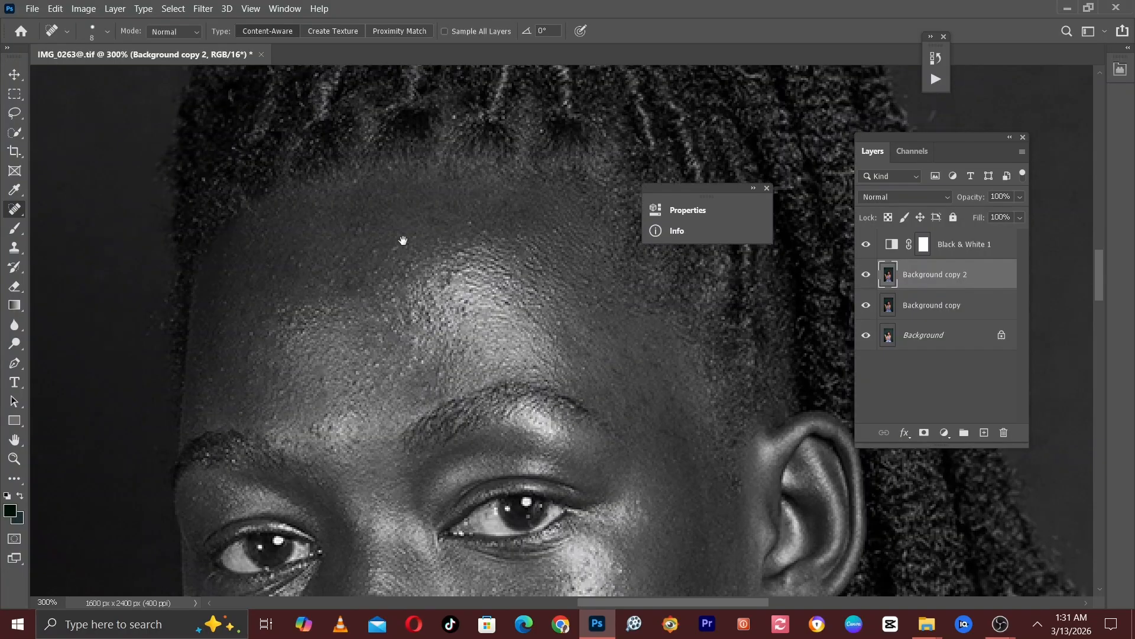
pyautogui.click(425, 217)
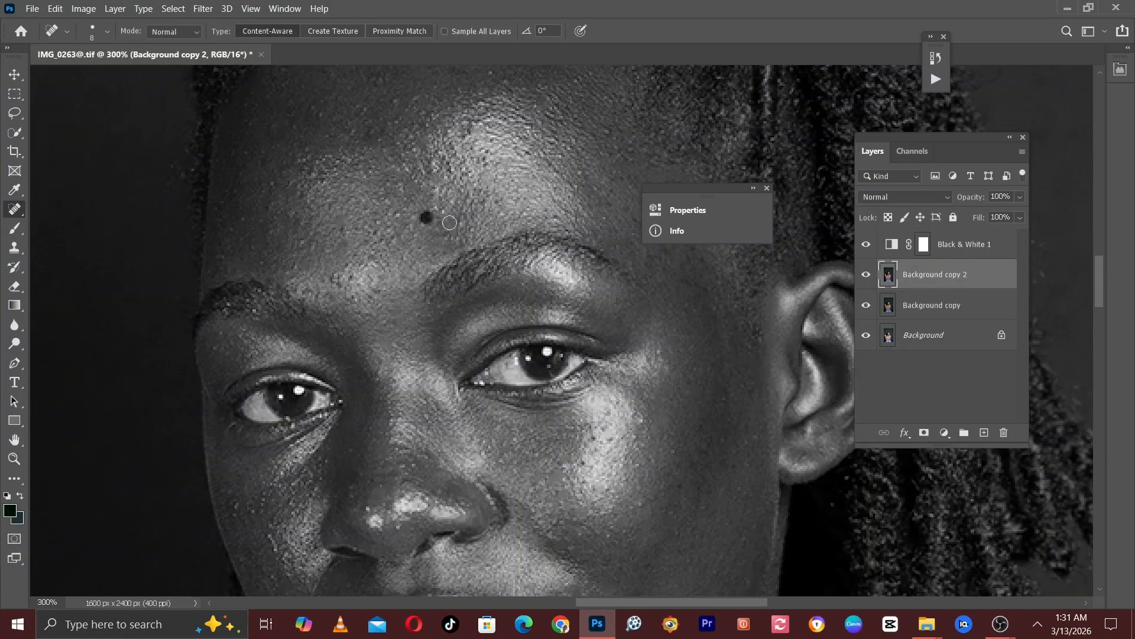
pyautogui.click(459, 225)
pyautogui.click(331, 275)
pyautogui.click(302, 241)
pyautogui.click(272, 188)
# - Heal the remaining spots on both cheeks and beneath the eye farther from the visible ear
pyautogui.scroll(-5, 355, 207)
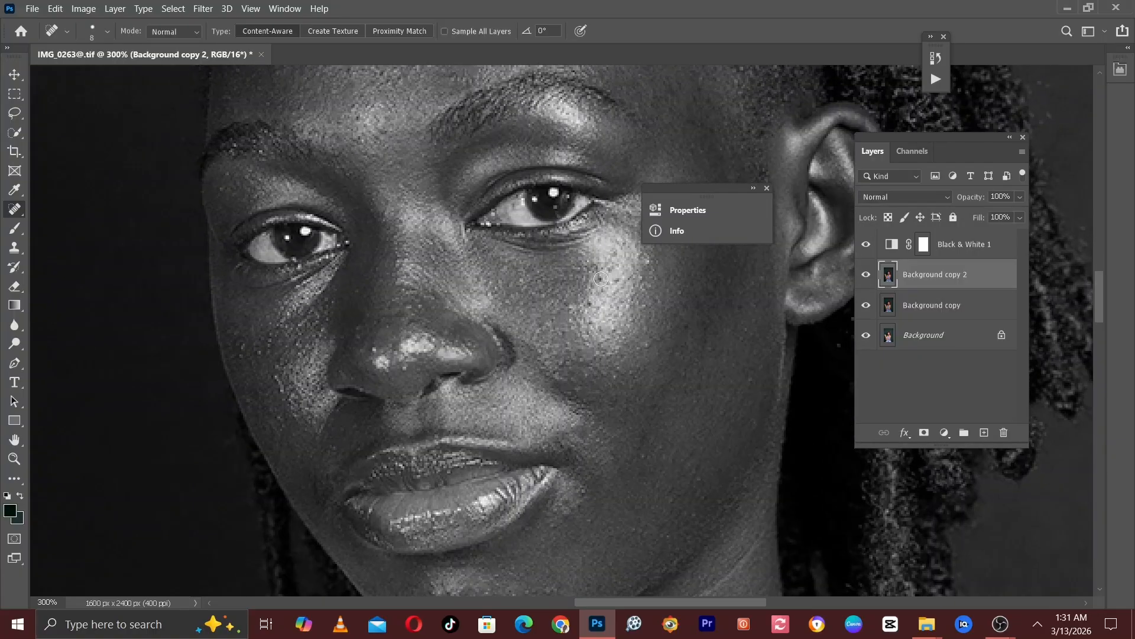
pyautogui.click(648, 263)
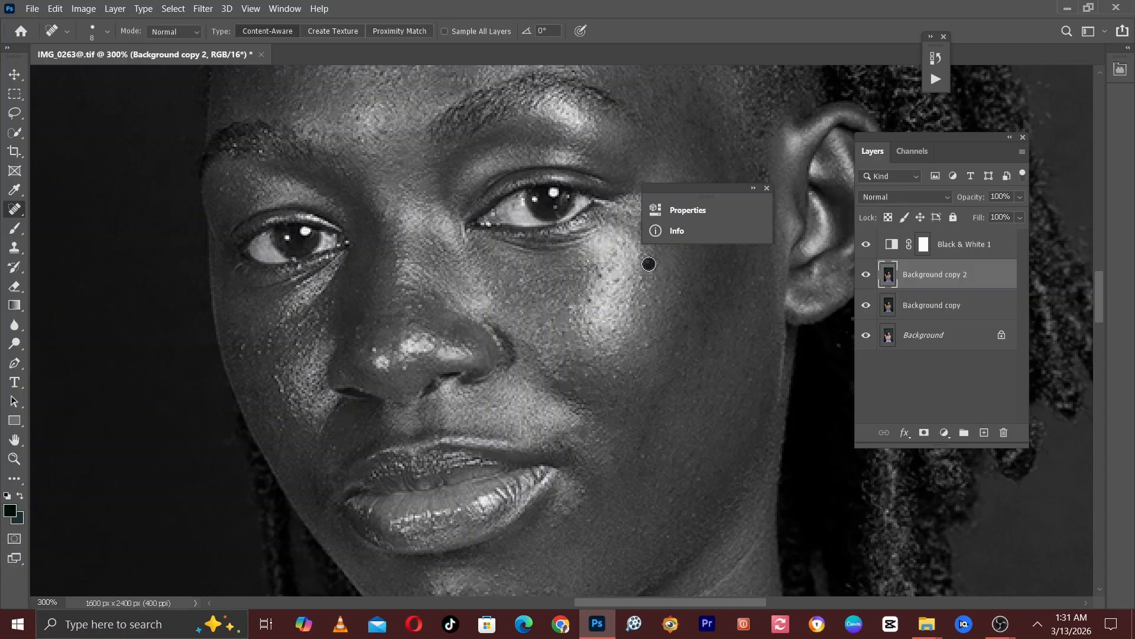
pyautogui.click(653, 341)
pyautogui.click(243, 348)
pyautogui.click(269, 336)
pyautogui.click(274, 378)
pyautogui.click(291, 339)
pyautogui.click(303, 325)
pyautogui.click(309, 314)
pyautogui.click(332, 308)
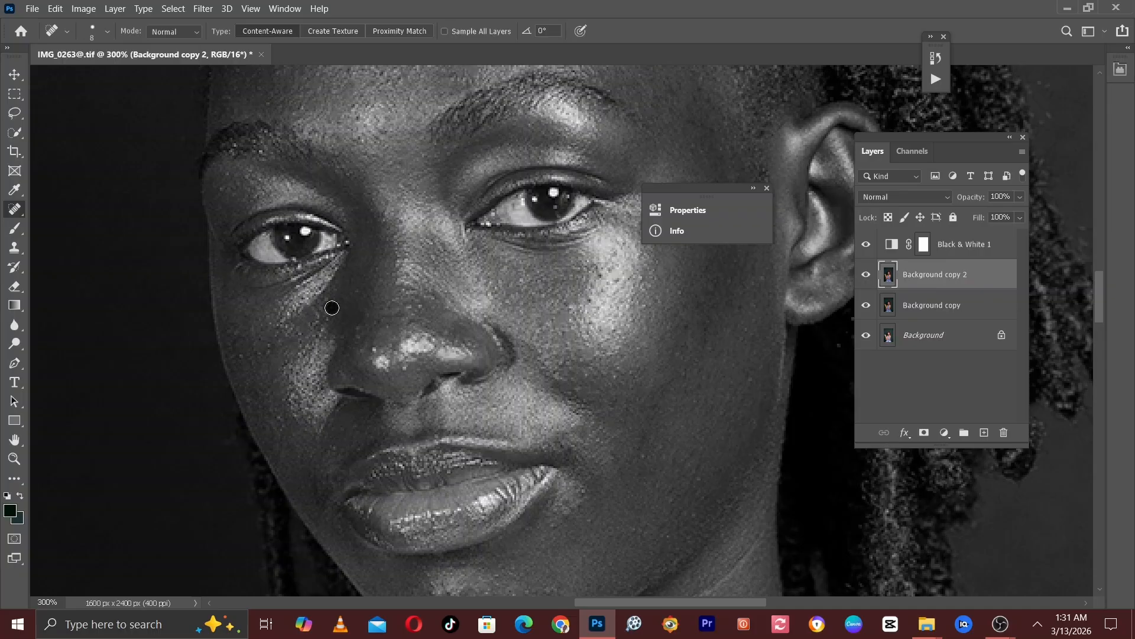
# - Remove the remaining blemishes from the chin and the upper neck
pyautogui.moveTo(447, 518); pyautogui.dragTo(386, 314)
pyautogui.click(486, 386)
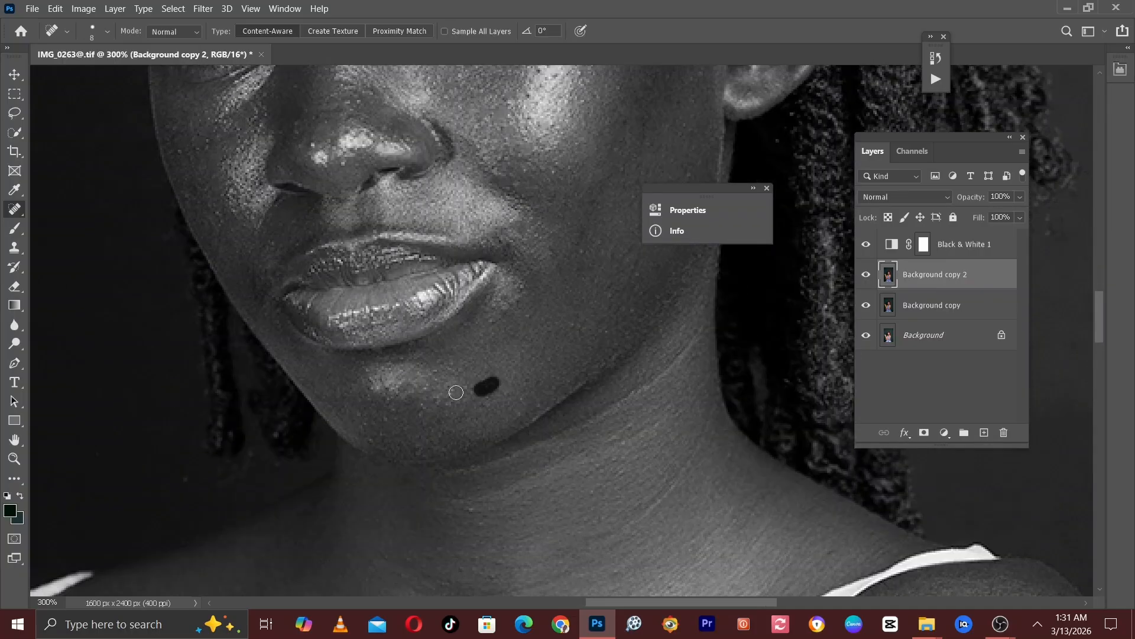
pyautogui.click(435, 395)
pyautogui.click(421, 407)
pyautogui.click(445, 390)
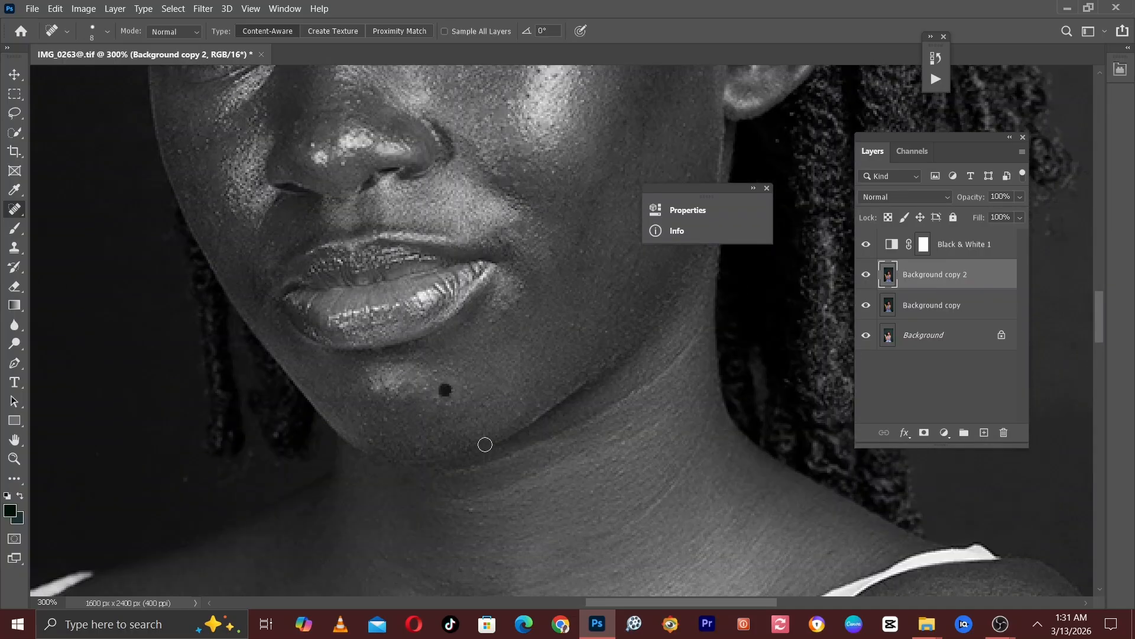
pyautogui.click(477, 509)
# - Heal the specks on the nose and touch up the upper forehead
pyautogui.moveTo(355, 287); pyautogui.dragTo(396, 423)
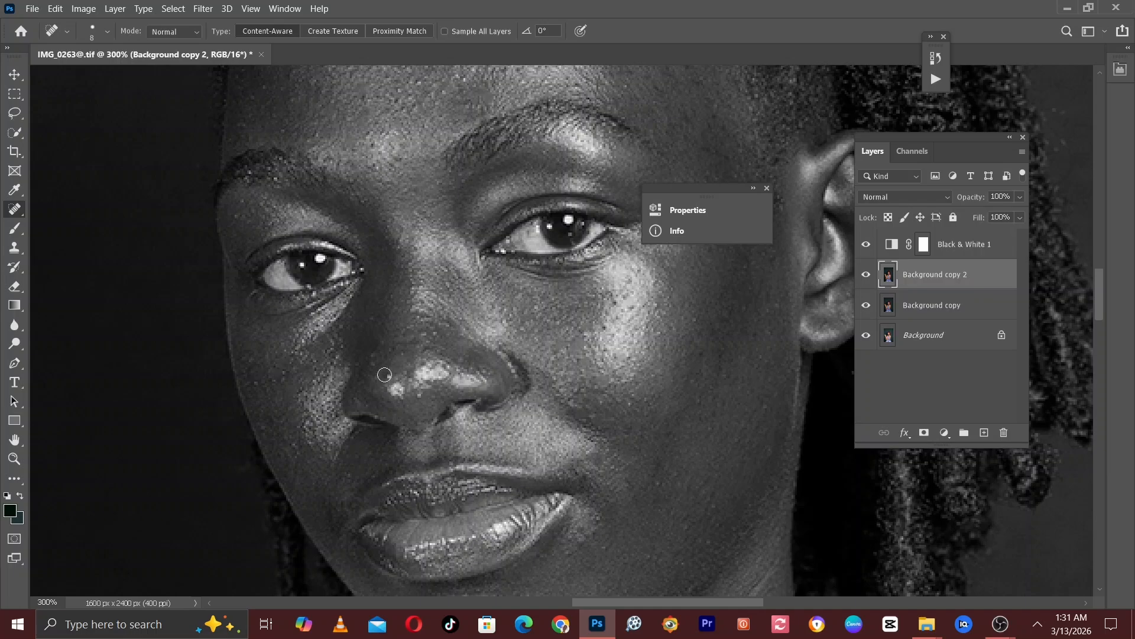
pyautogui.moveTo(385, 377); pyautogui.dragTo(398, 376)
pyautogui.click(417, 397)
pyautogui.click(372, 355)
pyautogui.moveTo(396, 190); pyautogui.dragTo(387, 435)
pyautogui.click(291, 282)
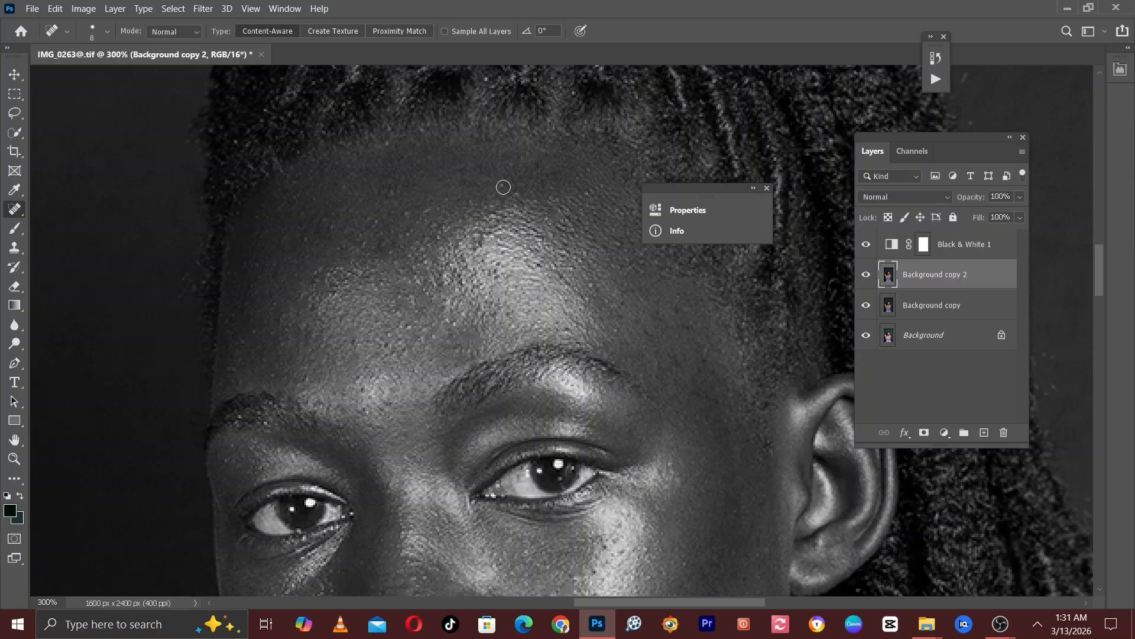
# - Compare the healed skin with the unretouched version by toggling the visibility of Background copy 2
pyautogui.click(865, 276)
pyautogui.moveTo(722, 362); pyautogui.dragTo(651, 238)
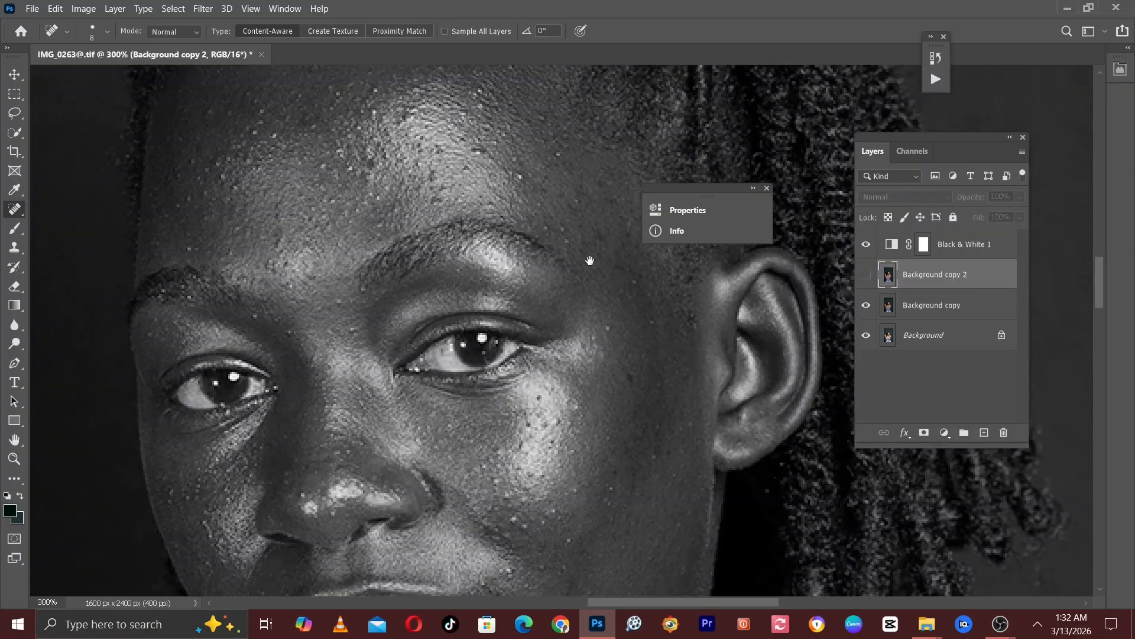
pyautogui.click(864, 283)
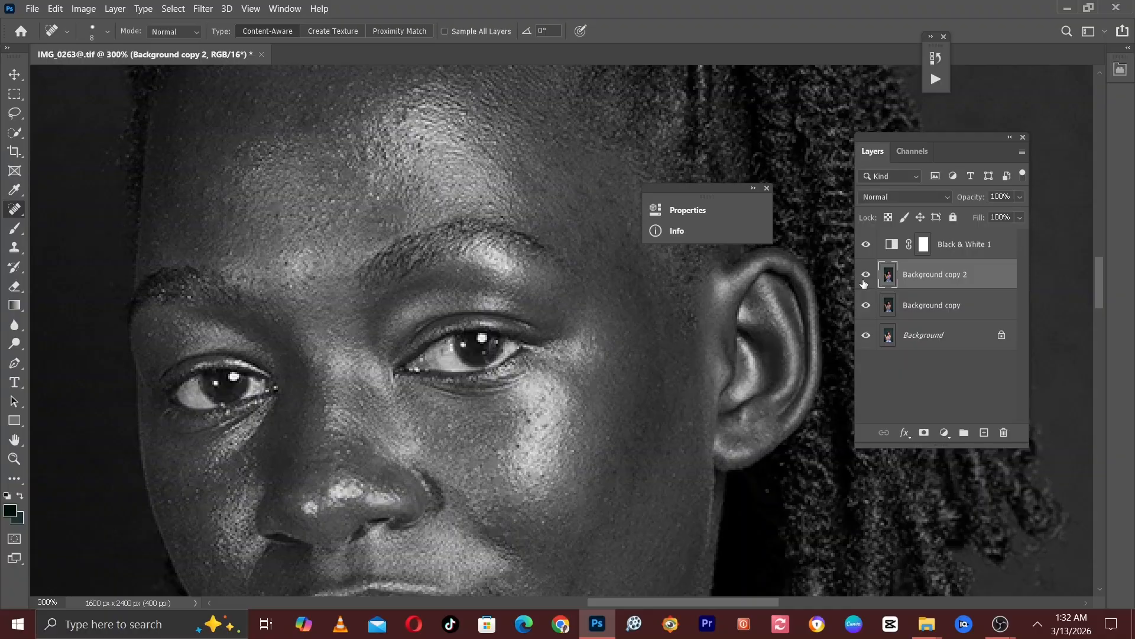
pyautogui.click(864, 282)
pyautogui.click(864, 282)
# - Delete the Black & White 1 helper layer and close the floating Properties and Info panel
pyautogui.click(970, 244)
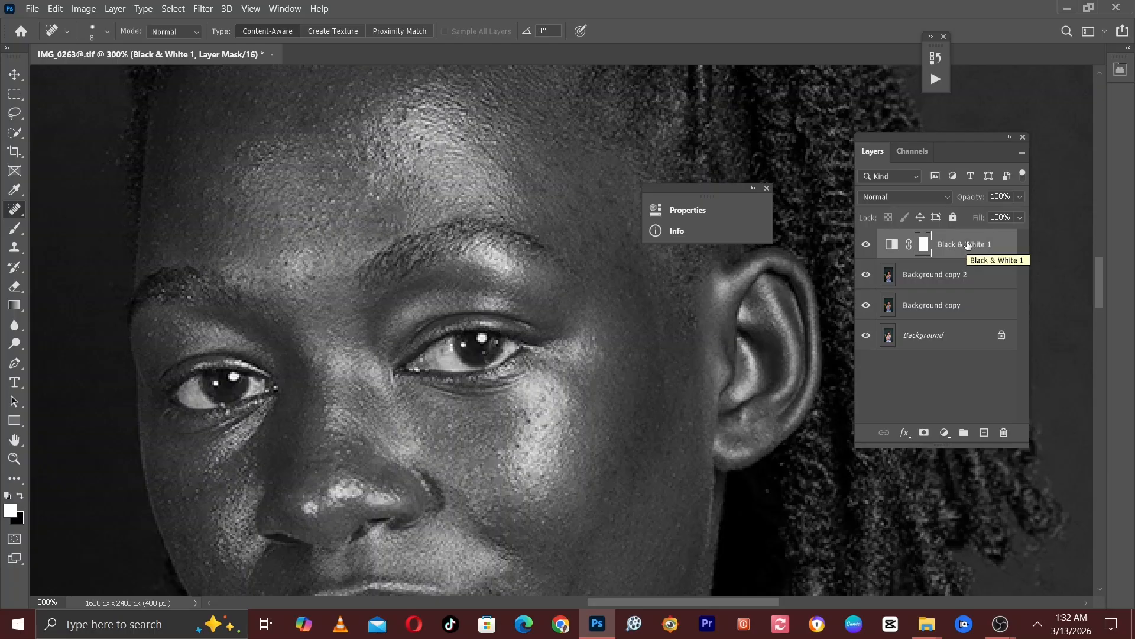
pyautogui.moveTo(968, 246); pyautogui.dragTo(1006, 431)
pyautogui.moveTo(534, 289); pyautogui.dragTo(590, 289)
pyautogui.hotkey('ctrl', '-')
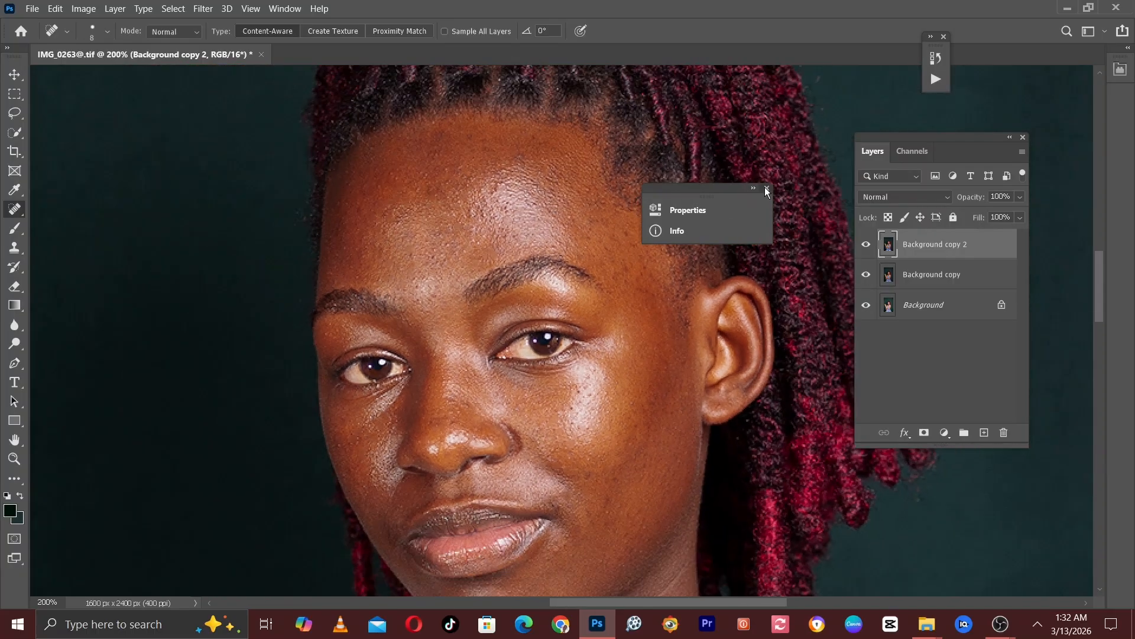
pyautogui.click(766, 189)
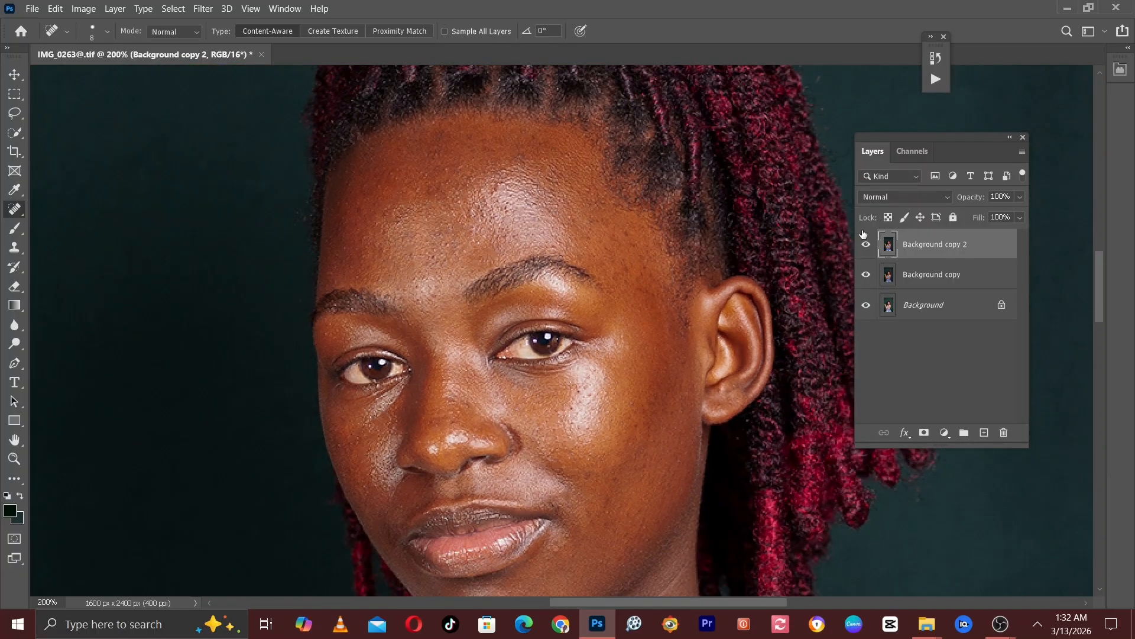
# - Compare the healed skin in colour with the unretouched version by toggling the visibility of Background copy 2
pyautogui.click(864, 244)
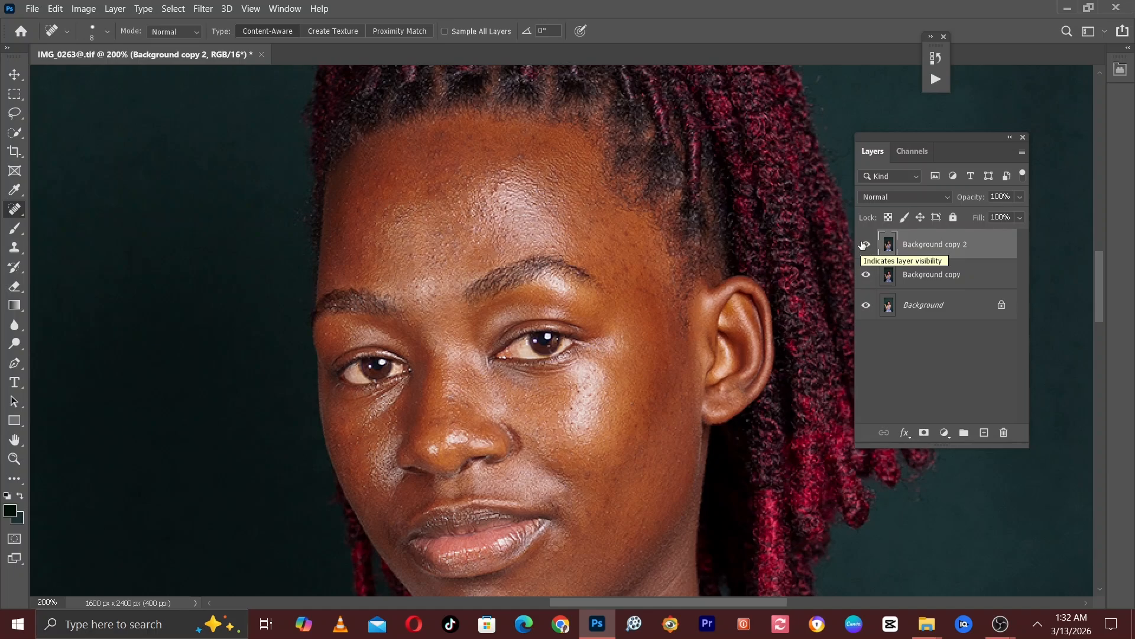
pyautogui.click(865, 244)
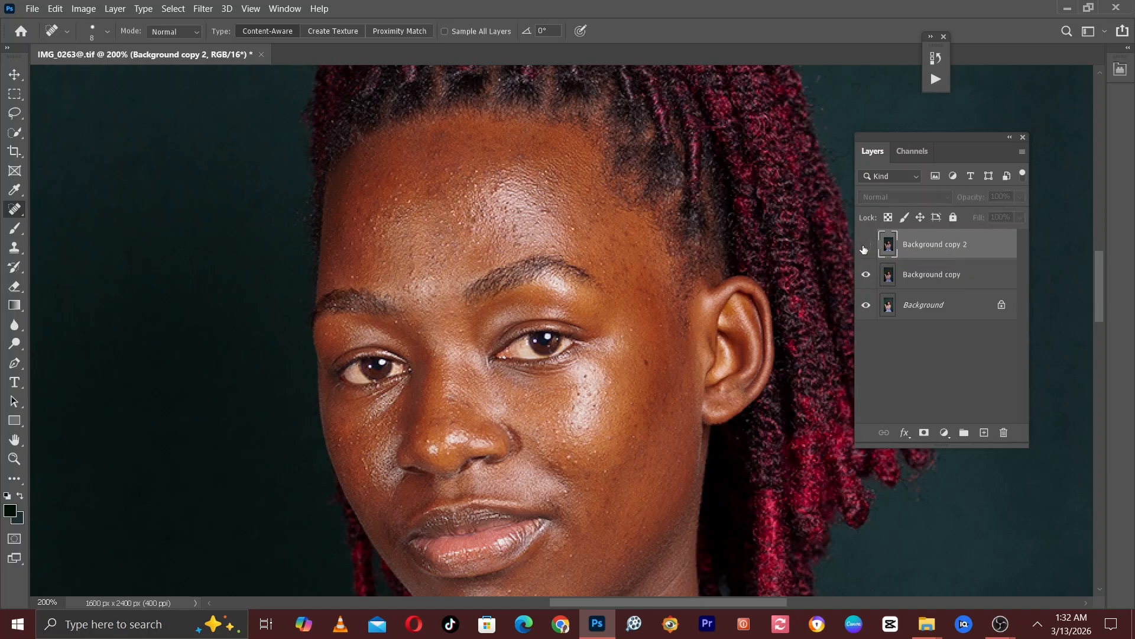
pyautogui.hotkey('ctrl', '=')
pyautogui.click(864, 244)
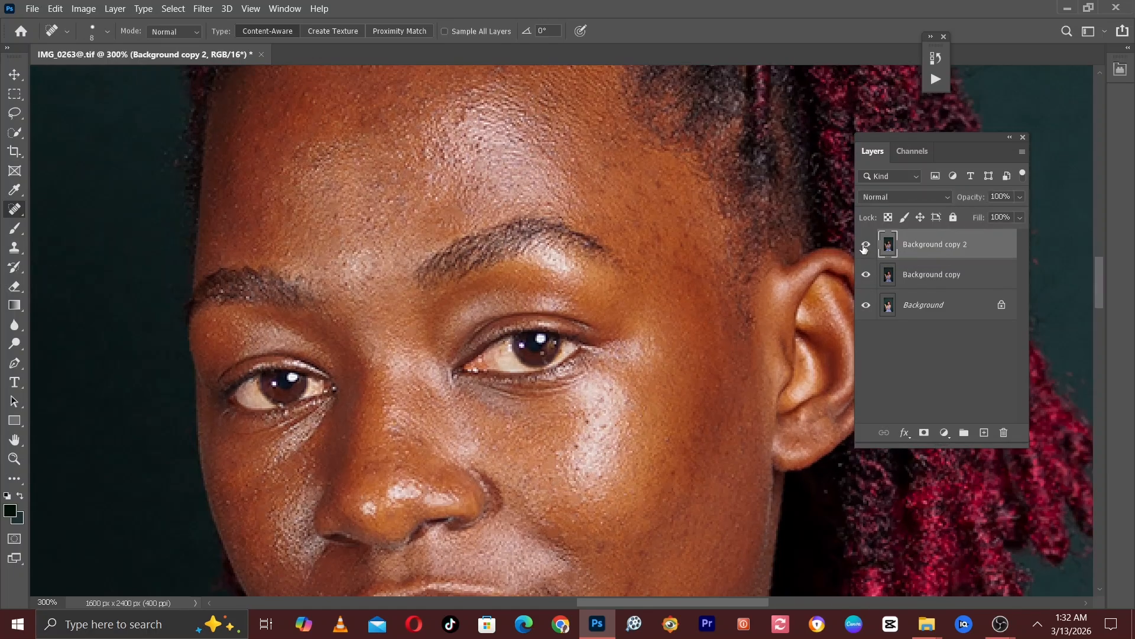
pyautogui.click(864, 245)
pyautogui.click(864, 245)
pyautogui.hotkey('ctrl', '-')
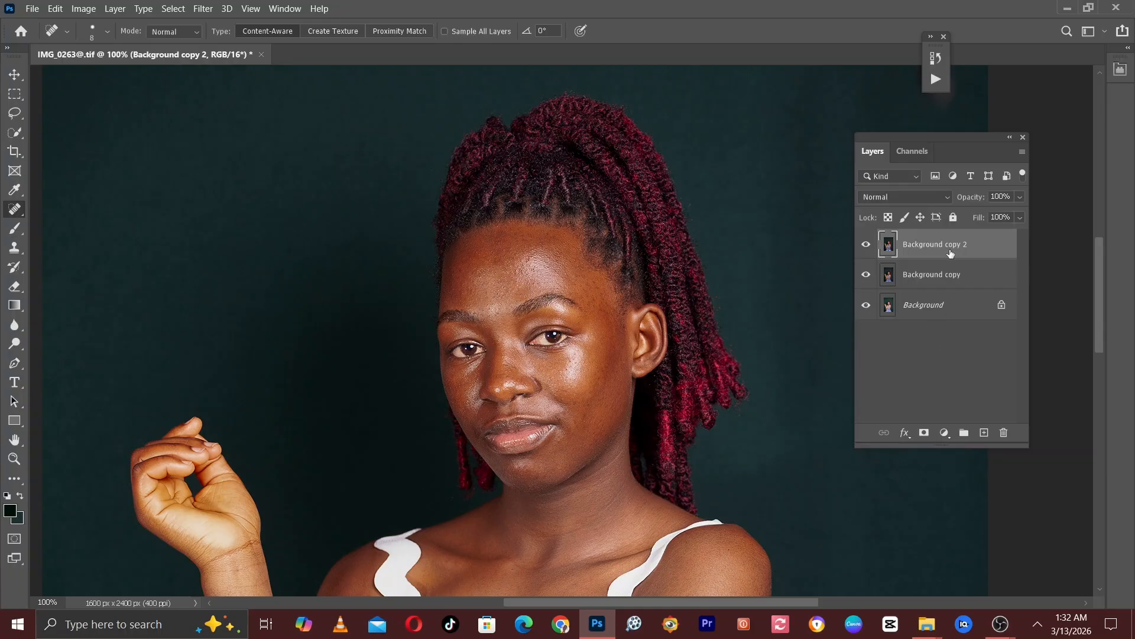
# - Group Background copy 2 with Background copy and name the group "Balancing light"
pyautogui.keyDown('shift'); pyautogui.click(949, 279); pyautogui.keyUp('shift')
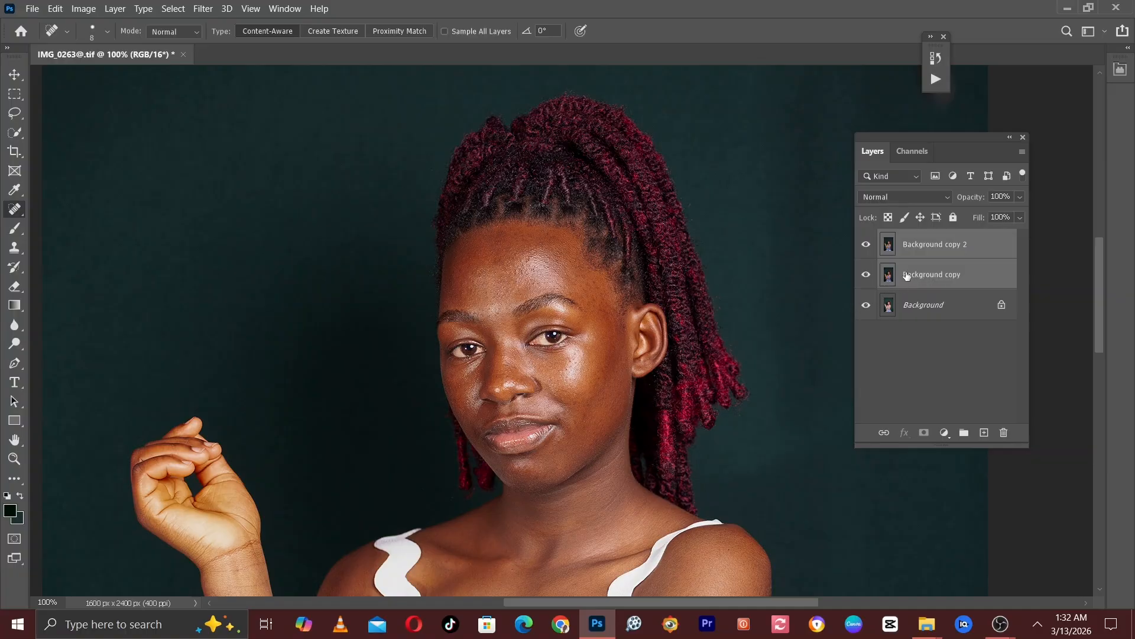
pyautogui.hotkey('ctrl', 'g')
pyautogui.doubleClick(919, 238)
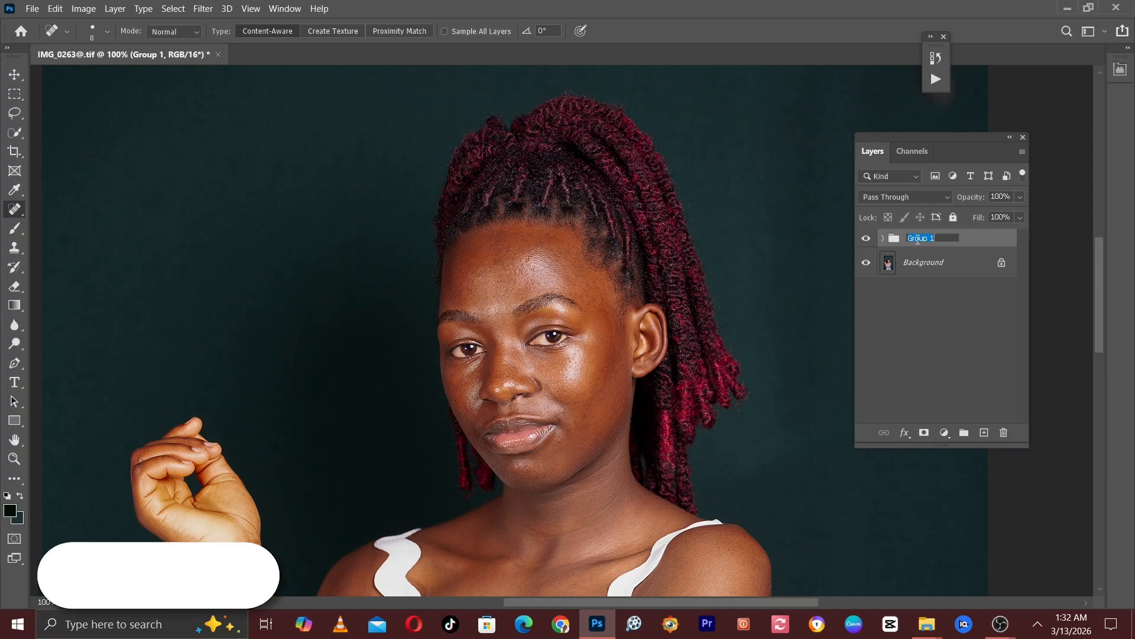
pyautogui.write('Balan')
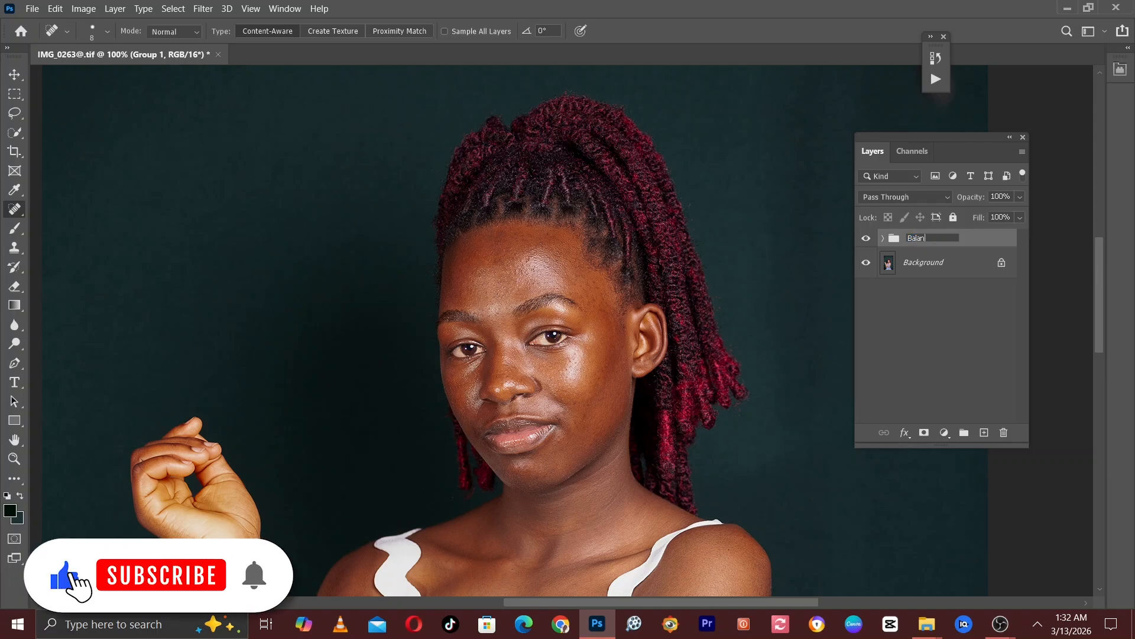
pyautogui.write('cin')
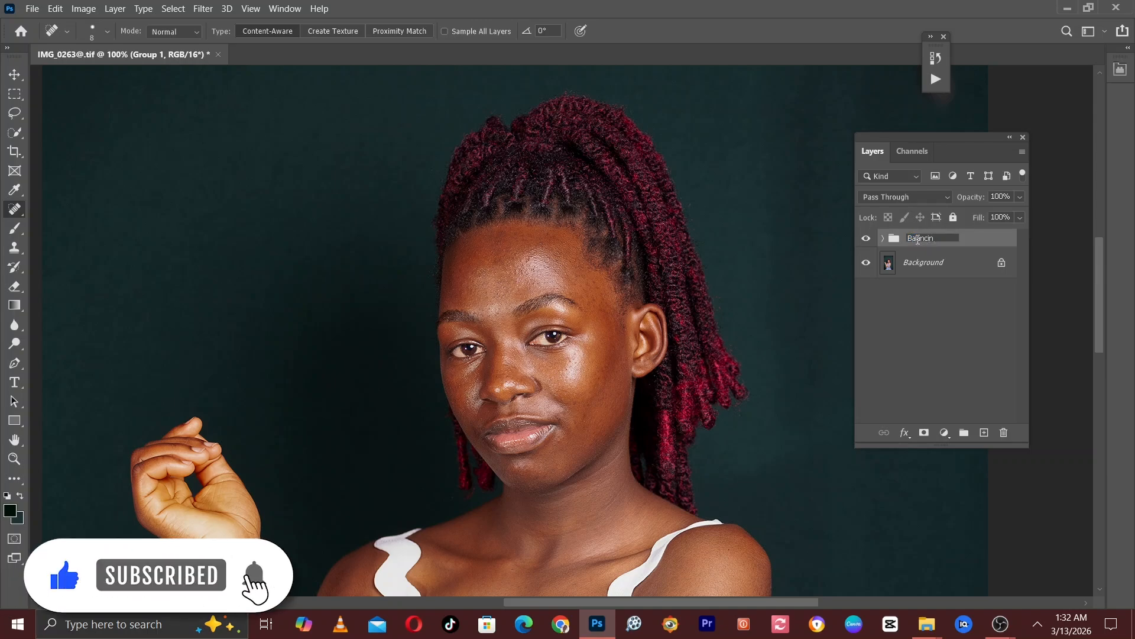
pyautogui.write('g light')
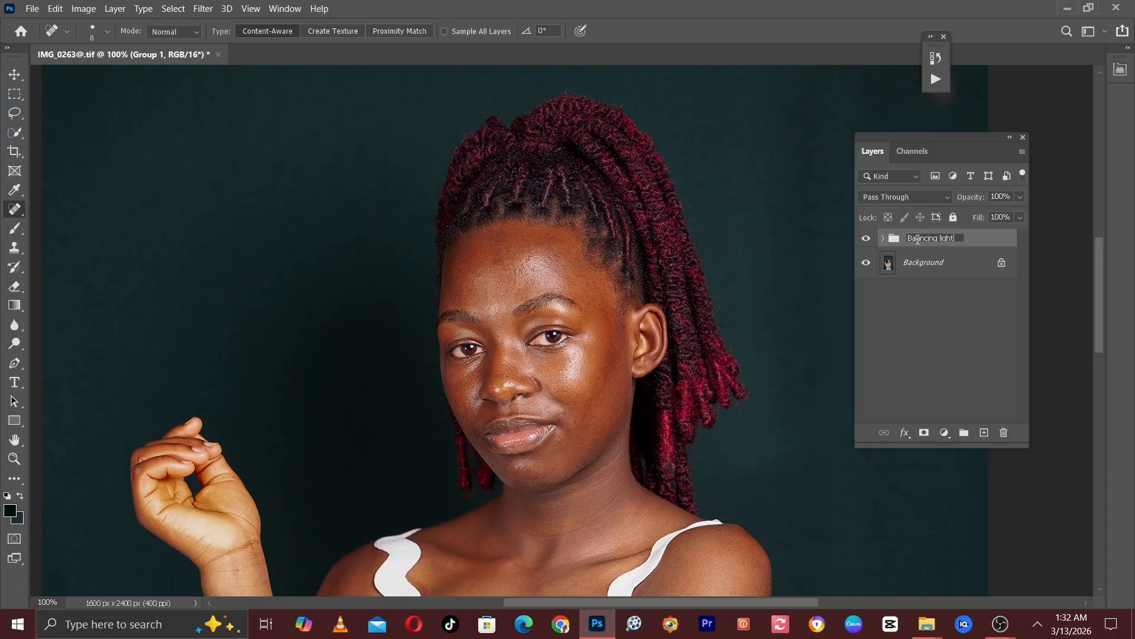
pyautogui.press('Return')
# - Compare the portrait with and without the Balancing light group by toggling the group's visibility
pyautogui.hotkey('ctrl', '-')
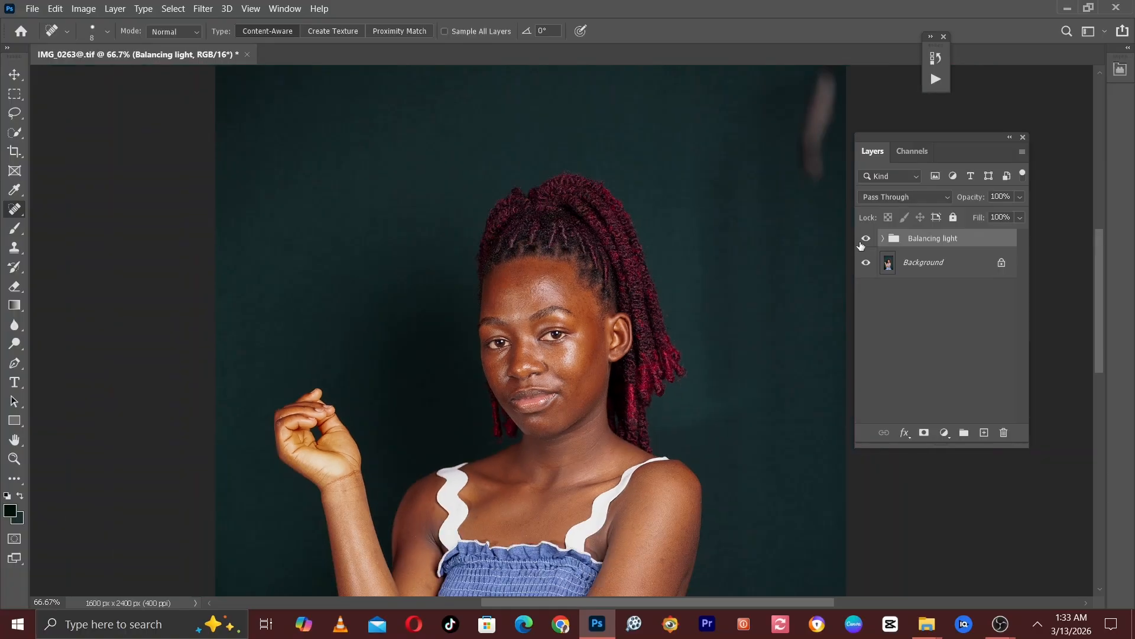
pyautogui.hotkey('ctrl', '-')
pyautogui.click(867, 239)
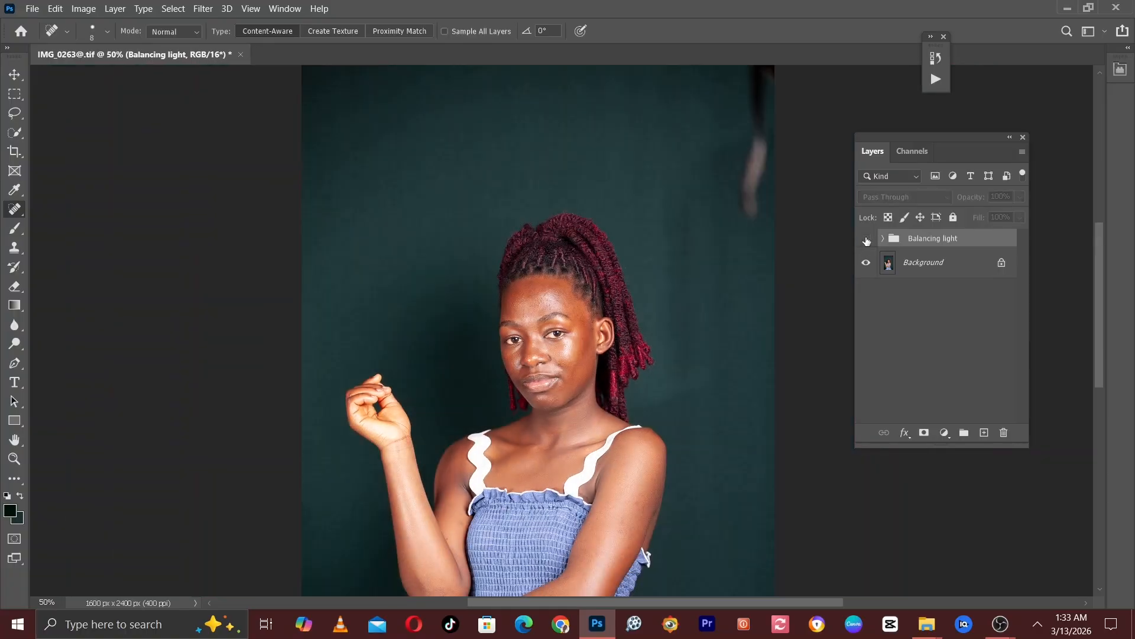
pyautogui.click(866, 239)
pyautogui.hotkey('ctrl', '+')
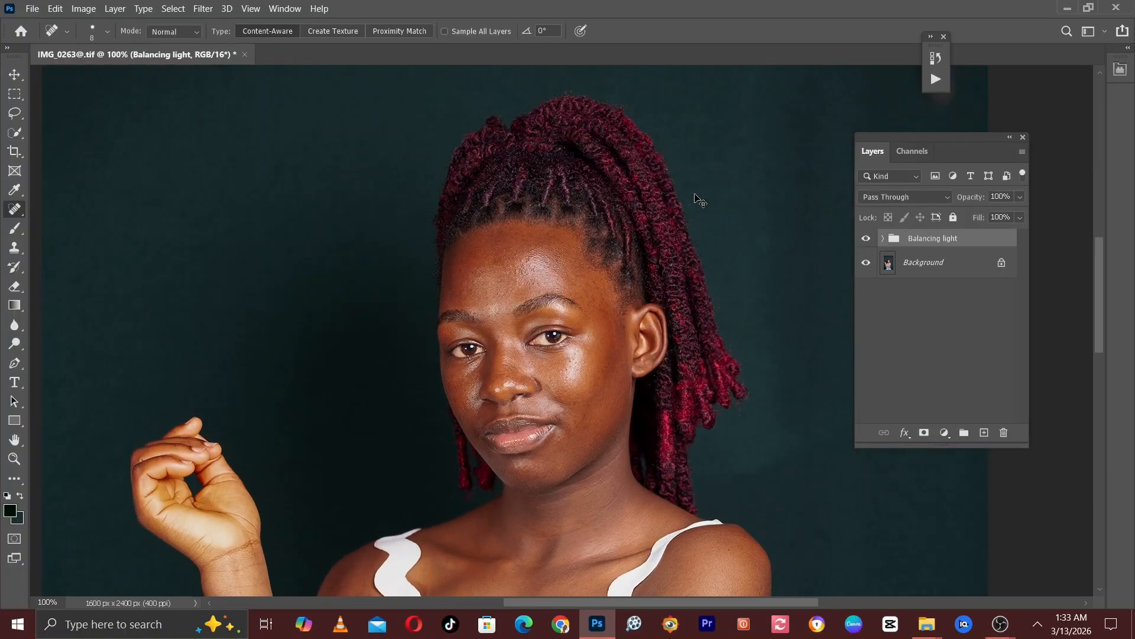
pyautogui.hotkey('ctrl', '+')
pyautogui.hotkey('ctrl', '-')
# - Stamp all visible layers into a new layer above the Balancing light group and stack two duplicates of it on top
pyautogui.hotkey('ctrl', 'shift', 'alt', 'e')
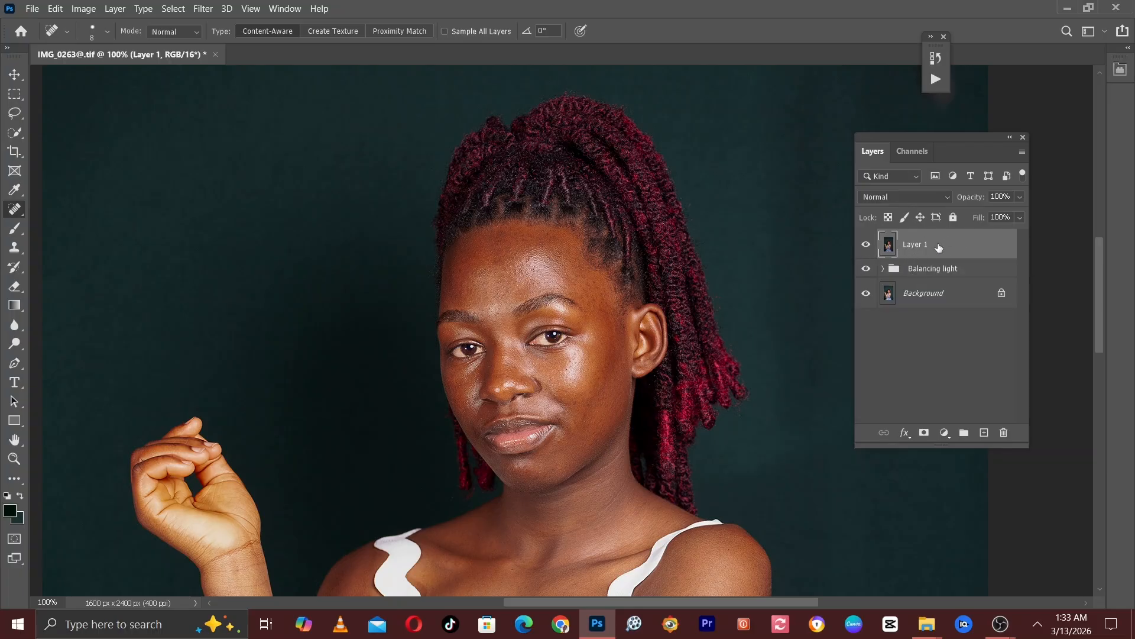
pyautogui.moveTo(921, 243); pyautogui.dragTo(985, 433)
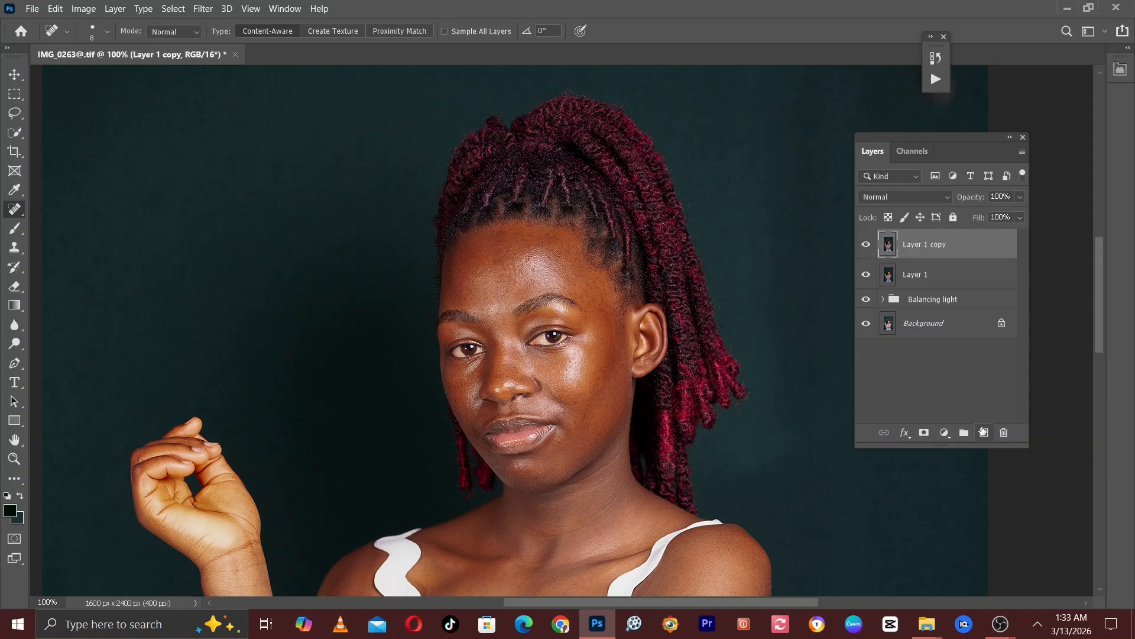
pyautogui.click(923, 277)
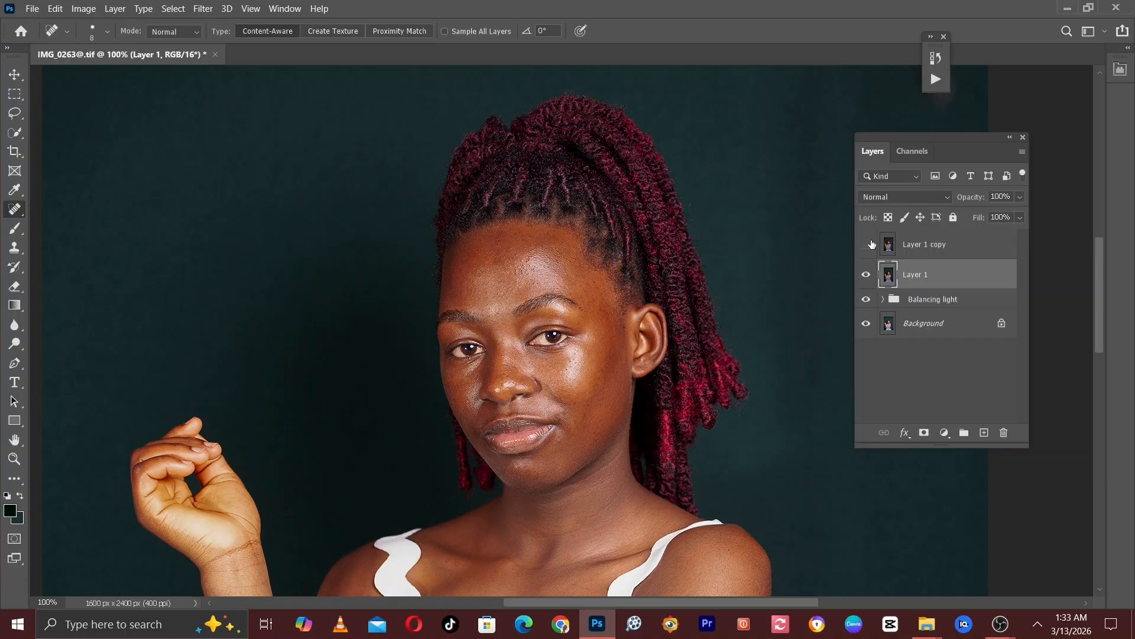
pyautogui.moveTo(923, 245); pyautogui.dragTo(1002, 430)
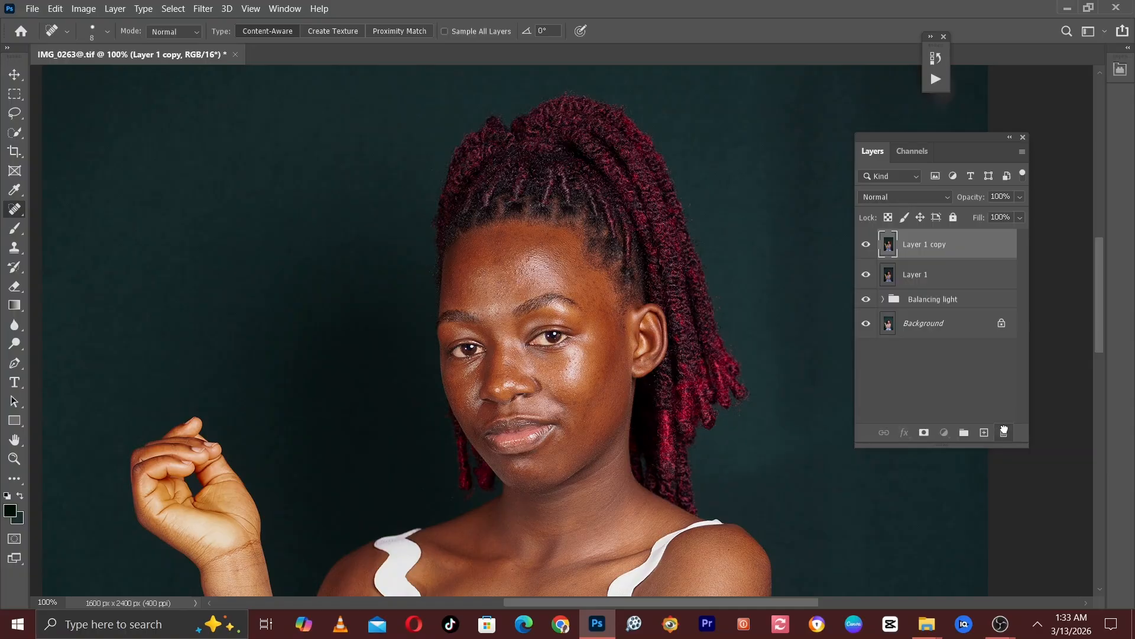
pyautogui.hotkey('ctrl', 'j')
pyautogui.moveTo(928, 266); pyautogui.dragTo(983, 426)
# - Hide Layer 1 copy 2 and apply a Gaussian Blur with a 2-pixel radius to Layer 1 copy
pyautogui.click(917, 276)
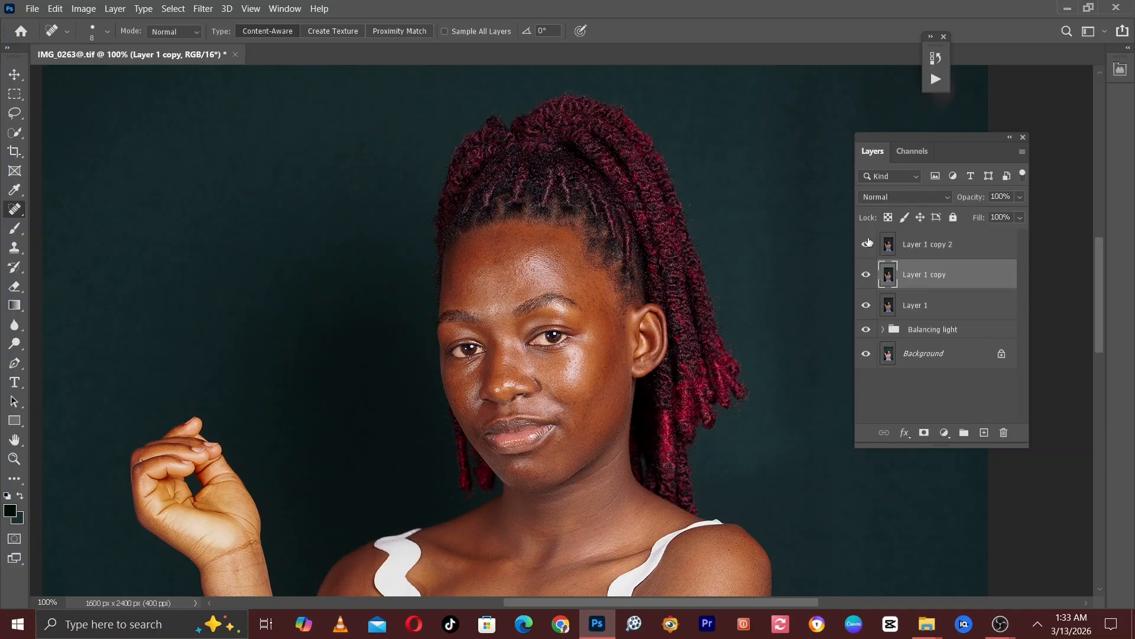
pyautogui.click(199, 10)
pyautogui.moveTo(223, 167)
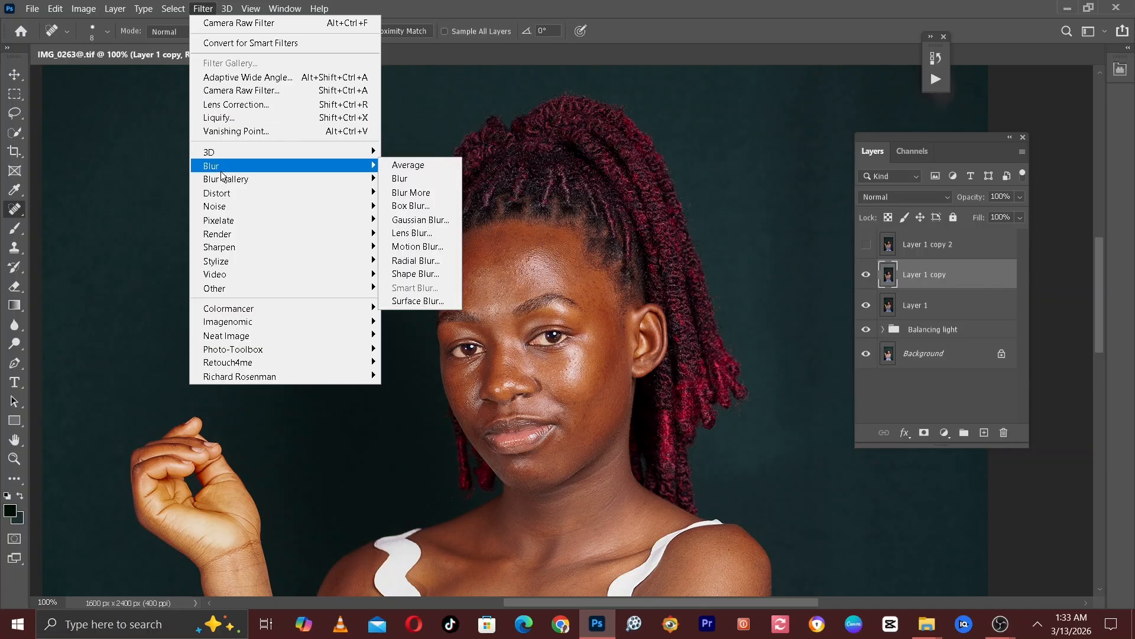
pyautogui.click(431, 220)
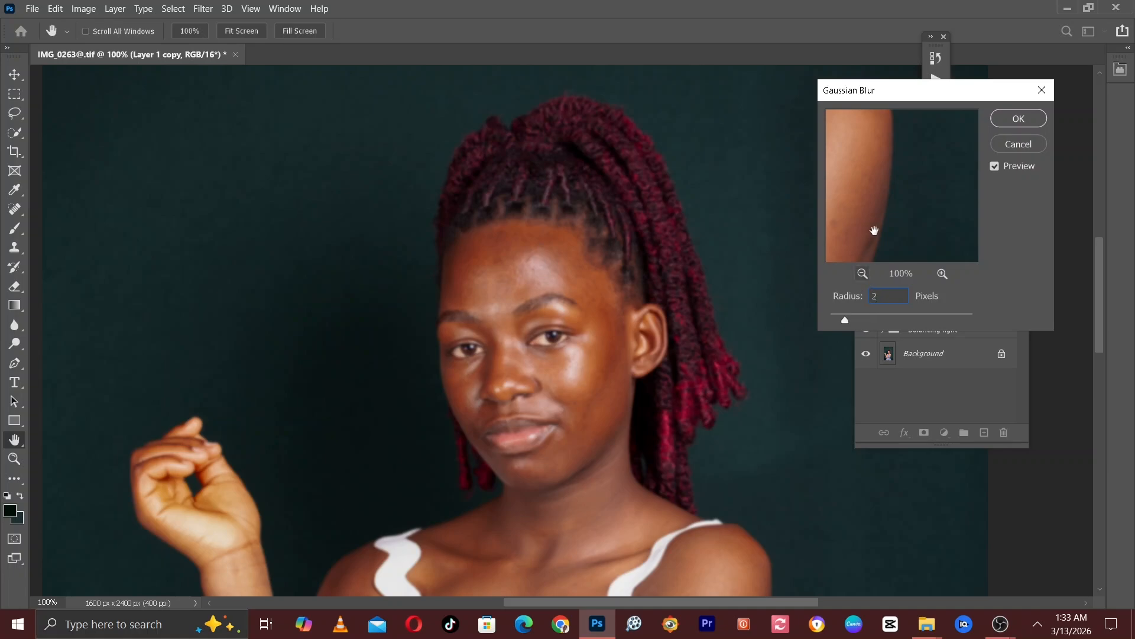
pyautogui.moveTo(875, 231); pyautogui.dragTo(1016, 330)
pyautogui.moveTo(881, 148); pyautogui.dragTo(990, 318)
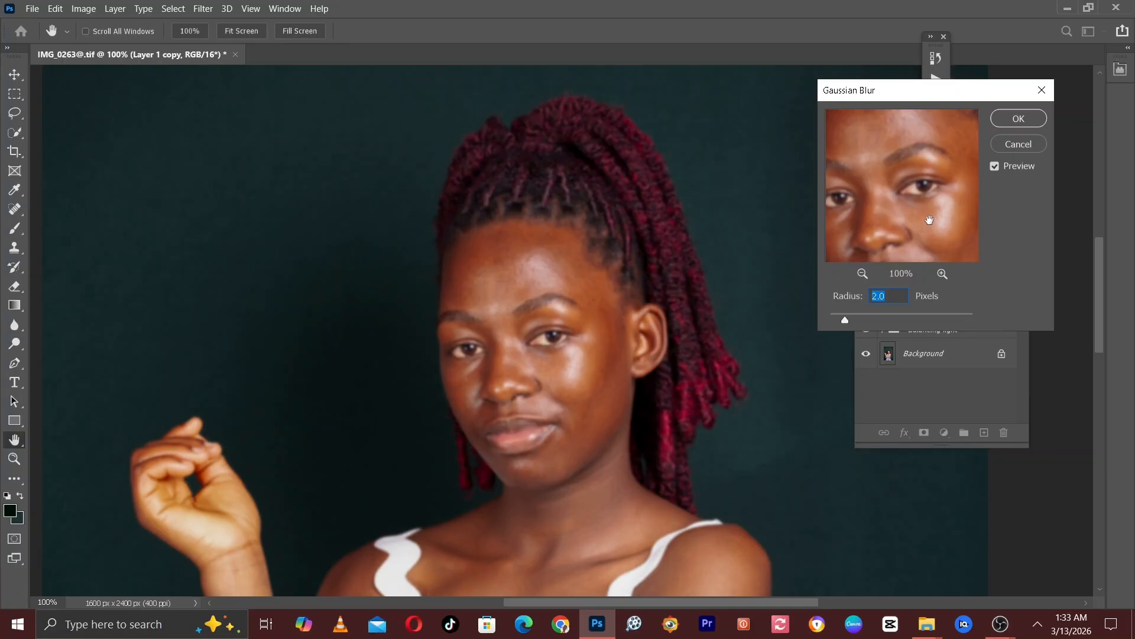
pyautogui.click(1019, 119)
pyautogui.press('j')
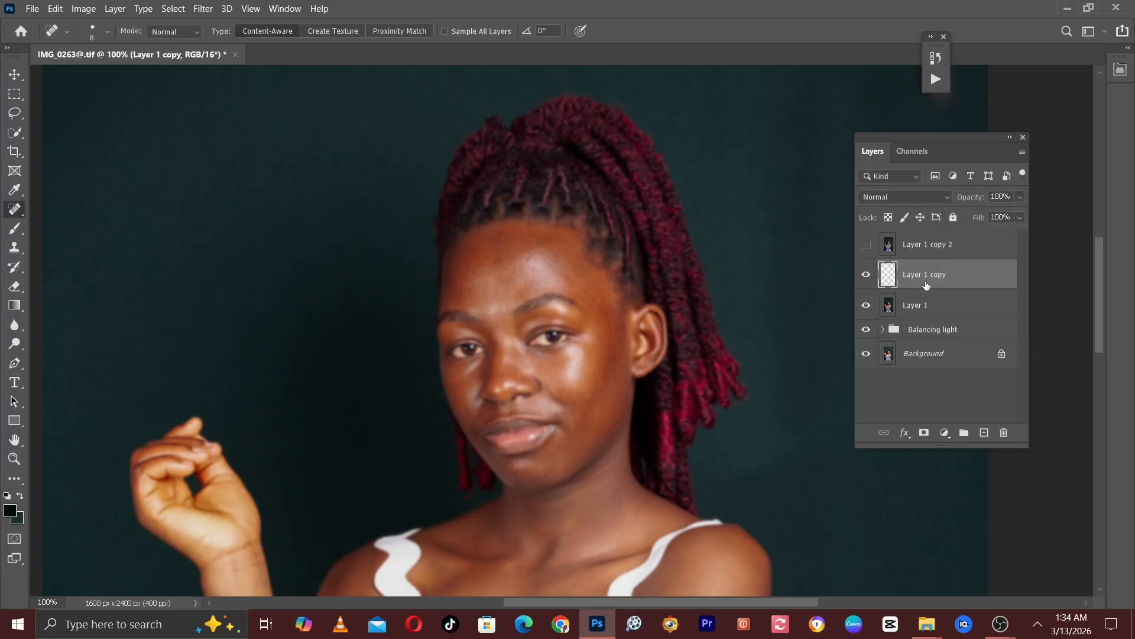
# - Show Layer 1 copy 2 and run Apply Image on it with Layer 1 copy as inverted source, Add blending, scale 2 and offset 0
pyautogui.click(929, 246)
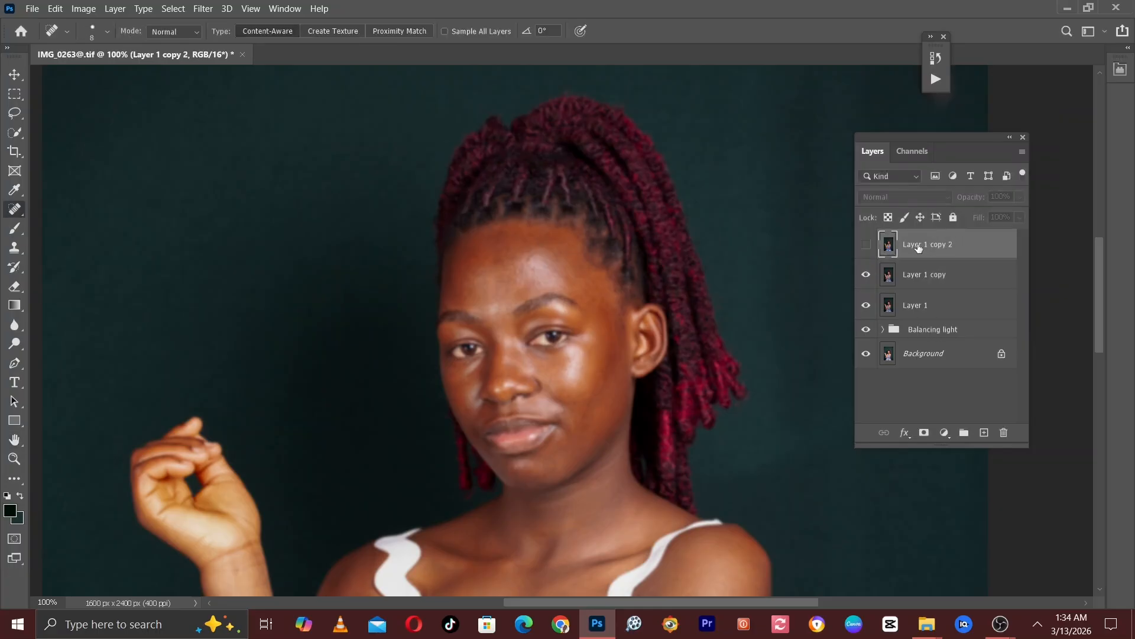
pyautogui.click(868, 246)
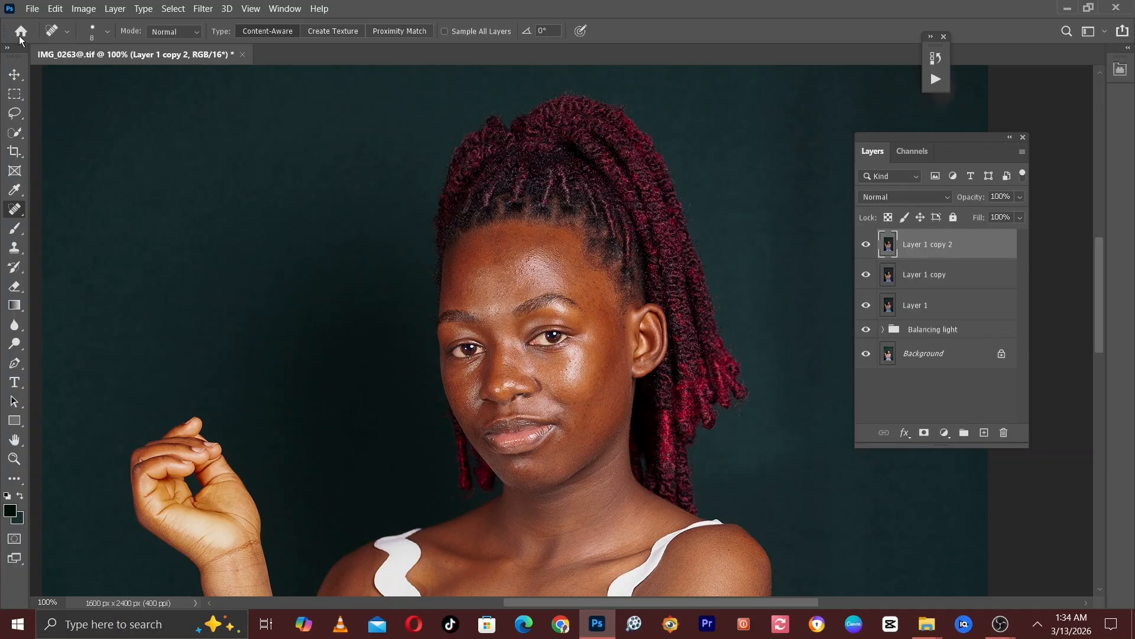
pyautogui.click(81, 9)
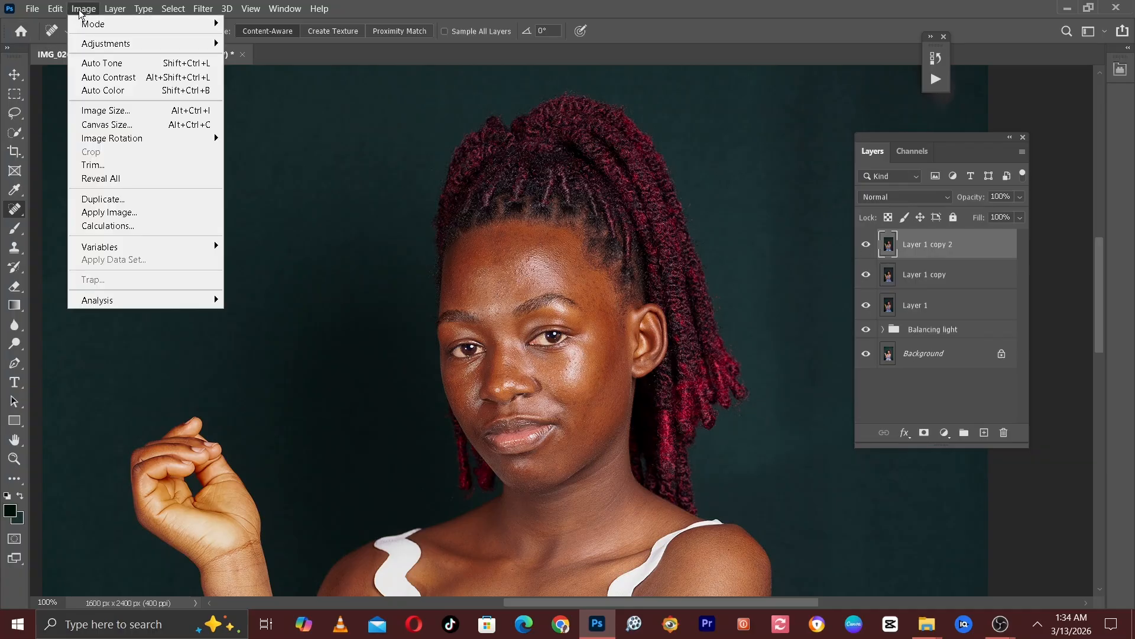
pyautogui.click(138, 212)
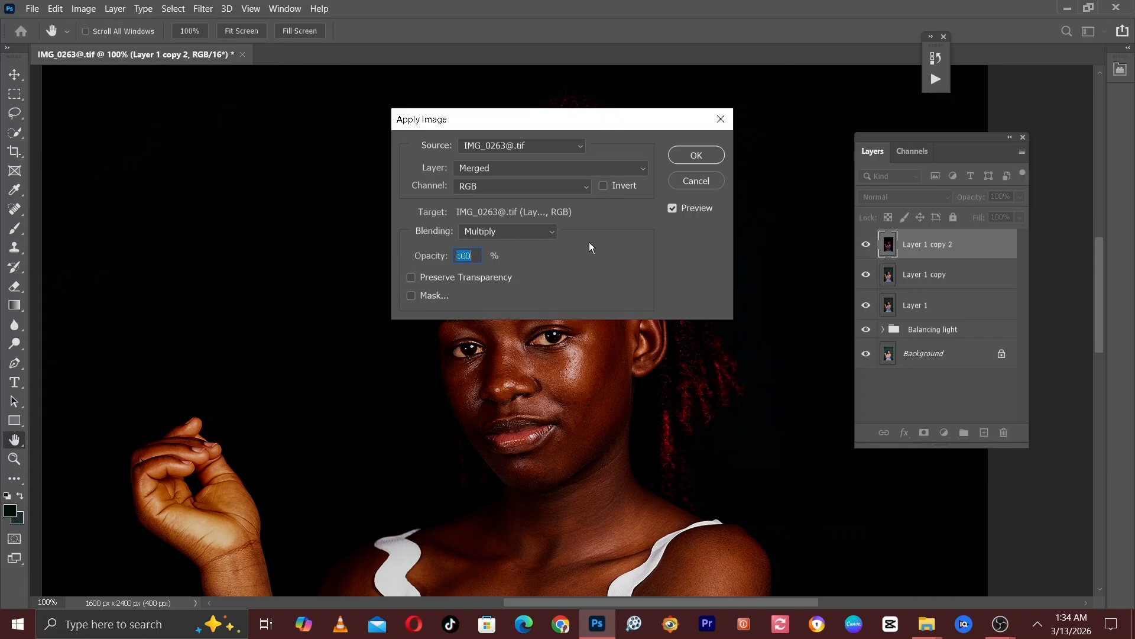
pyautogui.click(530, 232)
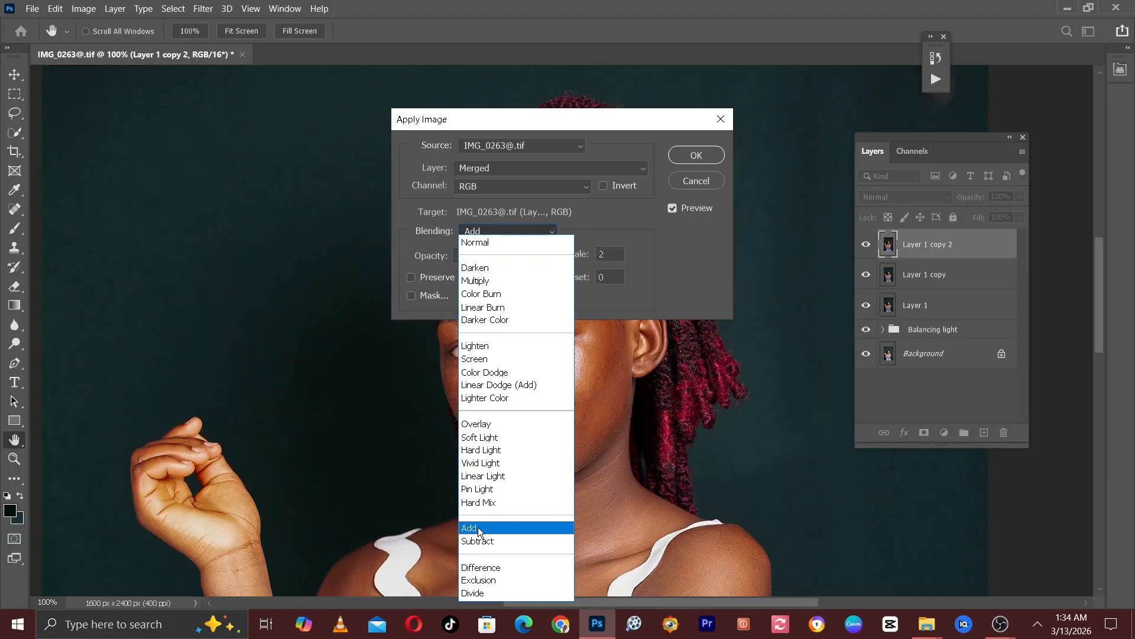
pyautogui.click(477, 527)
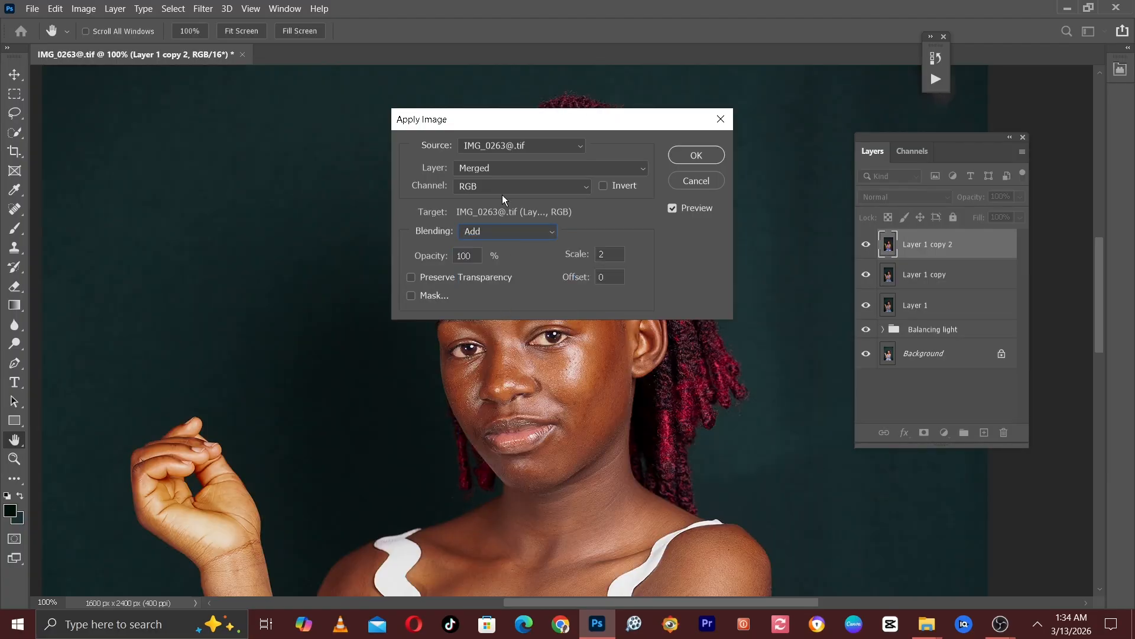
pyautogui.click(498, 168)
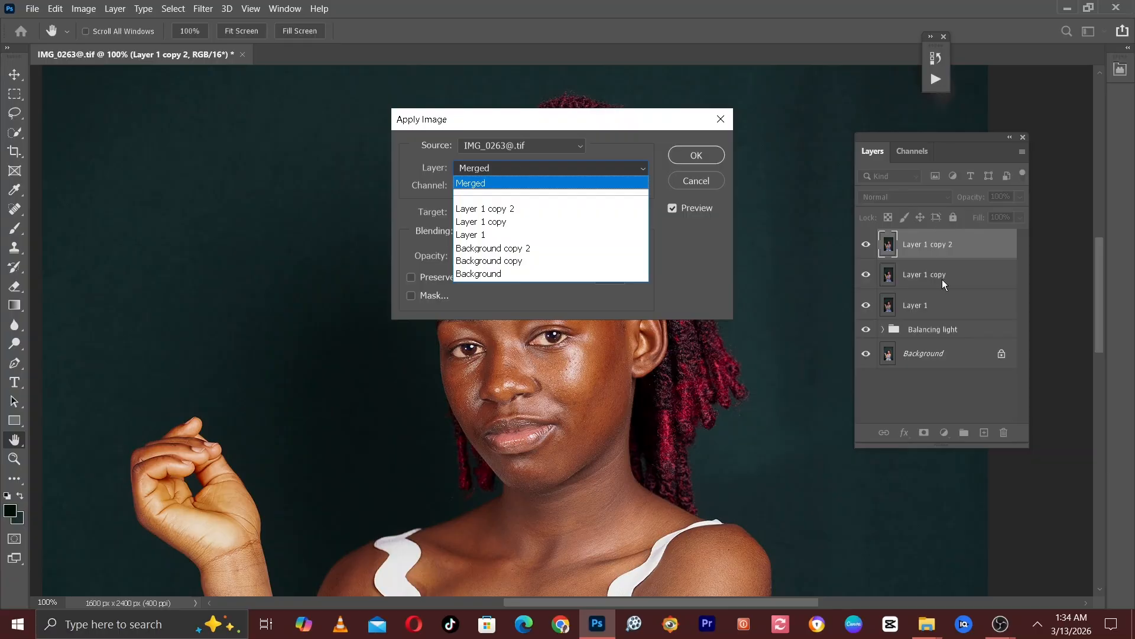
pyautogui.click(501, 223)
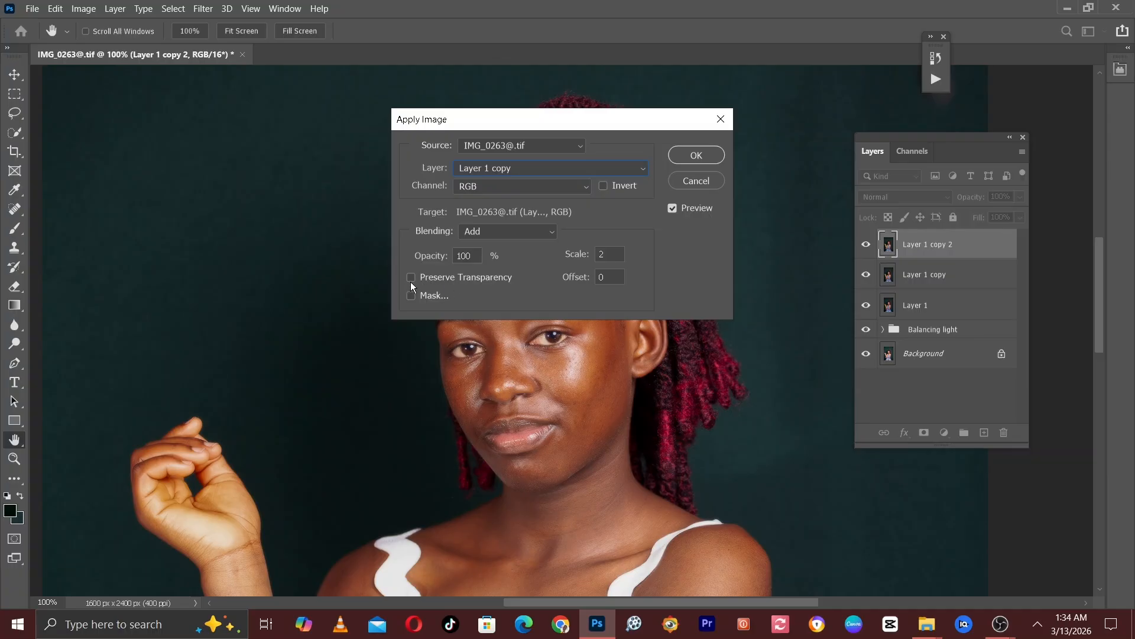
pyautogui.click(604, 187)
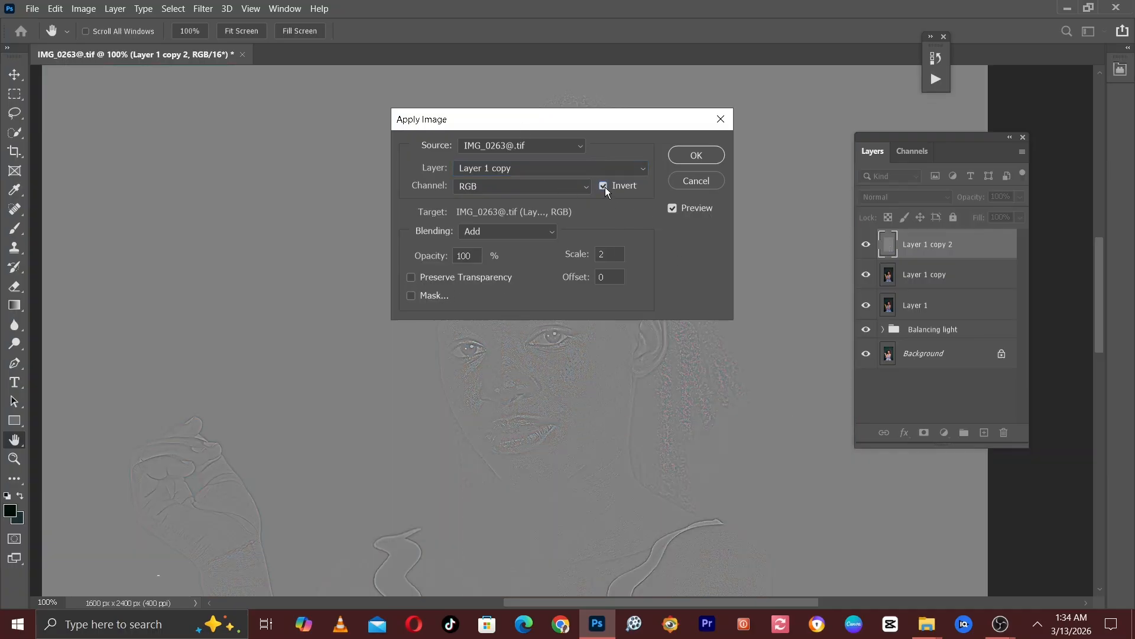
pyautogui.click(692, 155)
pyautogui.press('j')
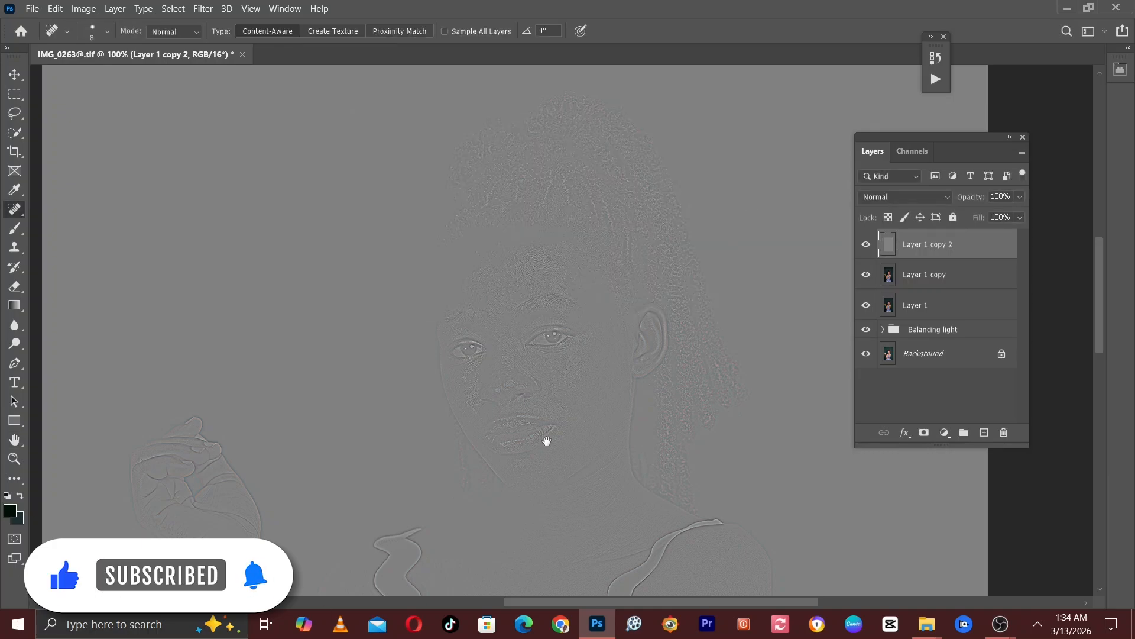
pyautogui.moveTo(545, 444); pyautogui.dragTo(520, 317)
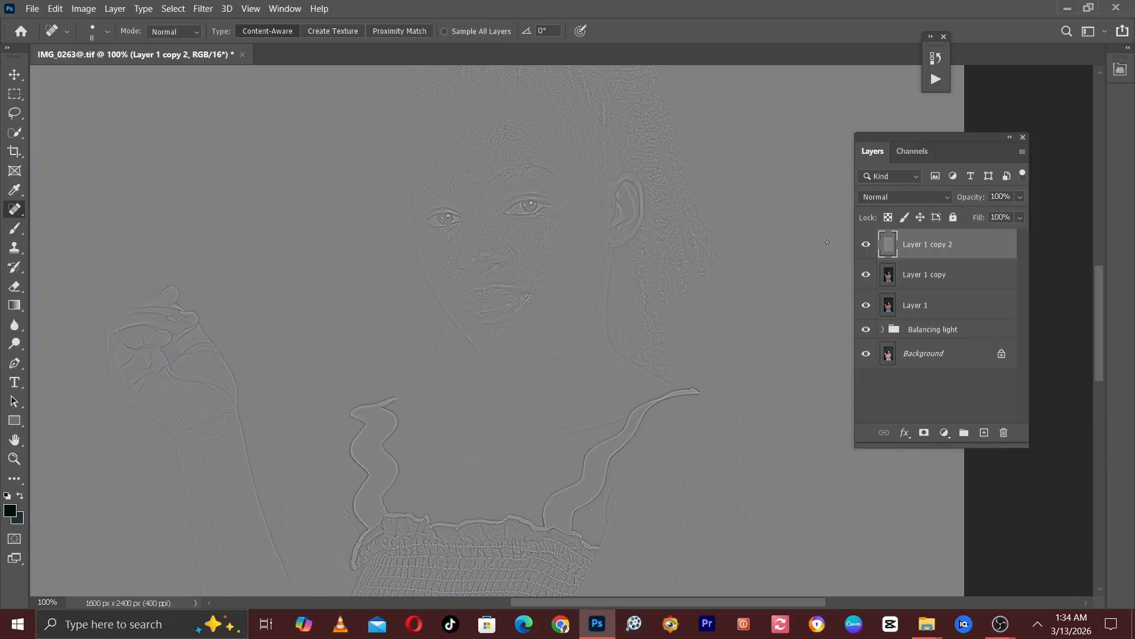
# - Set the blend mode of Layer 1 copy 2 to Linear Light
pyautogui.click(897, 196)
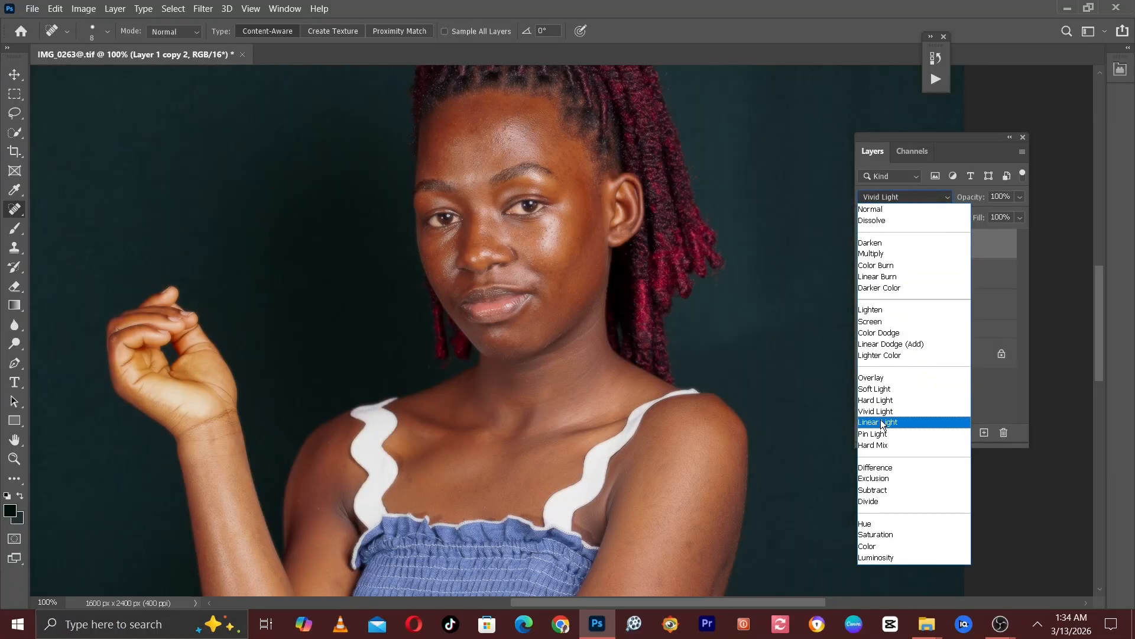
pyautogui.click(900, 194)
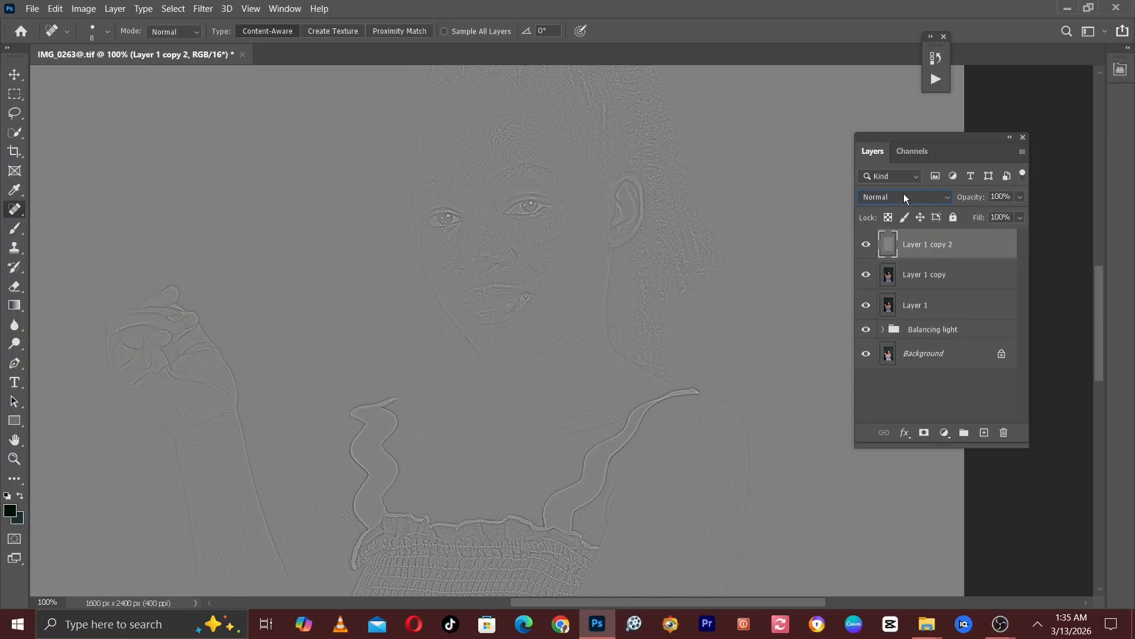
pyautogui.click(903, 197)
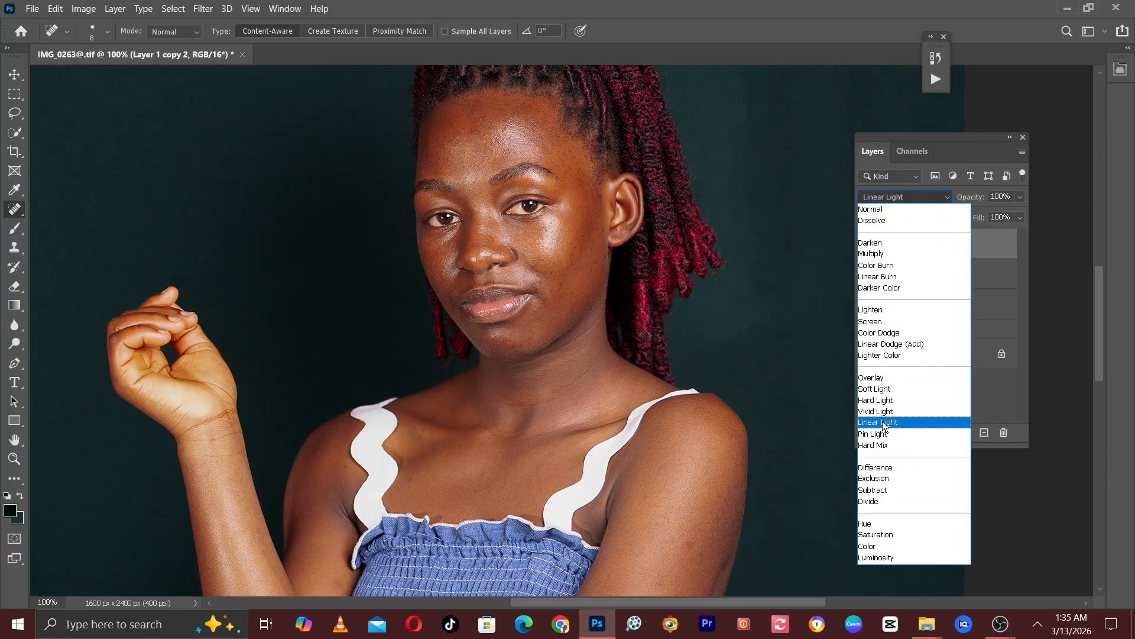
pyautogui.click(885, 424)
pyautogui.moveTo(734, 259); pyautogui.dragTo(759, 358)
pyautogui.hotkey('ctrl', '+')
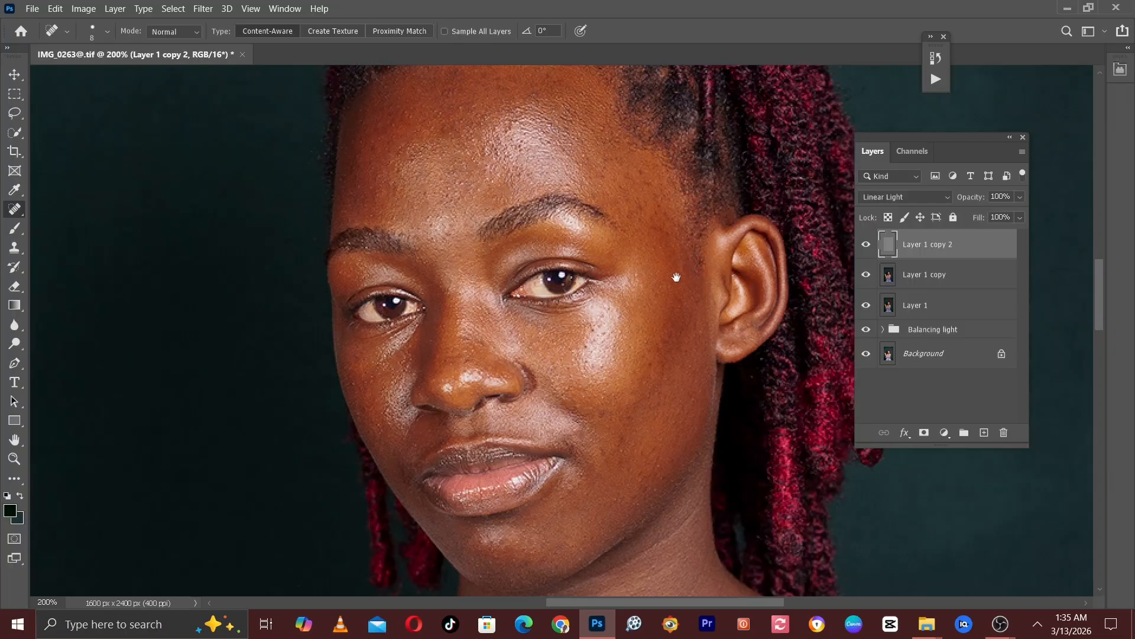
pyautogui.moveTo(666, 306); pyautogui.dragTo(653, 273)
# - Select Layer 1 copy and outline the forehead skin between hairline and eyebrows with the Lasso tool, using an 18 px feather
pyautogui.click(929, 277)
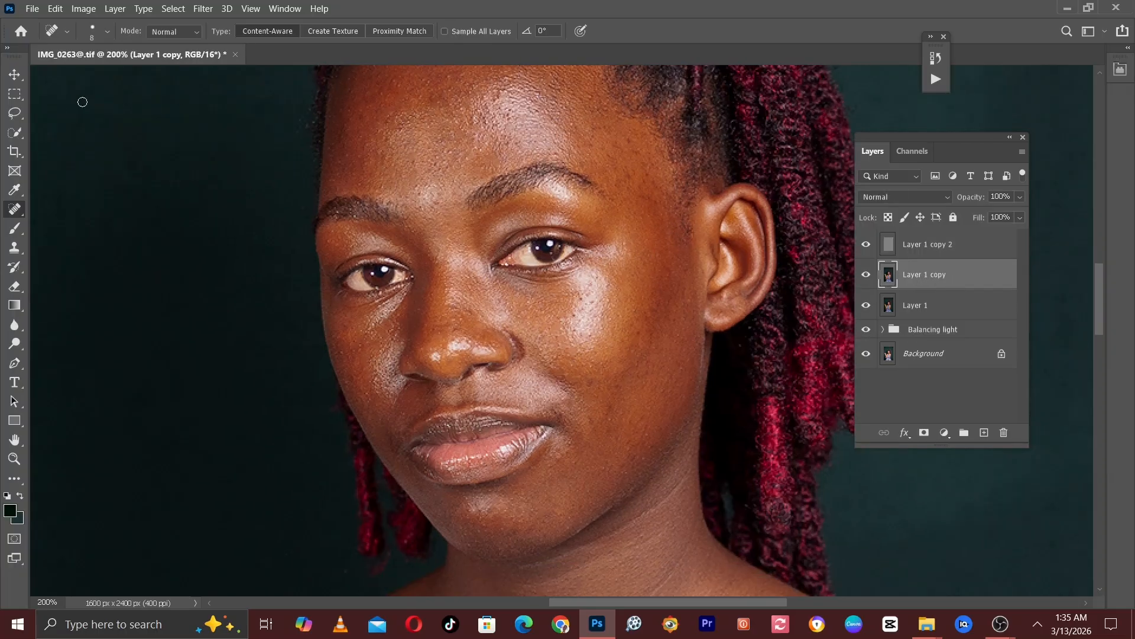
pyautogui.moveTo(461, 277); pyautogui.dragTo(467, 310)
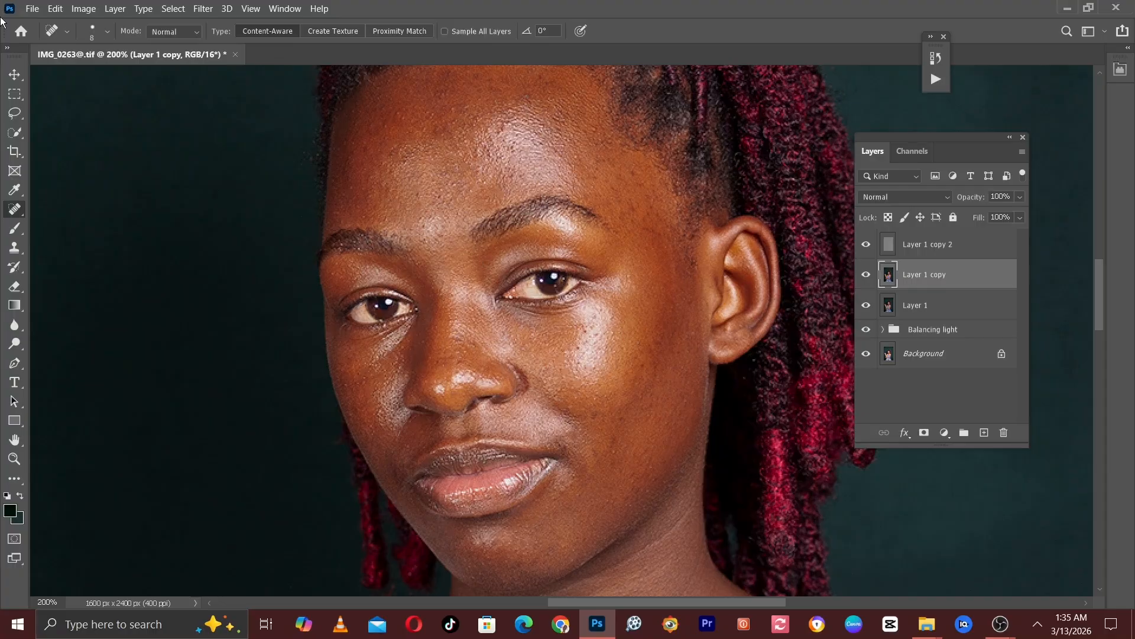
pyautogui.click(14, 115)
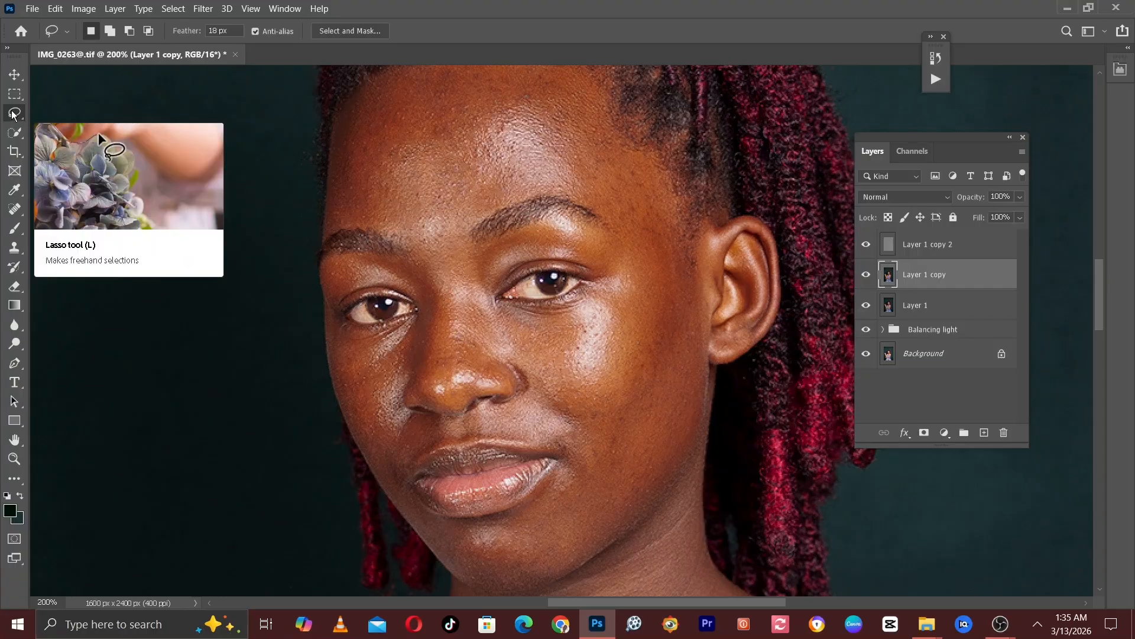
pyautogui.rightClick(11, 117)
pyautogui.click(55, 115)
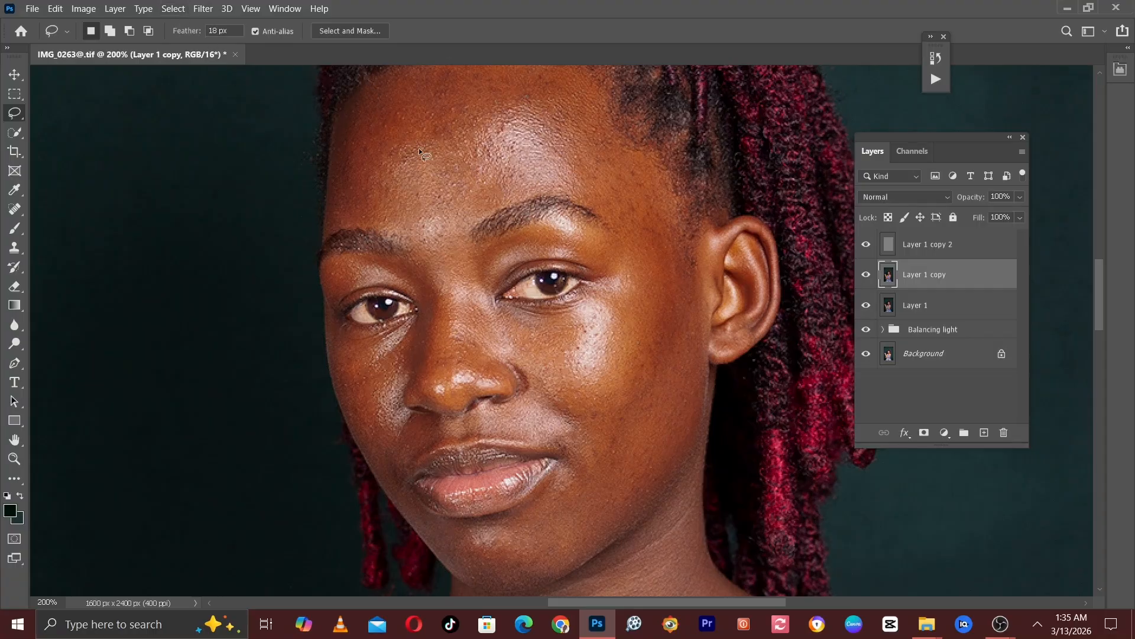
pyautogui.scroll(3, 422, 215)
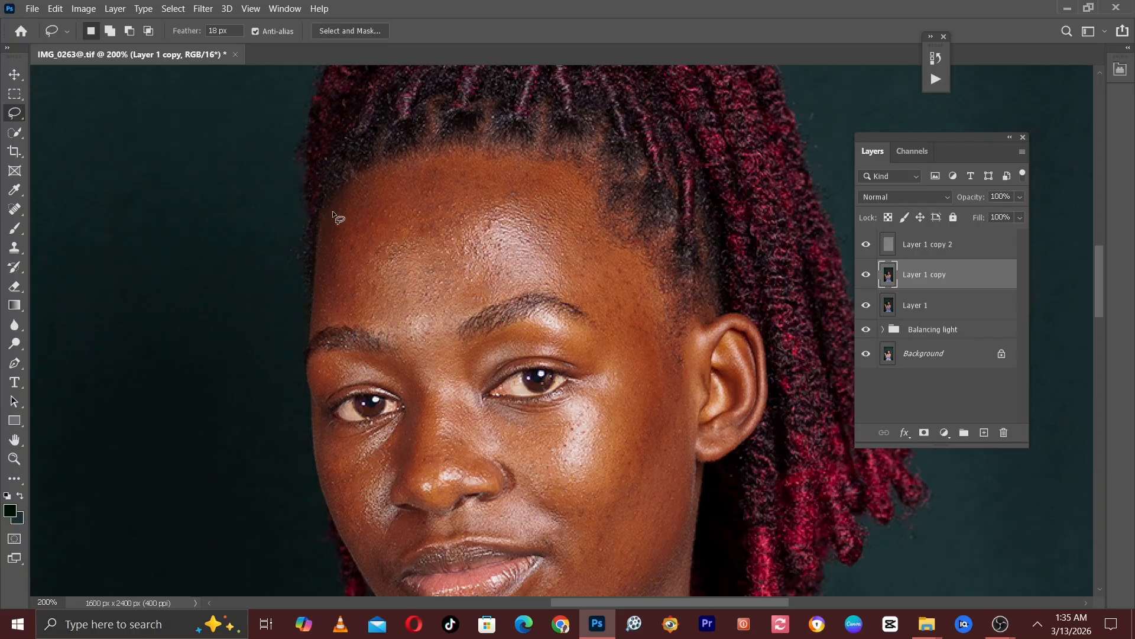
pyautogui.moveTo(330, 207)
pyautogui.mouseDown()
pyautogui.moveTo(352, 184)
pyautogui.moveTo(435, 156)
pyautogui.moveTo(529, 153)
pyautogui.moveTo(590, 188)
pyautogui.moveTo(627, 244)
pyautogui.moveTo(634, 287)
pyautogui.moveTo(622, 302)
pyautogui.moveTo(513, 281)
pyautogui.moveTo(433, 330)
pyautogui.moveTo(358, 319)
pyautogui.mouseUp()
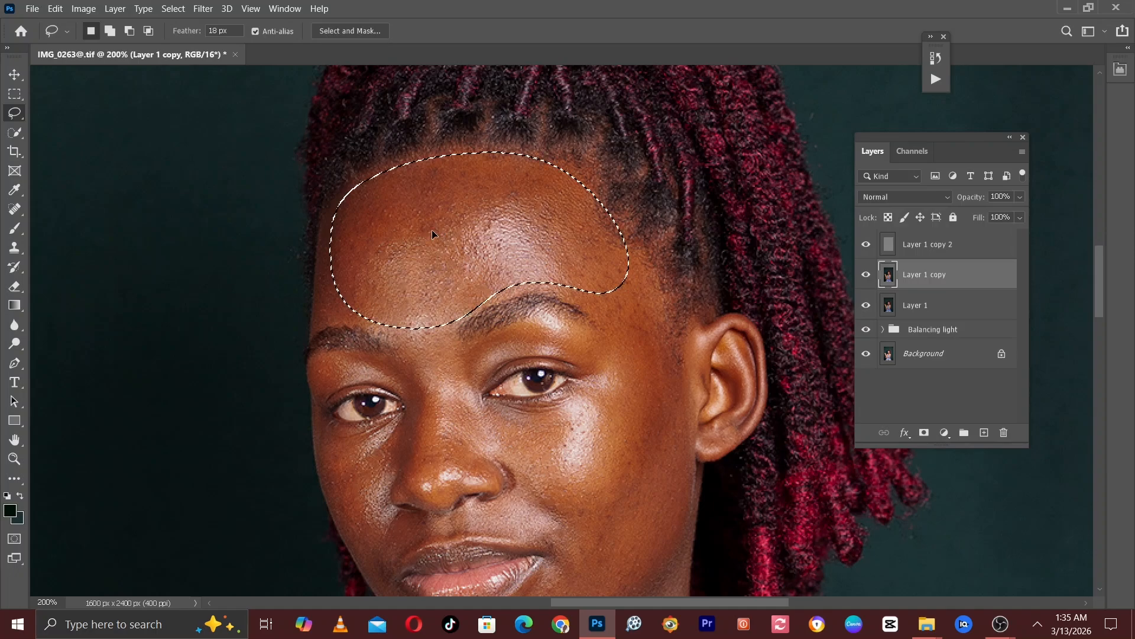
pyautogui.moveTo(432, 233); pyautogui.dragTo(430, 234)
pyautogui.click(201, 8)
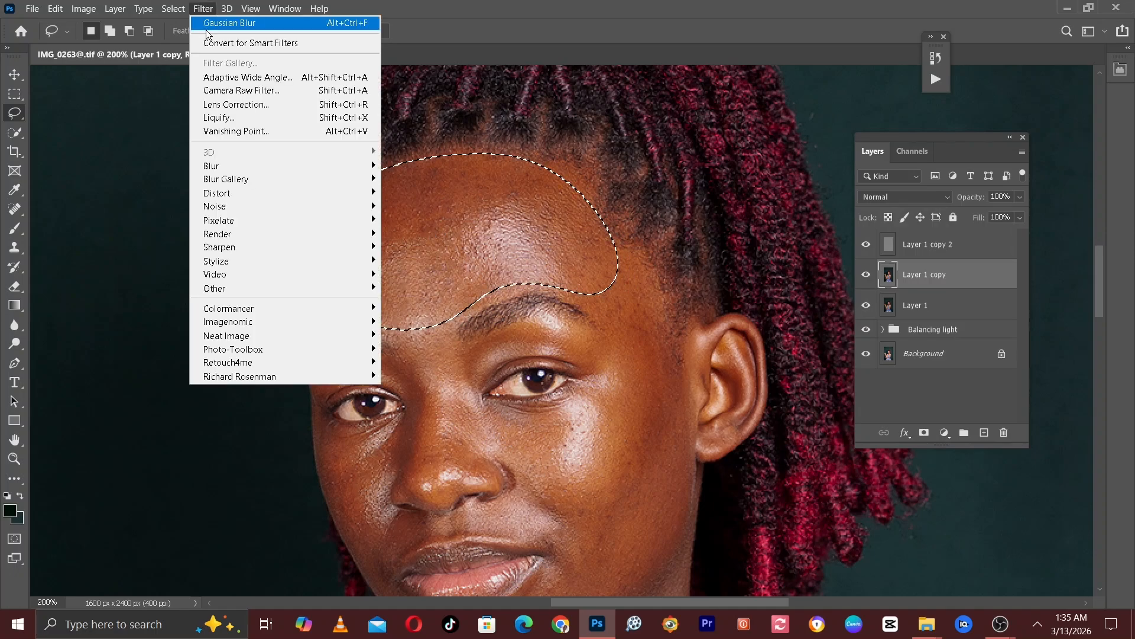
pyautogui.moveTo(221, 167)
pyautogui.click(420, 219)
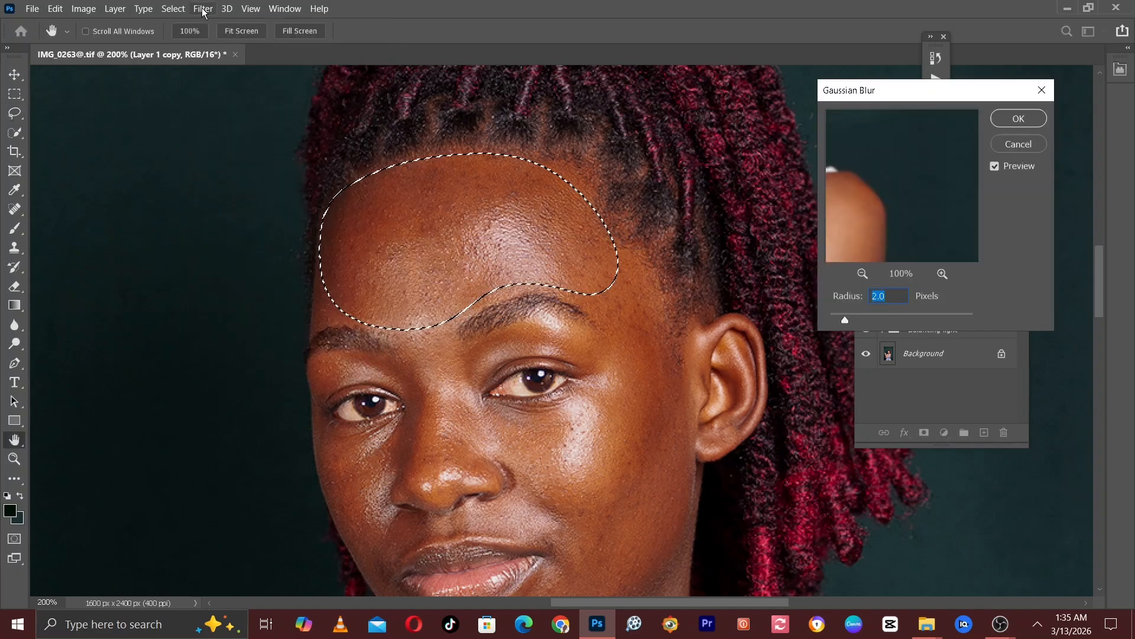
pyautogui.click(1008, 142)
# - Try a Gaussian Blur with a 20-pixel radius on the selected forehead skin of Layer 1 copy
pyautogui.click(203, 8)
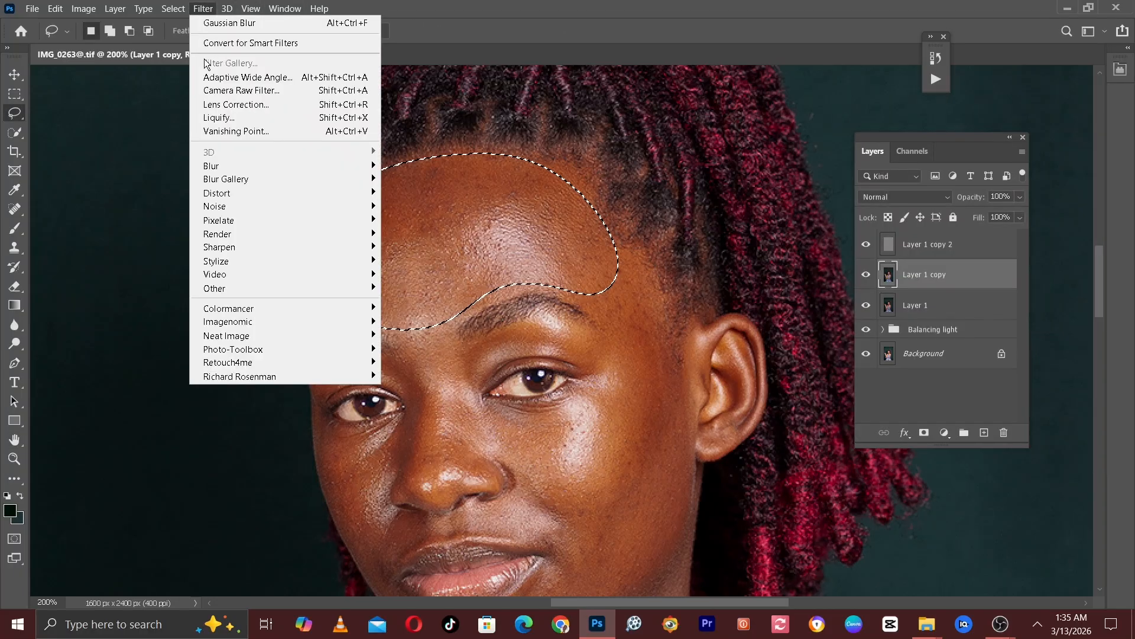
pyautogui.moveTo(225, 167)
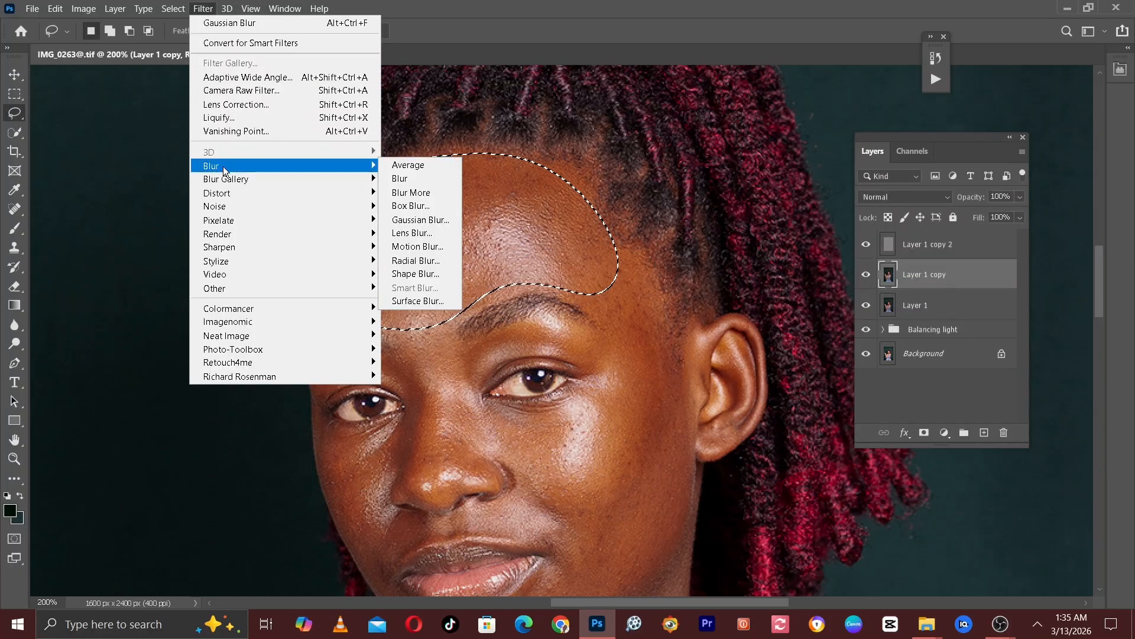
pyautogui.click(420, 220)
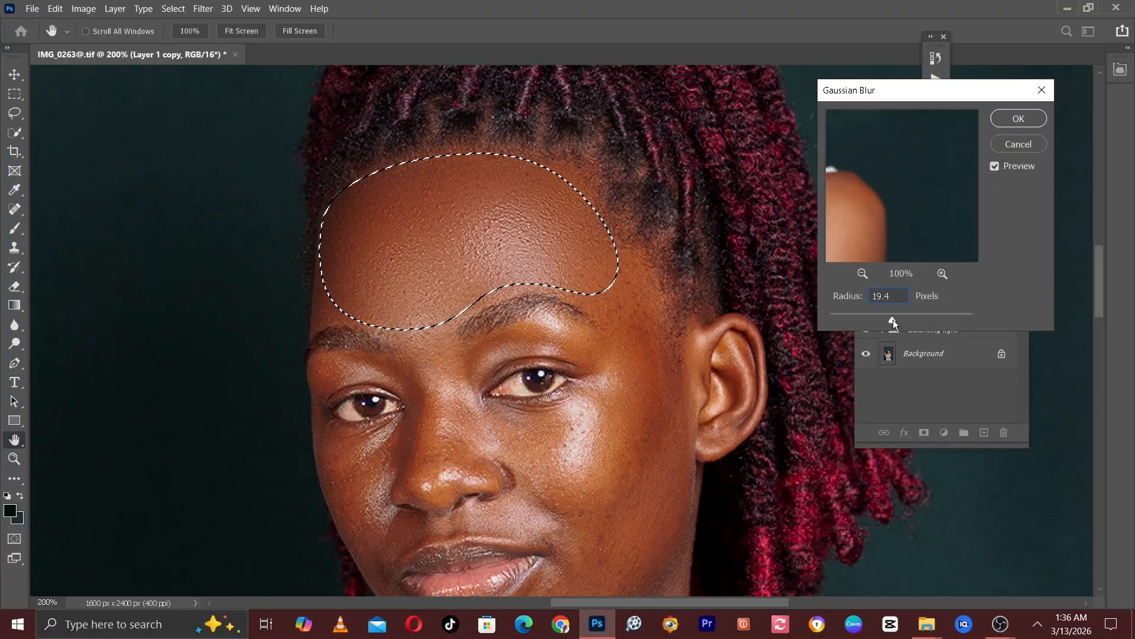
pyautogui.doubleClick(882, 296)
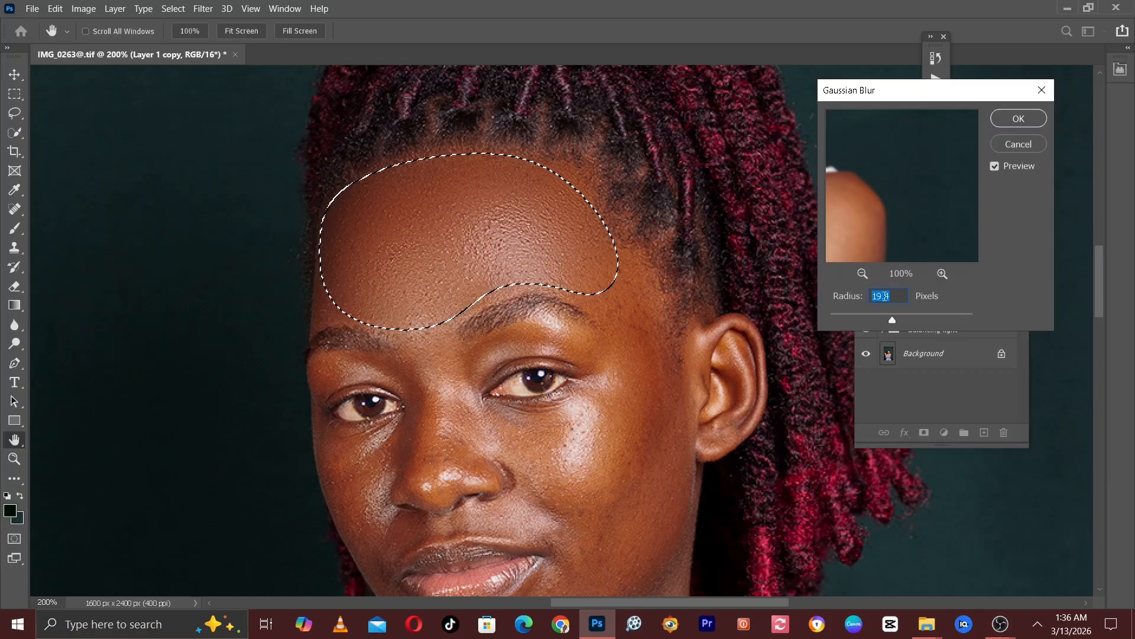
pyautogui.write('20')
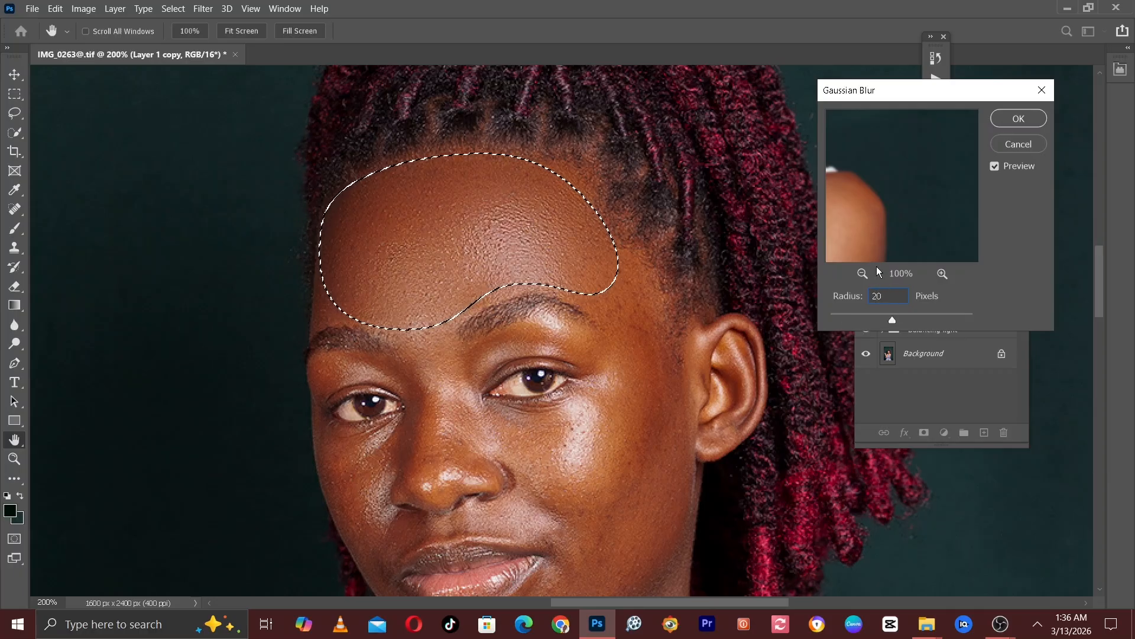
pyautogui.click(1012, 118)
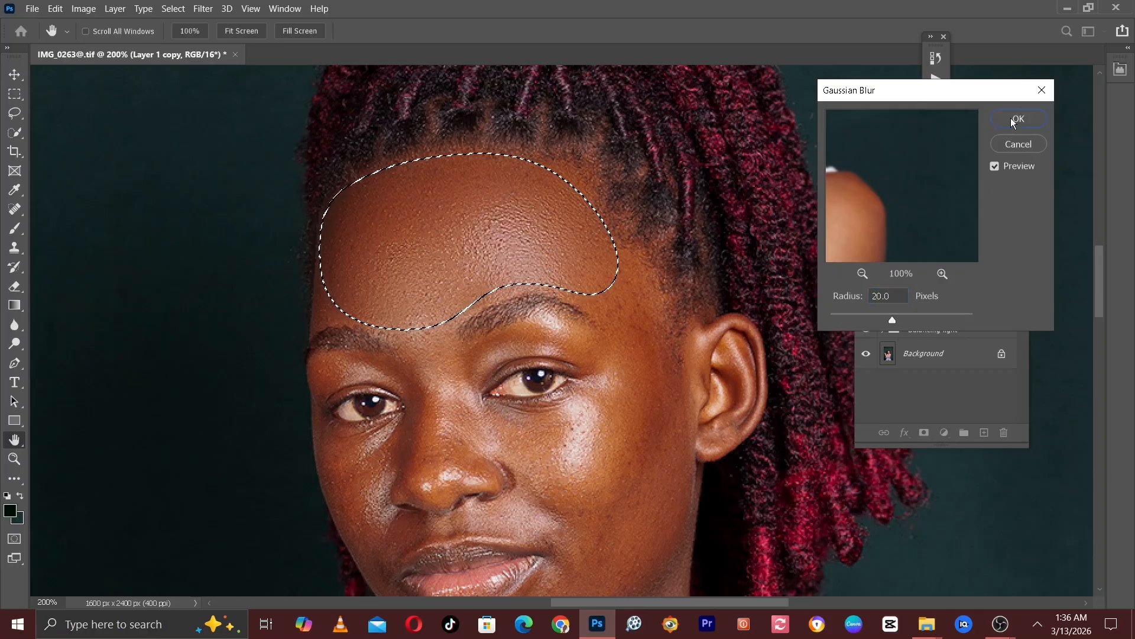
pyautogui.hotkey('ctrl', 'd')
# - Apply a Gaussian Blur with a 16.6-pixel radius to the selected forehead skin and deselect it
pyautogui.moveTo(629, 329)
pyautogui.mouseDown()
pyautogui.moveTo(558, 233)
pyautogui.moveTo(556, 268)
pyautogui.moveTo(561, 232)
pyautogui.mouseUp()
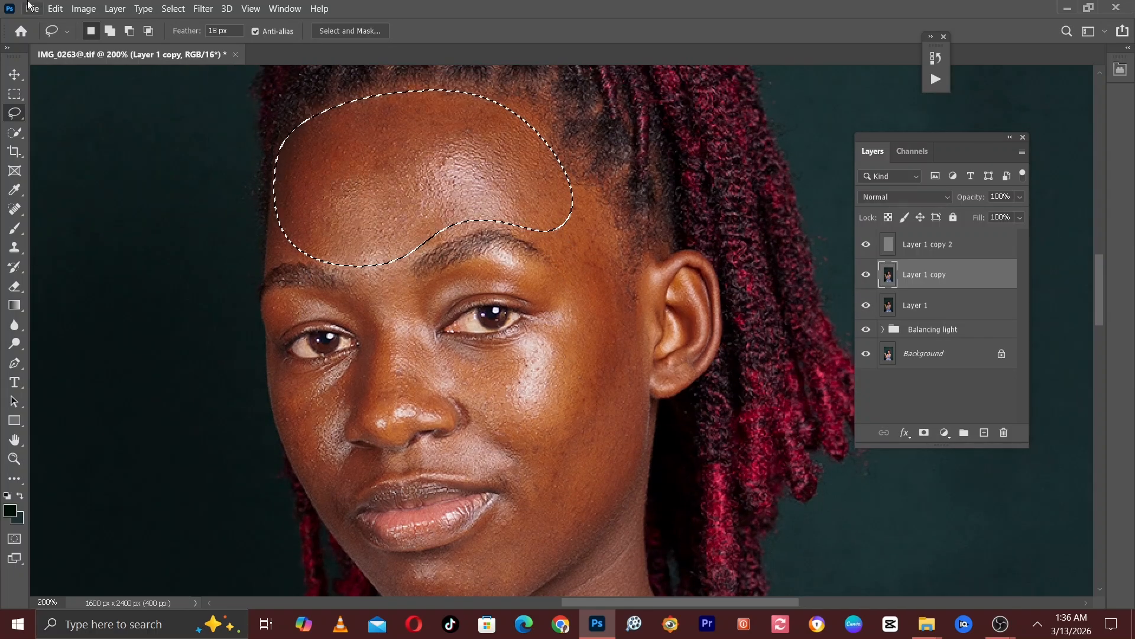
pyautogui.click(203, 8)
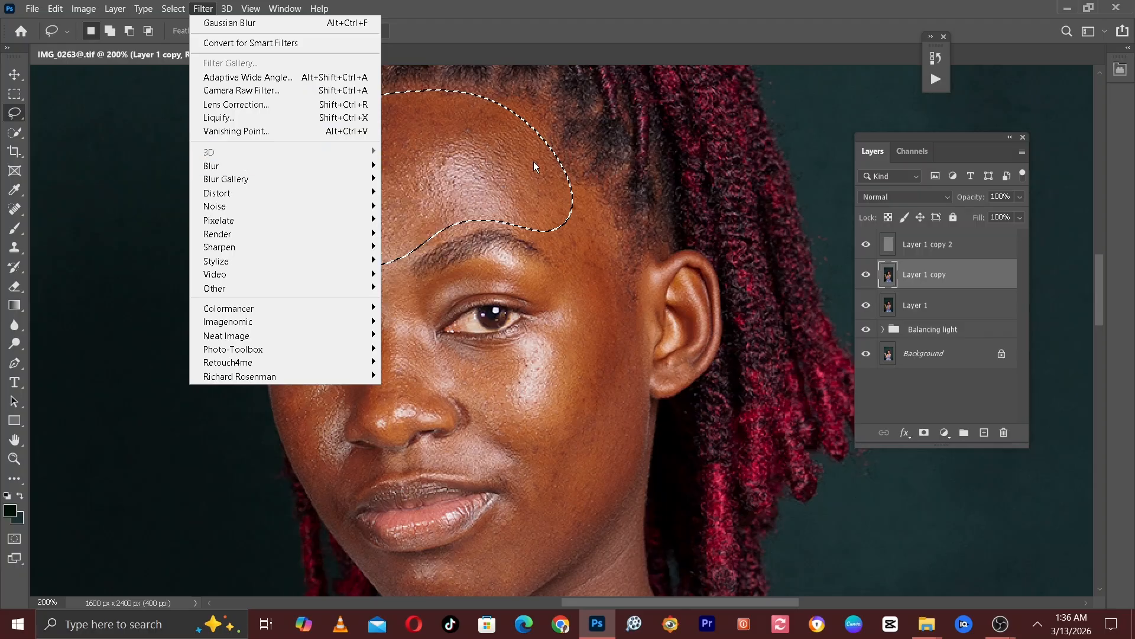
pyautogui.moveTo(267, 168)
pyautogui.click(438, 221)
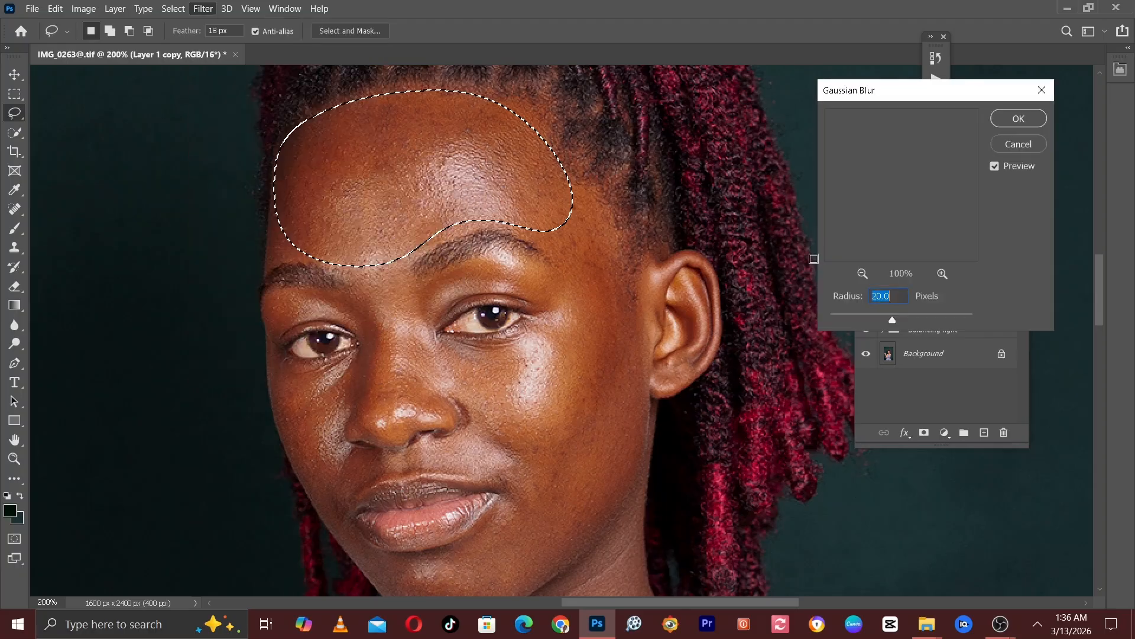
pyautogui.moveTo(892, 319); pyautogui.dragTo(893, 321)
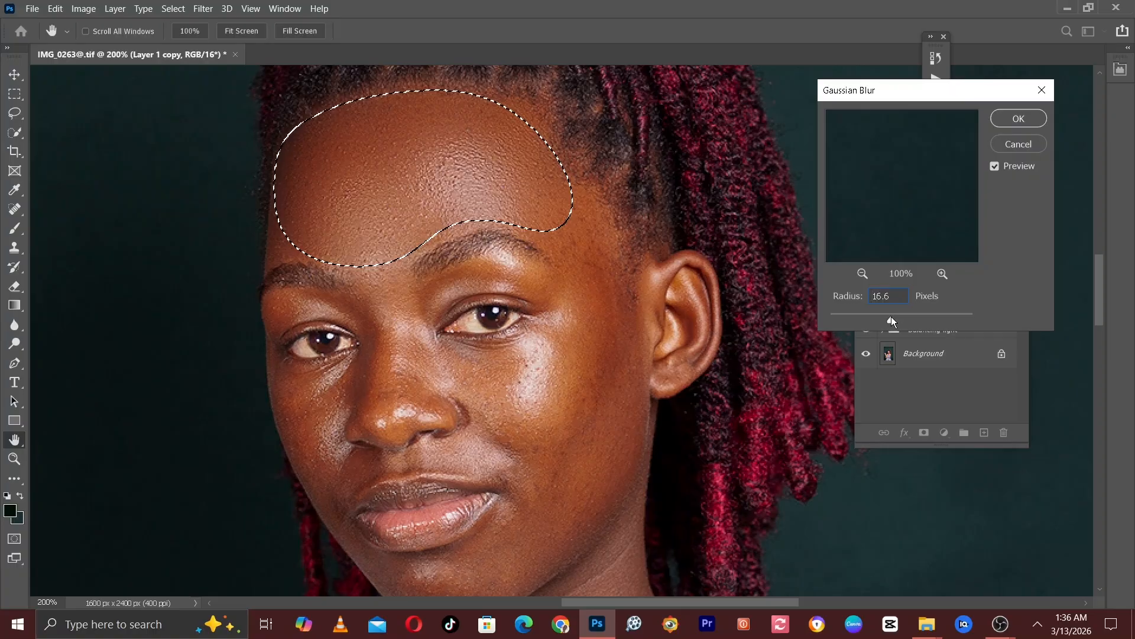
pyautogui.click(999, 120)
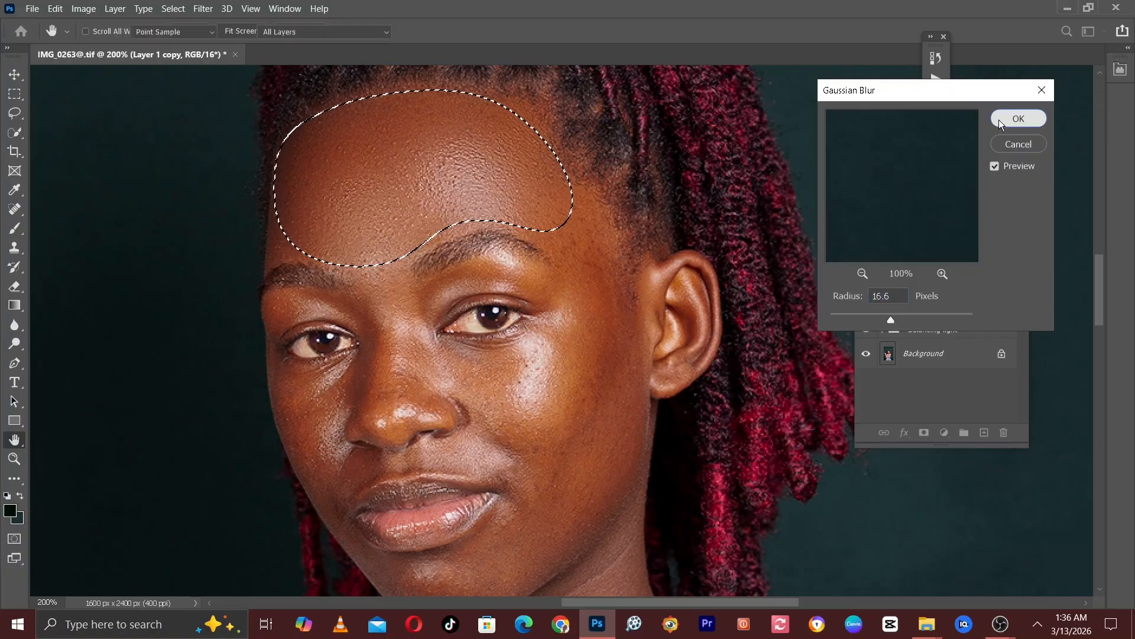
pyautogui.hotkey('ctrl', 'd')
# - Lasso the cheek and temple beside the visible ear, apply a Gaussian Blur with a 13.9-pixel radius and deselect the area
pyautogui.moveTo(527, 361); pyautogui.dragTo(517, 302)
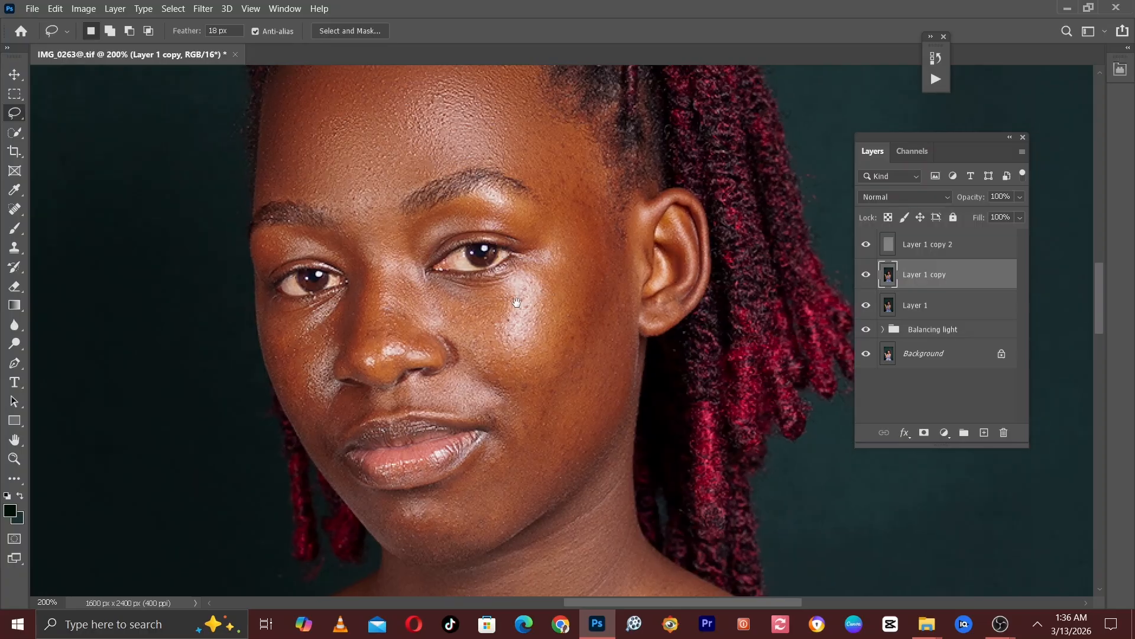
pyautogui.moveTo(527, 253)
pyautogui.mouseDown()
pyautogui.moveTo(518, 213)
pyautogui.moveTo(536, 198)
pyautogui.moveTo(529, 163)
pyautogui.moveTo(548, 139)
pyautogui.moveTo(592, 171)
pyautogui.moveTo(628, 339)
pyautogui.moveTo(619, 386)
pyautogui.moveTo(557, 475)
pyautogui.moveTo(522, 464)
pyautogui.moveTo(444, 332)
pyautogui.moveTo(463, 282)
pyautogui.moveTo(524, 253)
pyautogui.mouseUp()
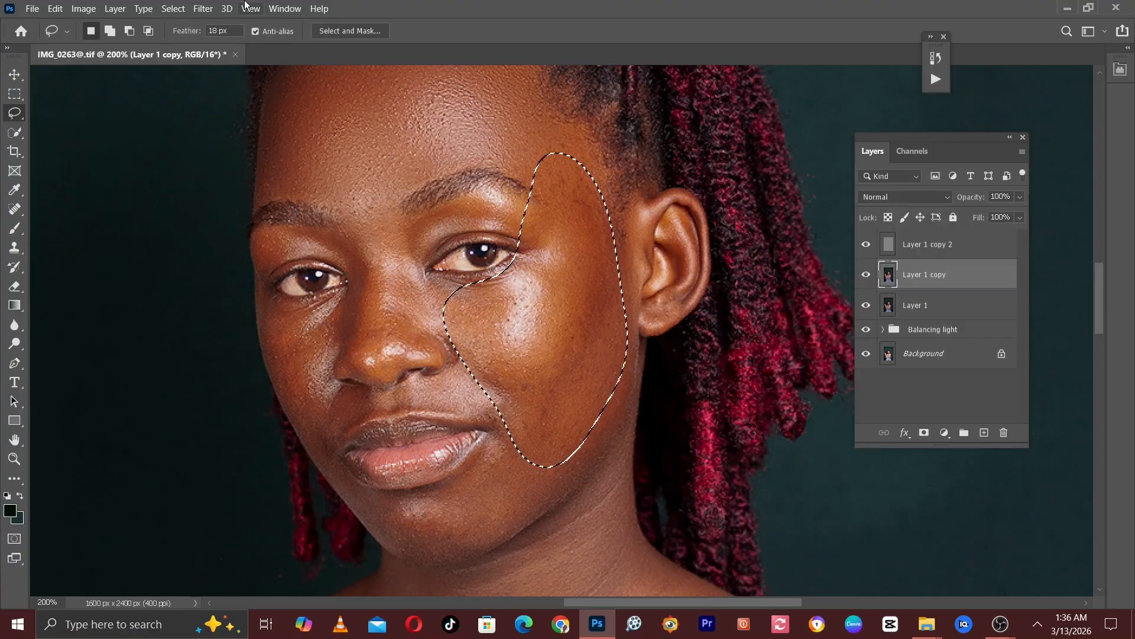
pyautogui.click(203, 8)
pyautogui.moveTo(223, 165)
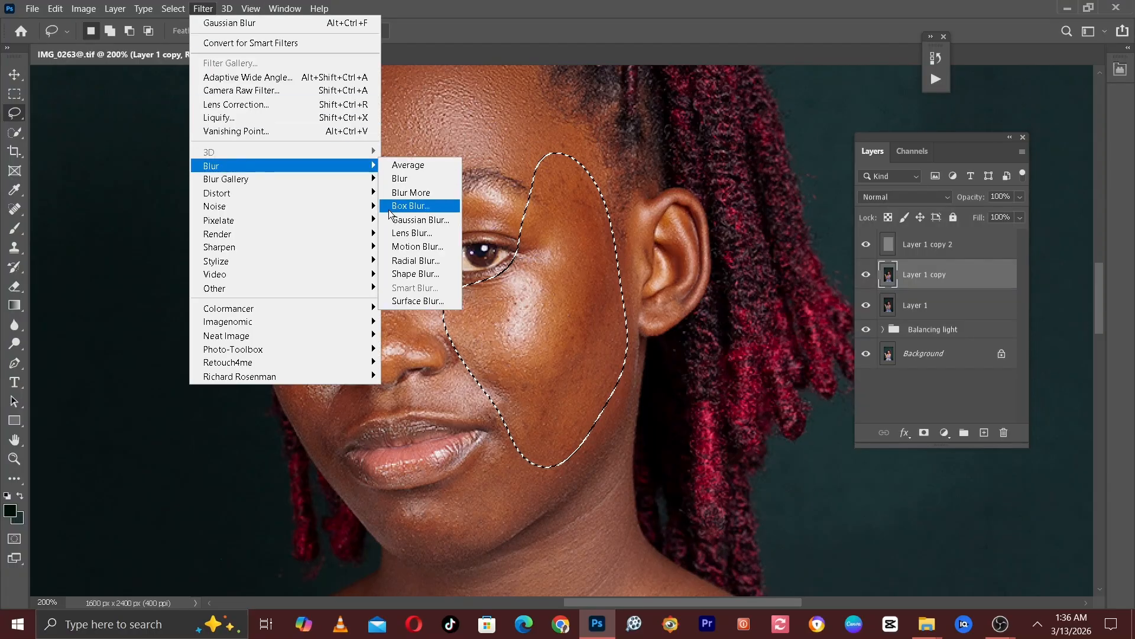
pyautogui.click(414, 219)
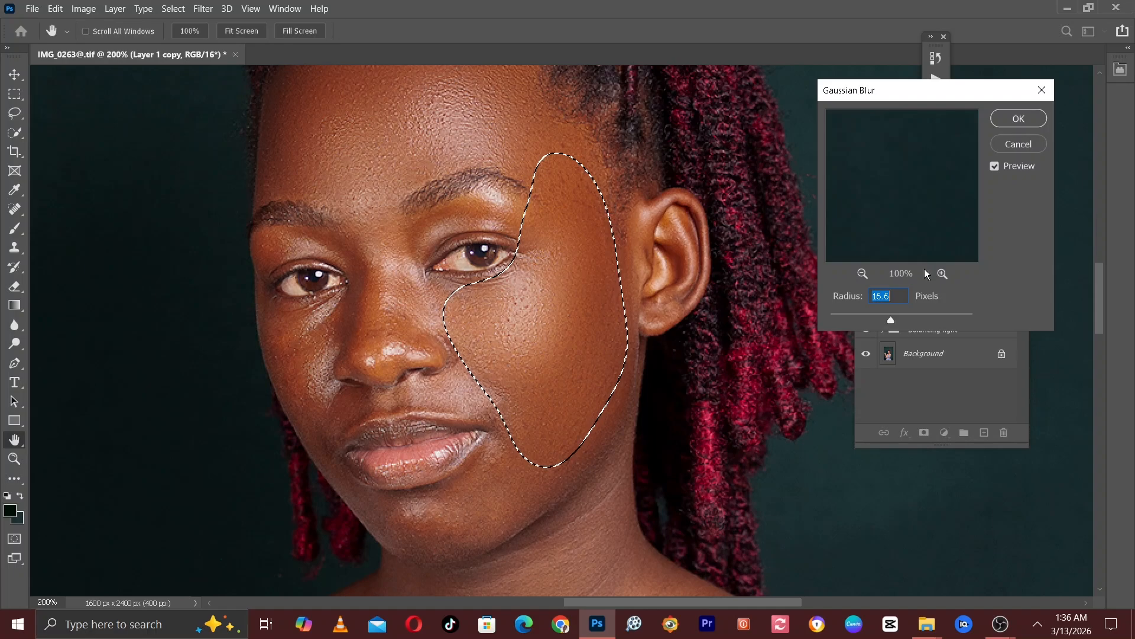
pyautogui.moveTo(891, 320); pyautogui.dragTo(890, 319)
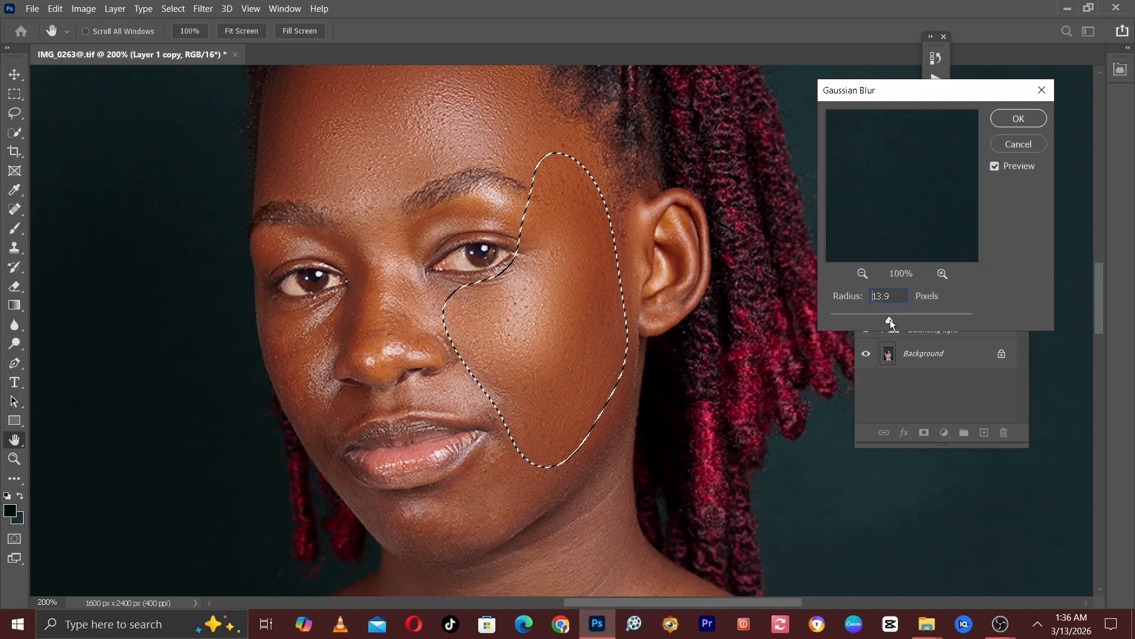
pyautogui.click(1018, 118)
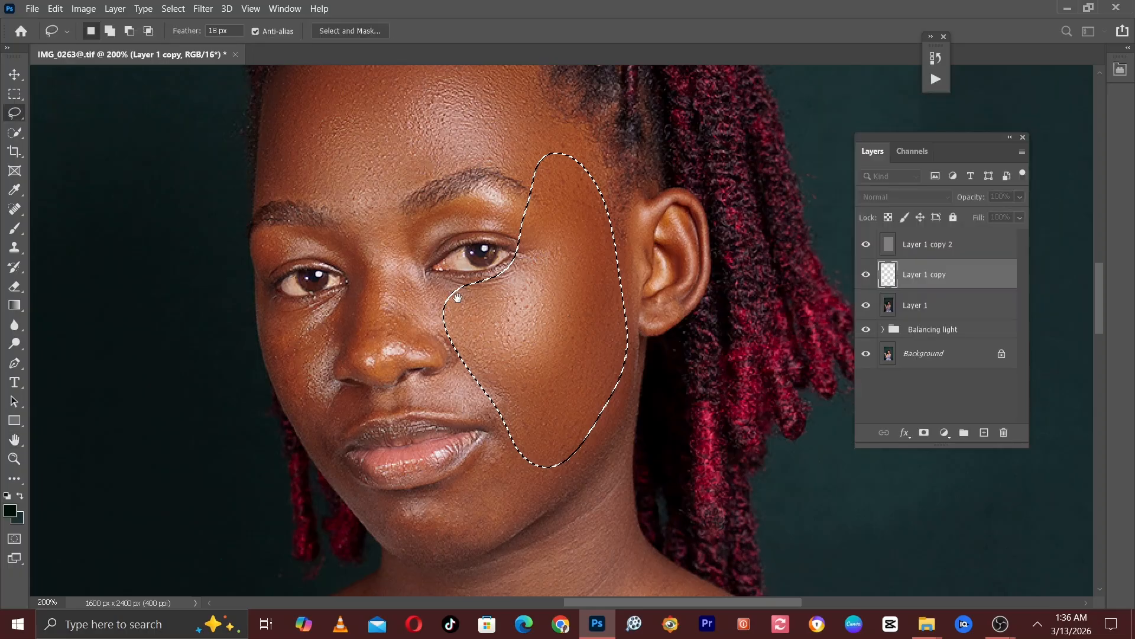
pyautogui.moveTo(627, 290); pyautogui.dragTo(798, 211)
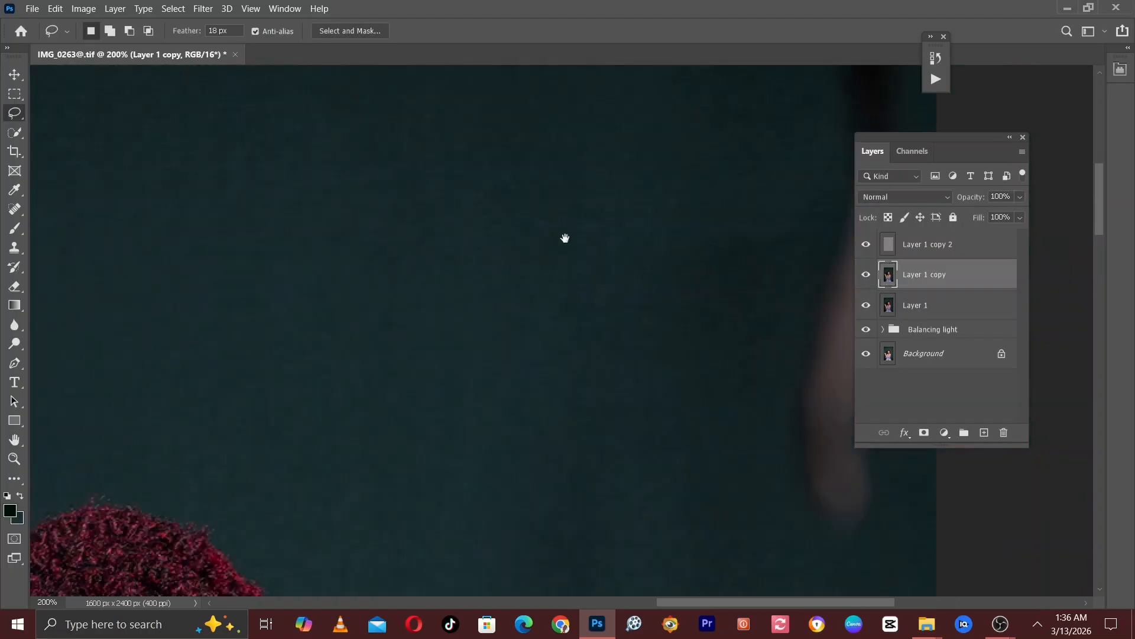
pyautogui.moveTo(565, 238)
pyautogui.mouseDown()
pyautogui.moveTo(625, 76)
pyautogui.moveTo(420, 377)
pyautogui.moveTo(434, 411)
pyautogui.mouseUp()
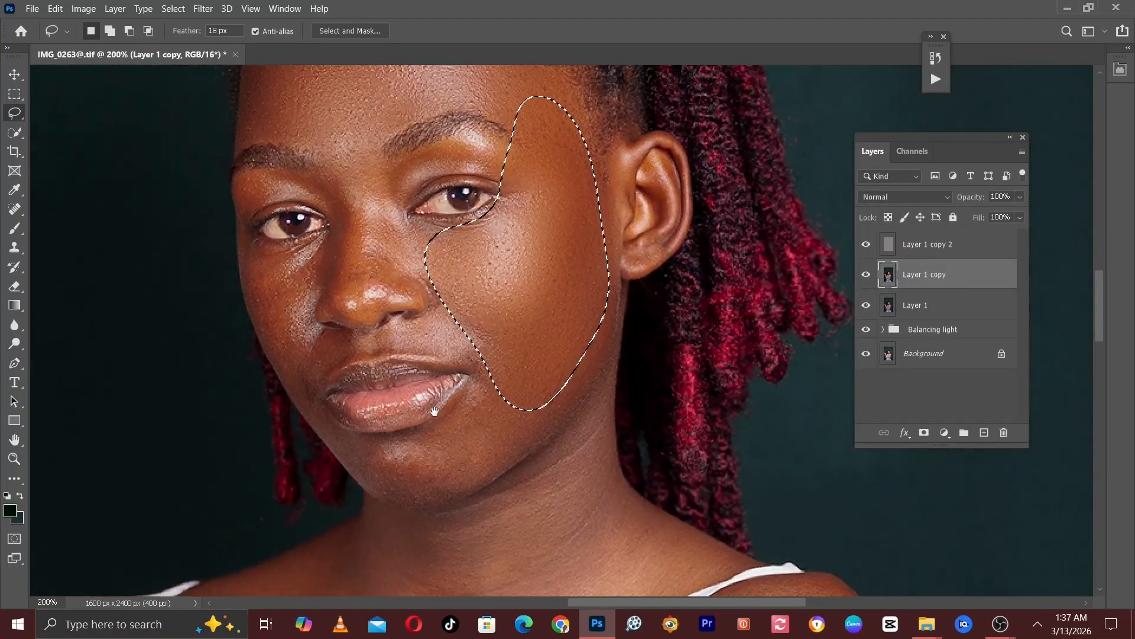
pyautogui.hotkey('ctrl', 'd')
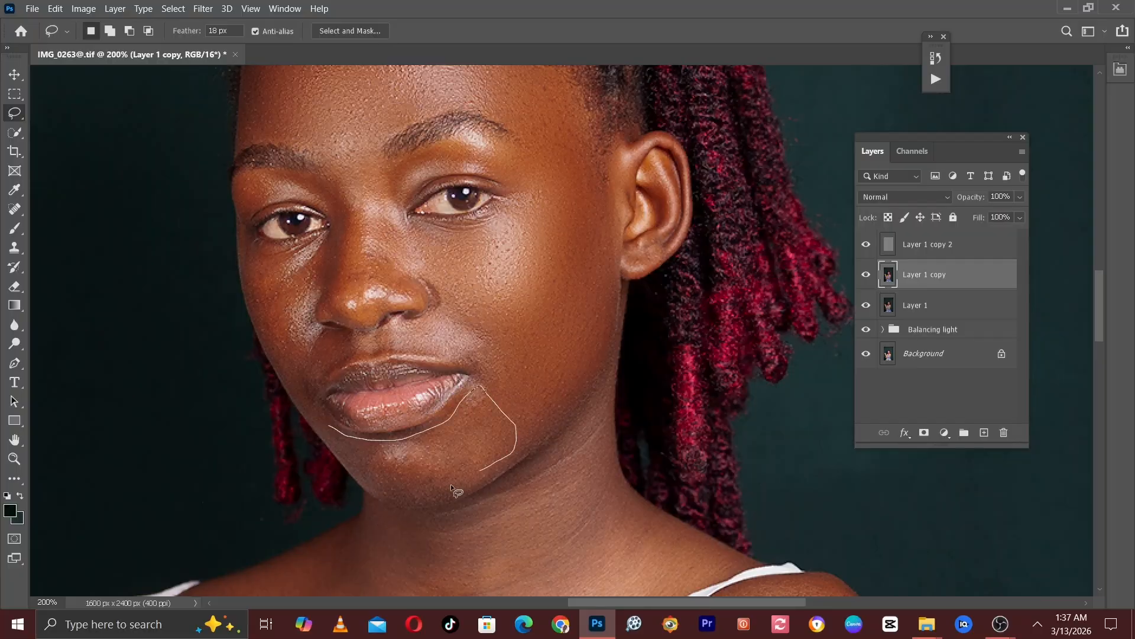
# - Lasso the chin below the lips, repeat the last Gaussian Blur on it and deselect
pyautogui.moveTo(451, 483); pyautogui.dragTo(396, 482)
pyautogui.hotkey('ctrl', 'alt', 'f')
pyautogui.click(446, 457)
# - Lasso the cheek under the eye farthest from the visible ear, apply a Gaussian Blur with an 11.1-pixel radius and deselect it
pyautogui.moveTo(304, 292); pyautogui.dragTo(375, 332)
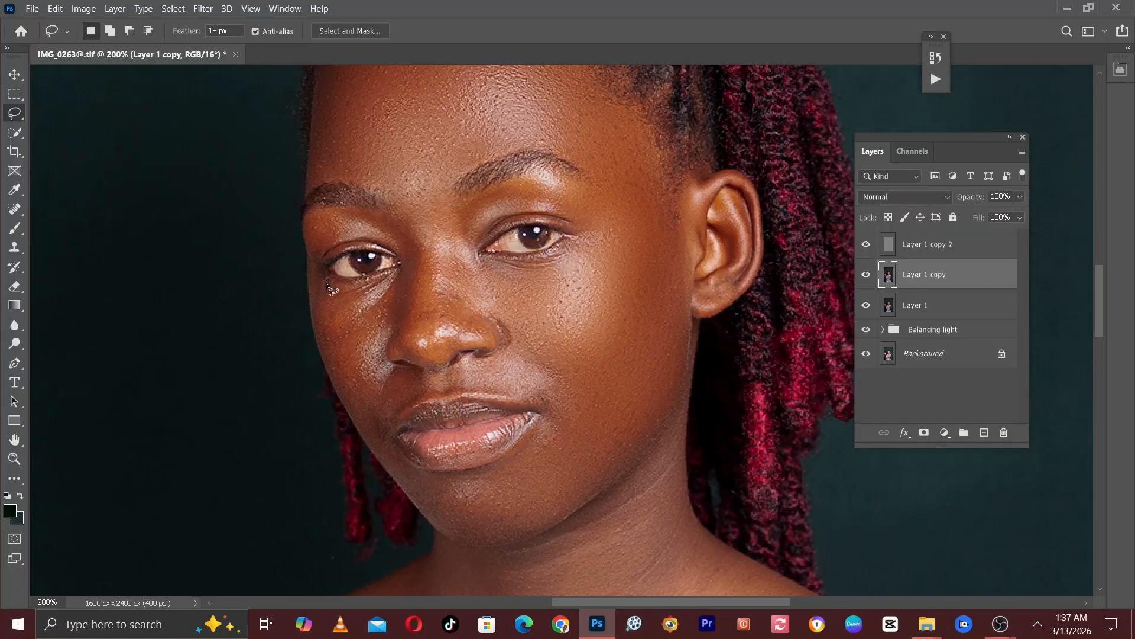
pyautogui.moveTo(356, 399)
pyautogui.mouseDown()
pyautogui.moveTo(339, 302)
pyautogui.moveTo(324, 283)
pyautogui.mouseUp()
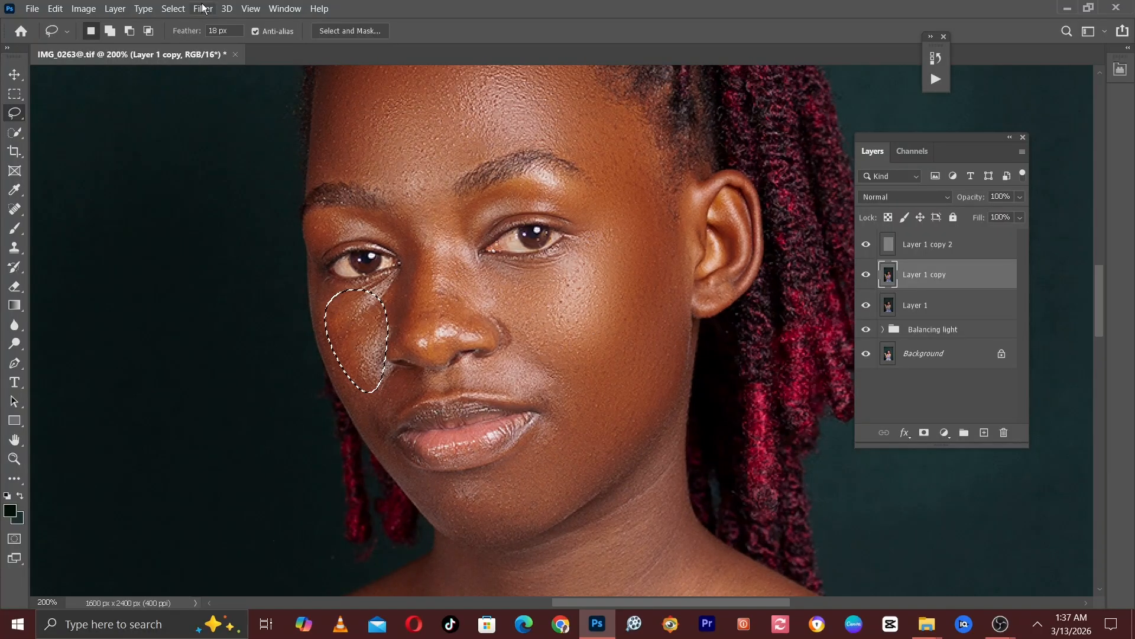
pyautogui.click(203, 9)
pyautogui.moveTo(248, 166)
pyautogui.click(452, 215)
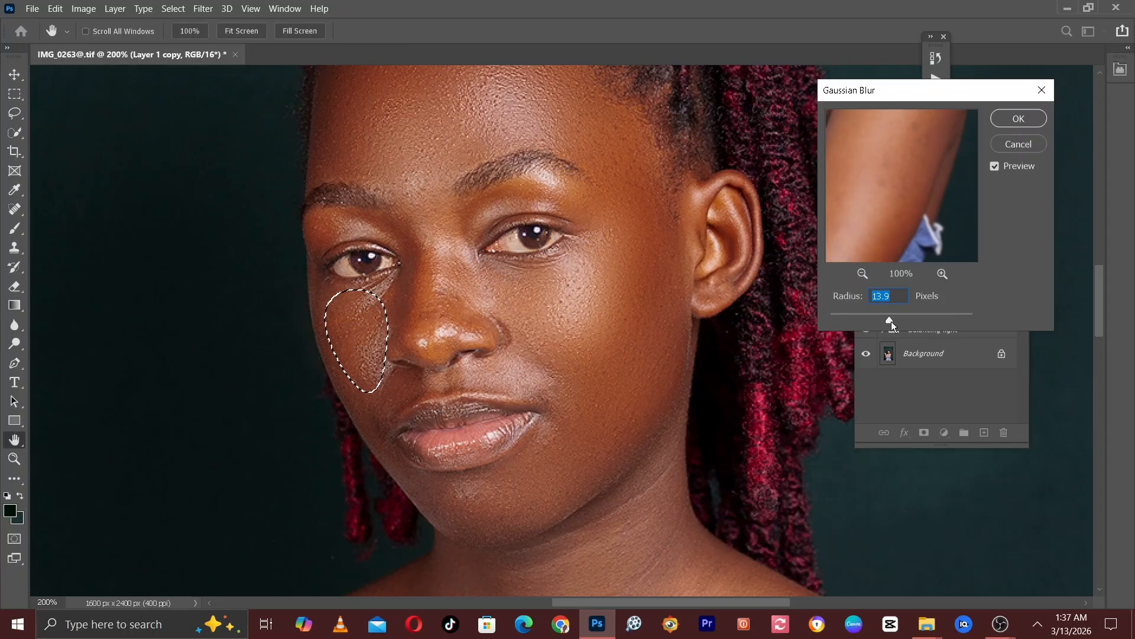
pyautogui.moveTo(892, 321); pyautogui.dragTo(889, 321)
pyautogui.click(1018, 118)
pyautogui.hotkey('ctrl', 'd')
pyautogui.press('l')
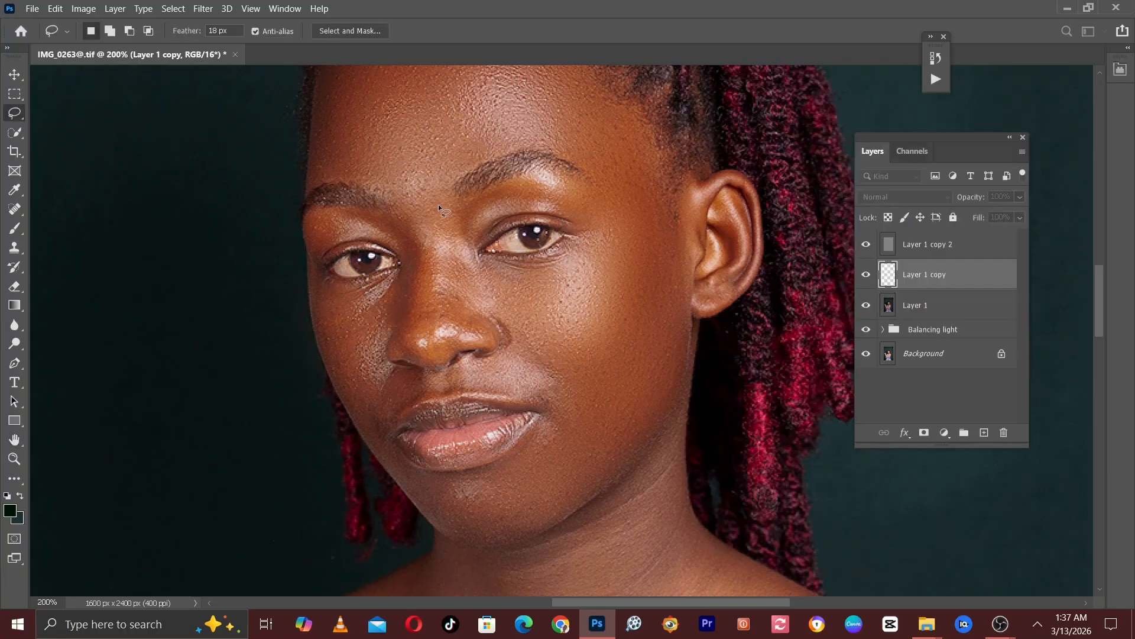
# - Lasso the neck and upper chest between the white straps and apply a Gaussian Blur with an 11.1-pixel radius
pyautogui.scroll(1, 414, 237)
pyautogui.moveTo(345, 237); pyautogui.dragTo(323, 260)
pyautogui.click(578, 243)
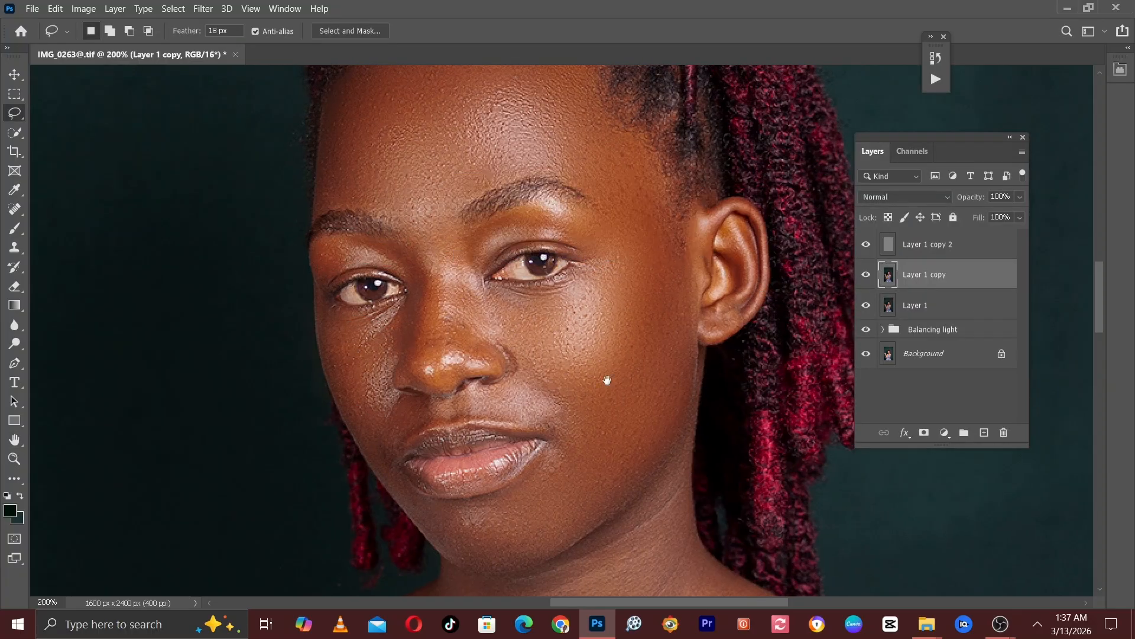
pyautogui.scroll(-5, 466, 332)
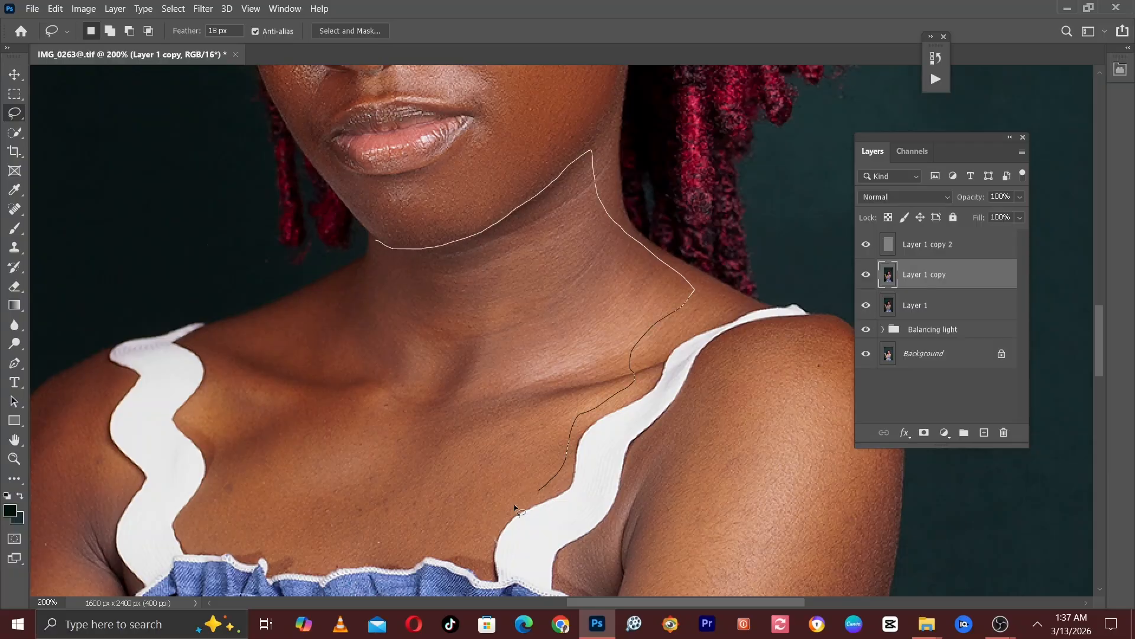
pyautogui.moveTo(310, 562); pyautogui.dragTo(263, 559)
pyautogui.scroll(-3, 217, 249)
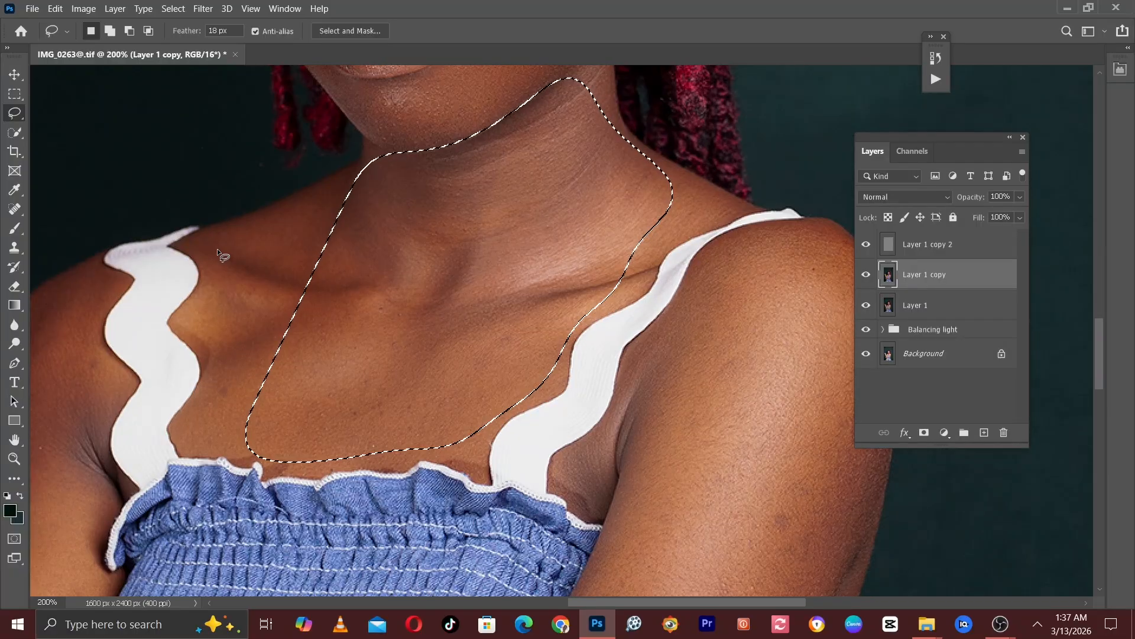
pyautogui.moveTo(218, 248)
pyautogui.mouseDown()
pyautogui.moveTo(294, 222)
pyautogui.moveTo(367, 168)
pyautogui.moveTo(645, 179)
pyautogui.moveTo(566, 333)
pyautogui.moveTo(454, 453)
pyautogui.moveTo(208, 325)
pyautogui.moveTo(218, 252)
pyautogui.mouseUp()
pyautogui.click(203, 8)
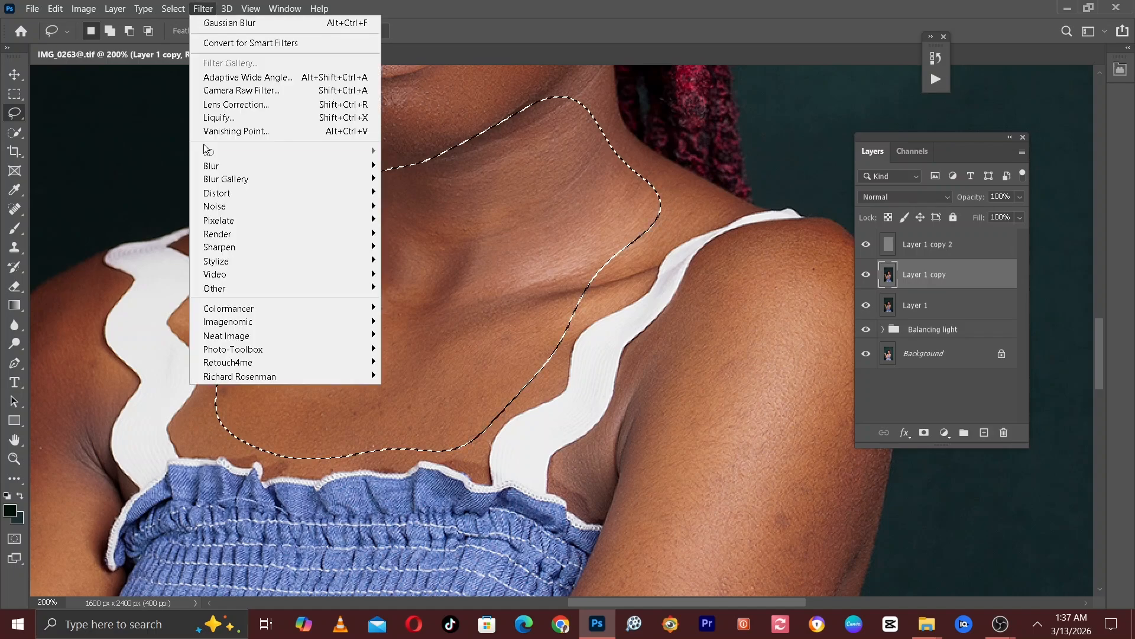
pyautogui.moveTo(227, 173)
pyautogui.click(423, 207)
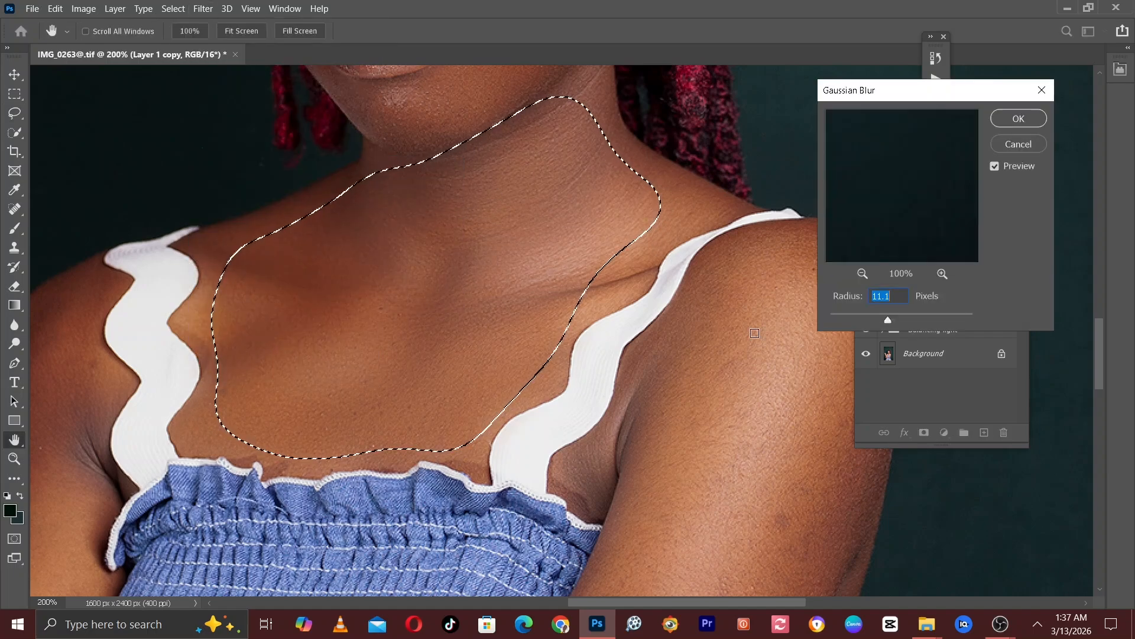
pyautogui.click(1013, 118)
# - Lasso the shoulder and upper arm on the visible-ear side and apply a Gaussian Blur with an 11.1-pixel radius
pyautogui.moveTo(601, 274); pyautogui.dragTo(430, 158)
pyautogui.moveTo(491, 261)
pyautogui.mouseDown()
pyautogui.moveTo(674, 119)
pyautogui.moveTo(636, 477)
pyautogui.moveTo(494, 361)
pyautogui.mouseUp()
pyautogui.hotkey('ctrl', '-')
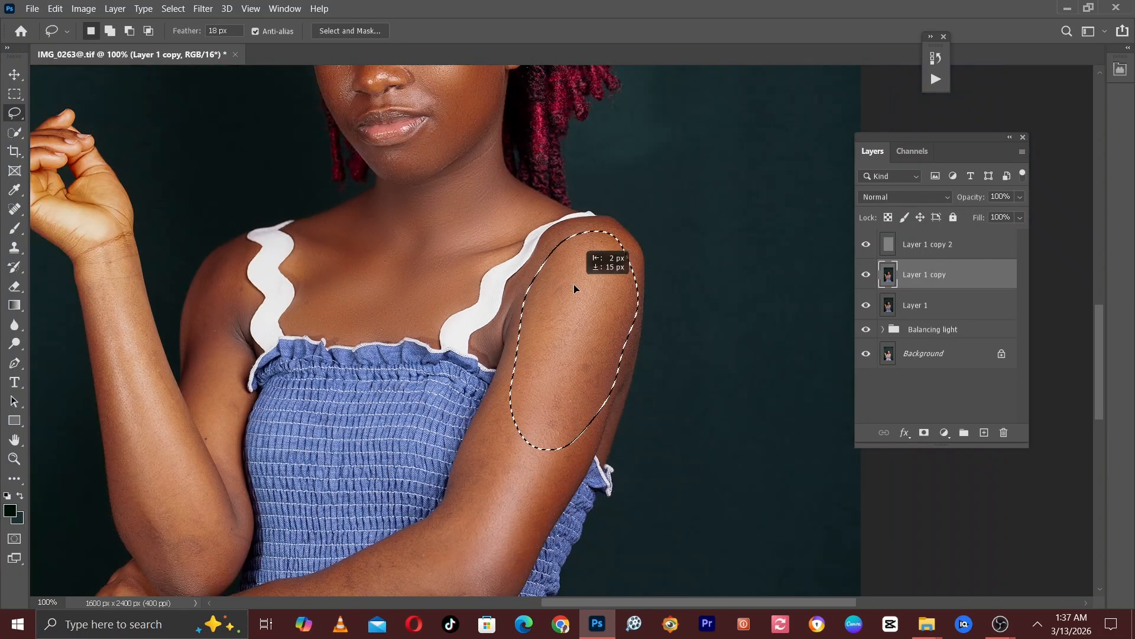
pyautogui.click(203, 8)
pyautogui.moveTo(211, 166)
pyautogui.click(423, 220)
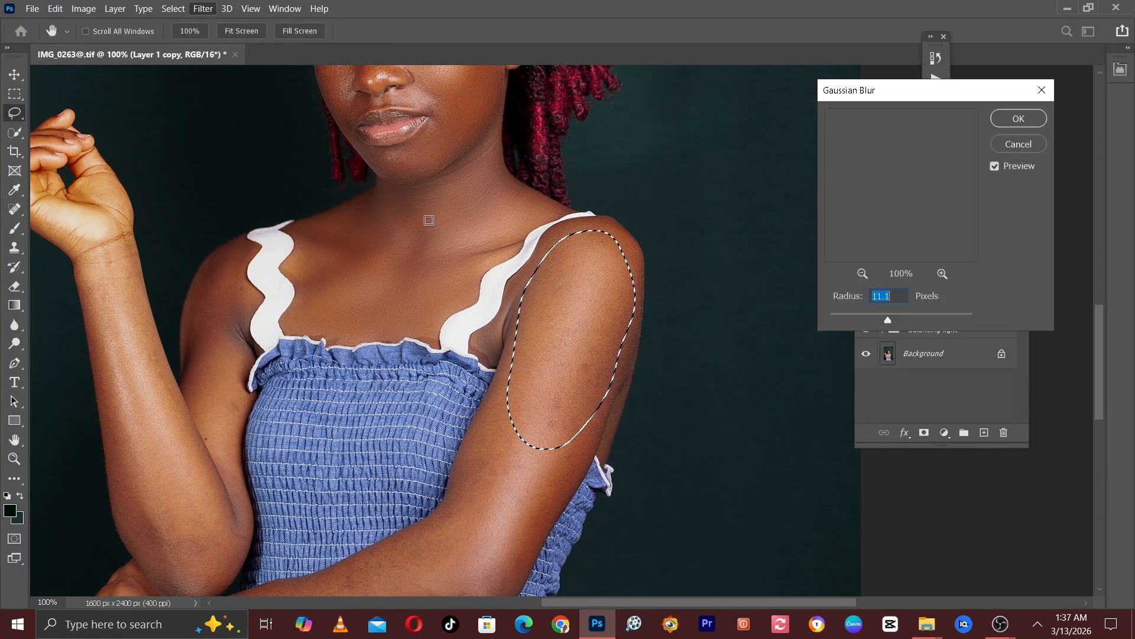
pyautogui.press('Return')
# - Lasso the lower arm and elbow crossing the waist, repeat the last Gaussian Blur on it and deselect
pyautogui.moveTo(438, 433); pyautogui.dragTo(496, 214)
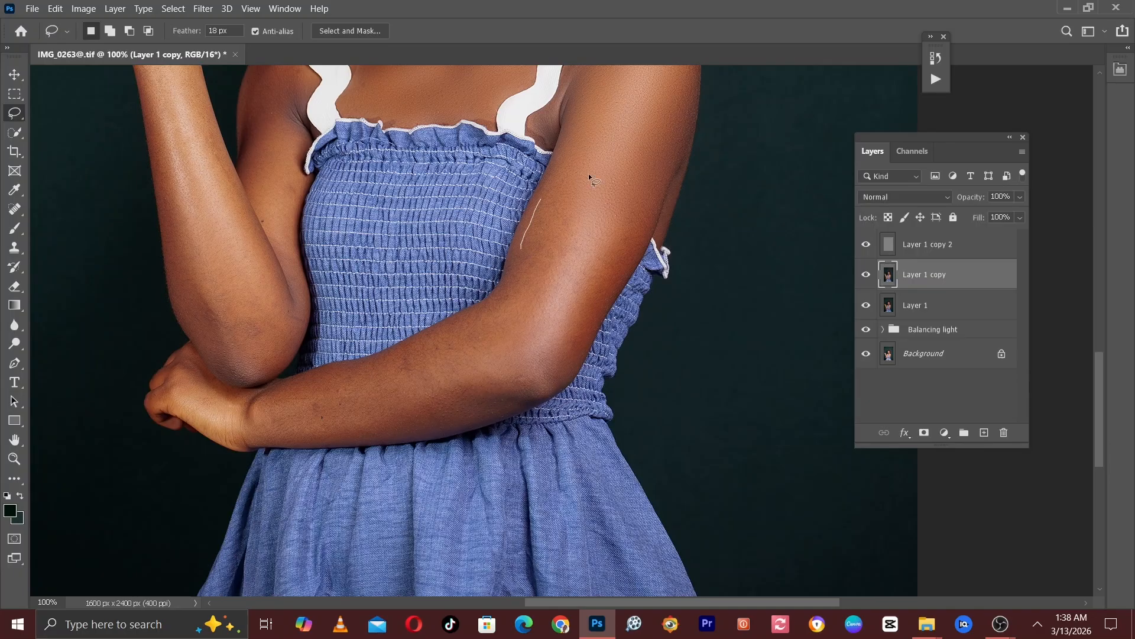
pyautogui.moveTo(240, 414)
pyautogui.mouseDown()
pyautogui.moveTo(459, 326)
pyautogui.moveTo(503, 288)
pyautogui.moveTo(519, 247)
pyautogui.mouseUp()
pyautogui.hotkey('ctrl', 'alt', 'f')
pyautogui.hotkey('ctrl', 'd')
# - Lasso the raised forearm and the upper arm behind it in turn, repeating the last Gaussian Blur on each and deselecting
pyautogui.moveTo(268, 281); pyautogui.dragTo(443, 336)
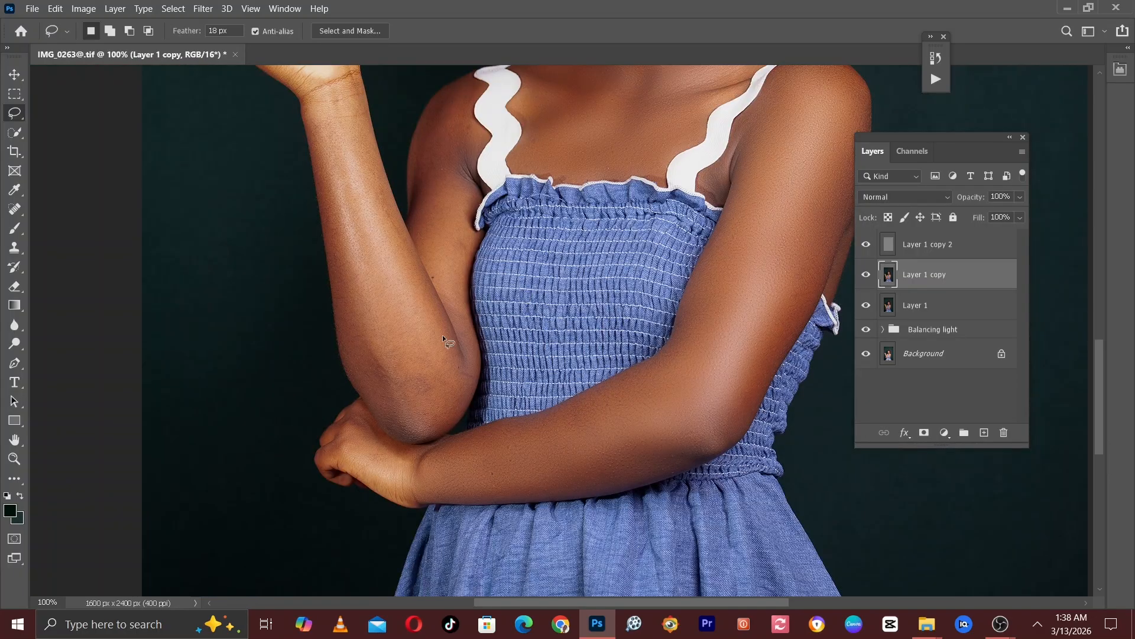
pyautogui.moveTo(341, 159); pyautogui.dragTo(378, 205)
pyautogui.moveTo(353, 157)
pyautogui.mouseDown()
pyautogui.moveTo(399, 125)
pyautogui.moveTo(408, 193)
pyautogui.moveTo(488, 412)
pyautogui.moveTo(484, 435)
pyautogui.moveTo(423, 435)
pyautogui.moveTo(393, 404)
pyautogui.moveTo(354, 158)
pyautogui.mouseUp()
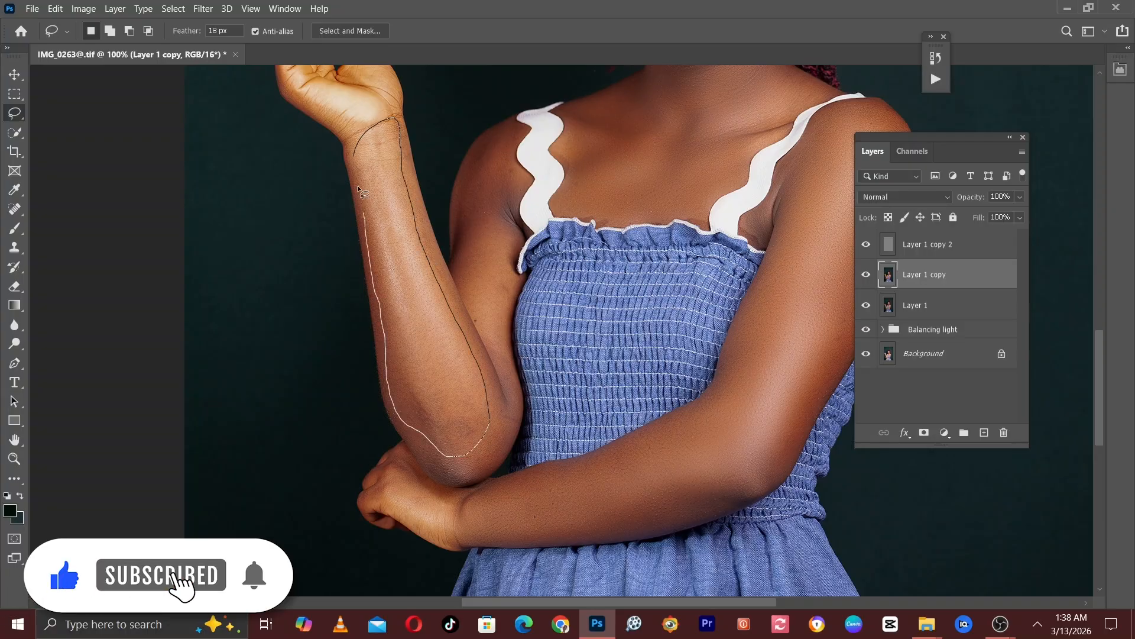
pyautogui.hotkey('ctrl', '+')
pyautogui.scroll(5, 399, 192)
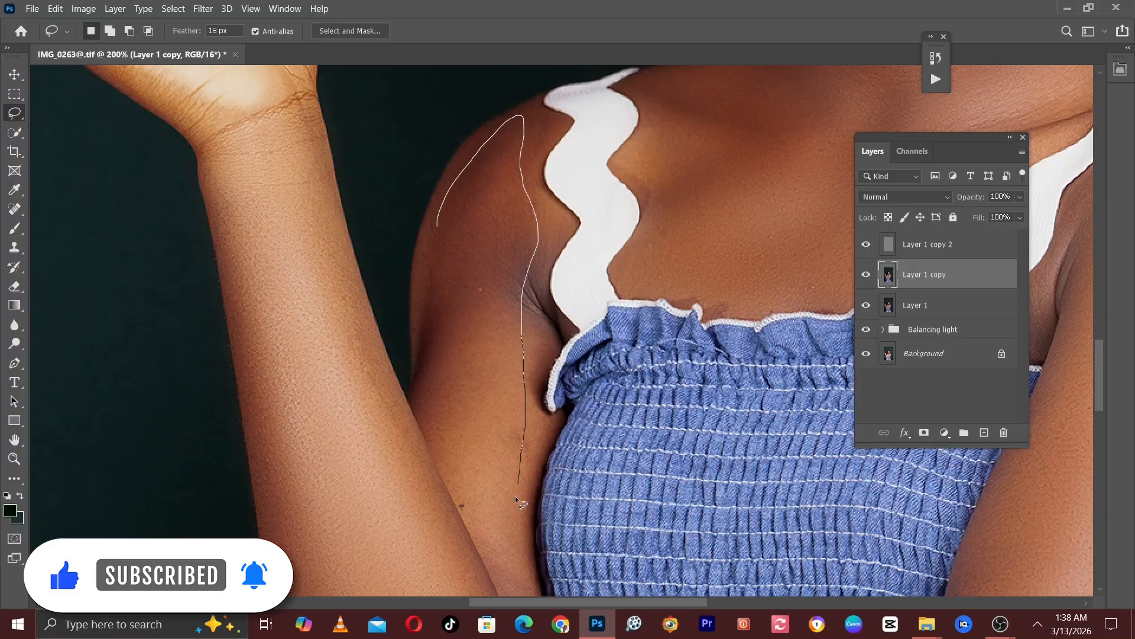
pyautogui.moveTo(516, 499)
pyautogui.mouseDown()
pyautogui.moveTo(429, 326)
pyautogui.moveTo(438, 225)
pyautogui.mouseUp()
pyautogui.hotkey('ctrl', 'd')
pyautogui.hotkey('ctrl', '-')
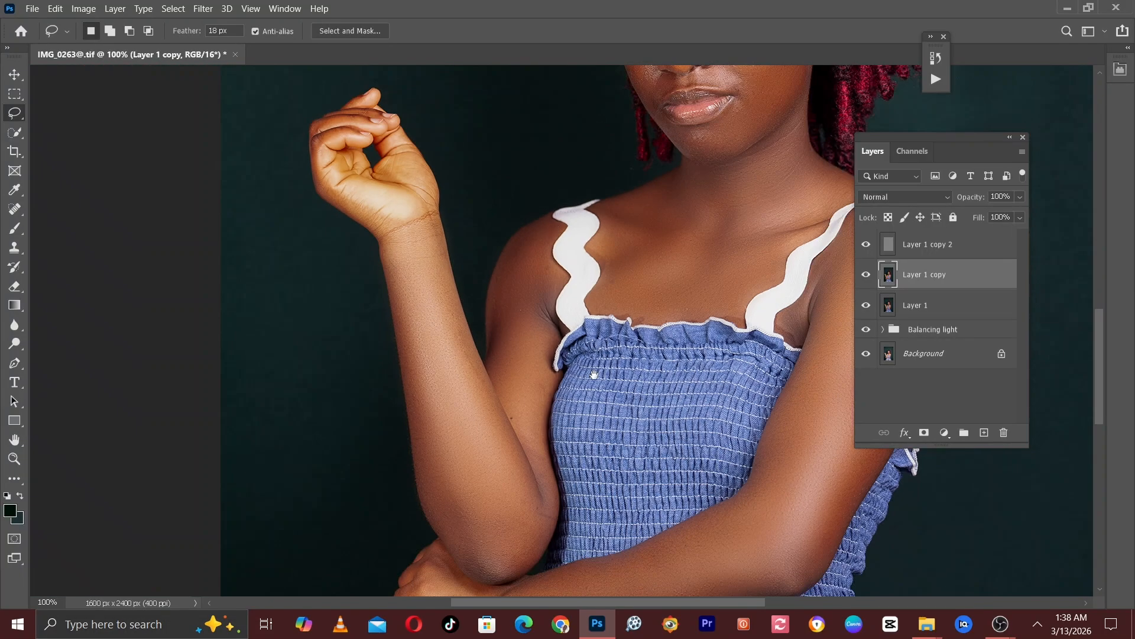
# - Examine the smoothed skin on the face, neck, chest and shoulder up close
pyautogui.moveTo(594, 374); pyautogui.dragTo(598, 345)
pyautogui.hotkey('ctrl', '+')
pyautogui.moveTo(603, 195); pyautogui.dragTo(591, 443)
pyautogui.moveTo(583, 153); pyautogui.dragTo(493, 446)
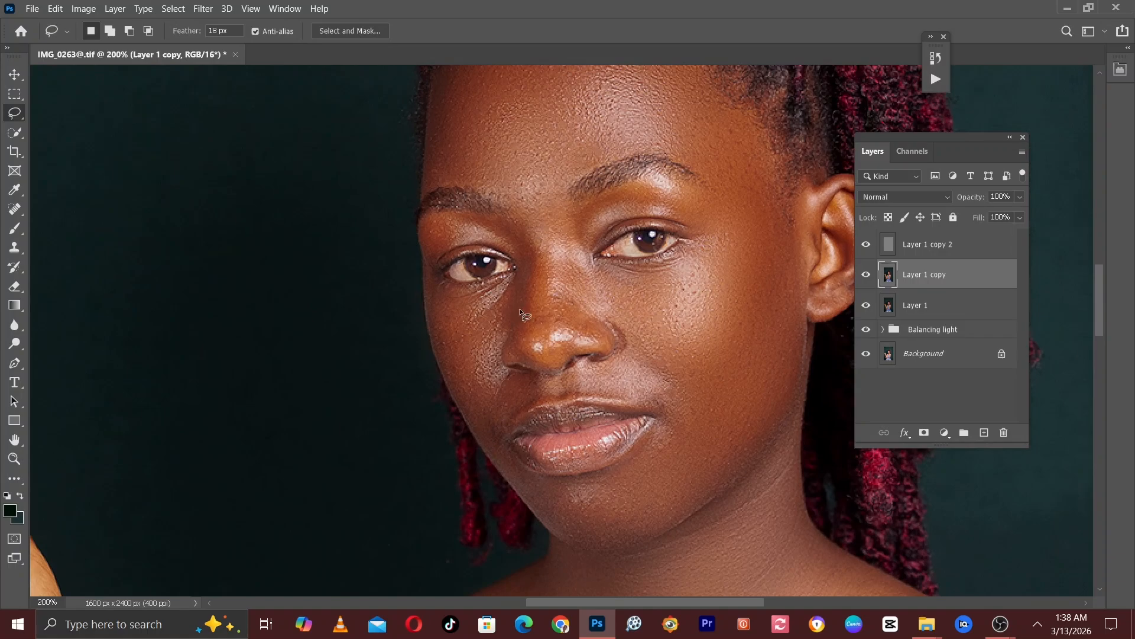
pyautogui.scroll(-3, 520, 311)
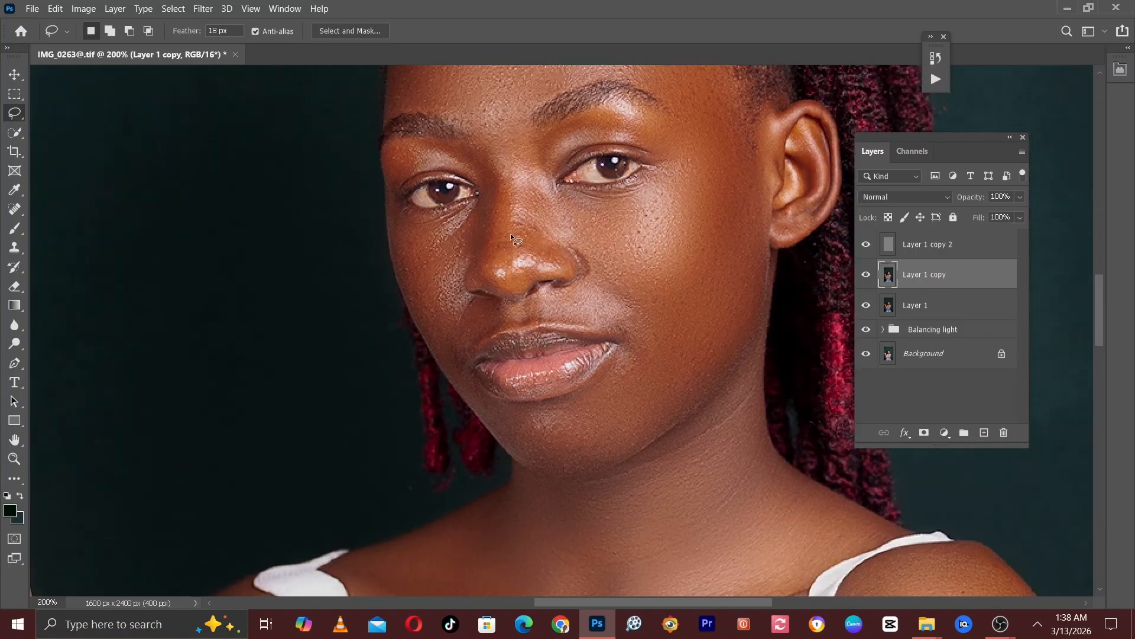
pyautogui.scroll(3, 511, 234)
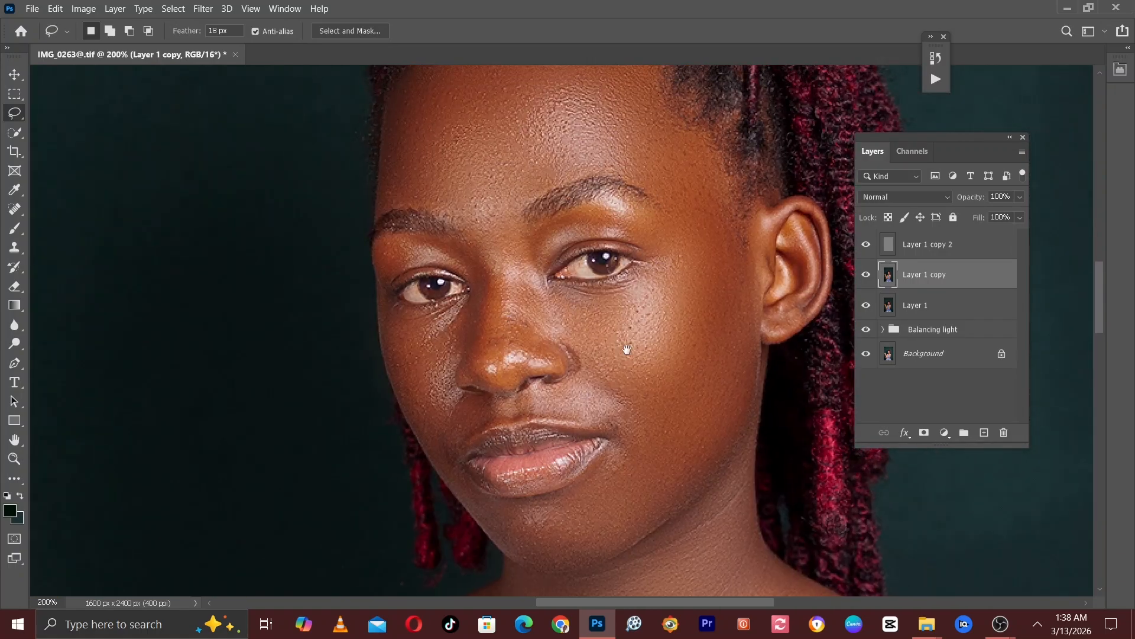
pyautogui.moveTo(626, 349); pyautogui.dragTo(474, 244)
pyautogui.moveTo(619, 459); pyautogui.dragTo(538, 231)
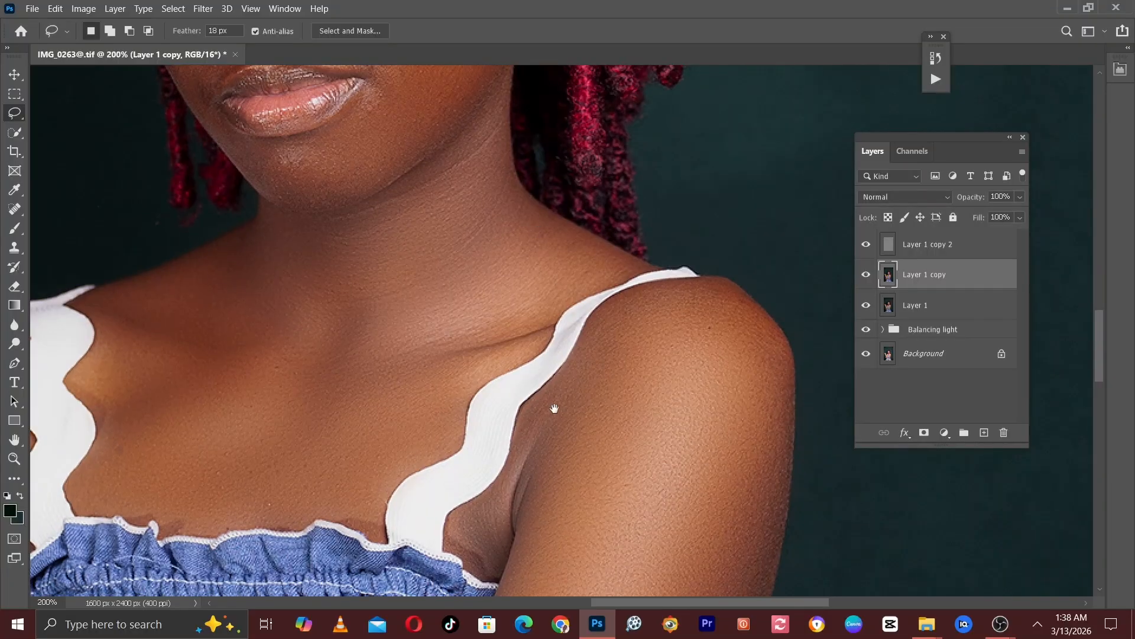
pyautogui.moveTo(555, 408); pyautogui.dragTo(687, 475)
pyautogui.moveTo(532, 338); pyautogui.dragTo(578, 399)
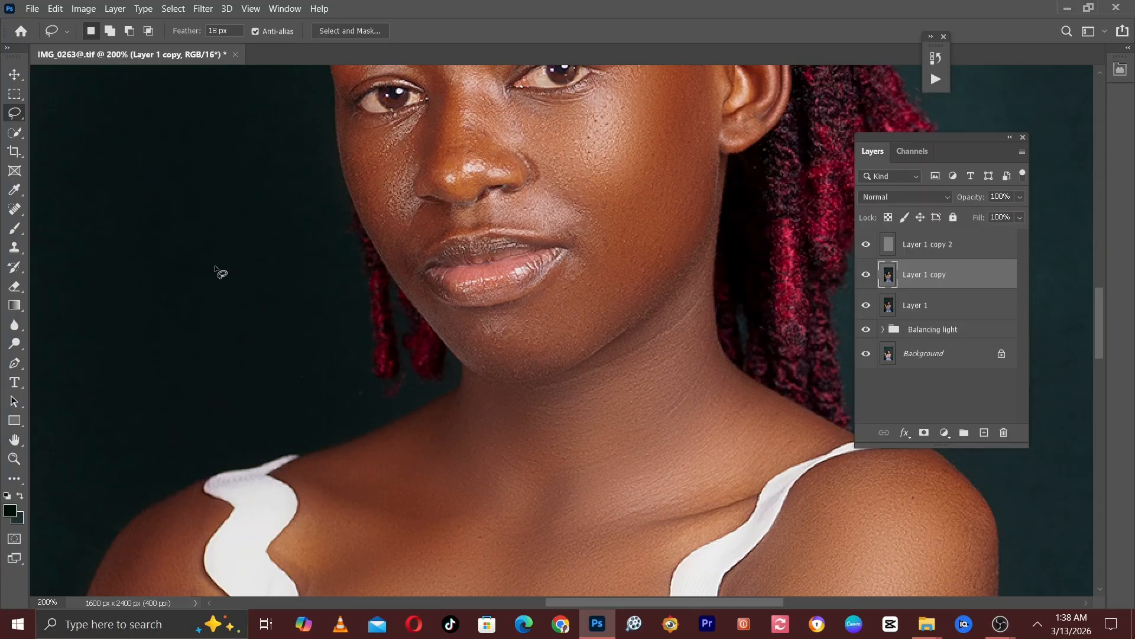
pyautogui.moveTo(395, 193); pyautogui.dragTo(409, 325)
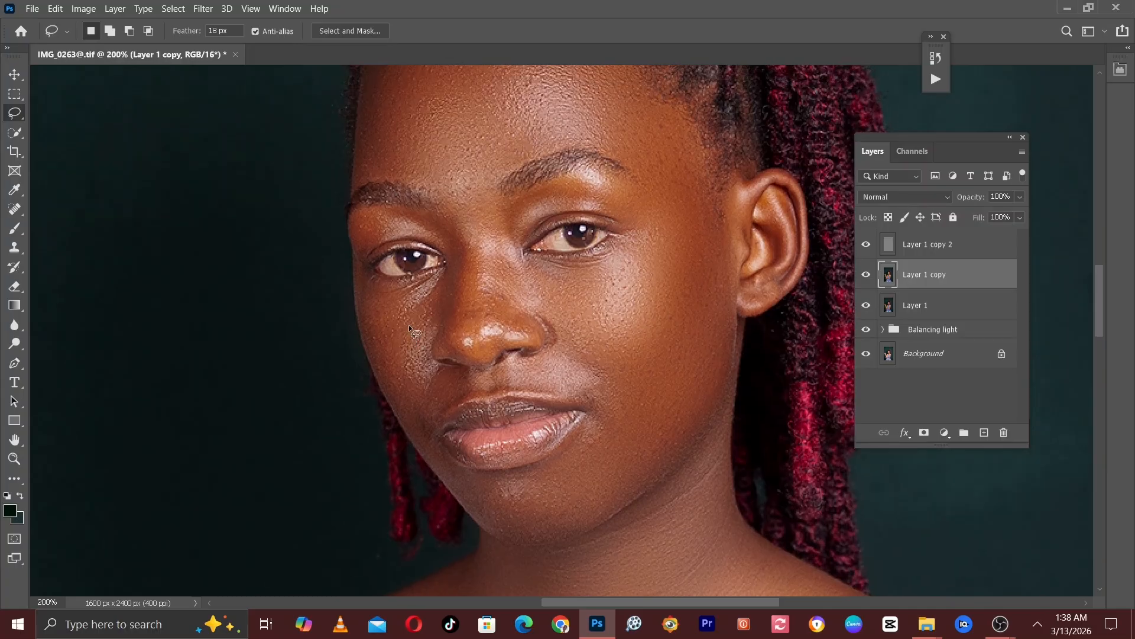
# - Hide the texture layer Layer 1 copy 2 and switch to the Mixer Brush for painting on Layer 1 copy
pyautogui.click(867, 243)
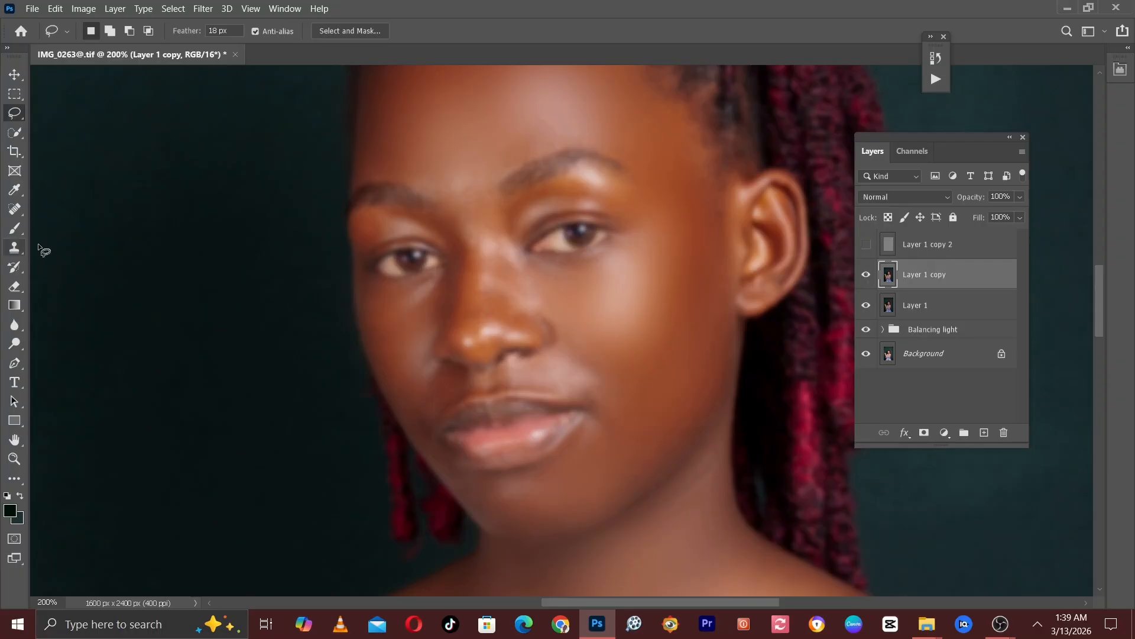
pyautogui.click(14, 231)
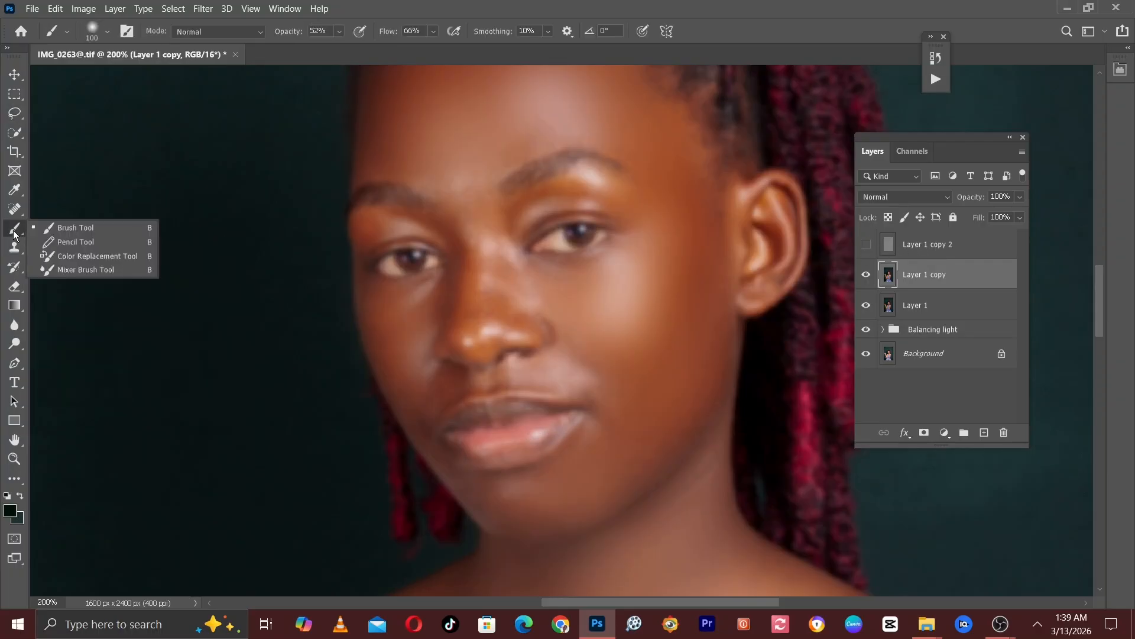
pyautogui.click(63, 271)
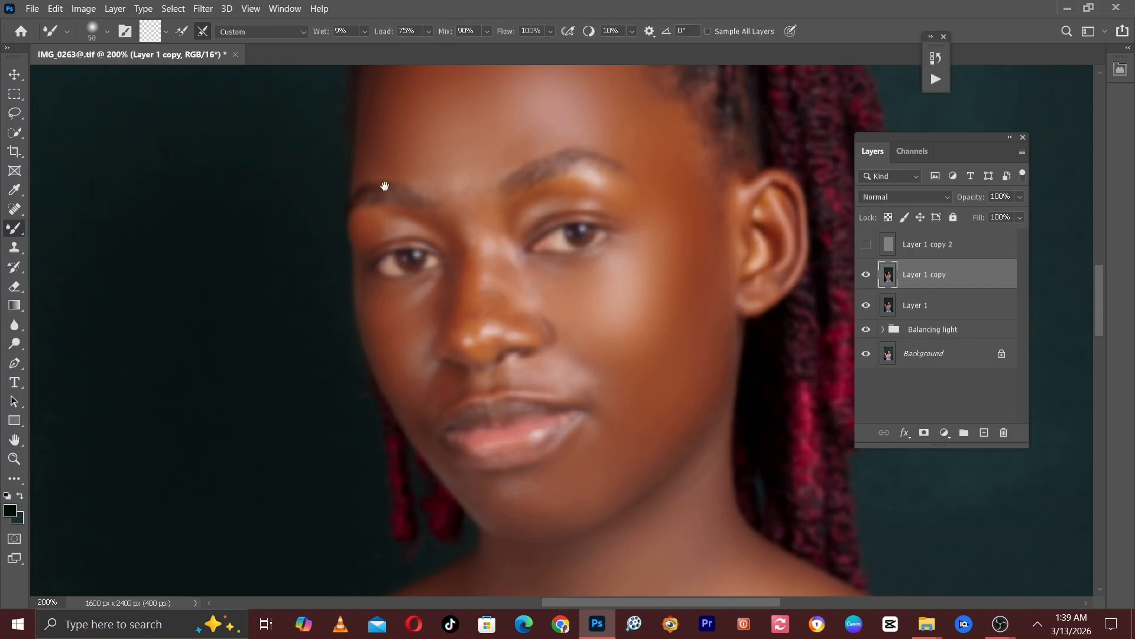
pyautogui.moveTo(378, 143); pyautogui.dragTo(373, 211)
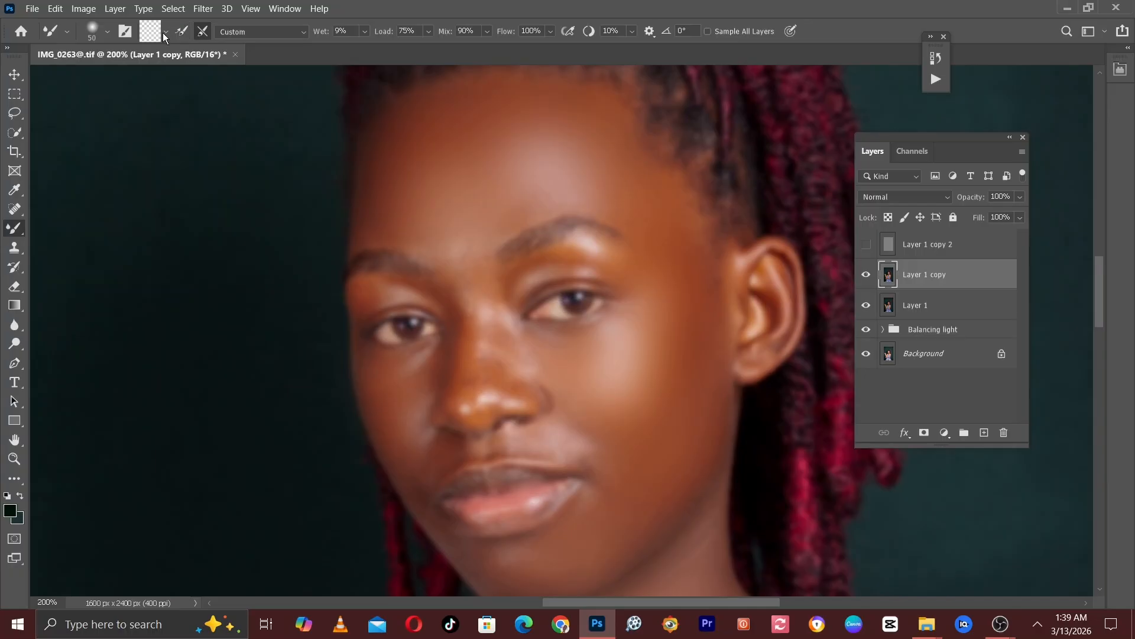
pyautogui.click(164, 33)
pyautogui.click(169, 60)
# - Blend the forehead skin along the hairline and above the brows with the Mixer Brush, adjusting its size around 35 pixels
pyautogui.moveTo(449, 157)
pyautogui.mouseDown()
pyautogui.moveTo(522, 256)
pyautogui.moveTo(527, 185)
pyautogui.mouseUp()
pyautogui.moveTo(519, 329); pyautogui.dragTo(504, 291)
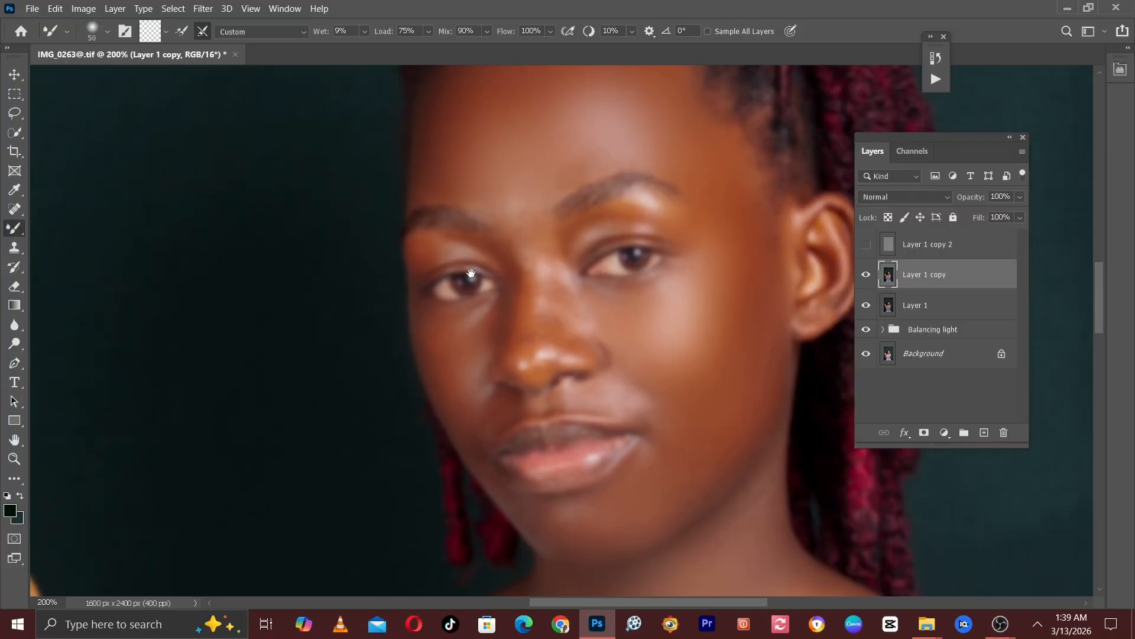
pyautogui.press('[')
pyautogui.press('[')
pyautogui.moveTo(438, 167); pyautogui.dragTo(420, 262)
pyautogui.press(']')
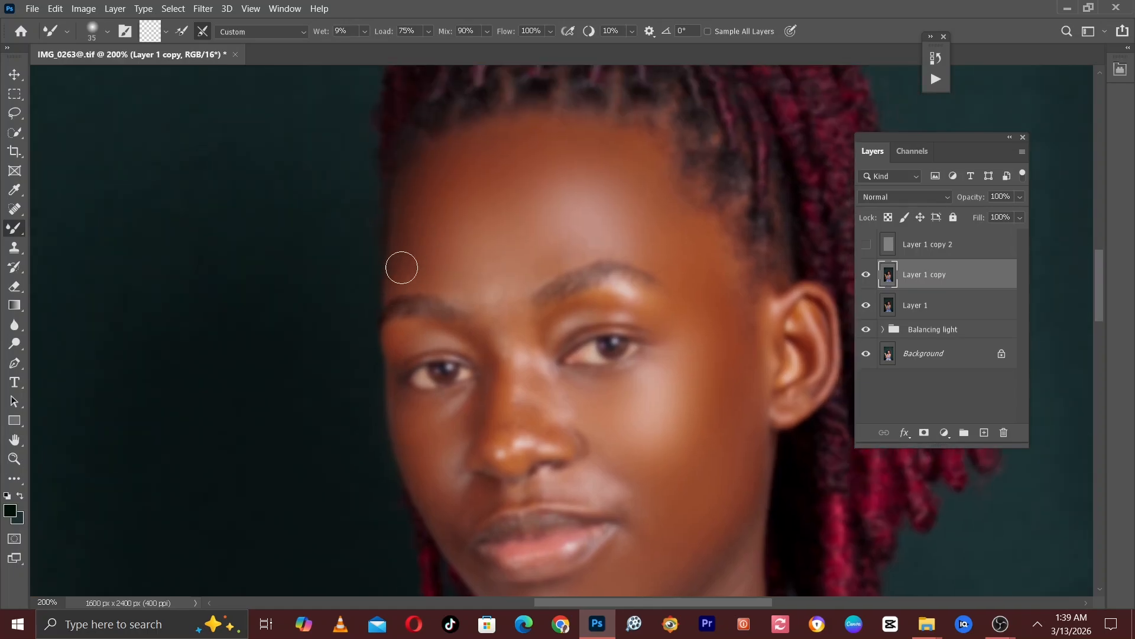
pyautogui.press('[')
pyautogui.press(']')
pyautogui.press(']')
pyautogui.press(']')
pyautogui.press(']')
# - Blend the skin around the eyes with the Mixer Brush, reducing its size from 35 to 20 pixels for the inner corners
pyautogui.scroll(-3, 680, 236)
pyautogui.press('[')
pyautogui.press('[')
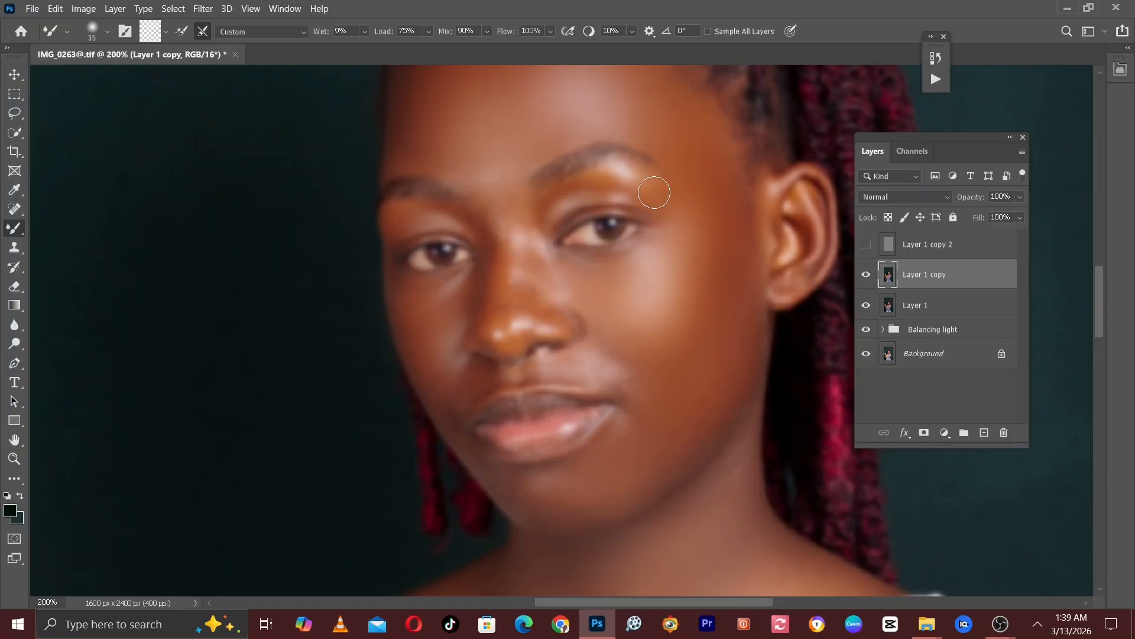
pyautogui.press('[')
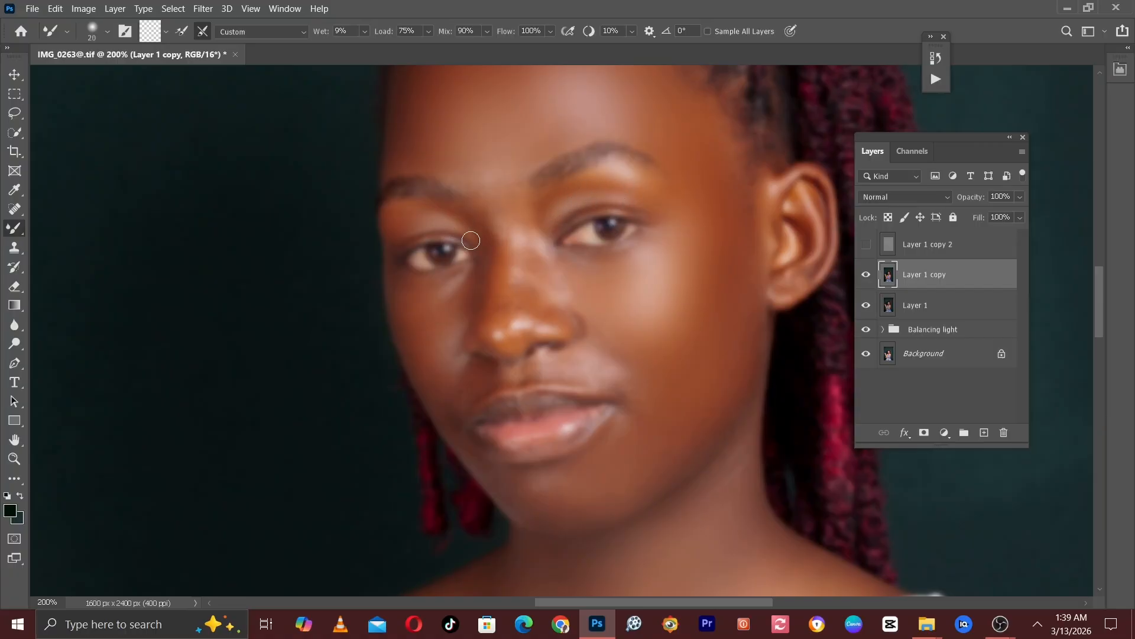
# - Blend the skin tones along the bridge of the nose with the Mixer Brush at about 30 pixels
pyautogui.press(']')
pyautogui.press(']')
pyautogui.press(']')
pyautogui.press(']')
pyautogui.press('[')
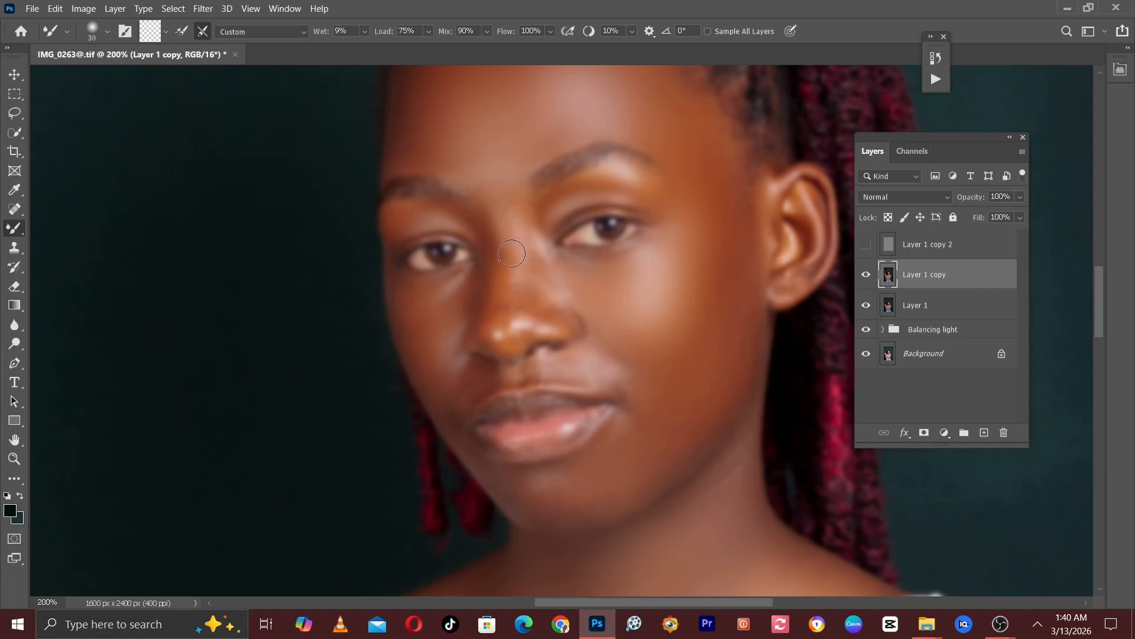
pyautogui.press(']')
pyautogui.press(']')
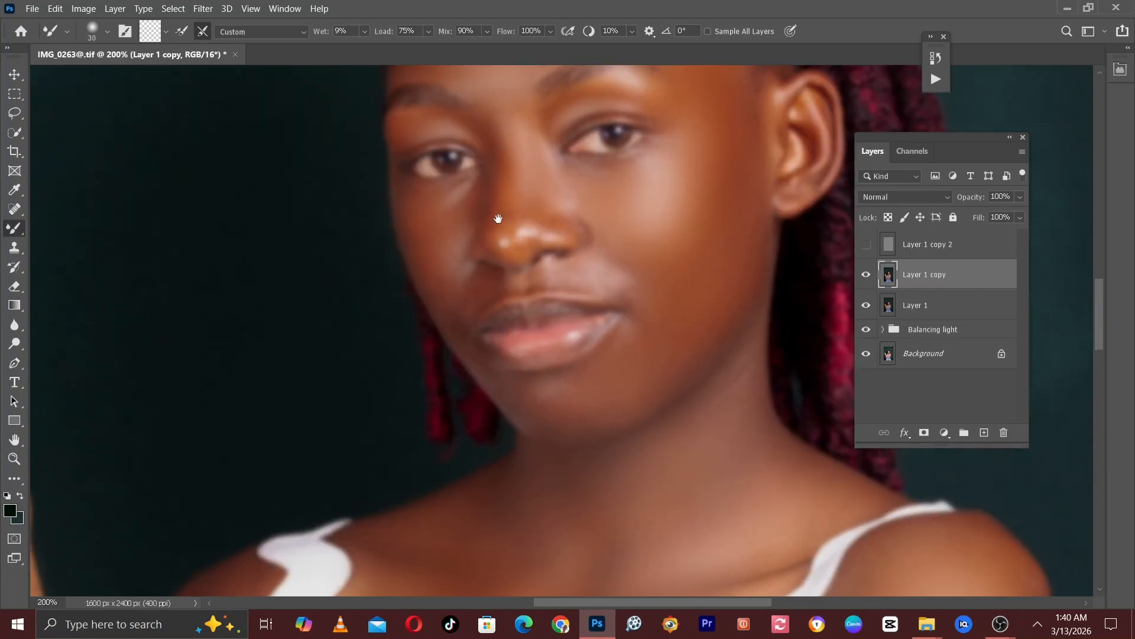
# - Blend the skin beside the mouth with a 20-pixel Mixer Brush and enlarge the brush to 35 pixels for the cheek and jaw
pyautogui.scroll(-2, 520, 278)
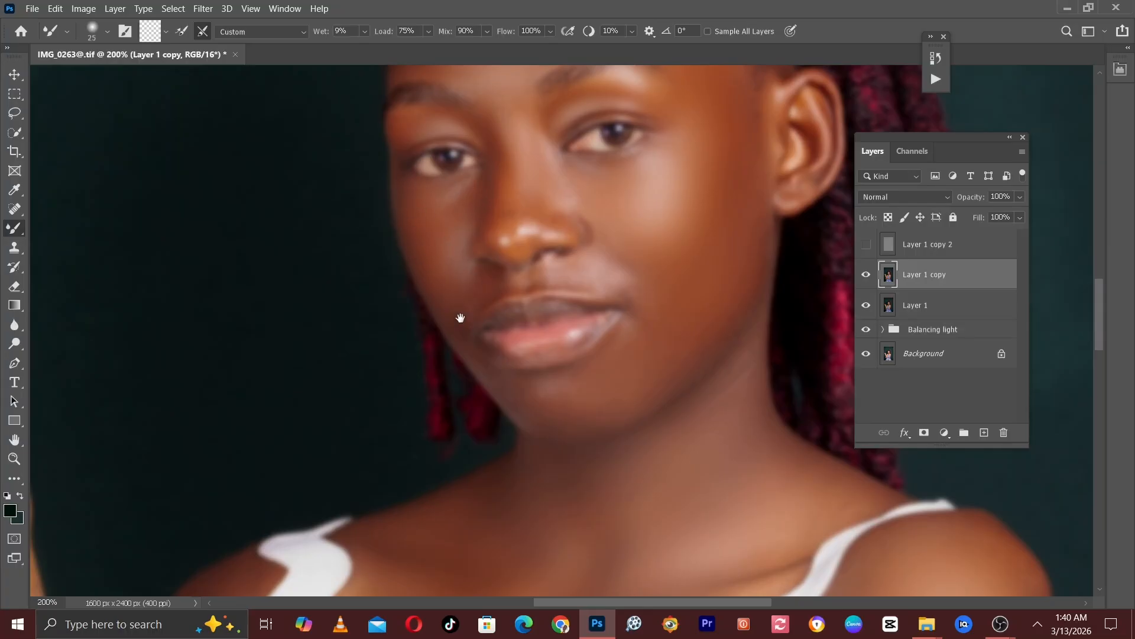
pyautogui.moveTo(460, 318); pyautogui.dragTo(449, 274)
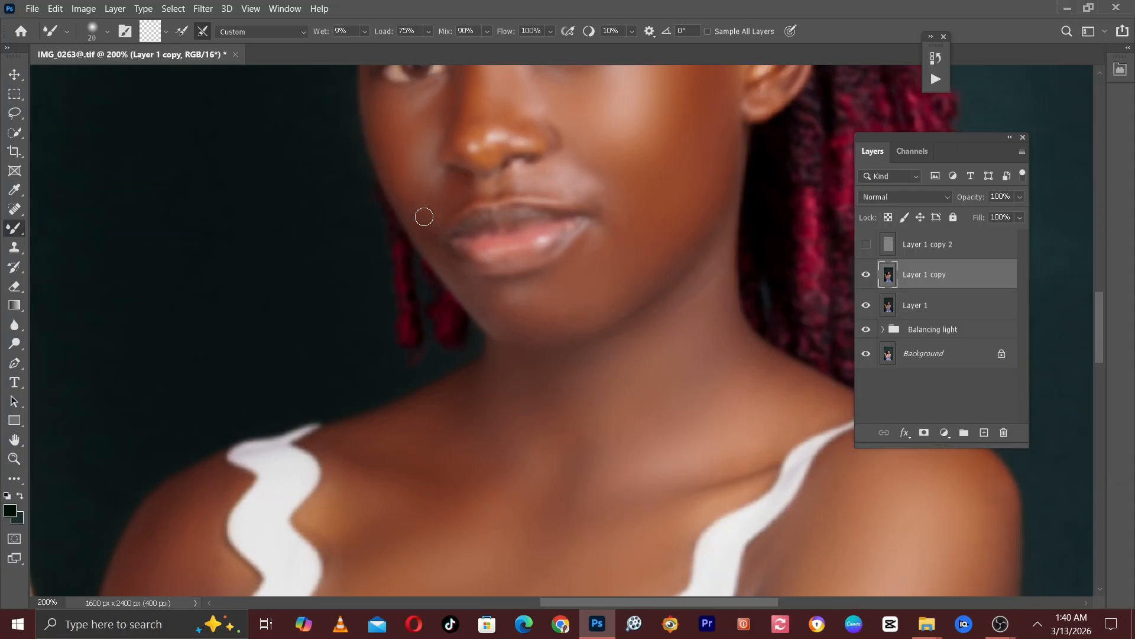
pyautogui.press(']')
pyautogui.press(']')
pyautogui.press(']')
pyautogui.press(']')
pyautogui.moveTo(692, 218); pyautogui.dragTo(654, 414)
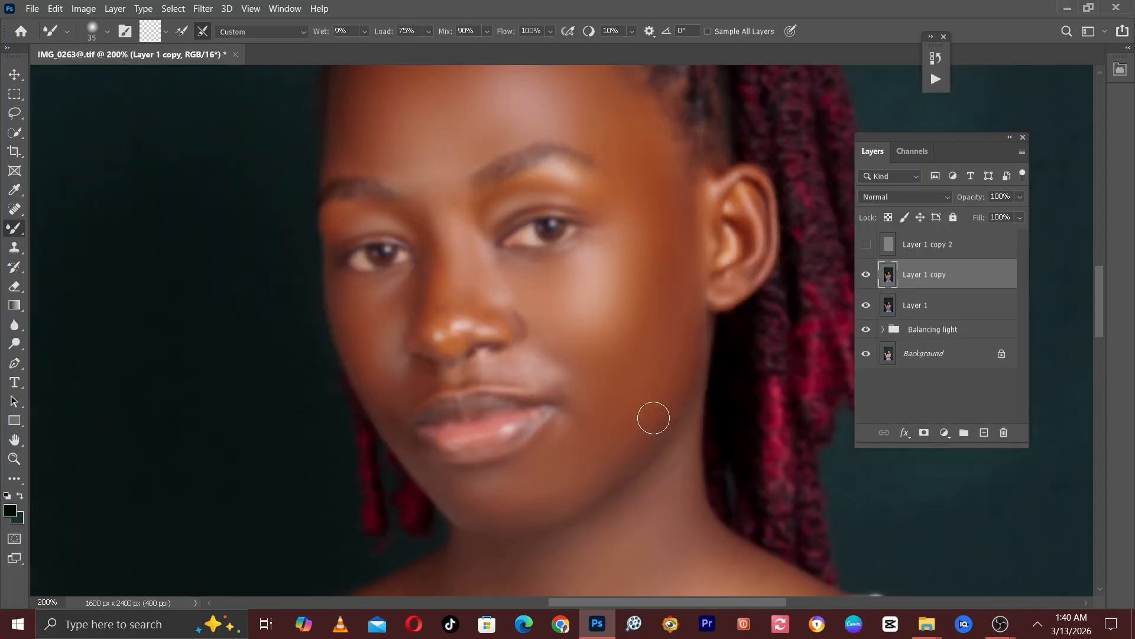
# - Blend the skin along the jaw edge and inside the ear with the Mixer Brush at about 25 pixels
pyautogui.press('[')
pyautogui.press('[')
pyautogui.press(']')
pyautogui.press(']')
pyautogui.press(']')
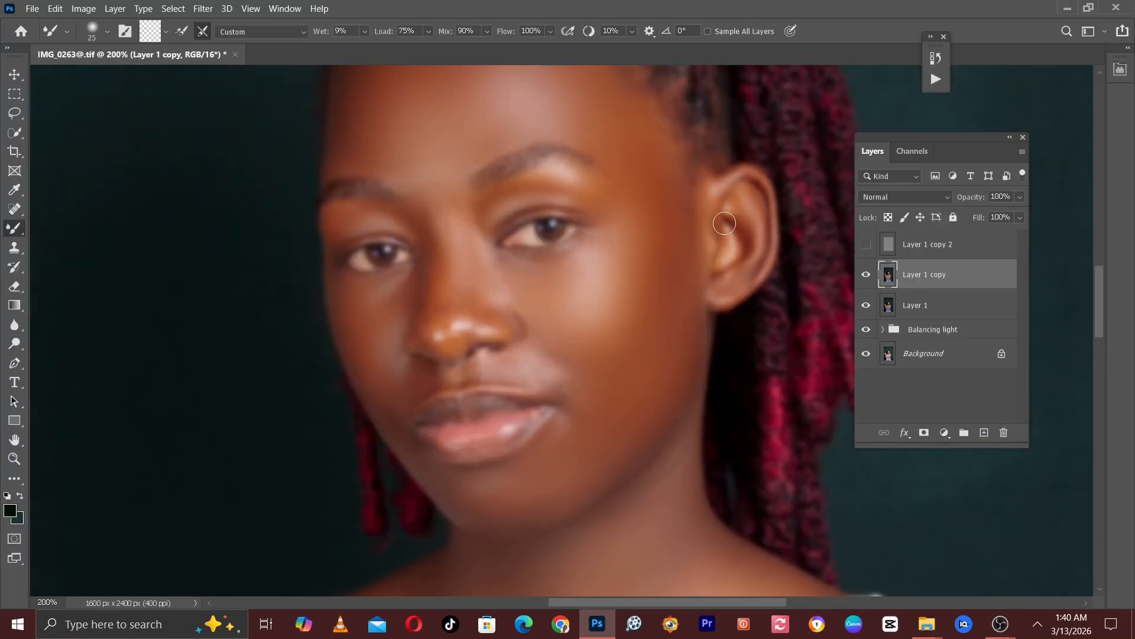
# - Blend the skin between the brows and beside the nose near the inner eye corners with a Mixer Brush of about 25 pixels
pyautogui.moveTo(611, 195); pyautogui.dragTo(691, 232)
pyautogui.press('[')
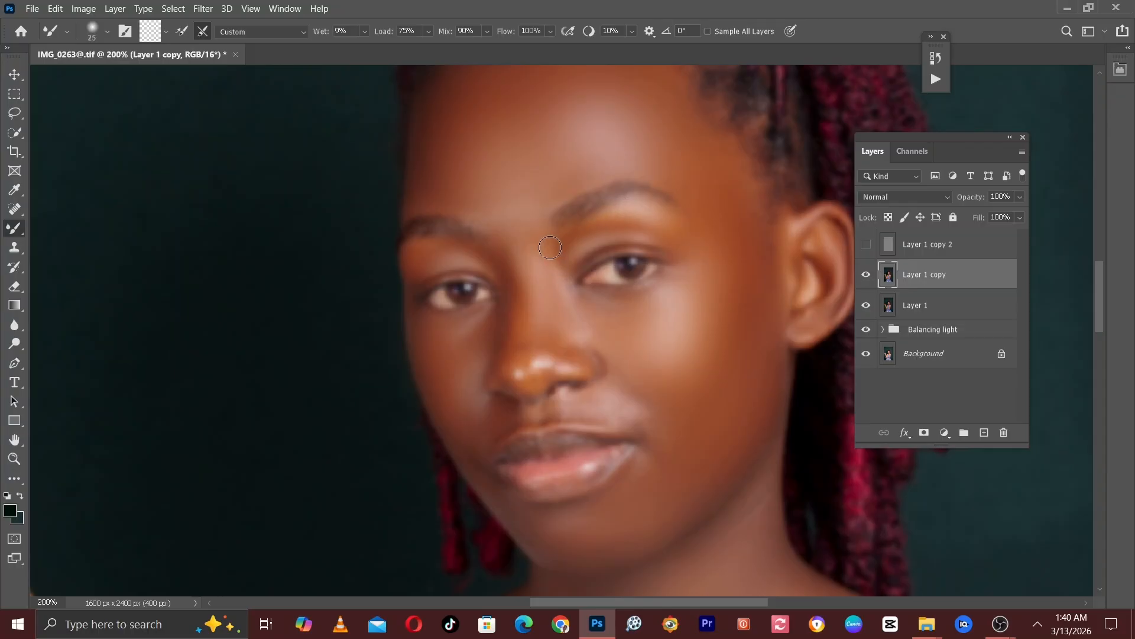
pyautogui.moveTo(487, 363); pyautogui.dragTo(532, 266)
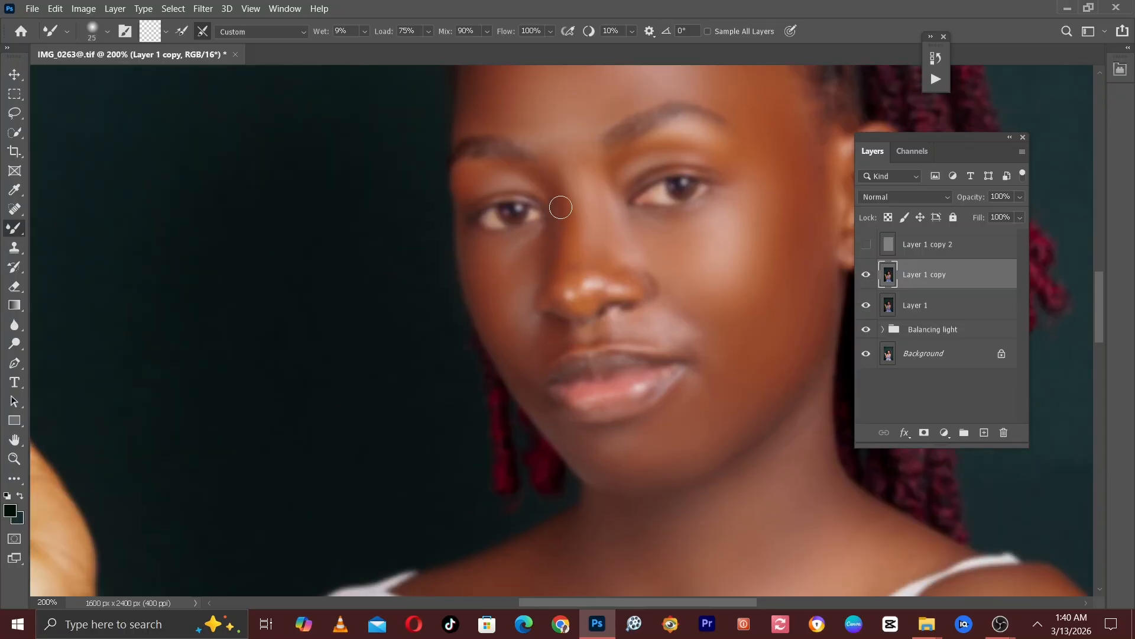
pyautogui.press('[')
pyautogui.press('[')
pyautogui.press(']')
# - Blend the skin on the neck and above the collarbone with the Mixer Brush enlarged to 45 pixels
pyautogui.moveTo(689, 512)
pyautogui.mouseDown()
pyautogui.moveTo(491, 257)
pyautogui.moveTo(455, 367)
pyautogui.mouseUp()
pyautogui.press(']')
pyautogui.press(']')
pyautogui.press(']')
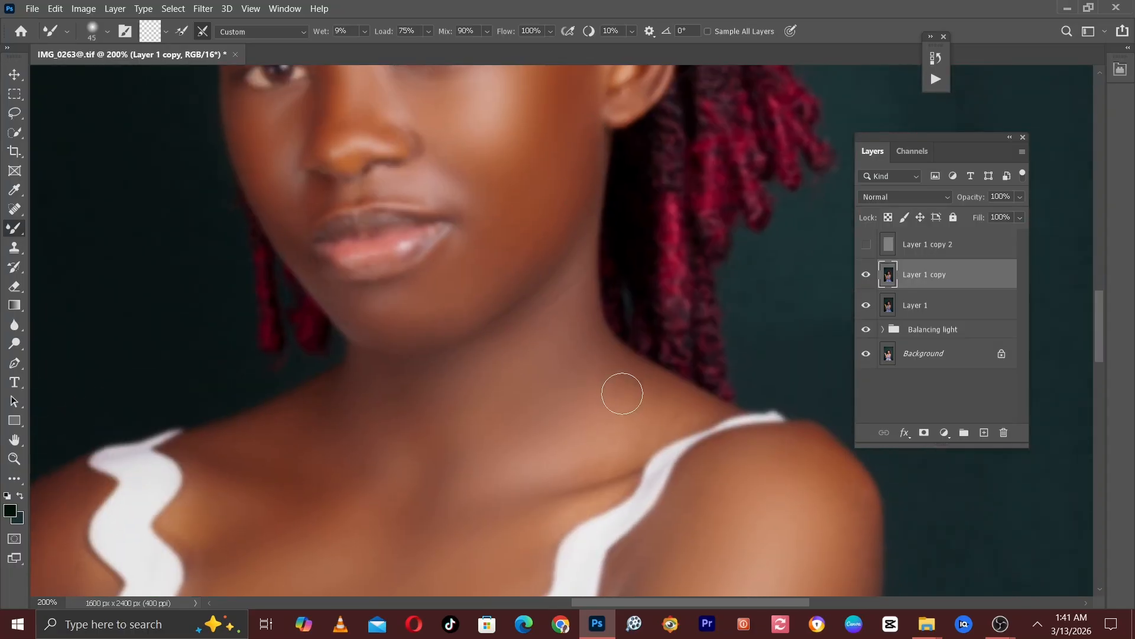
# - Blend the chest skin between the dress straps with the Mixer Brush, enlarging it to 60 pixels and beyond
pyautogui.moveTo(622, 393)
pyautogui.mouseDown()
pyautogui.moveTo(641, 220)
pyautogui.moveTo(664, 236)
pyautogui.mouseUp()
pyautogui.press(']')
pyautogui.press(']')
pyautogui.press(']')
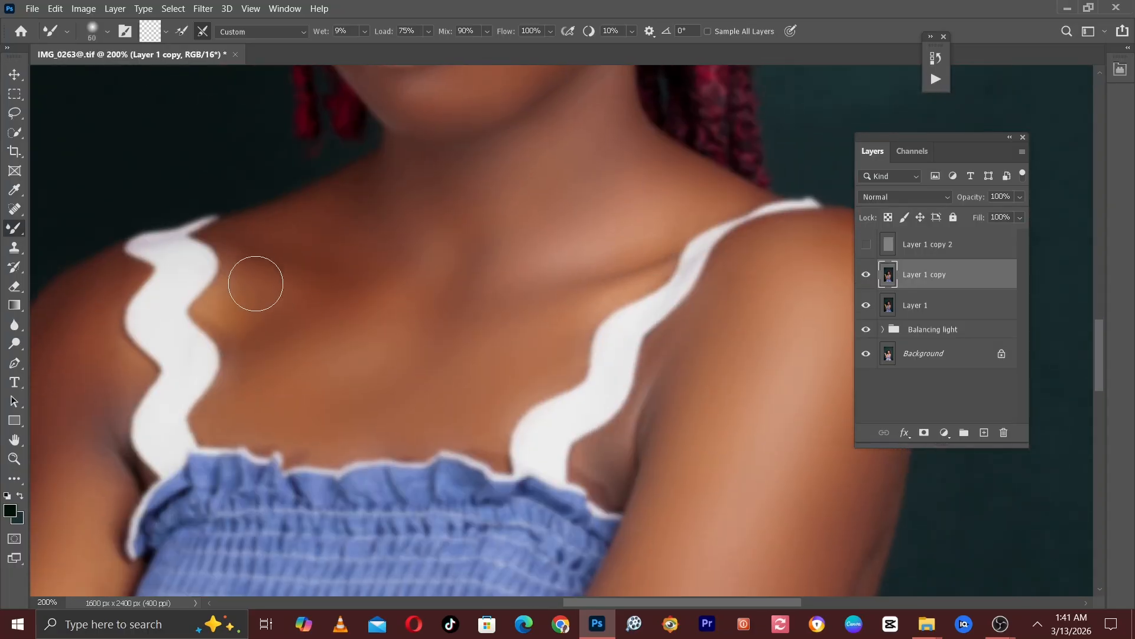
pyautogui.press(']')
pyautogui.press(']')
pyautogui.press(']')
# - Blend the shoulder of the folded arm with a 50-pixel Mixer Brush and its upper arm at 60 pixels
pyautogui.moveTo(639, 361); pyautogui.dragTo(459, 247)
pyautogui.press('[')
pyautogui.press('[')
pyautogui.press('[')
pyautogui.press('[')
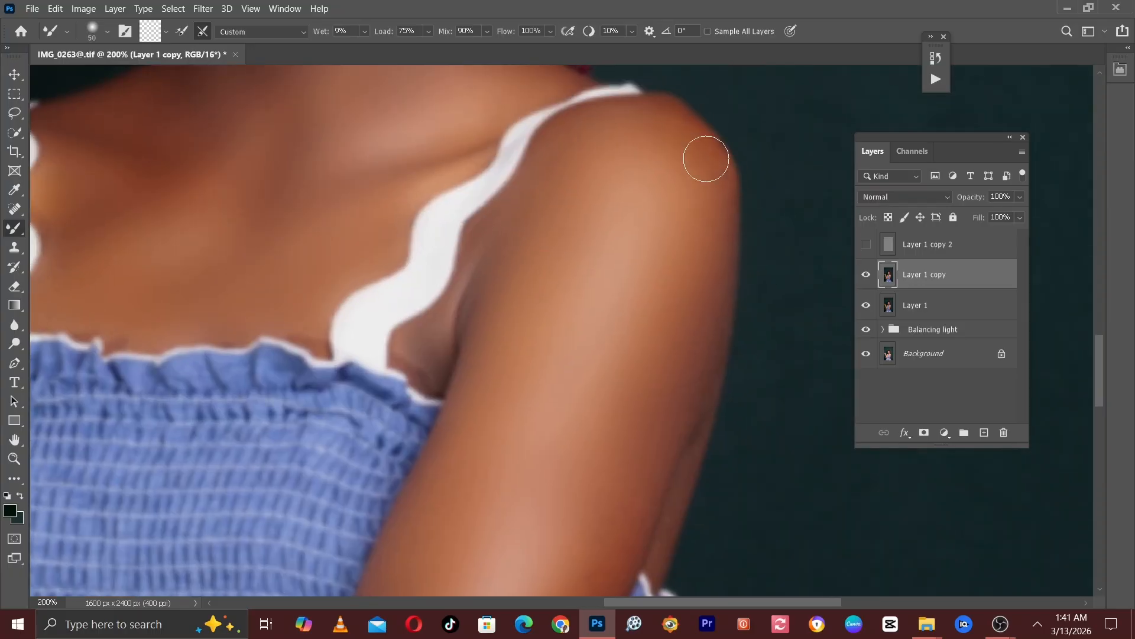
pyautogui.scroll(-4, 692, 248)
pyautogui.press(']')
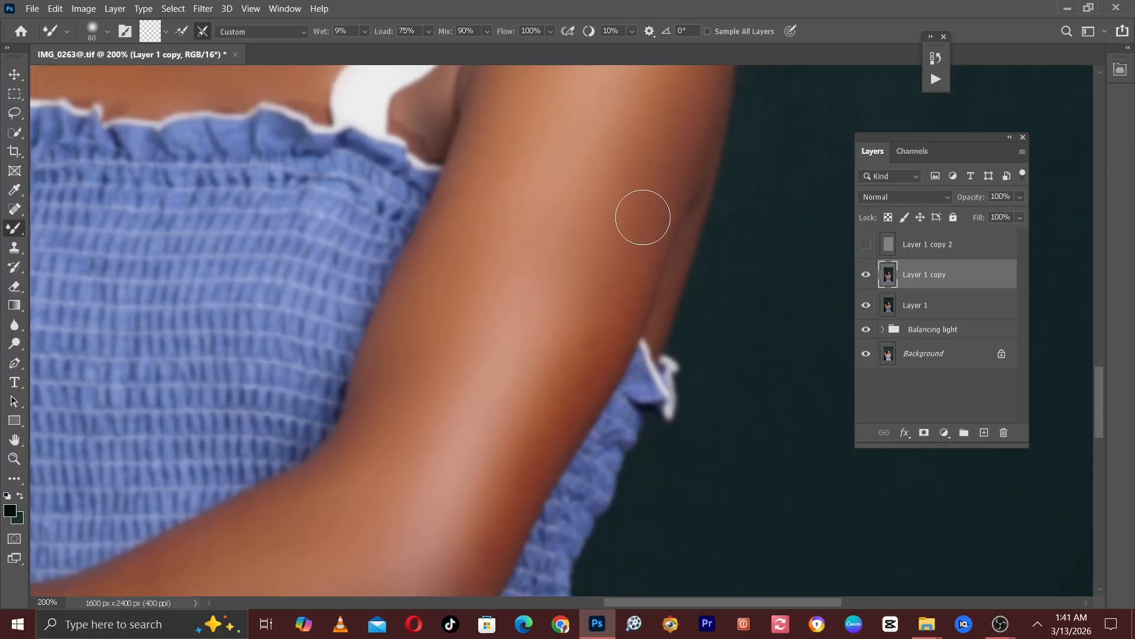
# - Blend the broad skin areas of the folded arm down to the elbow with the Mixer Brush at 80 to 90 pixels
pyautogui.moveTo(512, 225)
pyautogui.mouseDown()
pyautogui.moveTo(518, 237)
pyautogui.moveTo(558, 191)
pyautogui.moveTo(524, 401)
pyautogui.mouseUp()
pyautogui.press(']')
pyautogui.press(']')
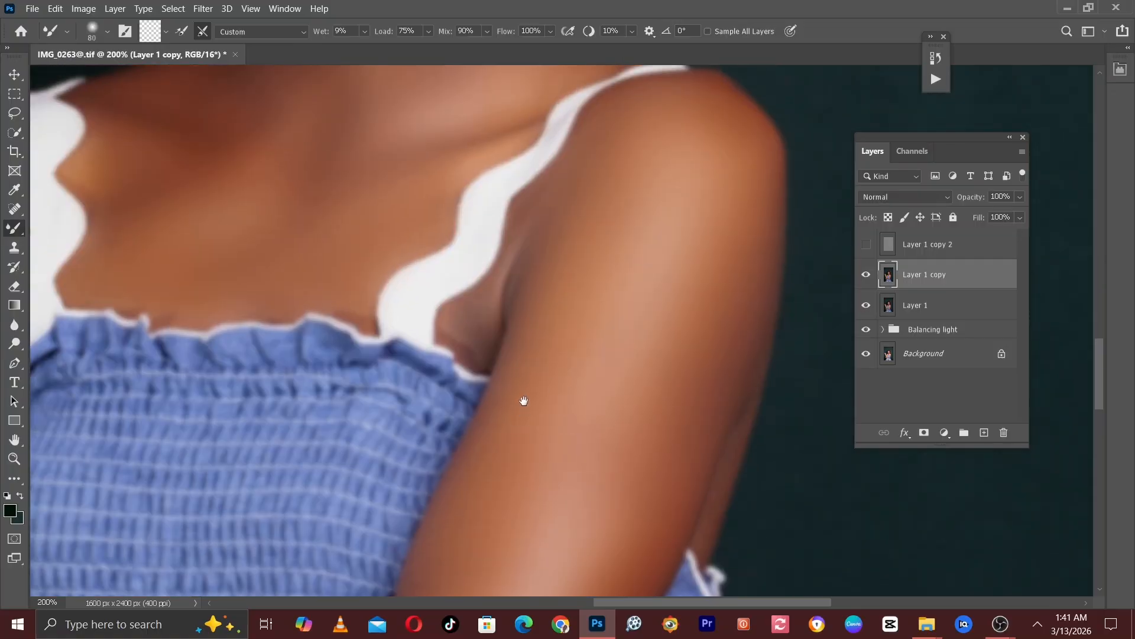
pyautogui.hotkey('ctrl', '-')
pyautogui.moveTo(522, 503)
pyautogui.mouseDown()
pyautogui.moveTo(583, 225)
pyautogui.moveTo(665, 192)
pyautogui.moveTo(595, 368)
pyautogui.mouseUp()
pyautogui.press(']')
pyautogui.hotkey('ctrl', '+')
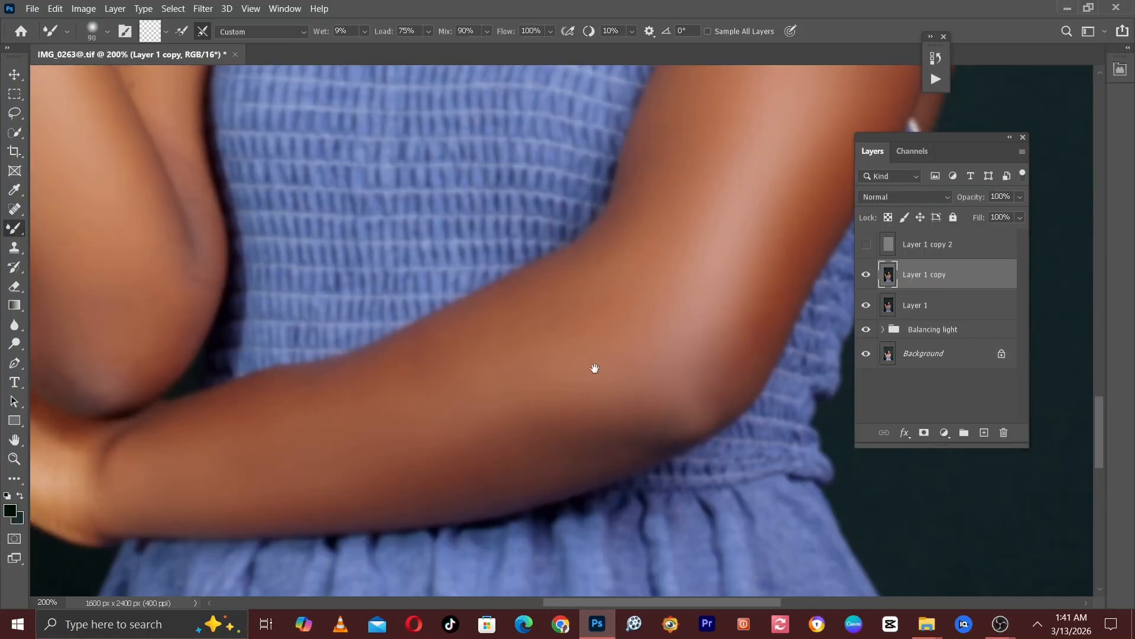
# - Blend the folded forearm with a 60-pixel Mixer Brush and reduce it to 45 pixels for the wrist
pyautogui.press('[')
pyautogui.press('[')
pyautogui.moveTo(505, 324); pyautogui.dragTo(576, 262)
pyautogui.press('[')
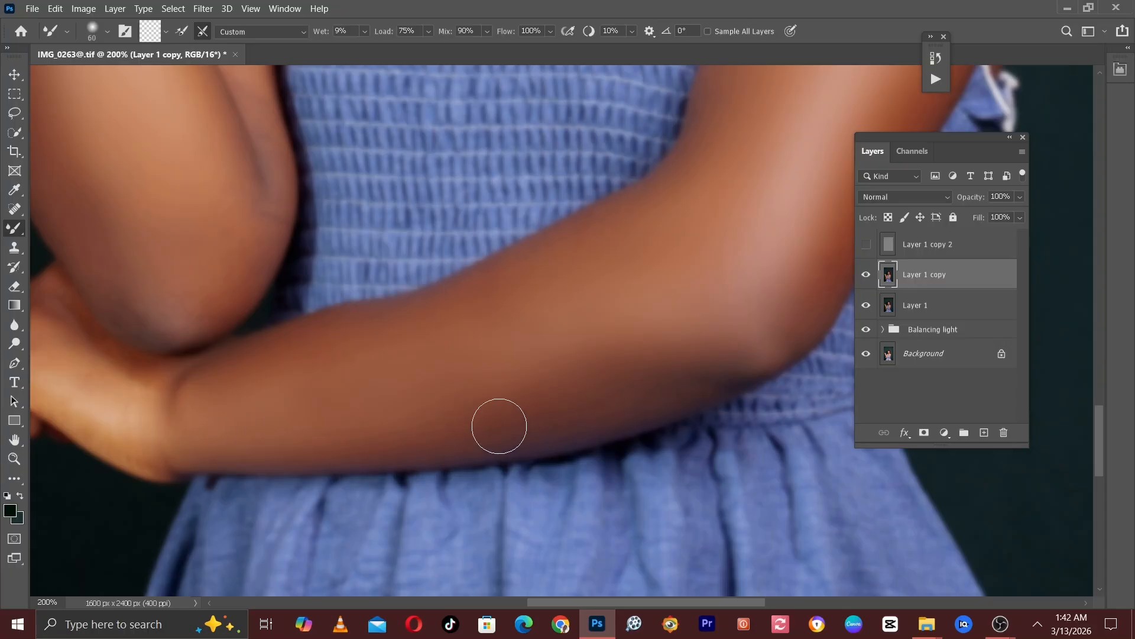
pyautogui.moveTo(156, 465); pyautogui.dragTo(411, 429)
pyautogui.press('[')
pyautogui.press('[')
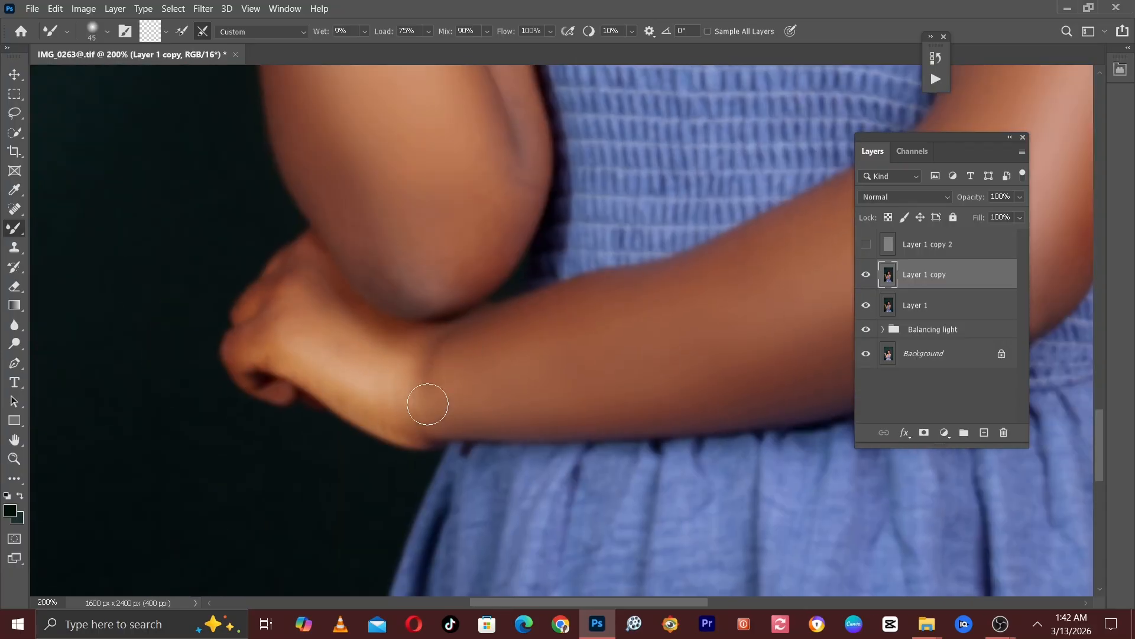
# - Blend the raised arm's elbow with a 60-pixel Mixer Brush and the crease beside the dress at about 30 pixels
pyautogui.moveTo(380, 243); pyautogui.dragTo(418, 355)
pyautogui.press(']')
pyautogui.press(']')
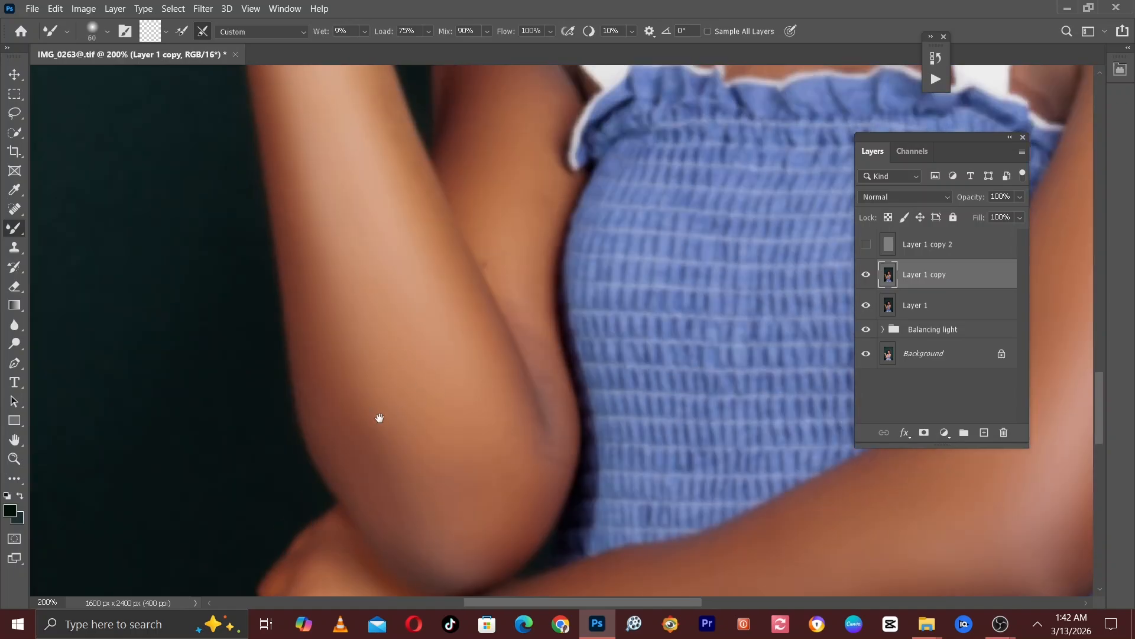
pyautogui.moveTo(380, 418); pyautogui.dragTo(389, 253)
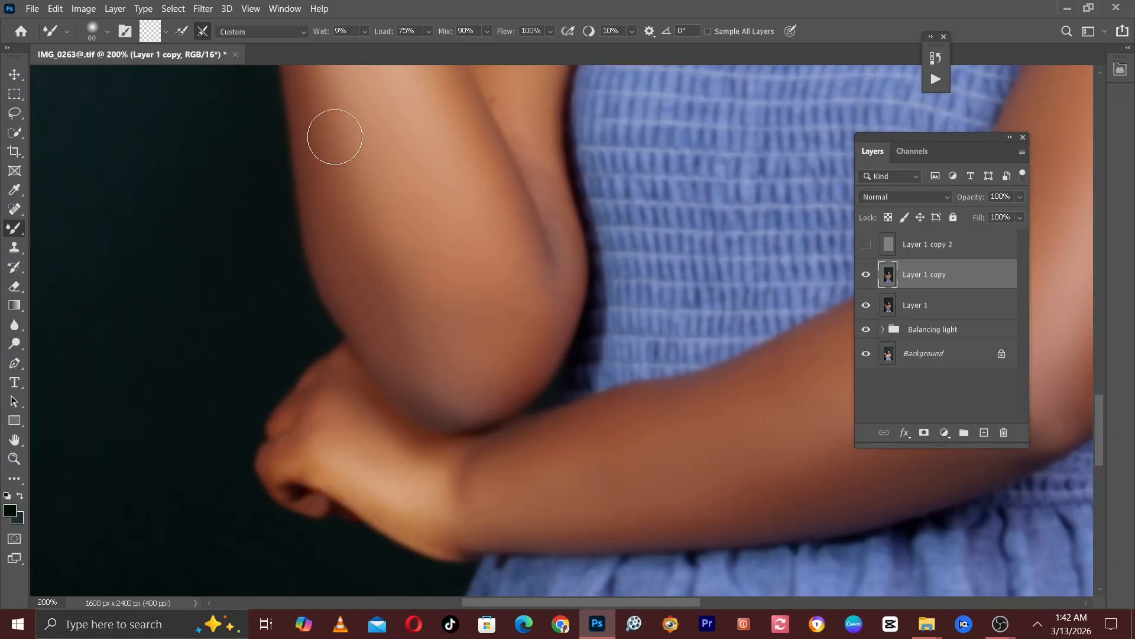
pyautogui.moveTo(528, 339); pyautogui.dragTo(435, 268)
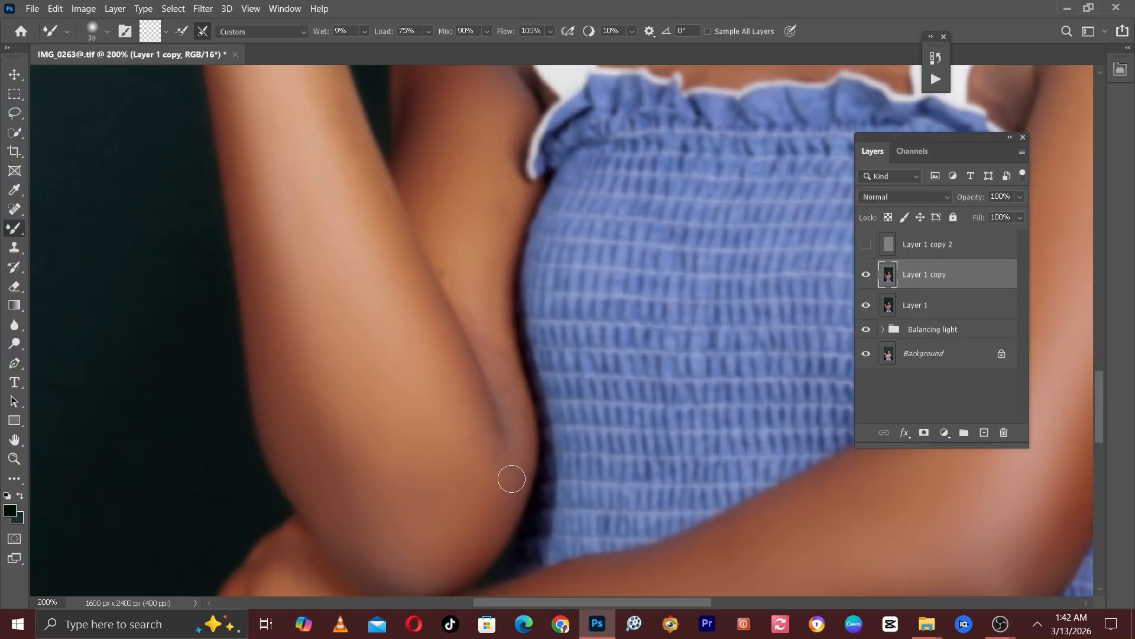
pyautogui.press('[')
# - Blend the raised forearm with the Mixer Brush, using 35 pixels along its edge and 60 pixels across its width
pyautogui.moveTo(385, 218); pyautogui.dragTo(521, 450)
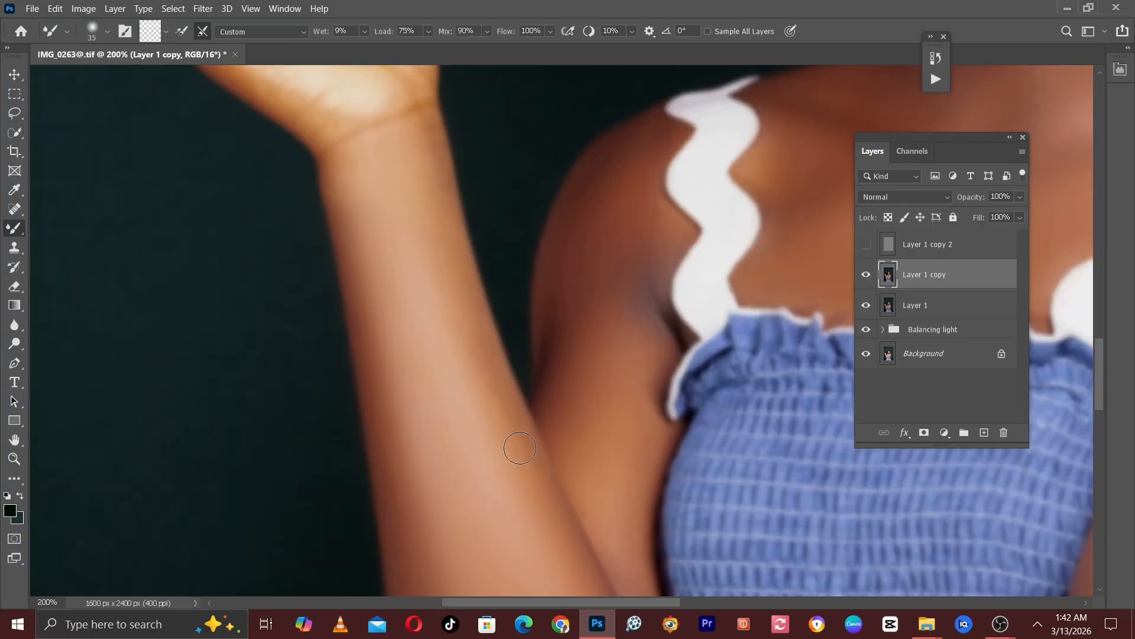
pyautogui.press(']')
pyautogui.press(']')
pyautogui.press(']')
pyautogui.press(']')
pyautogui.moveTo(433, 371); pyautogui.dragTo(433, 242)
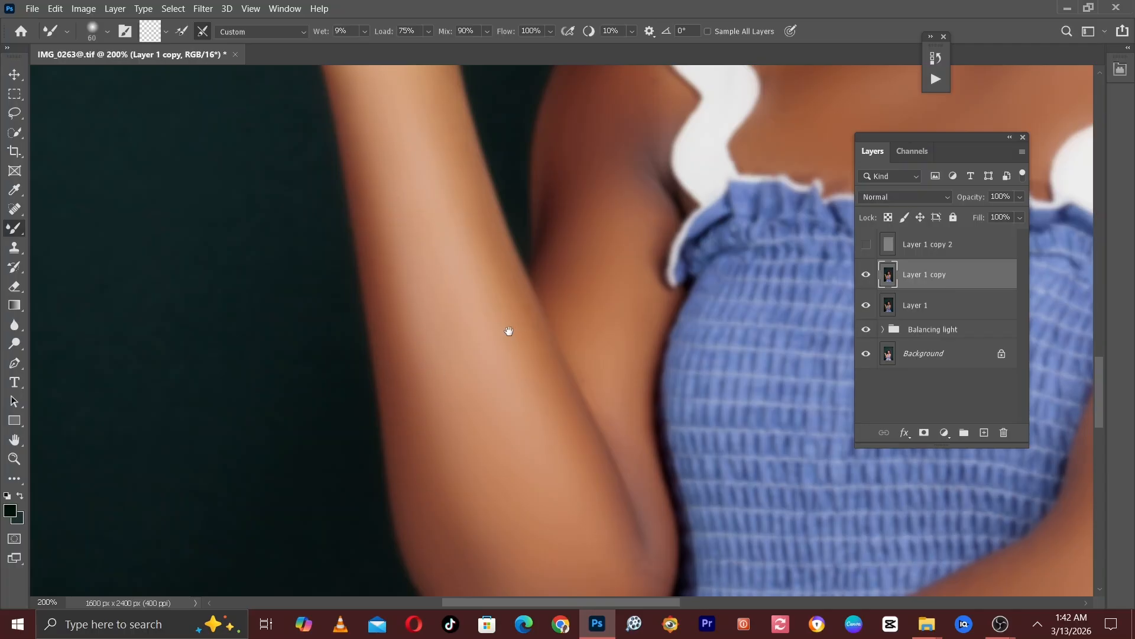
pyautogui.moveTo(509, 332); pyautogui.dragTo(537, 415)
# - Blend the upper part of the raised forearm and the palm with the Mixer Brush, reducing it to 45 pixels for the hand
pyautogui.press('[')
pyautogui.press('[')
pyautogui.moveTo(501, 252)
pyautogui.mouseDown()
pyautogui.moveTo(501, 374)
pyautogui.moveTo(429, 240)
pyautogui.mouseUp()
pyautogui.press(']')
pyautogui.press(']')
pyautogui.moveTo(397, 175); pyautogui.dragTo(501, 524)
pyautogui.press('[')
pyautogui.press('[')
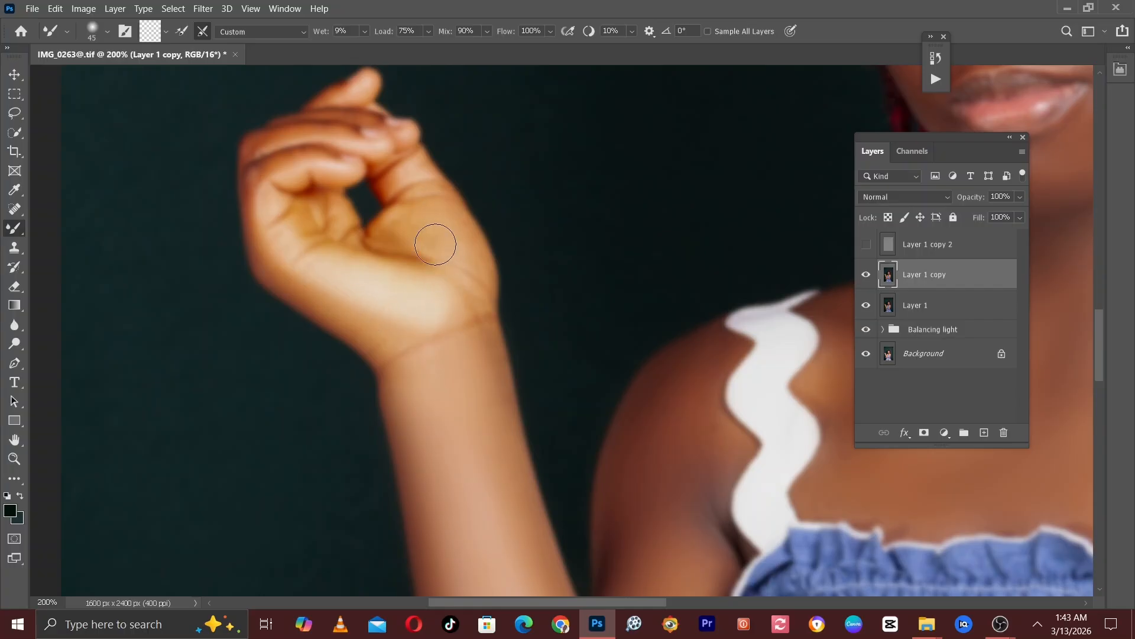
# - Blend the shoulder beside the white strap with a 60-pixel Mixer Brush and reduce the brush to 30 pixels for the face
pyautogui.moveTo(717, 410); pyautogui.dragTo(560, 216)
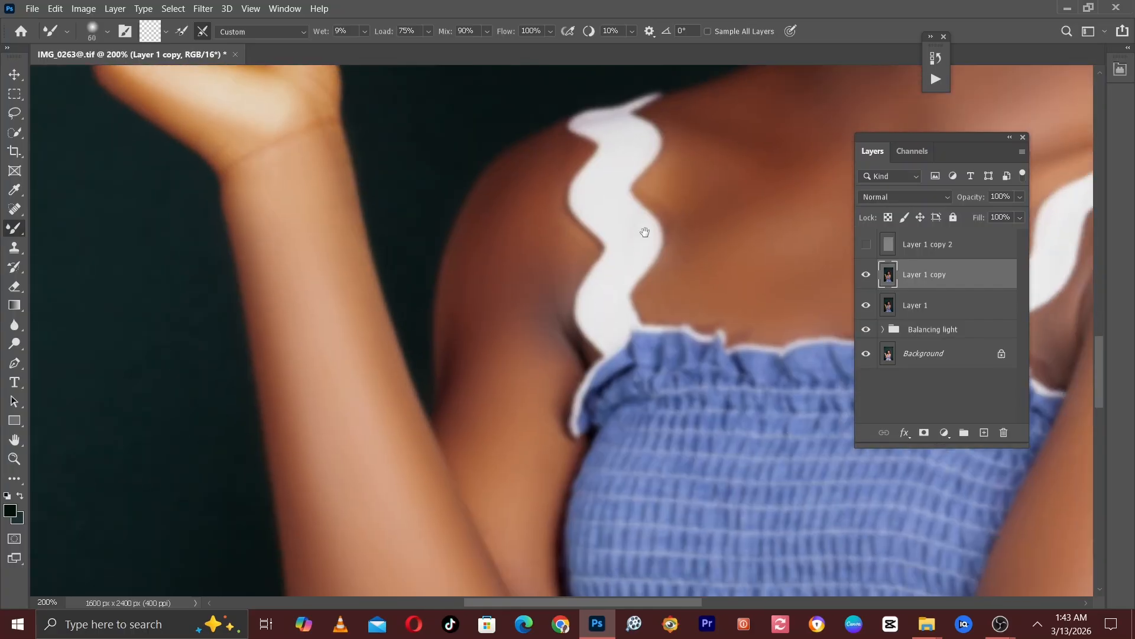
pyautogui.moveTo(714, 255); pyautogui.dragTo(610, 351)
pyautogui.moveTo(766, 84)
pyautogui.mouseDown()
pyautogui.moveTo(549, 382)
pyautogui.moveTo(571, 464)
pyautogui.mouseUp()
pyautogui.press('[')
pyautogui.press('[')
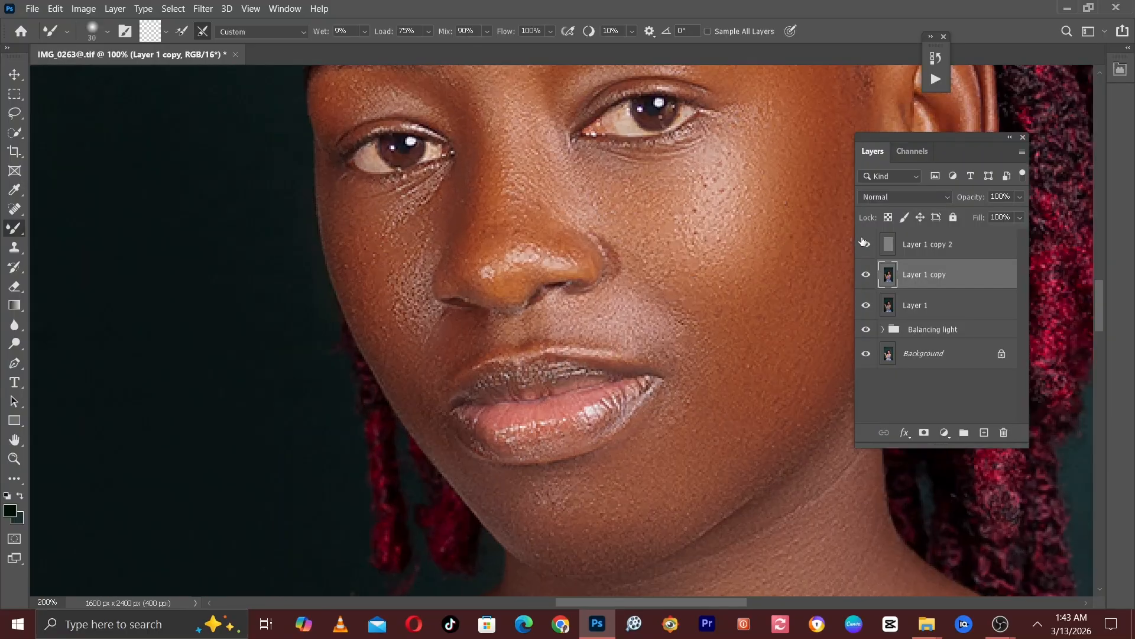
# - Make the Layer 1 copy 2 texture layer visible over the blended skin
pyautogui.hotkey('ctrl', '-')
pyautogui.hotkey('ctrl', '-')
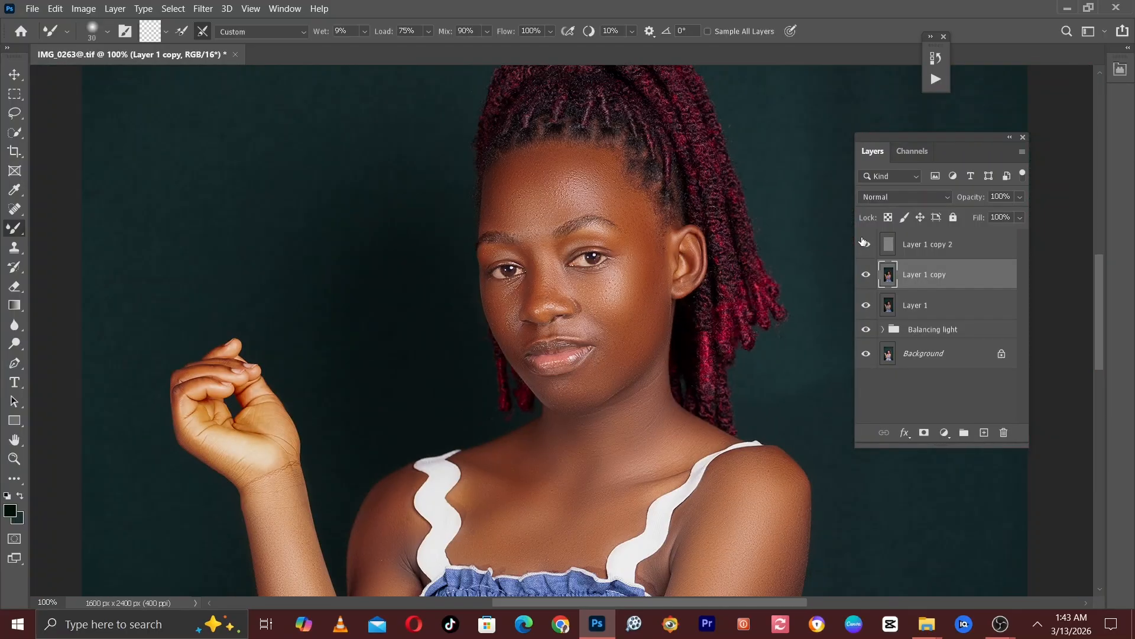
pyautogui.click(866, 243)
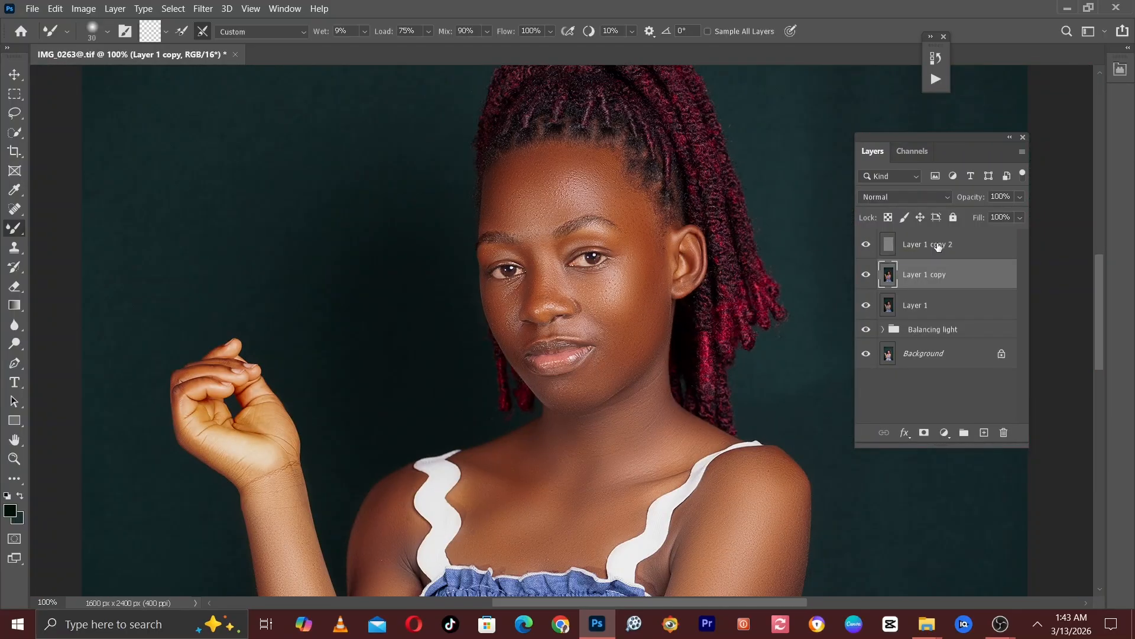
# - Group Layer 1, Layer 1 copy and Layer 1 copy 2 together
pyautogui.click(926, 305)
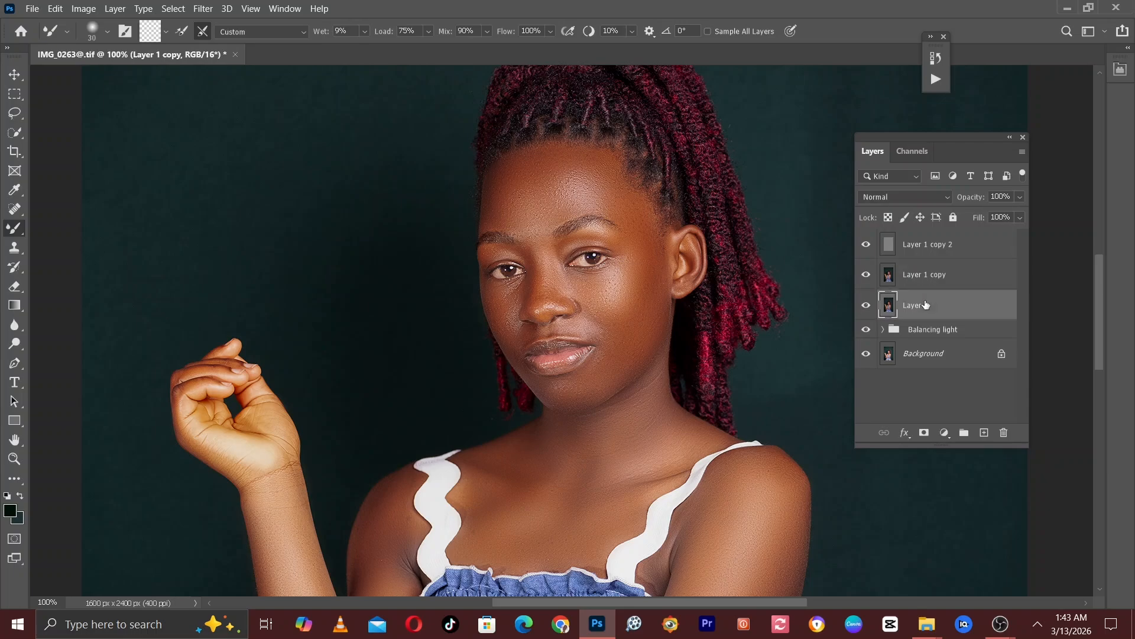
pyautogui.keyDown('shift'); pyautogui.click(934, 253); pyautogui.keyUp('shift')
pyautogui.press('g')
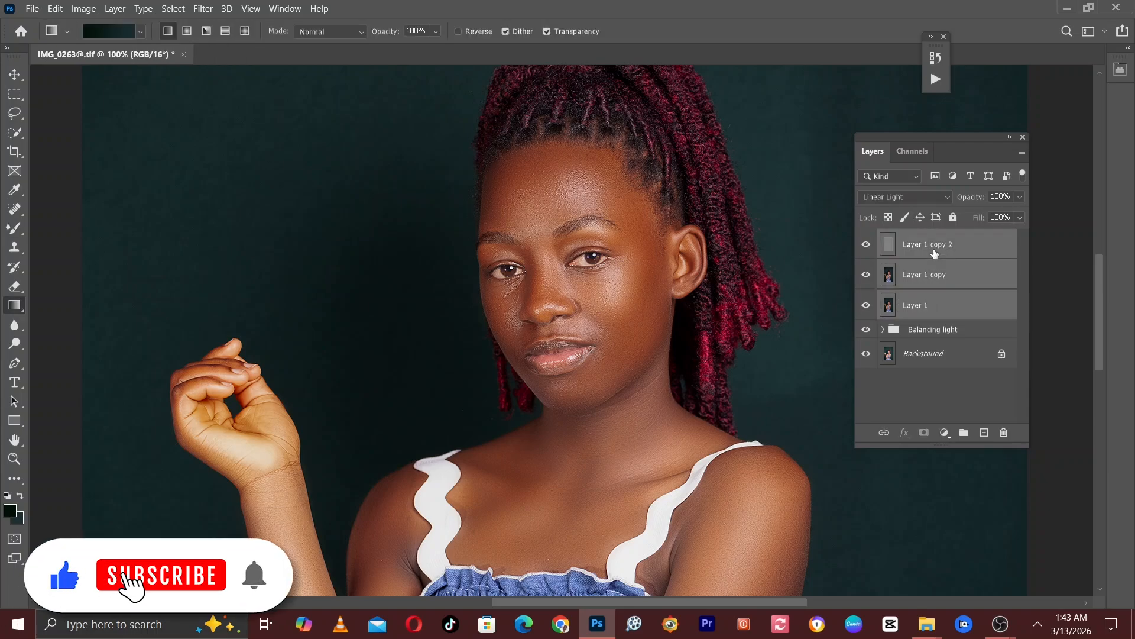
pyautogui.hotkey('ctrl', 'g')
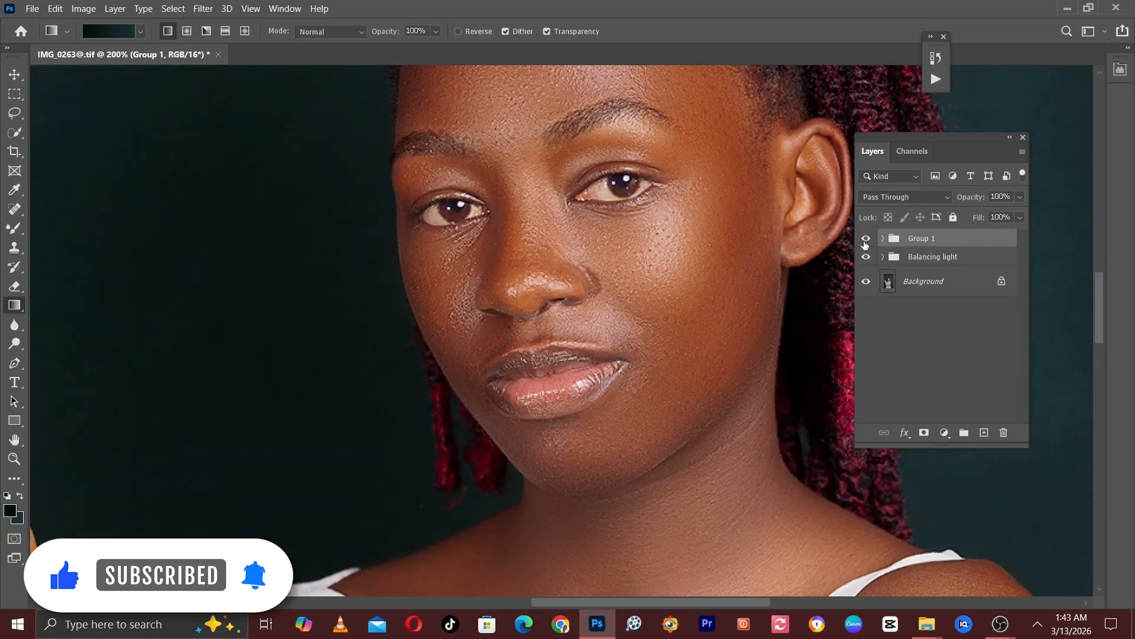
# - Compare the portrait before and after skin smoothing by toggling the visibility of Group 1
pyautogui.click(866, 239)
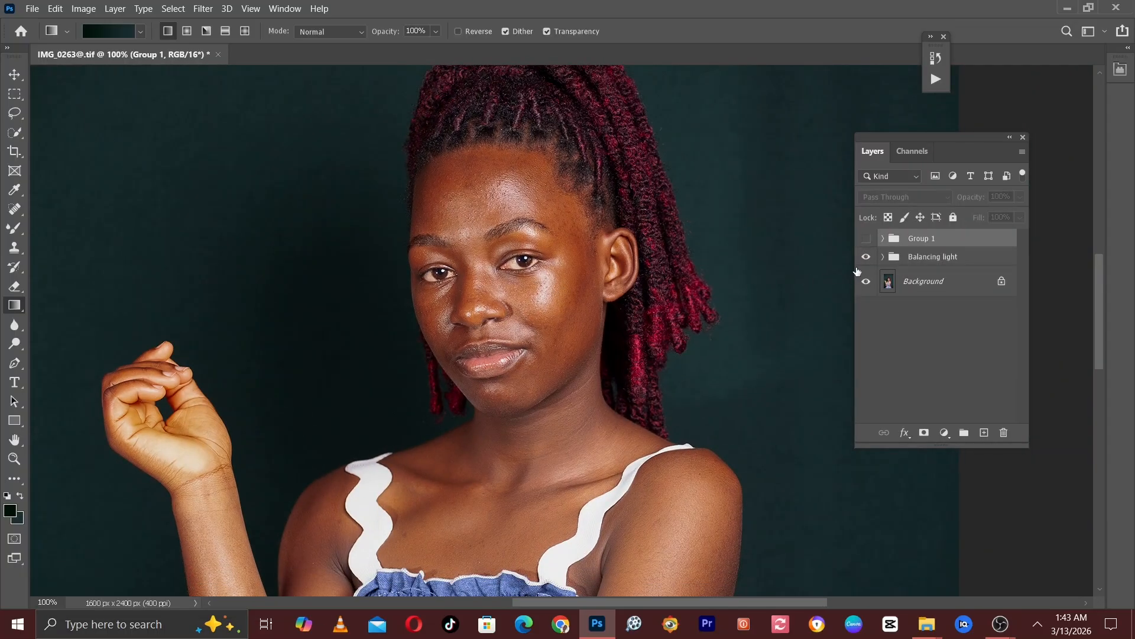
pyautogui.click(867, 239)
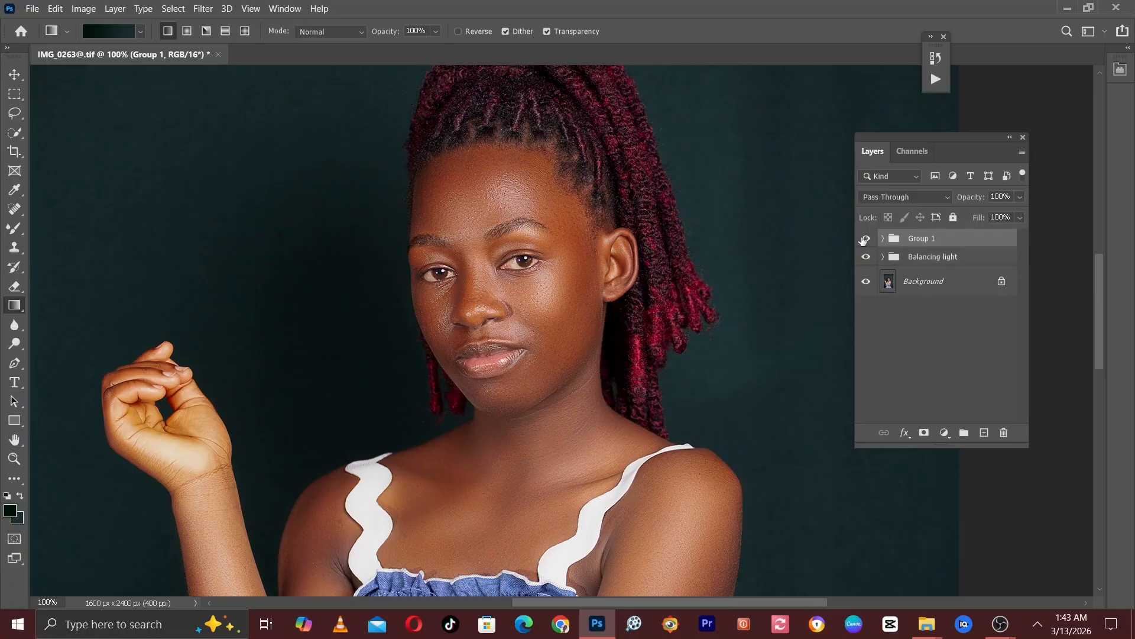
pyautogui.click(864, 239)
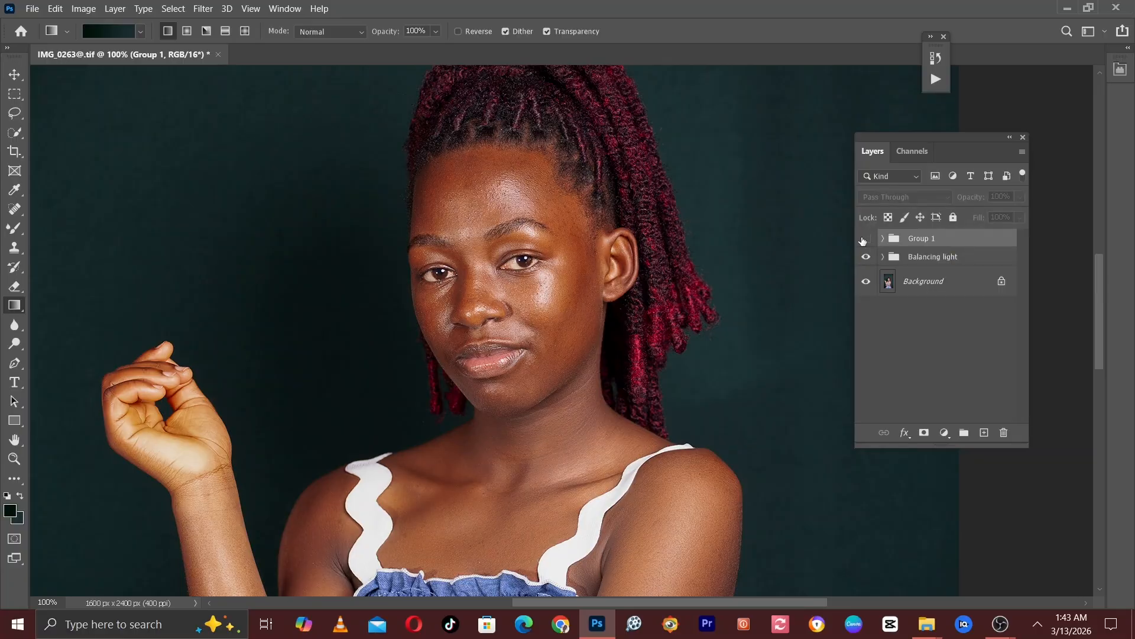
pyautogui.click(864, 239)
pyautogui.hotkey('ctrl', '-')
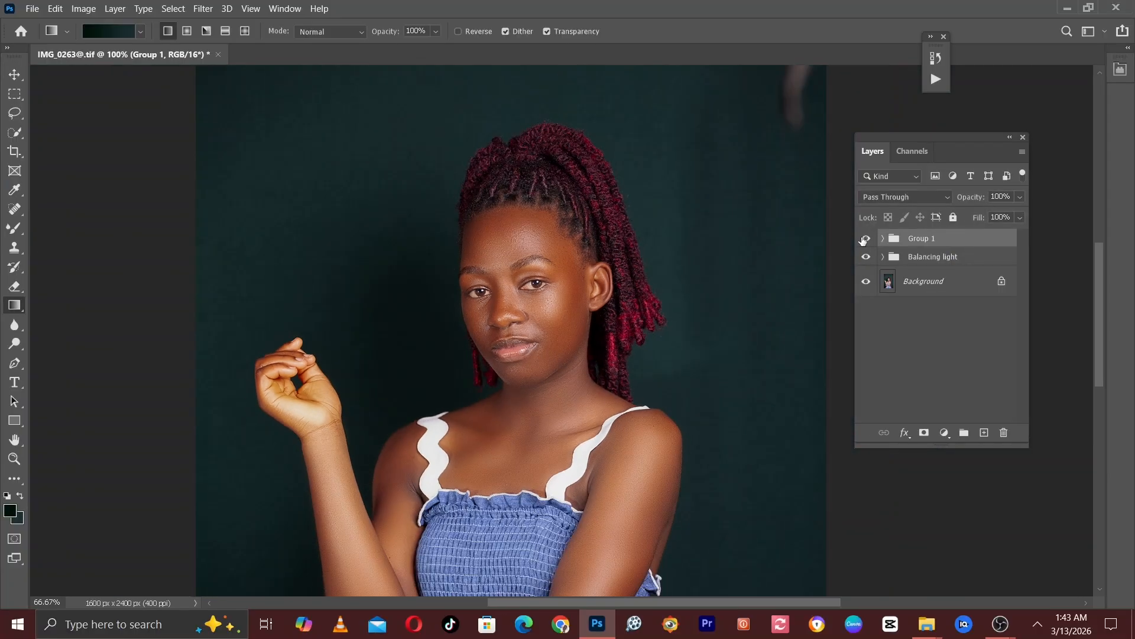
pyautogui.hotkey('ctrl', '-')
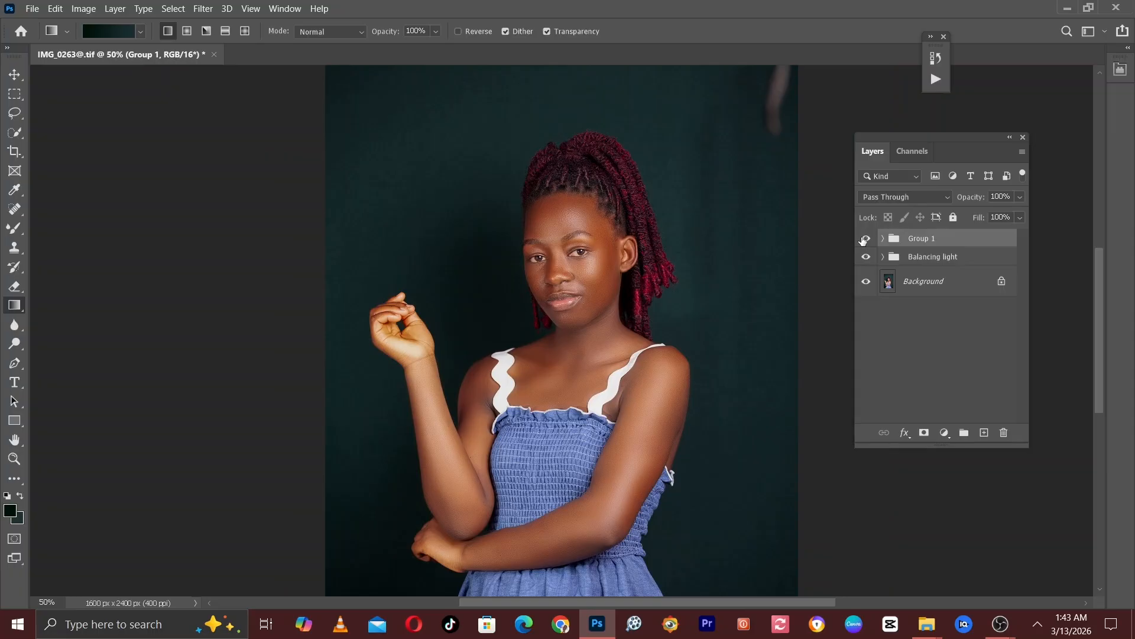
pyautogui.click(864, 239)
pyautogui.click(865, 239)
# - Stamp all visible layers into a new top layer and set its blend mode to Color
pyautogui.hotkey('ctrl', 'shift', 'alt', 'e')
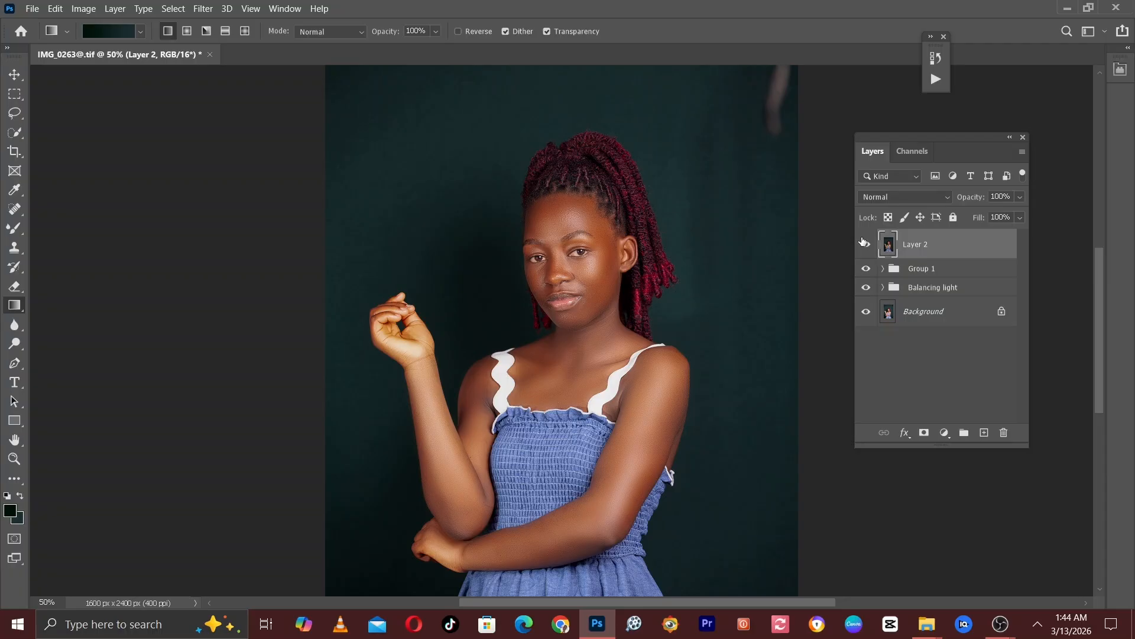
pyautogui.hotkey('ctrl', '+')
pyautogui.hotkey('ctrl', '+')
pyautogui.hotkey('ctrl', '+')
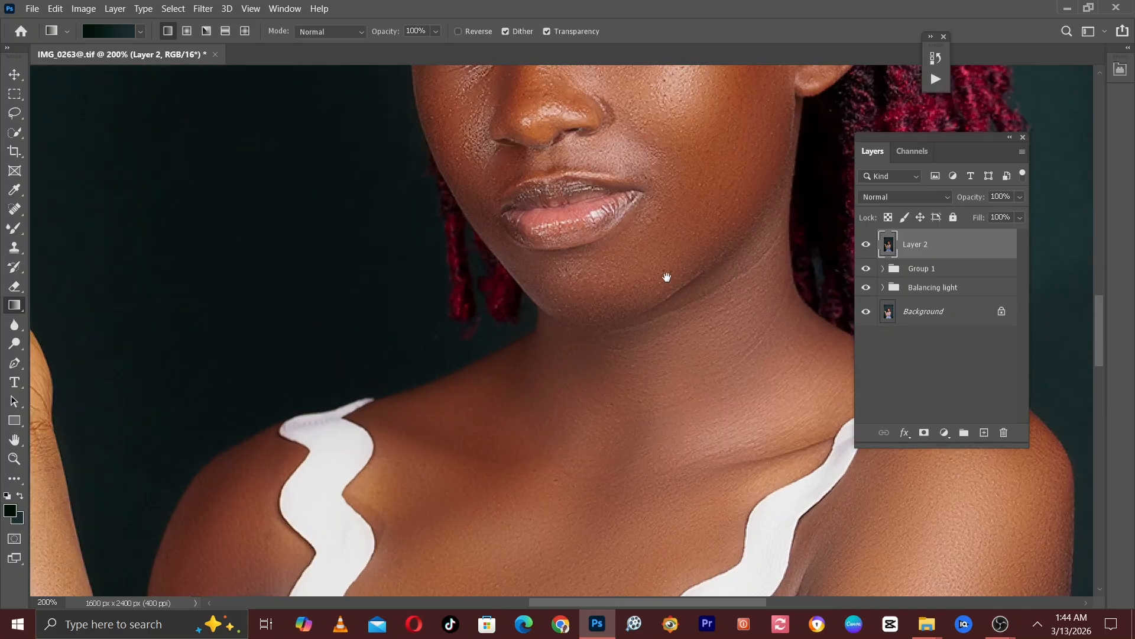
pyautogui.moveTo(666, 278); pyautogui.dragTo(651, 397)
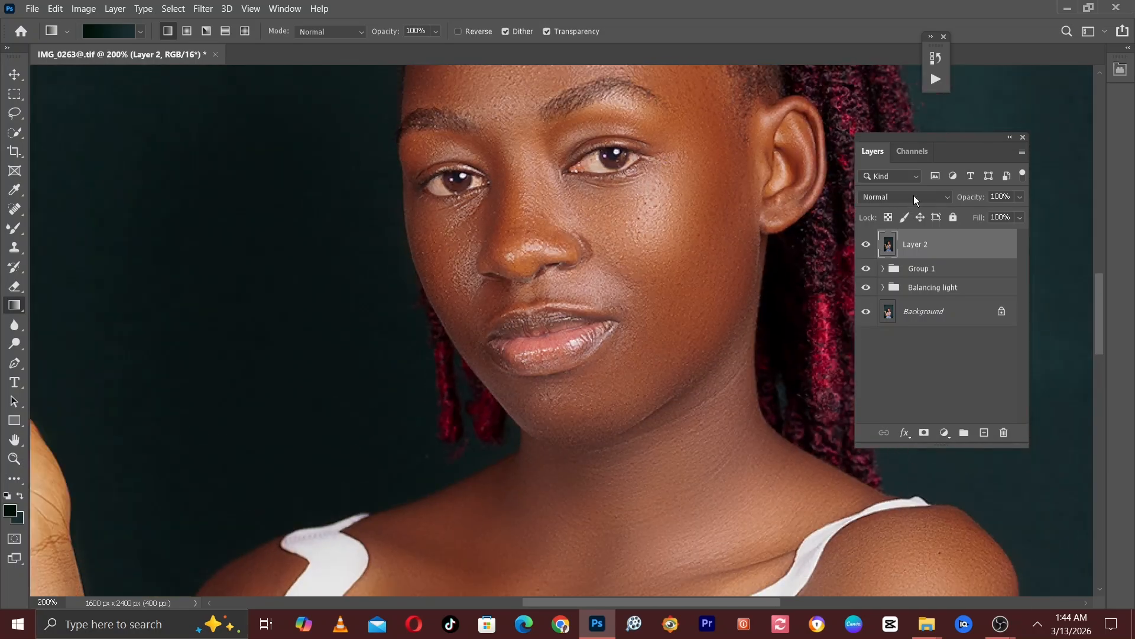
pyautogui.hotkey('ctrl', '-')
pyautogui.click(914, 197)
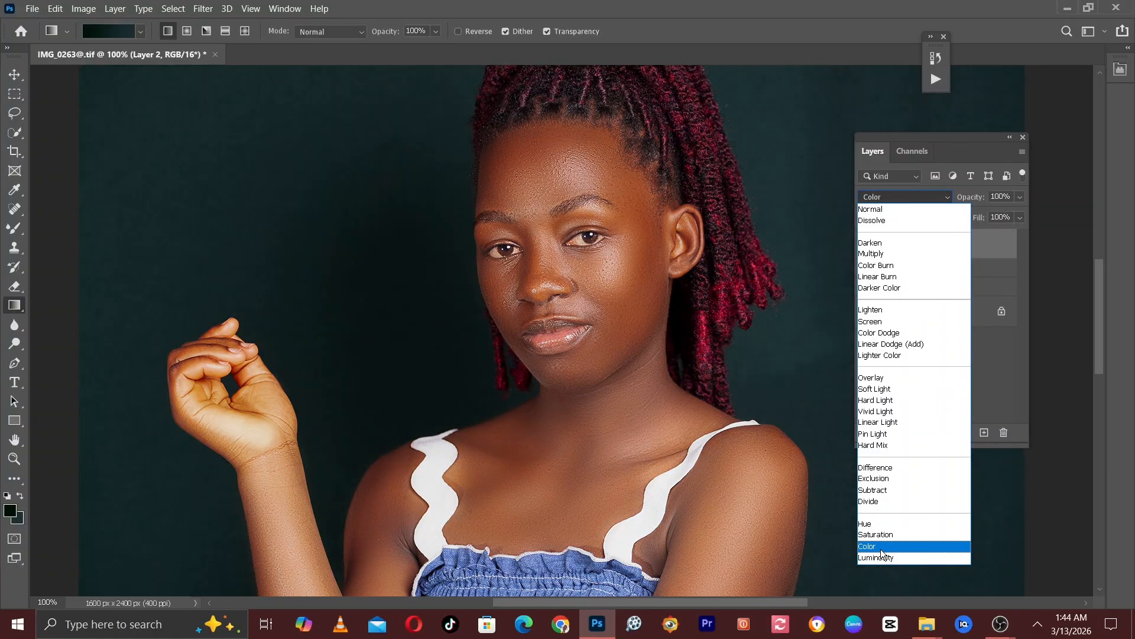
pyautogui.click(880, 547)
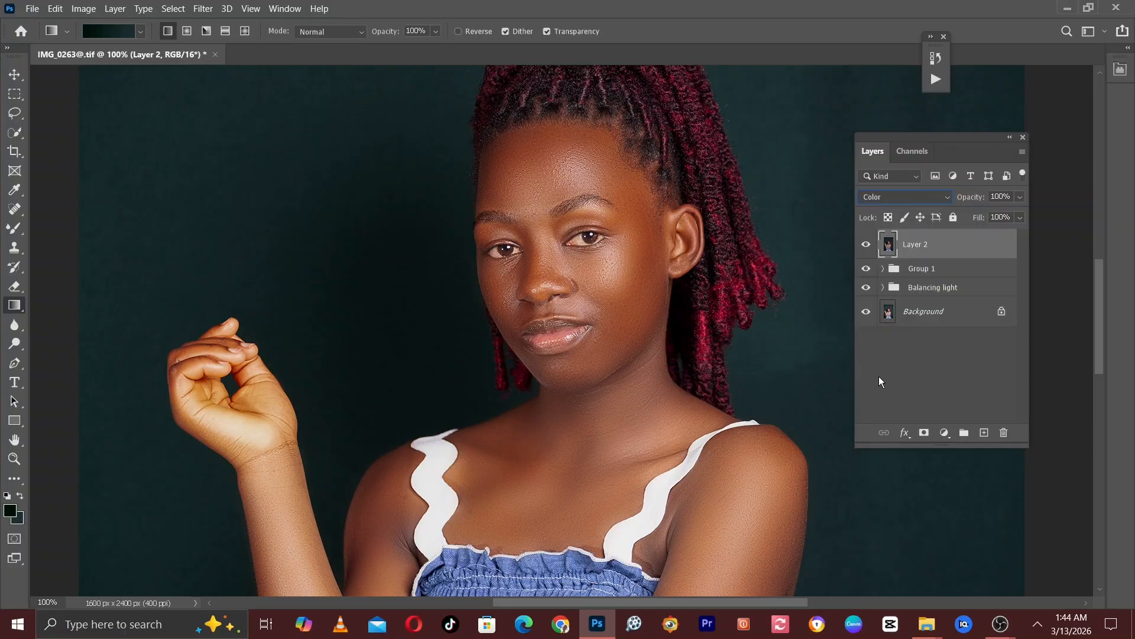
pyautogui.hotkey('ctrl', '-')
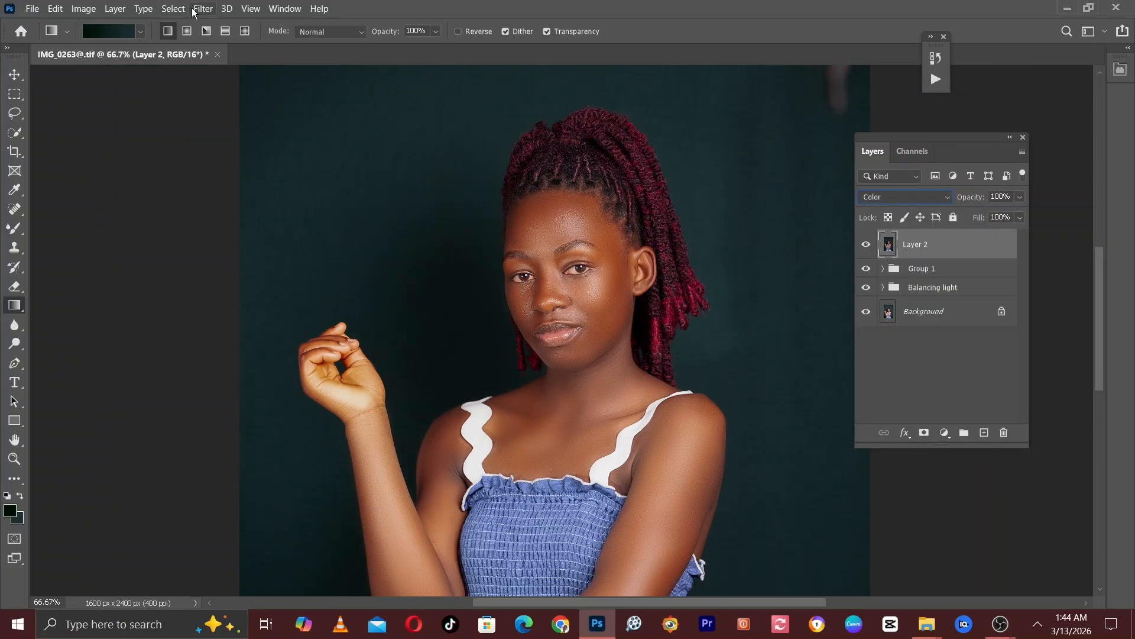
# - Select the subject of the portrait automatically with the Subject selection command
pyautogui.click(183, 11)
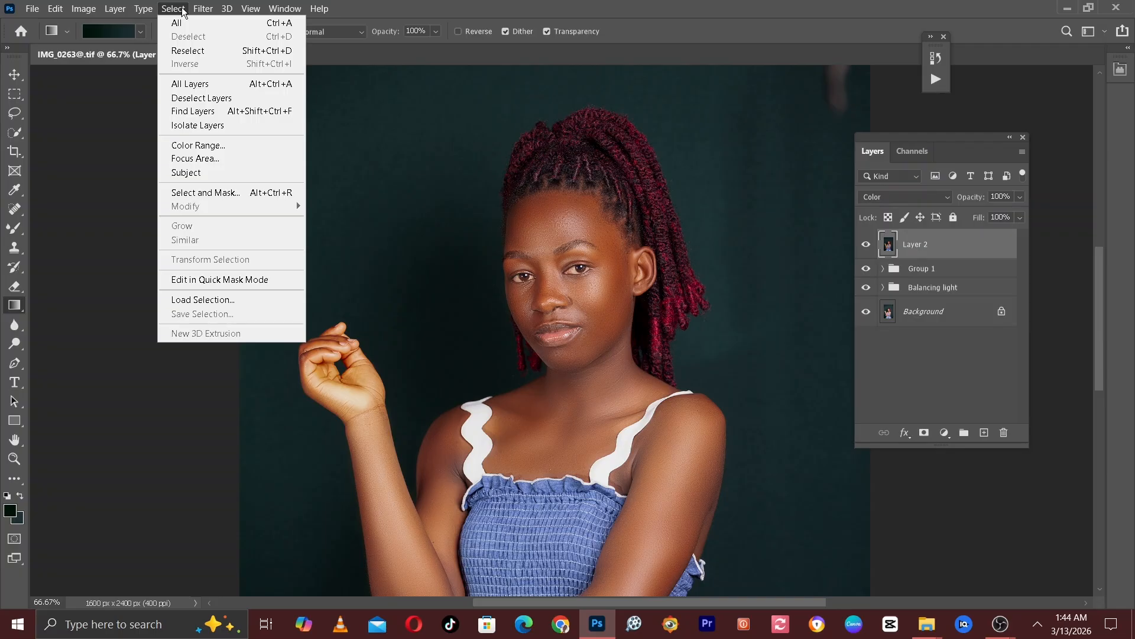
pyautogui.click(200, 172)
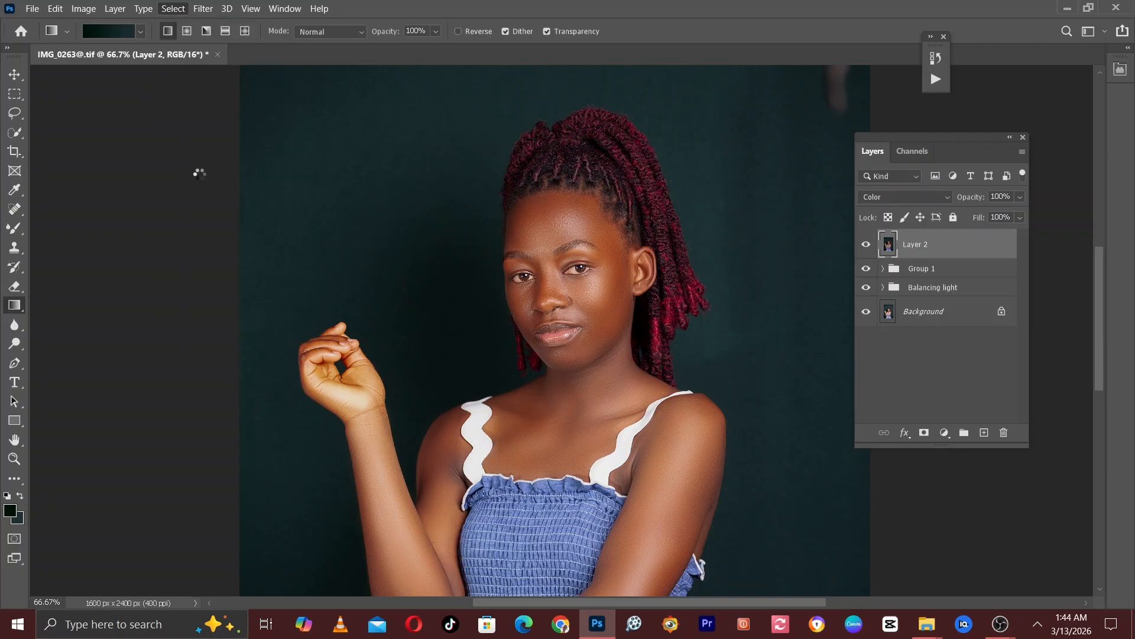
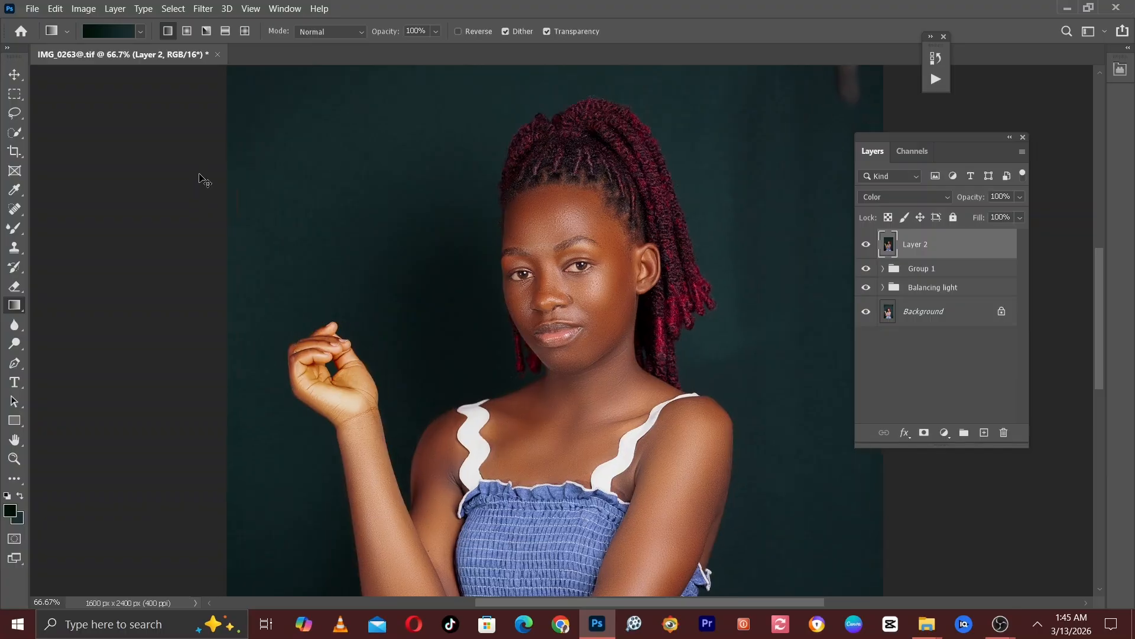
# - Examine the subject selection's outline around the face, braids, shoulders and raised hand
pyautogui.hotkey('ctrl', '+')
pyautogui.hotkey('ctrl', '+')
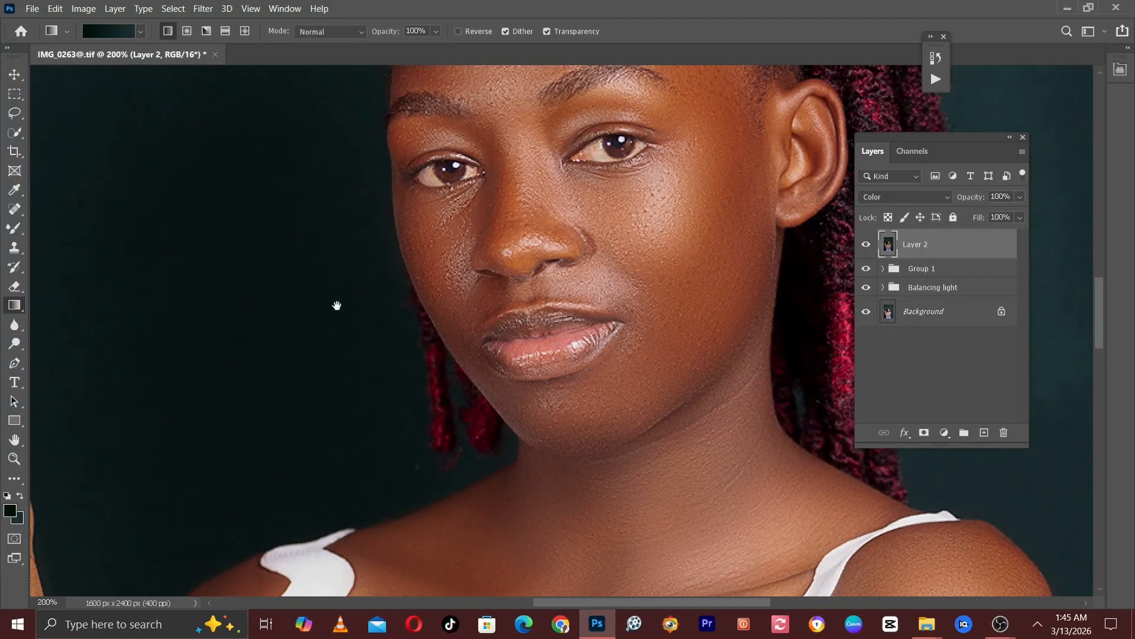
pyautogui.moveTo(336, 305); pyautogui.dragTo(297, 331)
pyautogui.moveTo(495, 299); pyautogui.dragTo(250, 295)
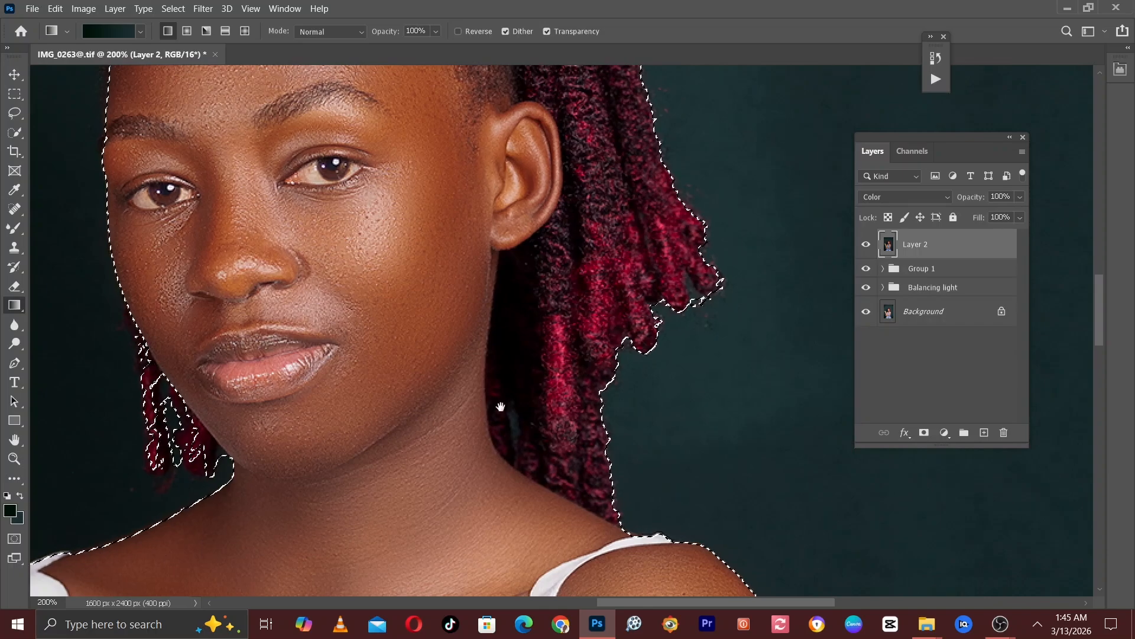
pyautogui.hotkey('ctrl', '-')
pyautogui.hotkey('ctrl', '-')
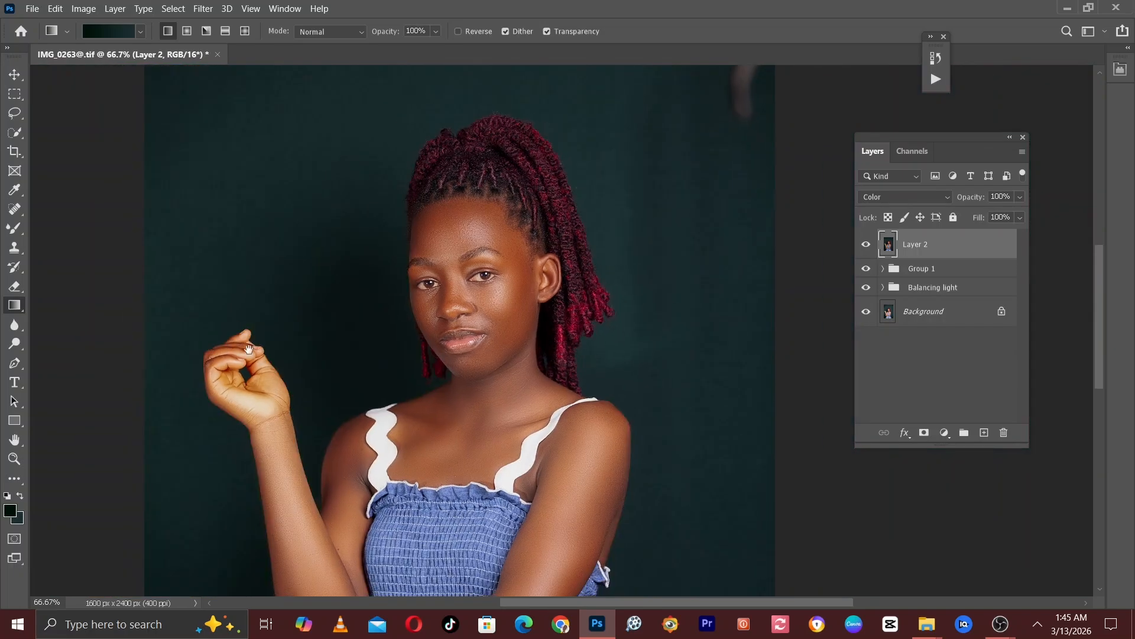
pyautogui.hotkey('ctrl', '+')
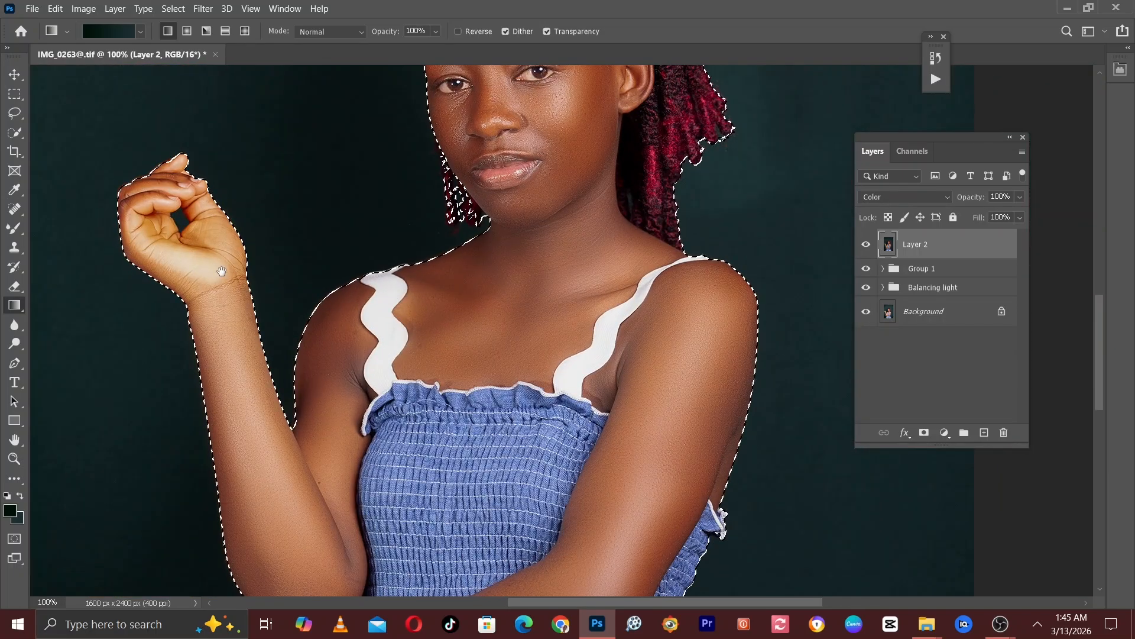
pyautogui.moveTo(237, 278); pyautogui.dragTo(372, 335)
pyautogui.hotkey('ctrl', '+')
pyautogui.hotkey('ctrl', '+')
pyautogui.moveTo(554, 180); pyautogui.dragTo(222, 518)
pyautogui.hotkey('ctrl', '-')
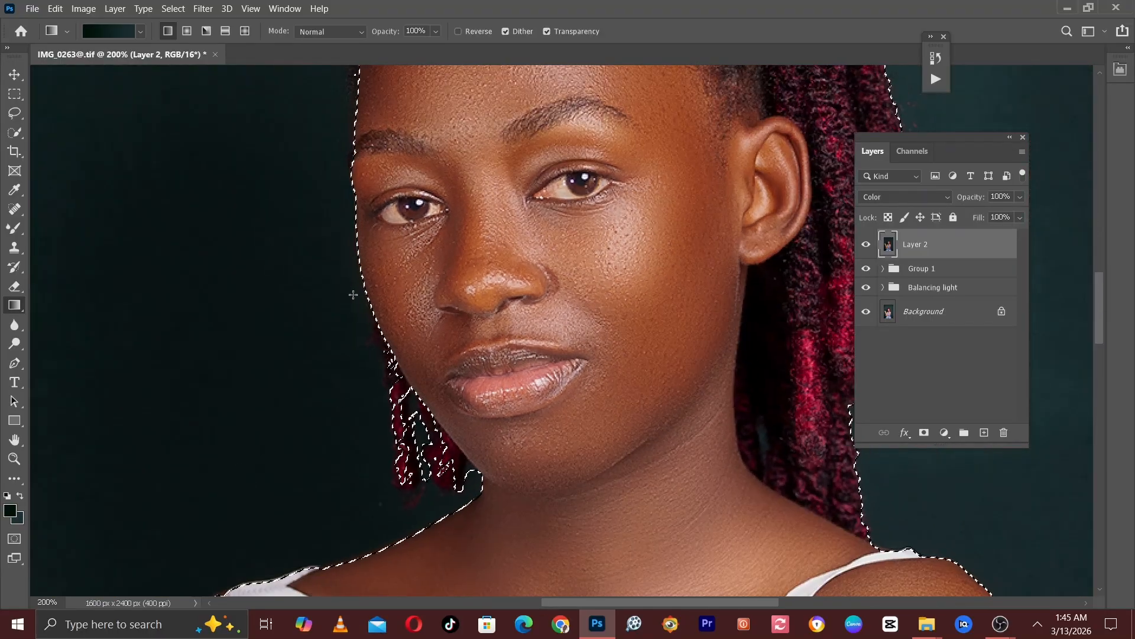
# - Sample a warm brown skin tone from the upper arm near the shoulder with the Eyedropper tool as foreground color
pyautogui.click(19, 193)
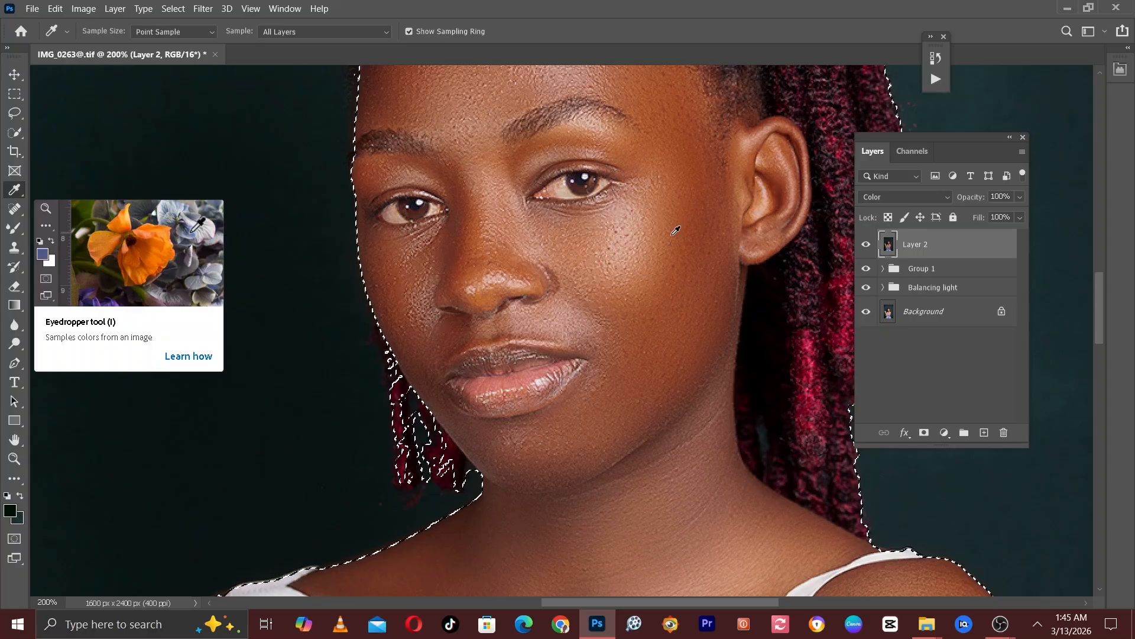
pyautogui.hotkey('ctrl', 'd')
pyautogui.moveTo(656, 285); pyautogui.dragTo(648, 340)
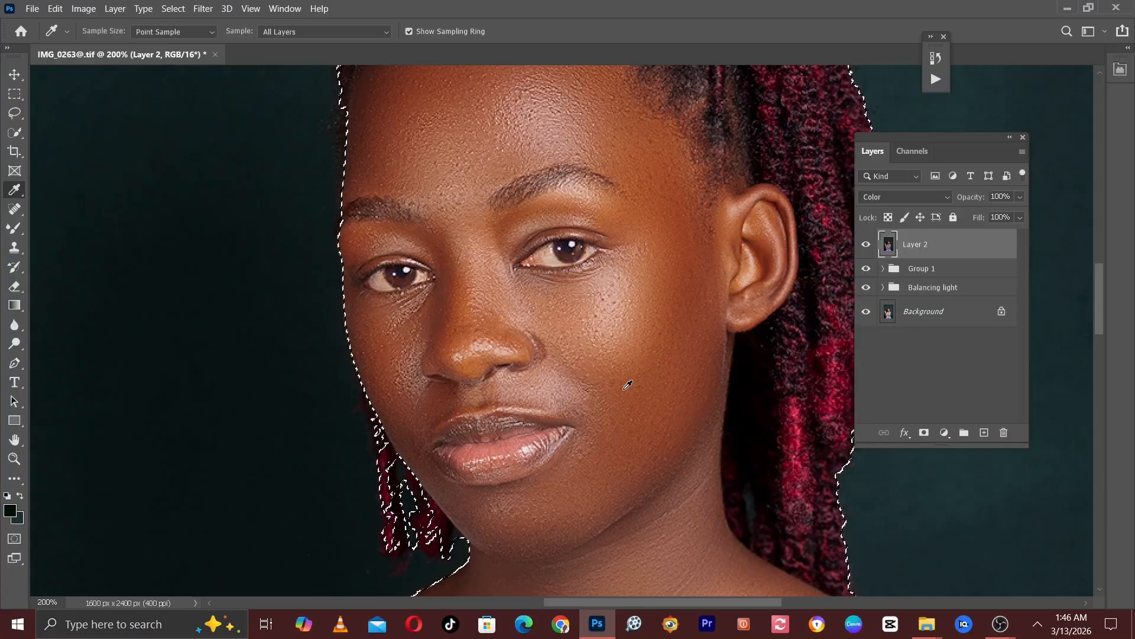
pyautogui.hotkey('ctrl', 'd')
pyautogui.moveTo(625, 438); pyautogui.dragTo(664, 337)
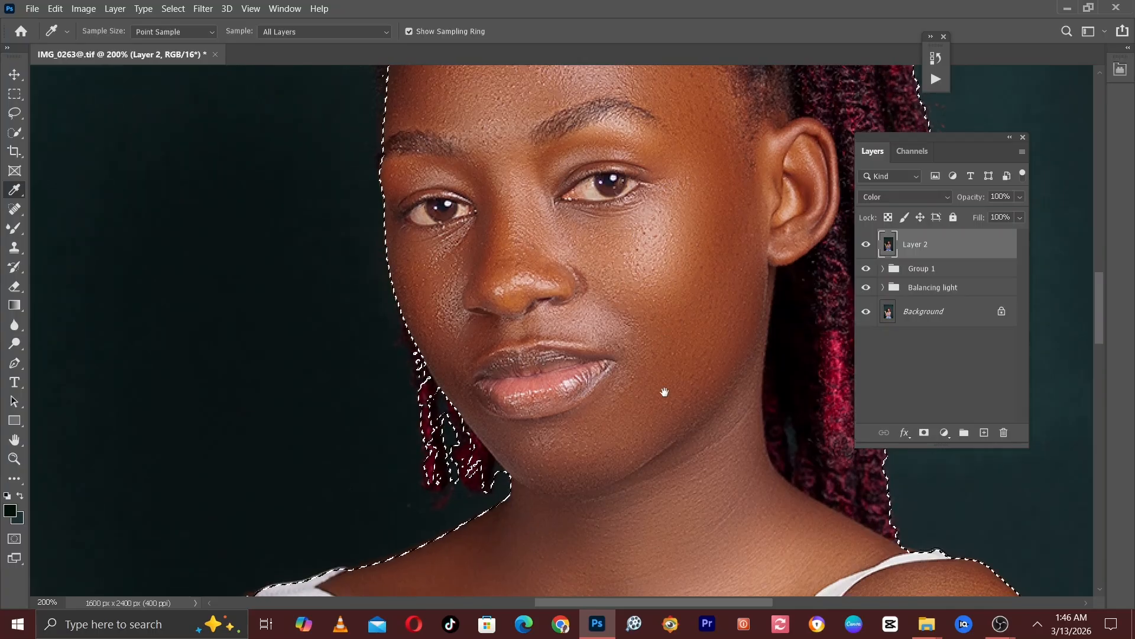
pyautogui.moveTo(664, 393); pyautogui.dragTo(551, 442)
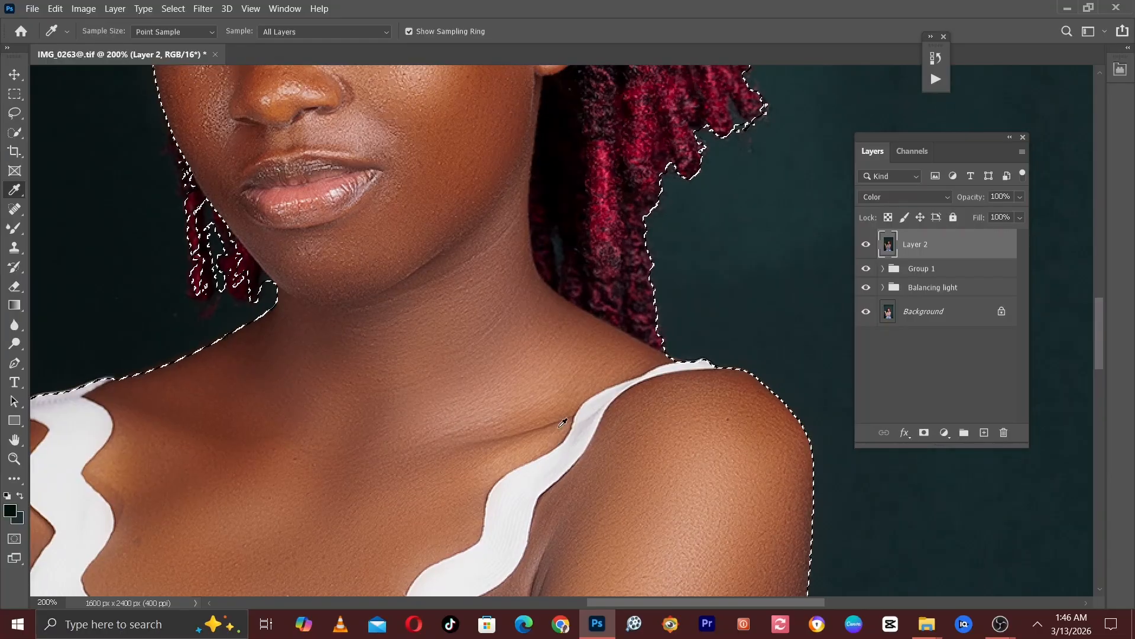
pyautogui.moveTo(629, 426); pyautogui.dragTo(614, 268)
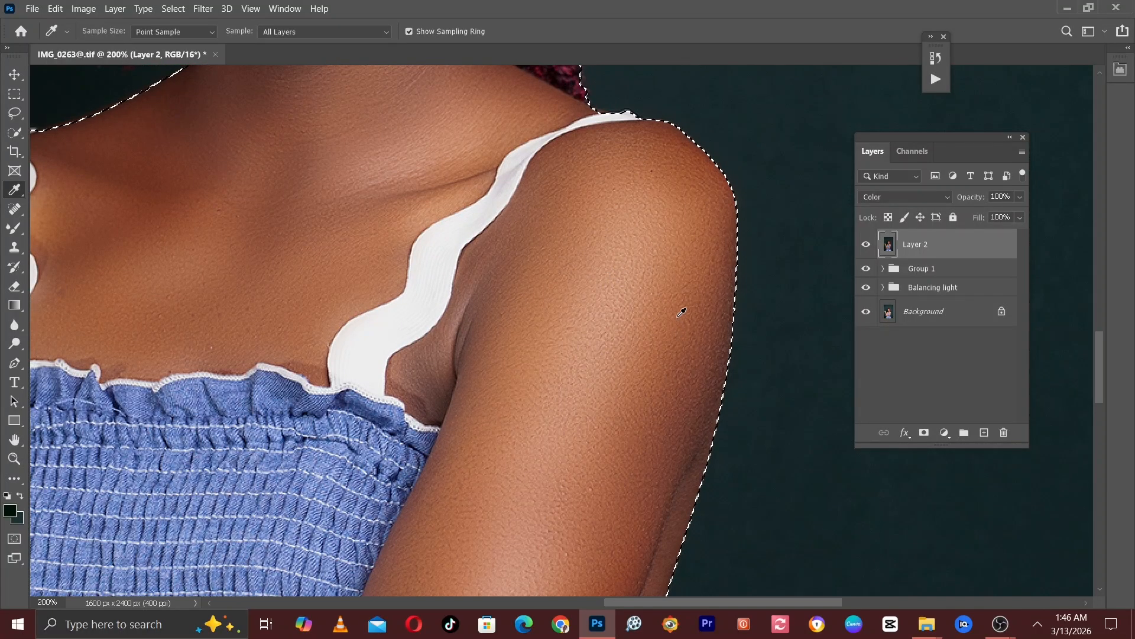
pyautogui.click(706, 244)
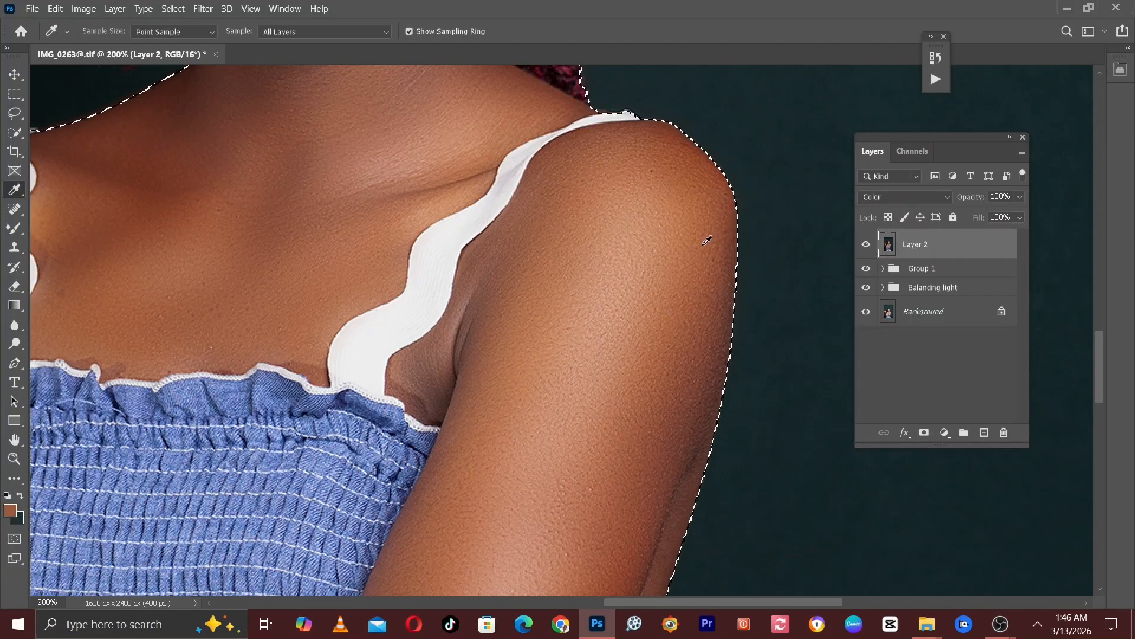
pyautogui.moveTo(275, 152); pyautogui.dragTo(258, 178)
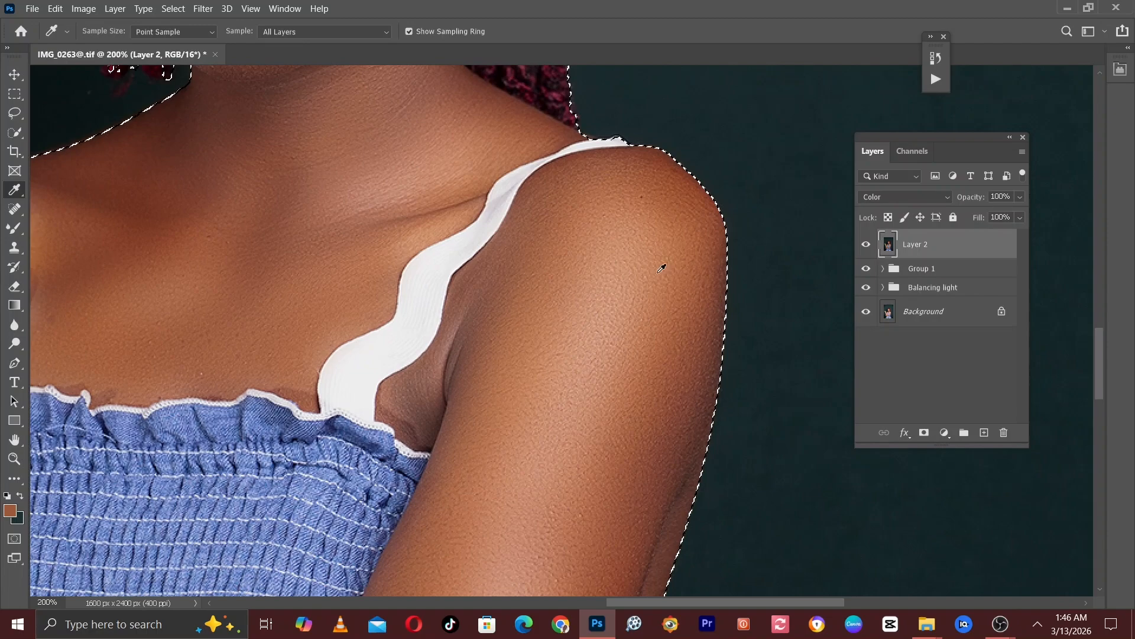
pyautogui.click(692, 274)
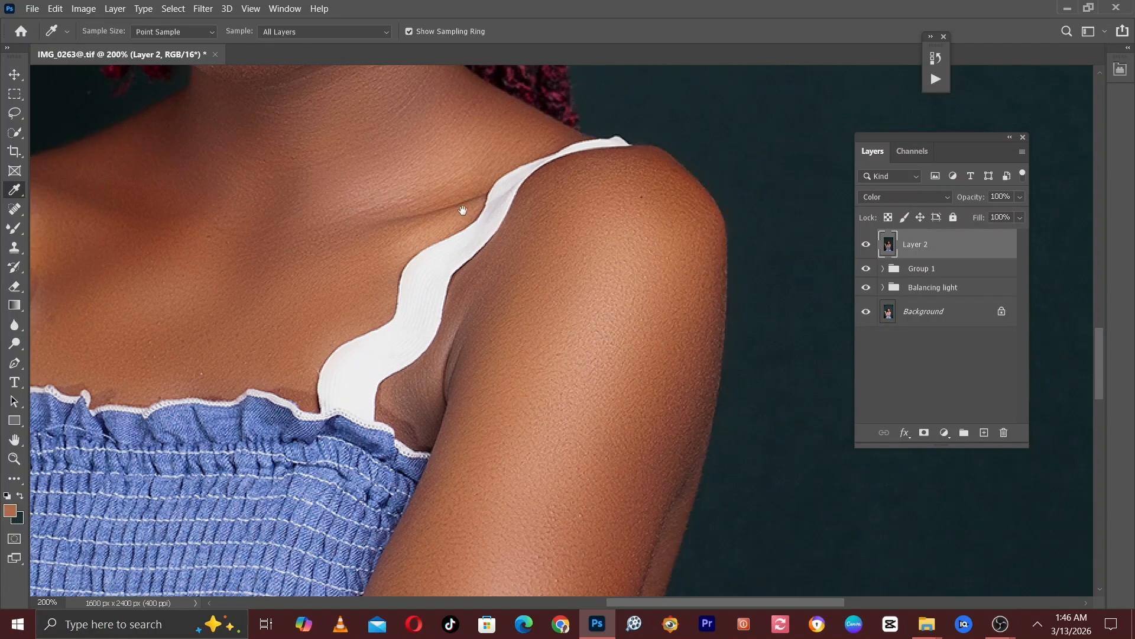
# - Set up the Brush tool with the Soft Round tip, 100% opacity and 100% flow
pyautogui.moveTo(463, 210); pyautogui.dragTo(633, 456)
pyautogui.moveTo(514, 260); pyautogui.dragTo(581, 474)
pyautogui.moveTo(559, 376); pyautogui.dragTo(555, 430)
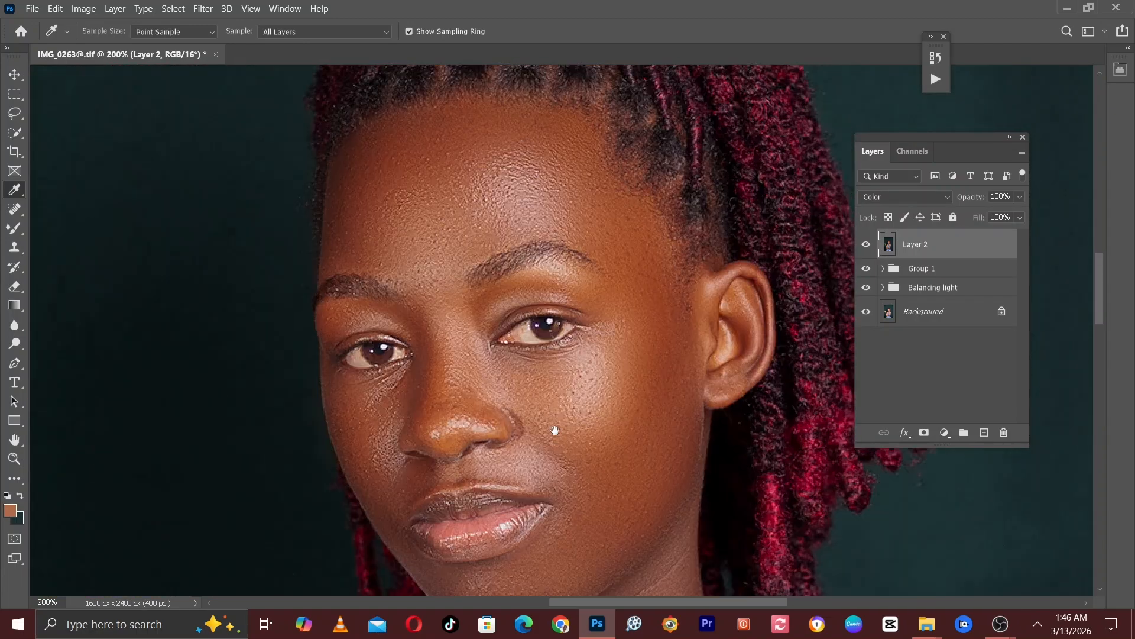
pyautogui.moveTo(545, 302); pyautogui.dragTo(429, 228)
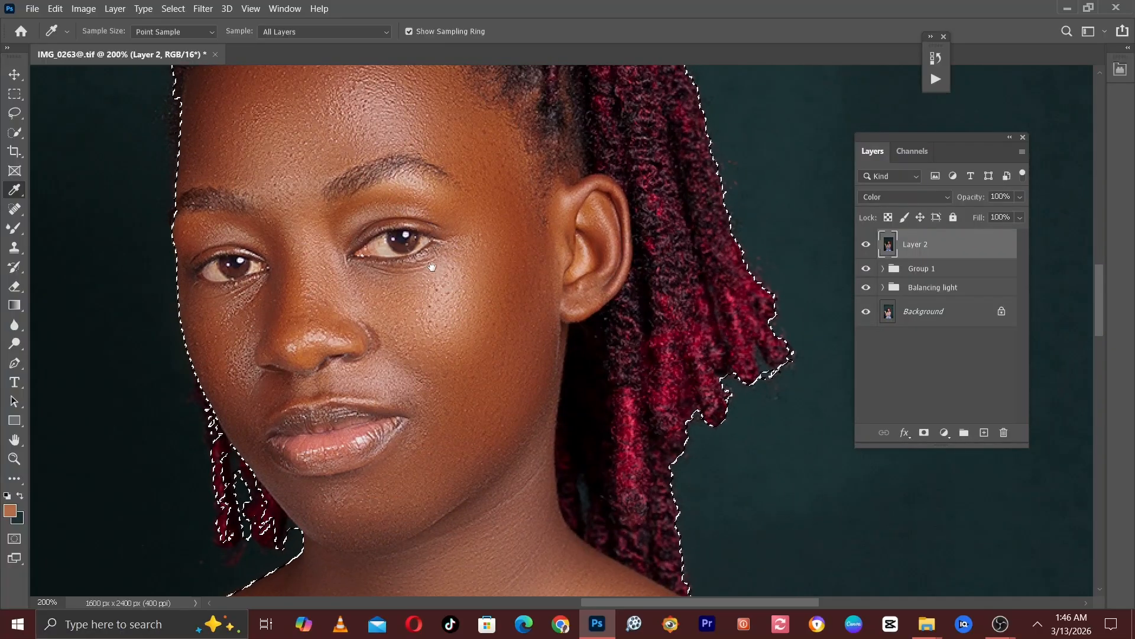
pyautogui.moveTo(431, 401); pyautogui.dragTo(530, 362)
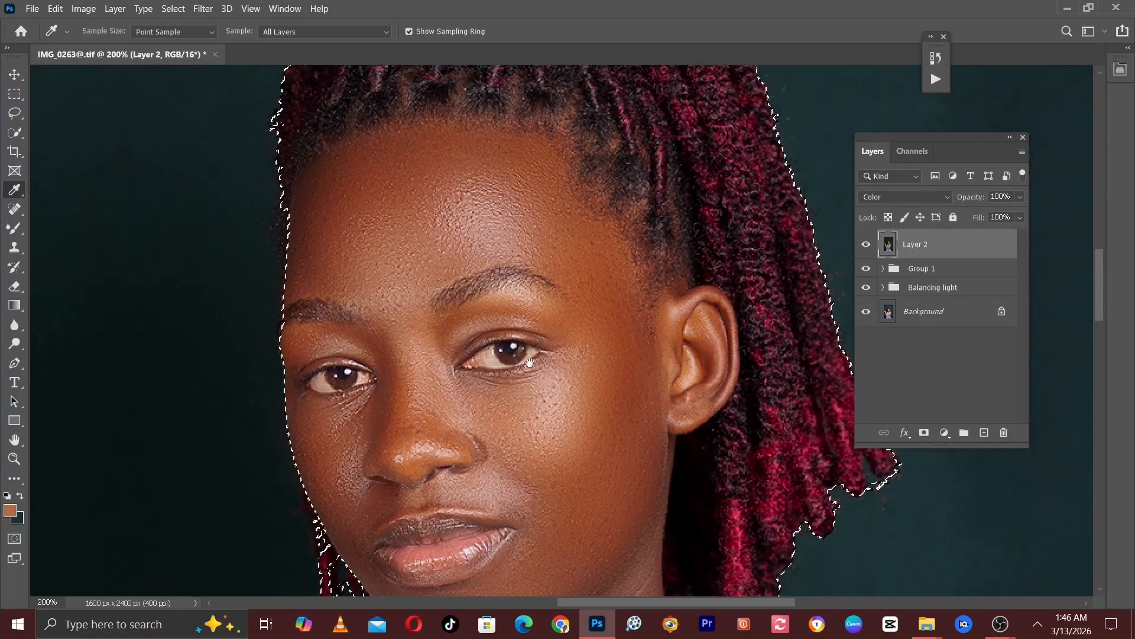
pyautogui.click(15, 231)
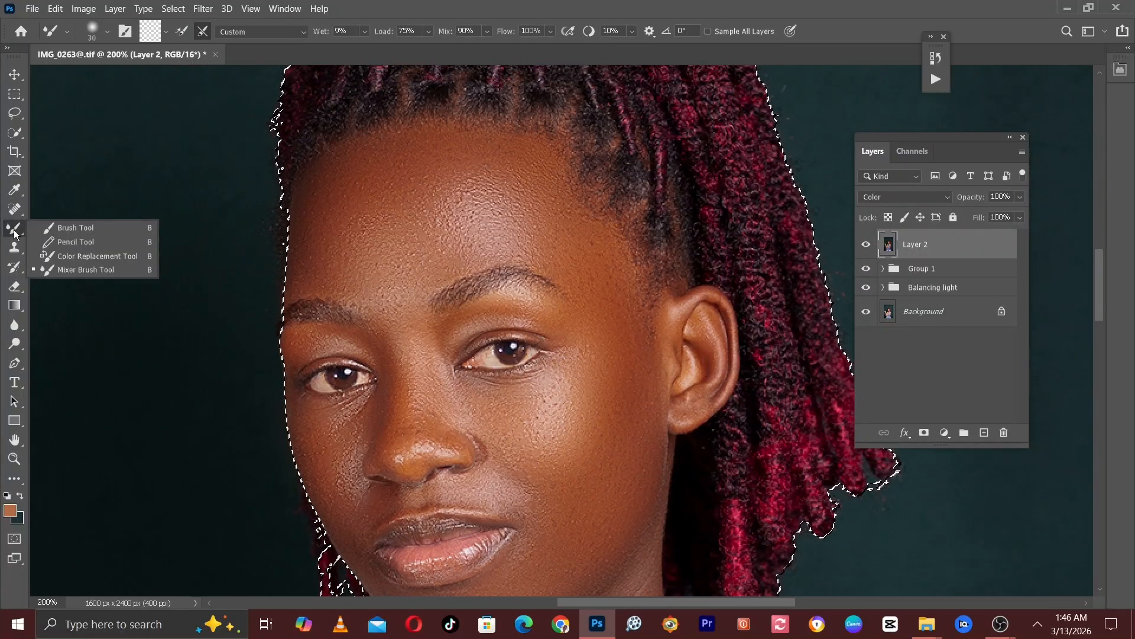
pyautogui.click(53, 227)
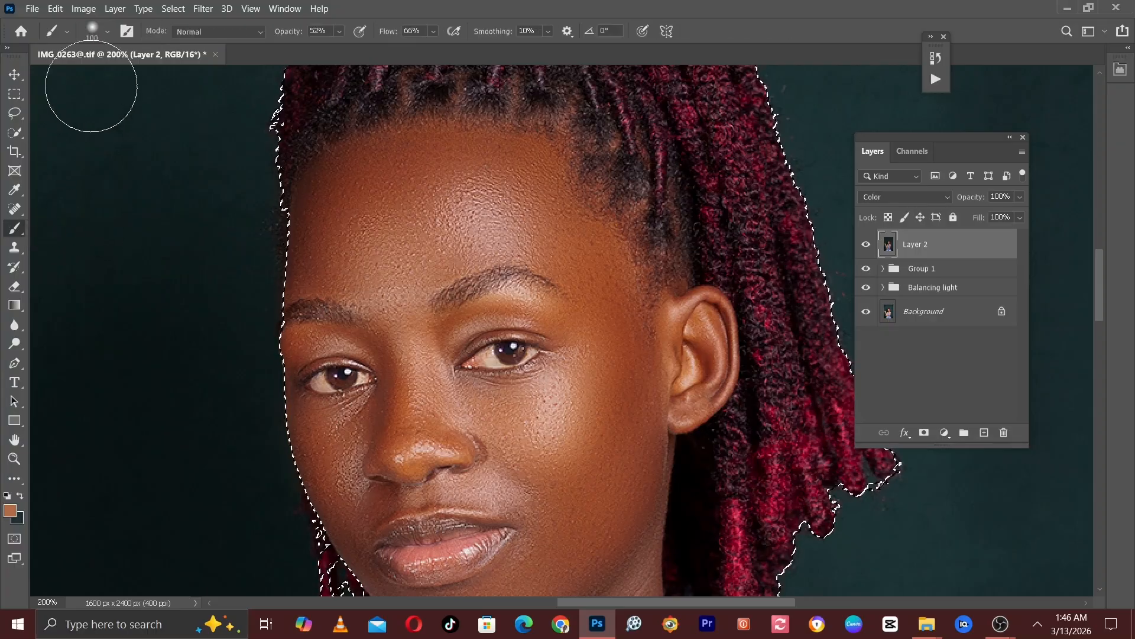
pyautogui.click(107, 34)
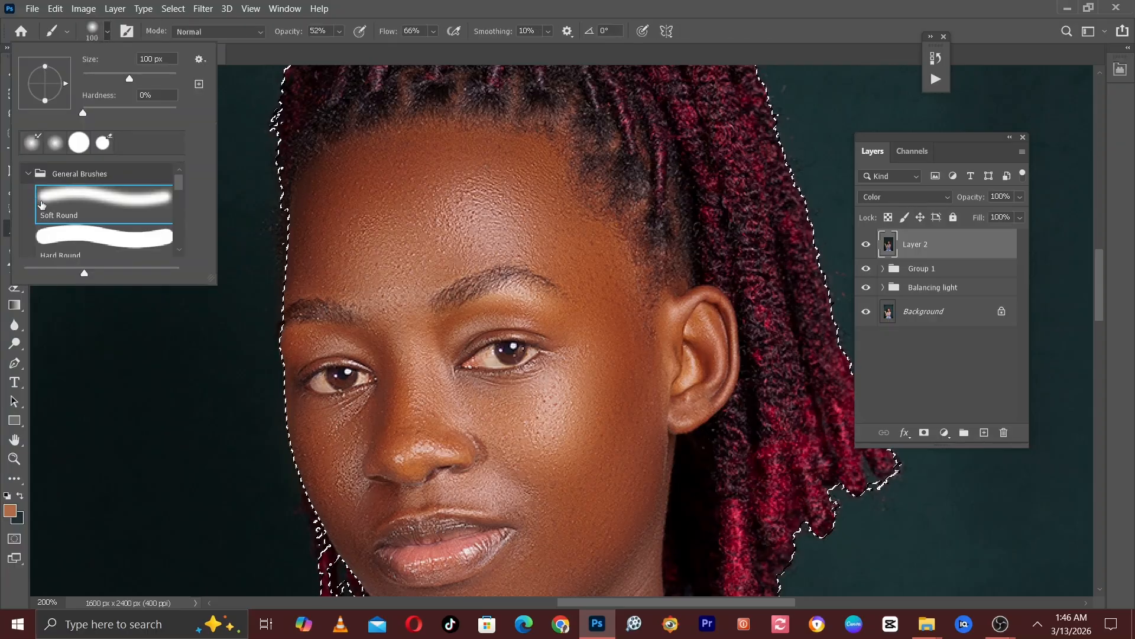
pyautogui.doubleClick(69, 201)
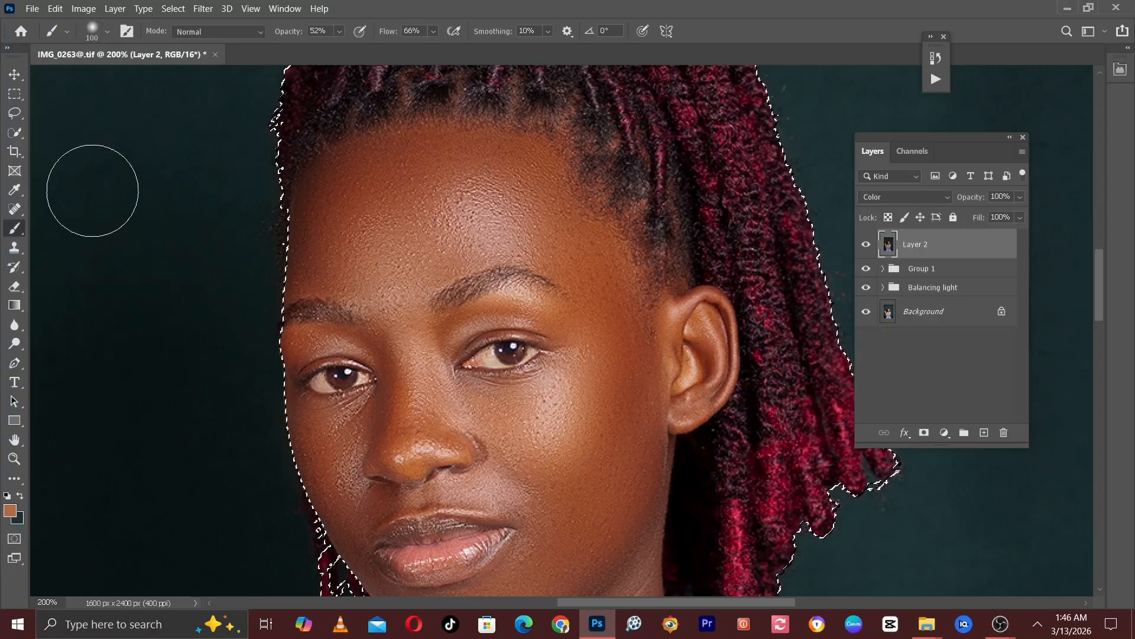
pyautogui.moveTo(339, 32); pyautogui.dragTo(377, 51)
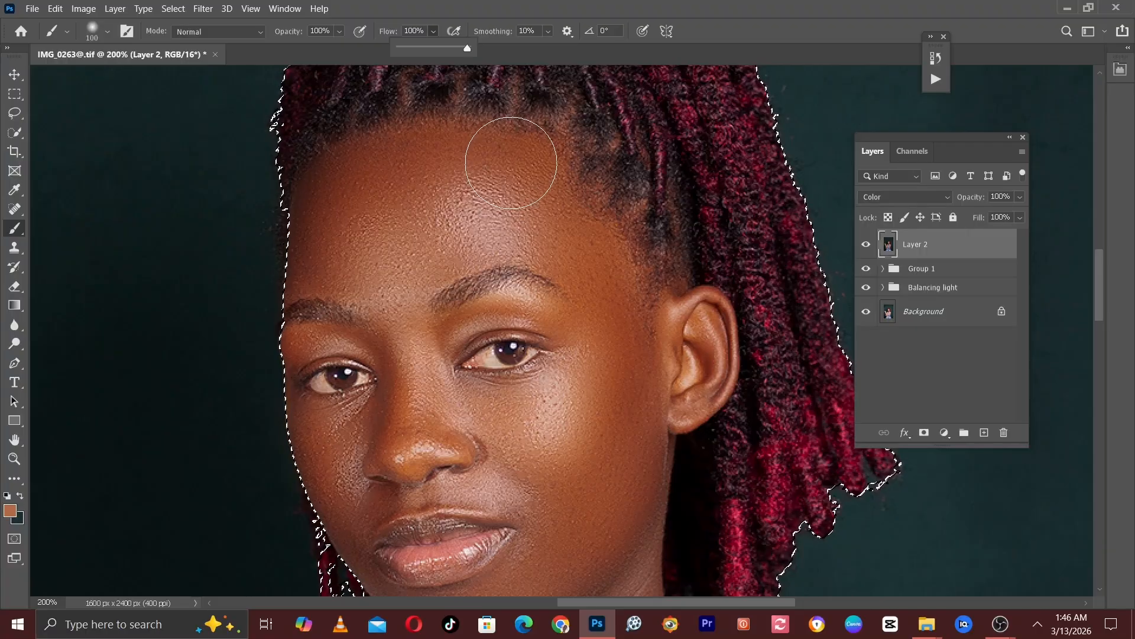
# - Paint the sampled skin tone over the forehead on Layer 2 with a brush of about 70 px
pyautogui.moveTo(403, 227); pyautogui.dragTo(452, 235)
pyautogui.press('[')
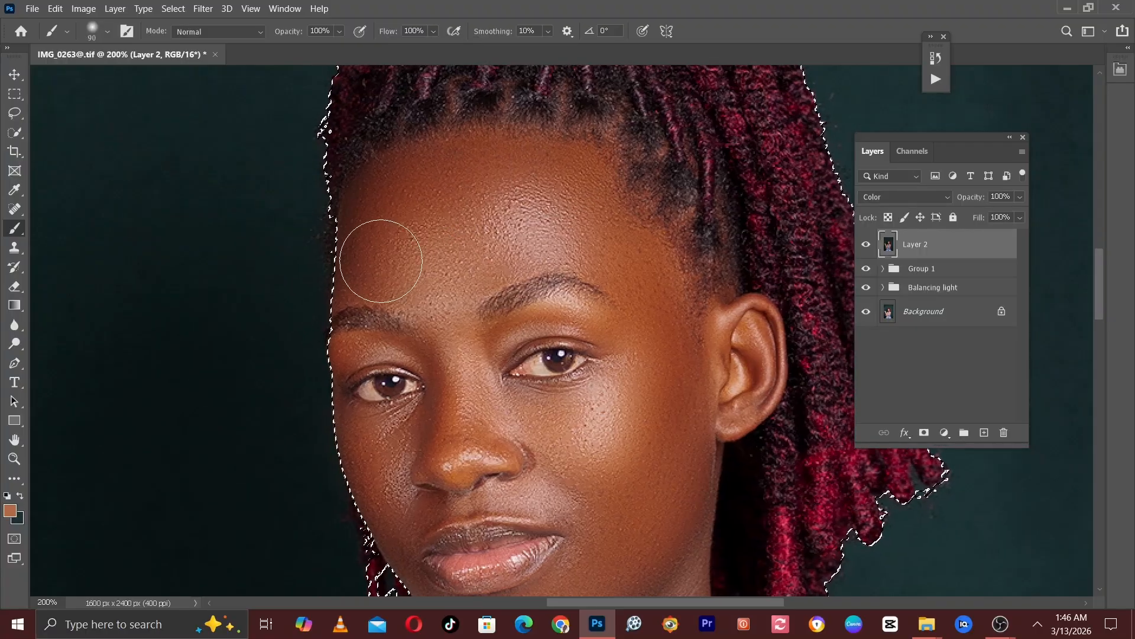
pyautogui.press('w')
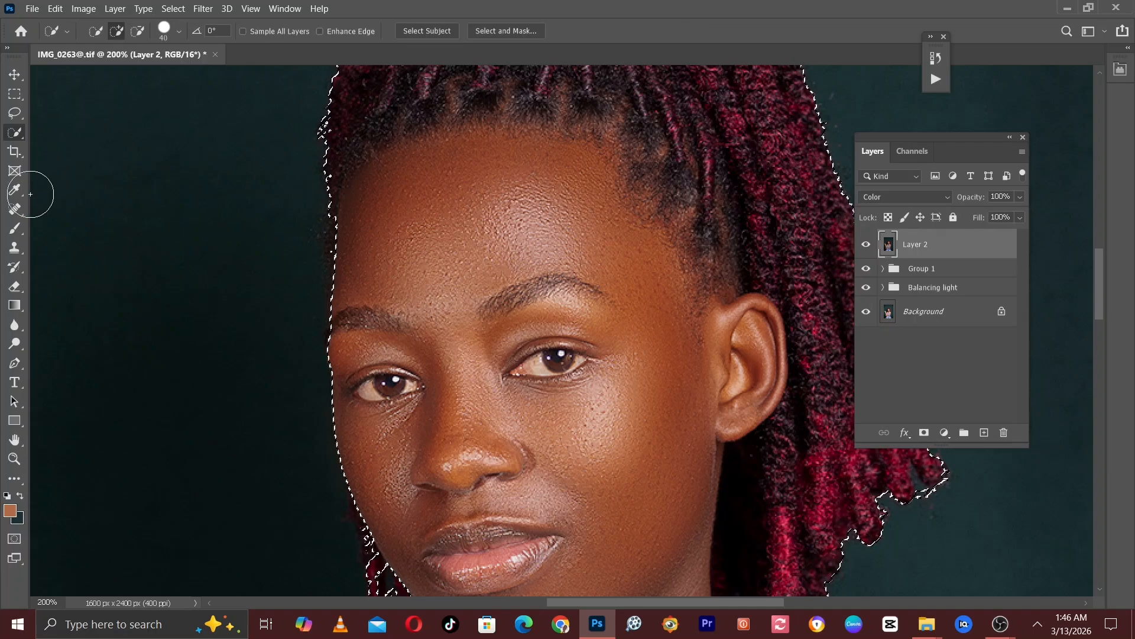
pyautogui.click(15, 228)
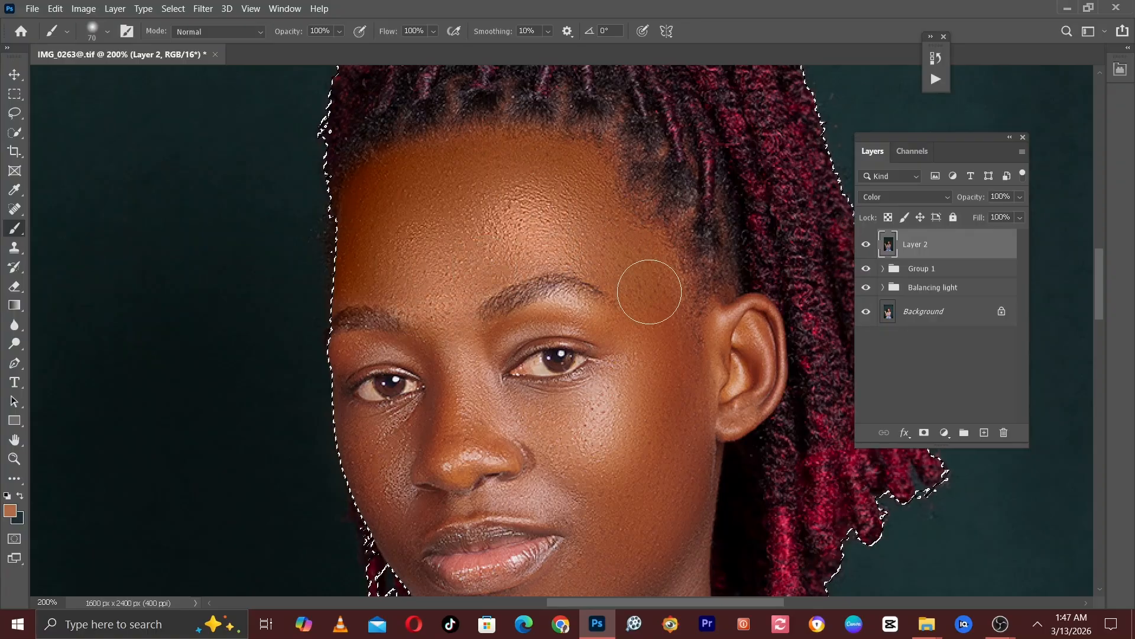
# - Paint the skin tone over the temple, ear and highlighted cheek, adapting the brush size between 50 and 80 px
pyautogui.press('space')
pyautogui.moveTo(651, 319)
pyautogui.mouseDown()
pyautogui.moveTo(616, 253)
pyautogui.moveTo(616, 194)
pyautogui.mouseUp()
pyautogui.press(']')
pyautogui.press(']')
pyautogui.press('[')
pyautogui.press('[')
pyautogui.press('[')
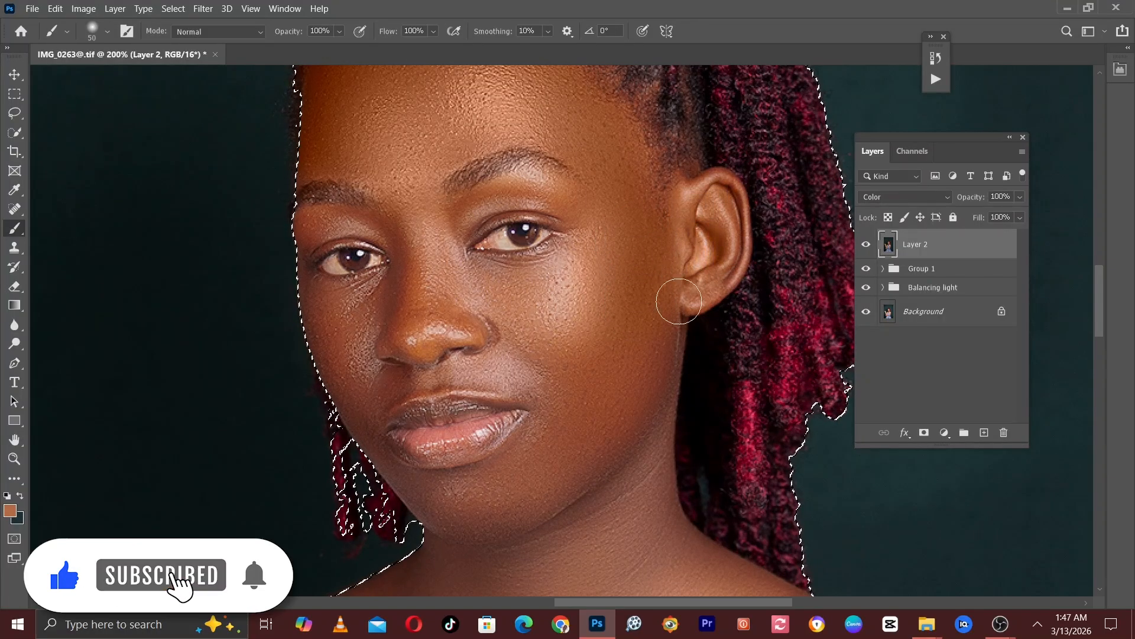
pyautogui.press(']')
pyautogui.press(']')
pyautogui.press(']')
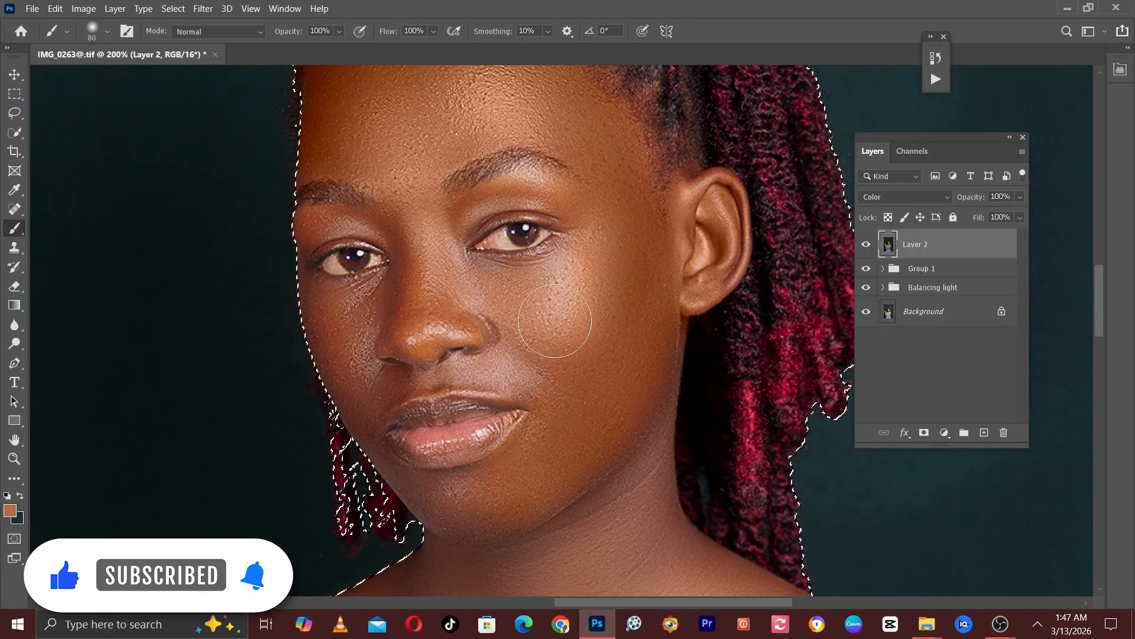
pyautogui.press('[')
# - Paint the skin tone along the jaw and across the chin, reducing the brush for the narrow edges
pyautogui.scroll(-4, 562, 266)
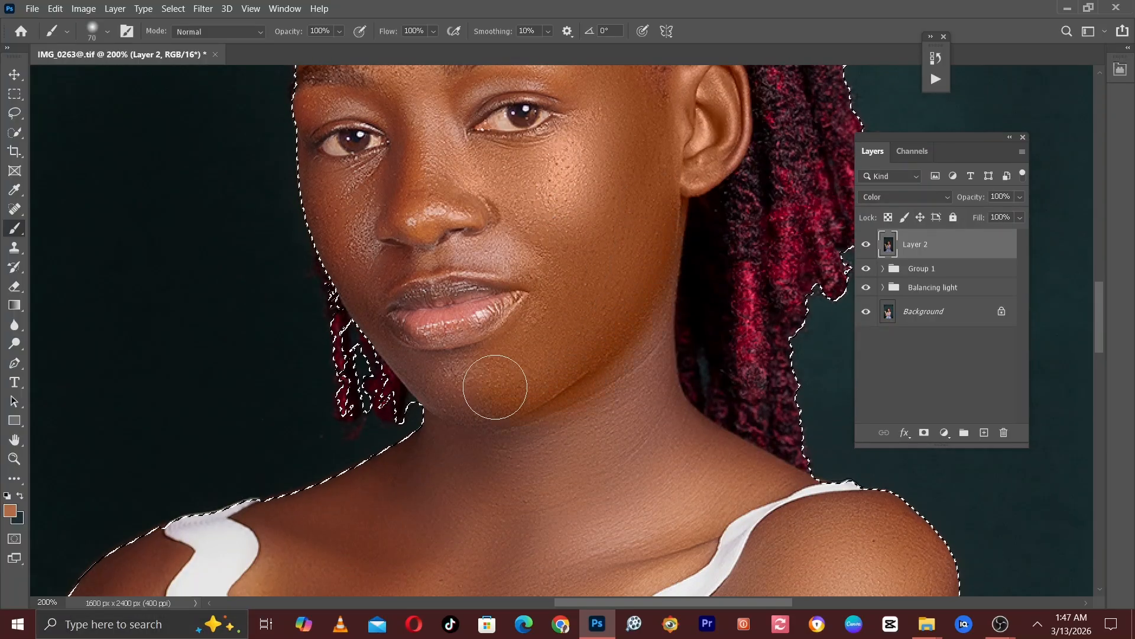
pyautogui.press('[')
pyautogui.press('[')
pyautogui.press('[')
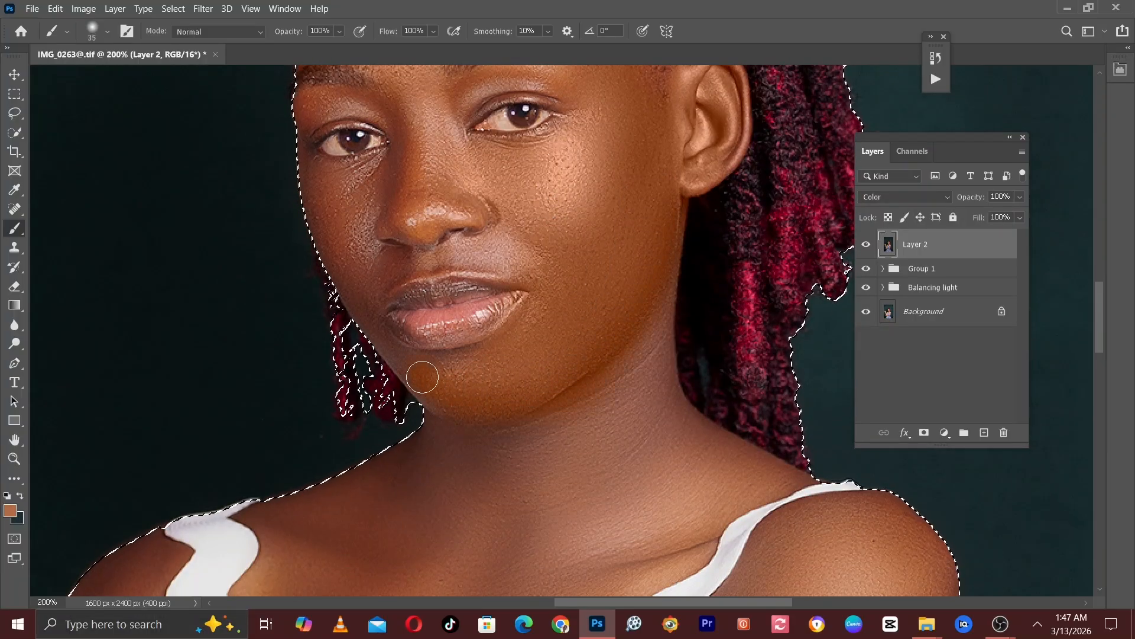
pyautogui.moveTo(422, 377); pyautogui.dragTo(456, 371)
pyautogui.press('[')
# - Paint the skin tone beside the mouth and up the shaded cheek, using brush sizes from about 25 to 45 px
pyautogui.hotkey('ctrl', '+')
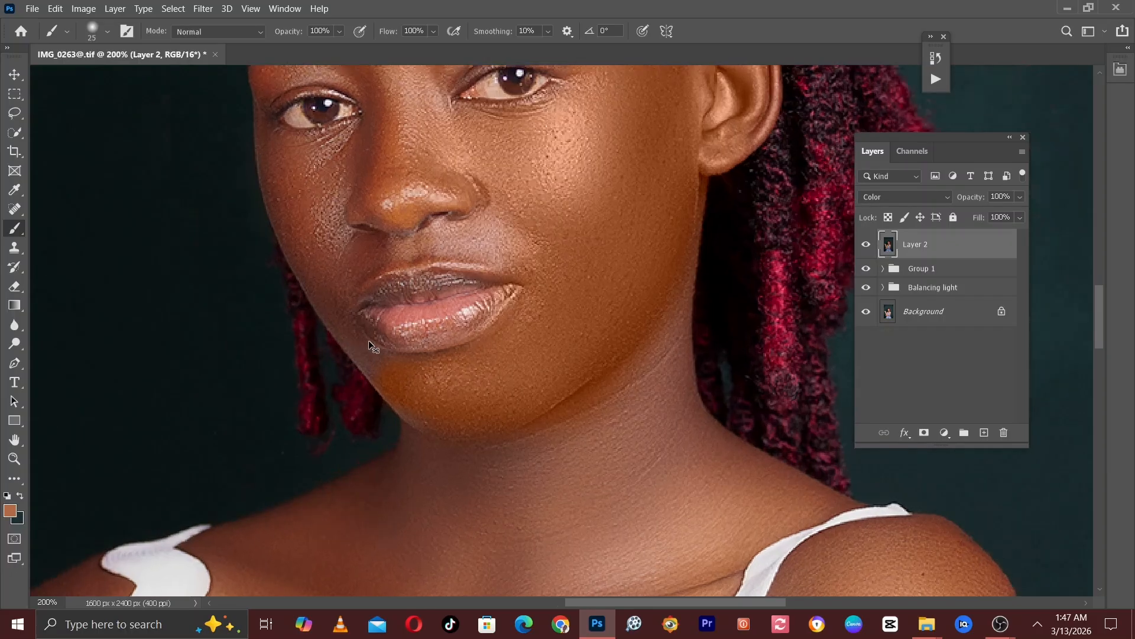
pyautogui.moveTo(367, 340); pyautogui.dragTo(469, 337)
pyautogui.moveTo(474, 390)
pyautogui.mouseDown()
pyautogui.moveTo(491, 418)
pyautogui.moveTo(461, 393)
pyautogui.moveTo(455, 373)
pyautogui.moveTo(467, 373)
pyautogui.mouseUp()
pyautogui.press('[')
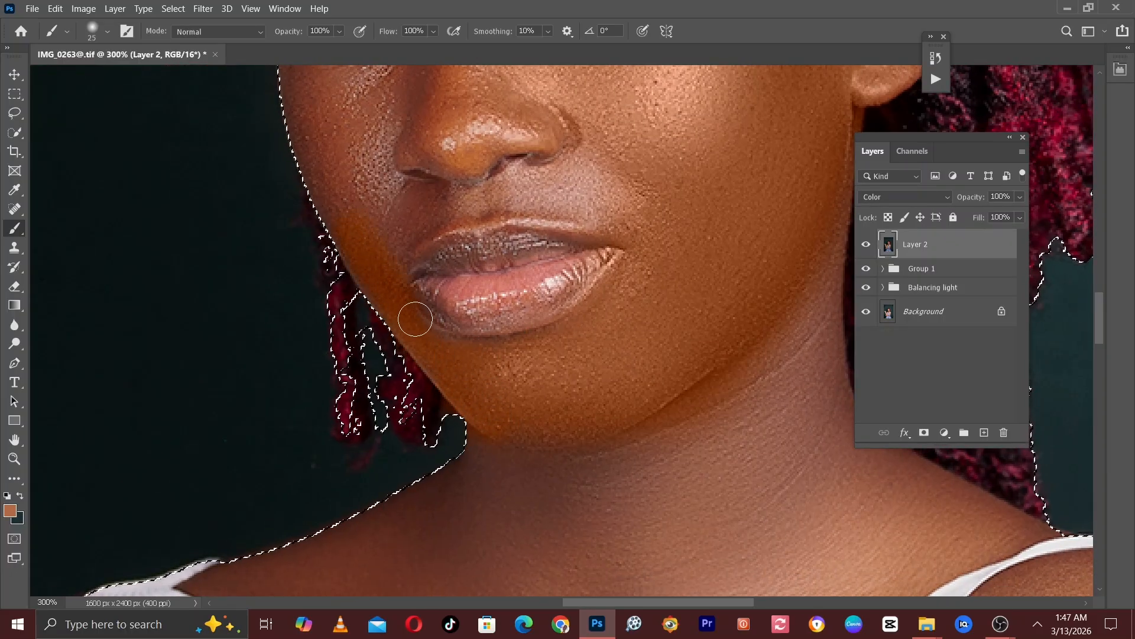
pyautogui.press(']')
pyautogui.press(']')
pyautogui.press(']')
pyautogui.moveTo(355, 216); pyautogui.dragTo(412, 299)
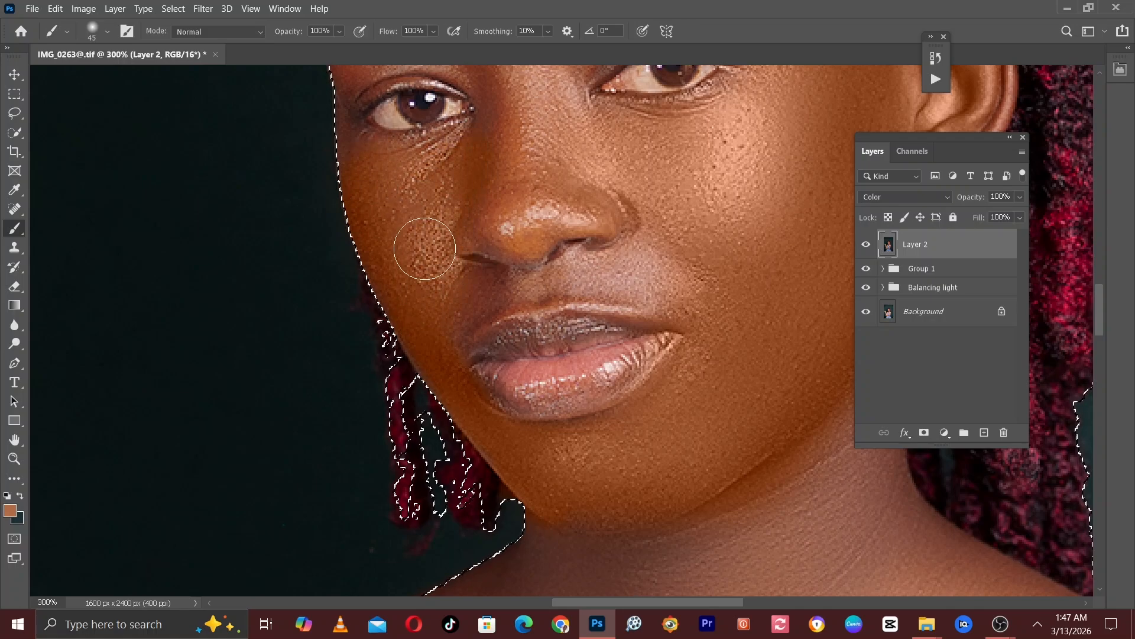
# - Paint the skin tone around both eyes, the eyelids and the nose bridge, using brush sizes from about 20 to 50 px
pyautogui.press(']')
pyautogui.moveTo(526, 207); pyautogui.dragTo(534, 390)
pyautogui.press('[')
pyautogui.press('[')
pyautogui.press('[')
pyautogui.press('[')
pyautogui.press('[')
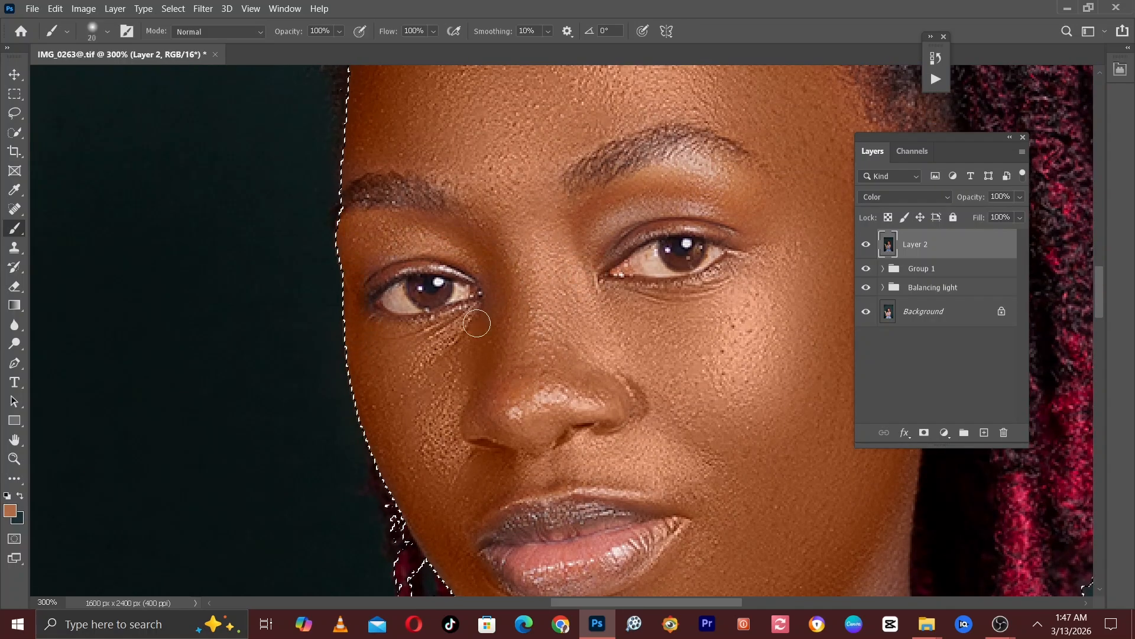
pyautogui.moveTo(613, 223)
pyautogui.mouseDown()
pyautogui.moveTo(461, 271)
pyautogui.moveTo(545, 273)
pyautogui.mouseUp()
pyautogui.press(']')
pyautogui.press(']')
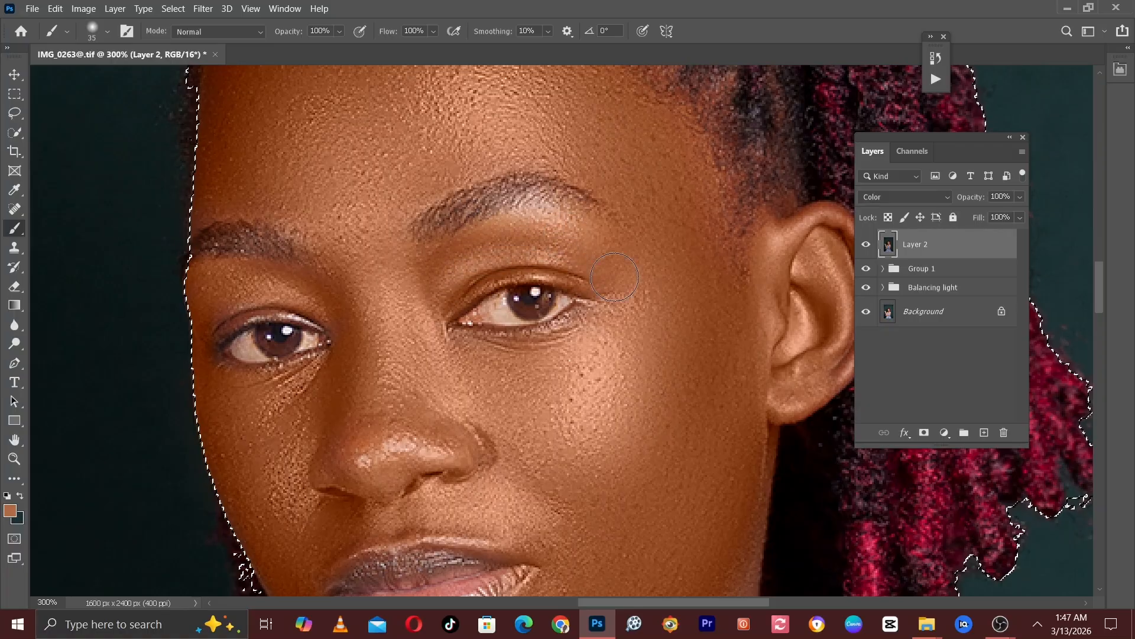
# - Paint the skin tone over the neck and upper chest with a brush of about 70 px
pyautogui.hotkey('ctrl', '-')
pyautogui.moveTo(575, 314); pyautogui.dragTo(572, 183)
pyautogui.moveTo(532, 349); pyautogui.dragTo(550, 68)
pyautogui.press(']')
pyautogui.press(']')
pyautogui.press(']')
pyautogui.press(']')
pyautogui.press(']')
pyautogui.press(']')
pyautogui.press(']')
pyautogui.press('[')
pyautogui.moveTo(609, 209)
pyautogui.mouseDown()
pyautogui.moveTo(500, 365)
pyautogui.moveTo(558, 195)
pyautogui.moveTo(564, 386)
pyautogui.mouseUp()
pyautogui.moveTo(556, 282)
pyautogui.mouseDown()
pyautogui.moveTo(558, 234)
pyautogui.moveTo(629, 57)
pyautogui.mouseUp()
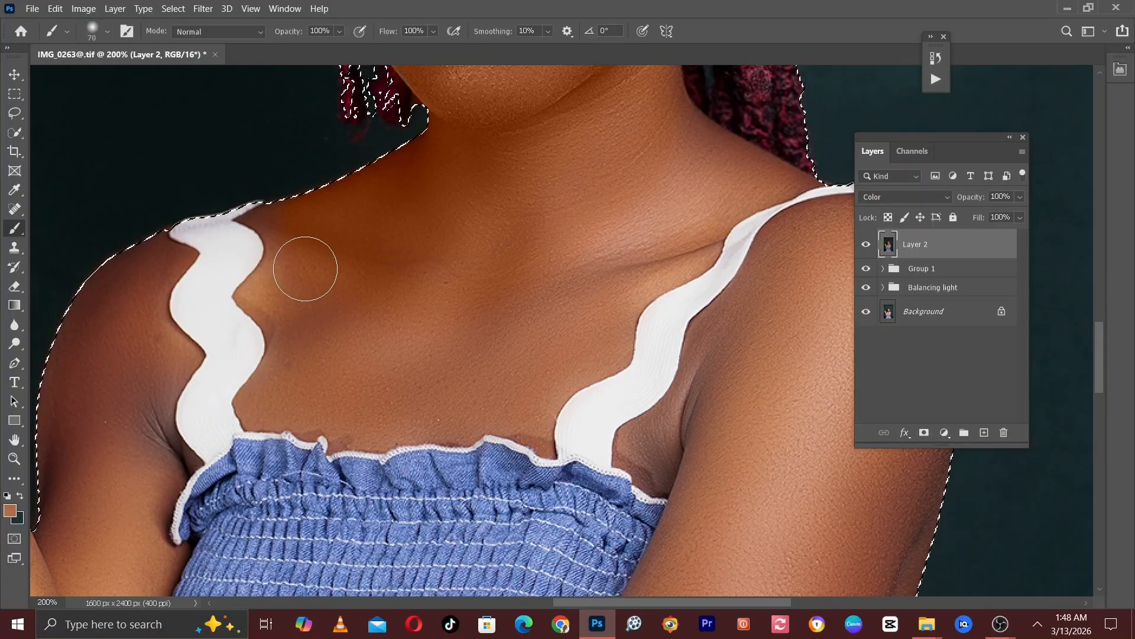
# - Paint the skin tone beside the shoulder strap and across the chest above the dress neckline, using a smaller brush near the strap
pyautogui.press('[')
pyautogui.press('[')
pyautogui.press('[')
pyautogui.press('[')
pyautogui.press('[')
pyautogui.press(']')
pyautogui.press(']')
pyautogui.press(']')
pyautogui.press(']')
pyautogui.press(']')
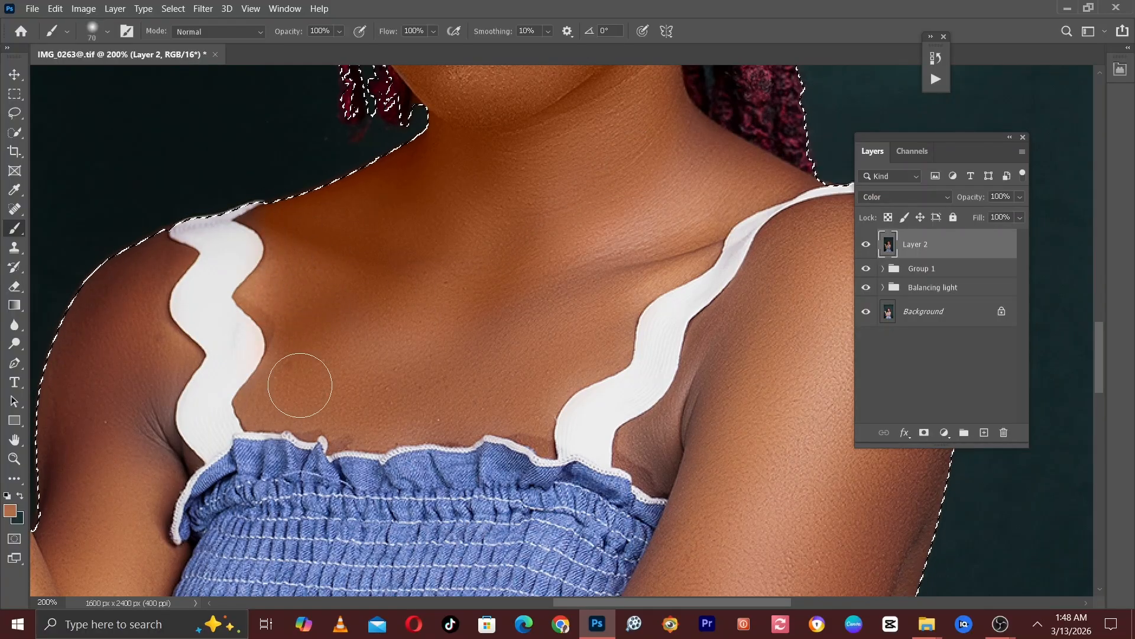
pyautogui.moveTo(548, 312); pyautogui.dragTo(456, 353)
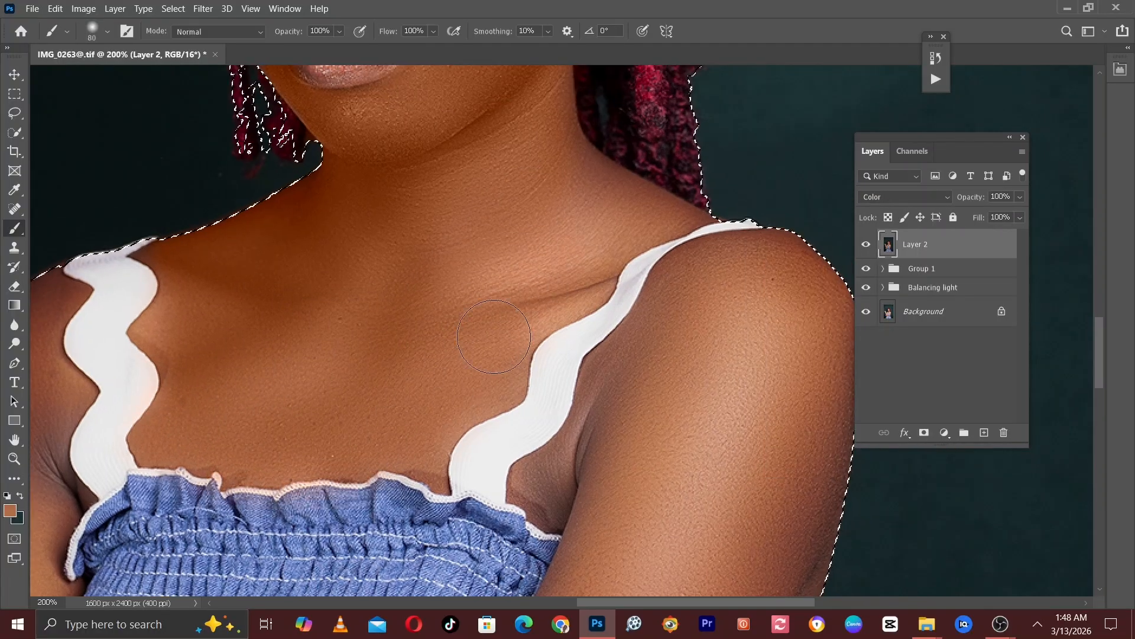
# - Paint the skin tone on the side of the neck and the shoulder slope beside the hair, reducing the brush to about 30 px
pyautogui.press('[')
pyautogui.press('[')
pyautogui.press('[')
pyautogui.press('[')
pyautogui.press('[')
pyautogui.moveTo(609, 202); pyautogui.dragTo(483, 269)
pyautogui.press('[')
pyautogui.press('[')
pyautogui.press('[')
pyautogui.press('[')
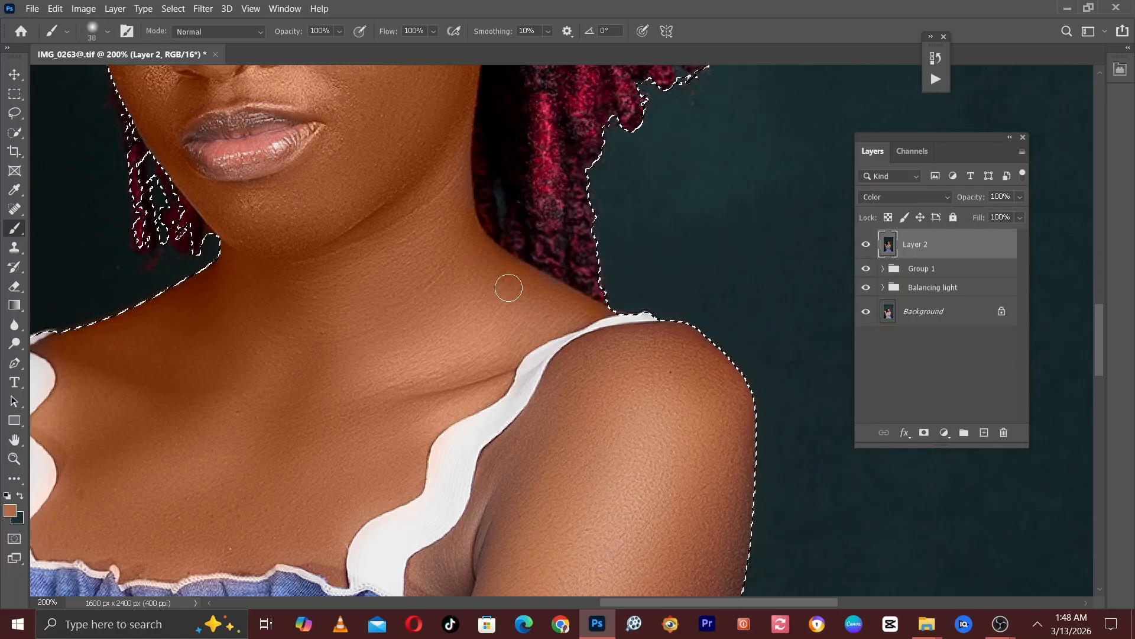
# - Paint the skin tone along the chest edge and the underarm area between strap and arm, using a brush of about 30 to 45 px
pyautogui.press(']')
pyautogui.press(']')
pyautogui.moveTo(462, 264); pyautogui.dragTo(535, 84)
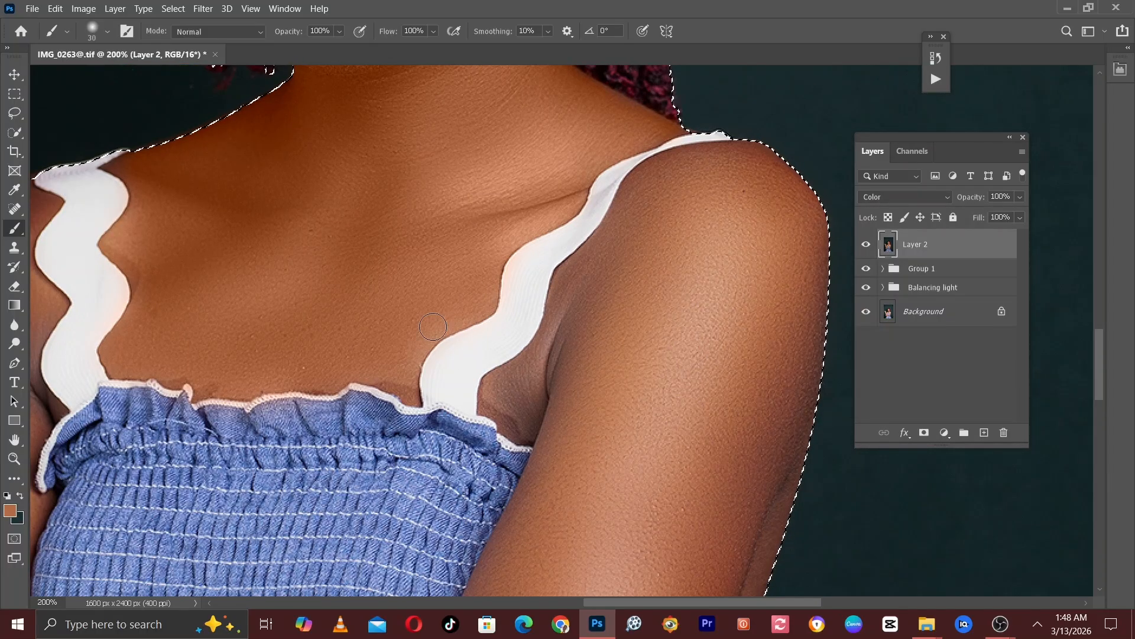
pyautogui.moveTo(519, 371)
pyautogui.mouseDown()
pyautogui.moveTo(494, 402)
pyautogui.moveTo(523, 391)
pyautogui.moveTo(550, 400)
pyautogui.mouseUp()
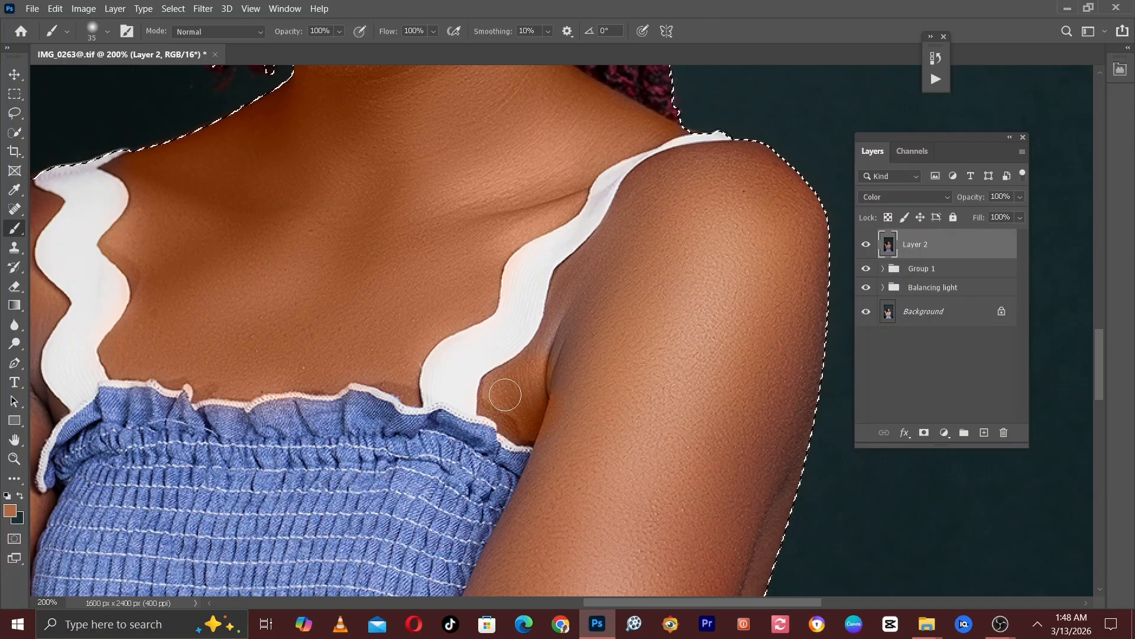
pyautogui.press(']')
pyautogui.press(']')
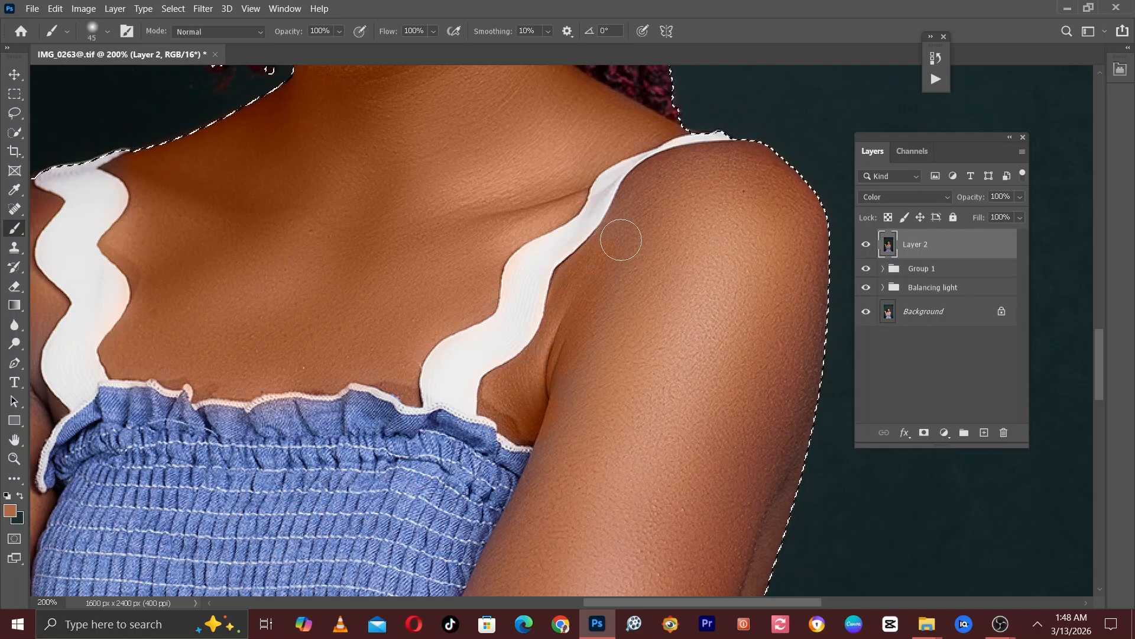
# - Paint the skin tone over the shoulder and outer upper arm, enlarging the brush to about 100 px
pyautogui.press(']')
pyautogui.press(']')
pyautogui.press(']')
pyautogui.press(']')
pyautogui.hotkey('ctrl', '-')
pyautogui.press(']')
pyautogui.press(']')
pyautogui.hotkey('ctrl', '+')
# - Paint the skin tone down the lowered upper arm towards the elbow with a brush of about 90 to 100 px
pyautogui.moveTo(660, 184); pyautogui.dragTo(623, 299)
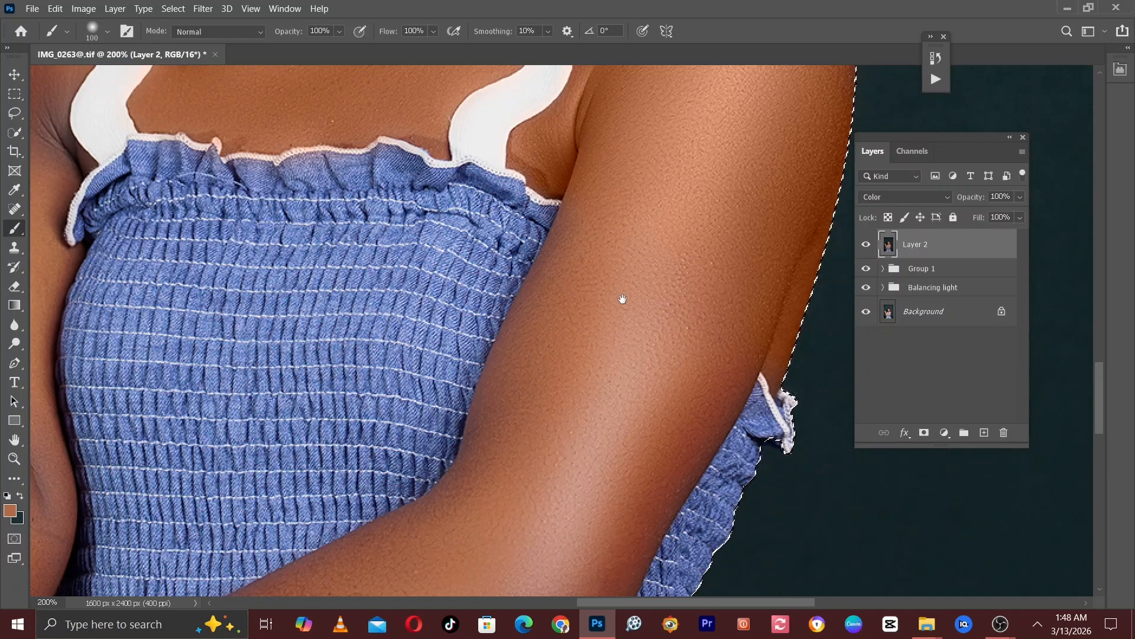
pyautogui.hotkey('ctrl', '-')
pyautogui.hotkey('ctrl', '+')
pyautogui.moveTo(665, 246); pyautogui.dragTo(632, 296)
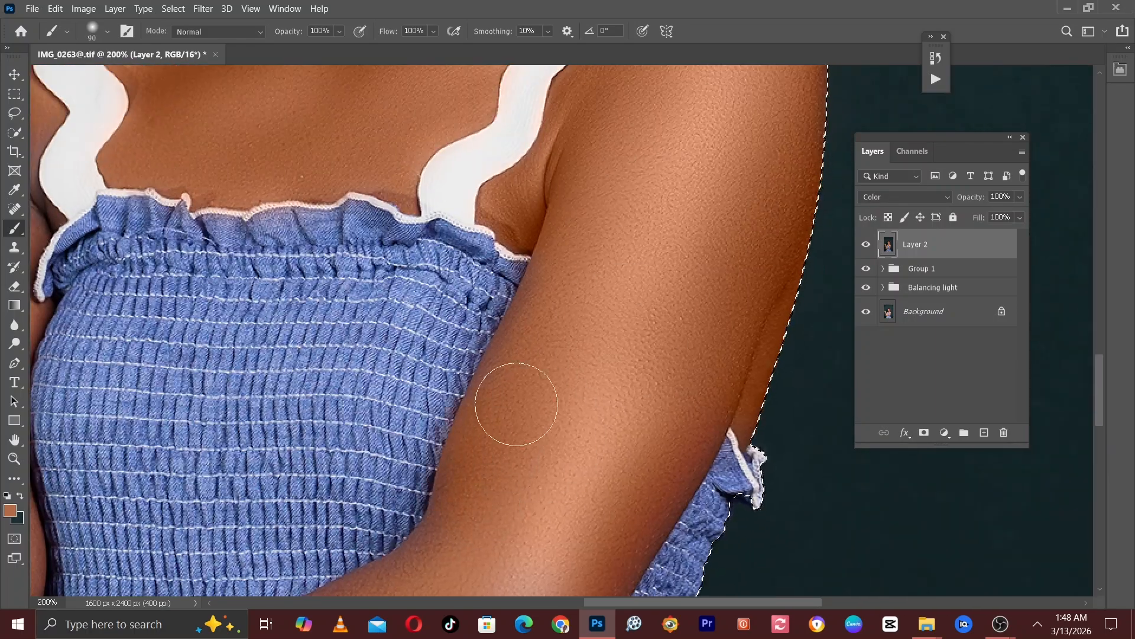
pyautogui.hotkey('ctrl', '-')
pyautogui.hotkey('ctrl', '+')
pyautogui.press('[')
pyautogui.hotkey('ctrl', '+')
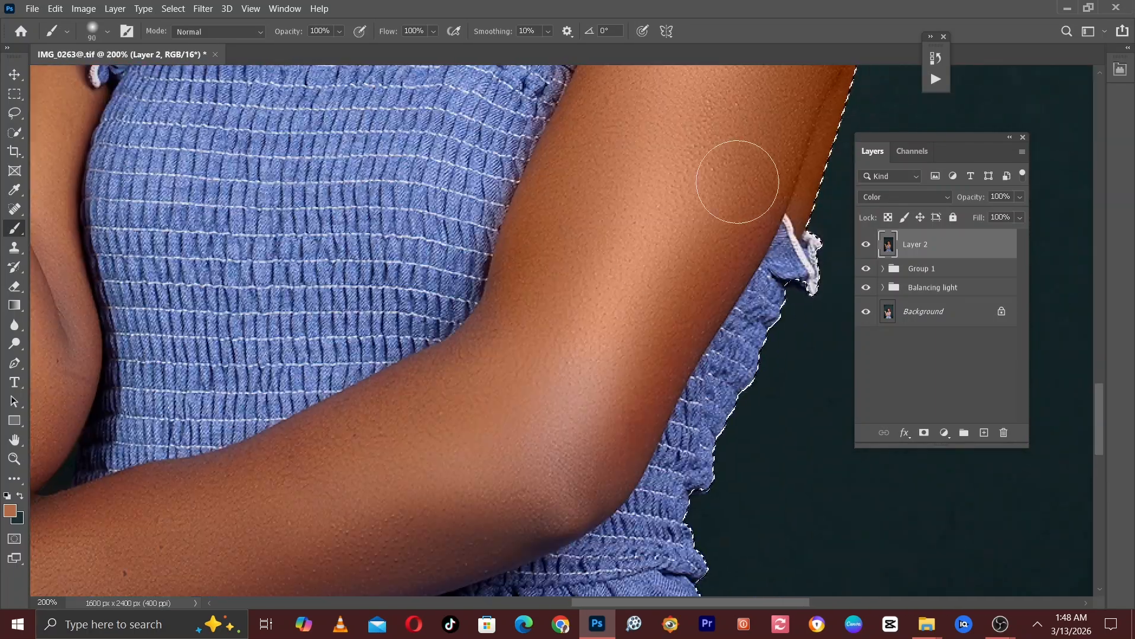
pyautogui.press(']')
# - Paint the skin tone over the elbow and the folded forearm, stepping the brush from 100 down to 80 px
pyautogui.moveTo(425, 434); pyautogui.dragTo(485, 239)
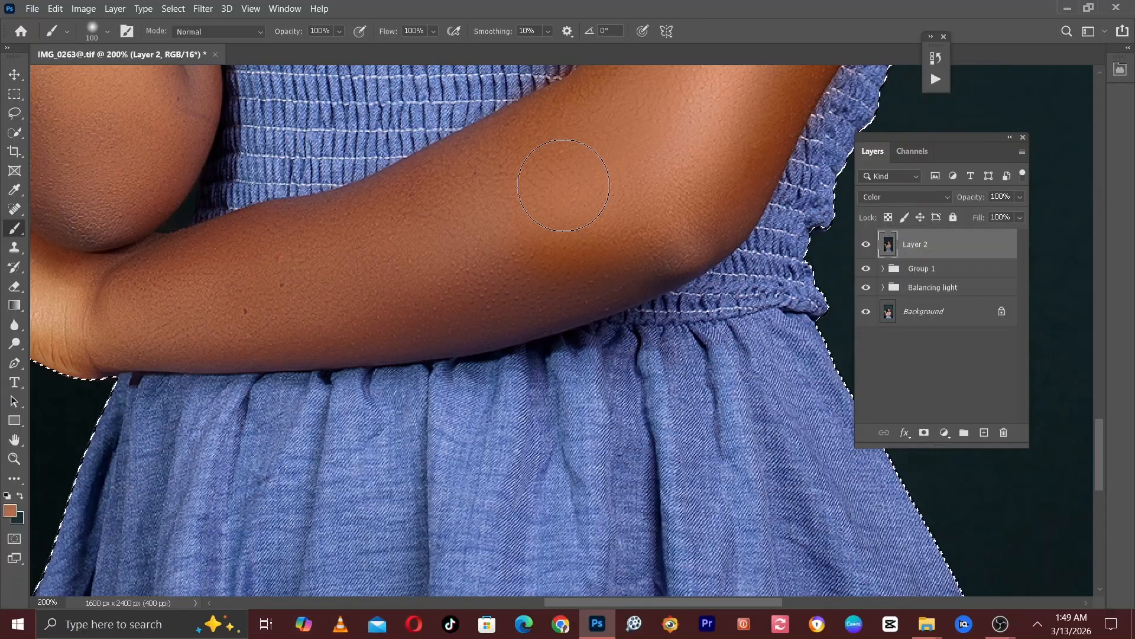
pyautogui.press('[')
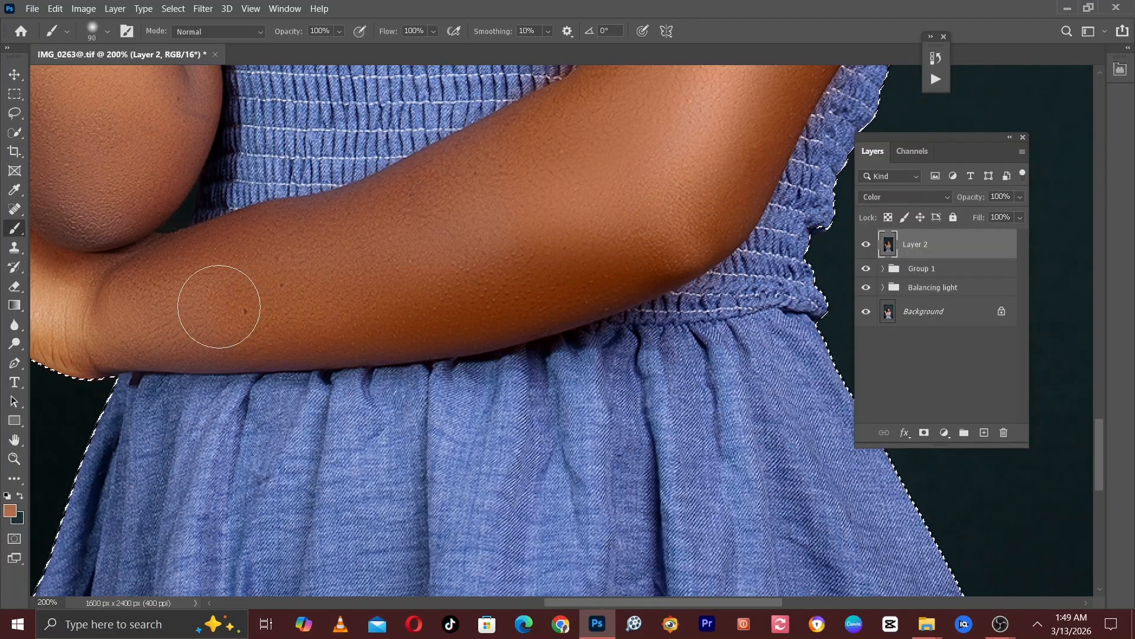
pyautogui.press('[')
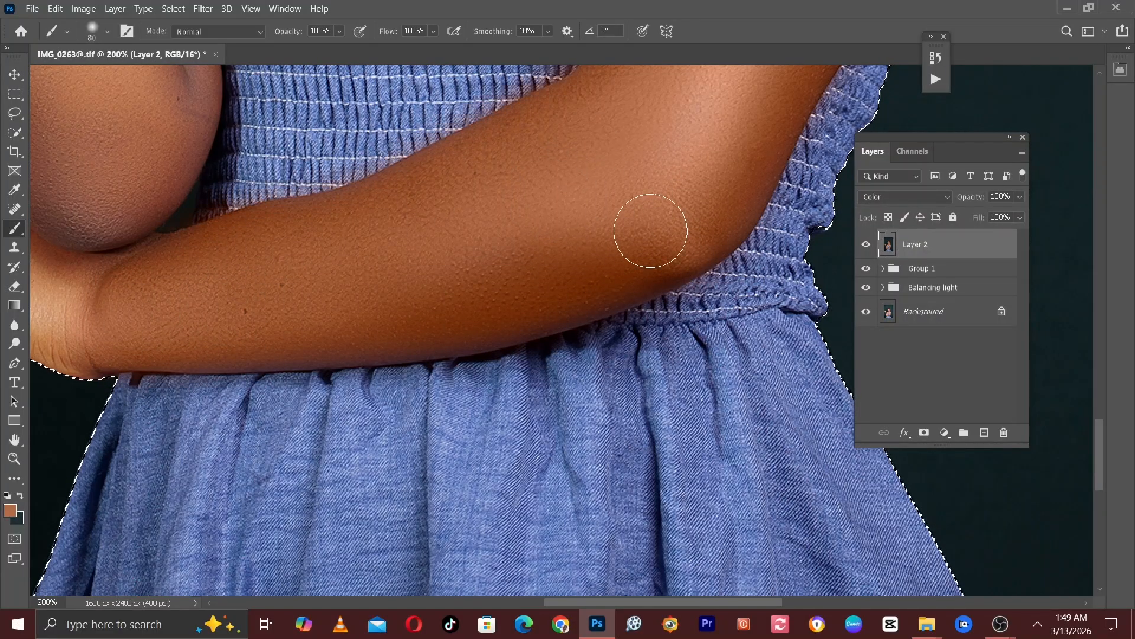
# - Paint the skin tone over the wrist and the hand tucked under the elbow with a 70 px brush
pyautogui.moveTo(268, 296); pyautogui.dragTo(573, 334)
pyautogui.press('[')
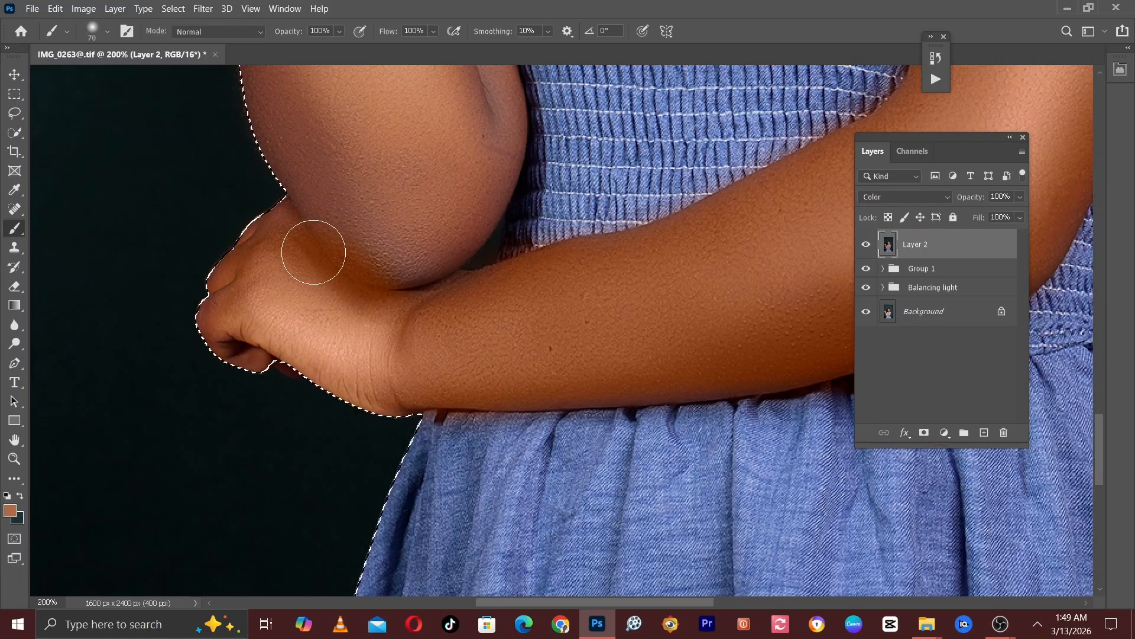
pyautogui.moveTo(313, 252)
pyautogui.mouseDown()
pyautogui.moveTo(245, 305)
pyautogui.moveTo(294, 443)
pyautogui.mouseUp()
# - Paint the skin tone over the elbow and forearm of the raised arm, enlarging the brush to 125 px
pyautogui.press(']')
pyautogui.press(']')
pyautogui.moveTo(295, 165)
pyautogui.mouseDown()
pyautogui.moveTo(308, 305)
pyautogui.moveTo(299, 294)
pyautogui.moveTo(389, 380)
pyautogui.mouseUp()
pyautogui.press(']')
pyautogui.press(']')
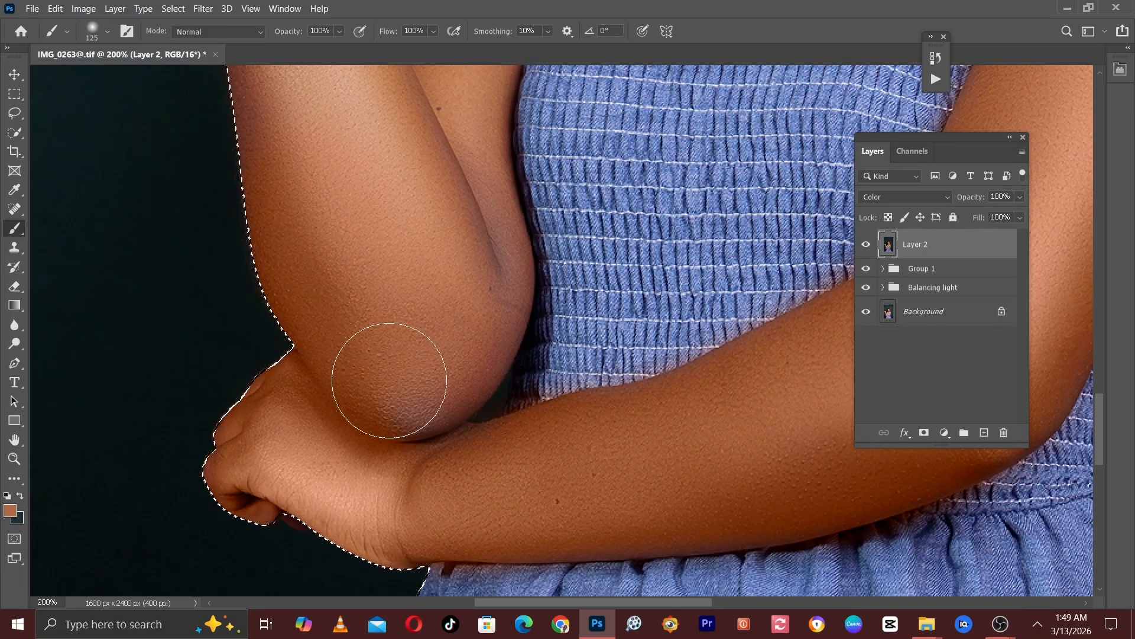
pyautogui.moveTo(419, 193); pyautogui.dragTo(452, 405)
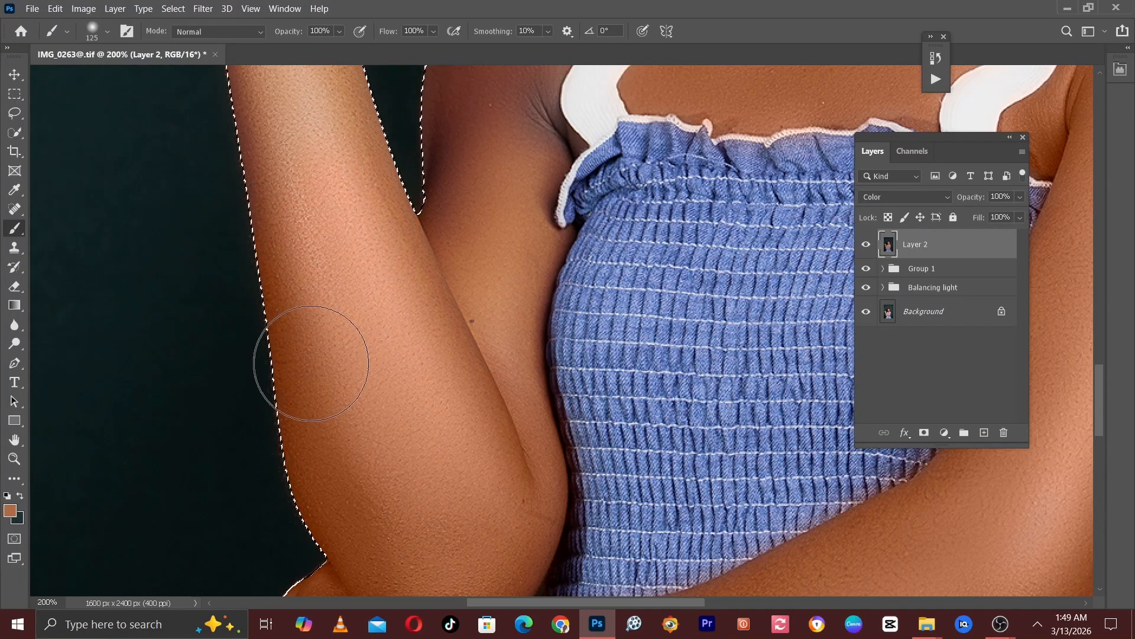
pyautogui.moveTo(311, 363); pyautogui.dragTo(322, 454)
# - Paint the skin tone over the raised palm and fingers, reducing the brush for the narrow finger areas
pyautogui.moveTo(280, 185)
pyautogui.mouseDown()
pyautogui.moveTo(324, 441)
pyautogui.moveTo(319, 264)
pyautogui.moveTo(154, 147)
pyautogui.moveTo(235, 287)
pyautogui.mouseUp()
pyautogui.press('[')
pyautogui.press('[')
pyautogui.press('[')
pyautogui.press('[')
pyautogui.press('[')
pyautogui.press('[')
pyautogui.press('[')
pyautogui.moveTo(217, 248); pyautogui.dragTo(253, 235)
# - Paint the skin tone over the raised wrist and the shaded shoulder beside the strap, using a brush of about 80 to 90 px
pyautogui.moveTo(303, 487); pyautogui.dragTo(279, 242)
pyautogui.press(']')
pyautogui.press(']')
pyautogui.press(']')
pyautogui.press(']')
pyautogui.press(']')
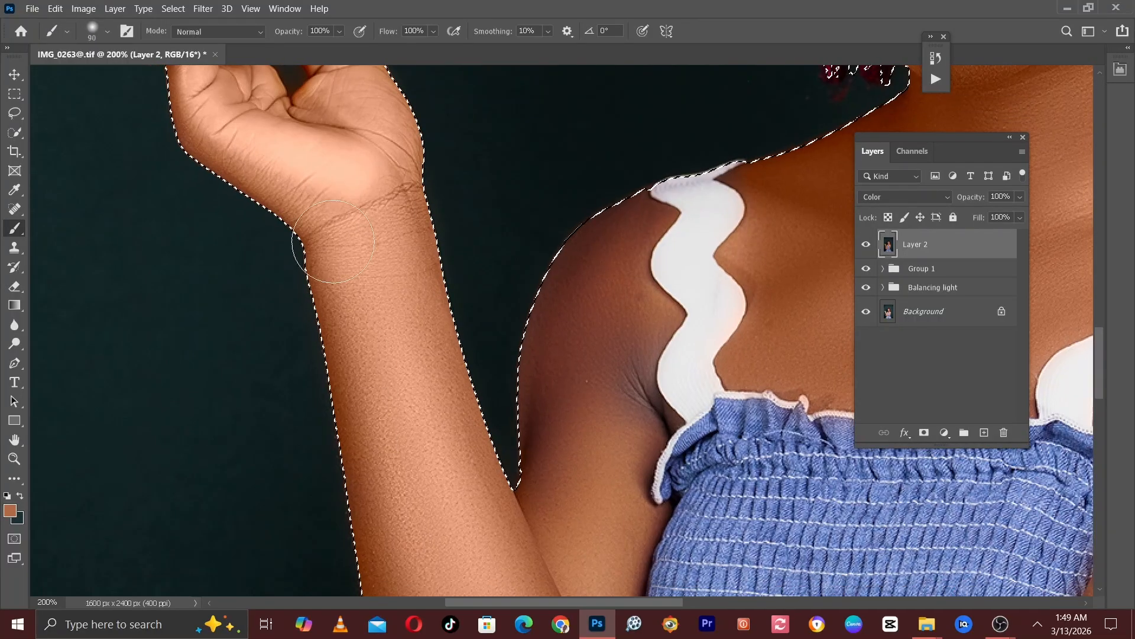
pyautogui.scroll(-2, 290, 246)
pyautogui.hscroll(4, 309, 335)
pyautogui.press('[')
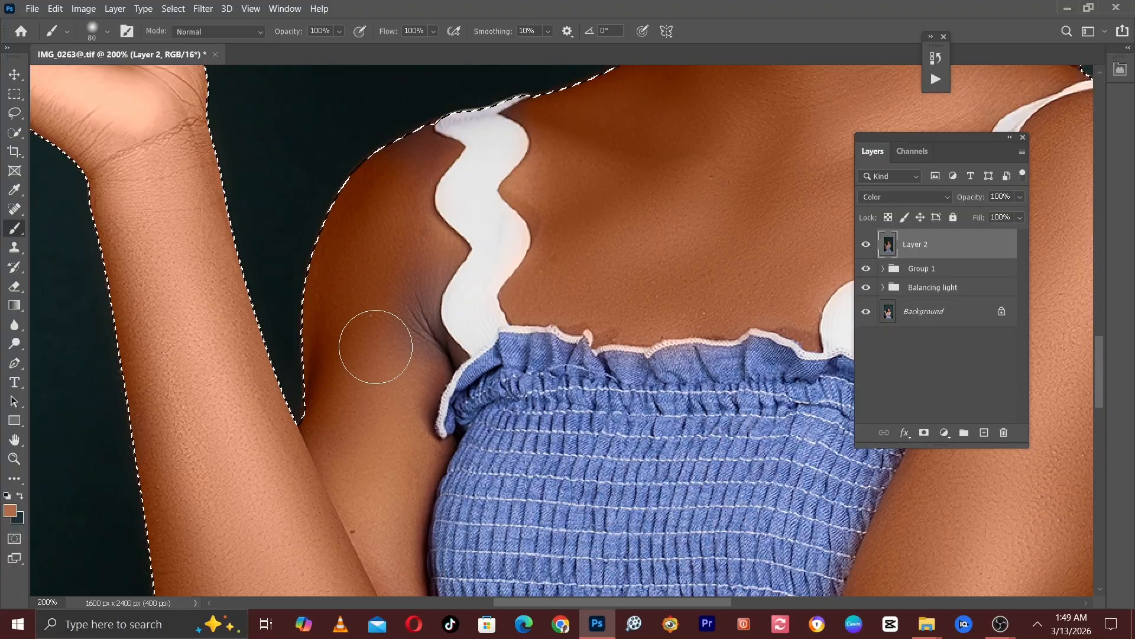
# - Paint the skin tone on the upper arm beside the dress and along the strap edge with a brush of 45 to 50 px
pyautogui.scroll(-3, 405, 444)
pyautogui.press('[')
pyautogui.press('[')
pyautogui.press('[')
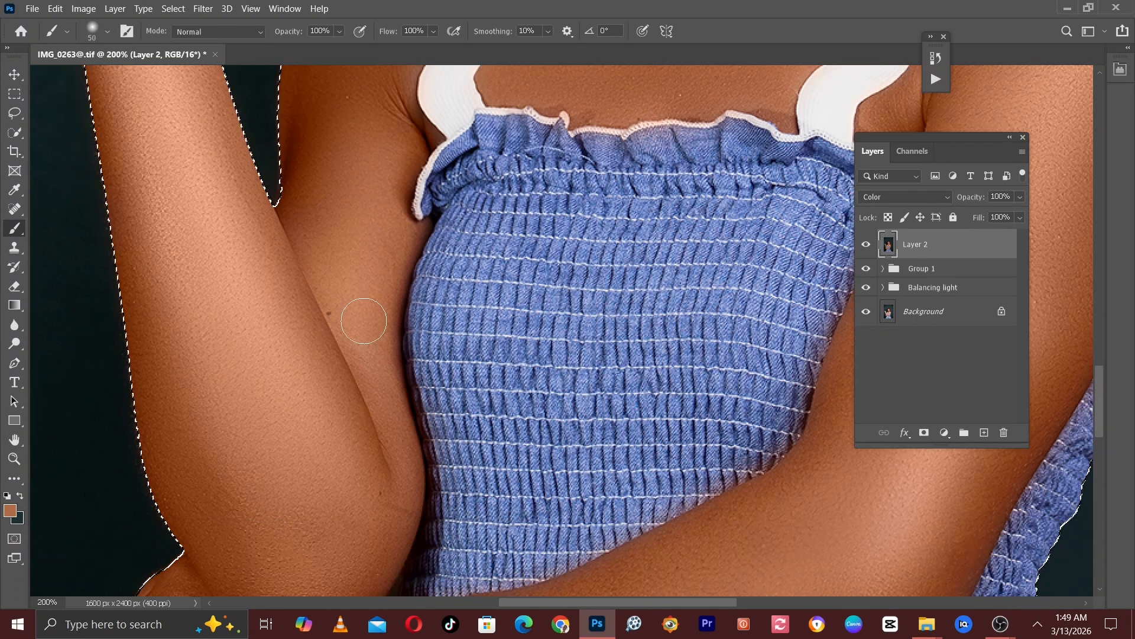
pyautogui.scroll(5, 381, 233)
pyautogui.press('[')
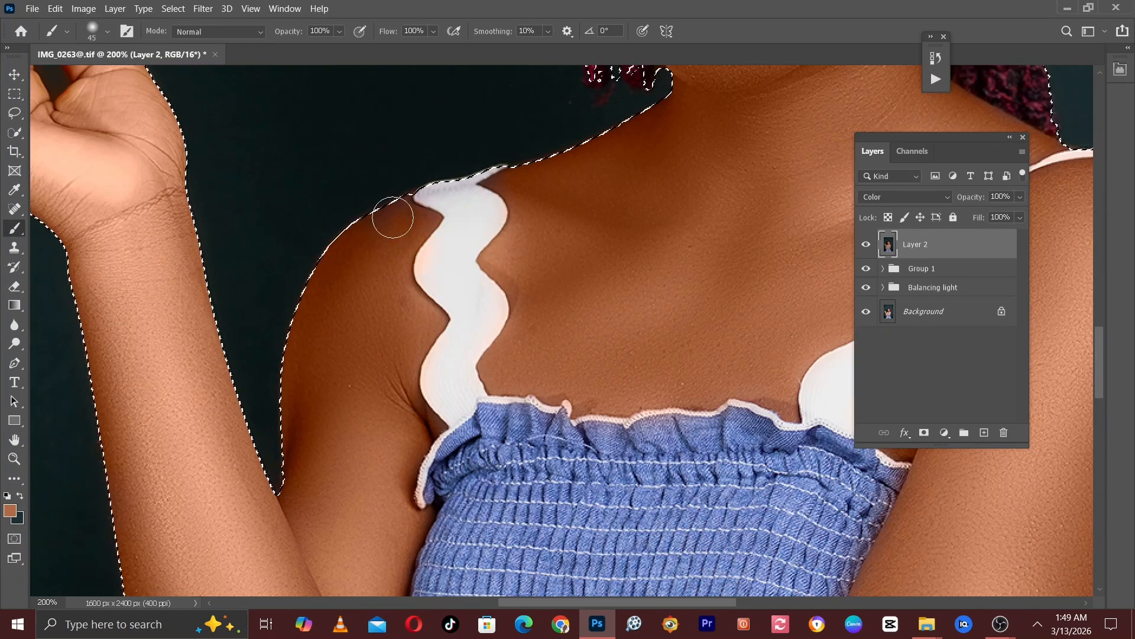
# - Touch up the skin tone on the tucked hand and along the folded forearm's edges with a brush of 45 to 50 px
pyautogui.hotkey('ctrl', '-')
pyautogui.scroll(-5, 342, 283)
pyautogui.hotkey('ctrl', '+')
pyautogui.hscroll(-2, 332, 291)
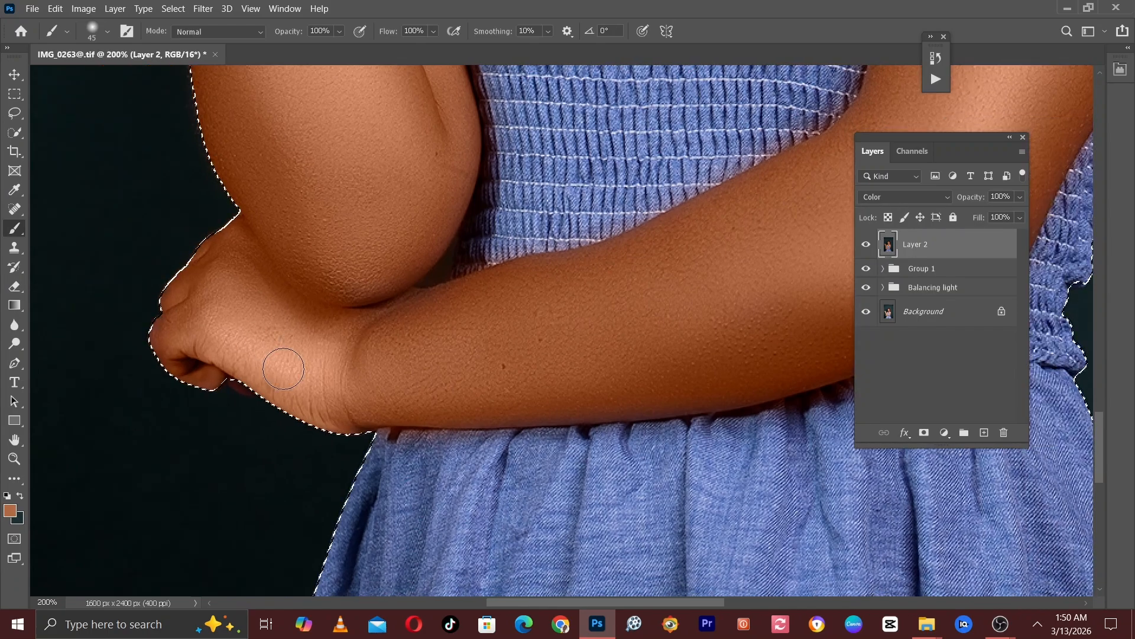
pyautogui.scroll(1, 385, 332)
pyautogui.hscroll(2, 357, 355)
pyautogui.press(']')
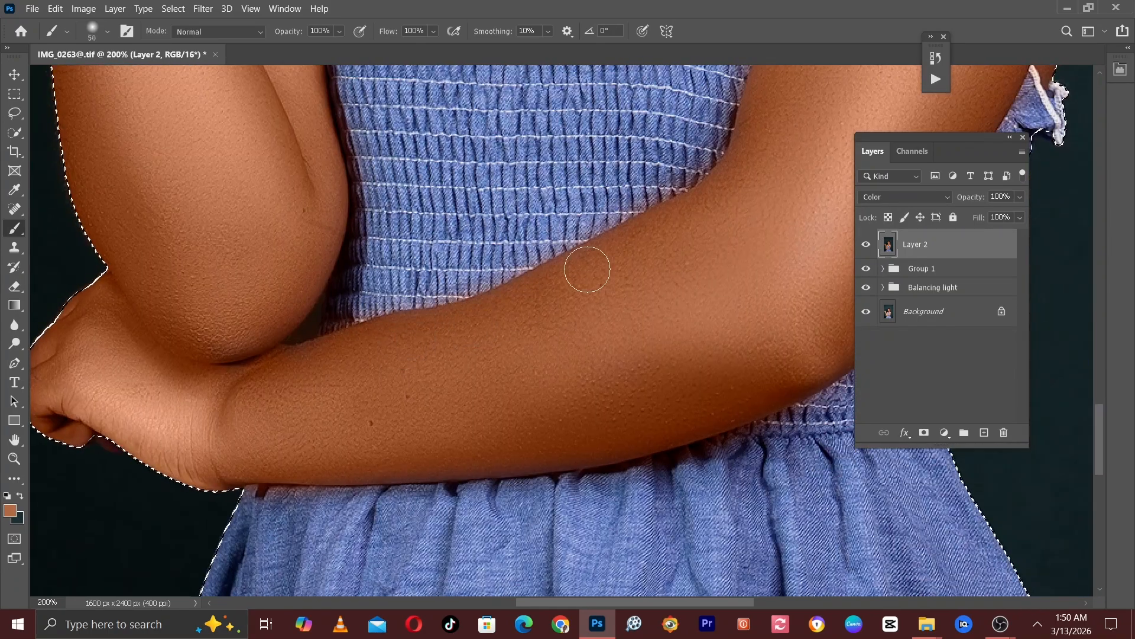
# - Touch up the skin tone on the chest and the neck edge beside the hair with a brush of about 40 px
pyautogui.scroll(6, 587, 270)
pyautogui.hscroll(2, 533, 331)
pyautogui.press('[')
pyautogui.press('[')
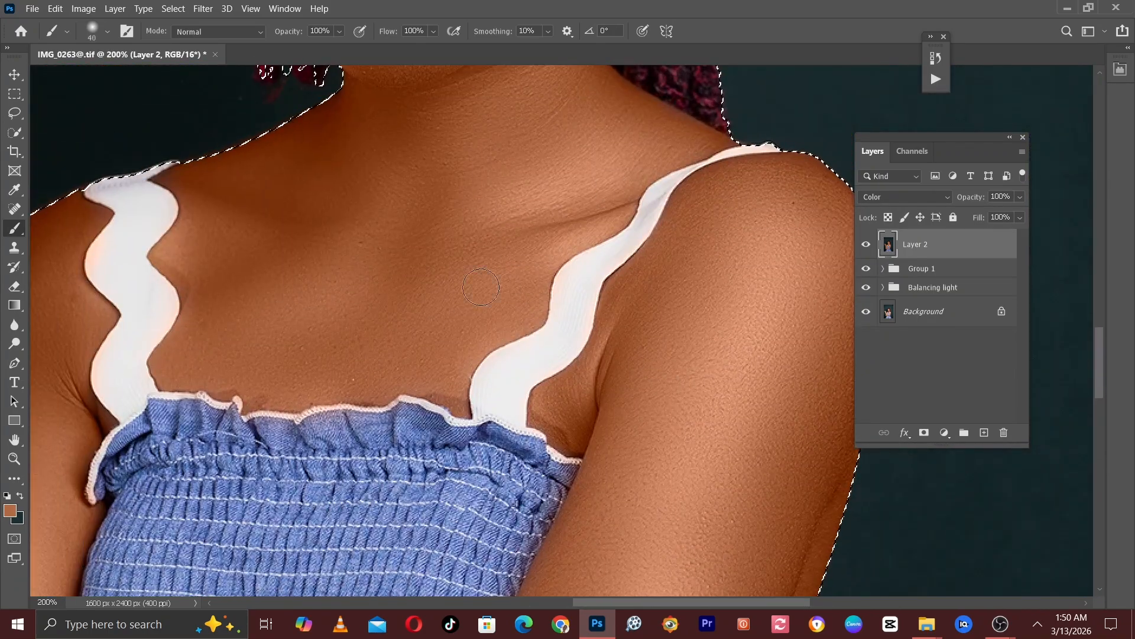
pyautogui.scroll(6, 533, 349)
pyautogui.hscroll(2, 582, 331)
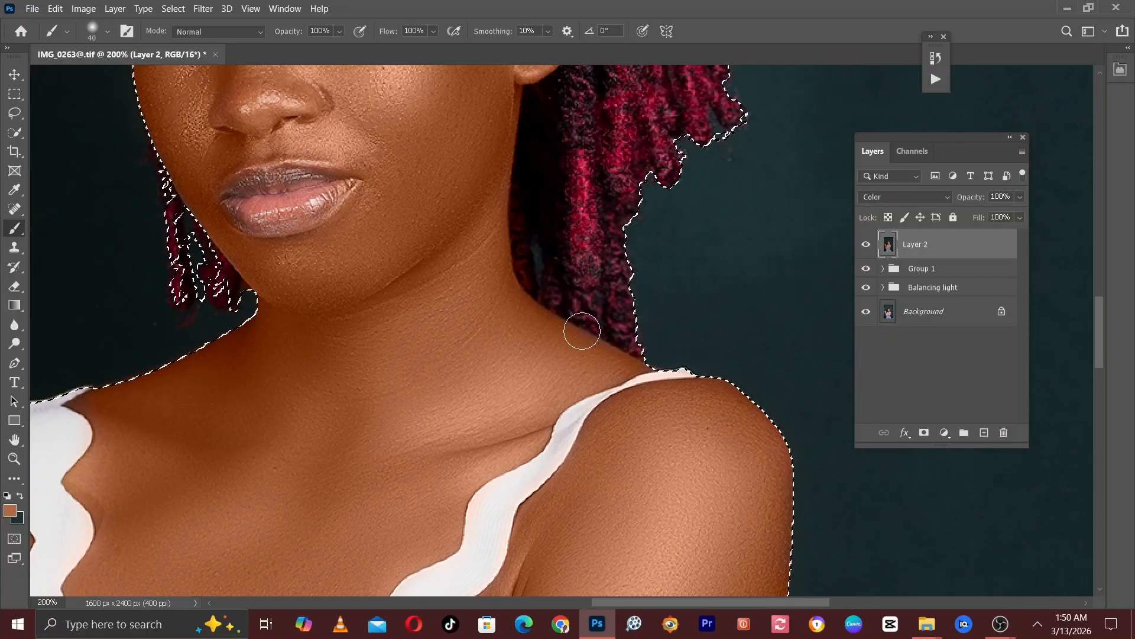
pyautogui.scroll(6, 582, 331)
pyautogui.hscroll(-2, 511, 337)
pyautogui.press(']')
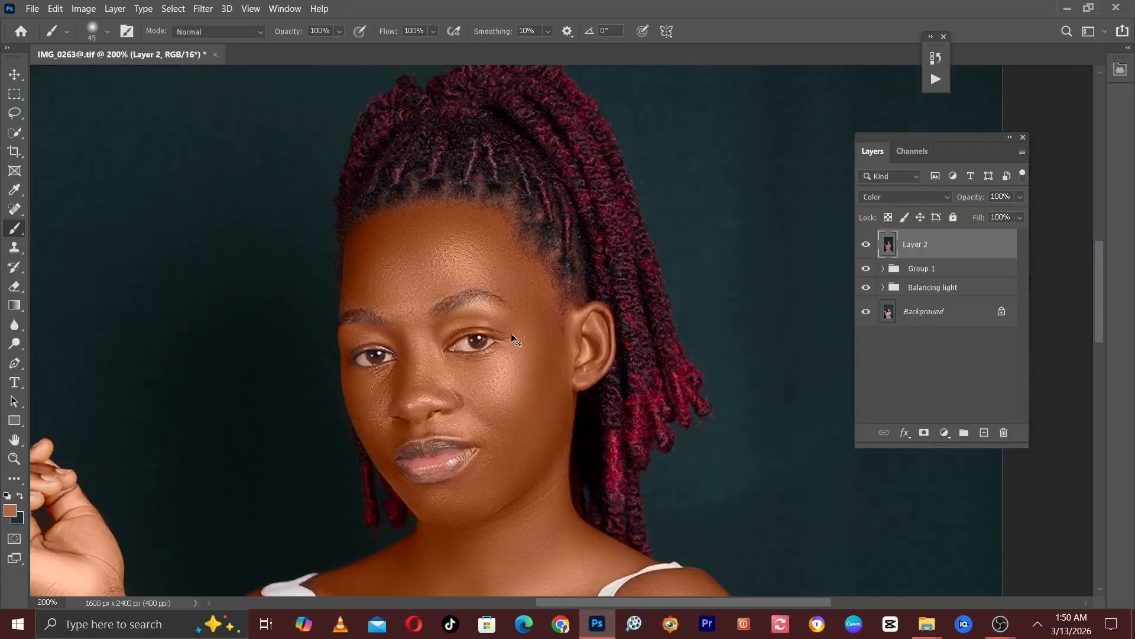
# - Compare the portrait with Layer 2 hidden and shown, checking the skin color on the face, arms and hands
pyautogui.hotkey('ctrl', '-')
pyautogui.hotkey('ctrl', '-')
pyautogui.hotkey('ctrl', '-')
pyautogui.click(863, 247)
pyautogui.hotkey('ctrl', '+')
pyautogui.hotkey('ctrl', '+')
pyautogui.hotkey('ctrl', '+')
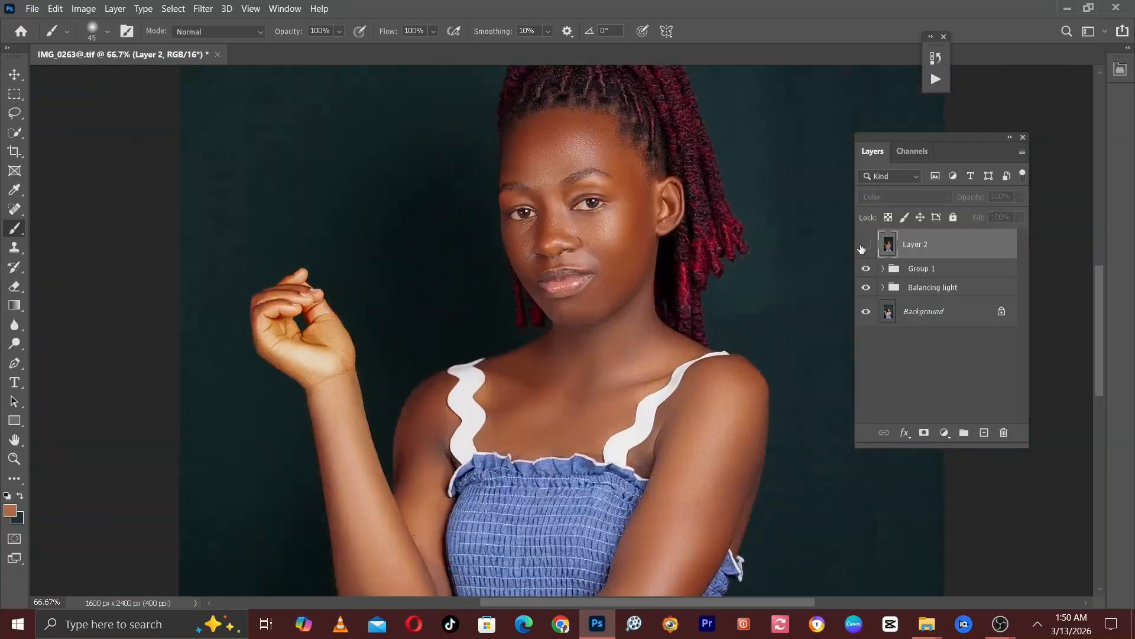
pyautogui.click(863, 247)
pyautogui.scroll(-3, 571, 210)
pyautogui.hscroll(1, 572, 210)
pyautogui.hotkey('ctrl', '-')
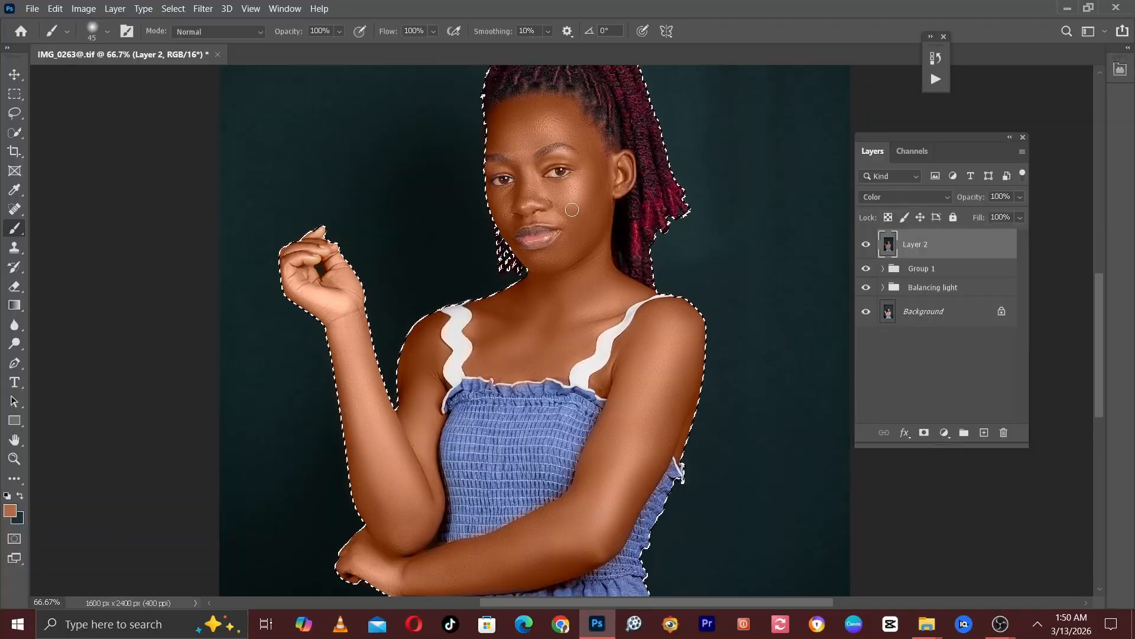
pyautogui.hotkey('ctrl', '+')
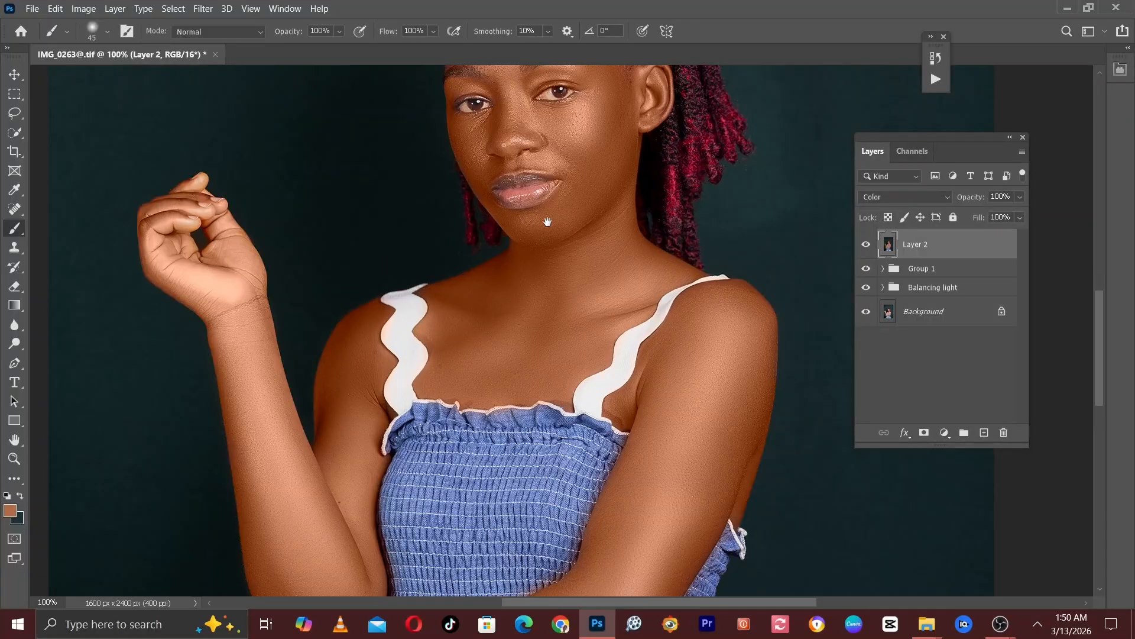
pyautogui.moveTo(547, 221); pyautogui.dragTo(548, 334)
pyautogui.hotkey('ctrl', '+')
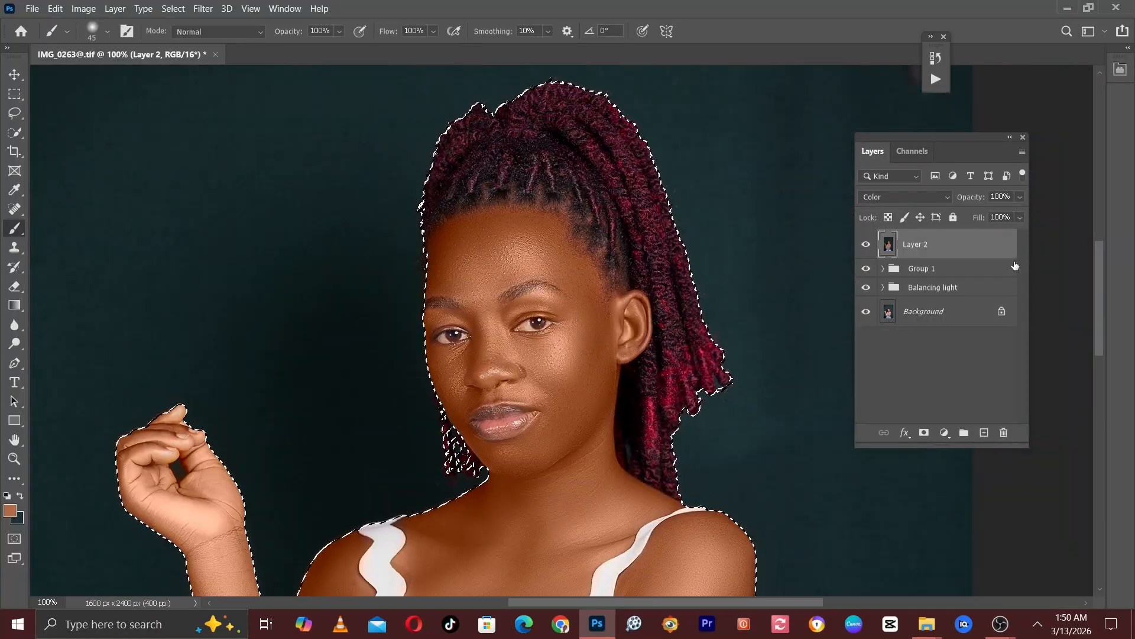
# - Deselect the subject and lower Layer 2's opacity to 42%
pyautogui.hotkey('ctrl', 'd')
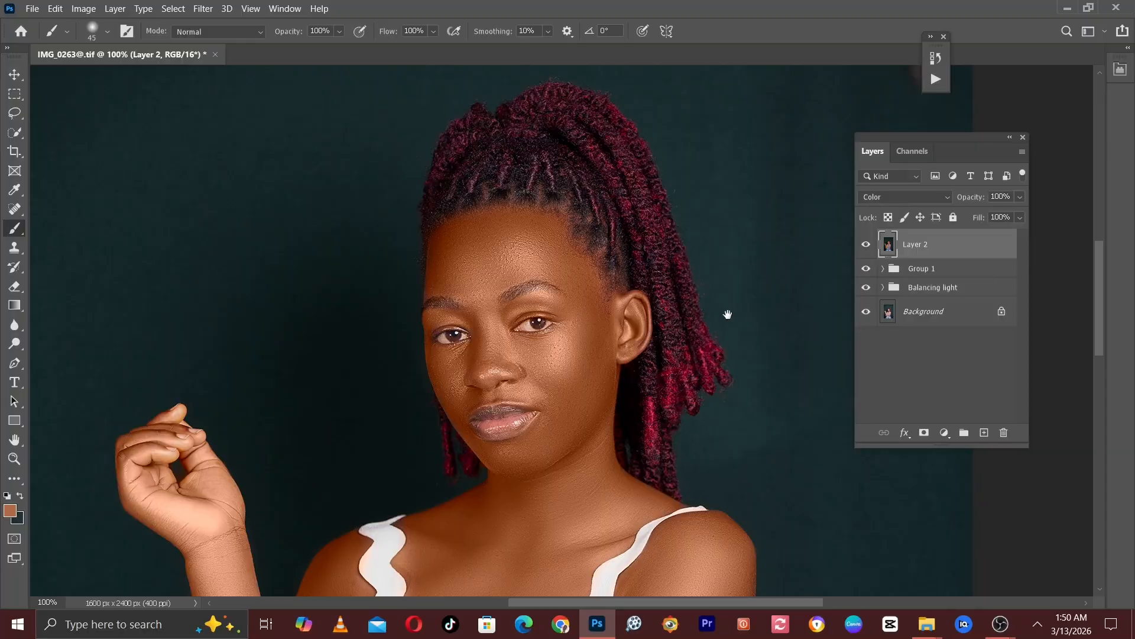
pyautogui.moveTo(728, 314); pyautogui.dragTo(670, 267)
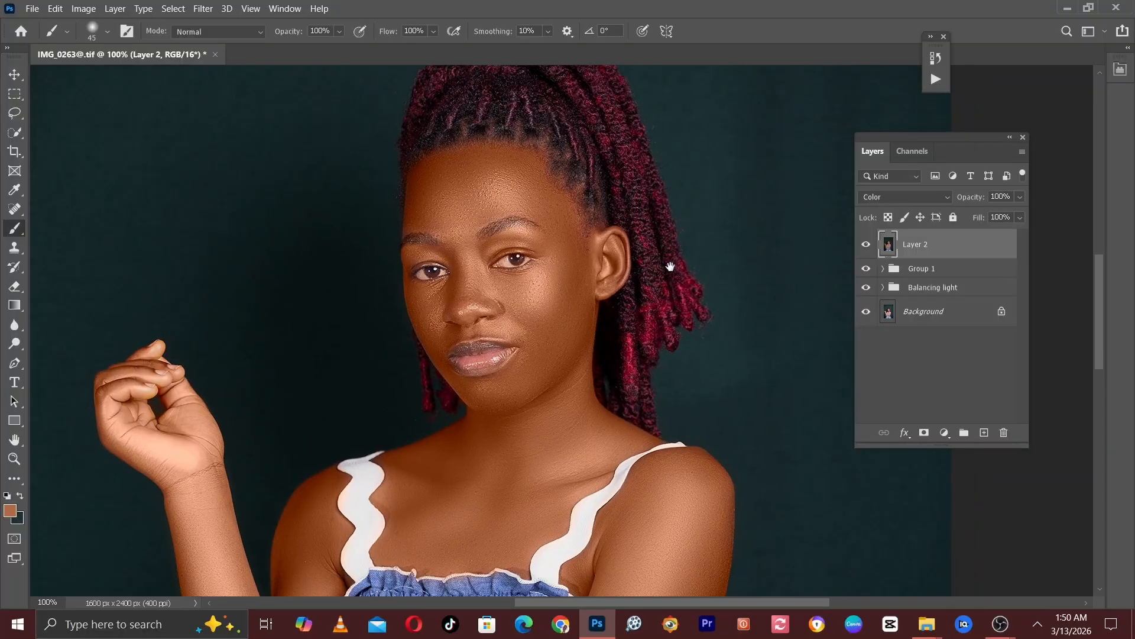
pyautogui.click(1020, 197)
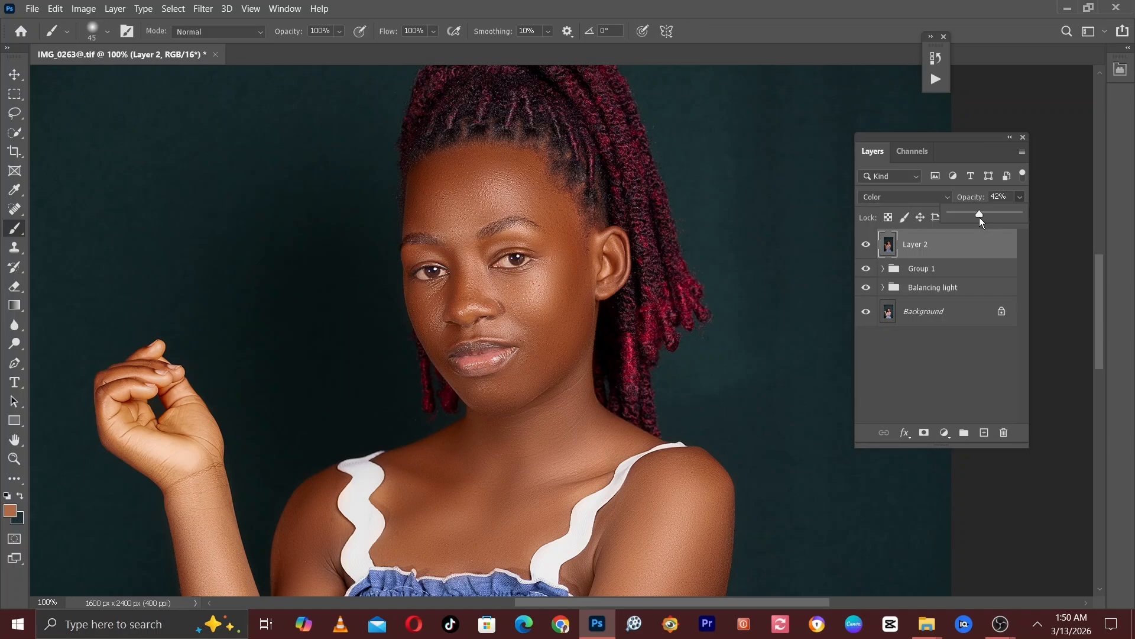
pyautogui.click(950, 224)
pyautogui.hotkey('ctrl', '-')
pyautogui.hotkey('ctrl', '-')
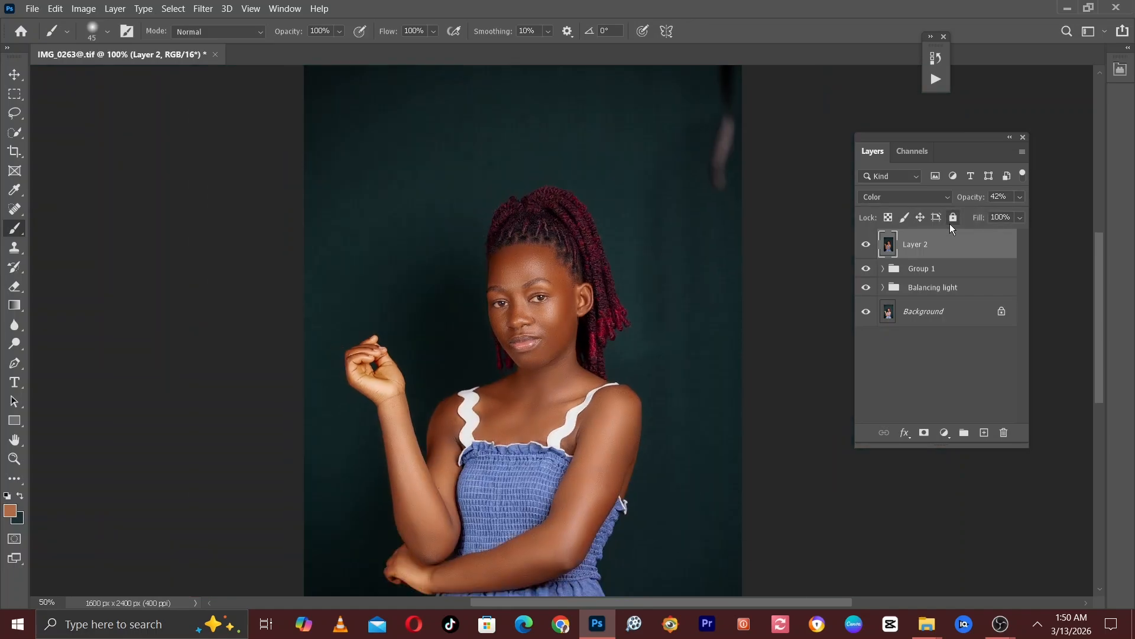
# - Raise Layer 2's opacity to 47%
pyautogui.hotkey('ctrl', '-')
pyautogui.hotkey('ctrl', '+')
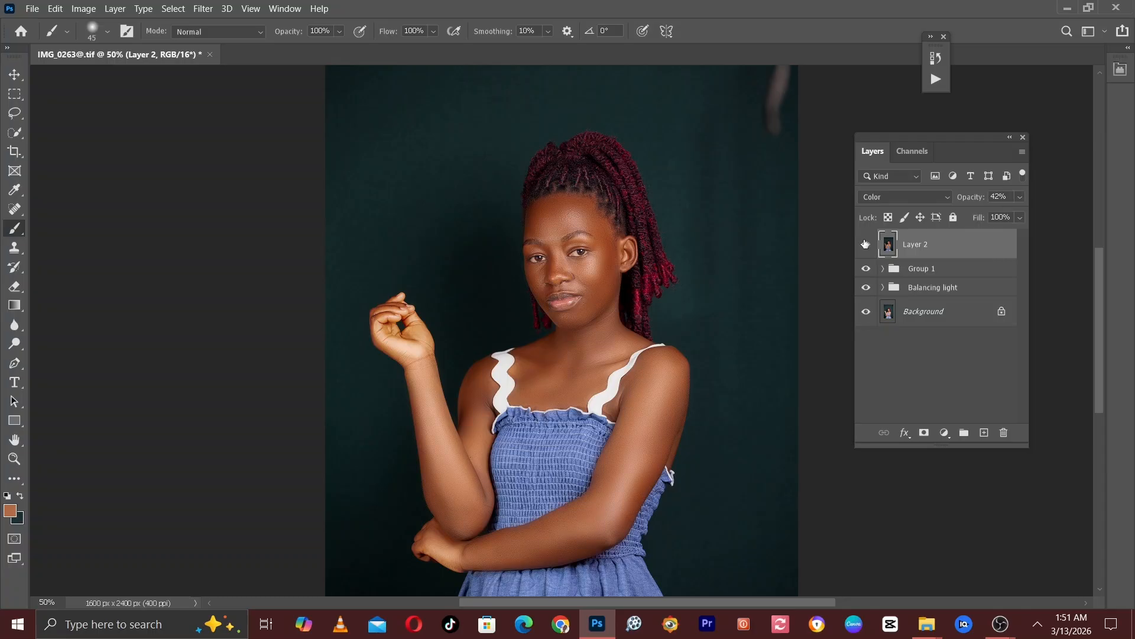
pyautogui.hotkey('ctrl', '+')
pyautogui.hotkey('ctrl', '+')
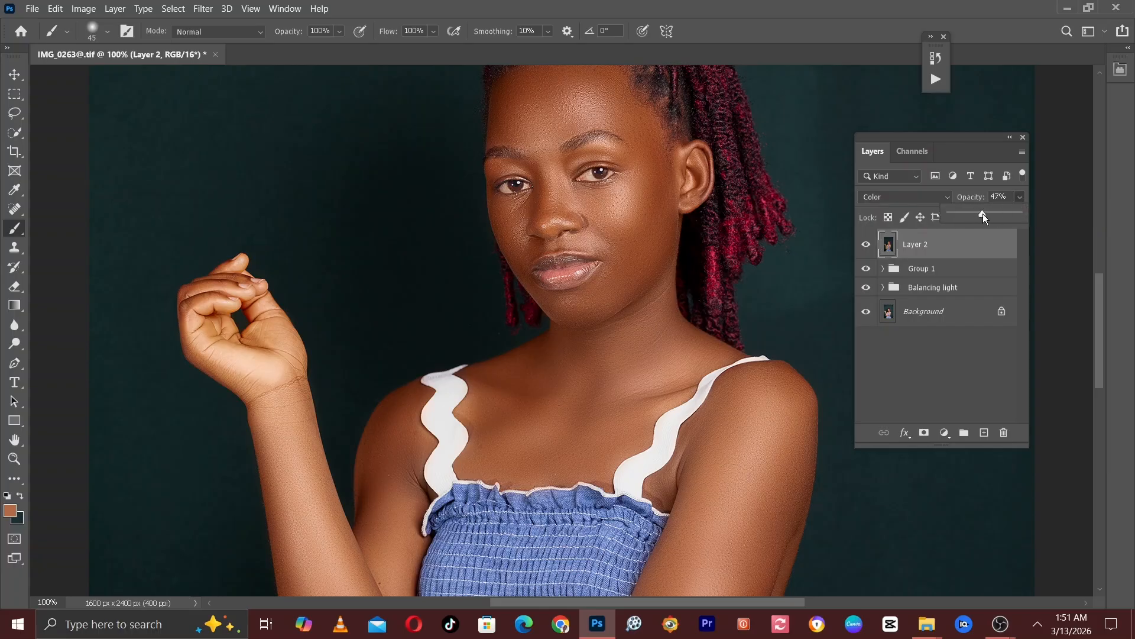
pyautogui.moveTo(537, 206); pyautogui.dragTo(471, 362)
pyautogui.hotkey('ctrl', '+')
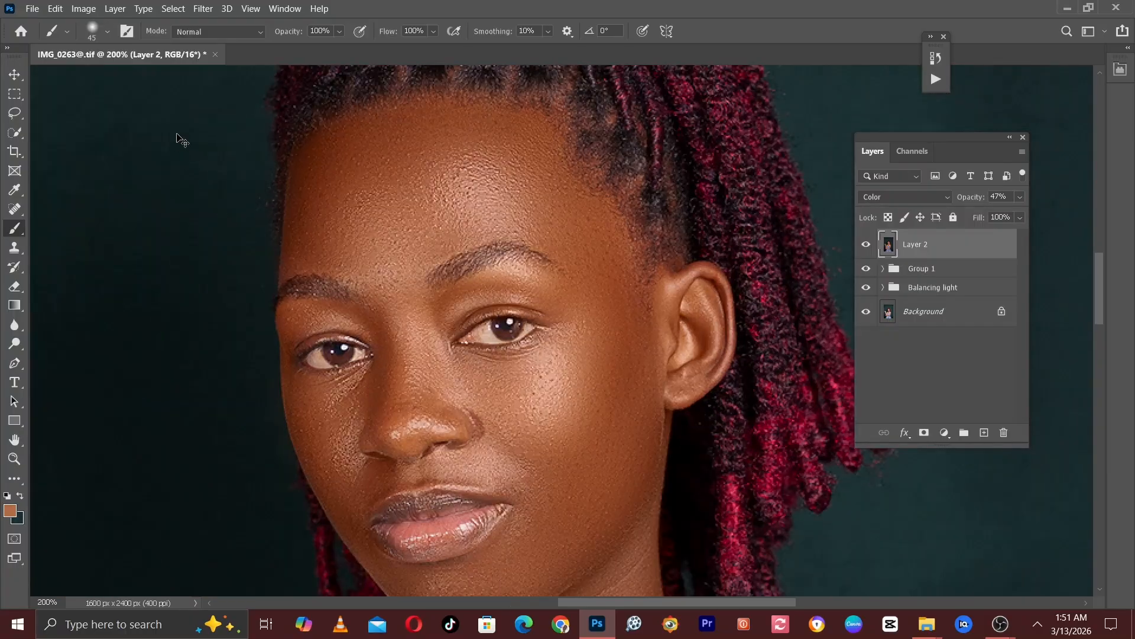
# - Set the brush to 59% opacity, 43% flow and a size of 40 px
pyautogui.rightClick(14, 236)
pyautogui.click(54, 225)
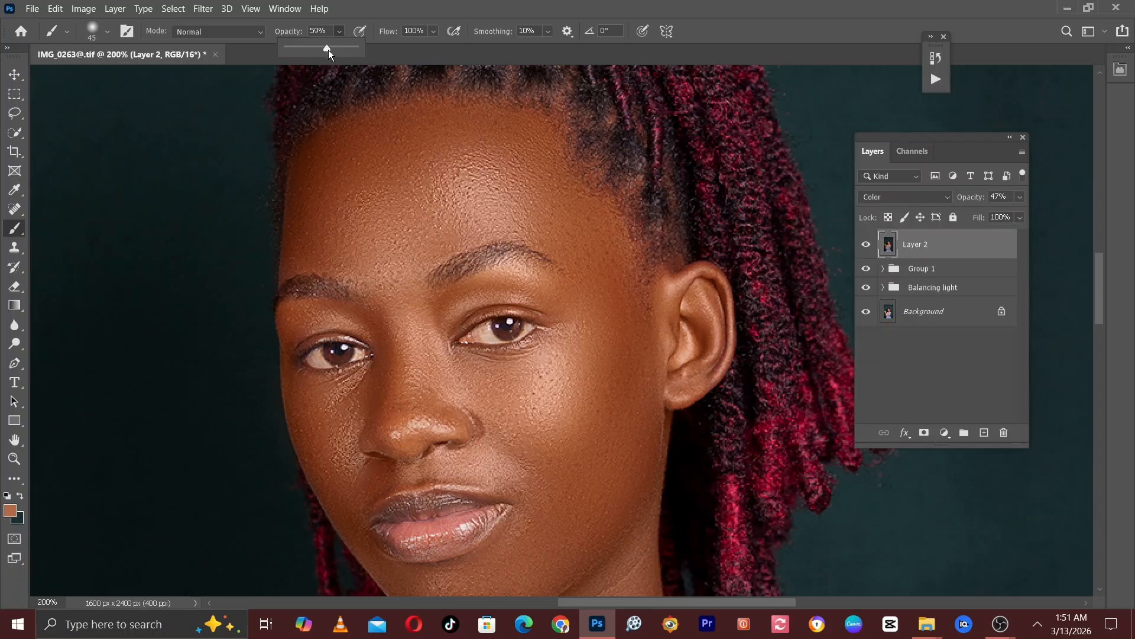
pyautogui.click(435, 32)
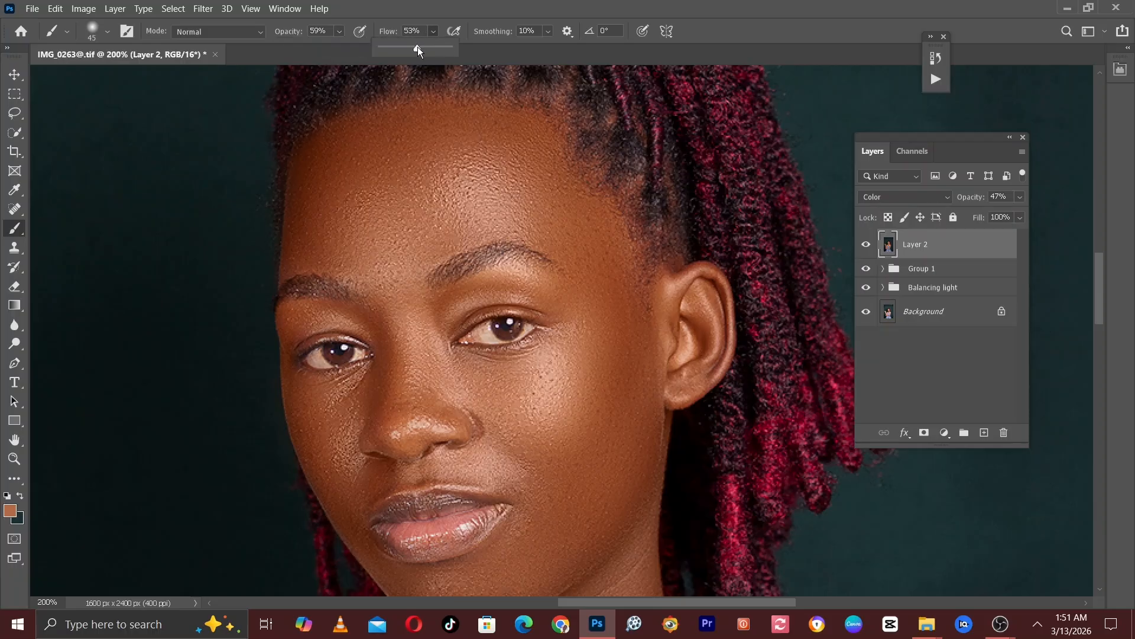
pyautogui.click(402, 171)
pyautogui.press('[')
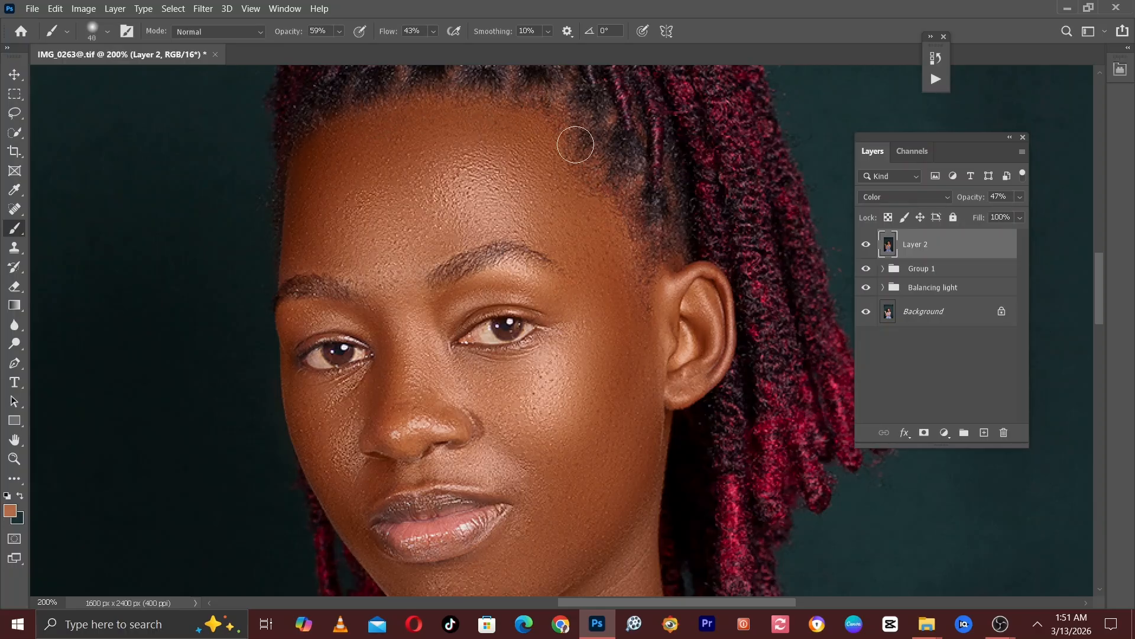
# - Add a layer mask to Layer 2 and make black the foreground color for painting with the Brush tool
pyautogui.hotkey('ctrl', '-')
pyautogui.scroll(-10, 591, 145)
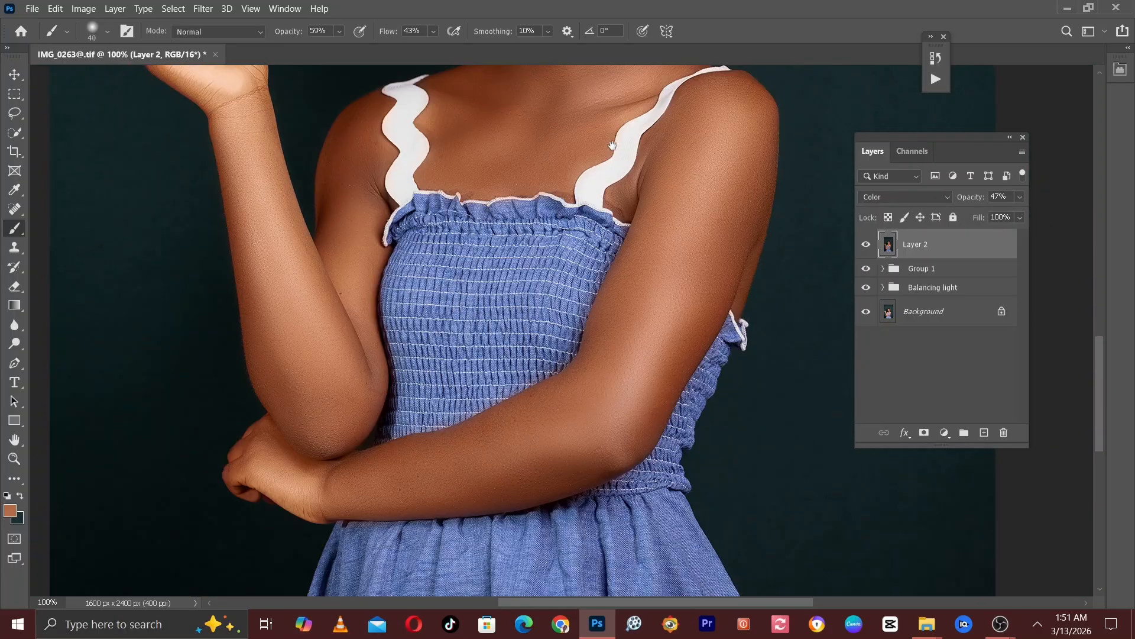
pyautogui.moveTo(613, 146); pyautogui.dragTo(645, 32)
pyautogui.hotkey('ctrl', '+')
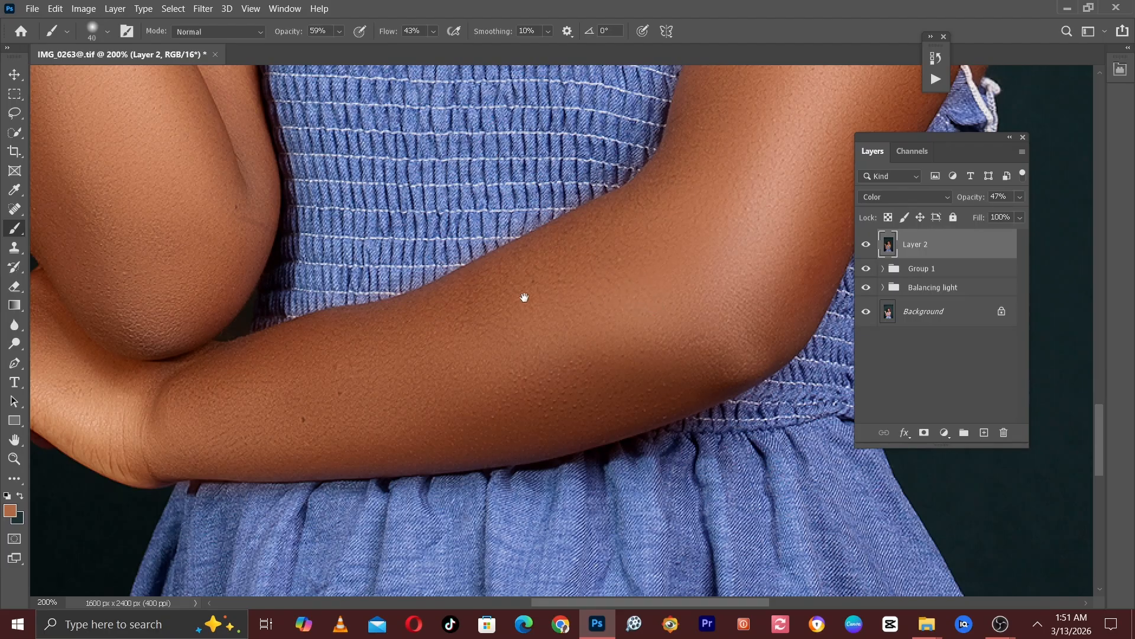
pyautogui.moveTo(523, 297); pyautogui.dragTo(623, 340)
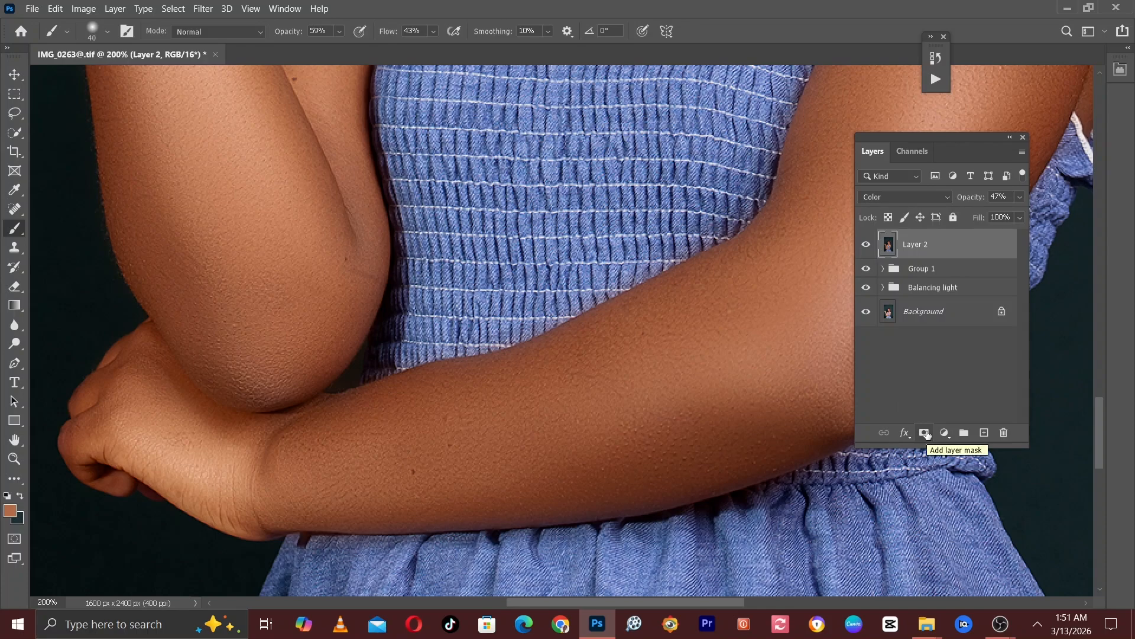
pyautogui.moveTo(567, 362)
pyautogui.mouseDown()
pyautogui.moveTo(393, 322)
pyautogui.moveTo(284, 332)
pyautogui.moveTo(324, 230)
pyautogui.moveTo(346, 222)
pyautogui.moveTo(436, 327)
pyautogui.mouseUp()
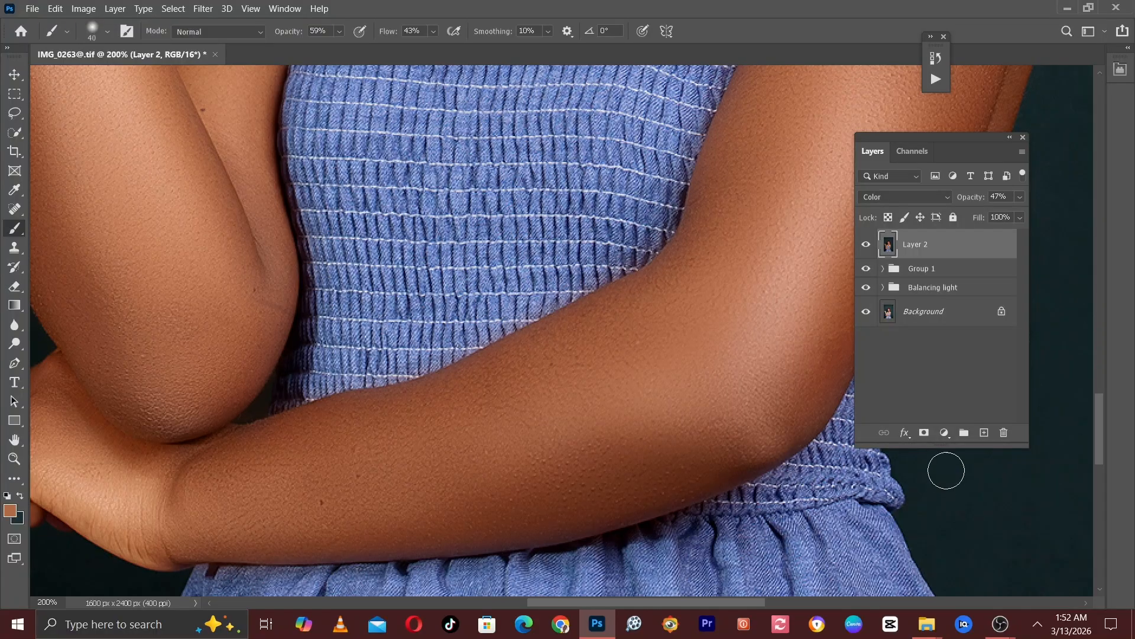
pyautogui.click(924, 433)
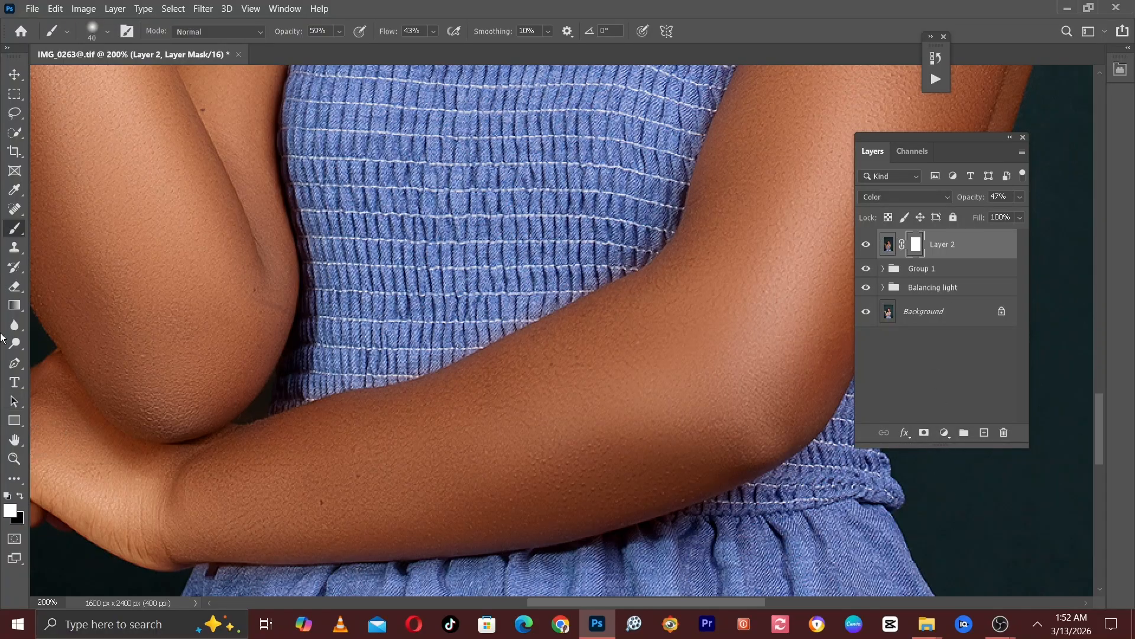
pyautogui.click(6, 496)
pyautogui.rightClick(14, 234)
pyautogui.click(54, 229)
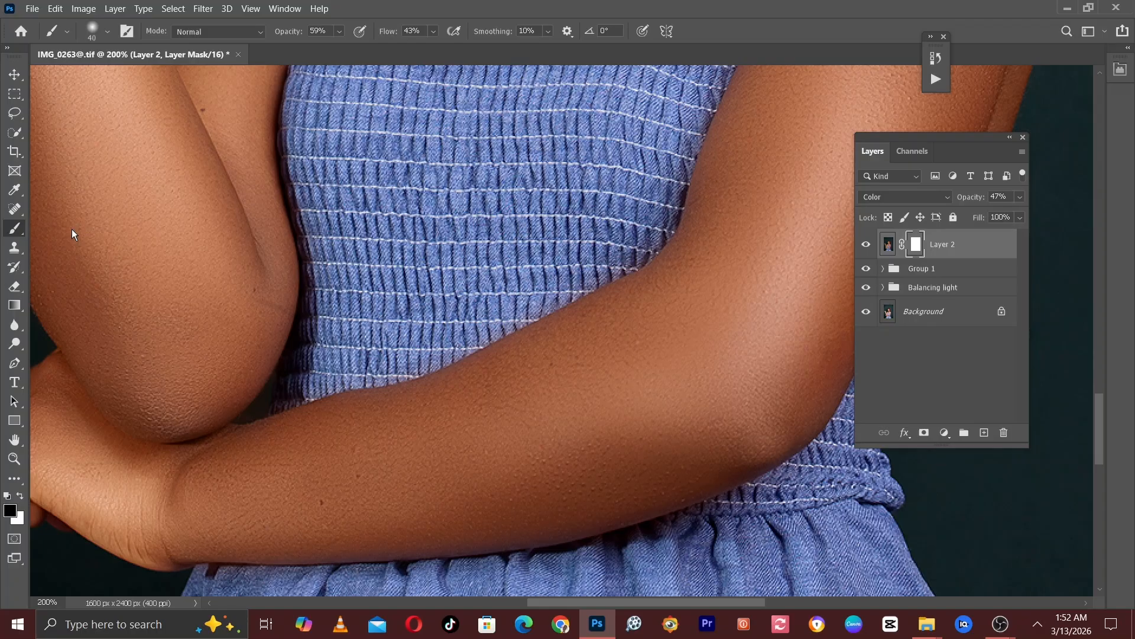
# - Set the brush to 100% opacity and 100% flow, and reduce its size to 30 px
pyautogui.click(339, 31)
pyautogui.moveTo(348, 47); pyautogui.dragTo(388, 47)
pyautogui.click(433, 31)
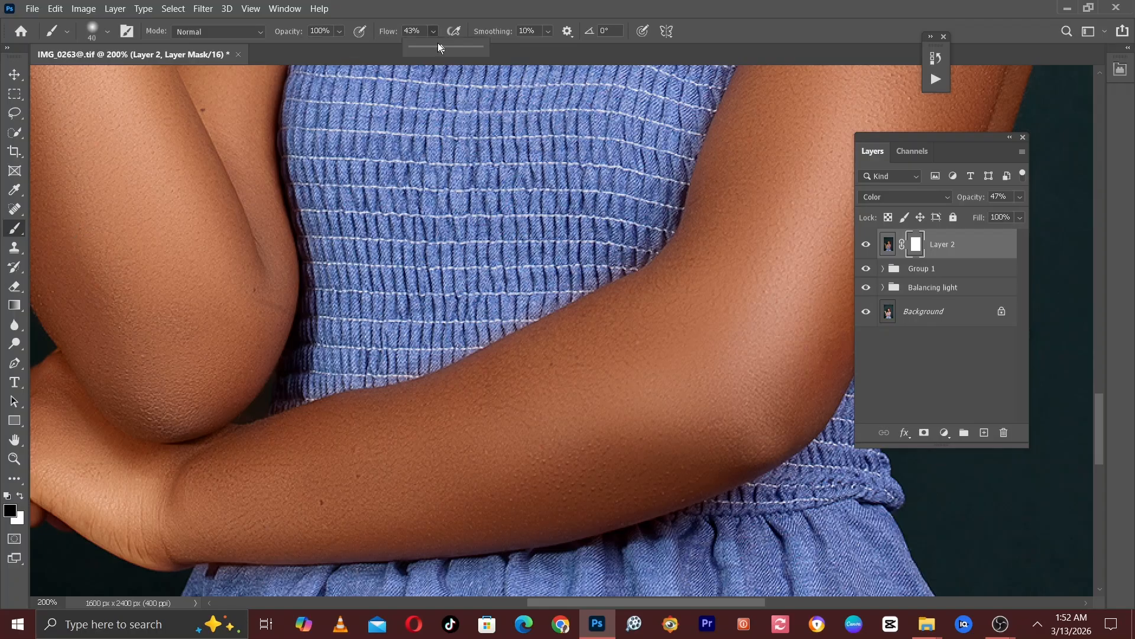
pyautogui.moveTo(465, 54); pyautogui.dragTo(491, 48)
pyautogui.press('[')
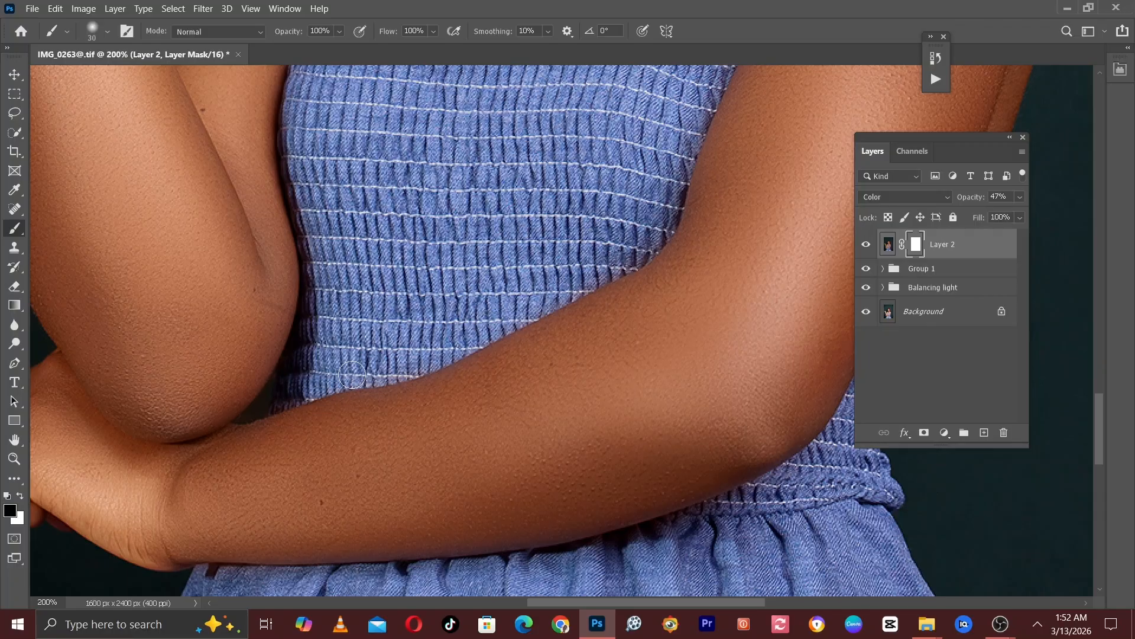
# - Paint black on Layer 2's mask over the dress along the folded arm's edges with a 30 to 35 px brush
pyautogui.moveTo(555, 456); pyautogui.dragTo(437, 221)
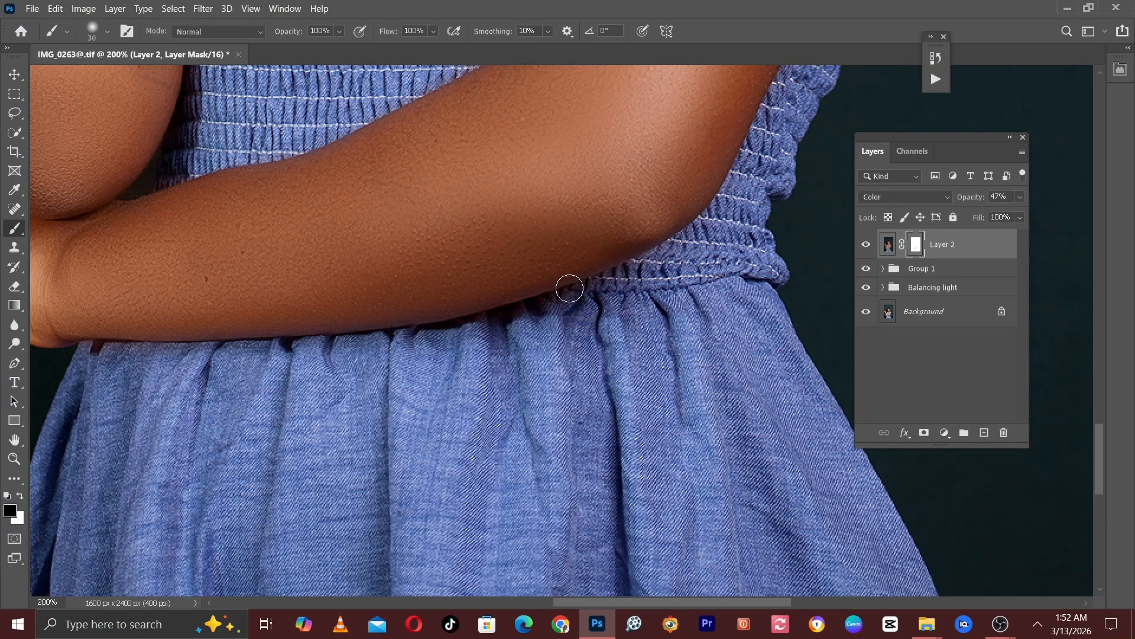
pyautogui.press(']')
pyautogui.moveTo(777, 155)
pyautogui.mouseDown()
pyautogui.moveTo(657, 378)
pyautogui.moveTo(573, 380)
pyautogui.moveTo(553, 408)
pyautogui.mouseUp()
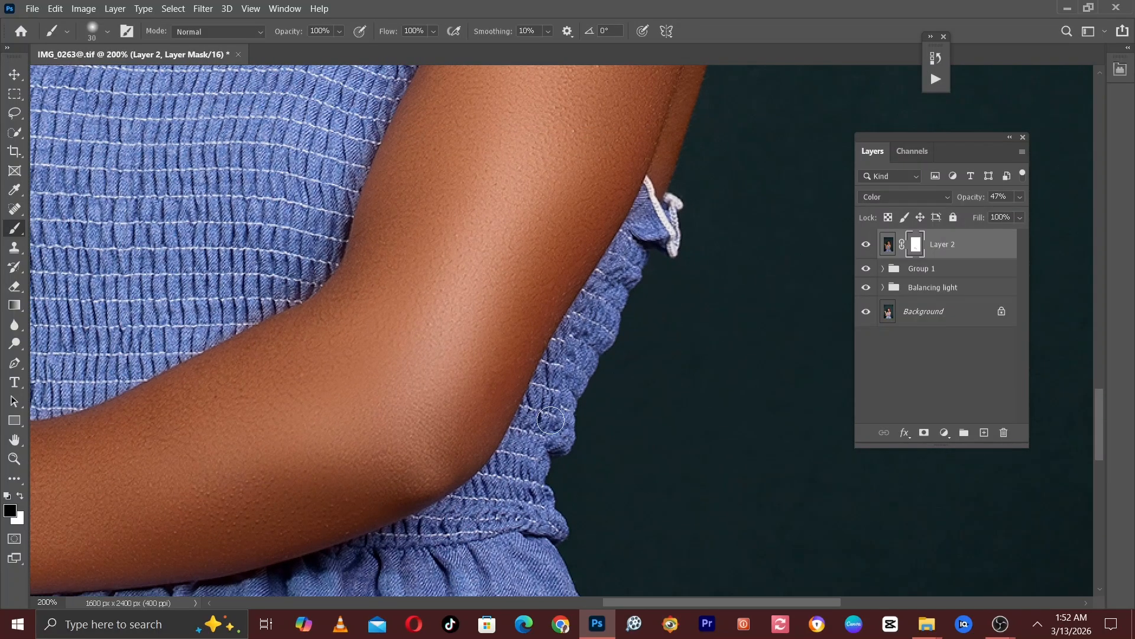
pyautogui.press('[')
pyautogui.moveTo(464, 278); pyautogui.dragTo(578, 446)
pyautogui.press(']')
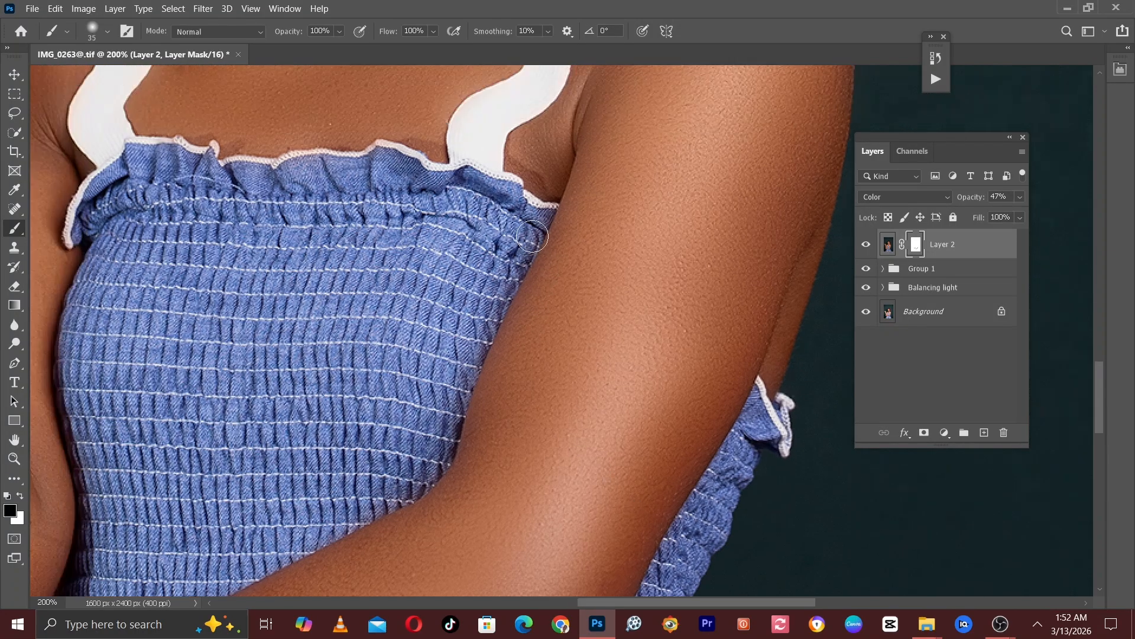
# - Mask Layer 2's color off the dress neckline and the white shoulder straps with a brush of 20 to 40 px
pyautogui.moveTo(405, 432)
pyautogui.mouseDown()
pyautogui.moveTo(674, 264)
pyautogui.moveTo(680, 464)
pyautogui.mouseUp()
pyautogui.moveTo(611, 392); pyautogui.dragTo(568, 520)
pyautogui.moveTo(721, 148)
pyautogui.mouseDown()
pyautogui.moveTo(659, 286)
pyautogui.moveTo(656, 264)
pyautogui.mouseUp()
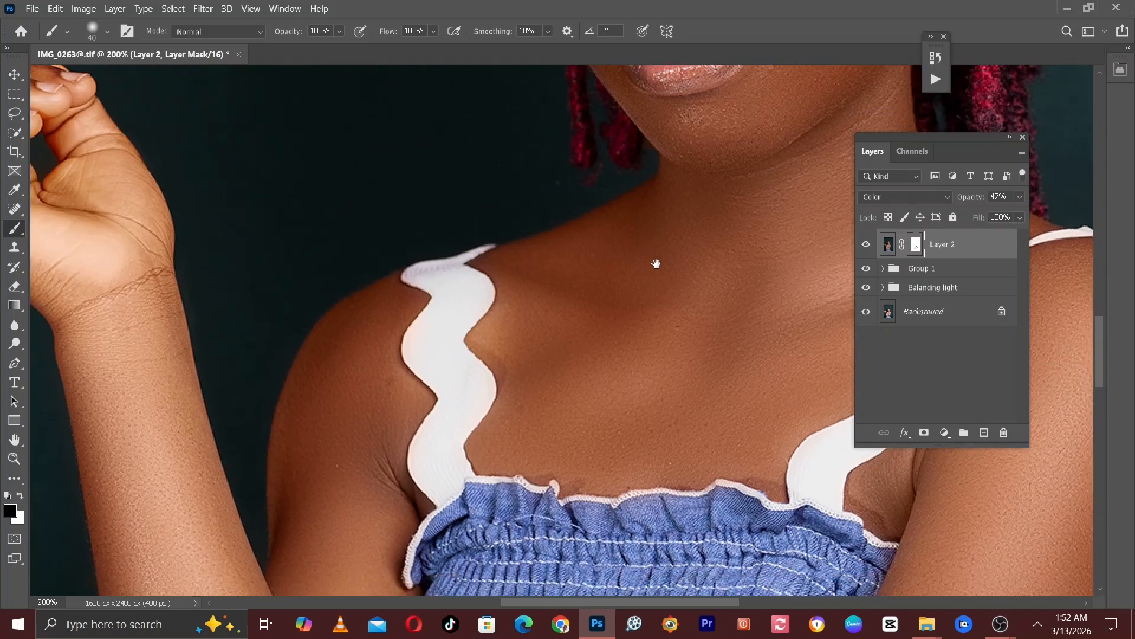
pyautogui.moveTo(434, 325)
pyautogui.mouseDown()
pyautogui.moveTo(415, 351)
pyautogui.moveTo(431, 344)
pyautogui.moveTo(457, 384)
pyautogui.moveTo(435, 471)
pyautogui.moveTo(484, 343)
pyautogui.moveTo(293, 342)
pyautogui.moveTo(350, 380)
pyautogui.moveTo(236, 380)
pyautogui.mouseUp()
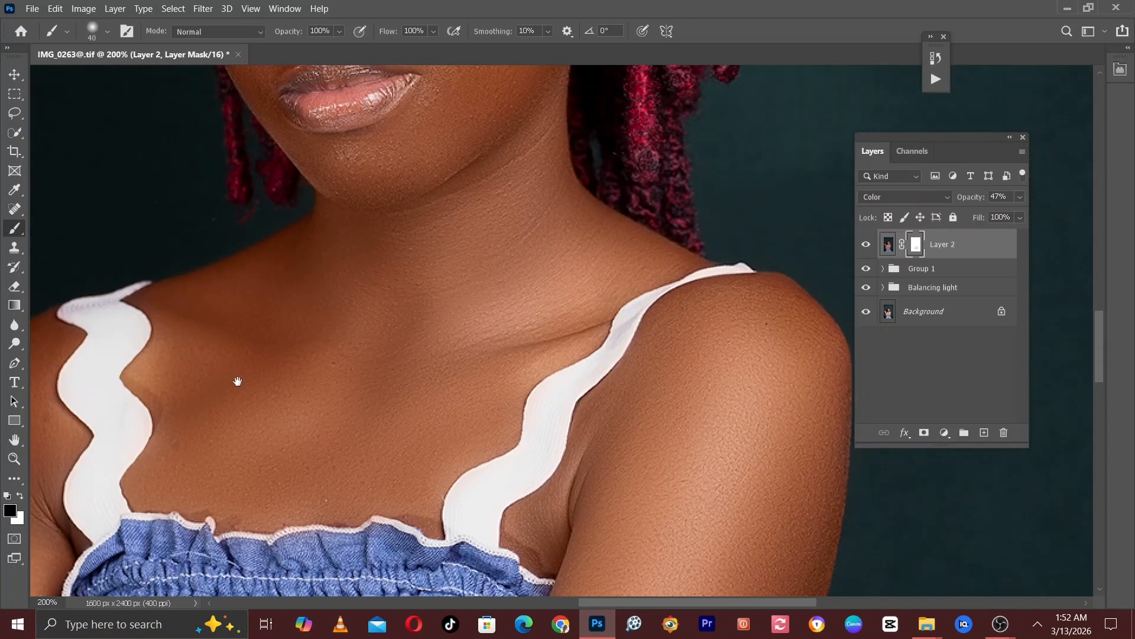
pyautogui.press('[')
pyautogui.press('[')
pyautogui.press('[')
pyautogui.moveTo(590, 361); pyautogui.dragTo(570, 390)
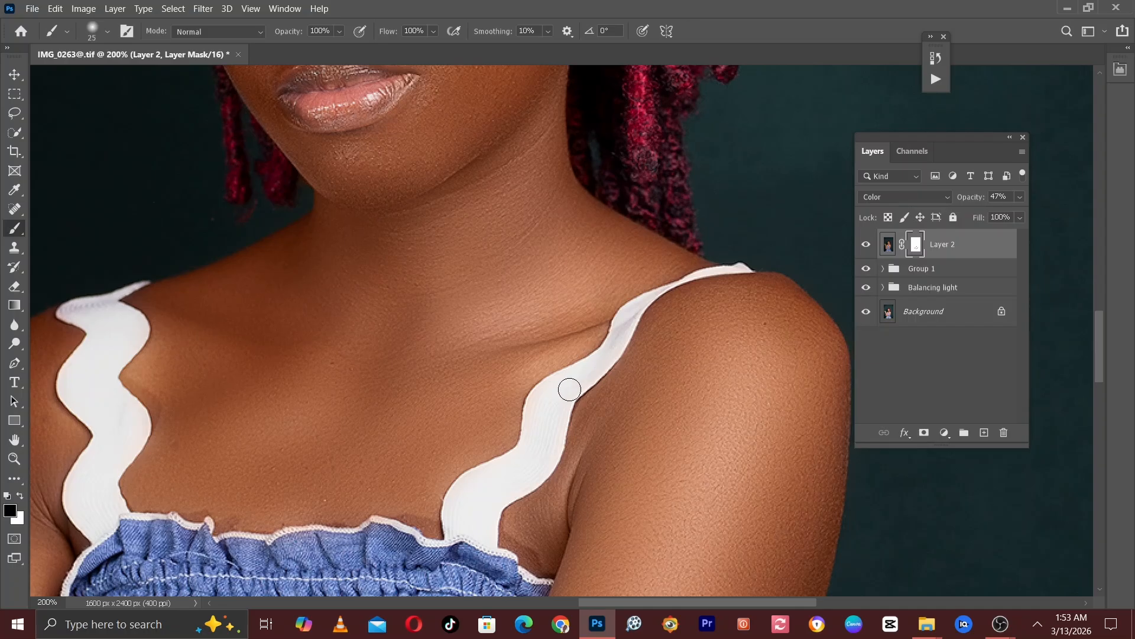
pyautogui.press('[')
# - Compare the whole portrait with the masked Layer 2 hidden and shown
pyautogui.moveTo(502, 259); pyautogui.dragTo(584, 499)
pyautogui.hotkey('ctrl', '-')
pyautogui.hotkey('ctrl', '-')
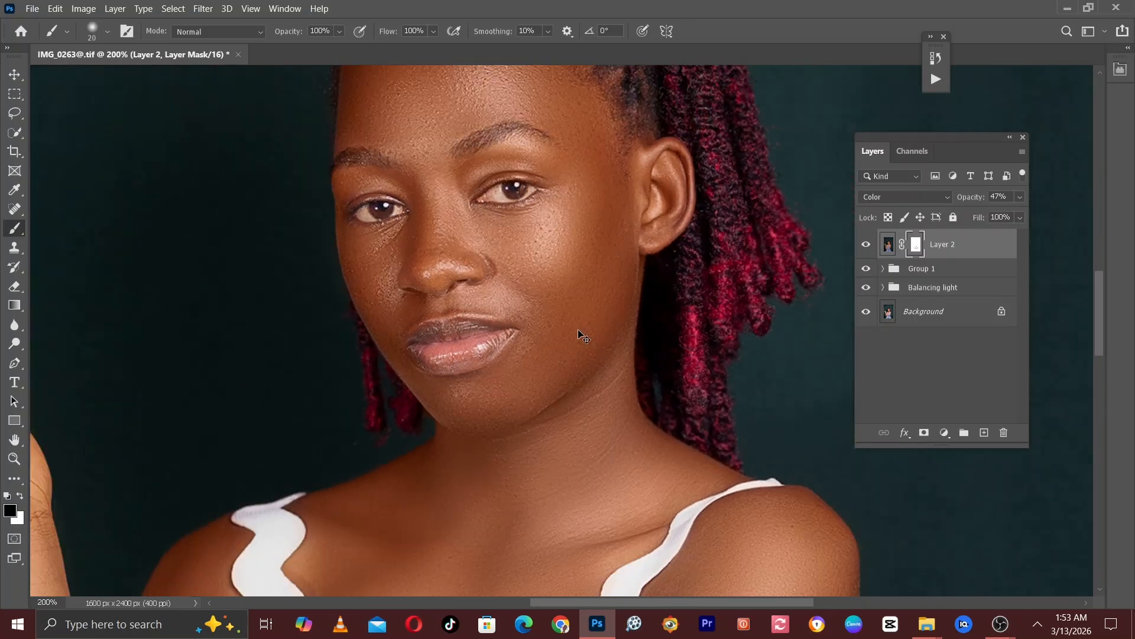
pyautogui.hotkey('ctrl', '-')
pyautogui.hotkey('ctrl', '-')
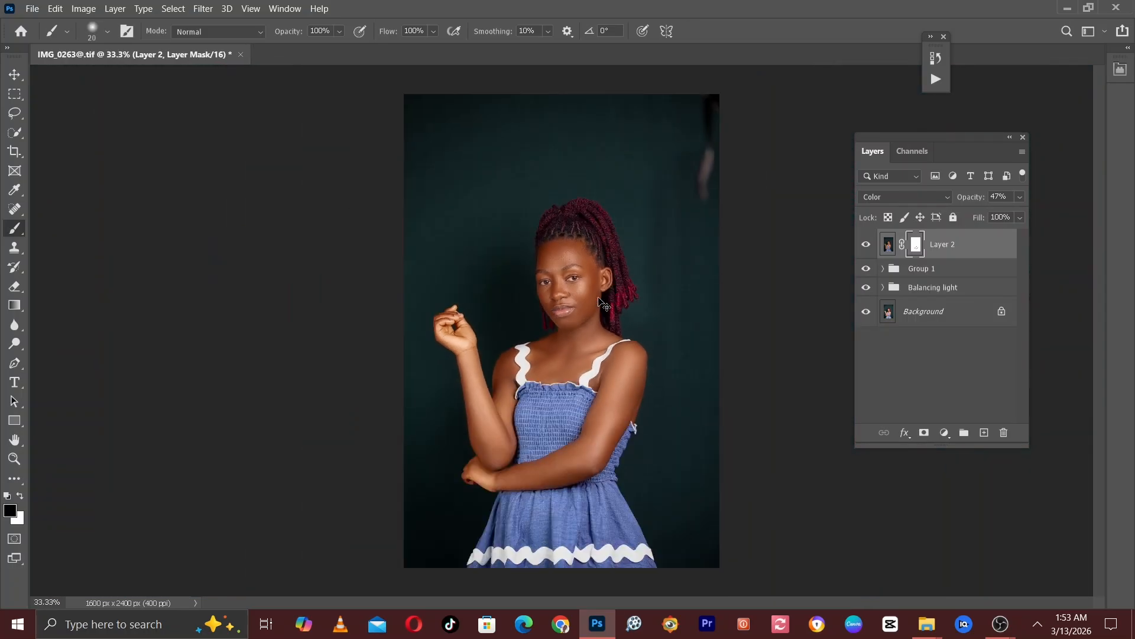
pyautogui.hotkey('ctrl', '+')
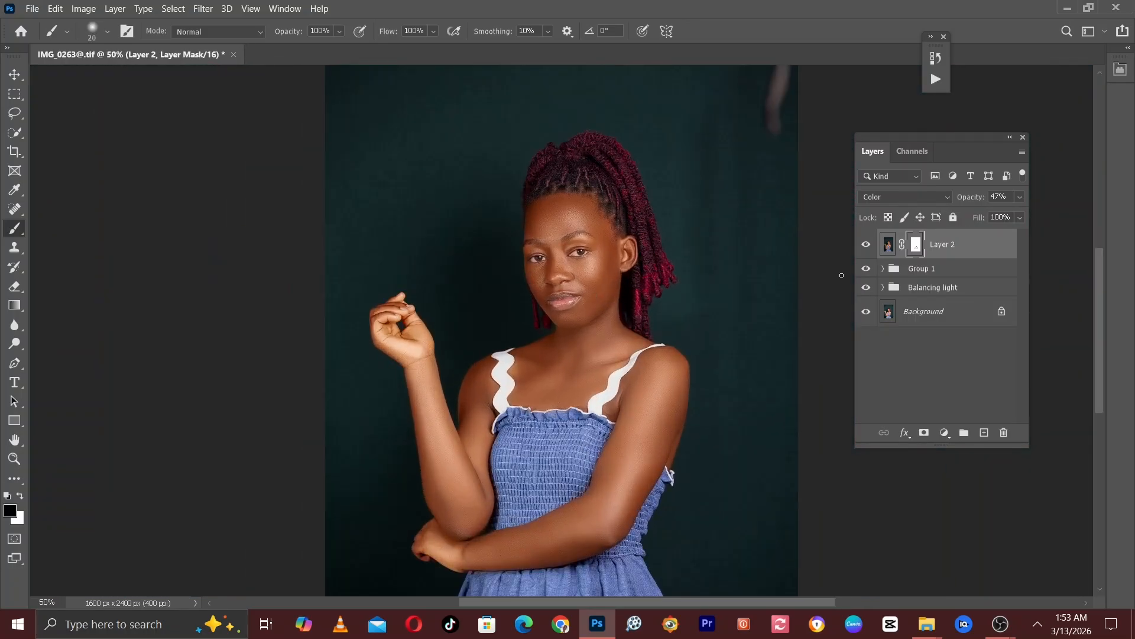
pyautogui.click(867, 243)
pyautogui.click(867, 243)
# - Add a Hue/Saturation adjustment layer above Layer 2 and move its settings clear of the portrait
pyautogui.click(946, 433)
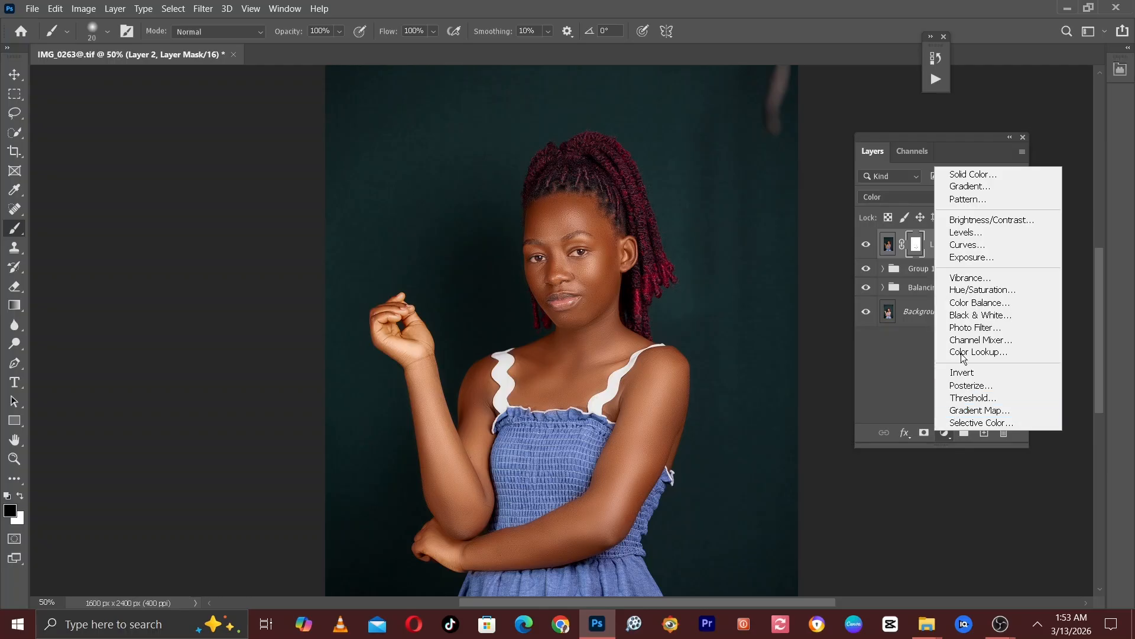
pyautogui.click(967, 293)
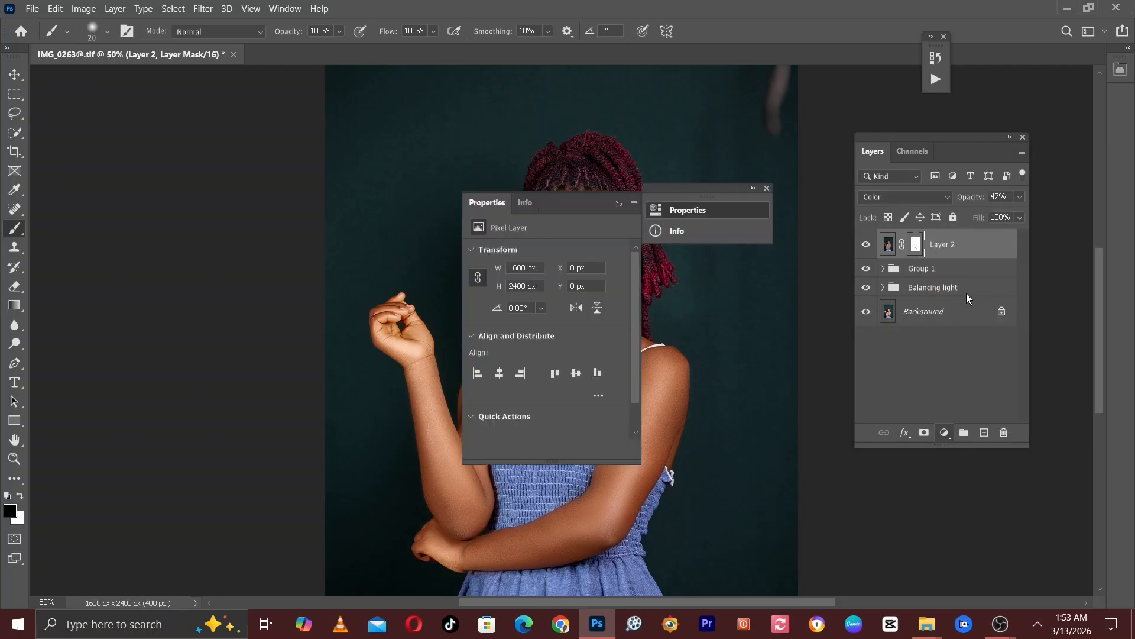
pyautogui.moveTo(523, 204); pyautogui.dragTo(246, 179)
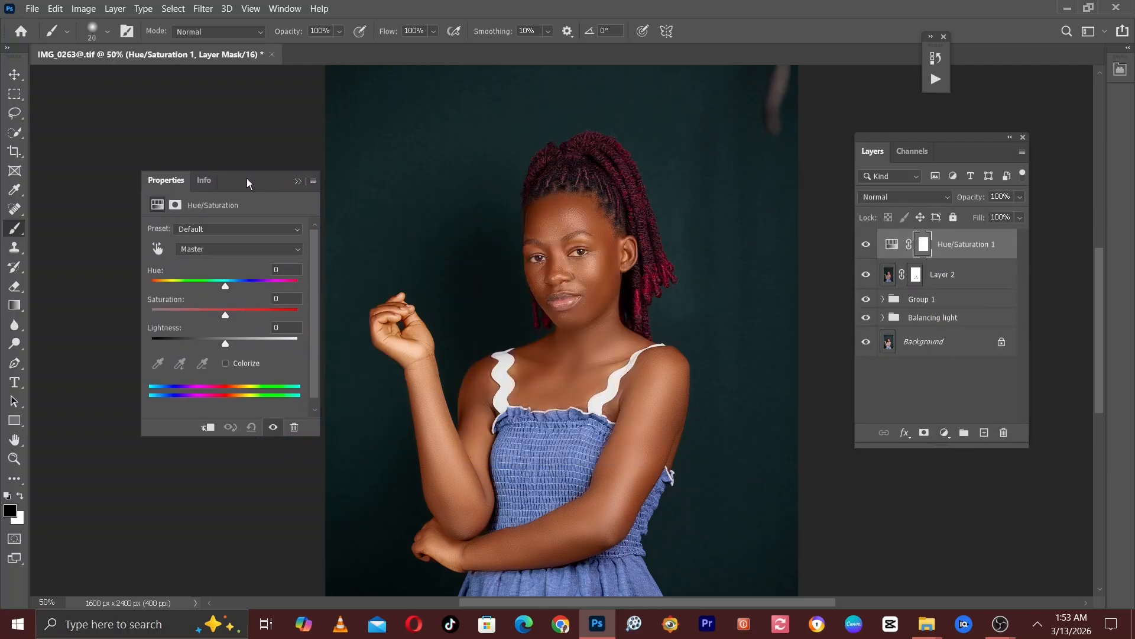
# - Lower the lightness of the Reds to -9 in the Hue/Saturation adjustment and collapse its settings
pyautogui.click(208, 247)
pyautogui.click(207, 262)
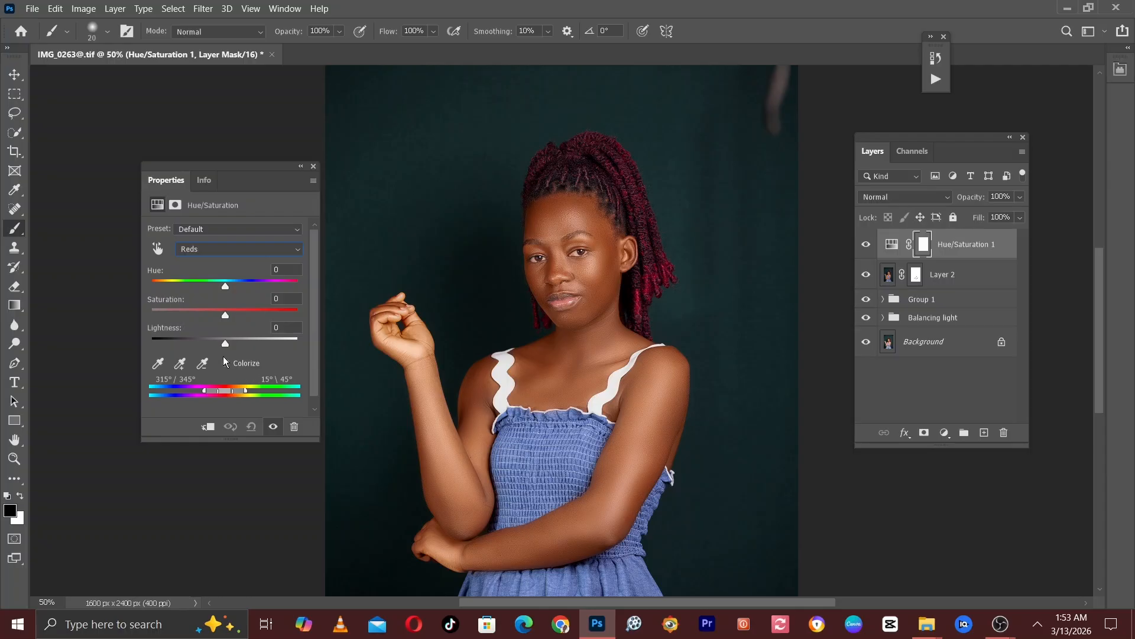
pyautogui.click(195, 249)
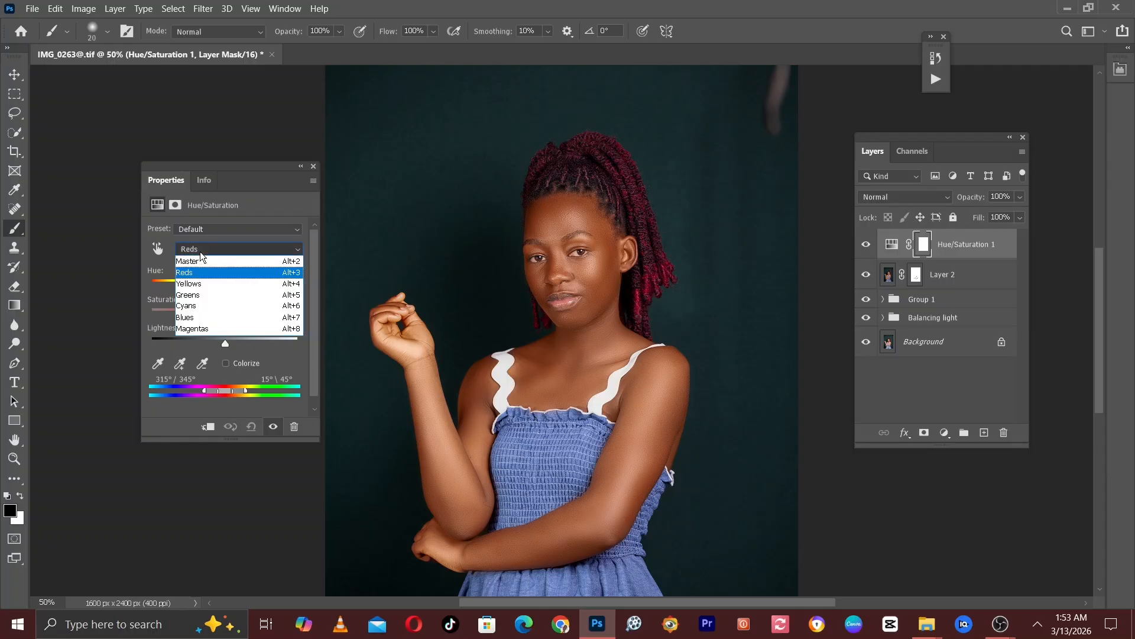
pyautogui.click(190, 276)
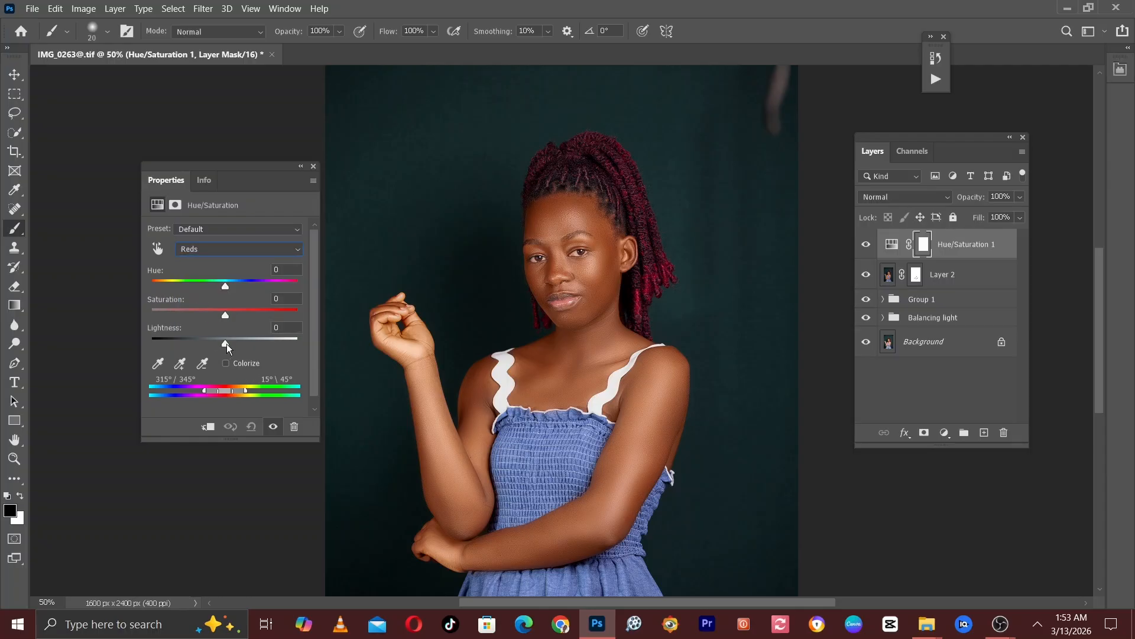
pyautogui.moveTo(226, 341); pyautogui.dragTo(219, 338)
pyautogui.moveTo(220, 339); pyautogui.dragTo(218, 338)
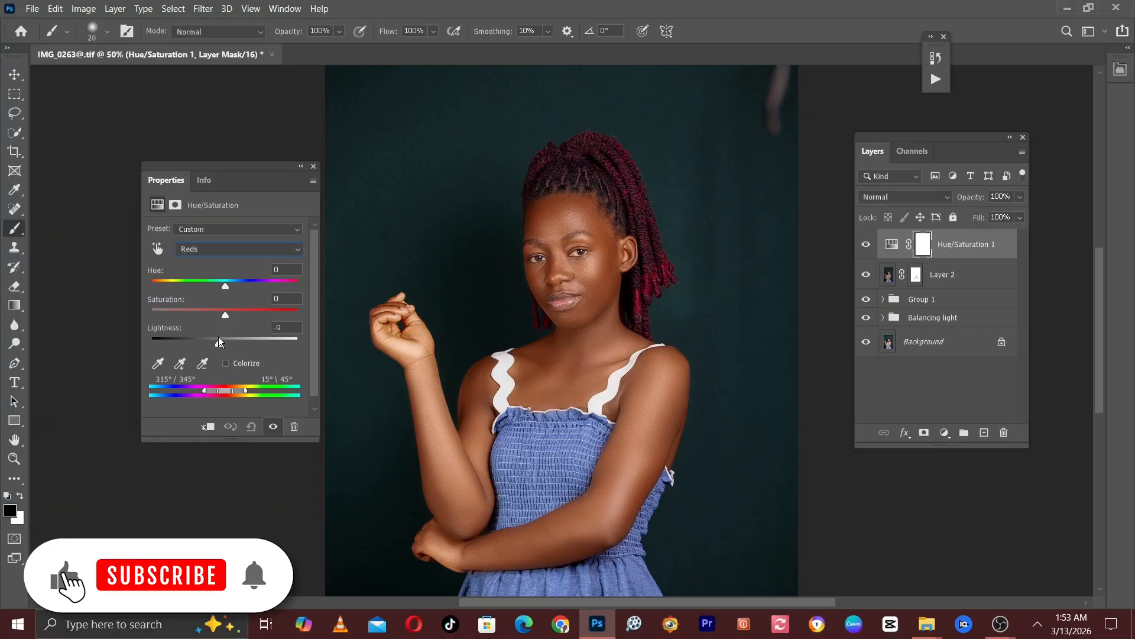
pyautogui.click(300, 167)
# - Add a Selective Color adjustment layer above the Hue/Saturation layer and choose Blacks as the color range to edit
pyautogui.click(944, 432)
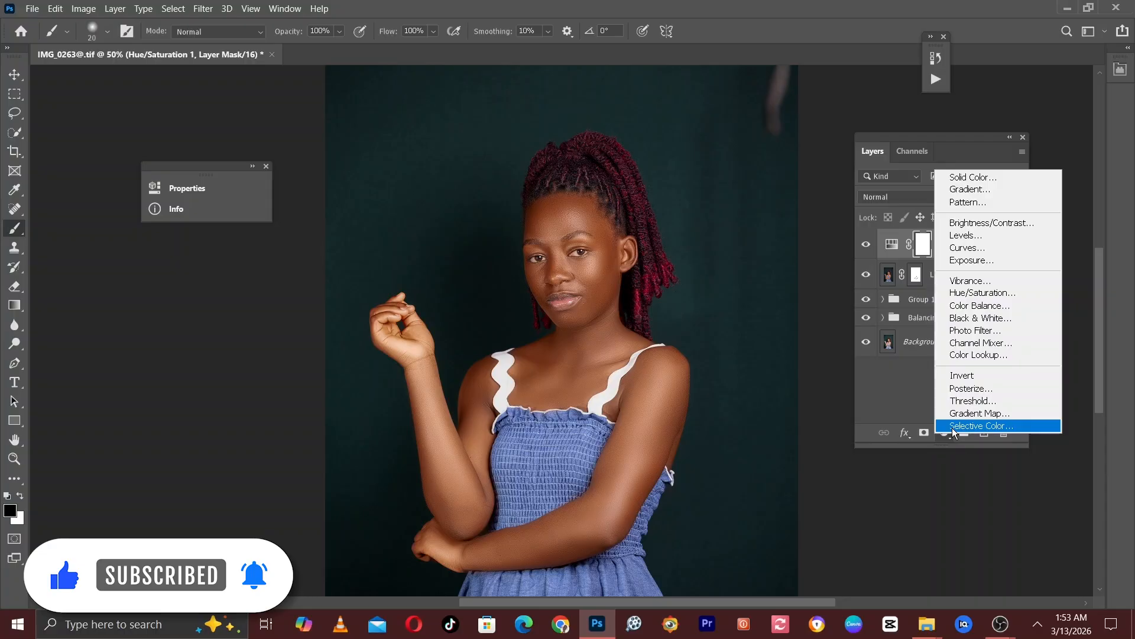
pyautogui.click(953, 427)
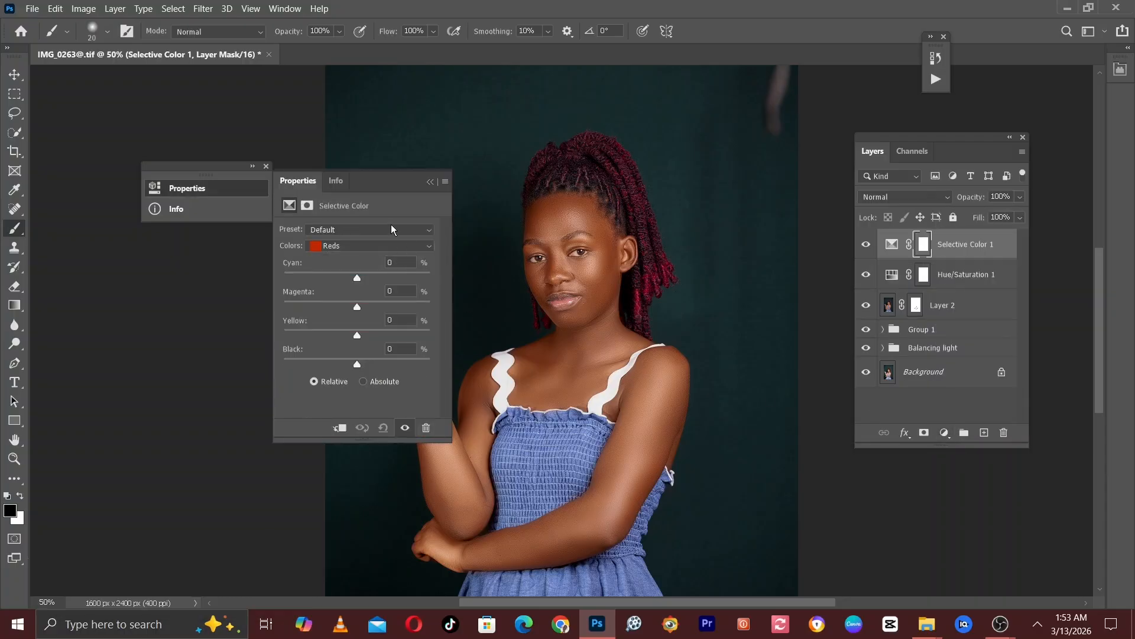
pyautogui.hotkey('ctrl', '+')
pyautogui.hotkey('ctrl', '+')
pyautogui.moveTo(573, 194); pyautogui.dragTo(613, 260)
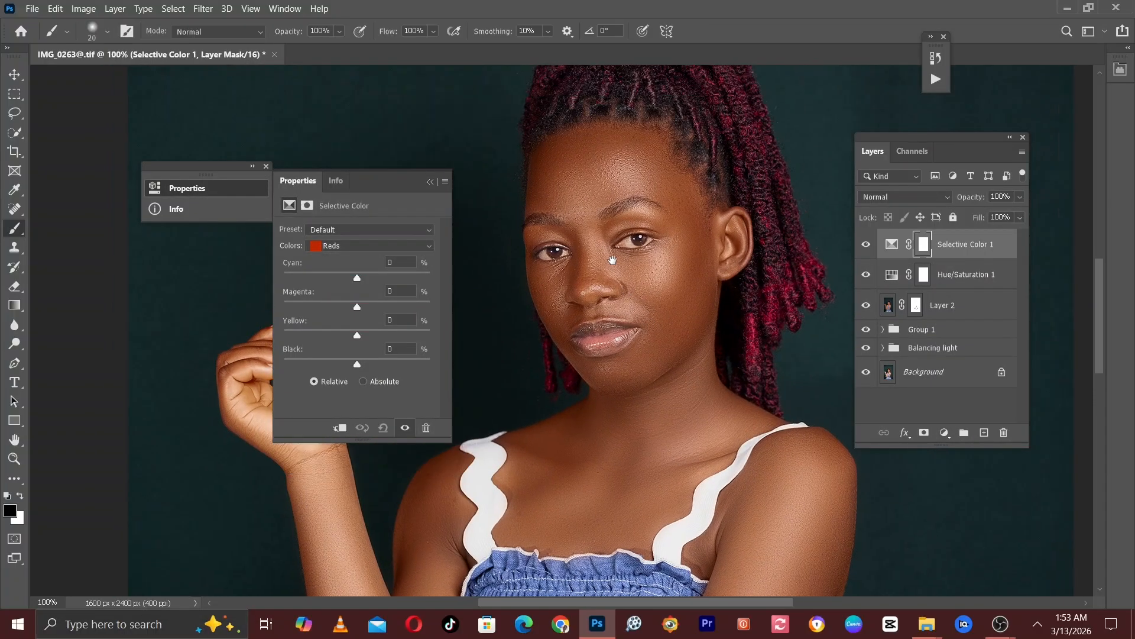
pyautogui.click(330, 248)
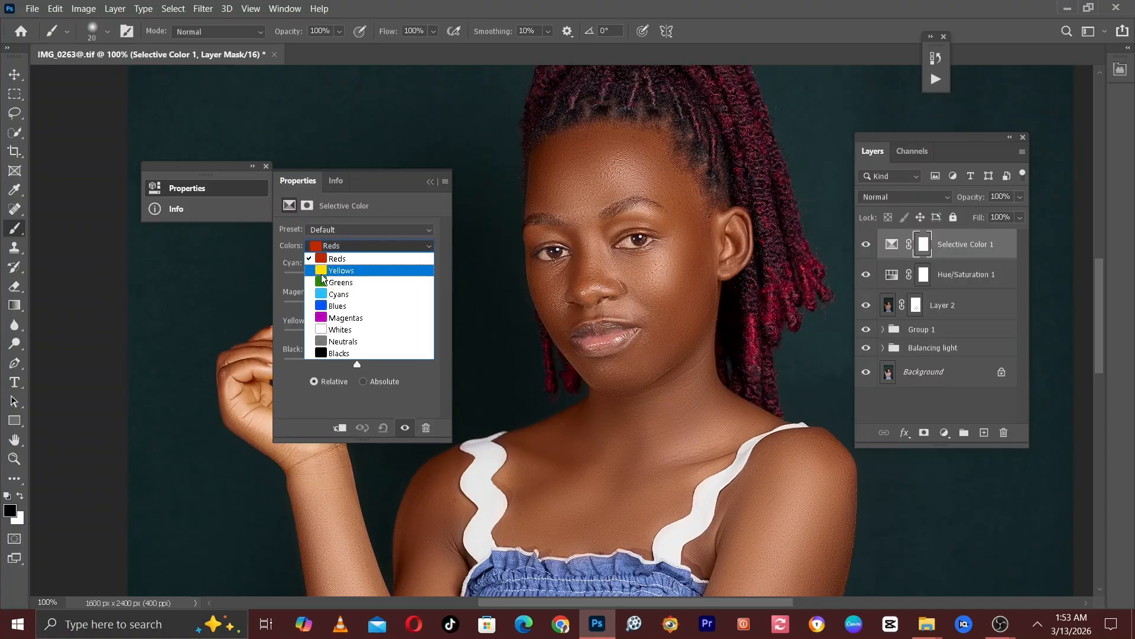
pyautogui.click(355, 357)
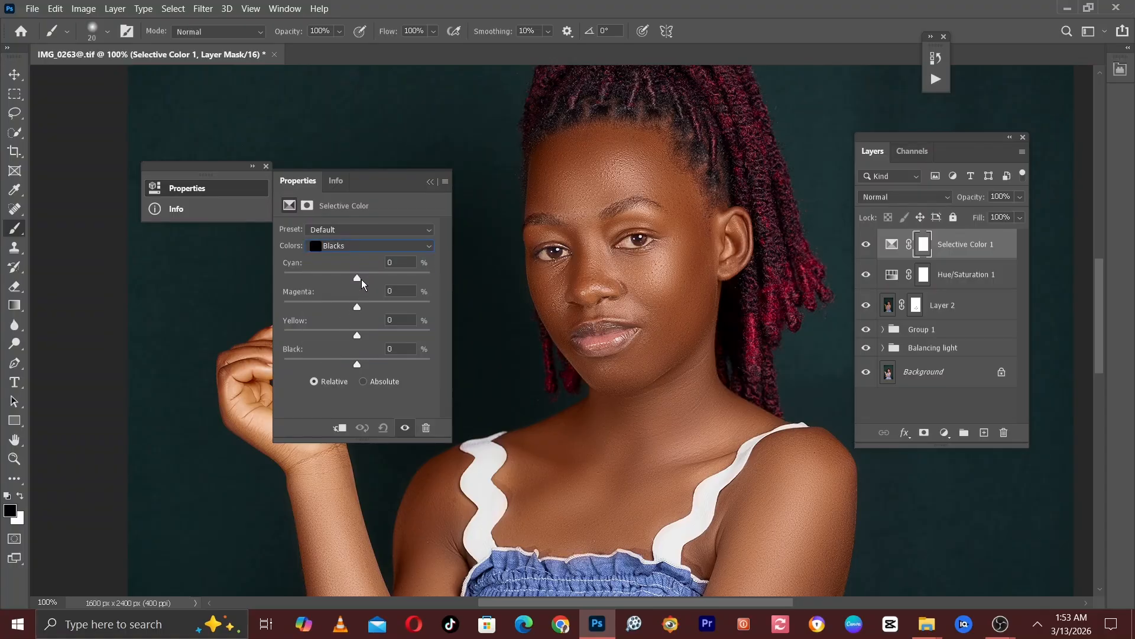
# - Raise cyan in the Blacks to about +12 in the Selective Color adjustment and collapse its settings
pyautogui.moveTo(362, 281); pyautogui.dragTo(366, 283)
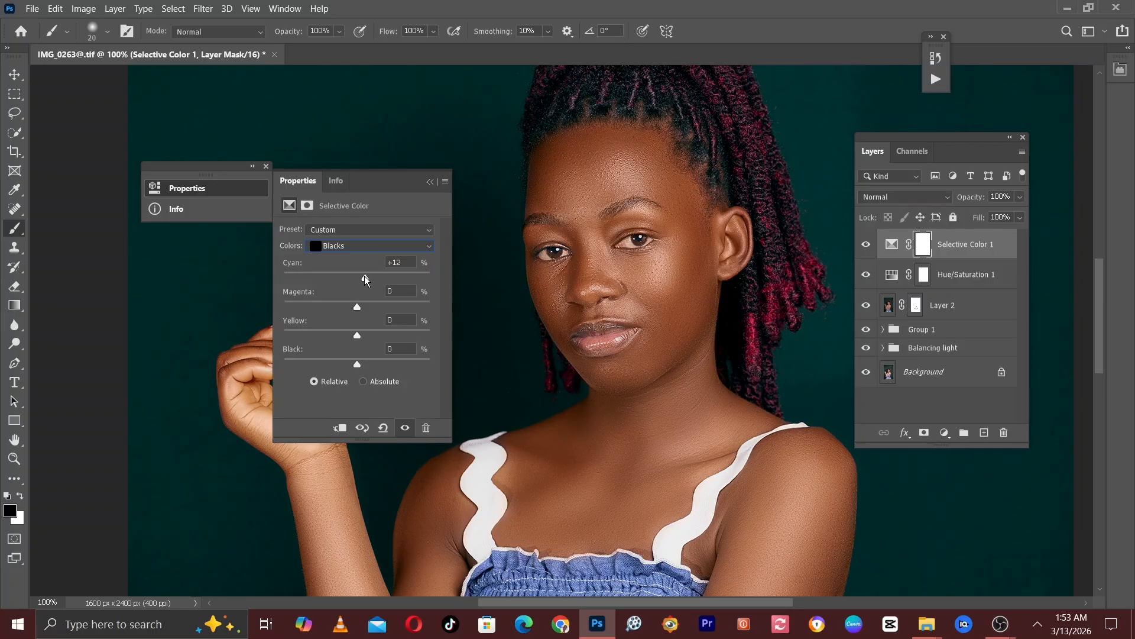
pyautogui.moveTo(366, 280); pyautogui.dragTo(364, 280)
pyautogui.click(430, 182)
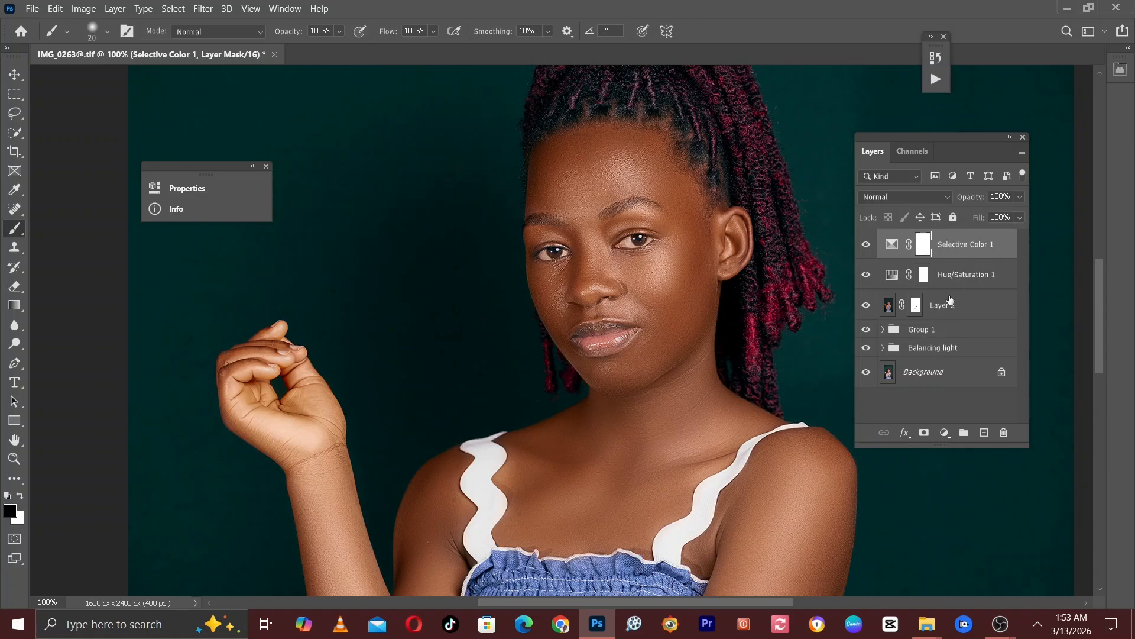
# - Group the Selective Color, Hue/Saturation and Layer 2 layers and name the group Skintone
pyautogui.keyDown('shift'); pyautogui.click(945, 308); pyautogui.keyUp('shift')
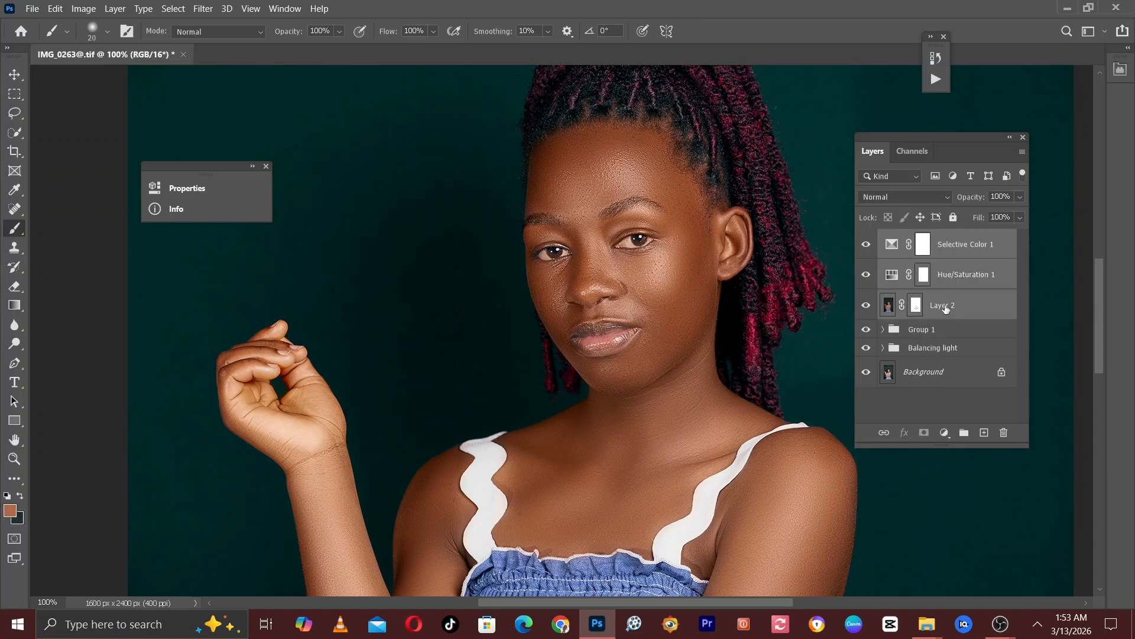
pyautogui.hotkey('ctrl', 'g')
pyautogui.doubleClick(916, 239)
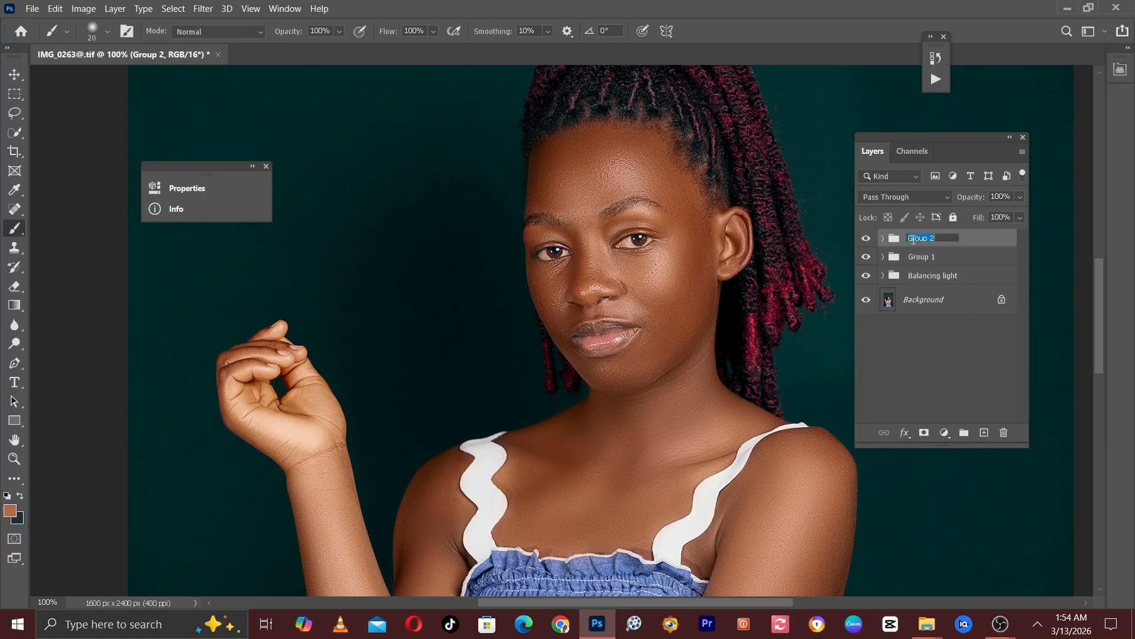
pyautogui.write('Skintone')
pyautogui.click(937, 368)
# - Compare the portrait with the Skintone group hidden and shown, and examine the skin color both overall and up close
pyautogui.click(866, 238)
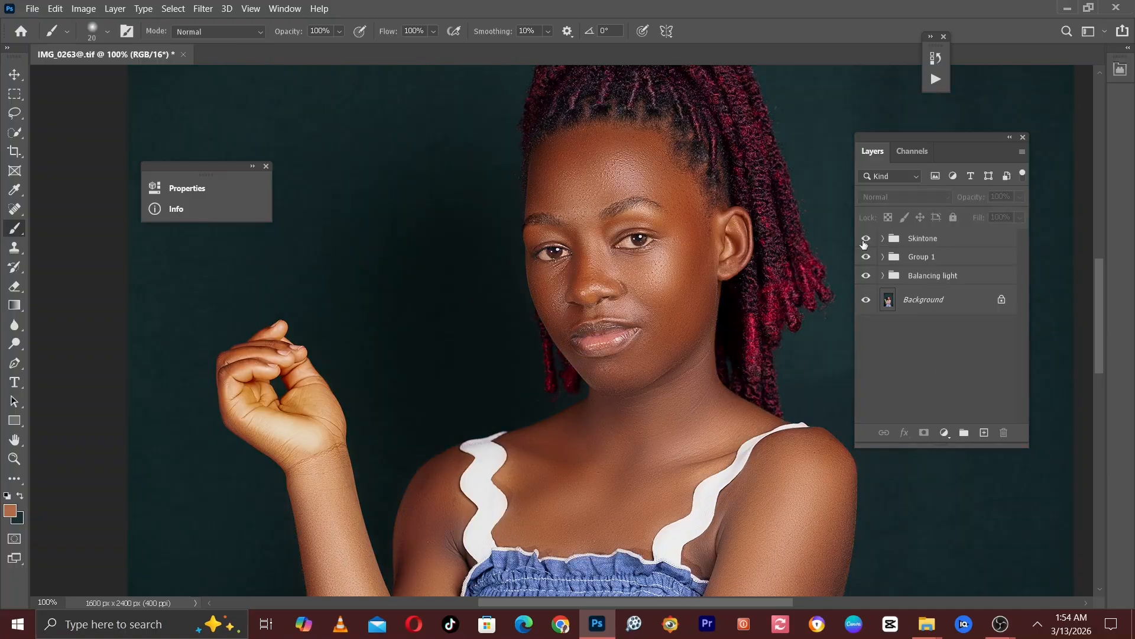
pyautogui.click(864, 243)
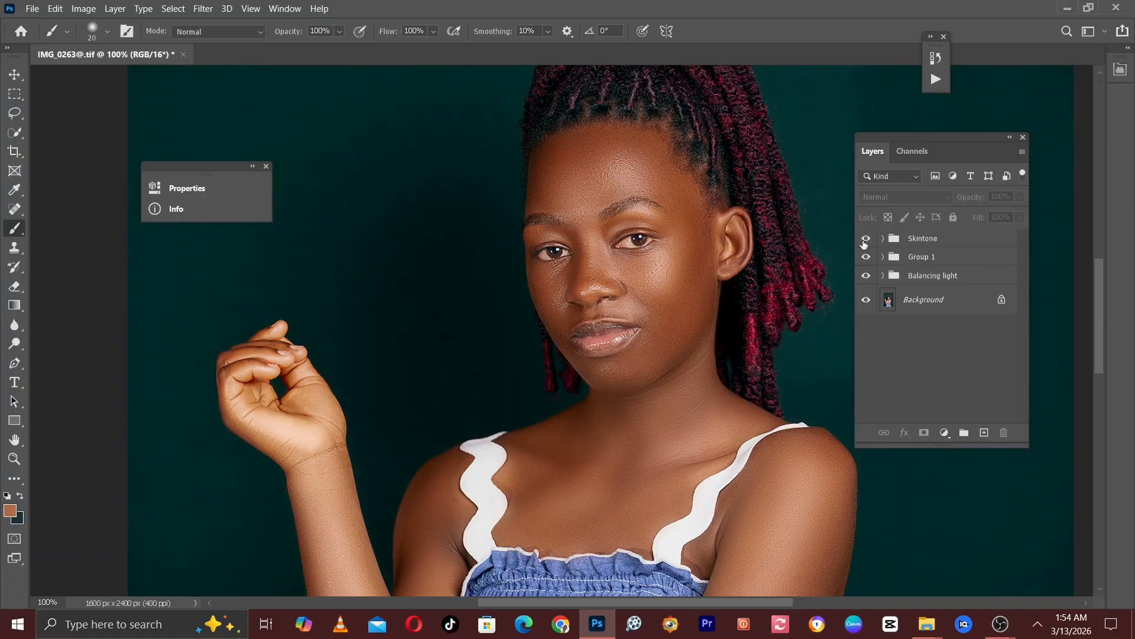
pyautogui.hotkey('ctrl', '-')
pyautogui.hotkey('ctrl', '-')
pyautogui.hotkey('ctrl', '-')
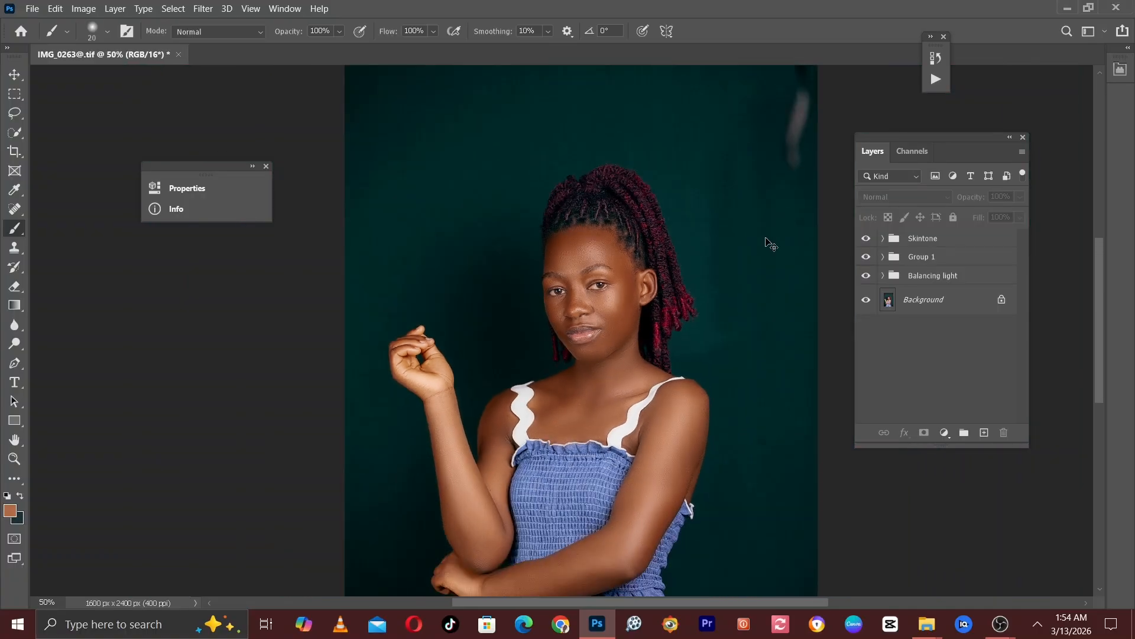
pyautogui.hotkey('ctrl', '+')
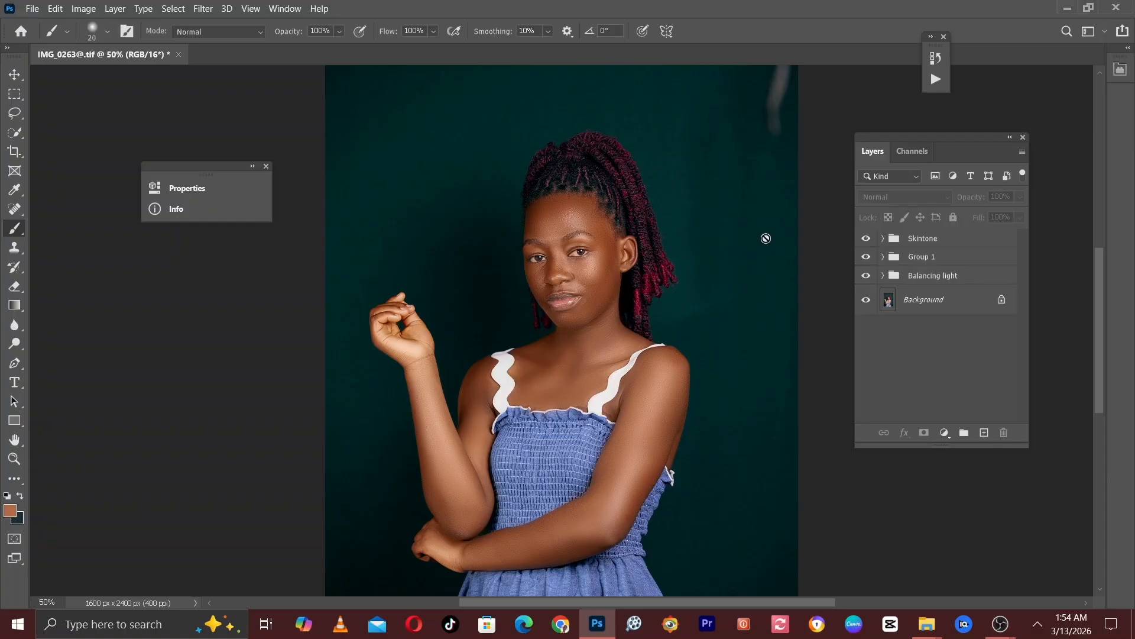
pyautogui.hotkey('ctrl', '+')
pyautogui.hotkey('ctrl', '+')
pyautogui.hotkey('ctrl', '+')
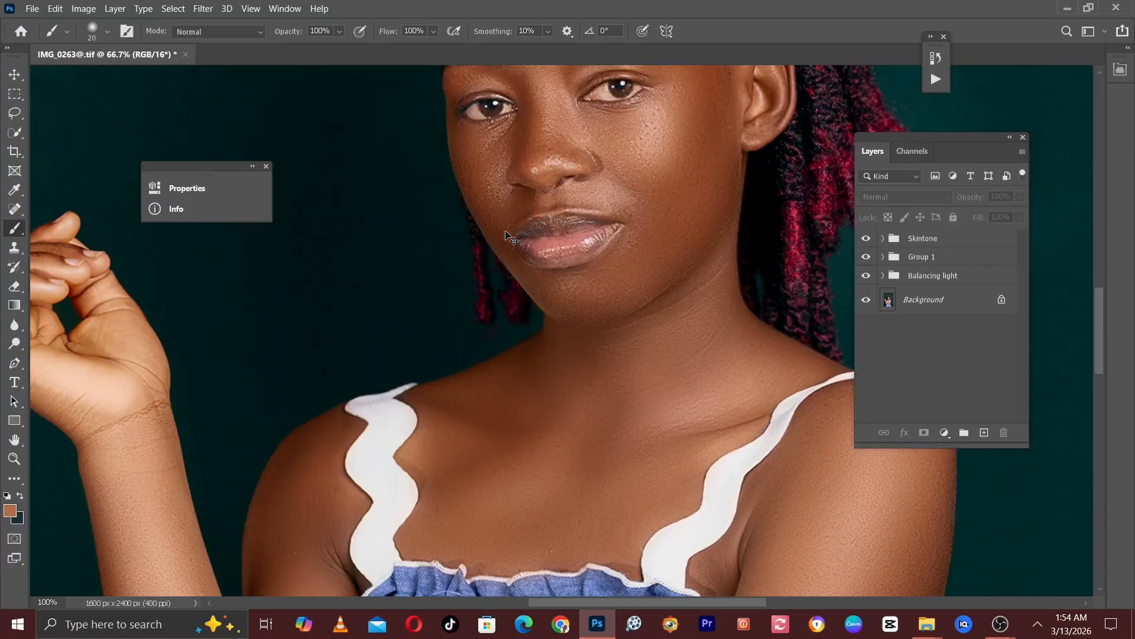
pyautogui.hotkey('ctrl', '-')
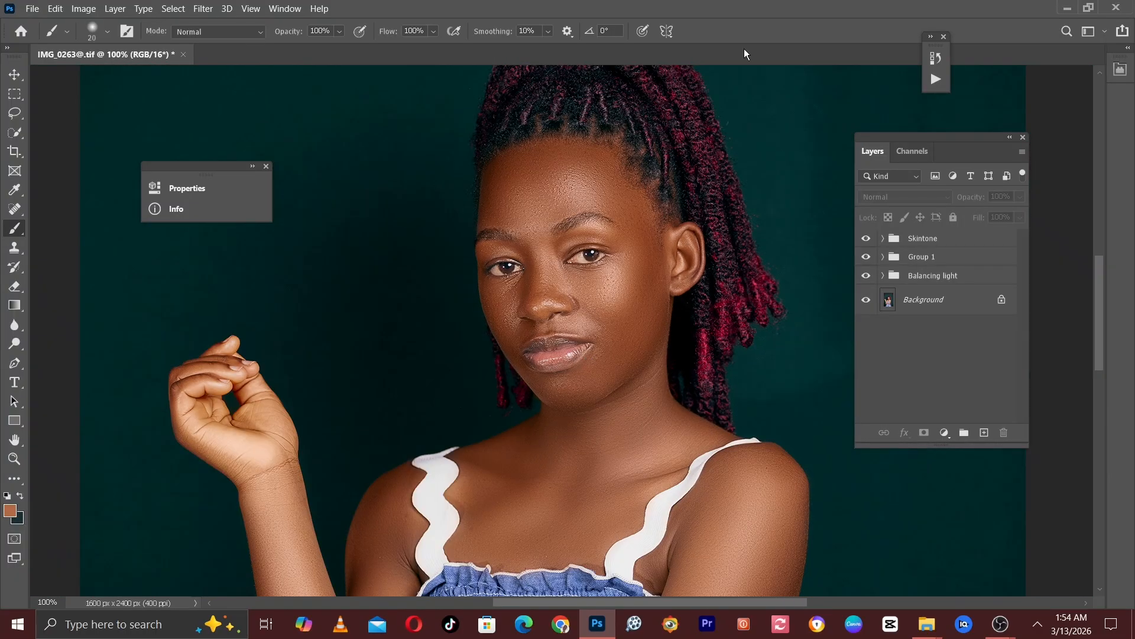
# - Add a Curves adjustment layer above the Skintone group, brighten its RGB curve with a point at input 88, output 160, and collapse its settings
pyautogui.click(929, 243)
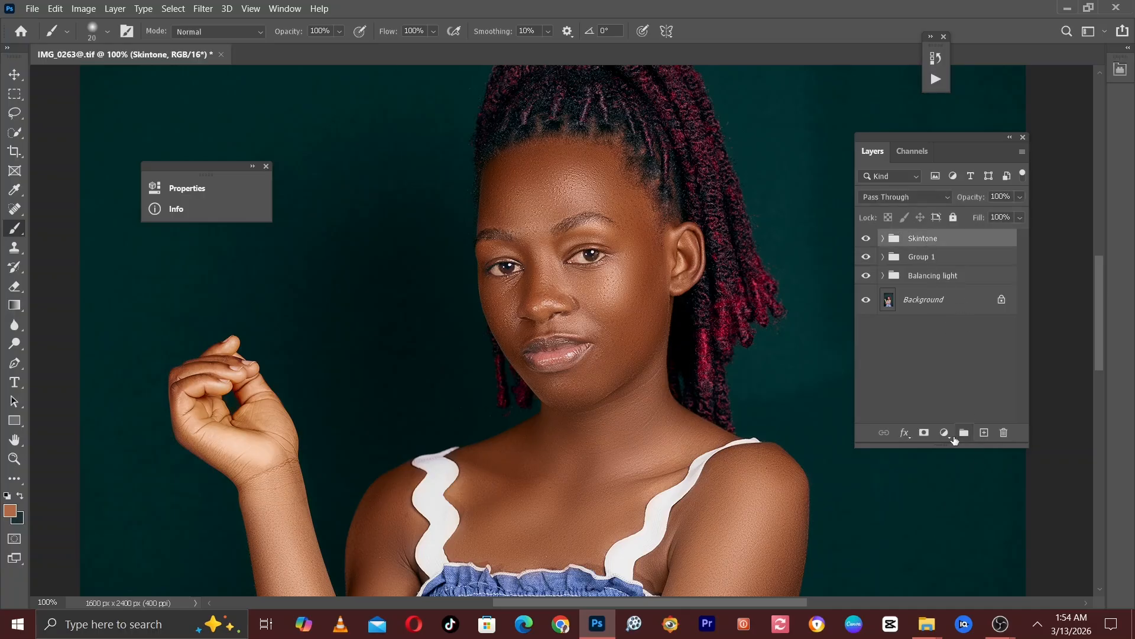
pyautogui.click(950, 433)
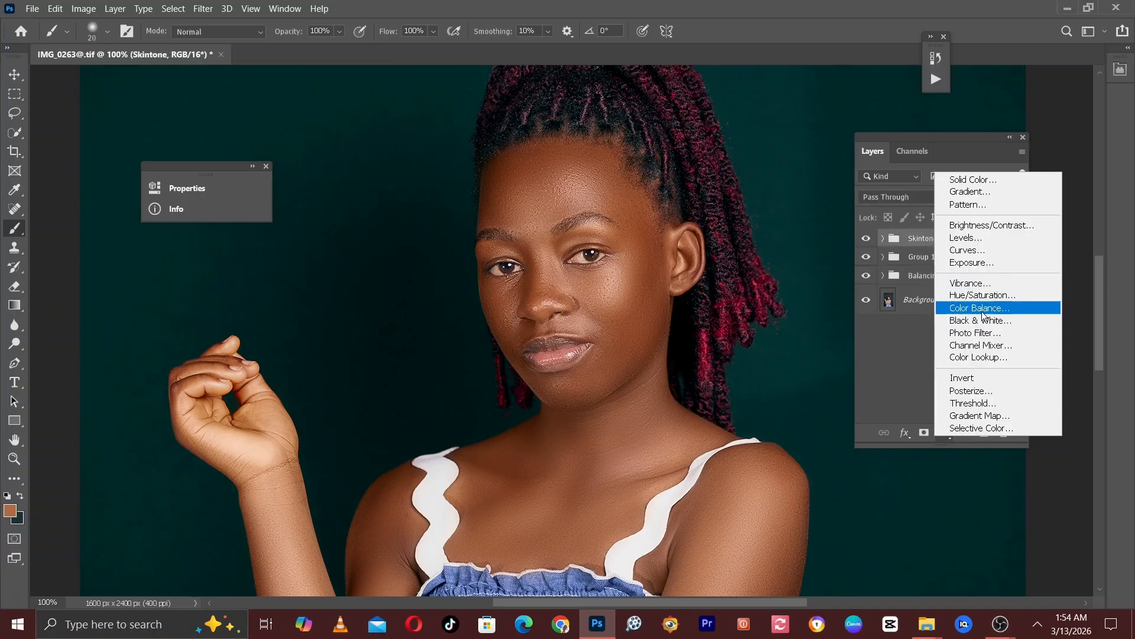
pyautogui.click(962, 251)
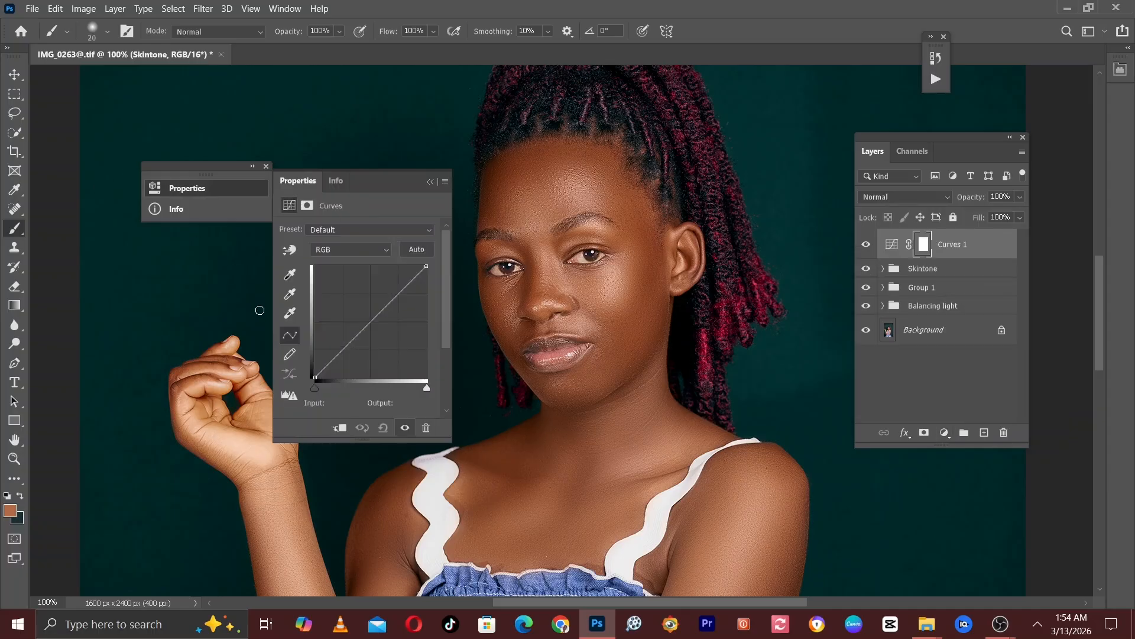
pyautogui.click(369, 320)
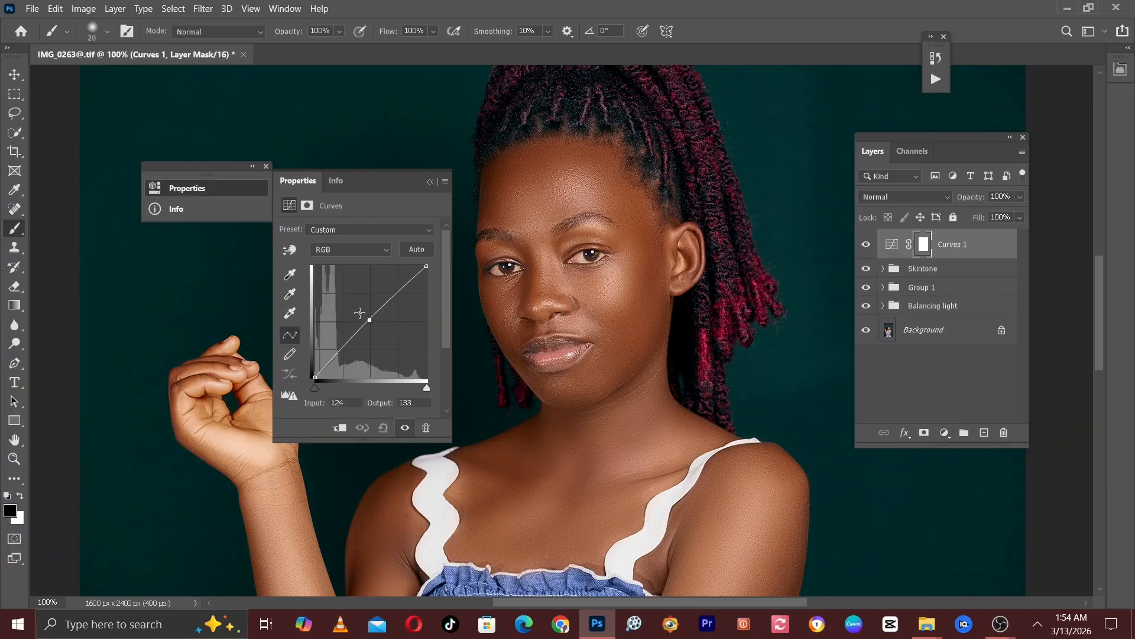
pyautogui.moveTo(357, 310); pyautogui.dragTo(353, 308)
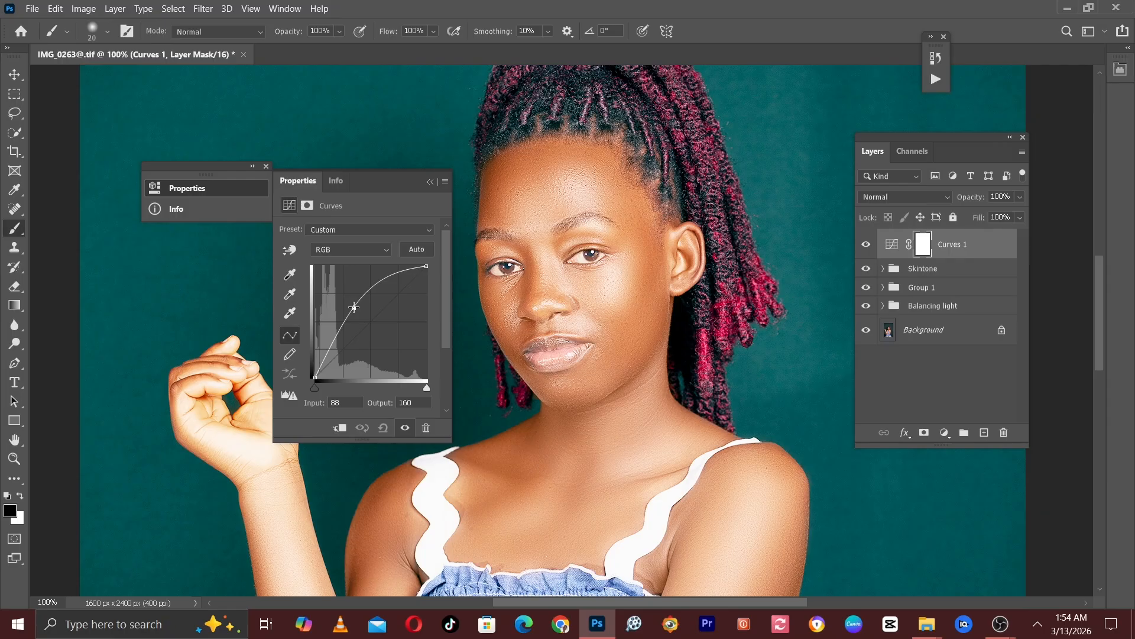
pyautogui.click(431, 181)
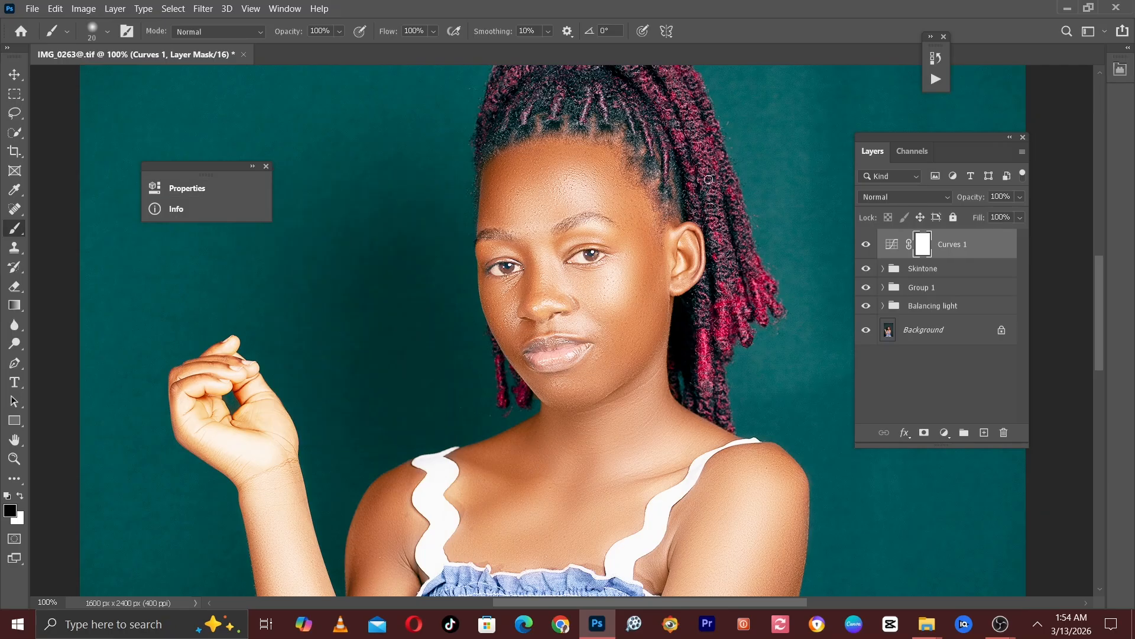
# - Rename the Curves adjustment layer as Dodge
pyautogui.doubleClick(957, 243)
pyautogui.write('D')
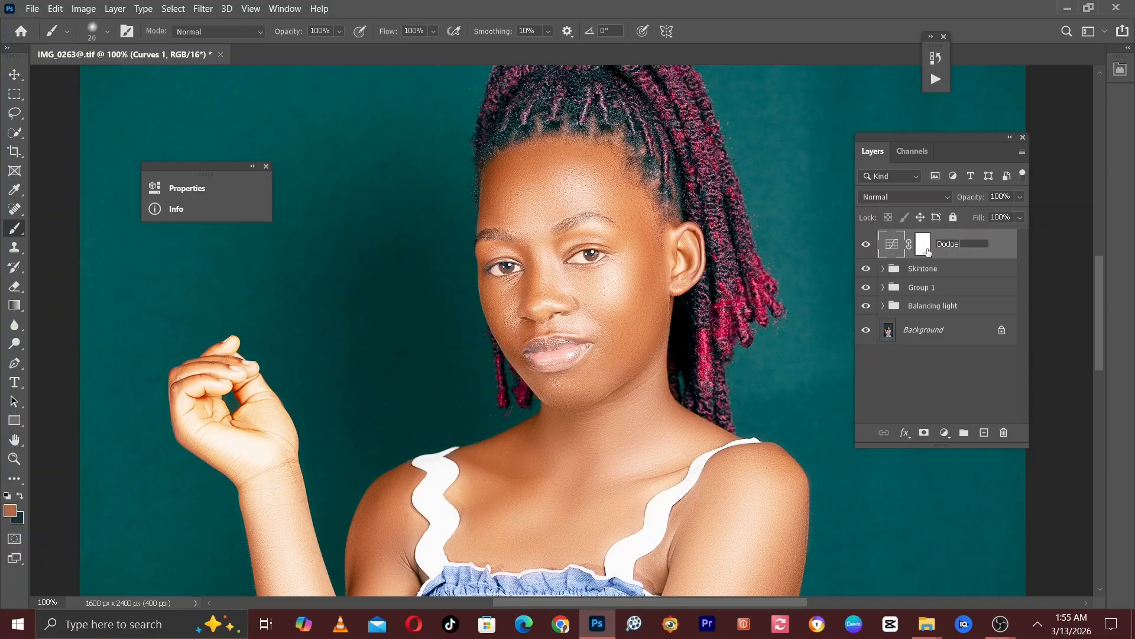
pyautogui.write('odge')
pyautogui.press('Return')
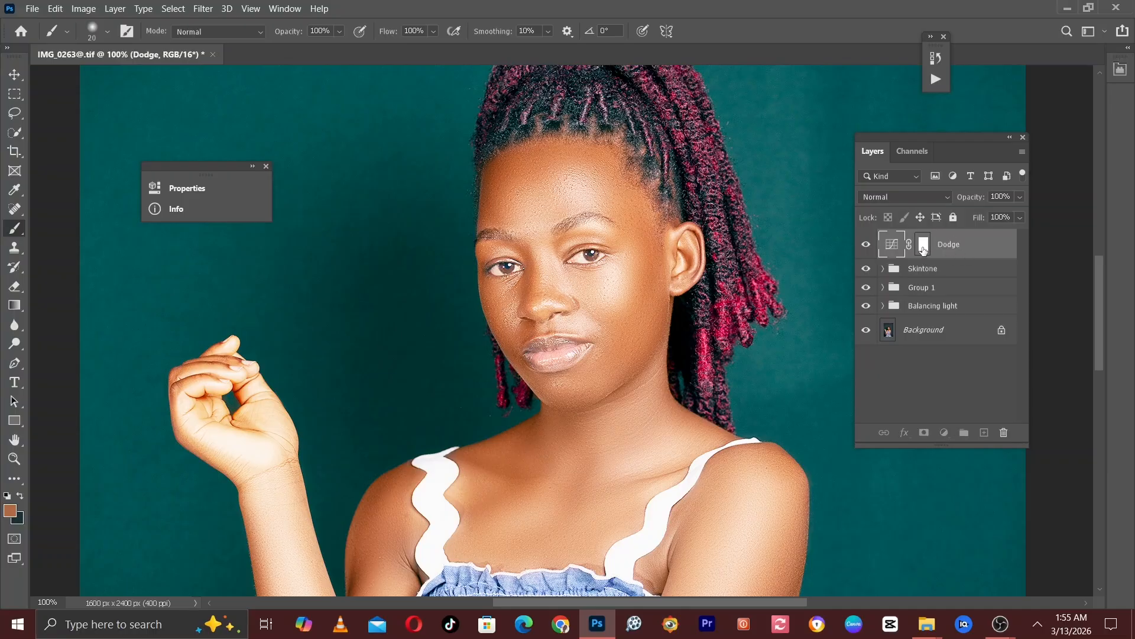
# - Invert the Dodge layer's mask to black
pyautogui.click(924, 247)
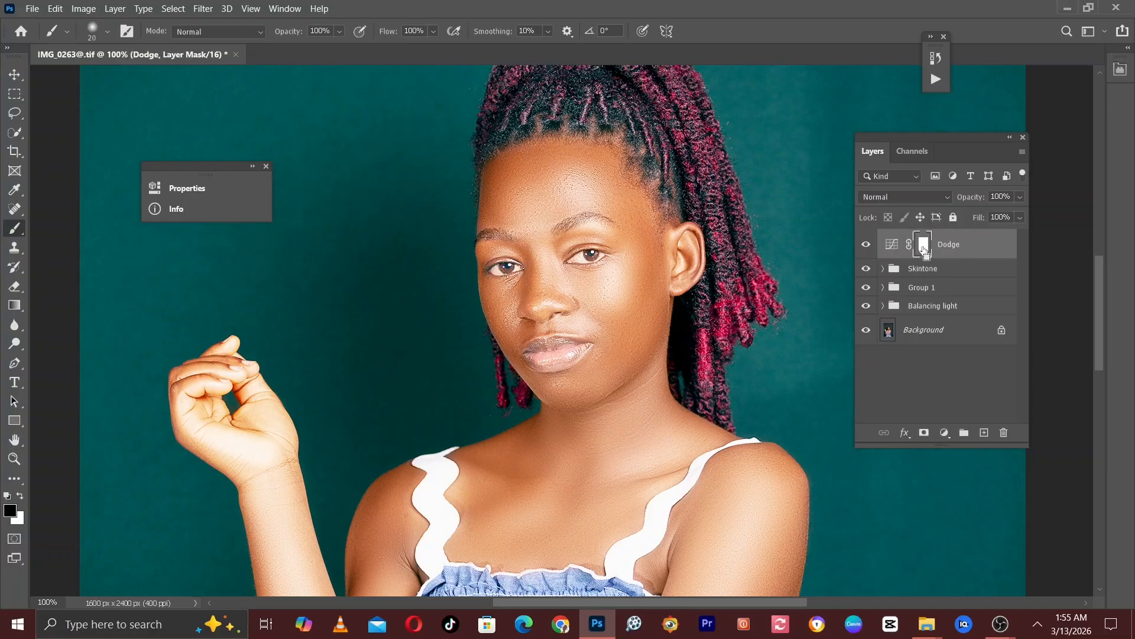
pyautogui.hotkey('ctrl', 'i')
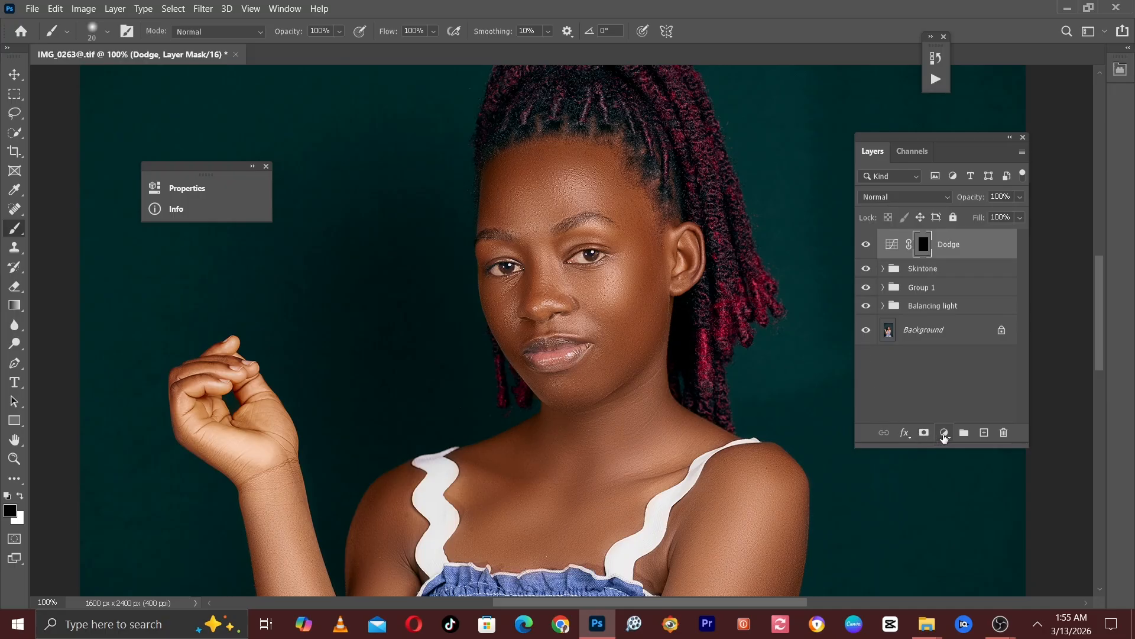
# - Add a Curves adjustment layer above Dodge and pull its midtone point down to input 145, output 90
pyautogui.click(945, 432)
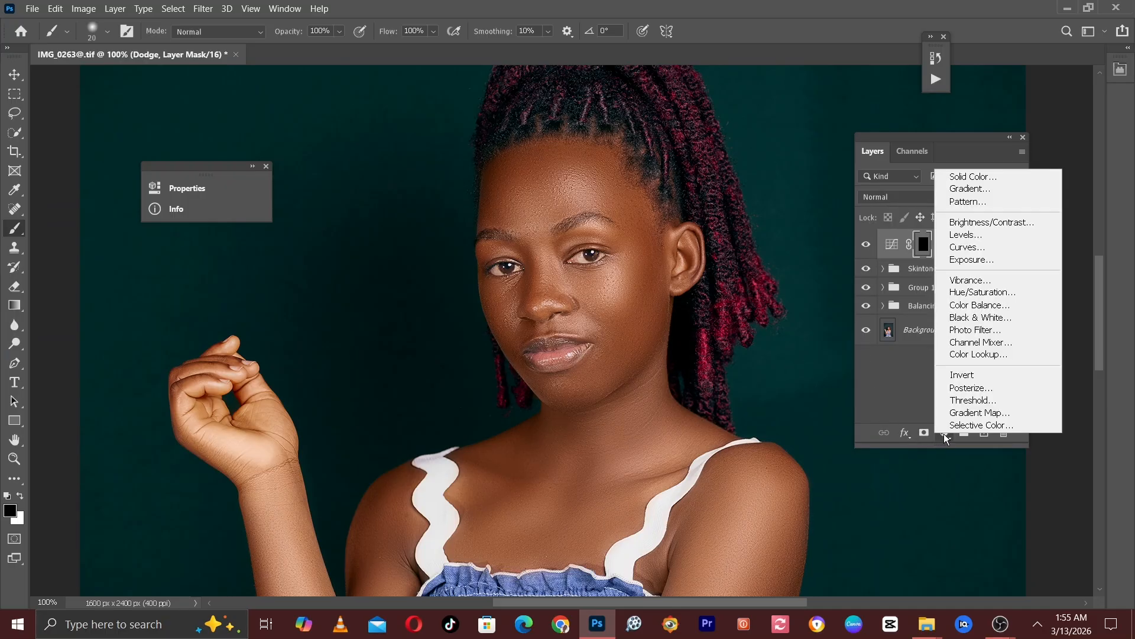
pyautogui.click(968, 248)
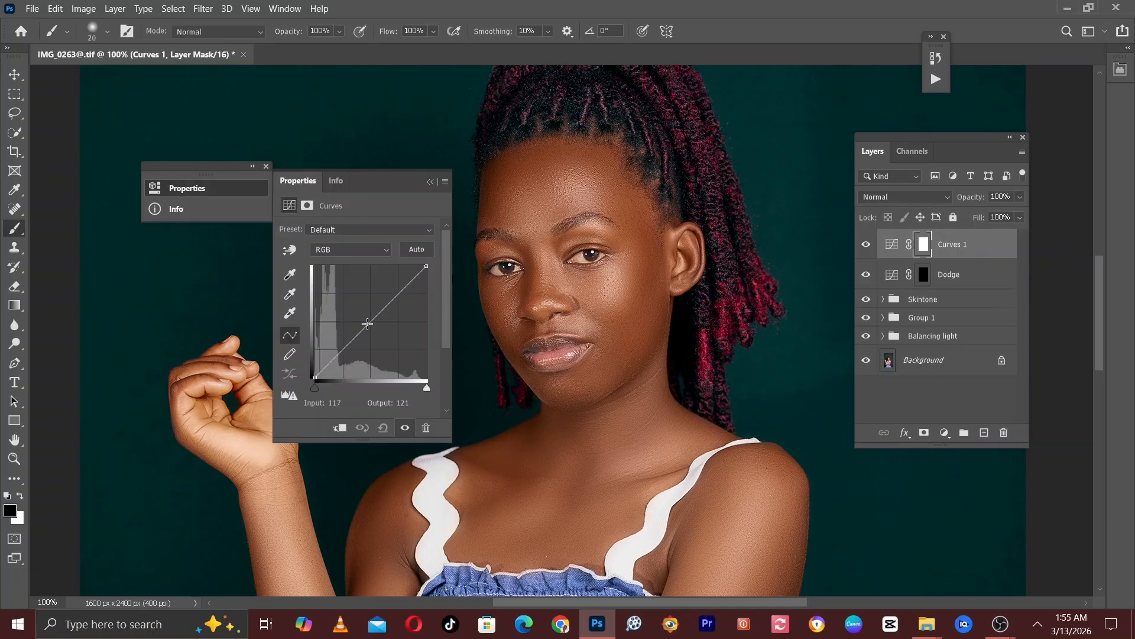
pyautogui.click(367, 325)
pyautogui.moveTo(375, 330); pyautogui.dragTo(377, 336)
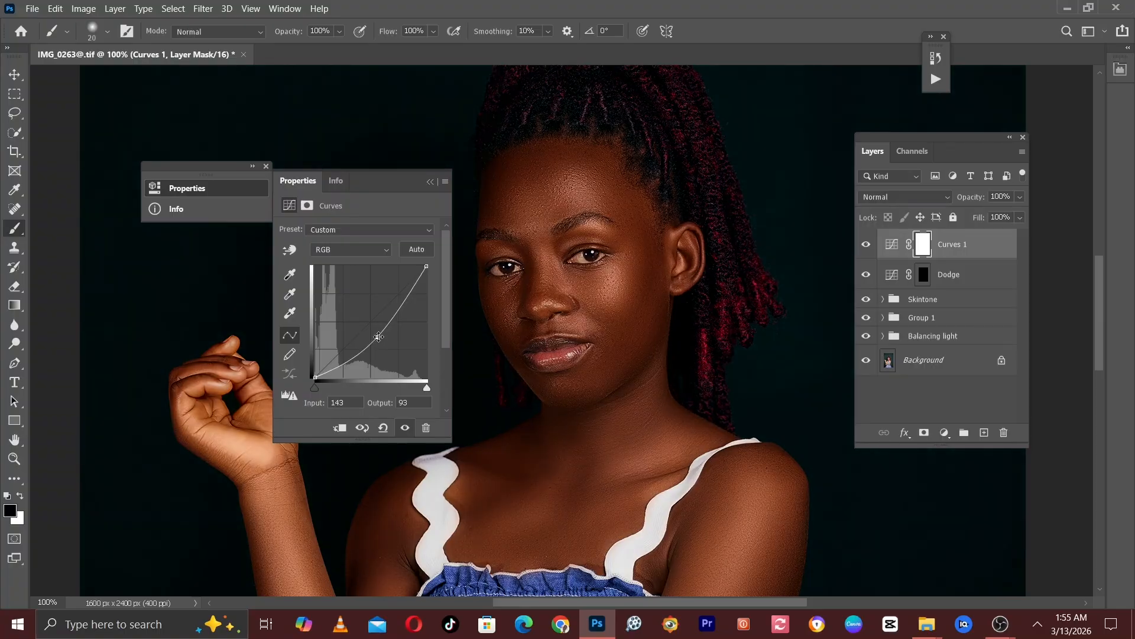
pyautogui.moveTo(378, 337); pyautogui.dragTo(380, 339)
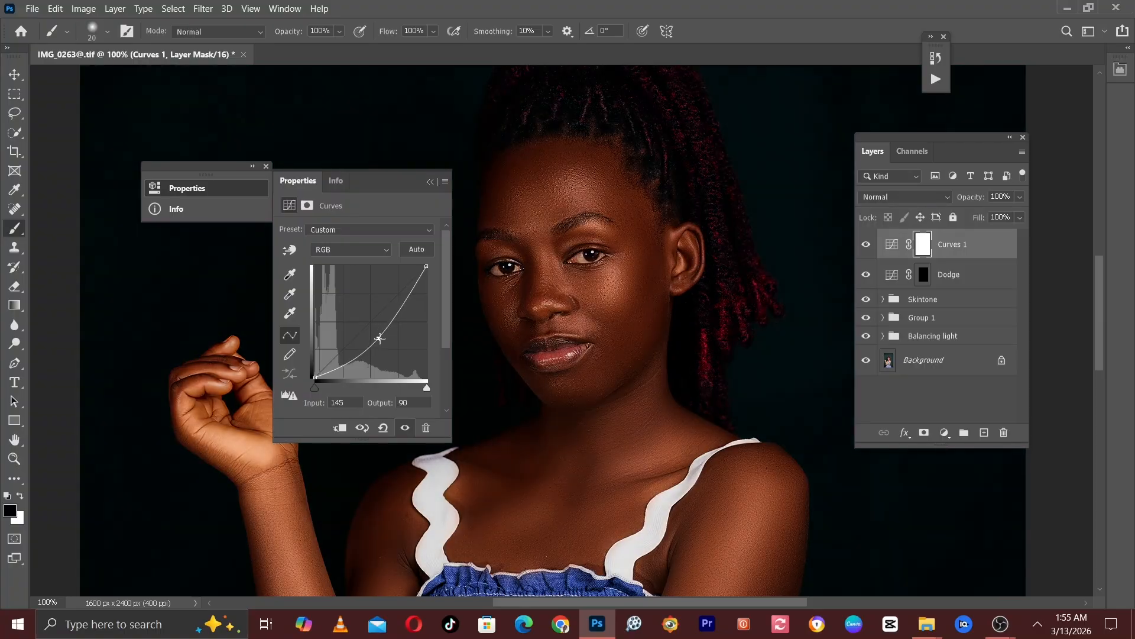
pyautogui.click(430, 182)
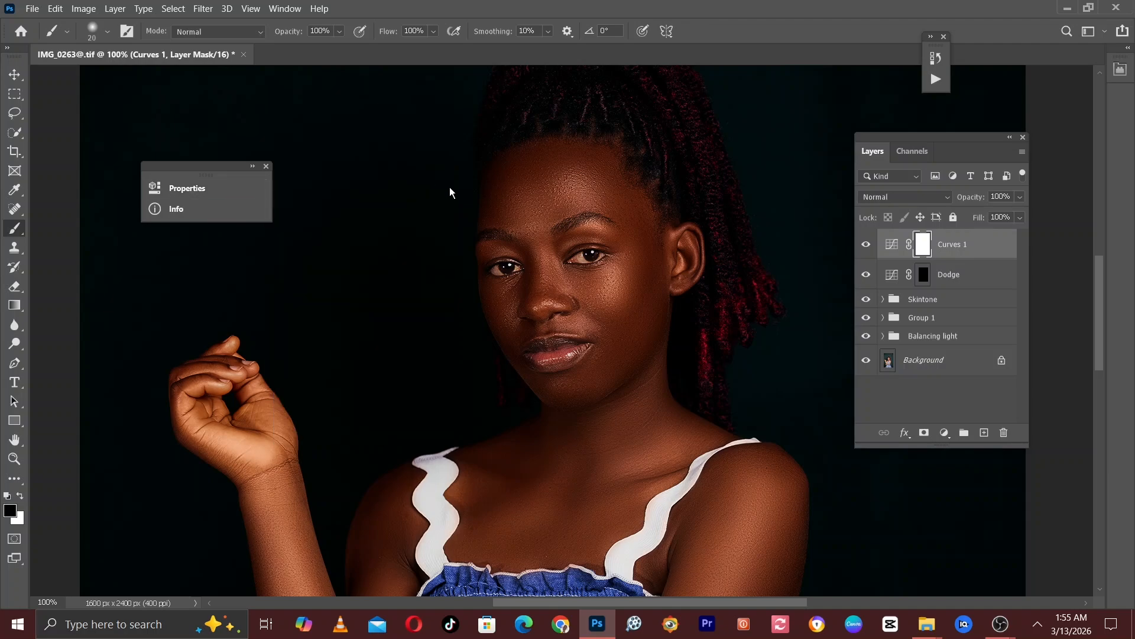
# - Rename the new Curves layer as Burn and invert its mask to black
pyautogui.doubleClick(952, 245)
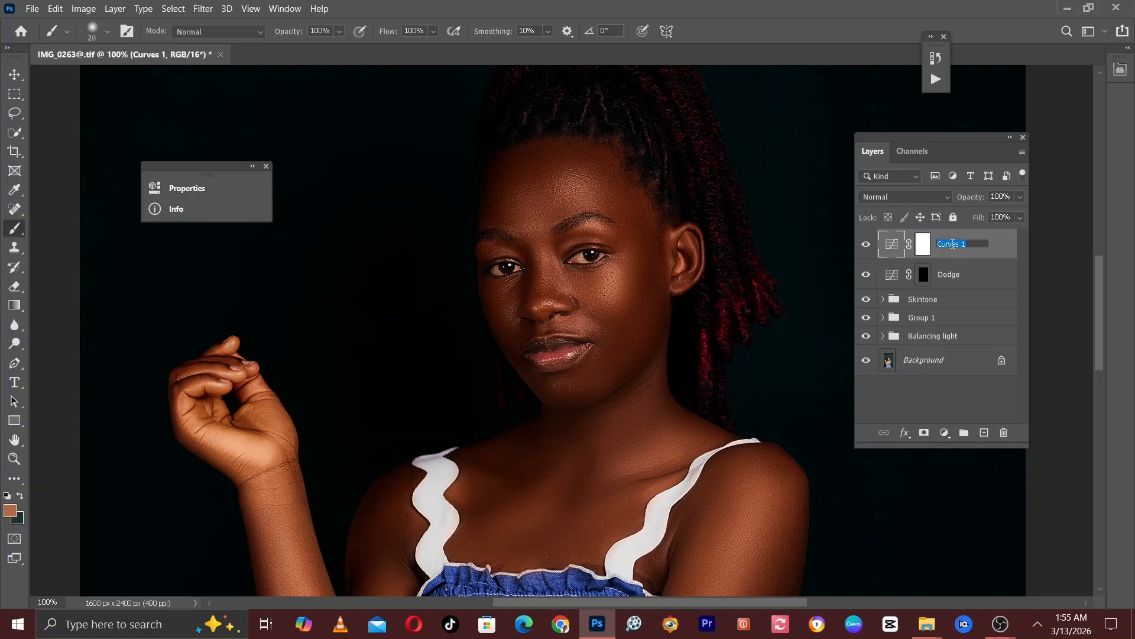
pyautogui.write('Burn')
pyautogui.press('Return')
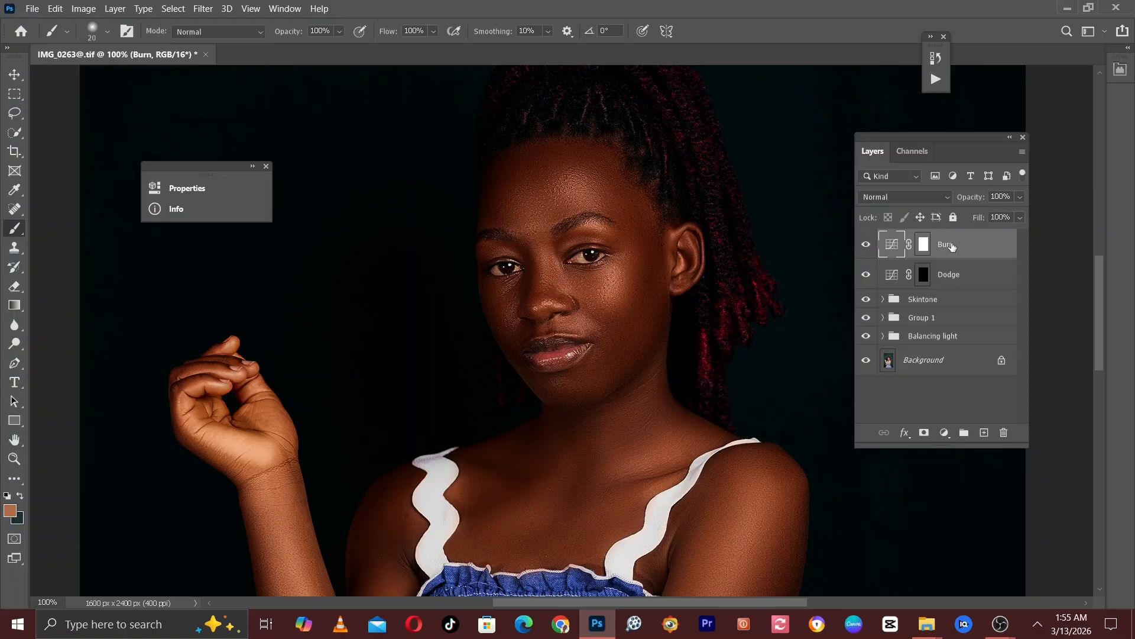
pyautogui.click(925, 250)
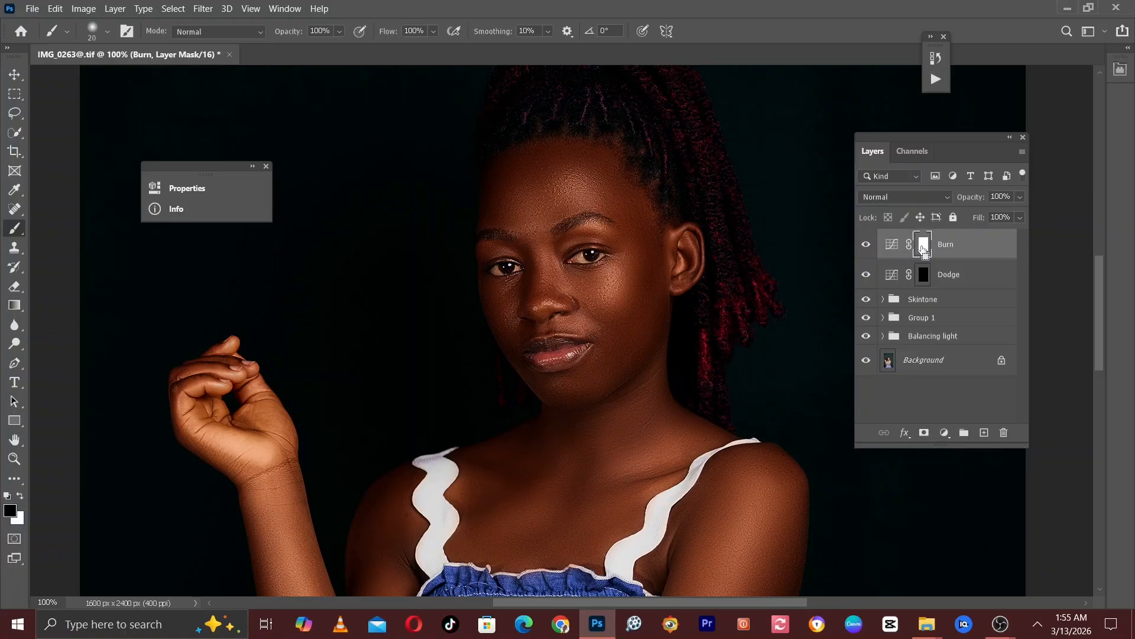
pyautogui.hotkey('ctrl', 'i')
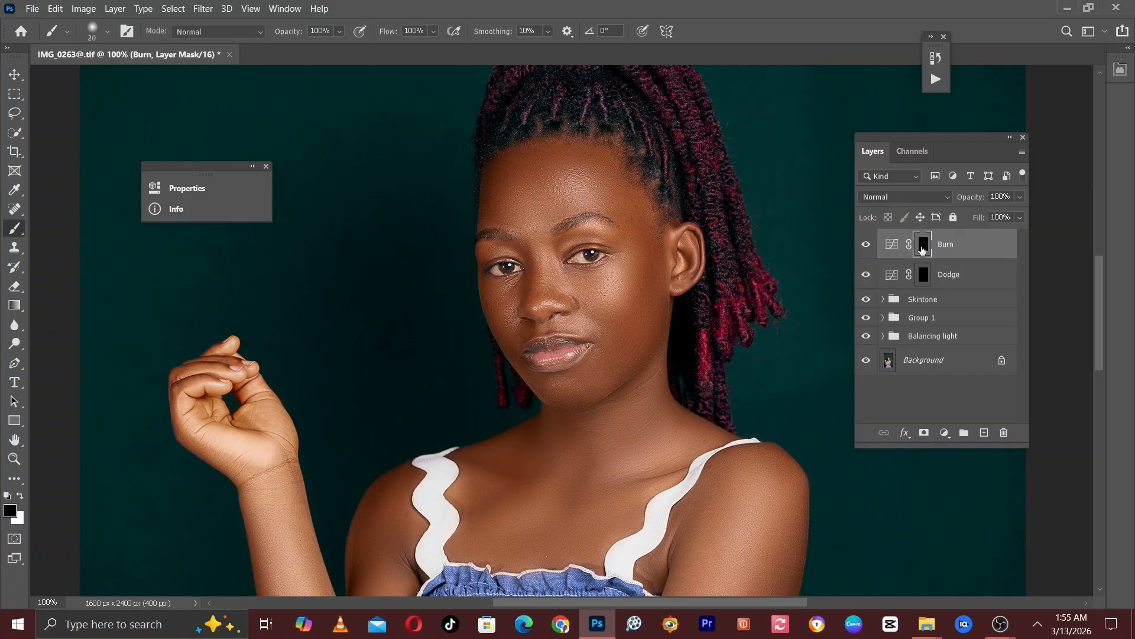
# - Set the Brush tool to the Hard Round preset at 20 px with 100% hardness
pyautogui.hotkey('ctrl', '+')
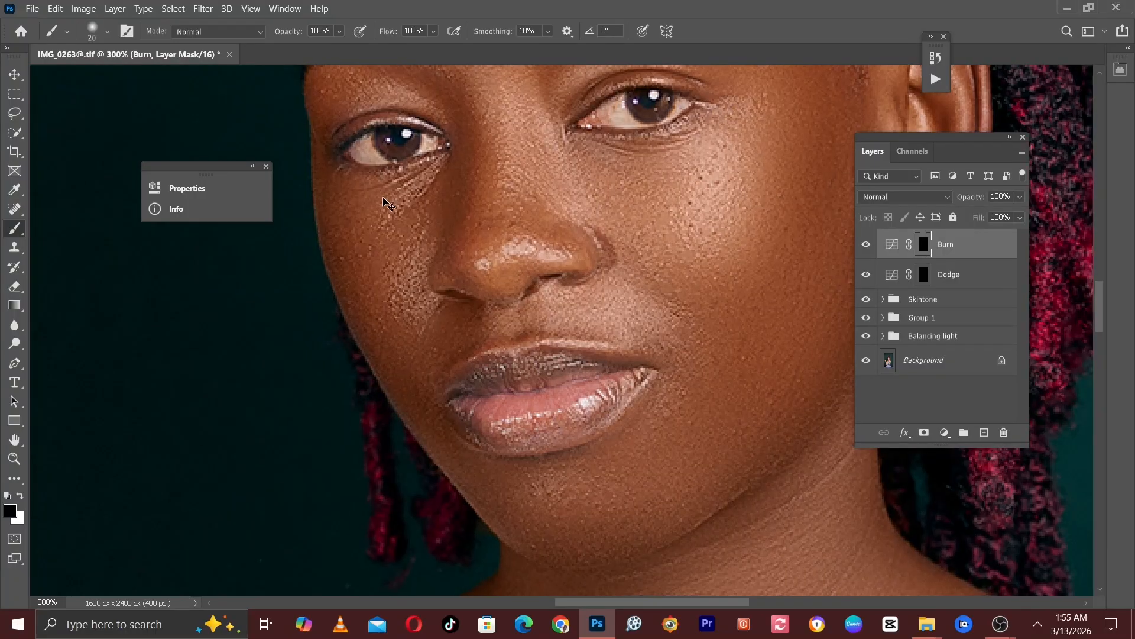
pyautogui.hotkey('ctrl', '-')
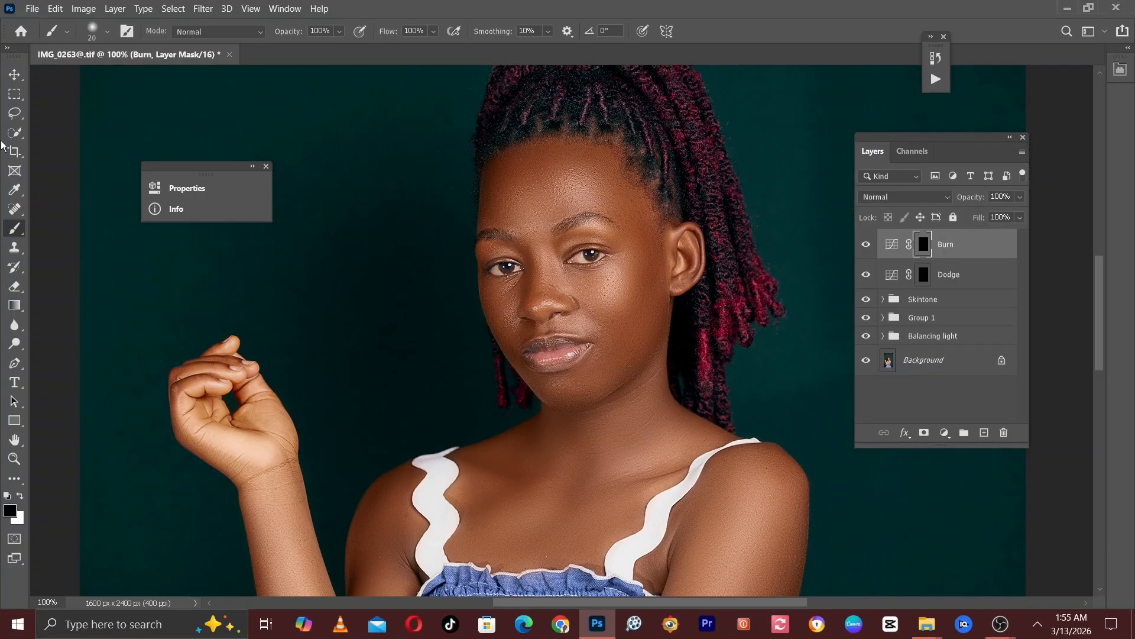
pyautogui.rightClick(15, 228)
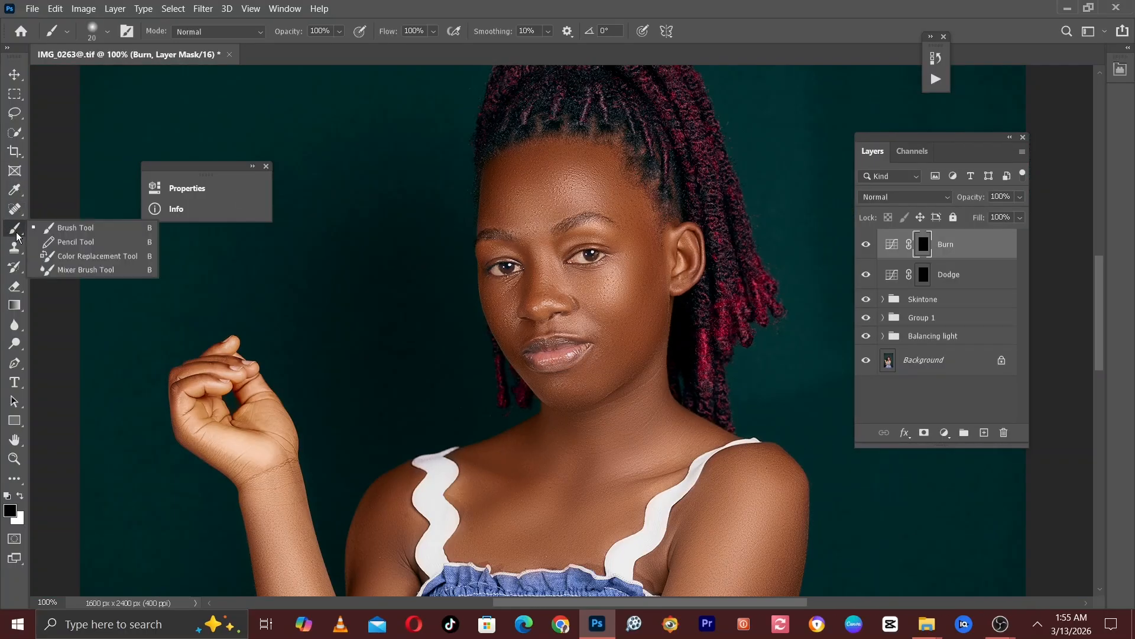
pyautogui.click(55, 229)
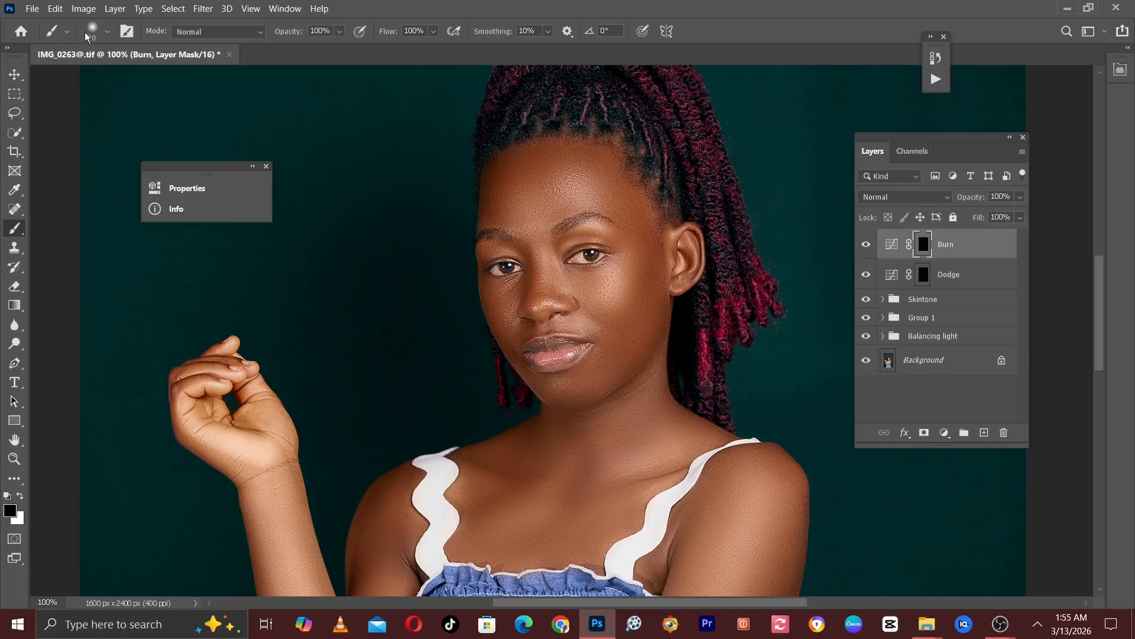
pyautogui.click(106, 33)
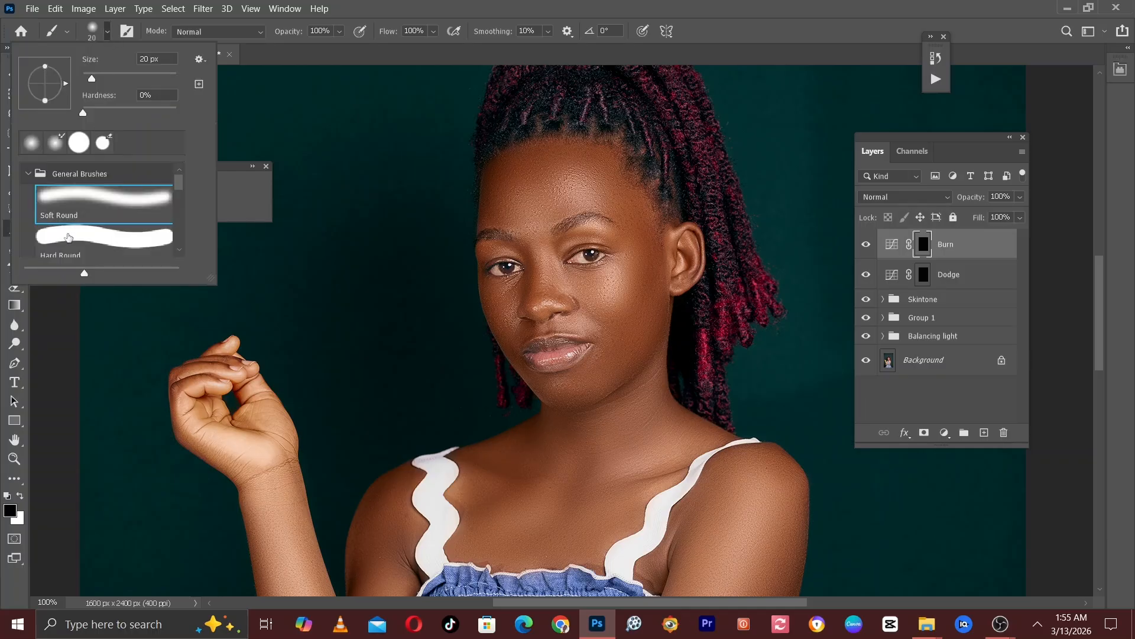
pyautogui.click(69, 239)
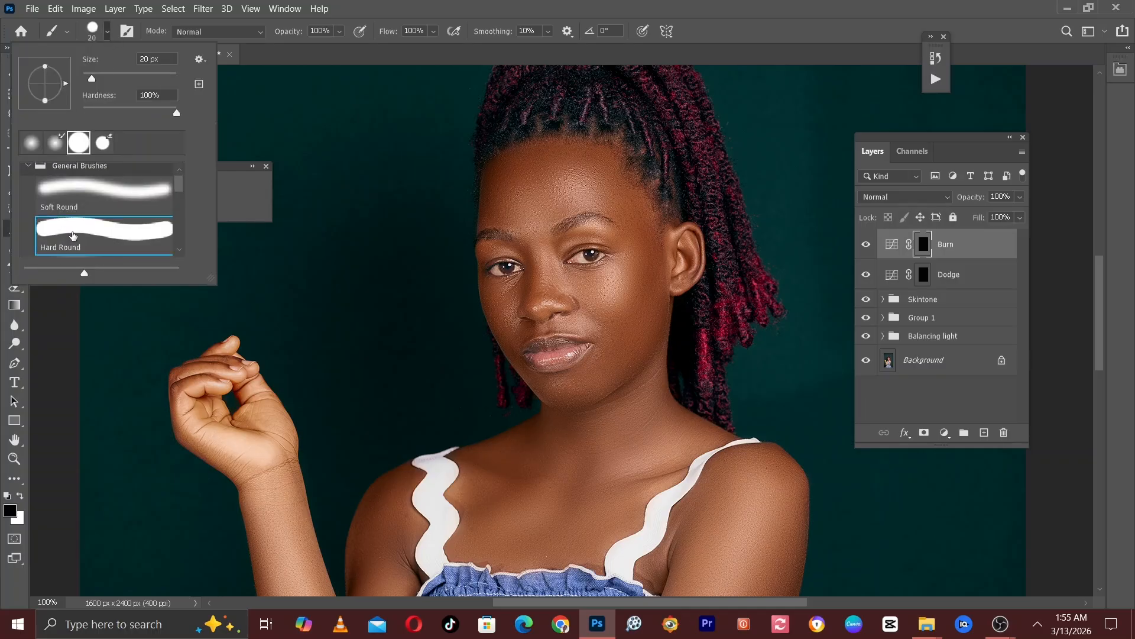
pyautogui.press('Return')
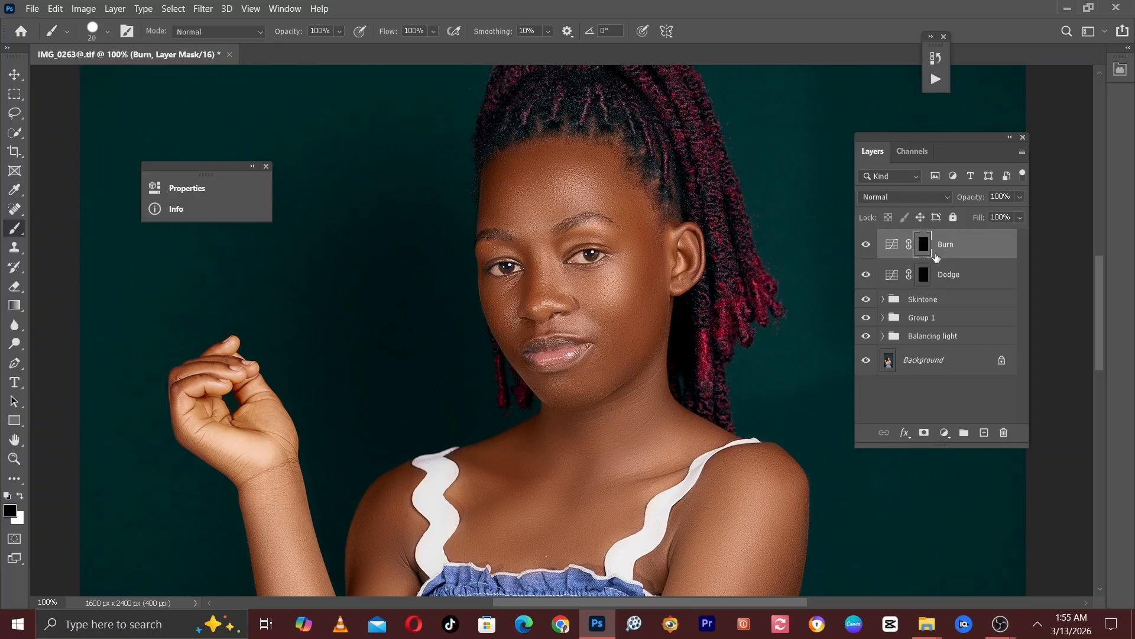
# - On the Dodge mask, paint stacked white strokes with a 9 px brush under the eye nearest the visible ear, down the cheek
pyautogui.click(926, 280)
pyautogui.scroll(4, 583, 251)
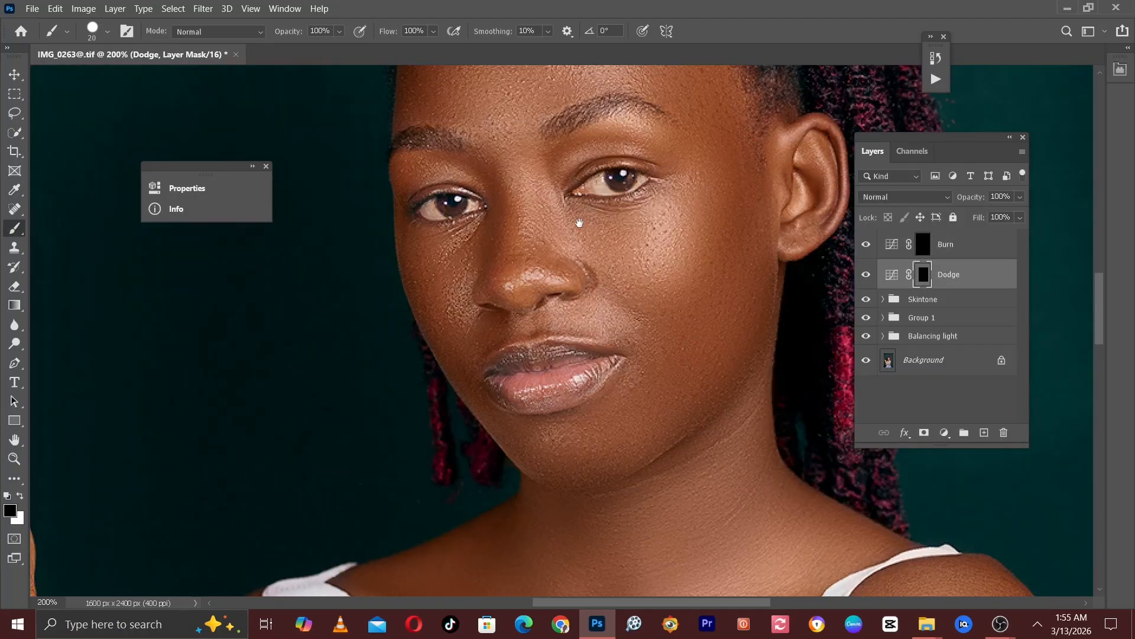
pyautogui.moveTo(570, 282); pyautogui.dragTo(574, 312)
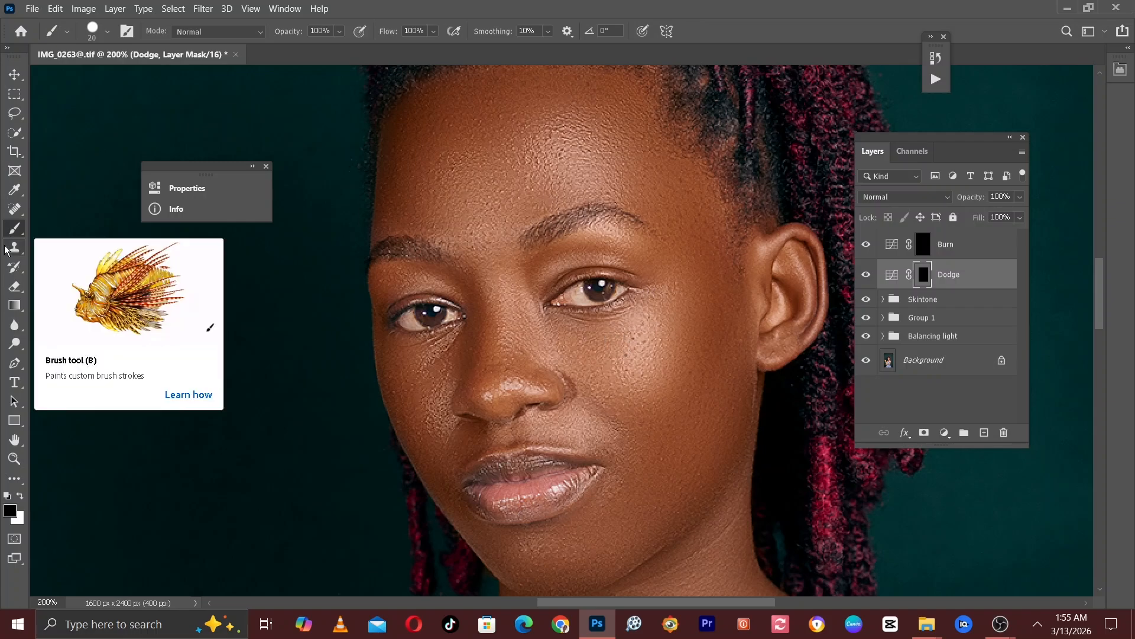
pyautogui.press('[')
pyautogui.press('[')
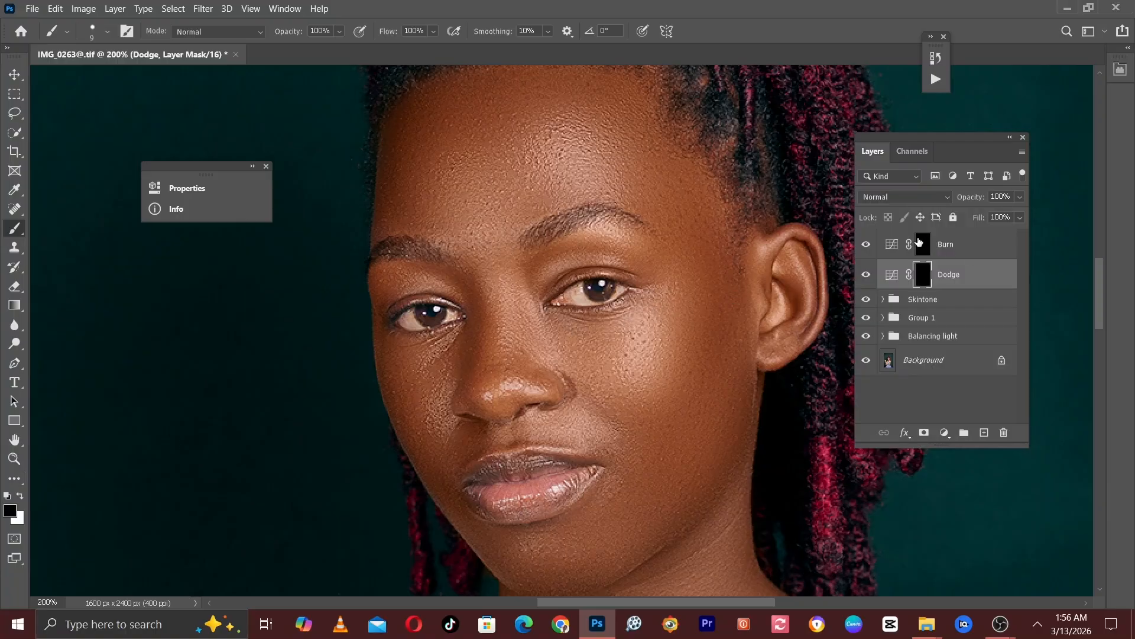
pyautogui.click(19, 497)
pyautogui.moveTo(563, 329); pyautogui.dragTo(660, 304)
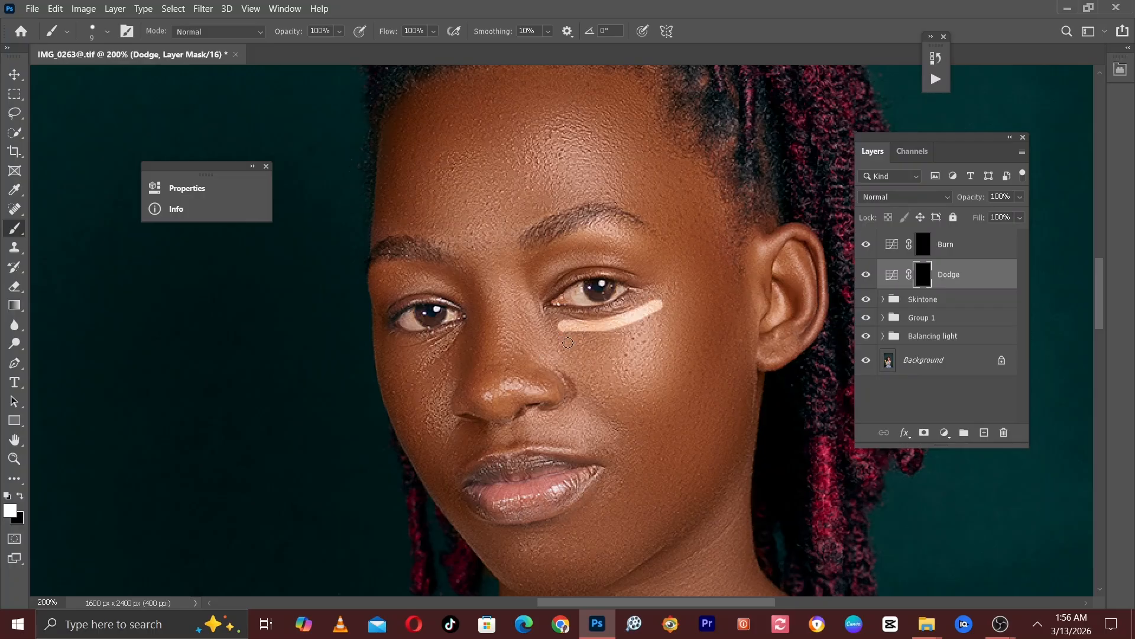
pyautogui.moveTo(566, 344); pyautogui.dragTo(670, 320)
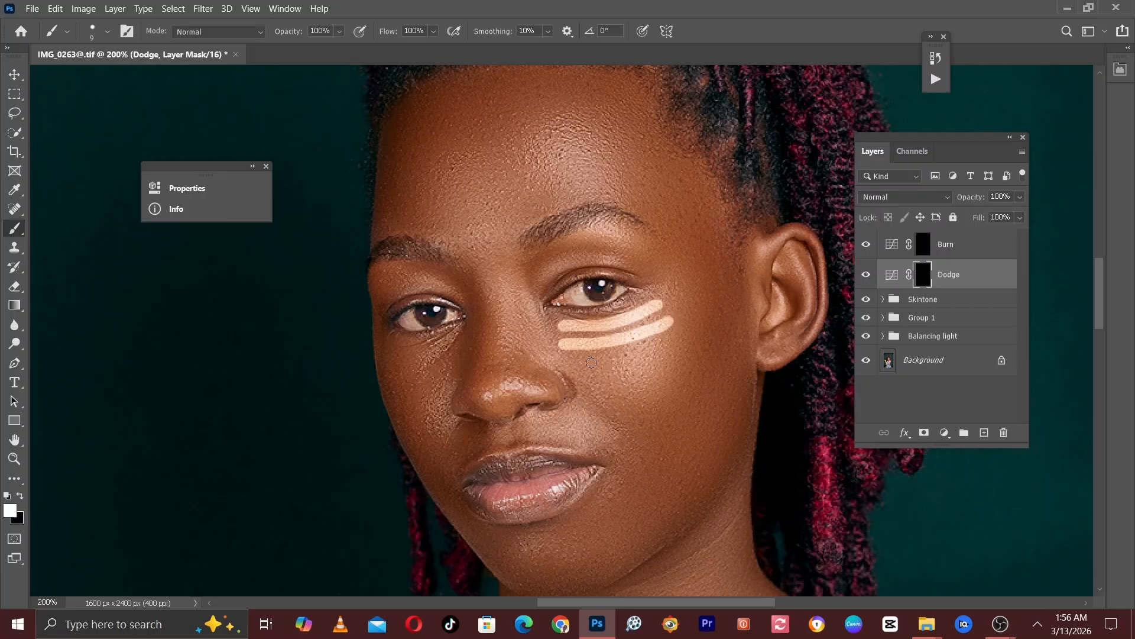
pyautogui.moveTo(579, 361); pyautogui.dragTo(662, 353)
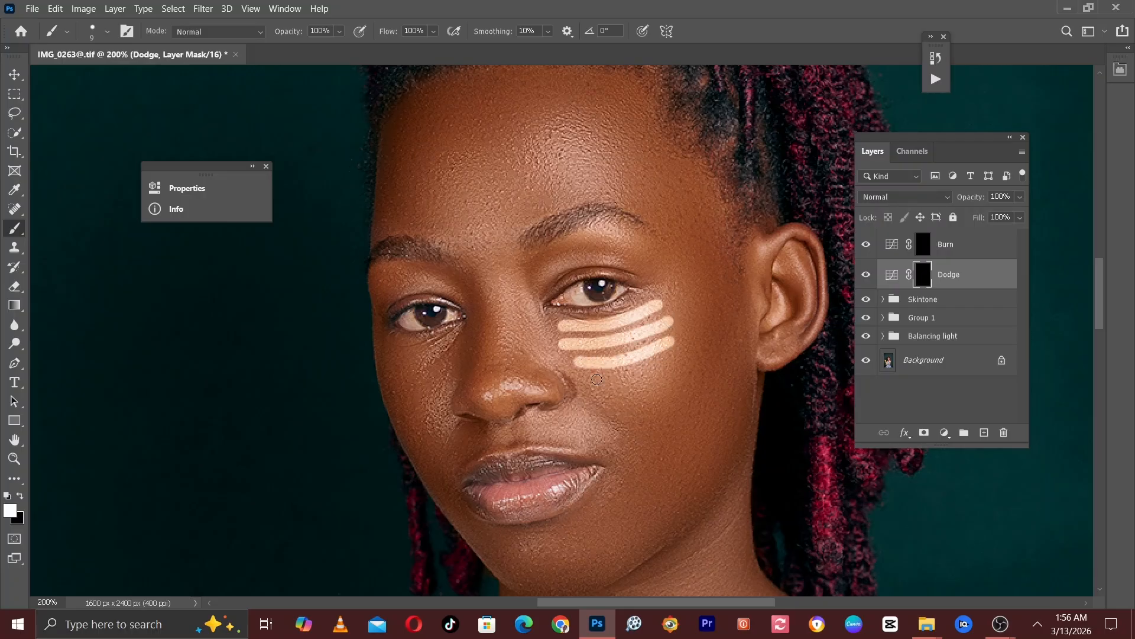
pyautogui.moveTo(596, 379)
pyautogui.mouseDown()
pyautogui.moveTo(641, 381)
pyautogui.moveTo(673, 362)
pyautogui.moveTo(620, 408)
pyautogui.mouseUp()
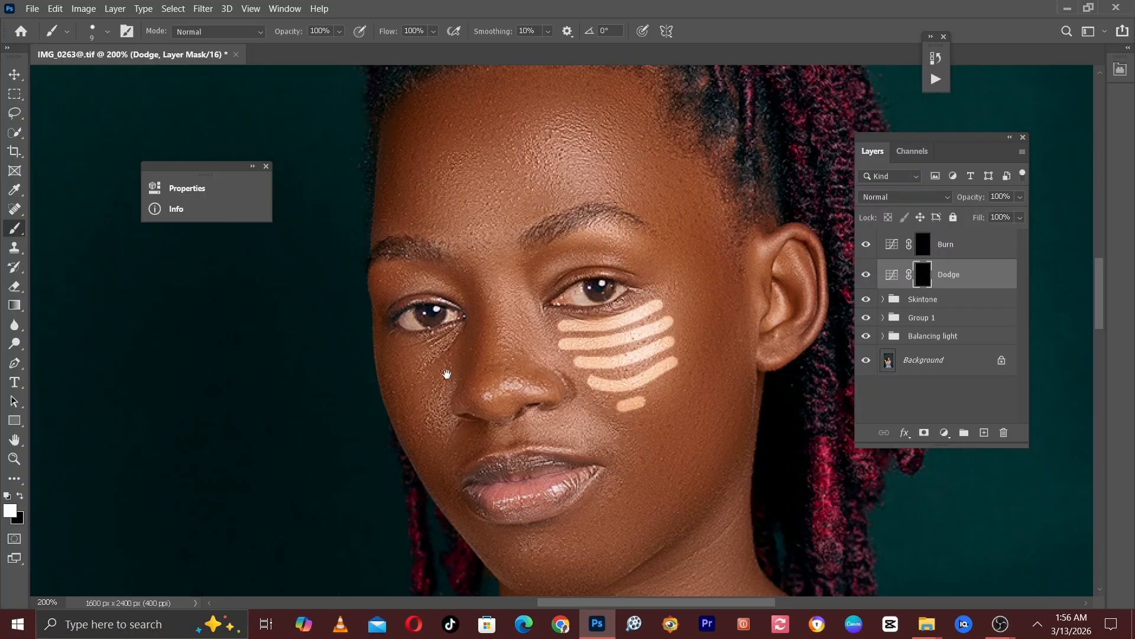
# - Paint white strokes on the Dodge mask across the forehead, between the brows and on the upper eyelid nearest the visible ear
pyautogui.moveTo(446, 375); pyautogui.dragTo(547, 321)
pyautogui.moveTo(597, 208); pyautogui.dragTo(551, 315)
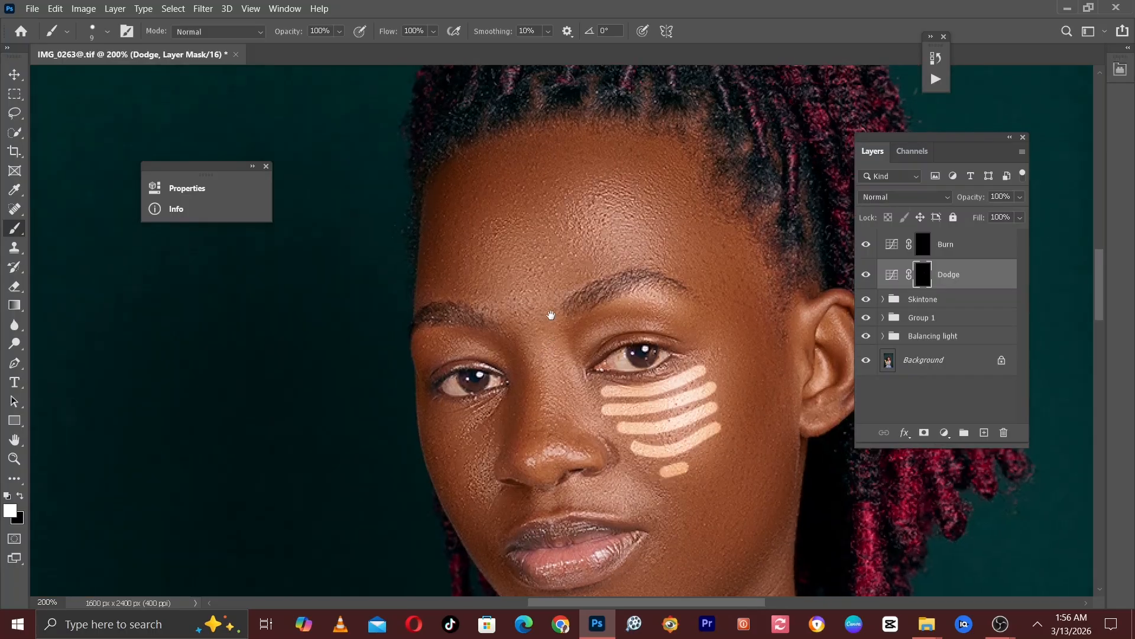
pyautogui.moveTo(500, 189); pyautogui.dragTo(638, 182)
pyautogui.moveTo(500, 207); pyautogui.dragTo(643, 208)
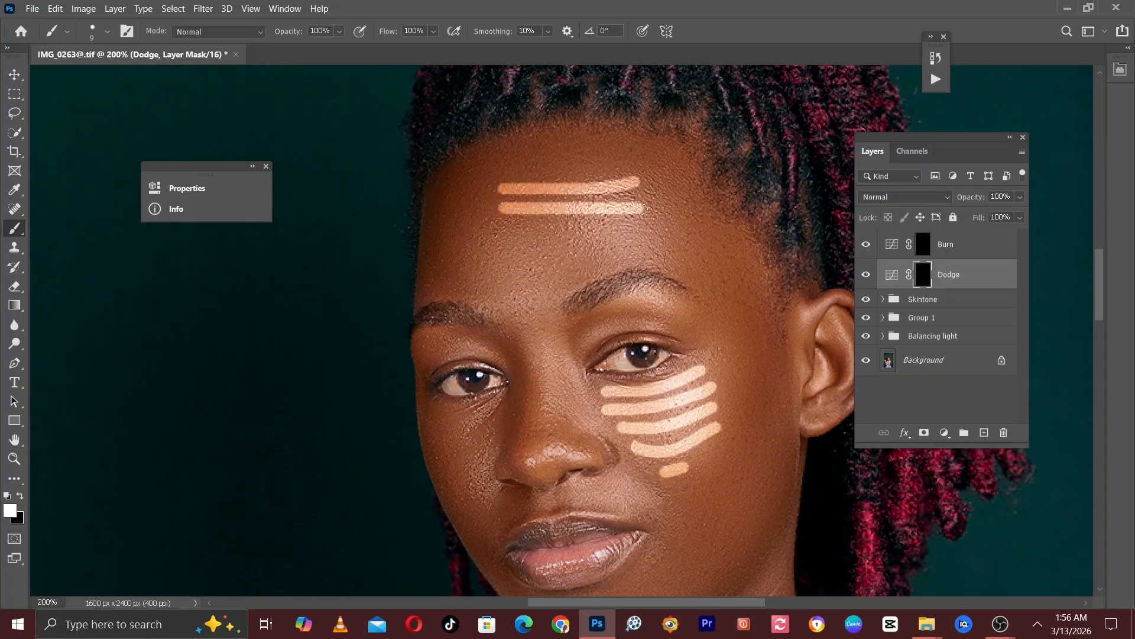
pyautogui.moveTo(501, 235); pyautogui.dragTo(653, 229)
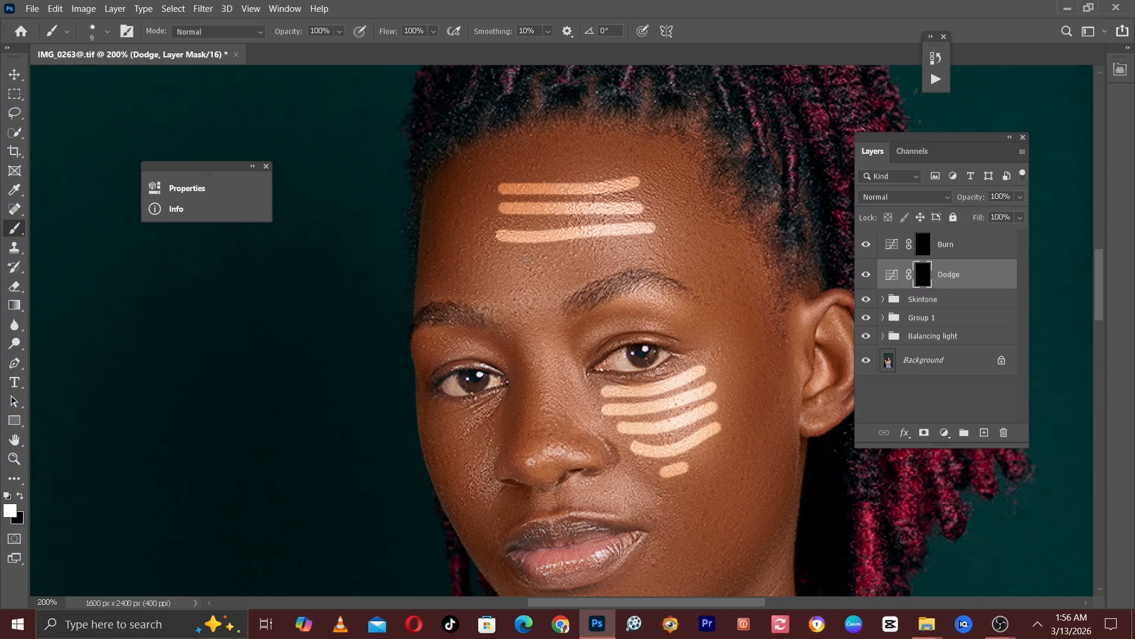
pyautogui.moveTo(501, 259); pyautogui.dragTo(537, 259)
pyautogui.moveTo(616, 251); pyautogui.dragTo(659, 256)
pyautogui.moveTo(503, 292); pyautogui.dragTo(563, 285)
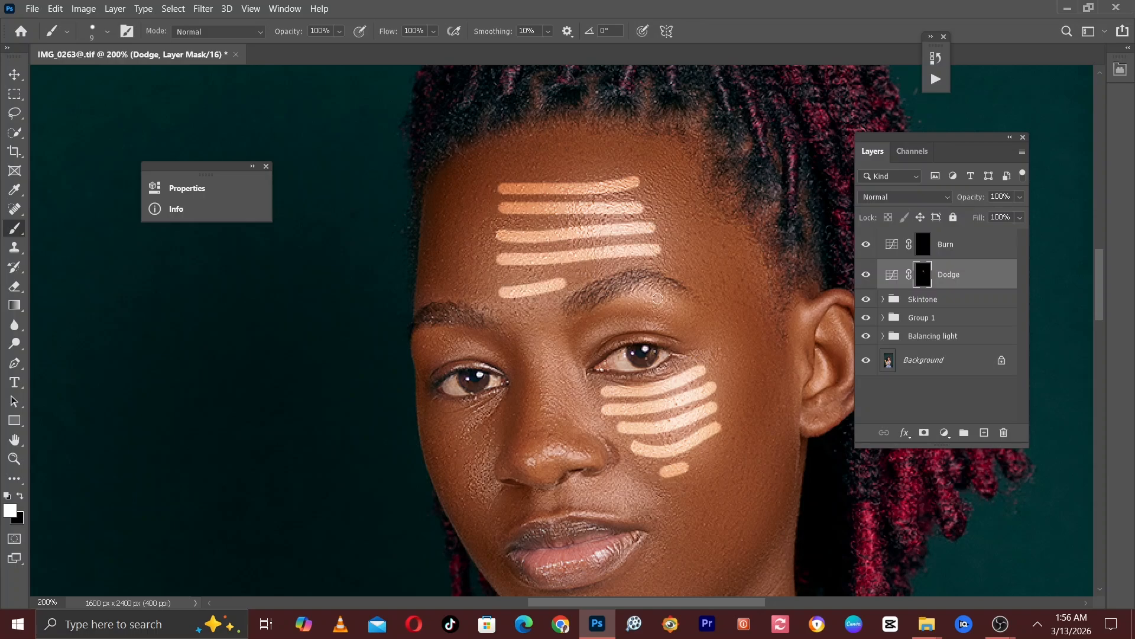
pyautogui.moveTo(597, 323)
pyautogui.mouseDown()
pyautogui.moveTo(649, 293)
pyautogui.moveTo(669, 319)
pyautogui.mouseUp()
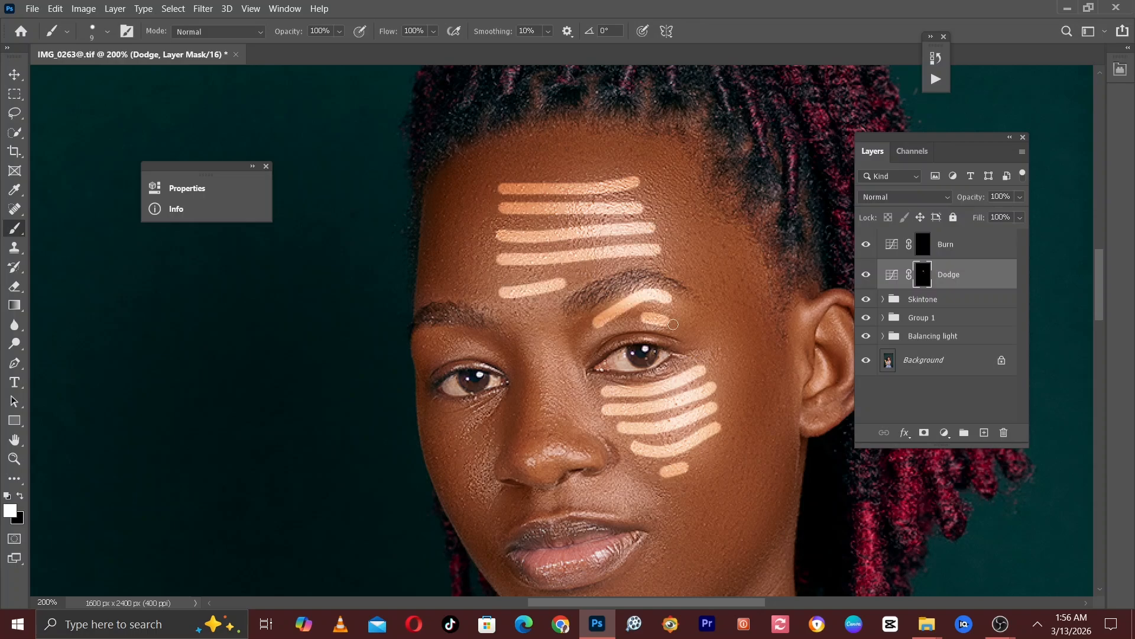
pyautogui.moveTo(563, 286); pyautogui.dragTo(589, 278)
# - Paint short white strokes on the Dodge mask over the nose bridge and tip, beside the nose and above the upper lip
pyautogui.scroll(-5, 621, 278)
pyautogui.moveTo(590, 231); pyautogui.dragTo(611, 240)
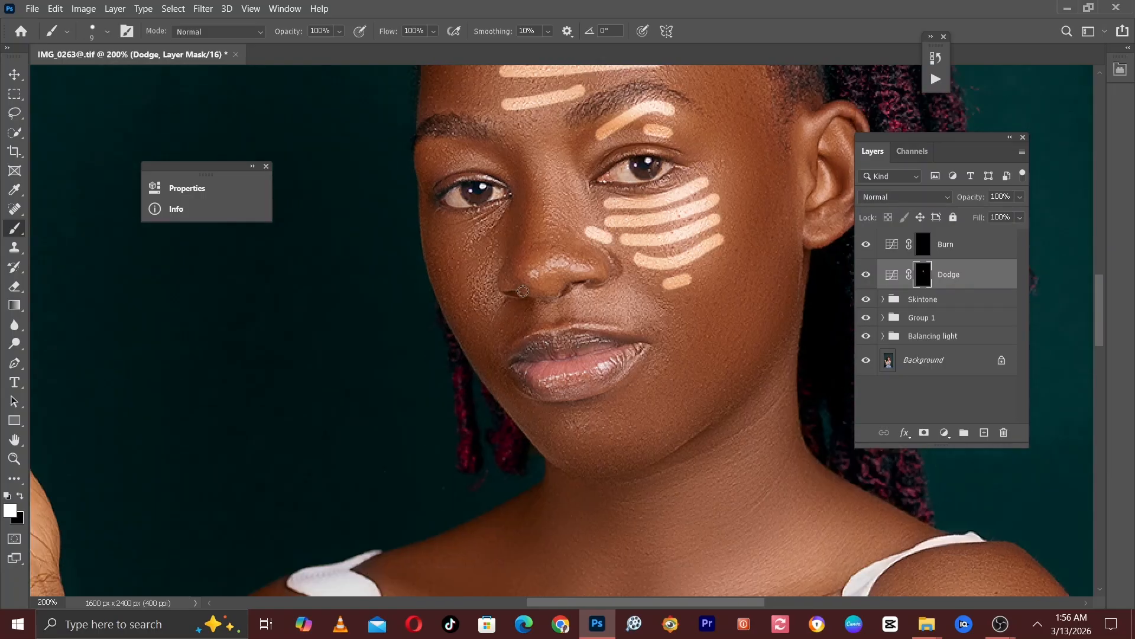
pyautogui.click(487, 278)
pyautogui.moveTo(538, 268); pyautogui.dragTo(568, 261)
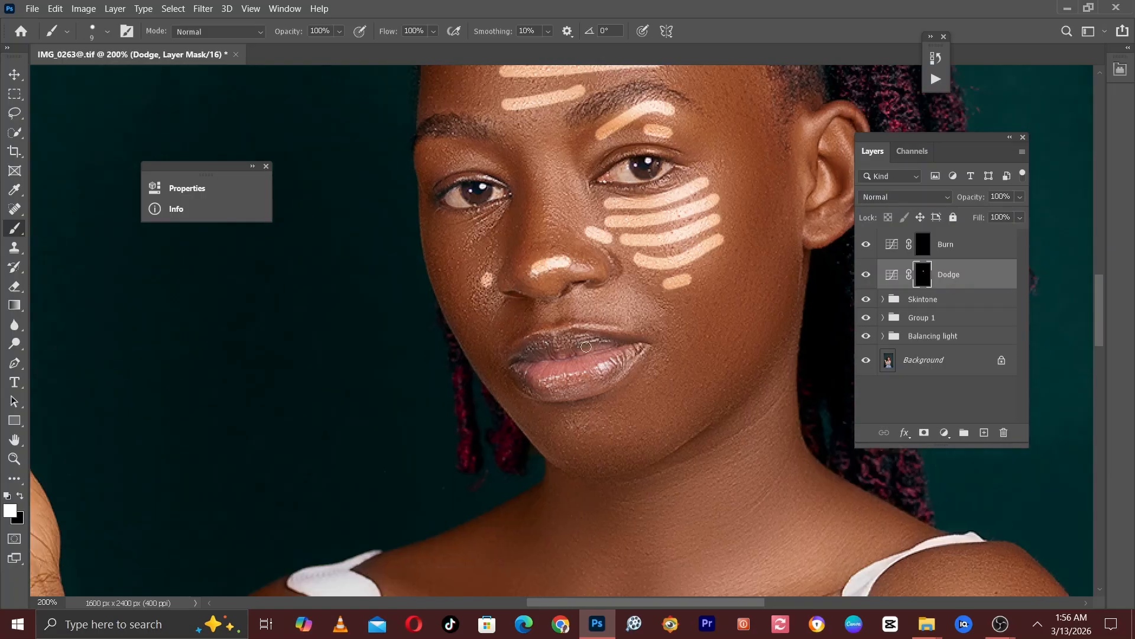
pyautogui.moveTo(579, 306)
pyautogui.mouseDown()
pyautogui.moveTo(620, 315)
pyautogui.moveTo(615, 300)
pyautogui.moveTo(656, 308)
pyautogui.mouseUp()
pyautogui.click(642, 297)
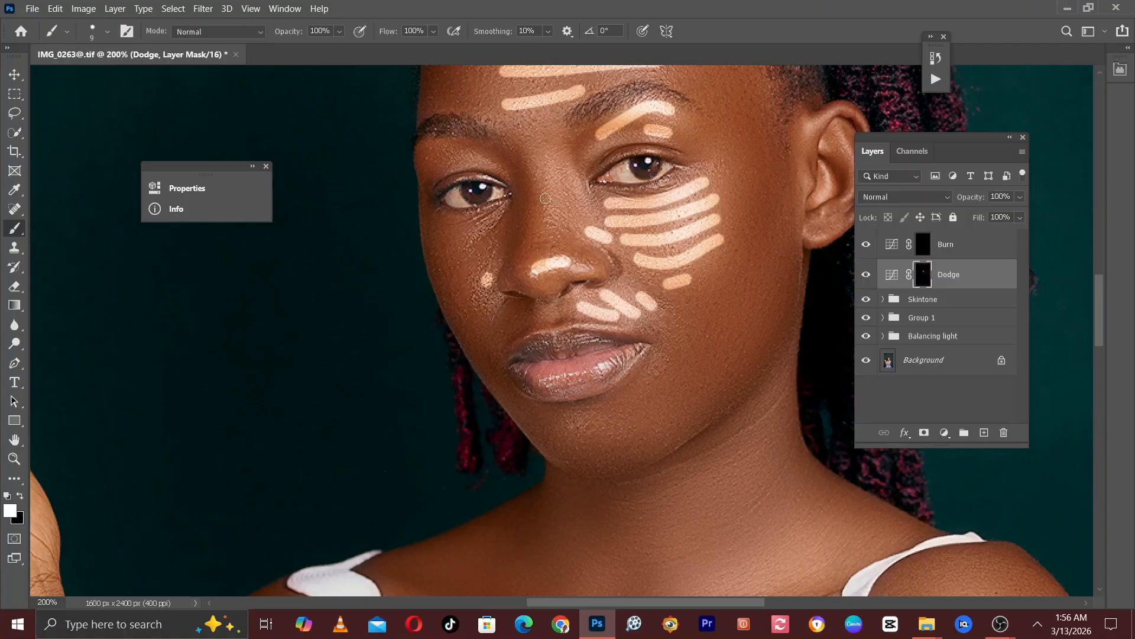
pyautogui.moveTo(533, 135); pyautogui.dragTo(543, 246)
# - Paint a white stroke on the Dodge mask down the centre of the chin below the lower lip
pyautogui.moveTo(571, 175)
pyautogui.mouseDown()
pyautogui.moveTo(566, 344)
pyautogui.moveTo(567, 235)
pyautogui.mouseUp()
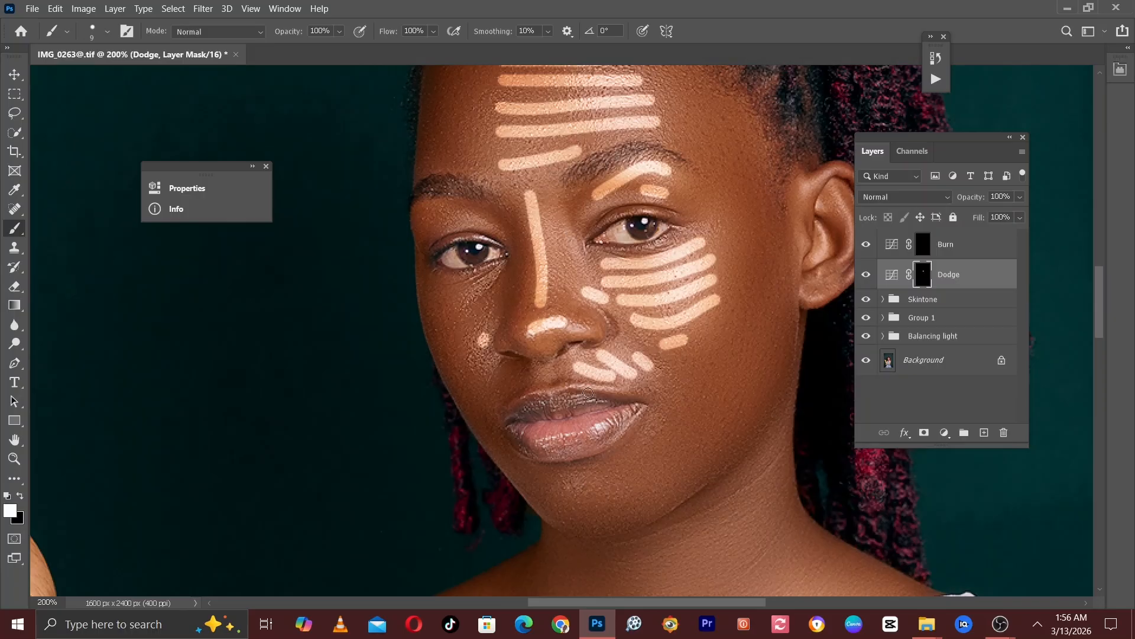
pyautogui.moveTo(575, 472); pyautogui.dragTo(584, 492)
pyautogui.moveTo(586, 493); pyautogui.dragTo(595, 519)
pyautogui.hotkey('ctrl', '-')
pyautogui.moveTo(576, 451); pyautogui.dragTo(566, 388)
pyautogui.hotkey('ctrl', '+')
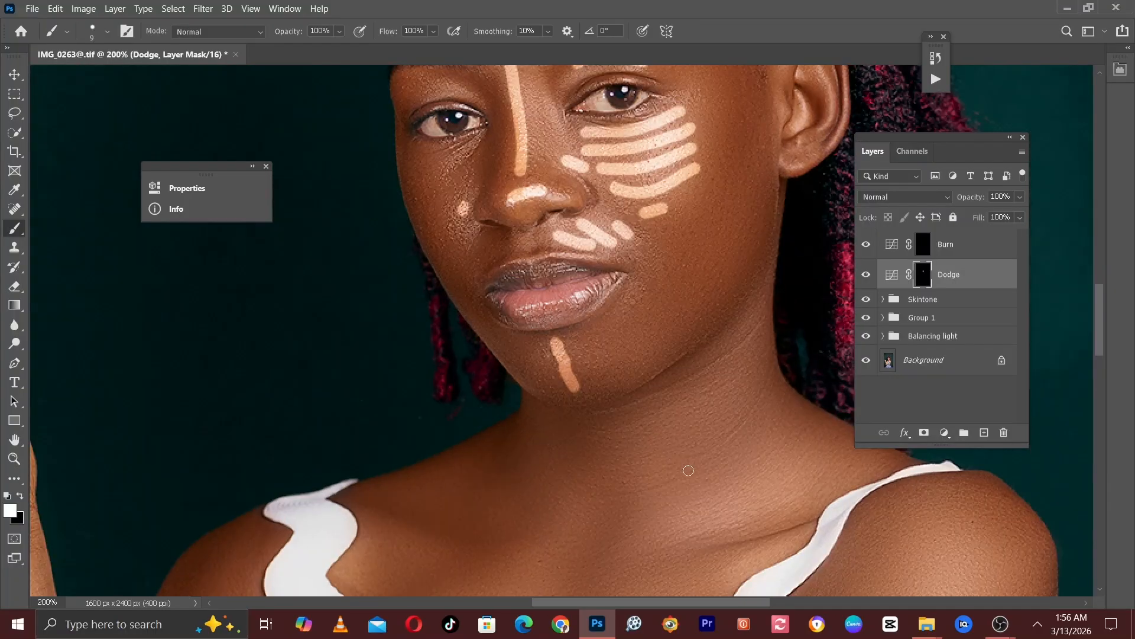
# - Paint white strokes on the Dodge mask along the collarbone and upper chest beside the strap nearest the visible ear
pyautogui.moveTo(665, 490)
pyautogui.mouseDown()
pyautogui.moveTo(568, 342)
pyautogui.moveTo(584, 378)
pyautogui.moveTo(718, 330)
pyautogui.mouseUp()
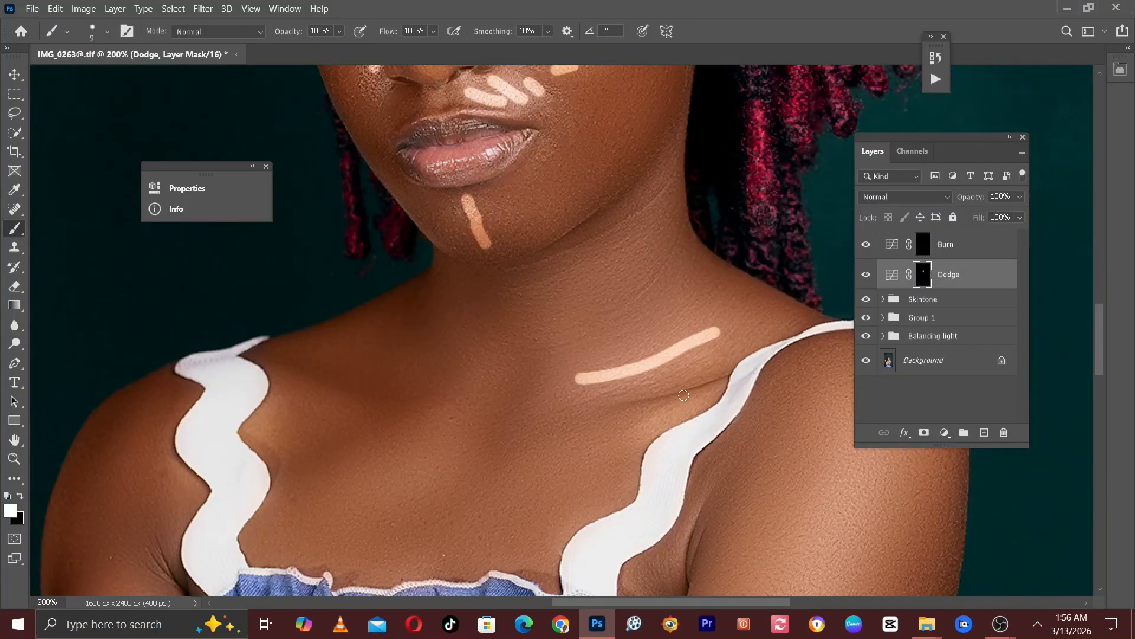
pyautogui.moveTo(703, 379); pyautogui.dragTo(618, 429)
pyautogui.click(600, 481)
pyautogui.moveTo(601, 503); pyautogui.dragTo(585, 528)
# - Enlarge the brush to 30 px for painting highlights on the arms
pyautogui.moveTo(667, 471); pyautogui.dragTo(560, 224)
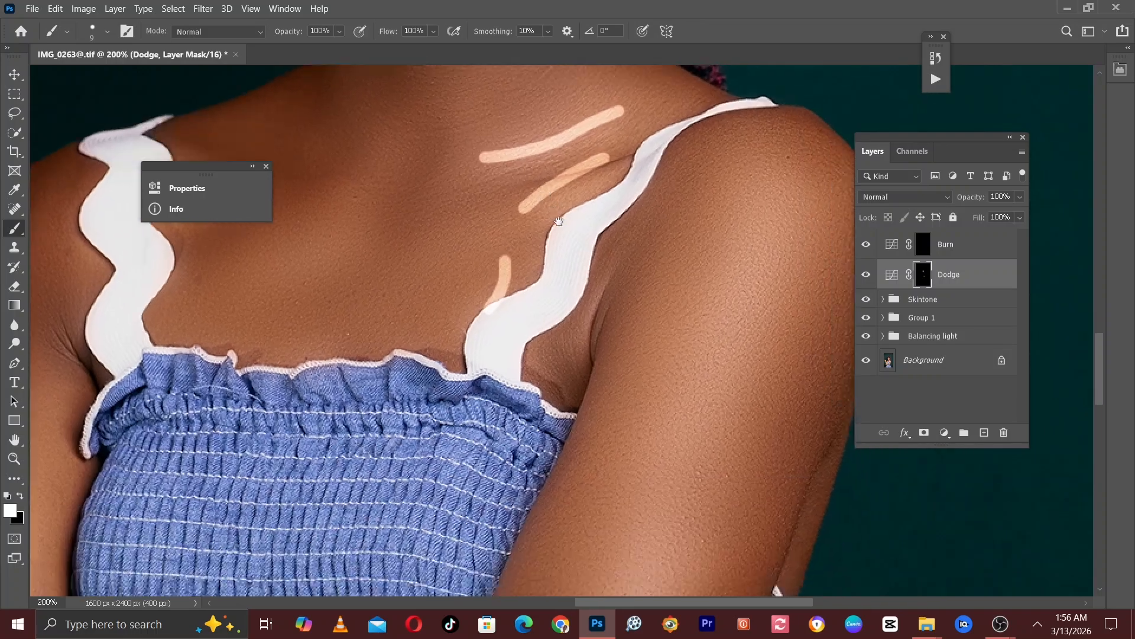
pyautogui.hotkey('ctrl', '-')
pyautogui.press(']')
pyautogui.press(']')
pyautogui.press(']')
pyautogui.press(']')
pyautogui.press(']')
pyautogui.press(']')
pyautogui.press(']')
pyautogui.press(']')
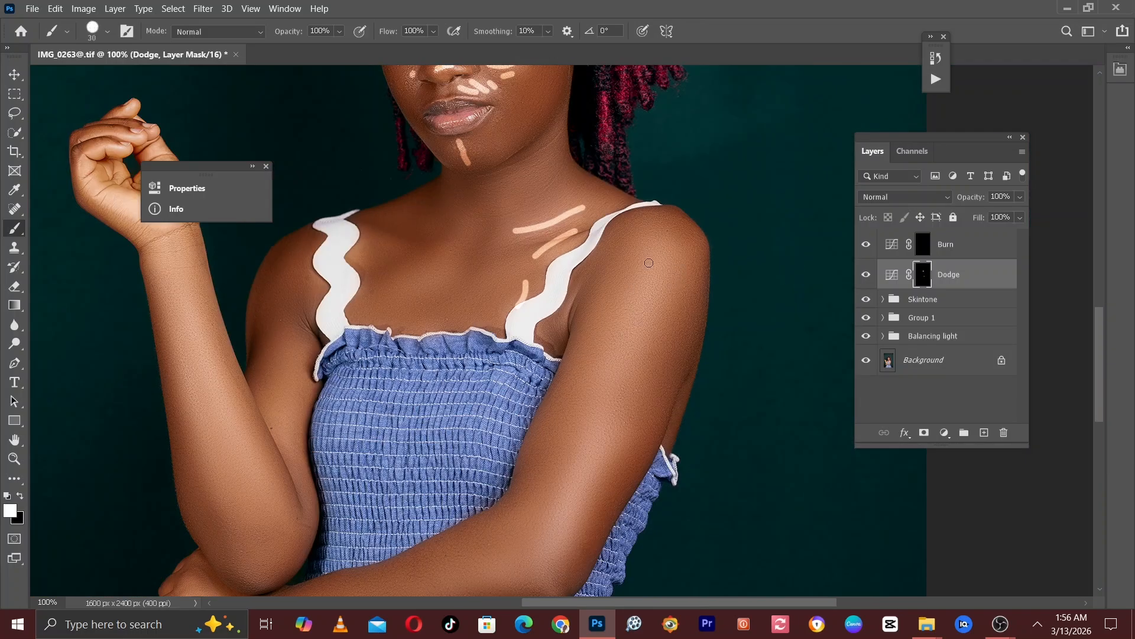
pyautogui.moveTo(659, 245); pyautogui.dragTo(618, 368)
pyautogui.press('[')
pyautogui.press('[')
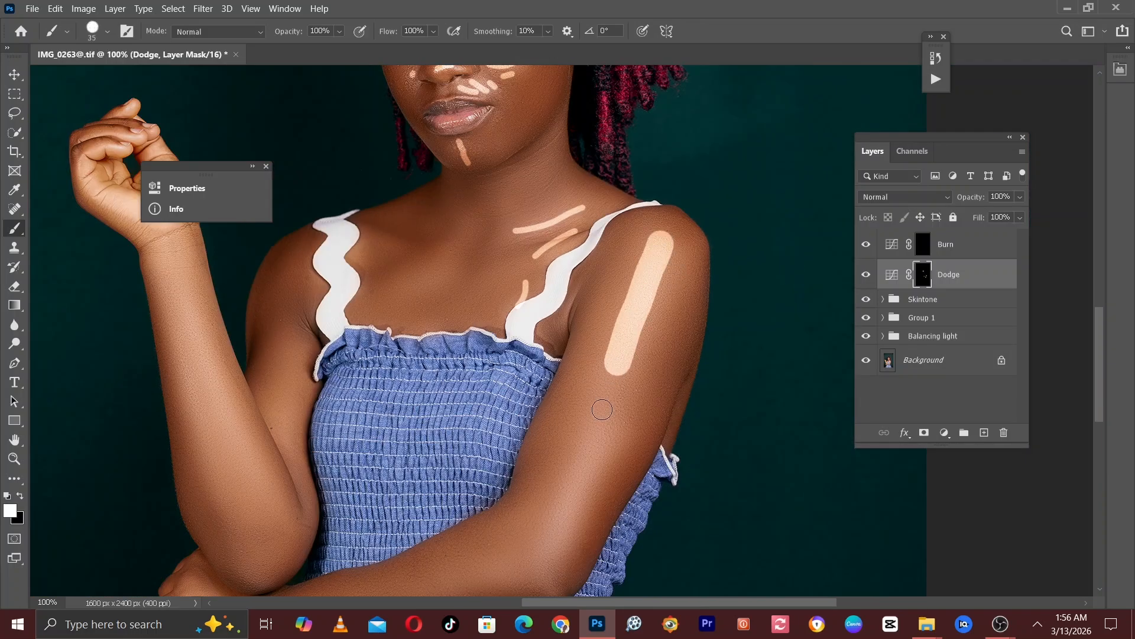
pyautogui.hotkey('ctrl', 'z')
pyautogui.hotkey('ctrl', 'z')
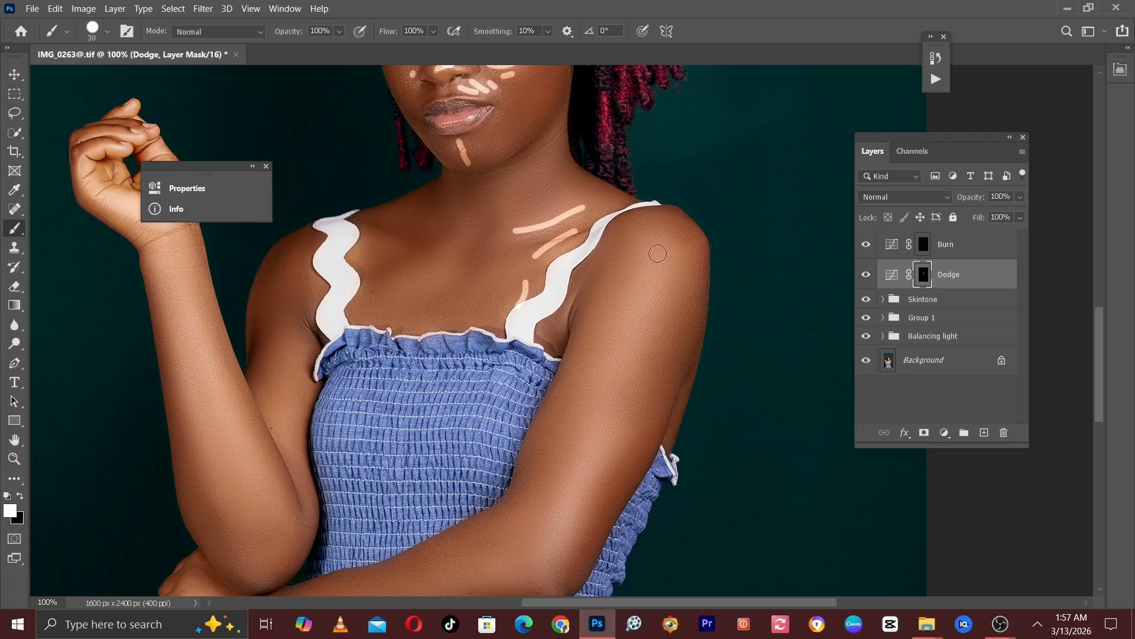
# - Paint long white highlights on the Dodge mask down the upper arm to the elbow and along the raised forearm, using a 25 px brush
pyautogui.press('[')
pyautogui.moveTo(658, 253); pyautogui.dragTo(542, 547)
pyautogui.moveTo(170, 267); pyautogui.dragTo(229, 465)
# - On the Burn mask, paint short white strokes with a 6 px brush along both sides of the forehead and below the hairline
pyautogui.moveTo(515, 227)
pyautogui.mouseDown()
pyautogui.moveTo(591, 361)
pyautogui.moveTo(594, 442)
pyautogui.mouseUp()
pyautogui.hotkey('ctrl', '+')
pyautogui.moveTo(602, 218); pyautogui.dragTo(635, 342)
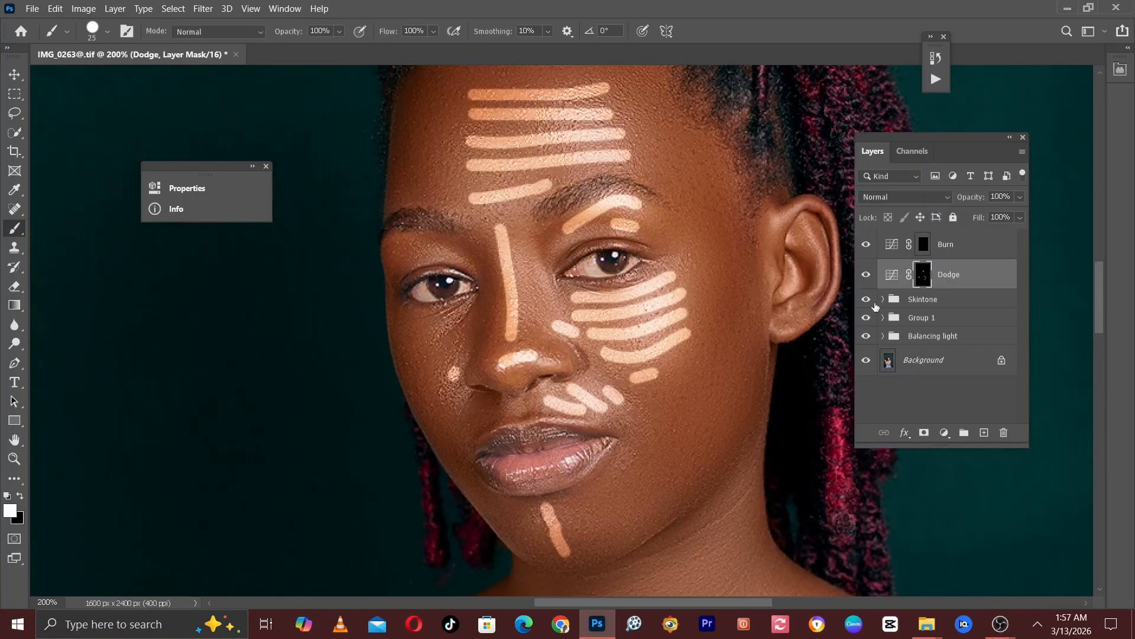
pyautogui.click(926, 246)
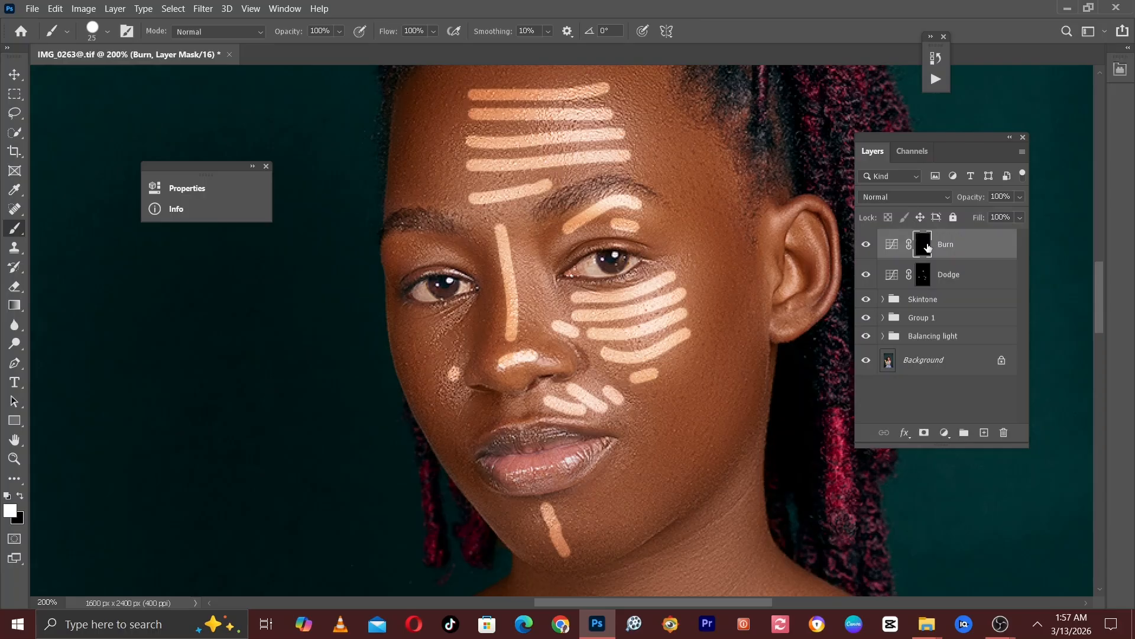
pyautogui.moveTo(471, 185); pyautogui.dragTo(464, 284)
pyautogui.press('[')
pyautogui.press('[')
pyautogui.press('[')
pyautogui.press('[')
pyautogui.press('[')
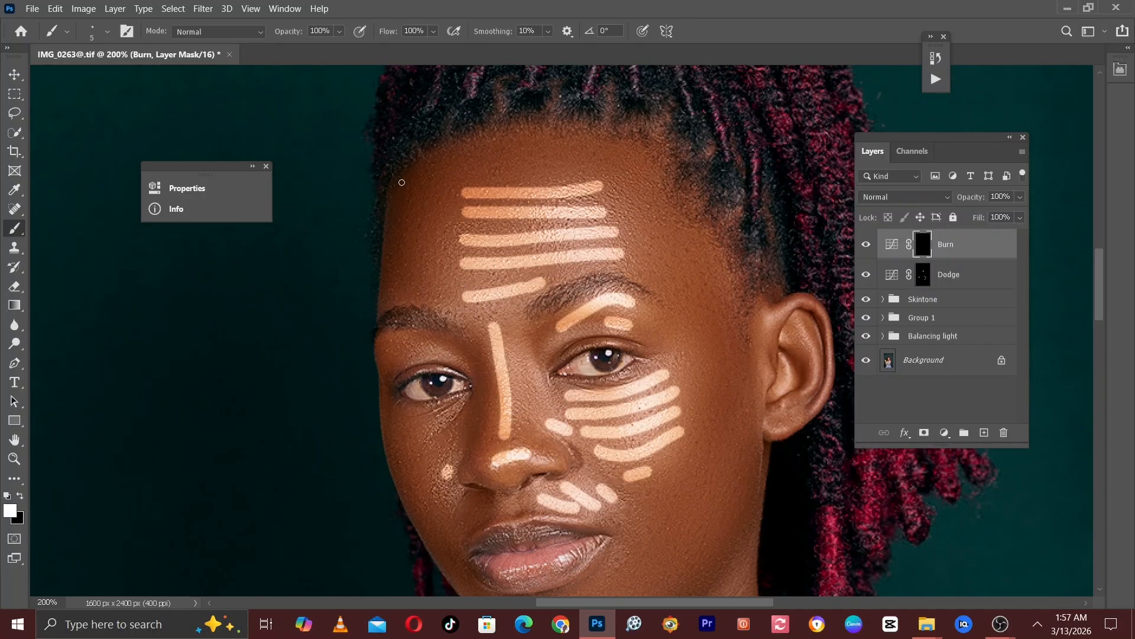
pyautogui.moveTo(401, 183)
pyautogui.mouseDown()
pyautogui.moveTo(451, 170)
pyautogui.moveTo(426, 194)
pyautogui.moveTo(457, 193)
pyautogui.mouseUp()
pyautogui.moveTo(392, 211)
pyautogui.mouseDown()
pyautogui.moveTo(440, 211)
pyautogui.moveTo(439, 235)
pyautogui.mouseUp()
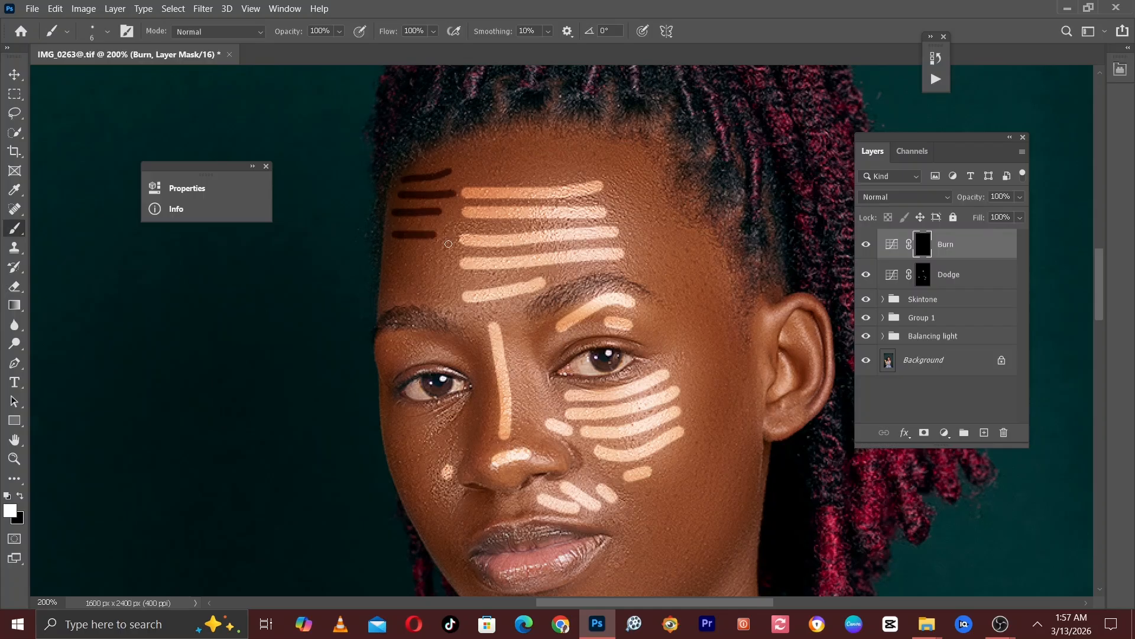
pyautogui.moveTo(396, 267)
pyautogui.mouseDown()
pyautogui.moveTo(442, 263)
pyautogui.moveTo(448, 291)
pyautogui.mouseUp()
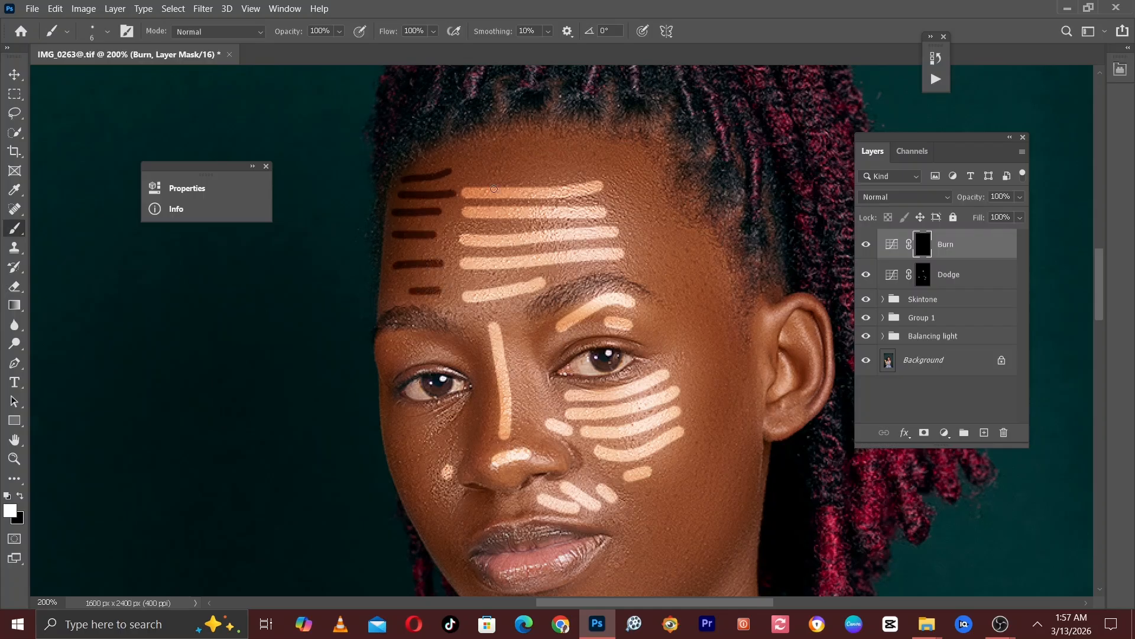
pyautogui.moveTo(470, 164)
pyautogui.mouseDown()
pyautogui.moveTo(597, 149)
pyautogui.moveTo(645, 181)
pyautogui.moveTo(633, 197)
pyautogui.moveTo(664, 204)
pyautogui.moveTo(667, 228)
pyautogui.moveTo(686, 235)
pyautogui.moveTo(677, 266)
pyautogui.moveTo(714, 293)
pyautogui.mouseUp()
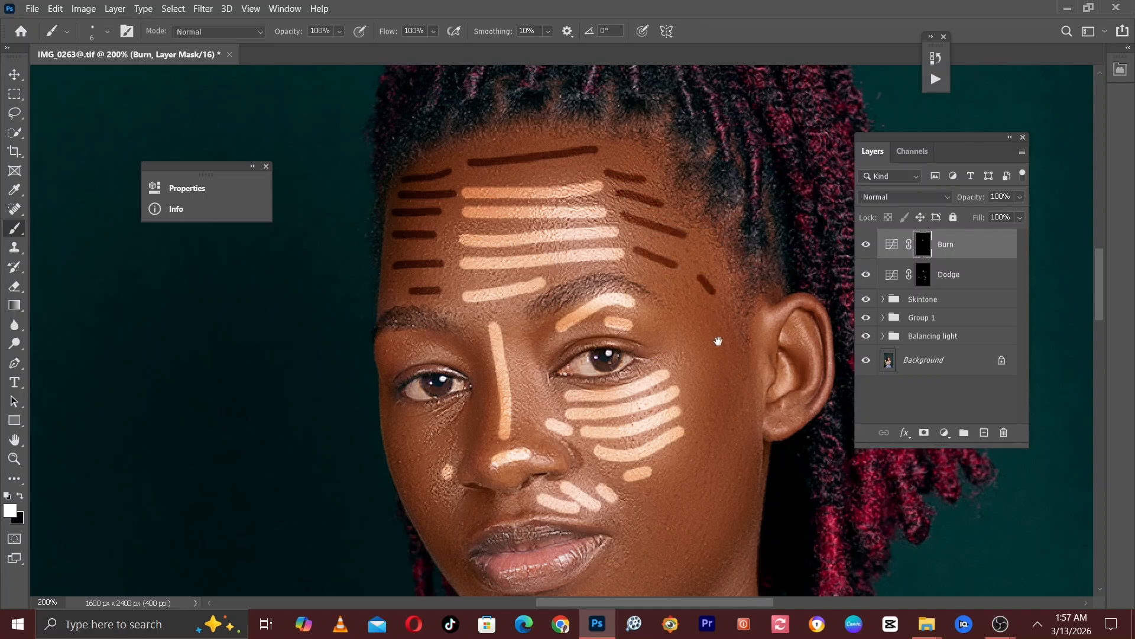
# - Paint a long contour stroke on the Burn mask from beside the ear to the jaw, with short hatch strokes descending from it
pyautogui.moveTo(718, 342)
pyautogui.mouseDown()
pyautogui.moveTo(674, 152)
pyautogui.moveTo(691, 171)
pyautogui.moveTo(683, 241)
pyautogui.moveTo(638, 359)
pyautogui.moveTo(568, 444)
pyautogui.moveTo(596, 450)
pyautogui.mouseUp()
pyautogui.moveTo(612, 399); pyautogui.dragTo(609, 443)
pyautogui.moveTo(628, 379); pyautogui.dragTo(624, 426)
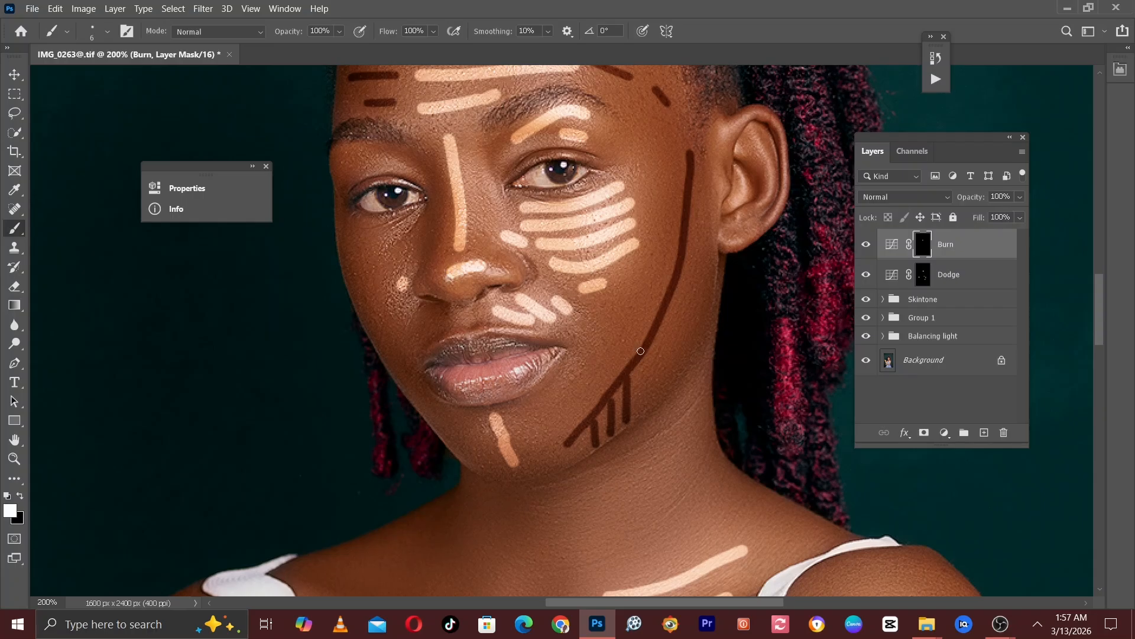
pyautogui.moveTo(643, 362); pyautogui.dragTo(642, 400)
pyautogui.moveTo(669, 310); pyautogui.dragTo(655, 381)
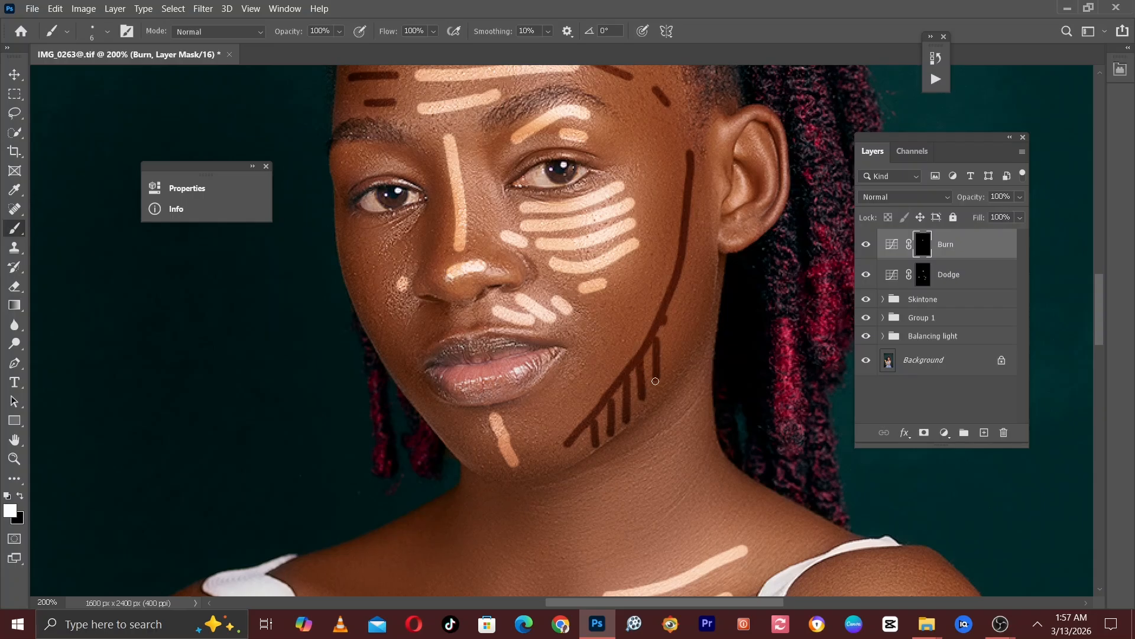
pyautogui.moveTo(673, 297); pyautogui.dragTo(675, 366)
pyautogui.moveTo(688, 236); pyautogui.dragTo(698, 335)
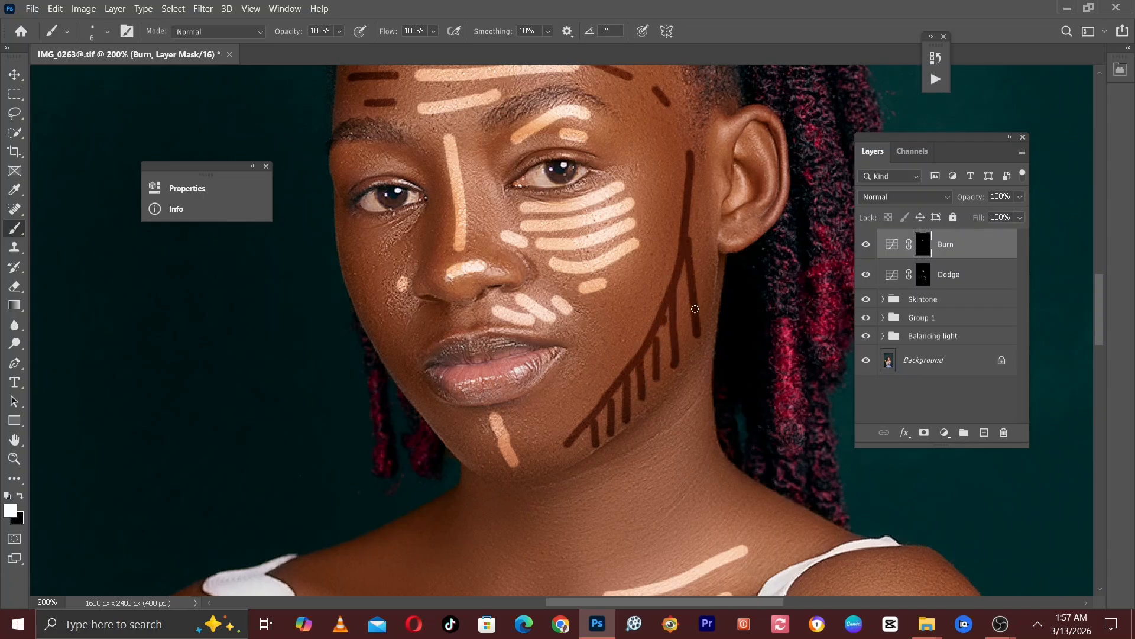
# - Add hatch strokes on the Burn mask across the contour line, from beside the ear over the lower cheek to the chin
pyautogui.moveTo(693, 195)
pyautogui.mouseDown()
pyautogui.moveTo(700, 239)
pyautogui.moveTo(694, 170)
pyautogui.moveTo(663, 290)
pyautogui.moveTo(651, 291)
pyautogui.moveTo(657, 324)
pyautogui.mouseUp()
pyautogui.moveTo(628, 280); pyautogui.dragTo(627, 379)
pyautogui.moveTo(584, 339); pyautogui.dragTo(610, 396)
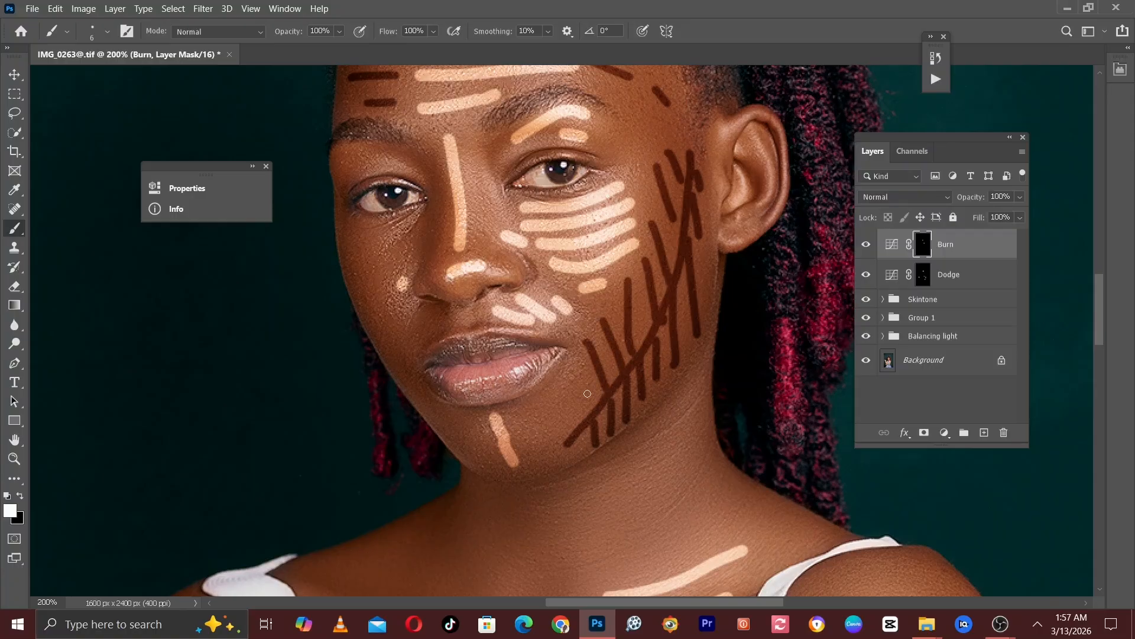
pyautogui.moveTo(571, 361)
pyautogui.mouseDown()
pyautogui.moveTo(590, 409)
pyautogui.moveTo(543, 448)
pyautogui.mouseUp()
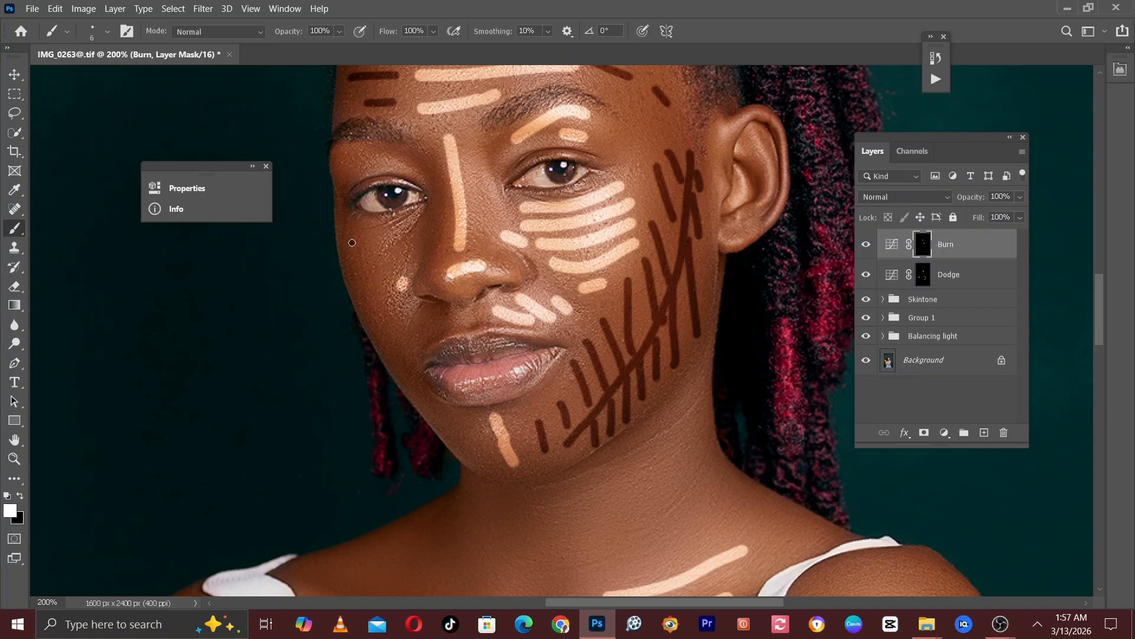
# - Paint short Burn mask strokes on the far cheek and beside the mouth corner, undoing the last unwanted stroke
pyautogui.moveTo(352, 242)
pyautogui.mouseDown()
pyautogui.moveTo(387, 231)
pyautogui.moveTo(355, 259)
pyautogui.moveTo(381, 244)
pyautogui.moveTo(391, 260)
pyautogui.mouseUp()
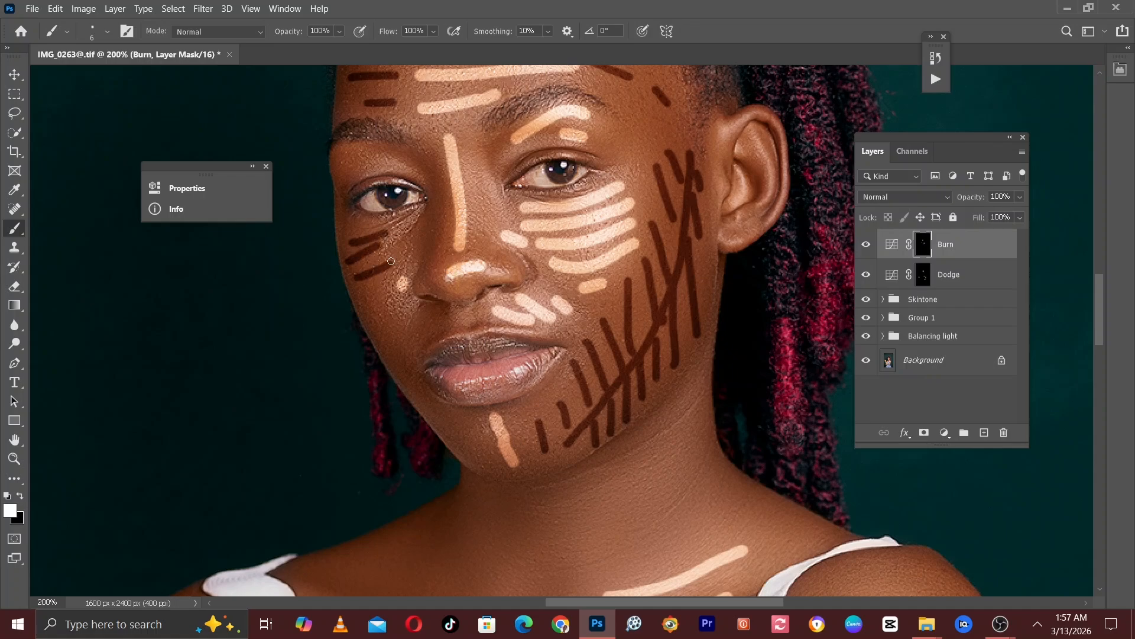
pyautogui.moveTo(355, 299)
pyautogui.mouseDown()
pyautogui.moveTo(386, 304)
pyautogui.moveTo(388, 286)
pyautogui.moveTo(397, 345)
pyautogui.moveTo(439, 320)
pyautogui.mouseUp()
pyautogui.hotkey('ctrl', 'z')
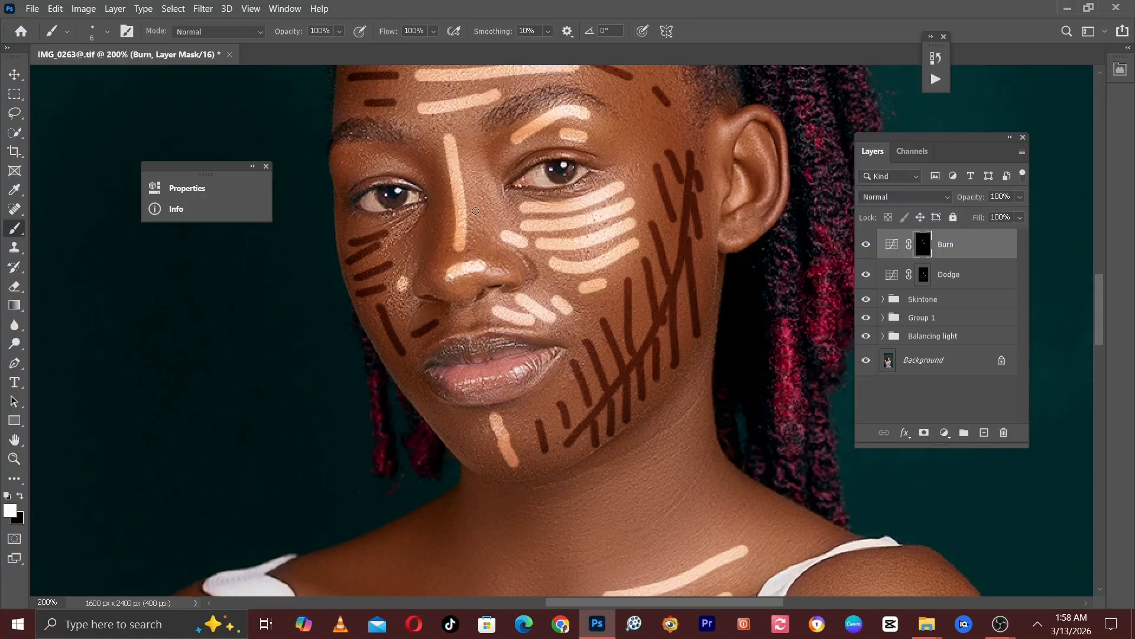
# - Paint Burn mask strokes down both sides of the nose and below the inner end of the far eyebrow
pyautogui.moveTo(424, 208); pyautogui.dragTo(417, 276)
pyautogui.moveTo(494, 193); pyautogui.dragTo(520, 263)
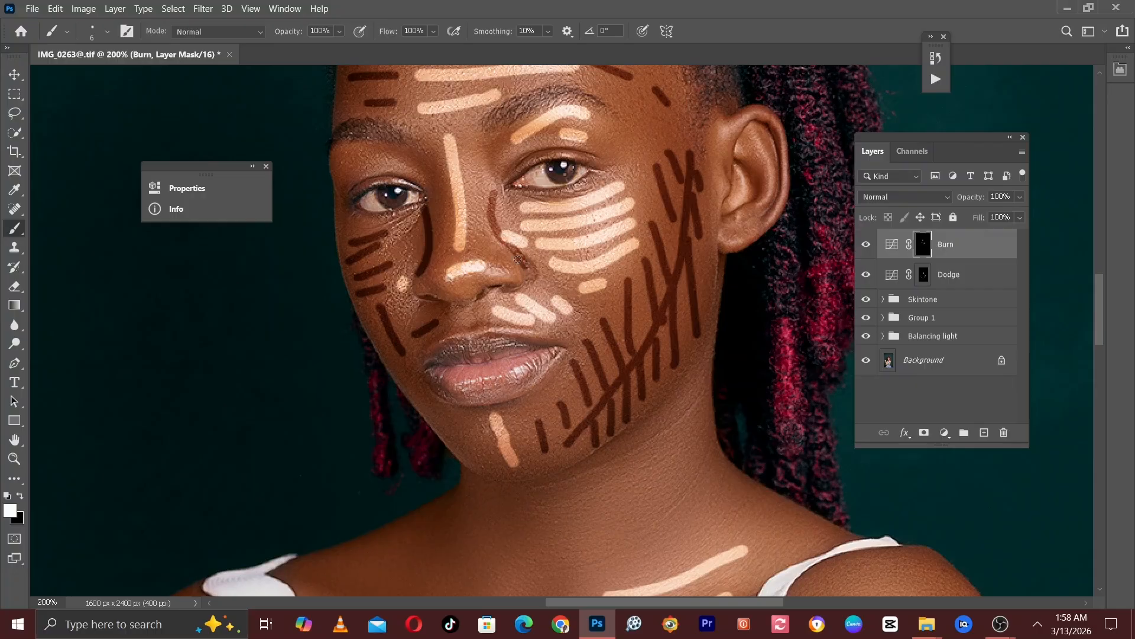
pyautogui.scroll(4, 491, 278)
pyautogui.moveTo(453, 311); pyautogui.dragTo(425, 287)
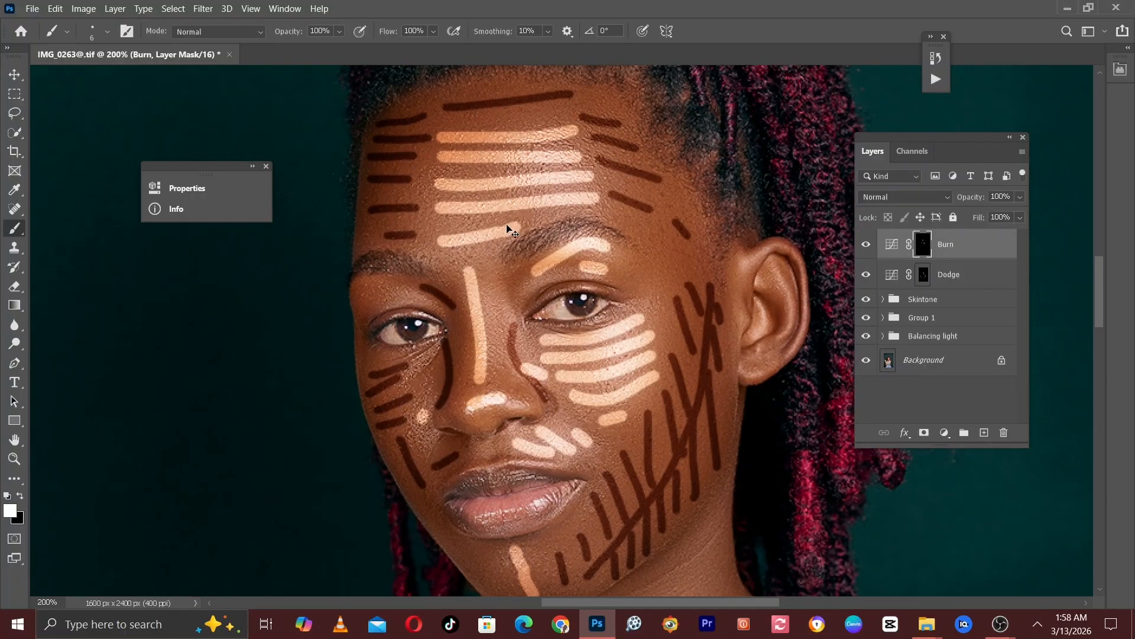
# - Add a Burn mask stroke at the temple and several diagonal strokes at the neck base and collarbone on the far side
pyautogui.hotkey('ctrl', '-')
pyautogui.moveTo(596, 336); pyautogui.dragTo(608, 233)
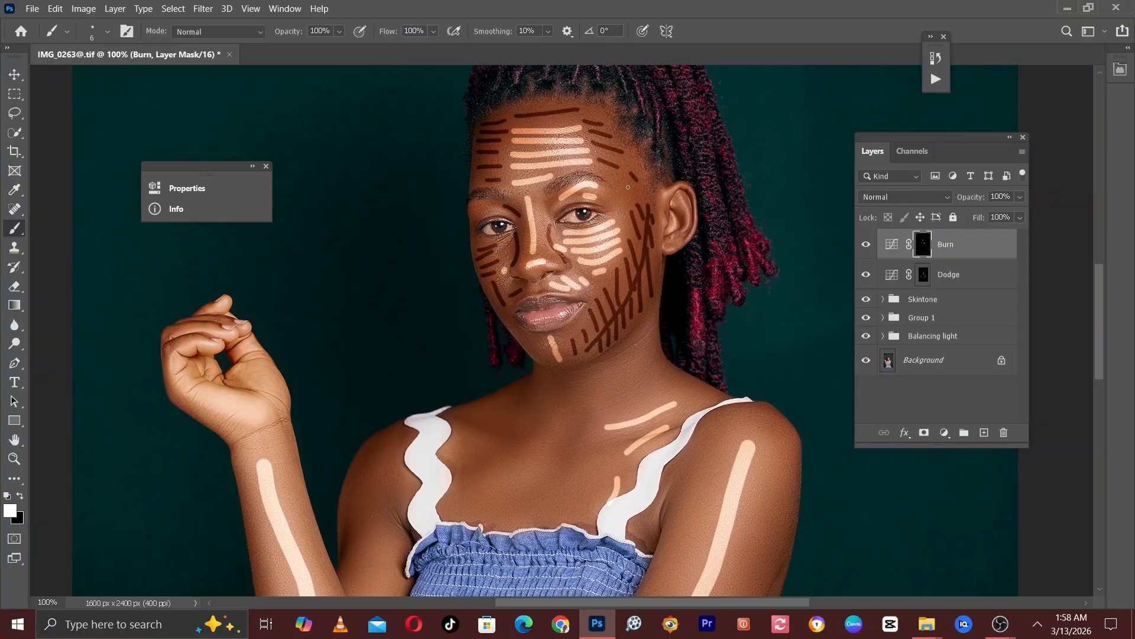
pyautogui.moveTo(562, 353)
pyautogui.mouseDown()
pyautogui.moveTo(562, 238)
pyautogui.moveTo(535, 459)
pyautogui.moveTo(550, 330)
pyautogui.mouseUp()
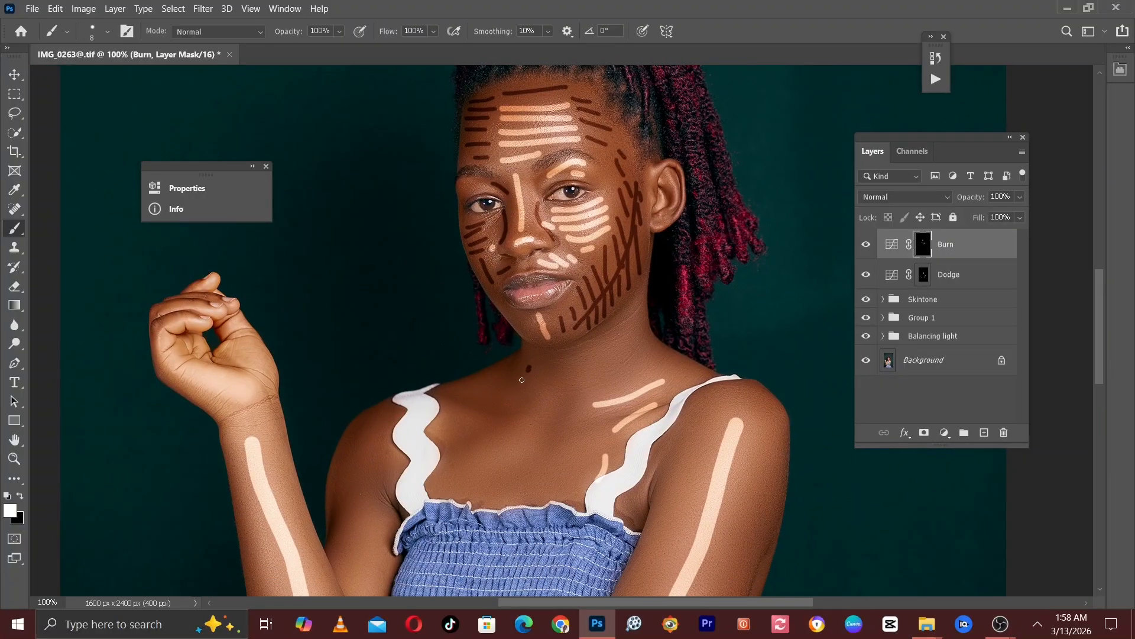
pyautogui.moveTo(522, 379)
pyautogui.mouseDown()
pyautogui.moveTo(488, 400)
pyautogui.moveTo(491, 439)
pyautogui.moveTo(463, 423)
pyautogui.moveTo(470, 440)
pyautogui.mouseUp()
# - Paint Burn mask shadows under the folded forearm with a 15 px brush and down the outer upper arm with a 20 px brush
pyautogui.hotkey('ctrl', '-')
pyautogui.moveTo(469, 332); pyautogui.dragTo(475, 138)
pyautogui.press(']')
pyautogui.press(']')
pyautogui.moveTo(587, 427); pyautogui.dragTo(555, 447)
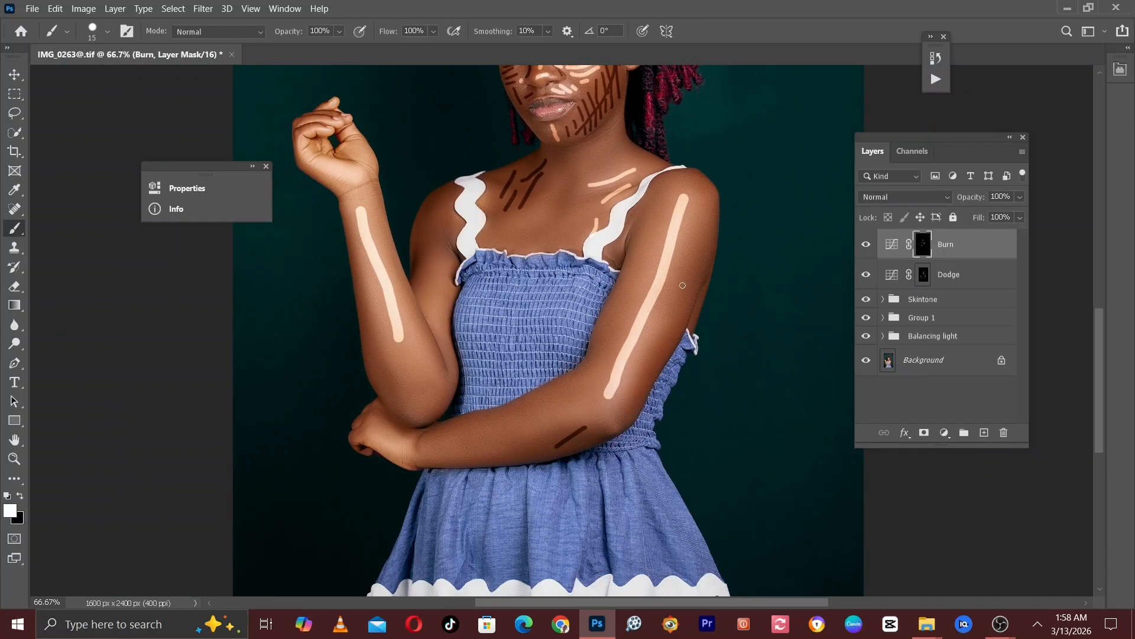
pyautogui.press(']')
pyautogui.moveTo(700, 249); pyautogui.dragTo(620, 421)
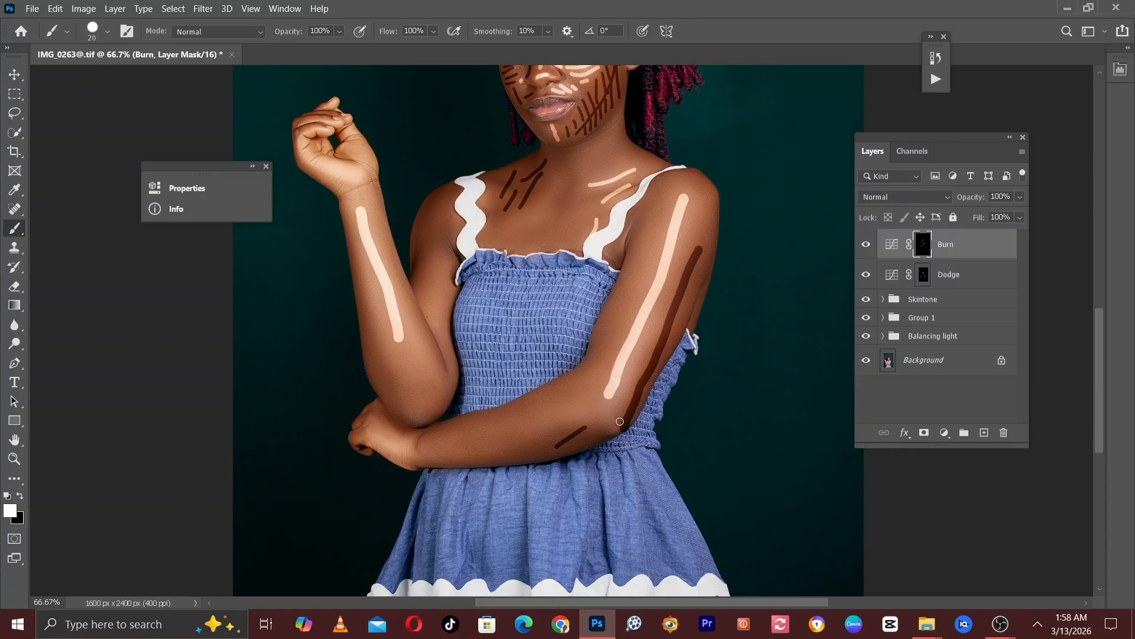
# - Show the mask properties of the Dodge layer and feather its mask to roughly 40 px to blend the highlight strokes
pyautogui.moveTo(505, 246); pyautogui.dragTo(524, 364)
pyautogui.hotkey('ctrl', '+')
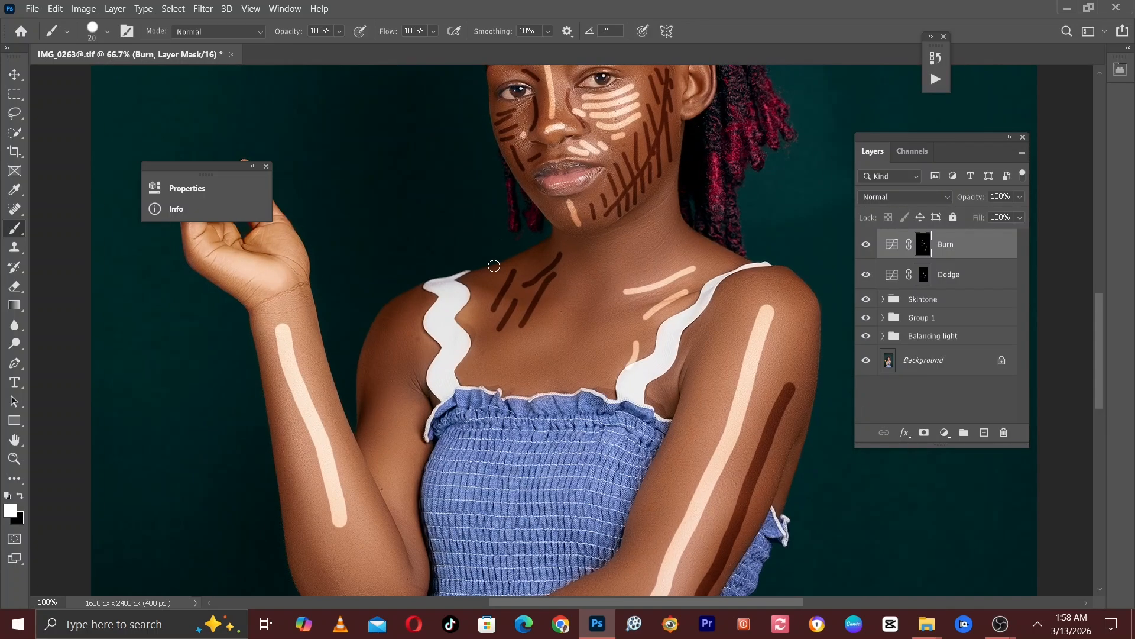
pyautogui.moveTo(494, 260); pyautogui.dragTo(442, 445)
pyautogui.hotkey('ctrl', '+')
pyautogui.moveTo(625, 253); pyautogui.dragTo(631, 330)
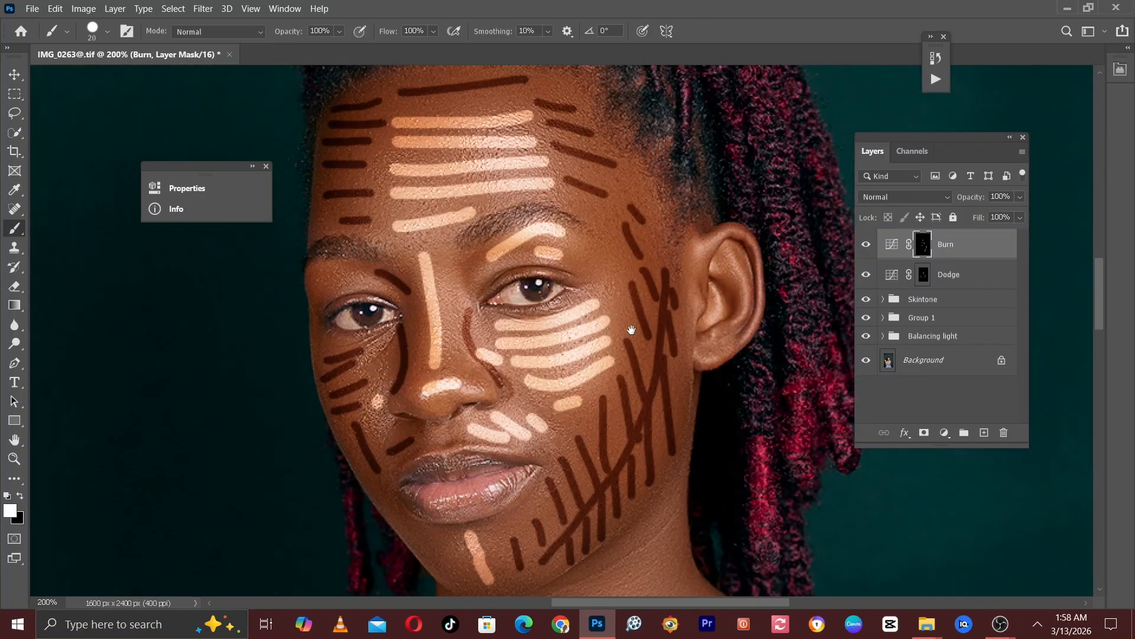
pyautogui.click(923, 276)
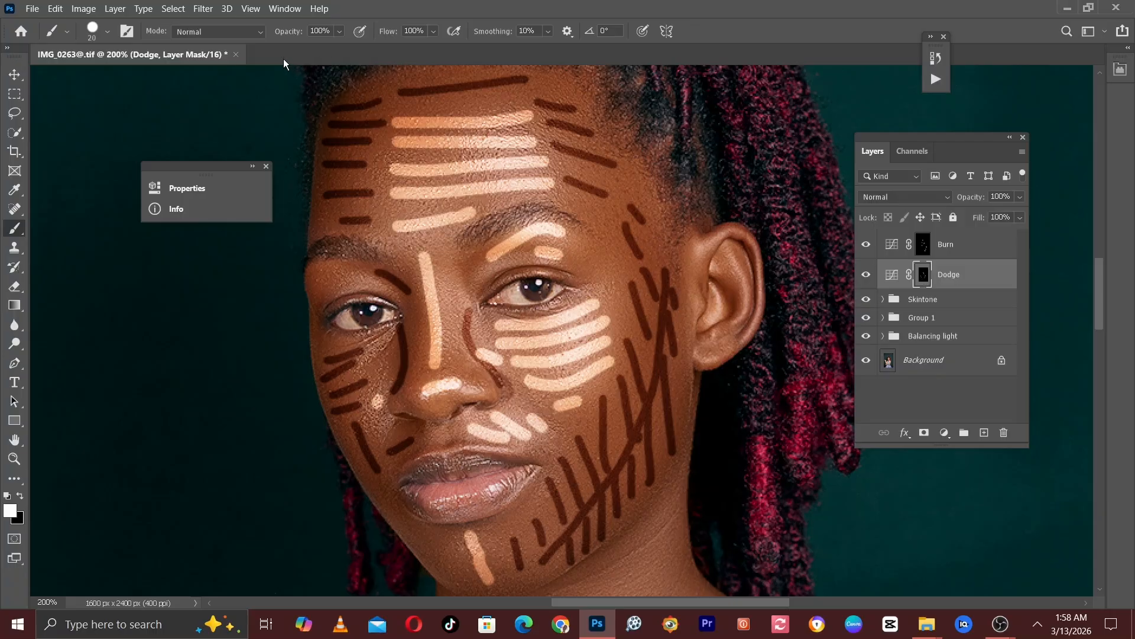
pyautogui.click(286, 10)
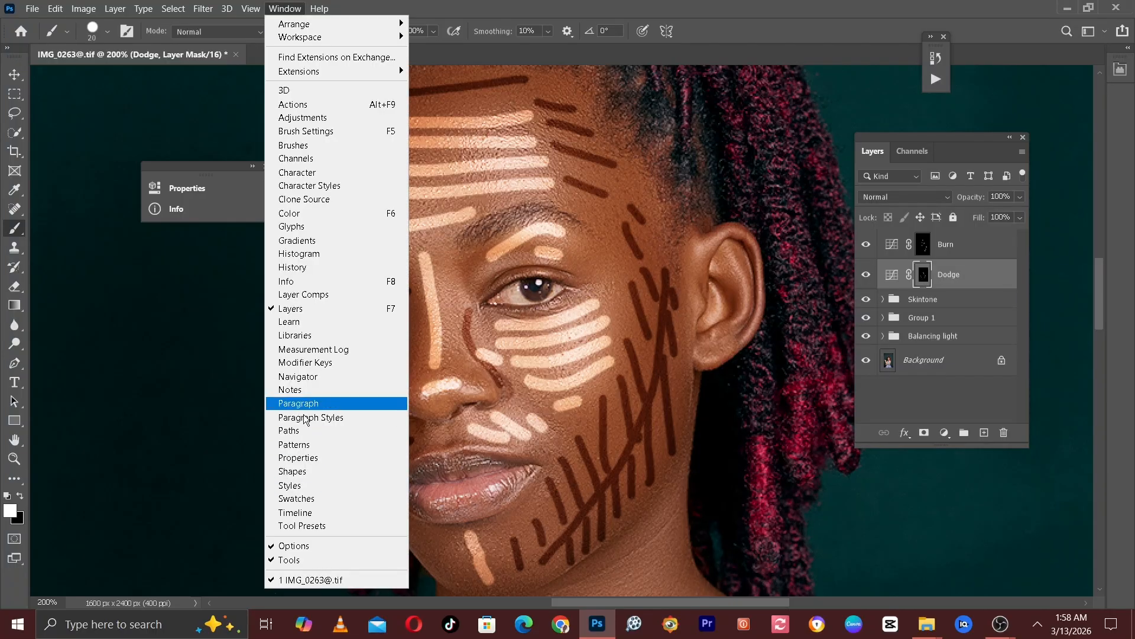
pyautogui.click(301, 460)
pyautogui.moveTo(369, 177); pyautogui.dragTo(194, 224)
pyautogui.moveTo(105, 377); pyautogui.dragTo(164, 377)
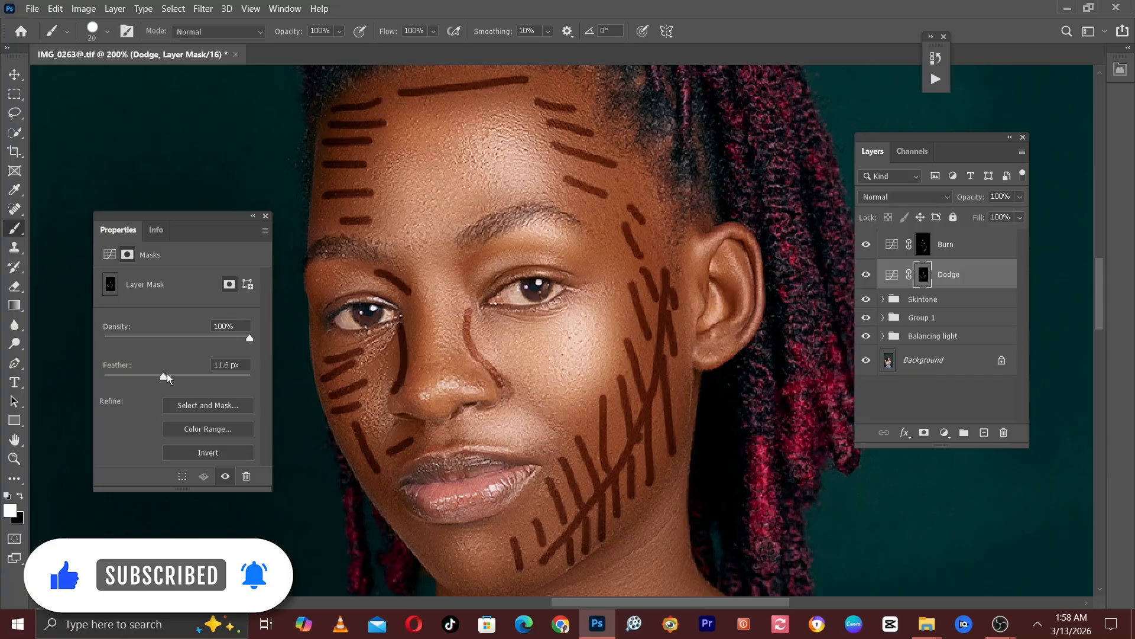
pyautogui.moveTo(178, 376); pyautogui.dragTo(179, 376)
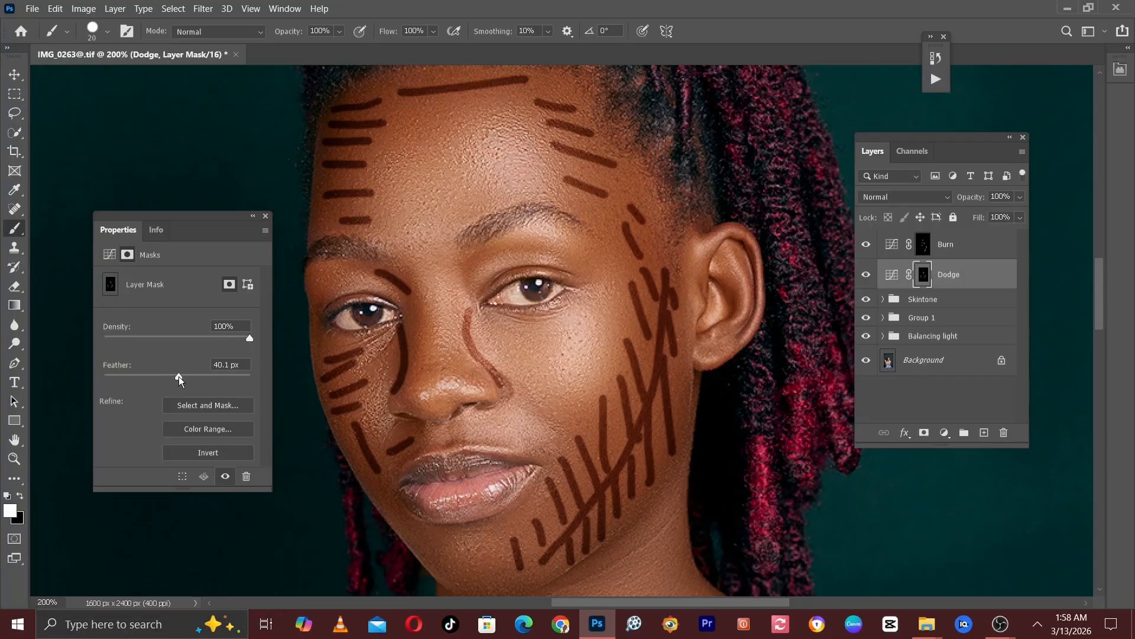
pyautogui.moveTo(178, 376); pyautogui.dragTo(176, 374)
pyautogui.click(251, 216)
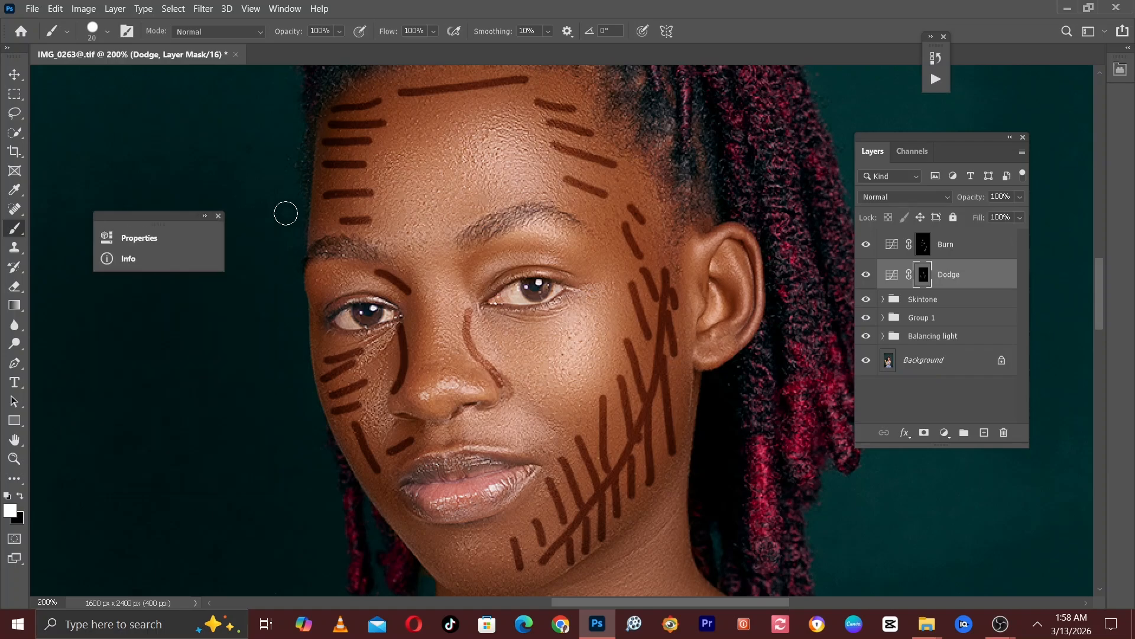
# - Feather the Burn layer mask to 38.7 px to blend the shadow strokes, and collapse the mask properties
pyautogui.click(921, 246)
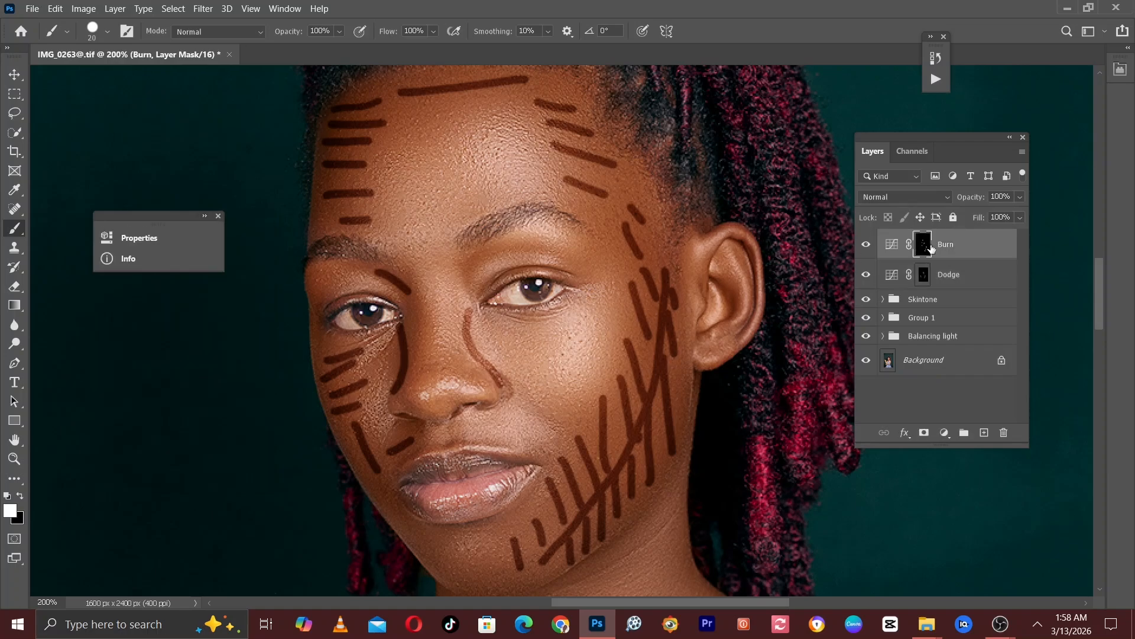
pyautogui.click(155, 238)
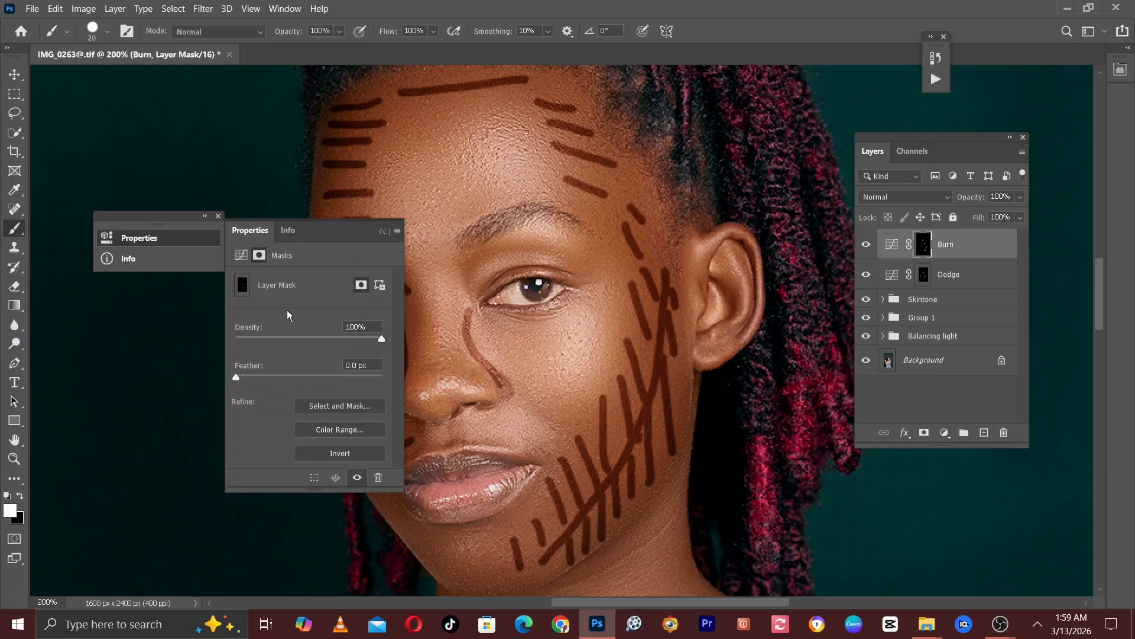
pyautogui.moveTo(276, 376); pyautogui.dragTo(310, 376)
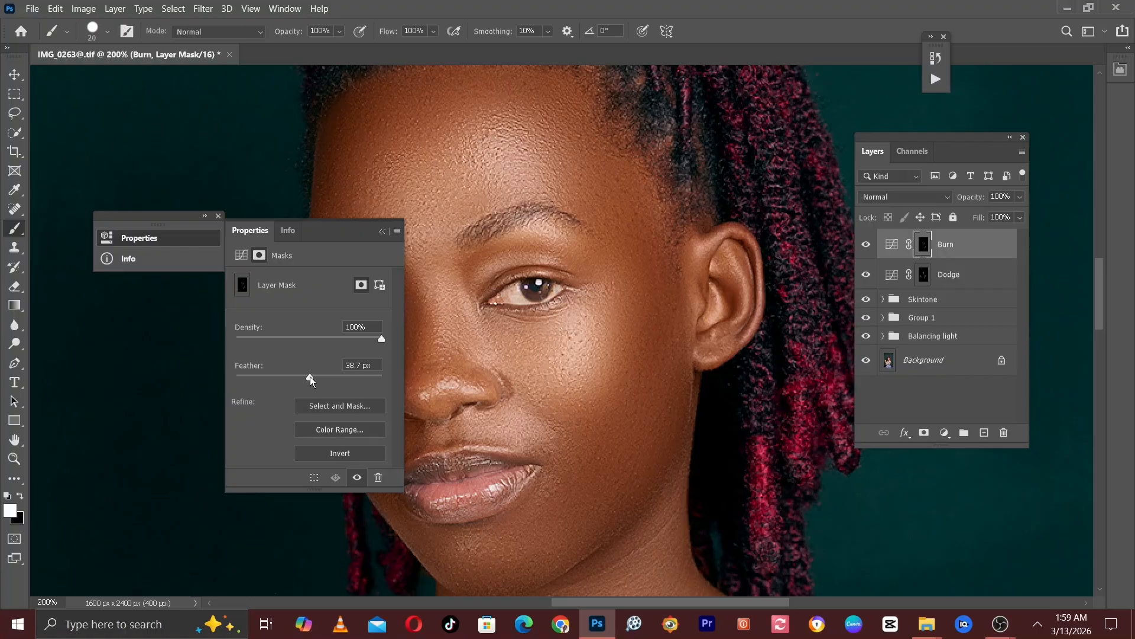
pyautogui.click(382, 238)
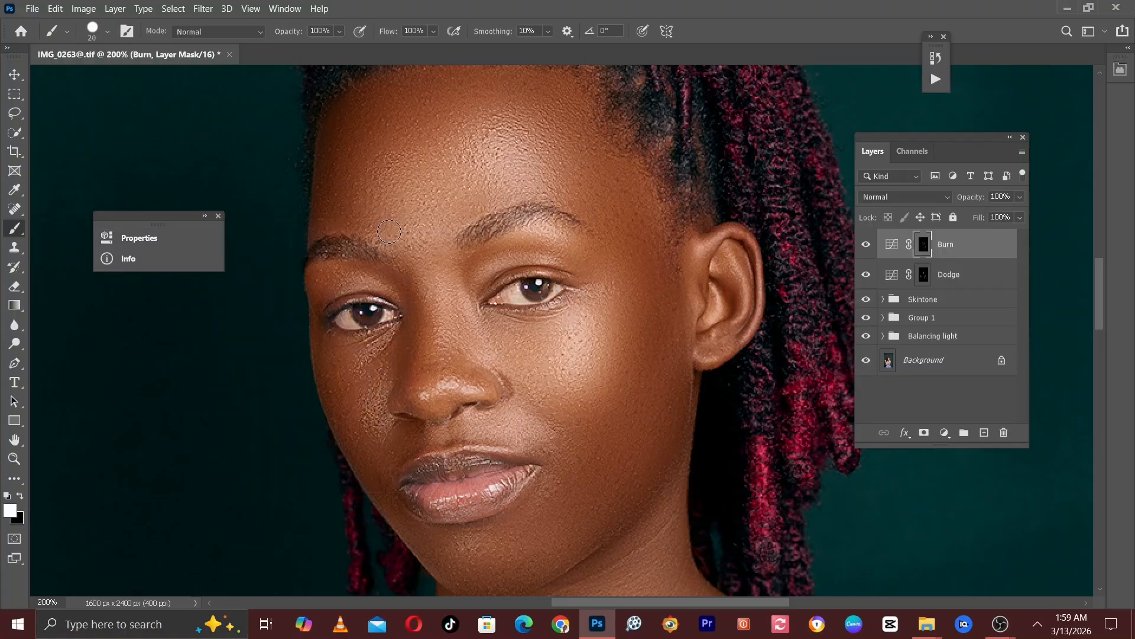
# - Group the Dodge and Burn layers together and name the group "dogde and burn"
pyautogui.click(958, 278)
pyautogui.keyDown('shift'); pyautogui.click(958, 259); pyautogui.keyUp('shift')
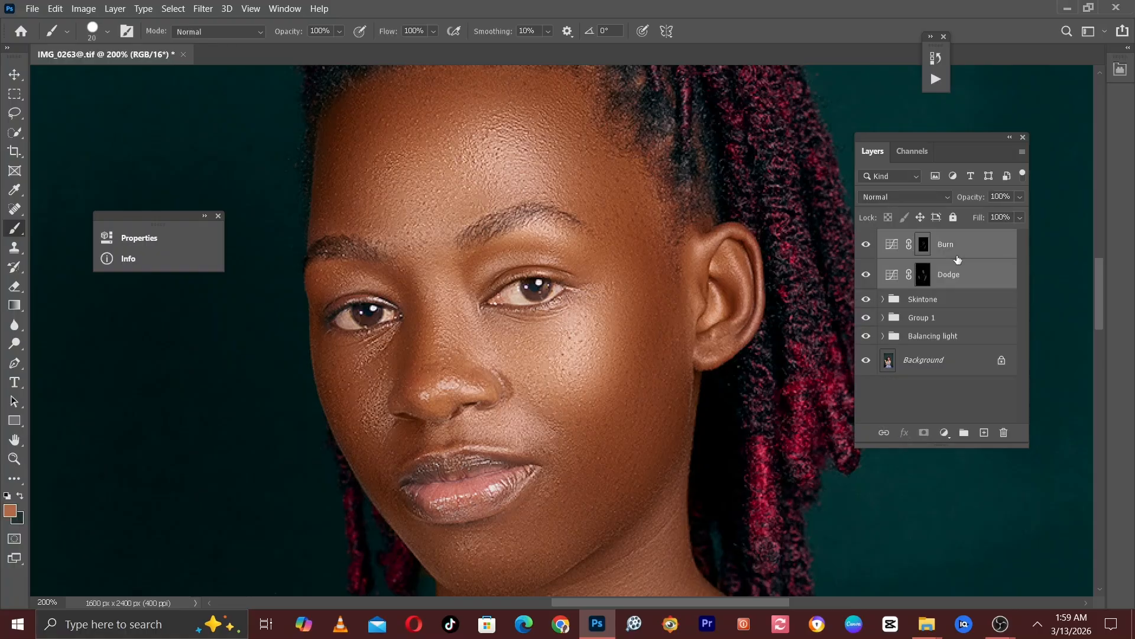
pyautogui.hotkey('ctrl', 'g')
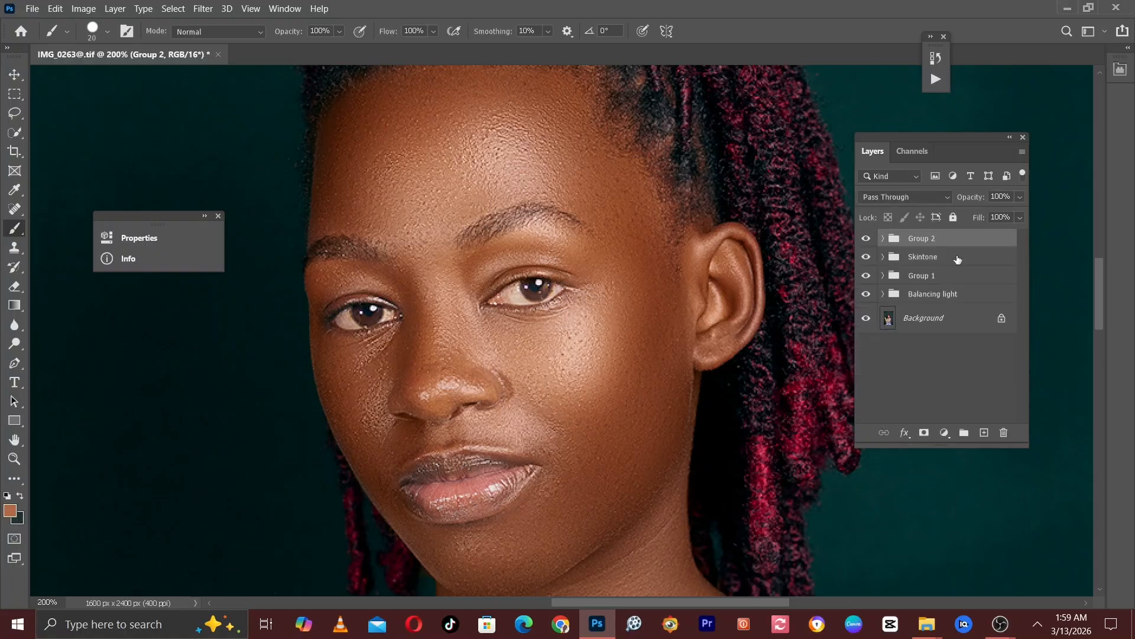
pyautogui.doubleClick(924, 239)
pyautogui.write('B')
pyautogui.write('urn')
pyautogui.press('BackSpace')
pyautogui.press('BackSpace')
pyautogui.press('BackSpace')
pyautogui.press('BackSpace')
pyautogui.write('dogde and burn')
pyautogui.press('Return')
pyautogui.click(912, 388)
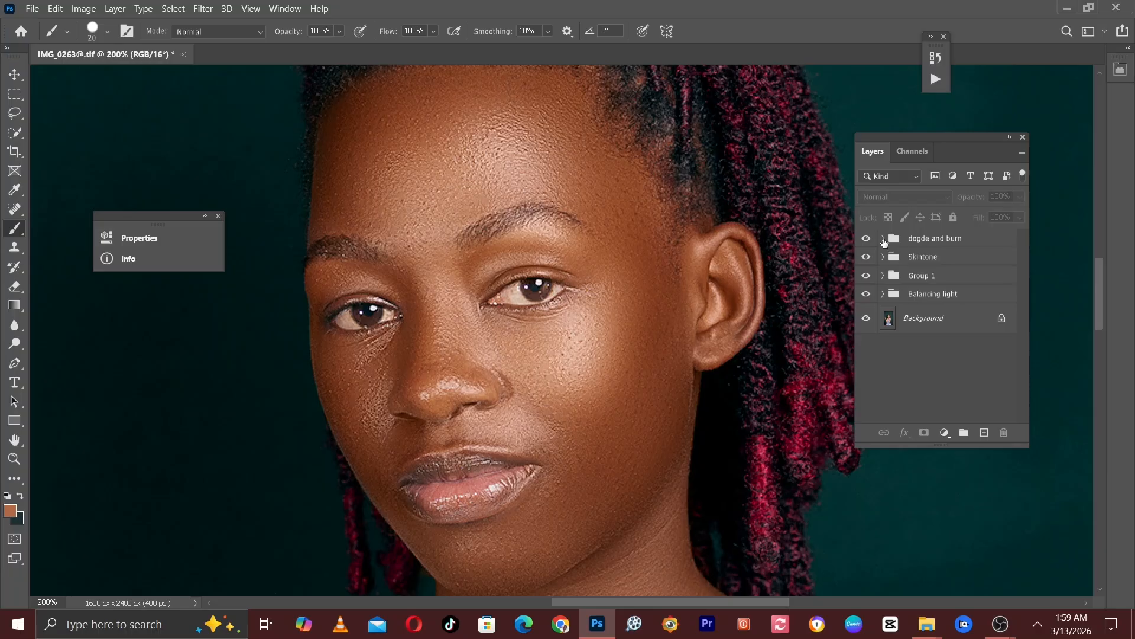
# - Expand the dogde and burn group and toggle its visibility to compare the portrait with and without the contouring
pyautogui.click(883, 239)
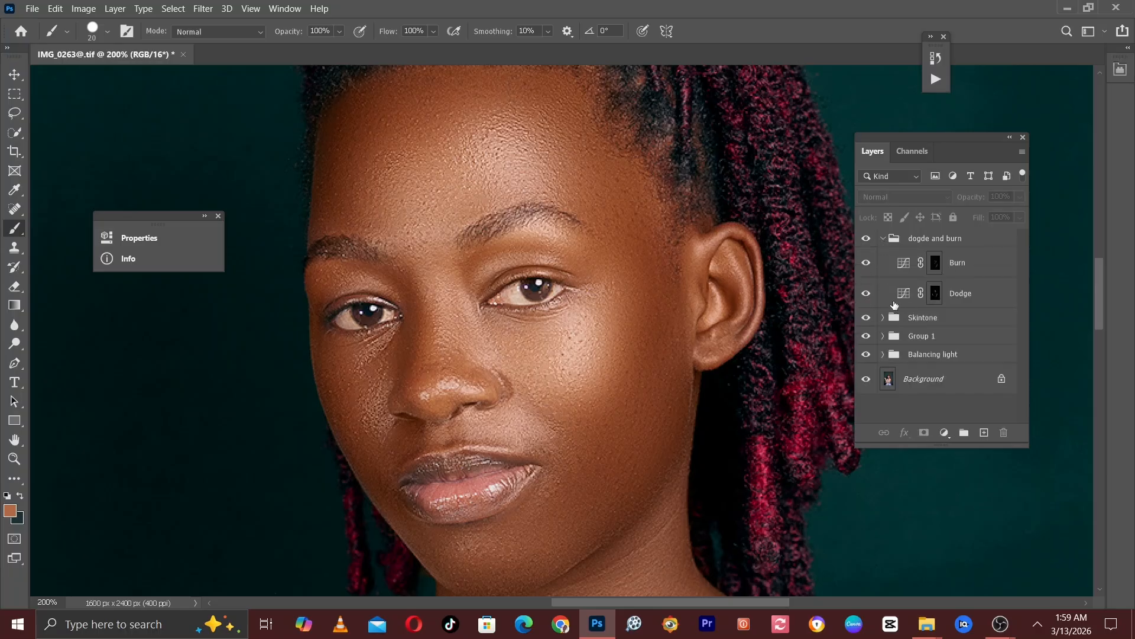
pyautogui.click(866, 239)
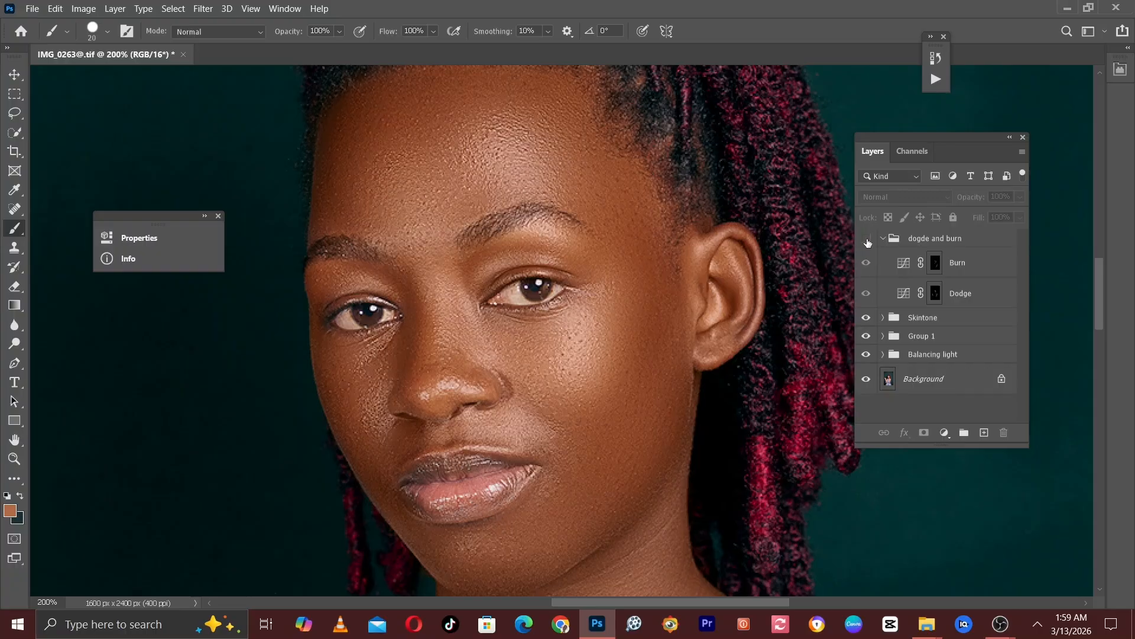
pyautogui.click(866, 239)
pyautogui.hotkey('ctrl', '-')
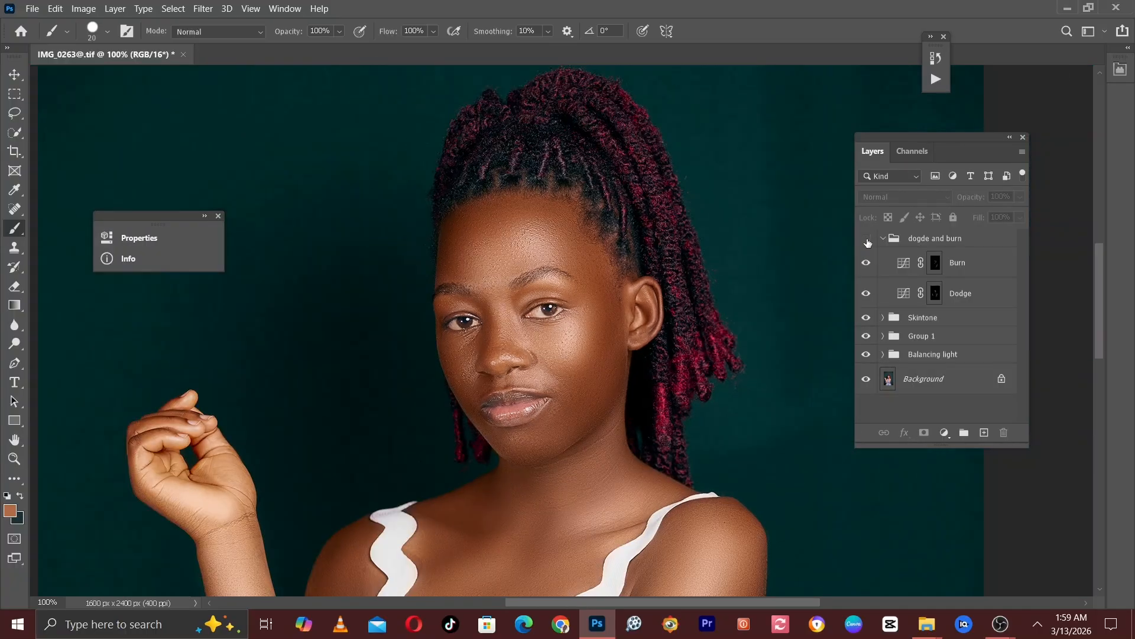
pyautogui.click(867, 241)
pyautogui.click(867, 239)
# - In the Dodge layer's blending options, split the Underlying Layer black Blend If slider to 0 / 164
pyautogui.click(988, 296)
pyautogui.rightClick(988, 296)
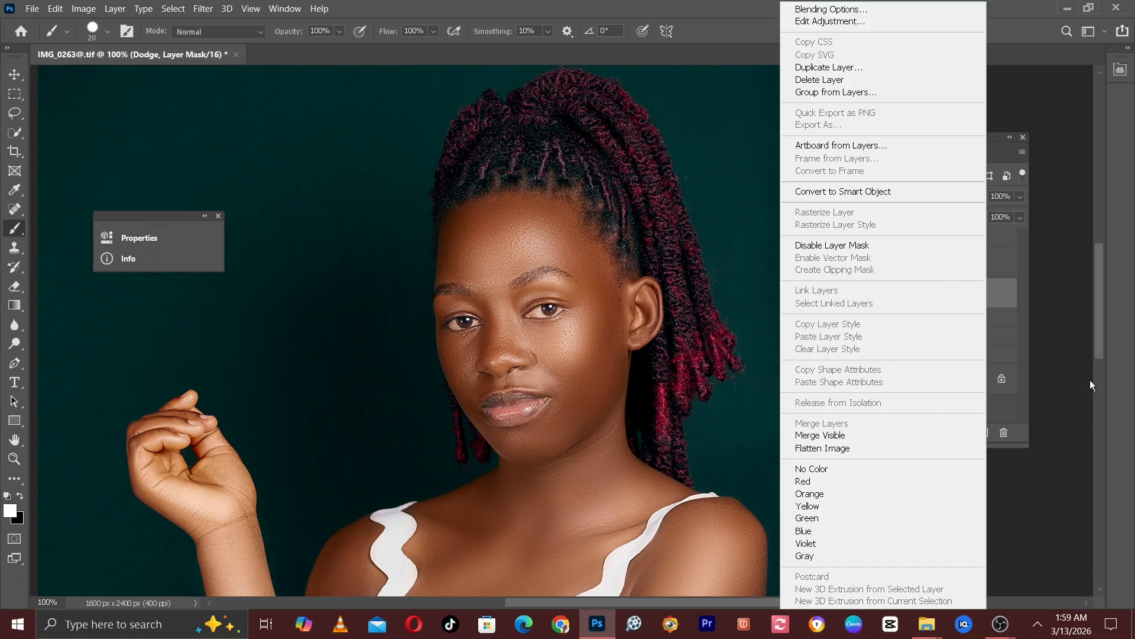
pyautogui.click(996, 298)
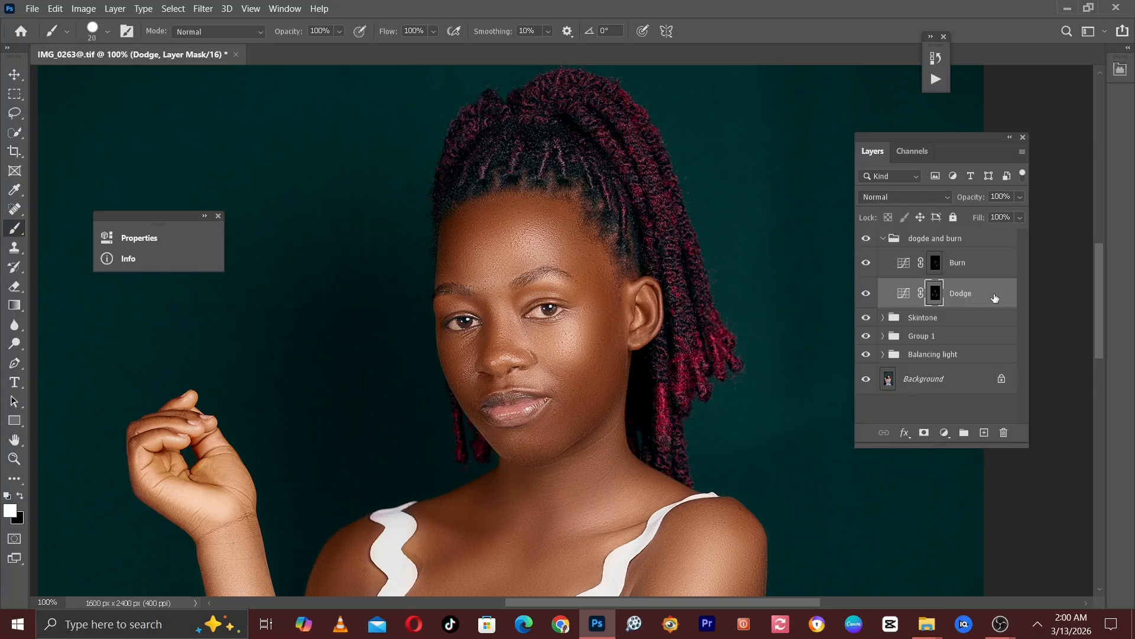
pyautogui.rightClick(995, 298)
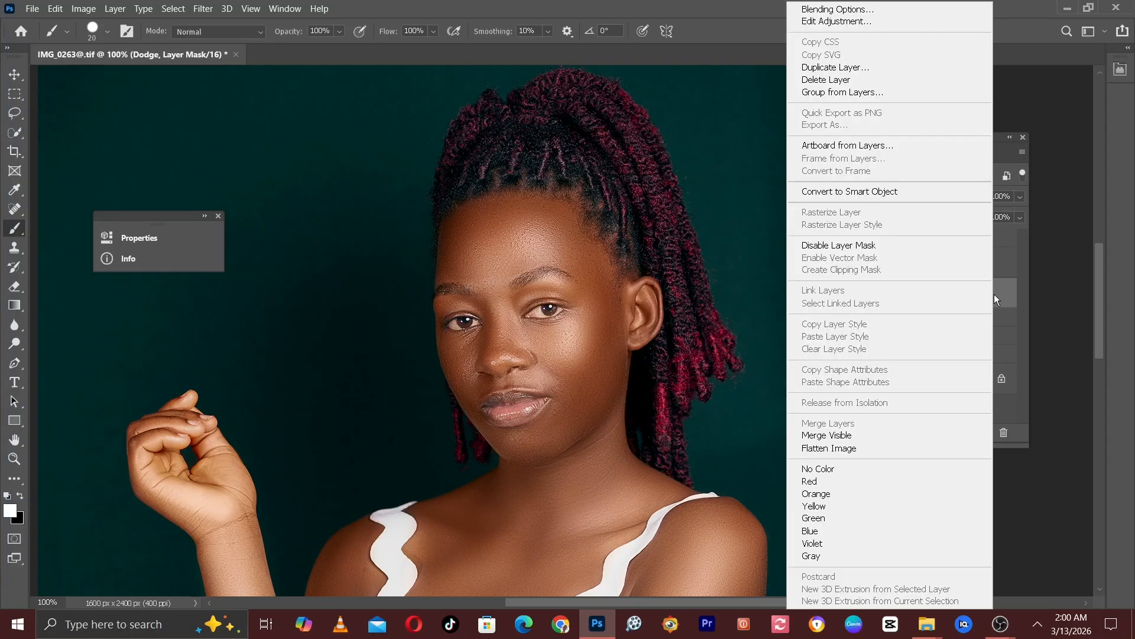
pyautogui.click(818, 11)
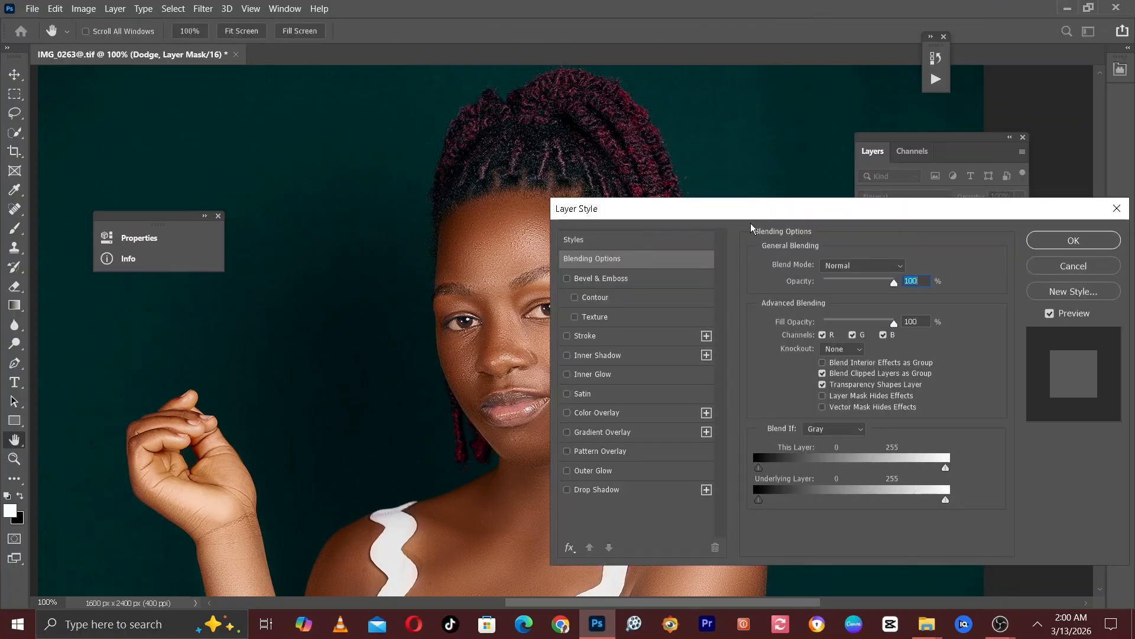
pyautogui.moveTo(761, 210); pyautogui.dragTo(876, 116)
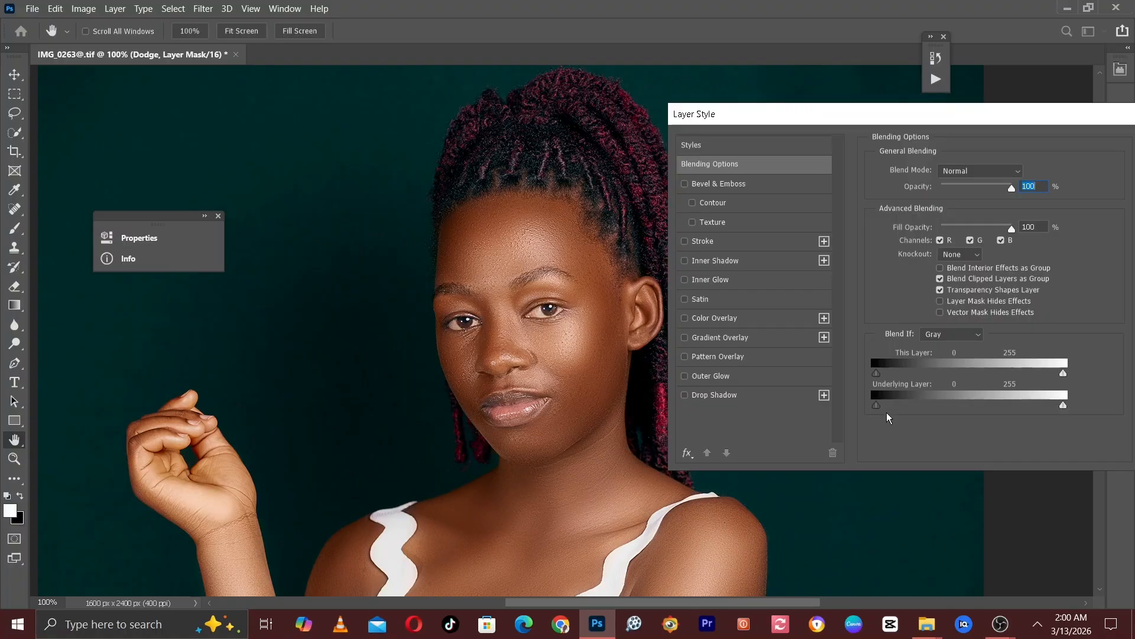
pyautogui.press('alt')
pyautogui.moveTo(879, 411); pyautogui.dragTo(1000, 402)
pyautogui.moveTo(1006, 112); pyautogui.dragTo(904, 185)
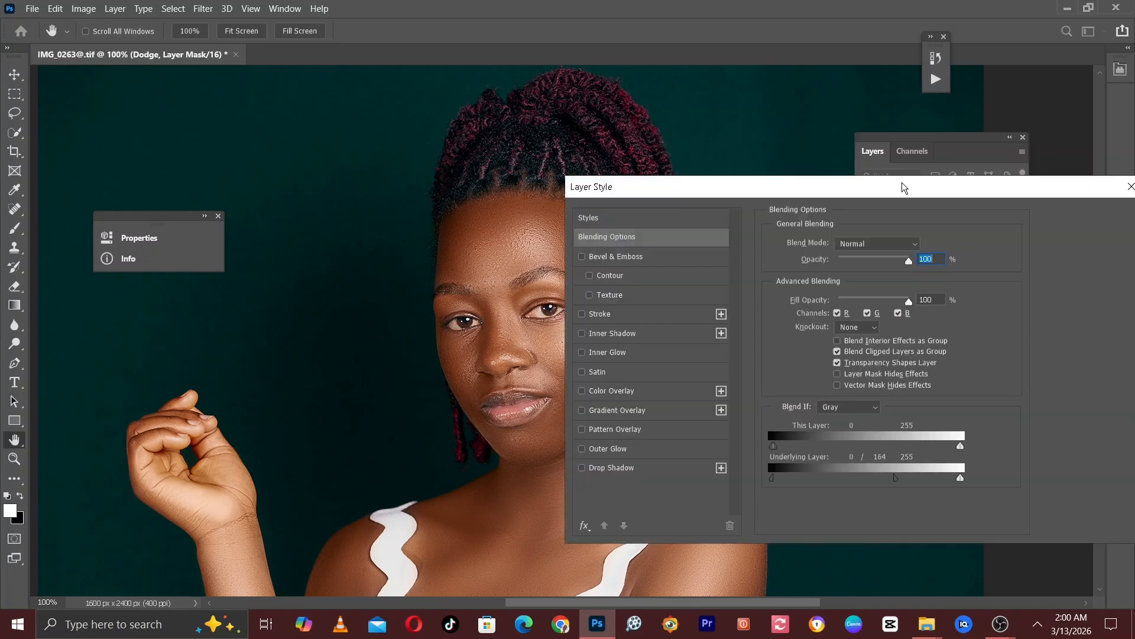
pyautogui.click(1075, 222)
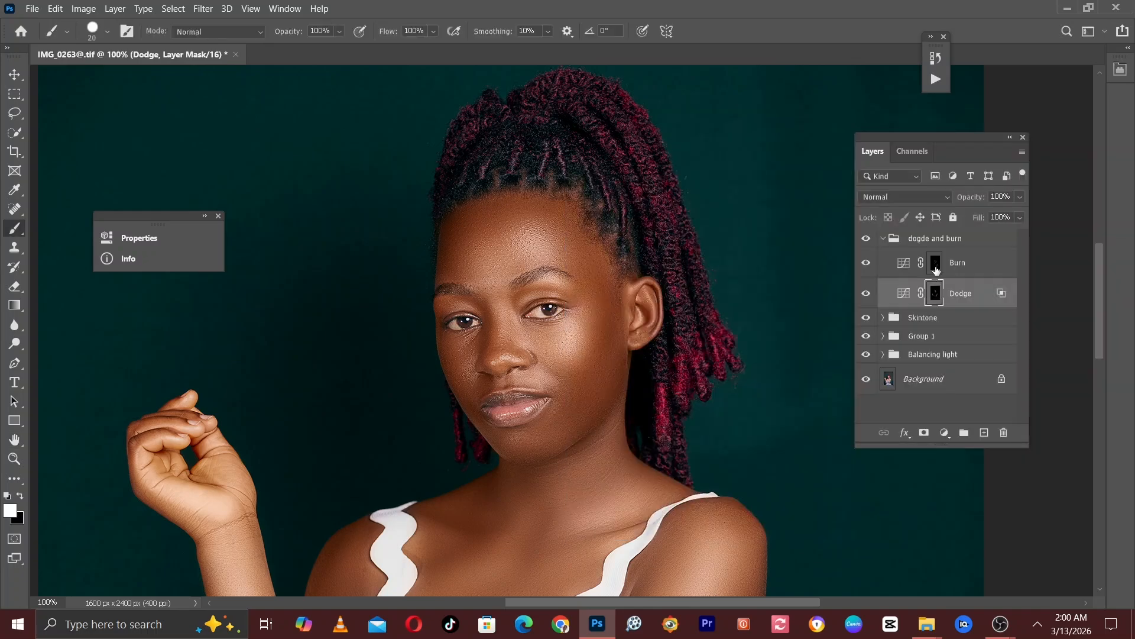
# - In the Burn layer's blending options, split the Underlying Layer white Blend If slider to 100 / 255
pyautogui.click(967, 263)
pyautogui.rightClick(967, 262)
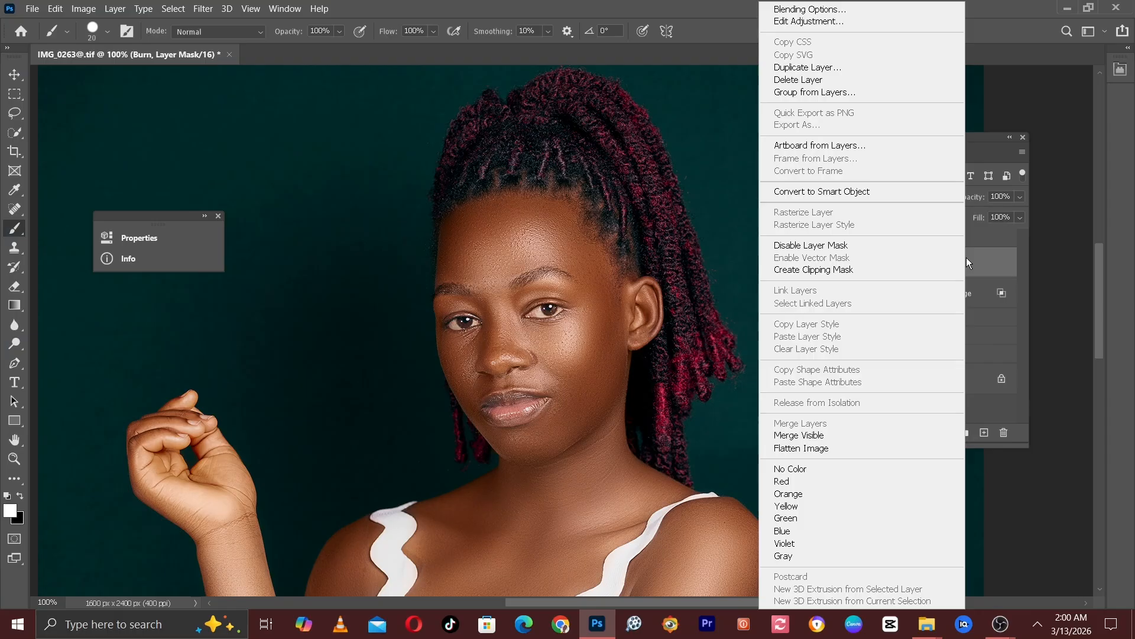
pyautogui.click(822, 12)
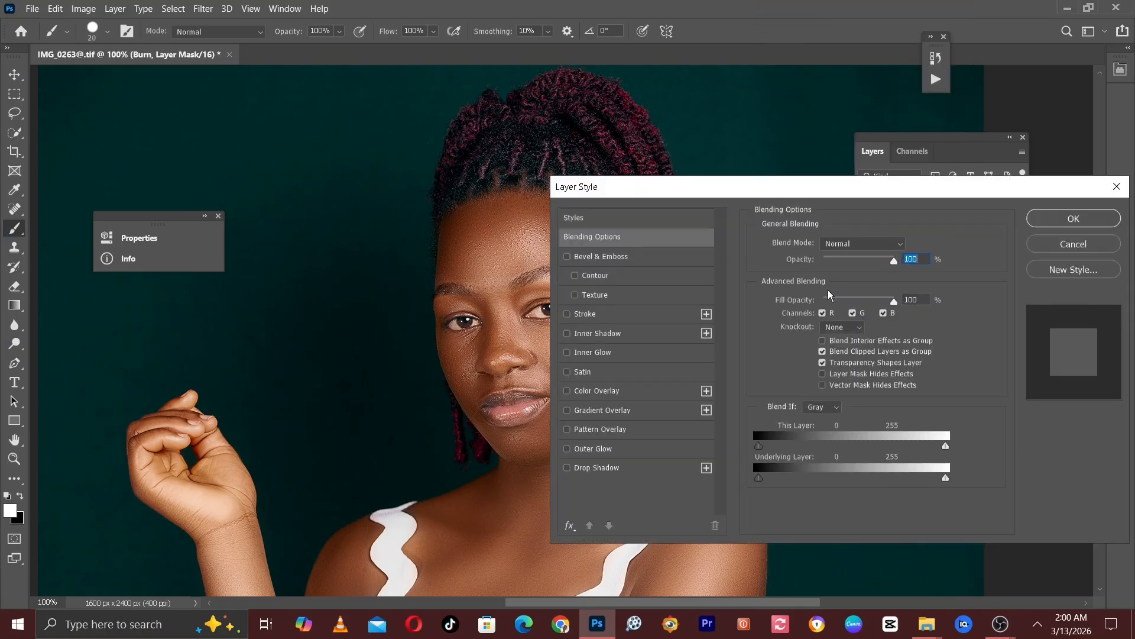
pyautogui.moveTo(790, 187); pyautogui.dragTo(929, 150)
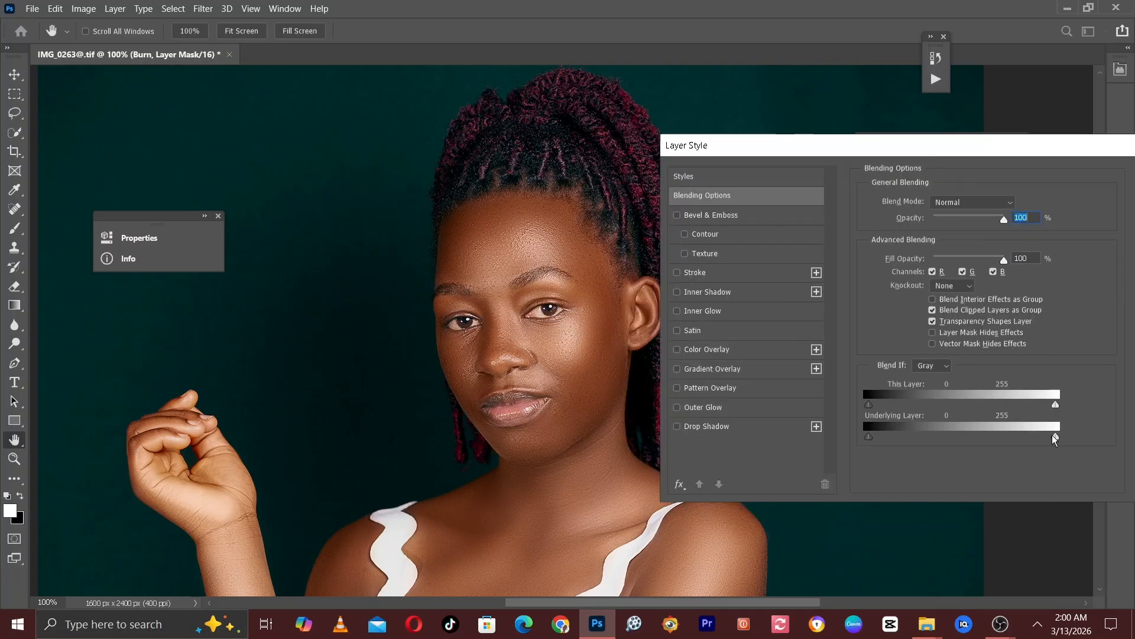
pyautogui.moveTo(1054, 438); pyautogui.dragTo(941, 436)
pyautogui.moveTo(959, 147); pyautogui.dragTo(893, 192)
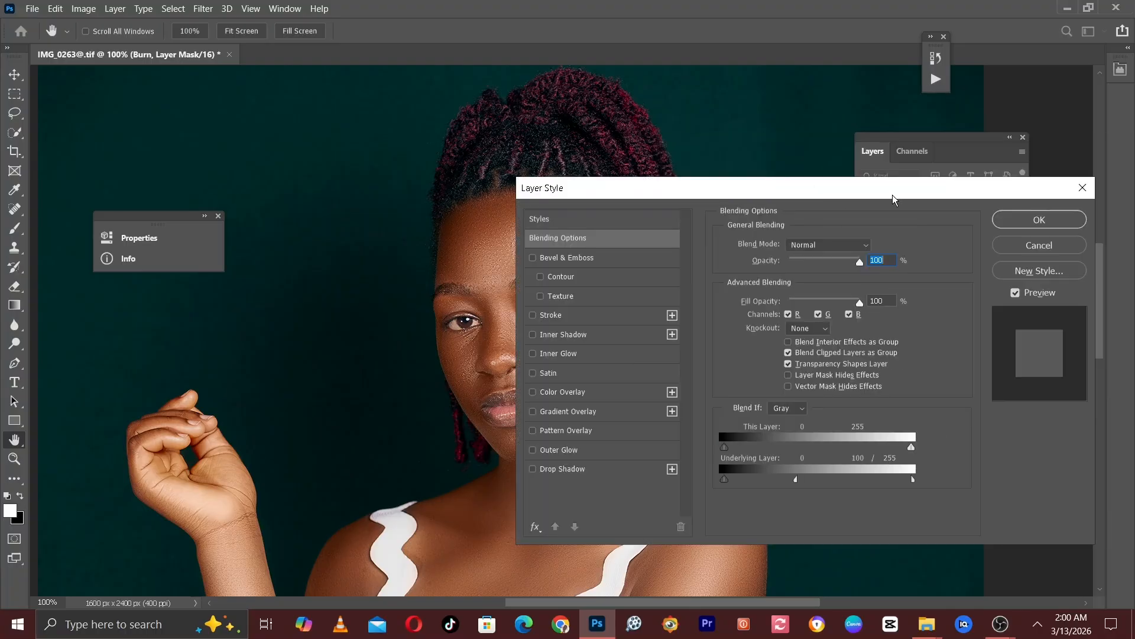
pyautogui.click(1004, 245)
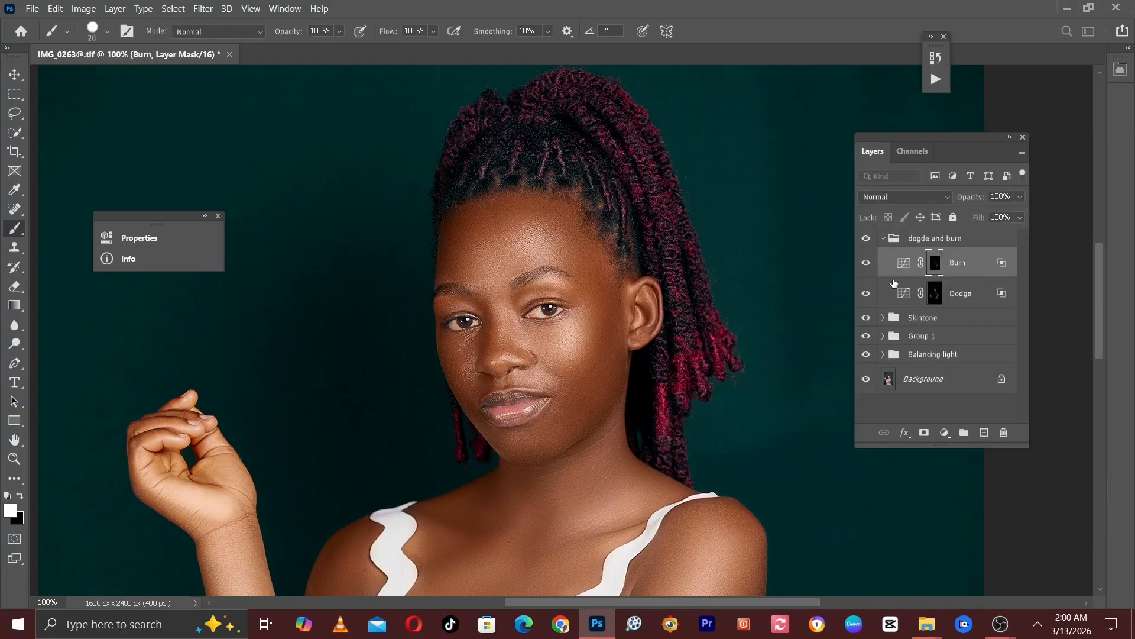
# - Toggle the dogde and burn group's visibility to check the effect of the Blend If settings
pyautogui.click(867, 238)
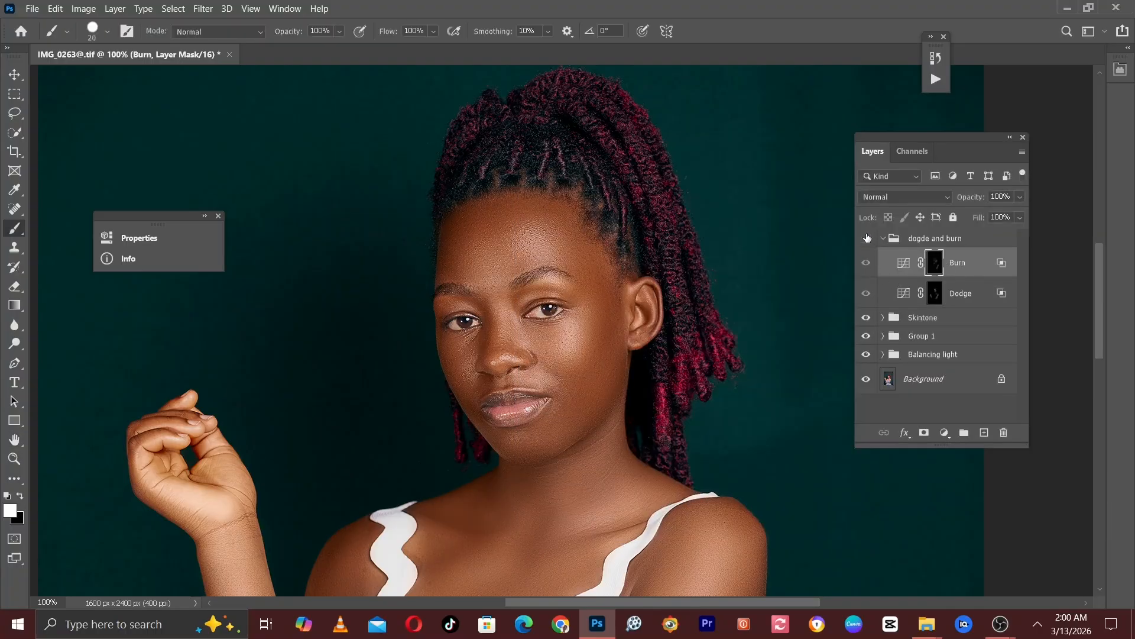
pyautogui.click(867, 237)
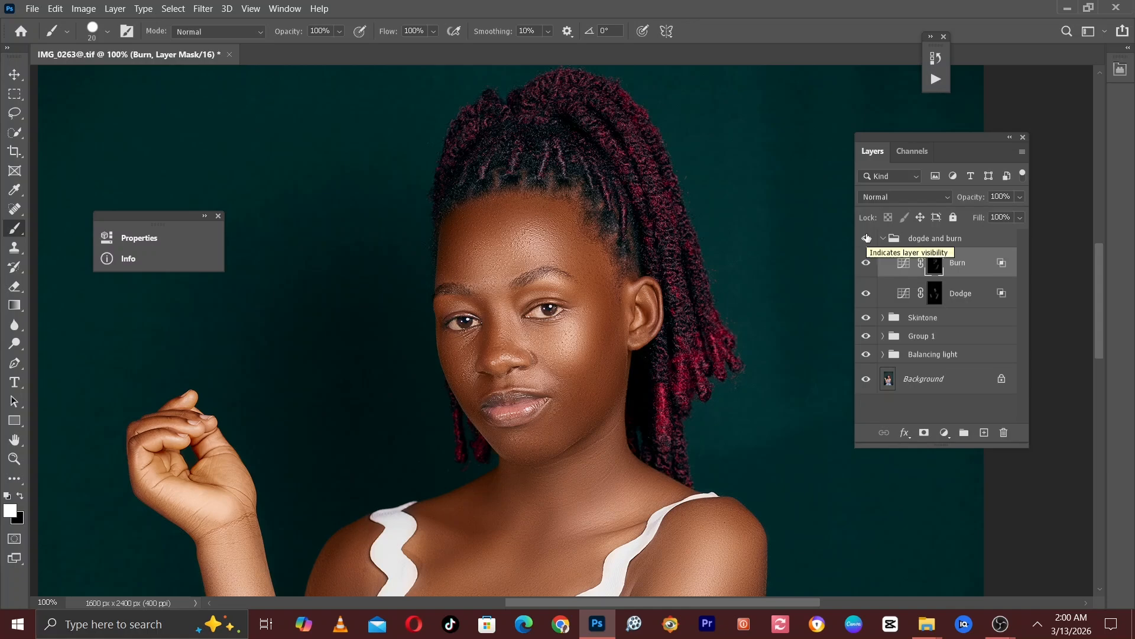
pyautogui.click(867, 238)
pyautogui.click(867, 237)
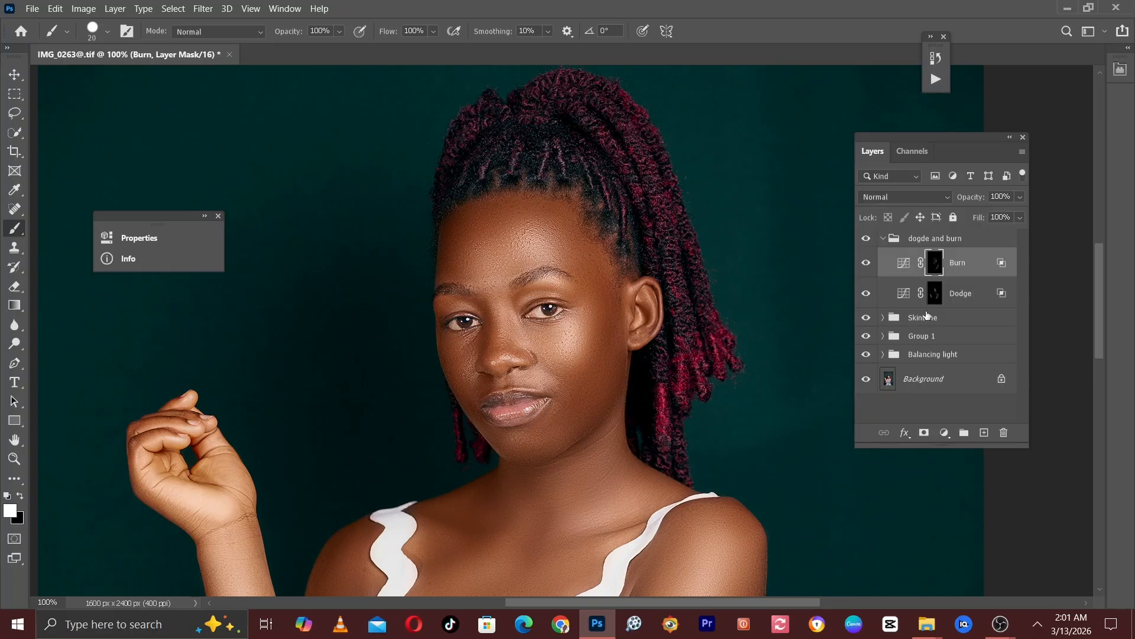
# - Set the Dodge layer mask's feather to 80 px
pyautogui.click(935, 295)
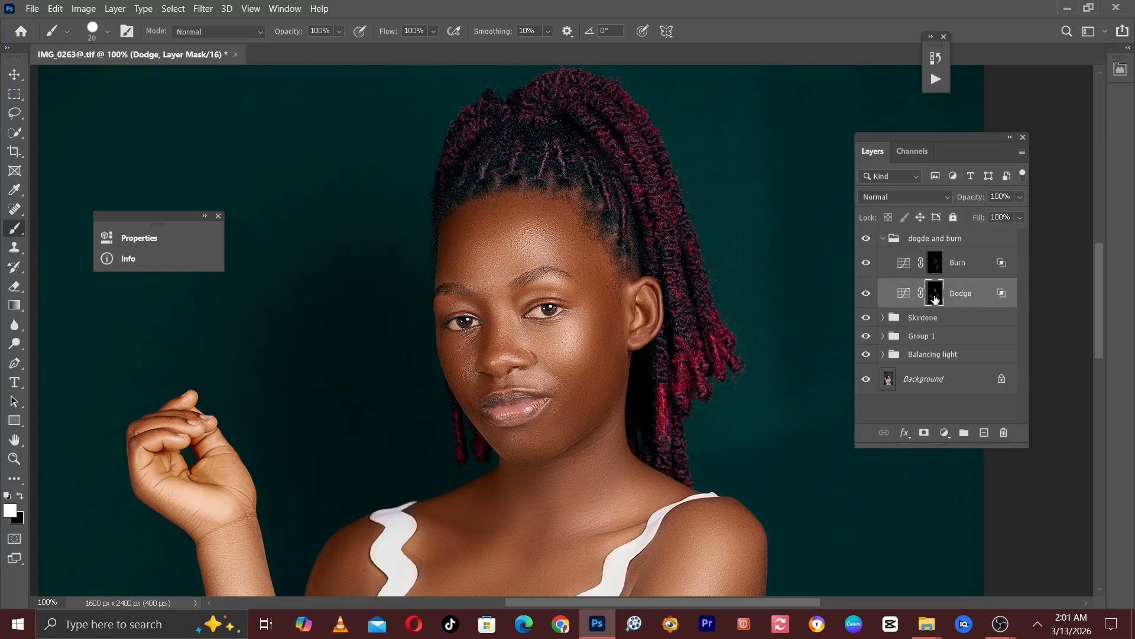
pyautogui.click(154, 238)
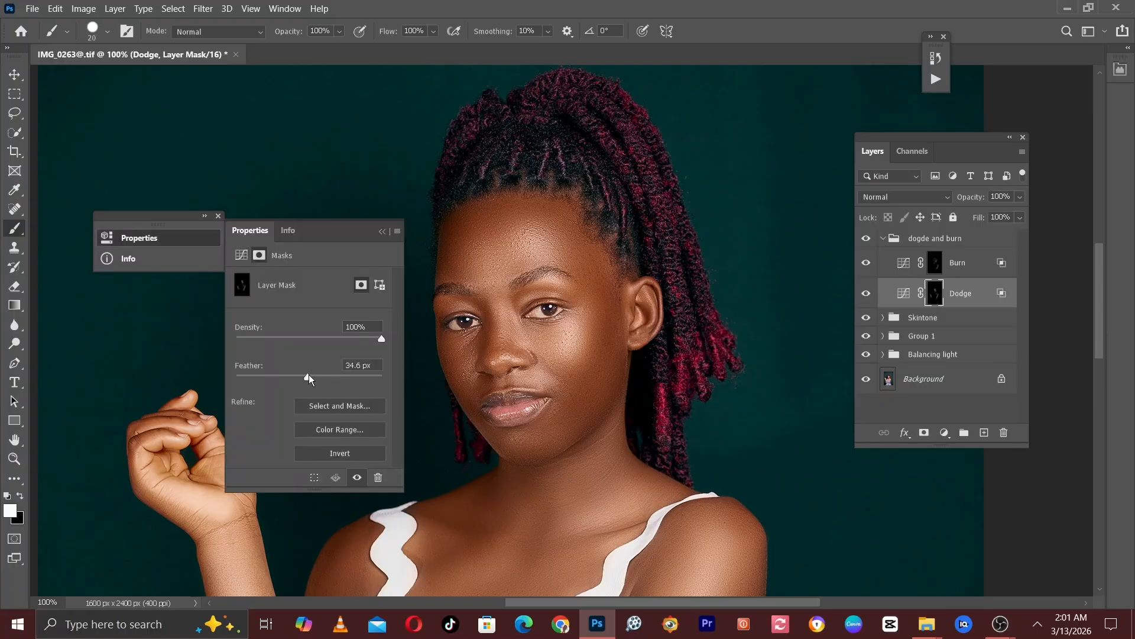
pyautogui.moveTo(310, 375); pyautogui.dragTo(313, 375)
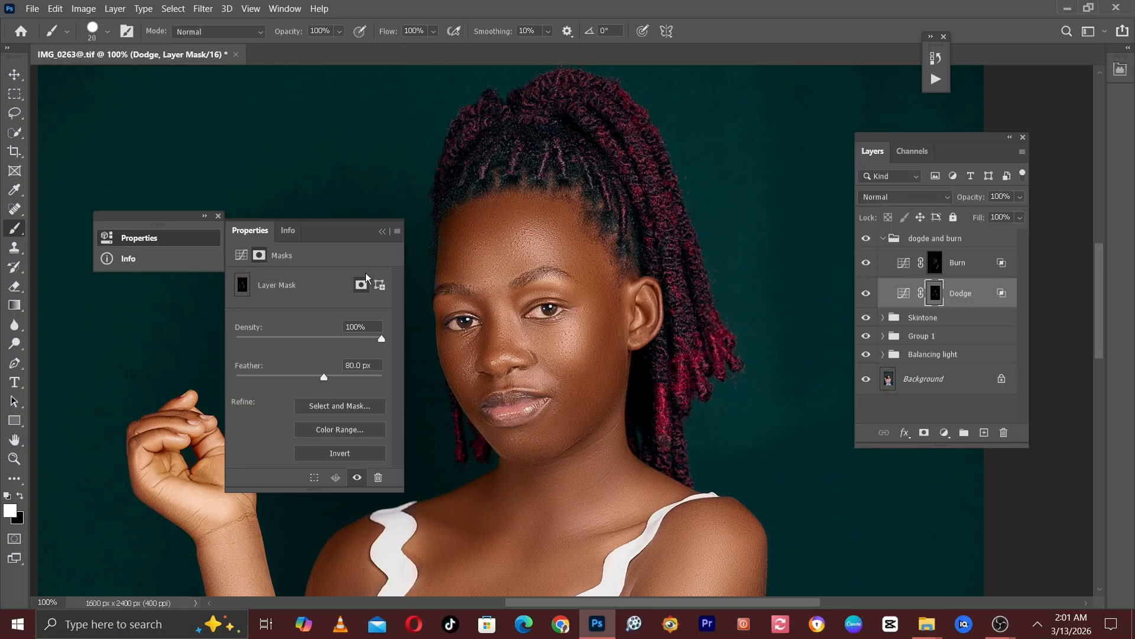
pyautogui.click(382, 231)
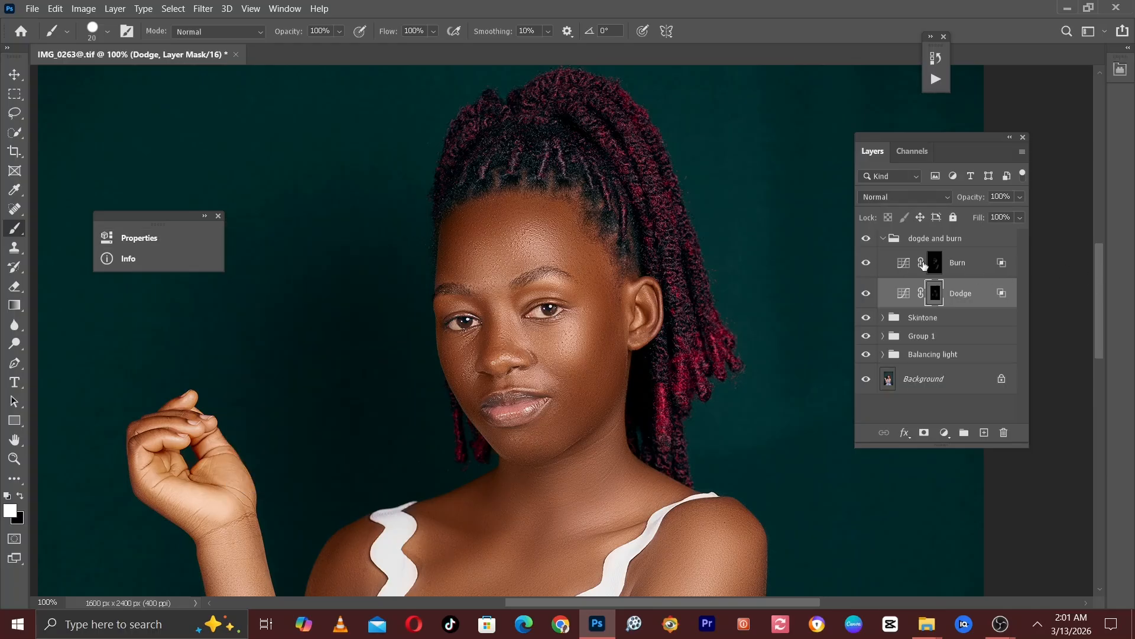
# - Set the Burn layer mask's feather to 57.5 px to soften the shadow strokes further
pyautogui.click(936, 269)
pyautogui.click(152, 243)
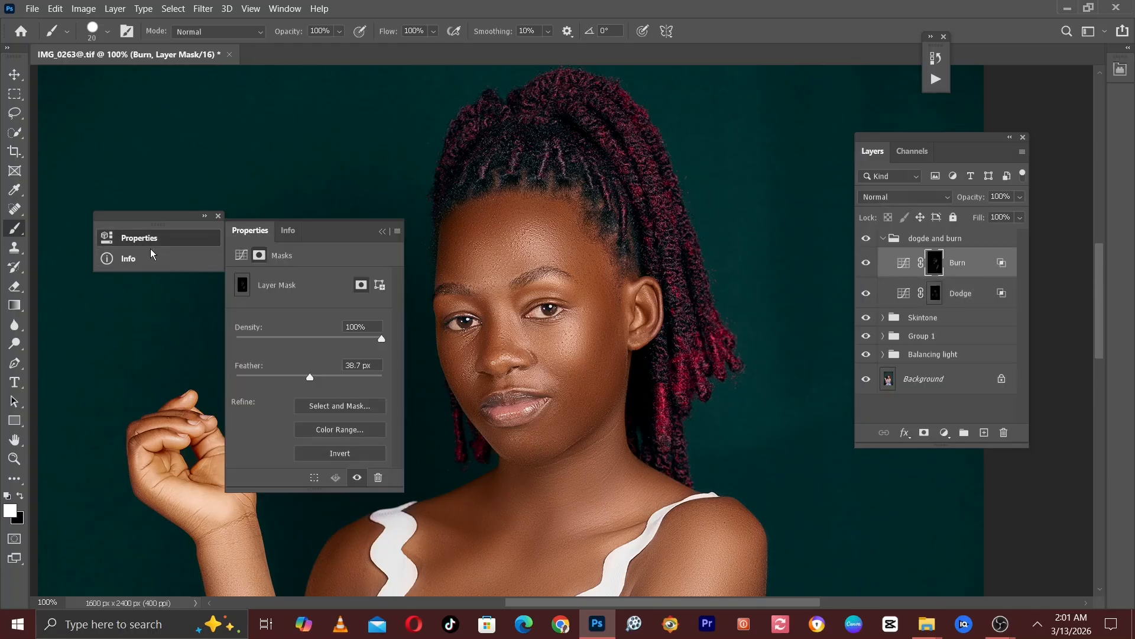
pyautogui.moveTo(305, 373); pyautogui.dragTo(321, 377)
pyautogui.click(382, 232)
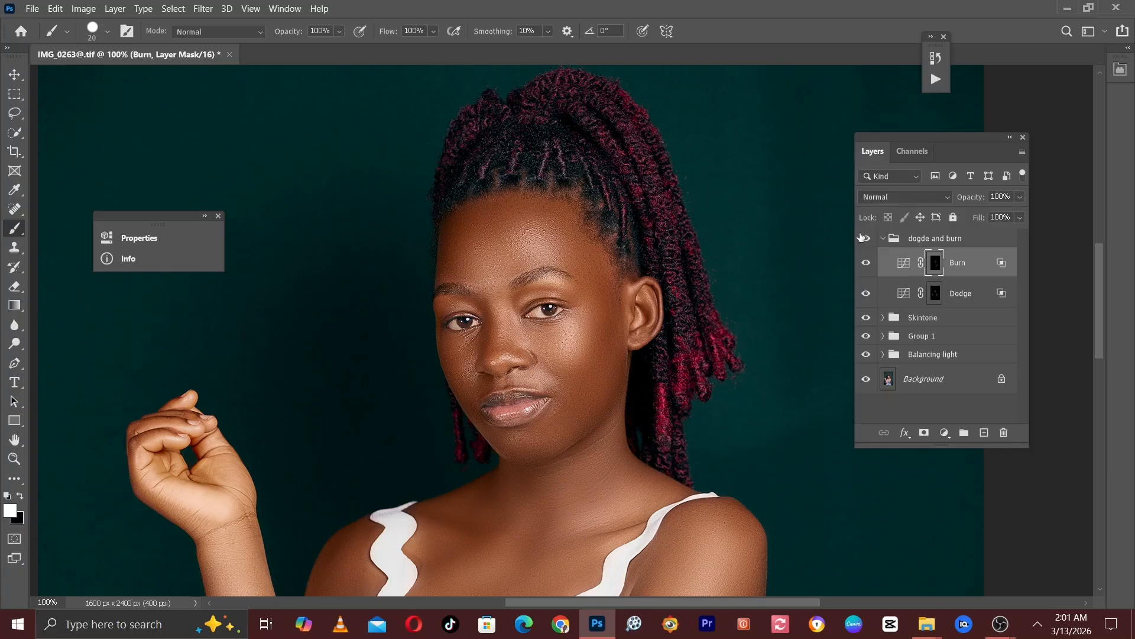
# - Compare the face at 200% with the dogde and burn group hidden and shown
pyautogui.click(867, 238)
pyautogui.hotkey('ctrl', '+')
pyautogui.click(867, 238)
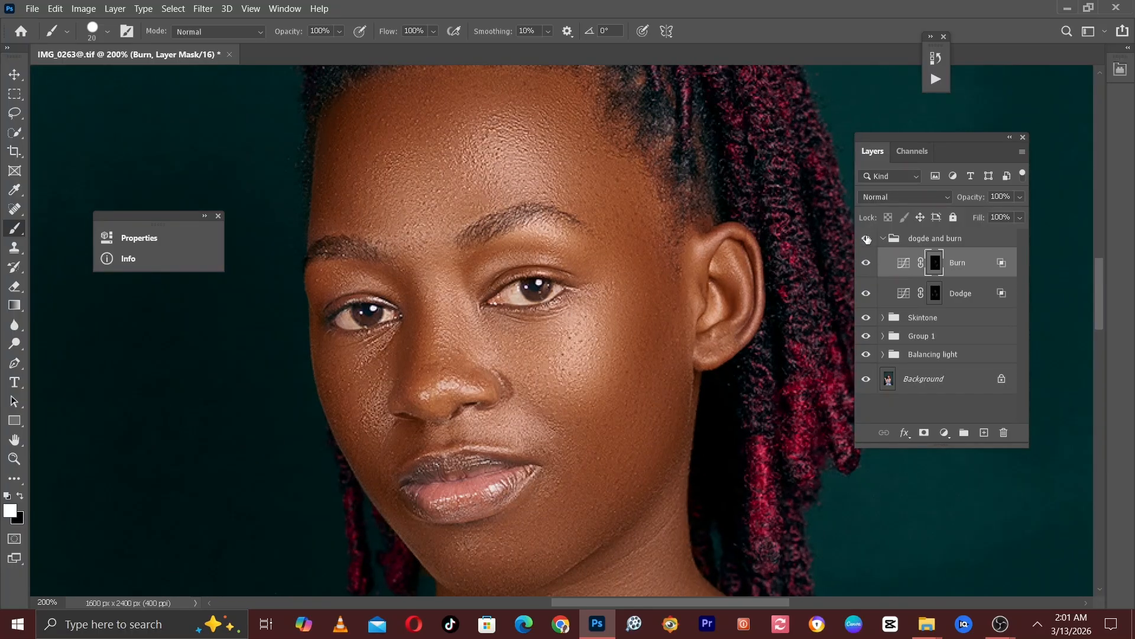
pyautogui.click(867, 238)
pyautogui.click(867, 238)
# - Set the Dodge layer mask's feather to 57.5 px and collapse the mask properties
pyautogui.click(935, 295)
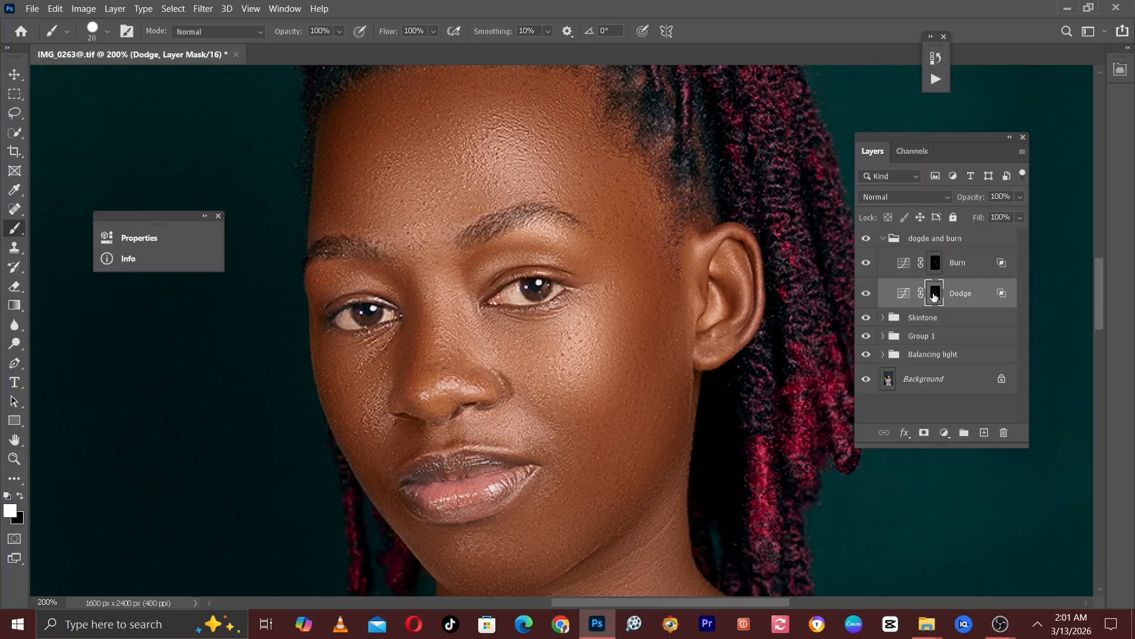
pyautogui.click(124, 239)
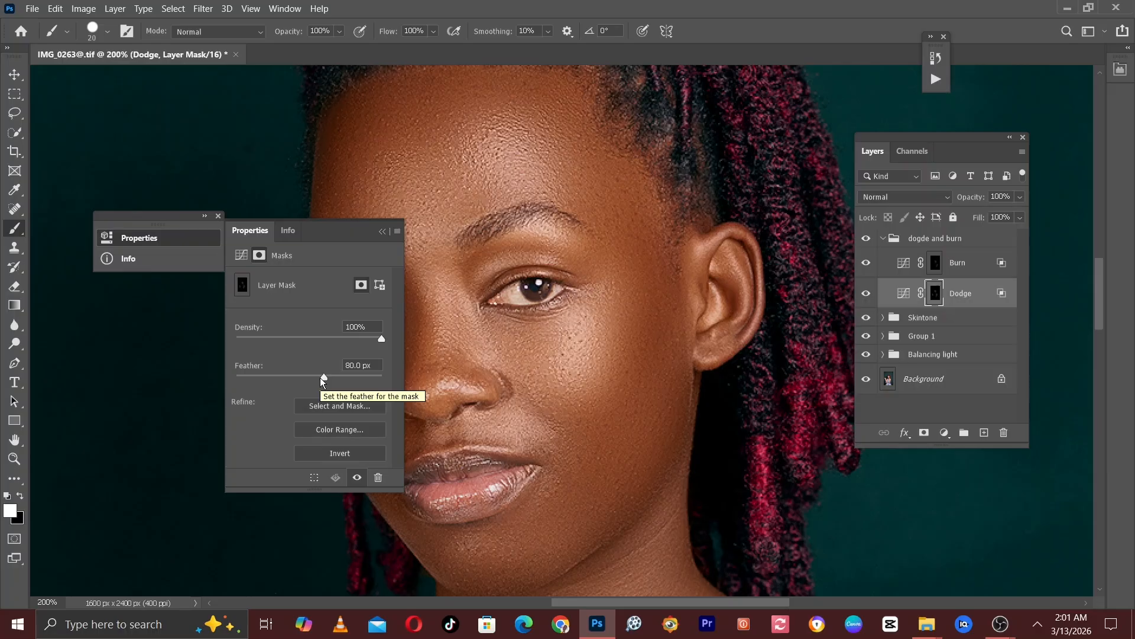
pyautogui.moveTo(322, 378); pyautogui.dragTo(320, 379)
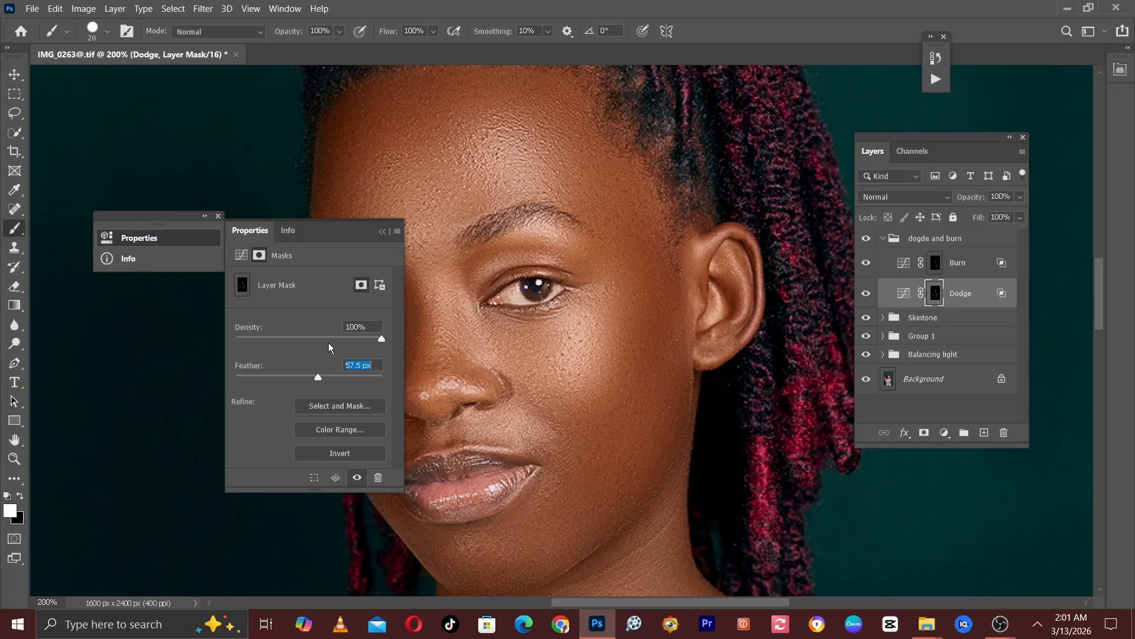
pyautogui.click(382, 231)
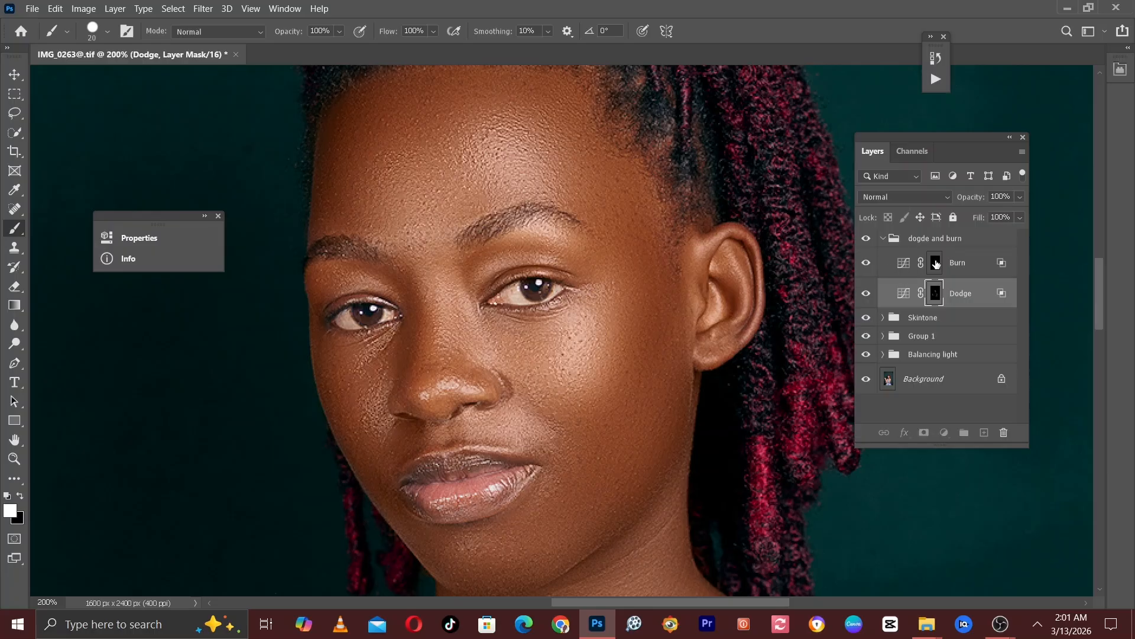
# - Review the feather setting of the Burn layer mask and collapse the mask properties
pyautogui.click(935, 262)
pyautogui.click(136, 237)
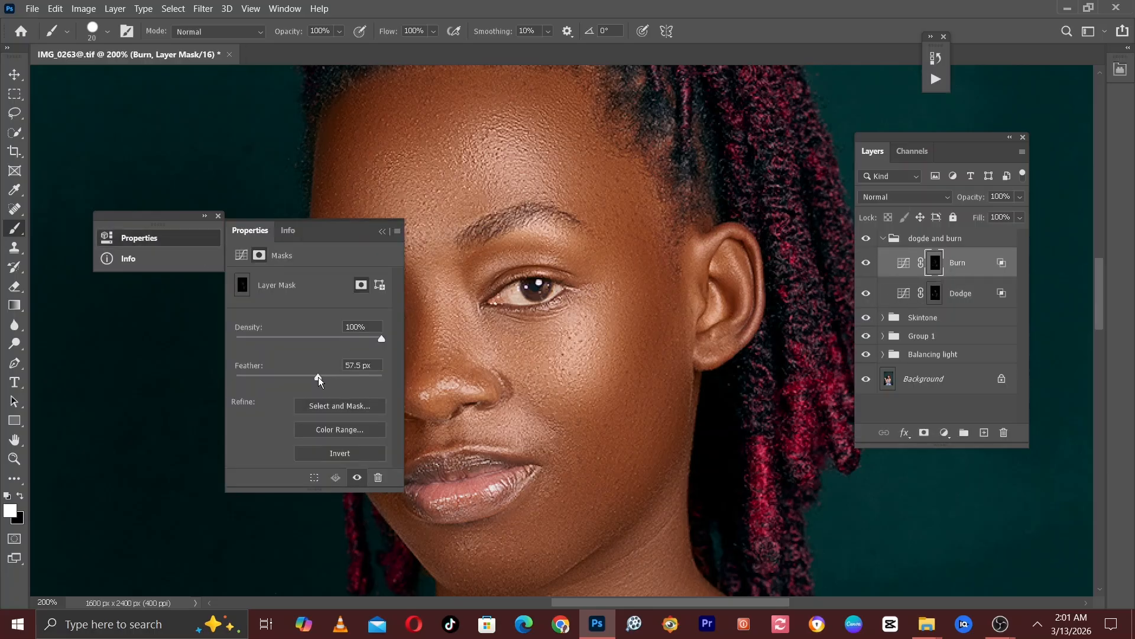
pyautogui.click(382, 231)
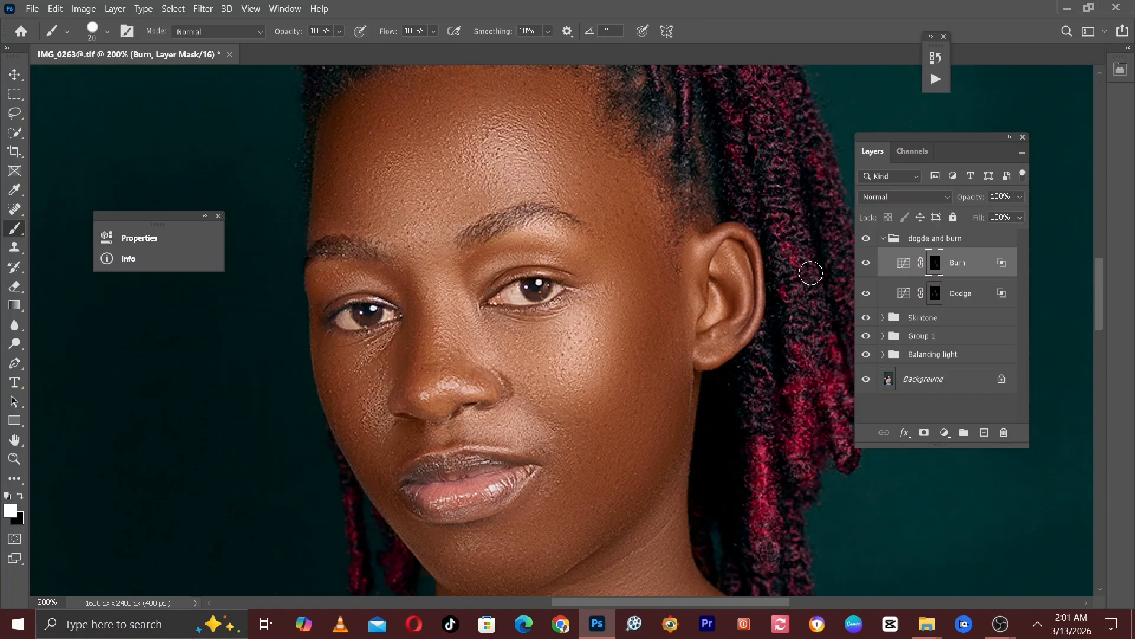
# - Compare the portrait with the dogde and burn group hidden and shown, from 200% down to 33.3% magnification
pyautogui.click(865, 239)
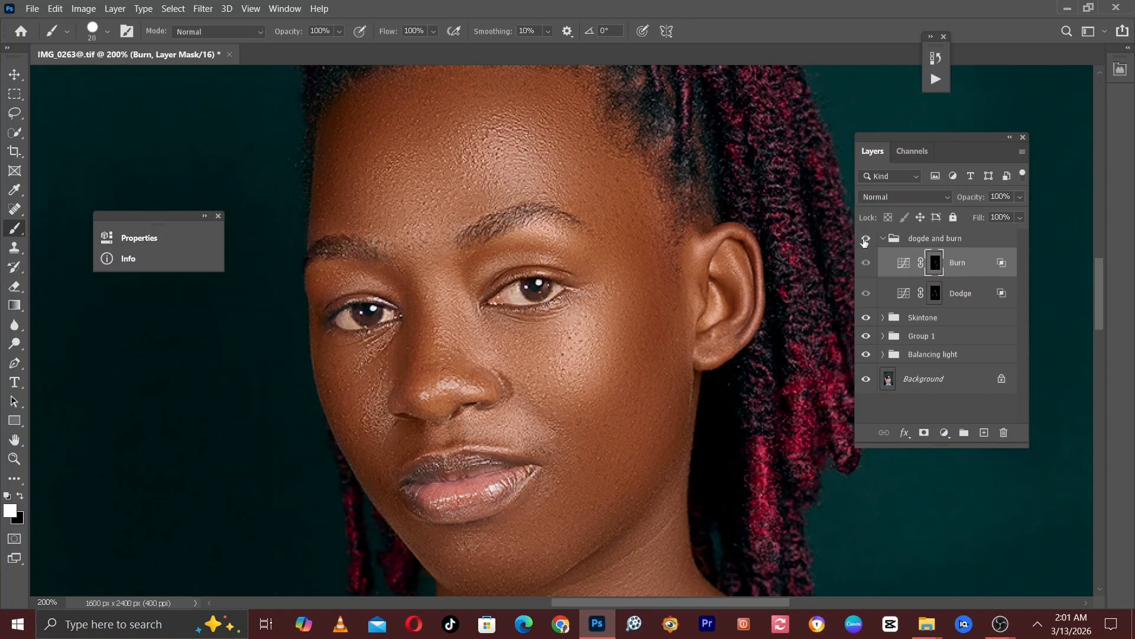
pyautogui.click(864, 241)
pyautogui.hotkey('ctrl', '-')
pyautogui.click(865, 241)
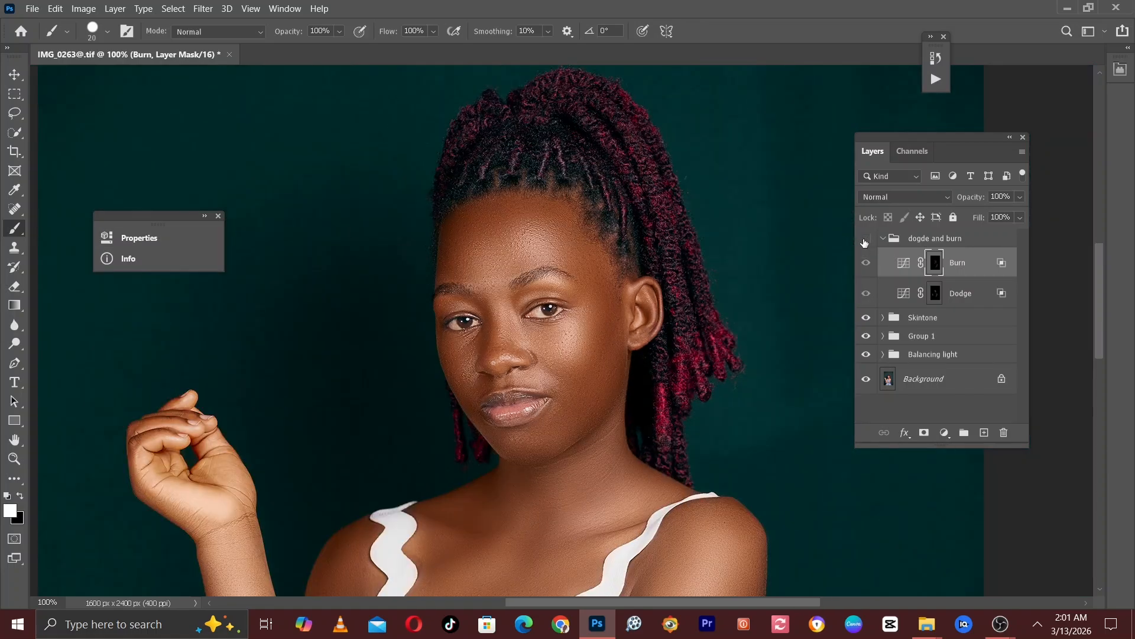
pyautogui.click(864, 242)
pyautogui.hotkey('ctrl', '-')
pyautogui.hotkey('ctrl', '-')
pyautogui.hotkey('ctrl', '-')
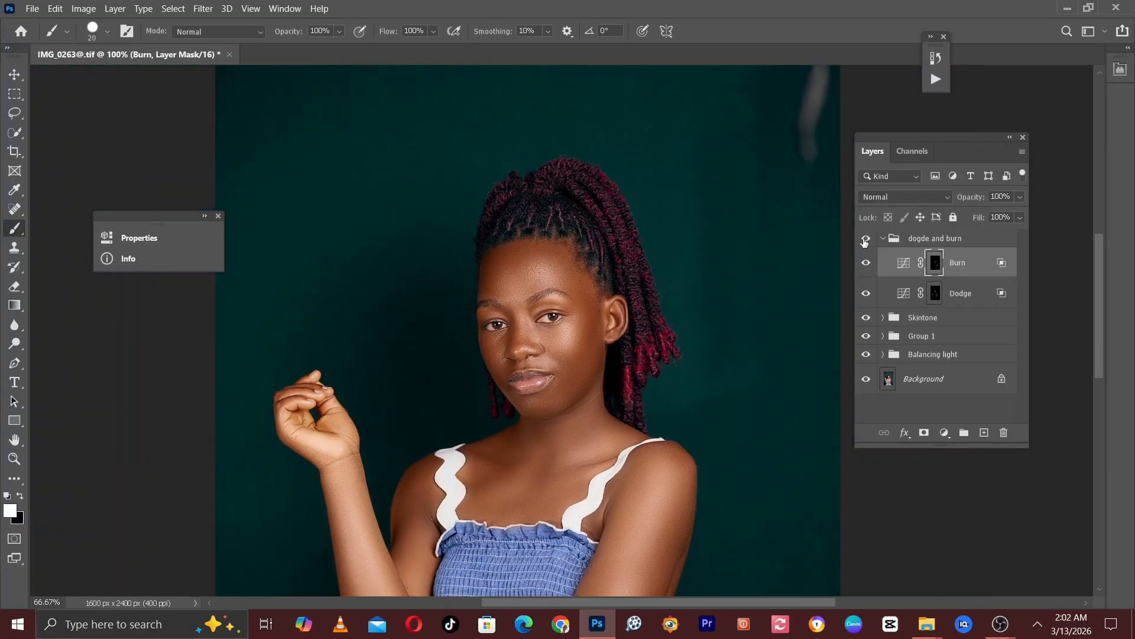
pyautogui.click(864, 242)
pyautogui.click(864, 241)
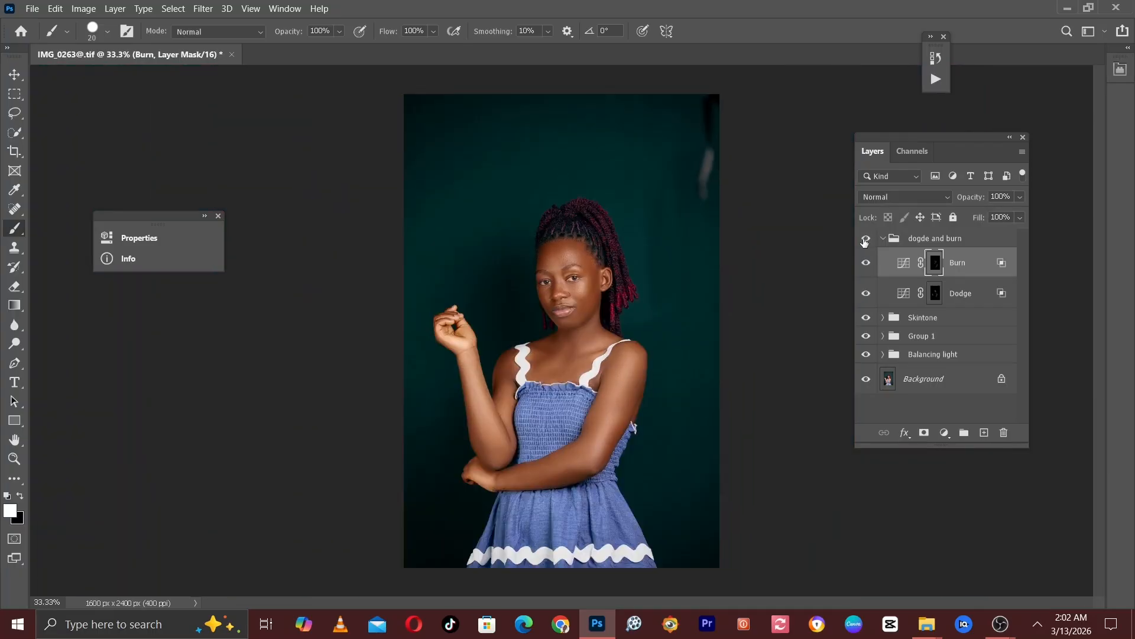
pyautogui.hotkey('ctrl', '+')
pyautogui.hotkey('ctrl', '+')
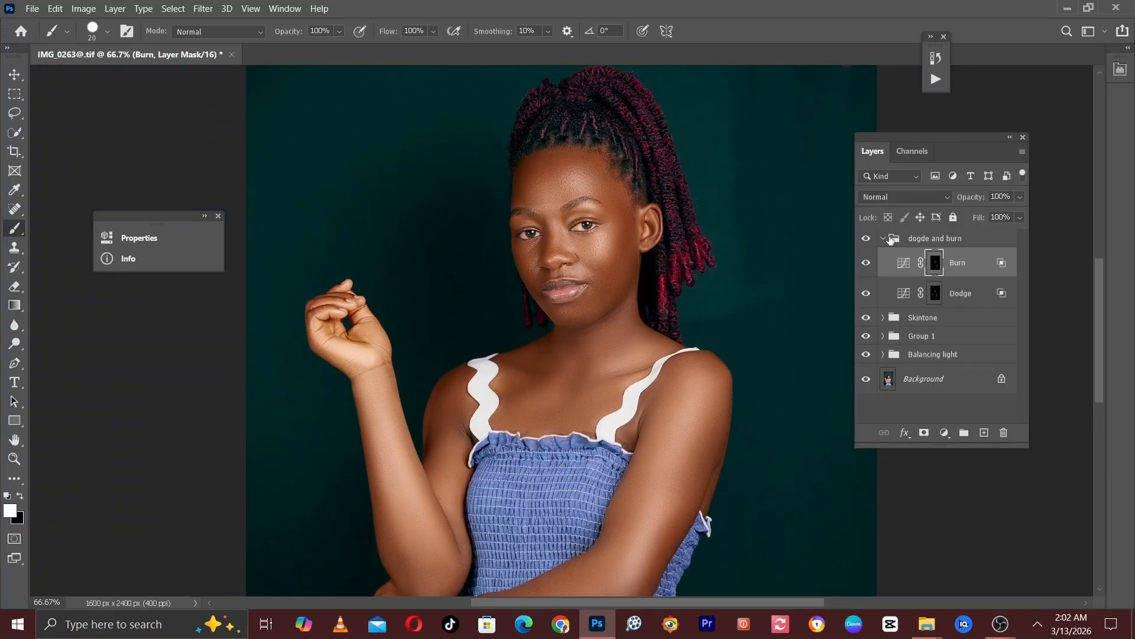
# - Collapse the dogde and burn group, set its opacity to 80%, and deselect it
pyautogui.click(883, 238)
pyautogui.click(1020, 197)
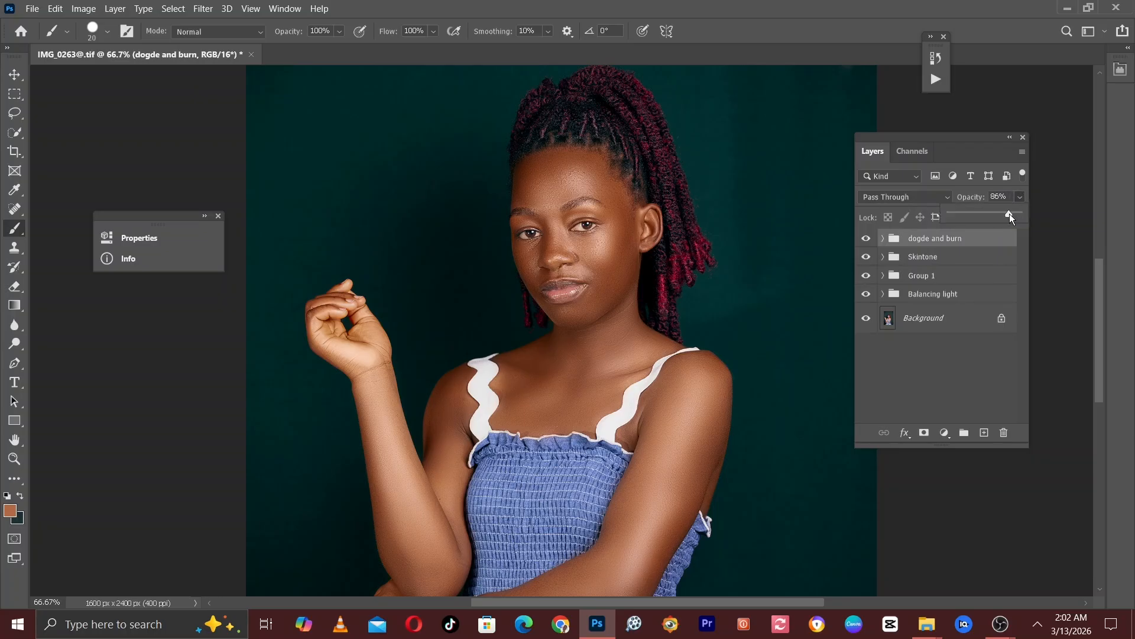
pyautogui.moveTo(1009, 214)
pyautogui.mouseDown()
pyautogui.moveTo(929, 213)
pyautogui.moveTo(973, 214)
pyautogui.mouseUp()
pyautogui.click(1003, 197)
pyautogui.write('80')
pyautogui.press('Return')
pyautogui.click(877, 284)
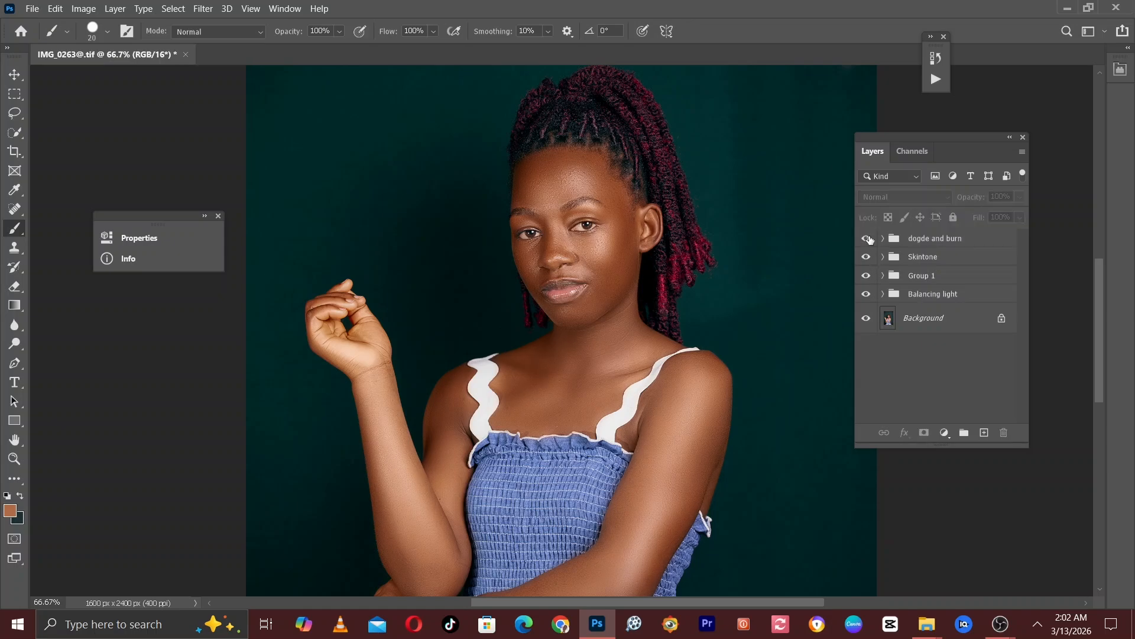
# - Check the dogde and burn group's reduced effect against the portrait without it
pyautogui.click(867, 238)
pyautogui.hotkey('ctrl', '-')
pyautogui.hotkey('ctrl', '-')
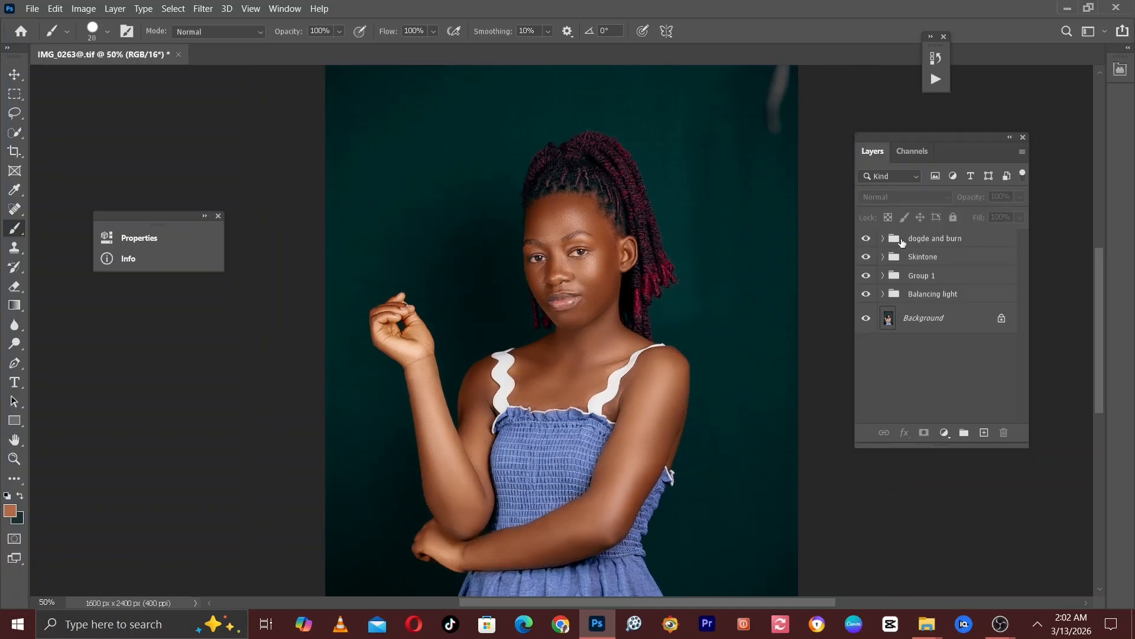
pyautogui.hotkey('ctrl', '+')
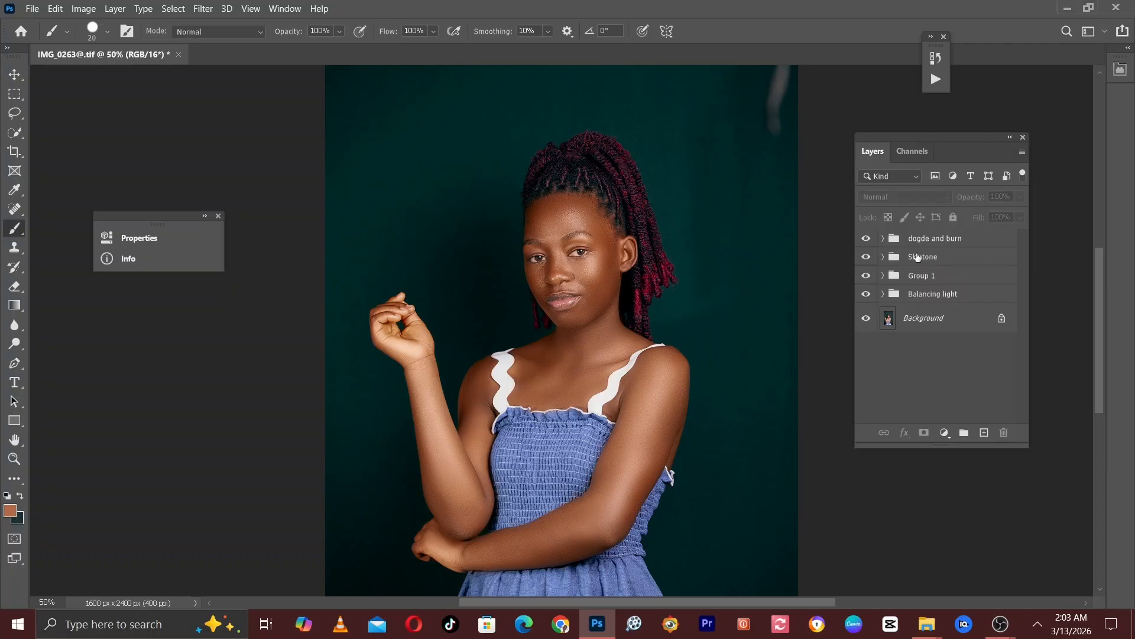
# - Stamp all visible layers into a new layer above the dogde and burn group and select the subject on it
pyautogui.click(925, 238)
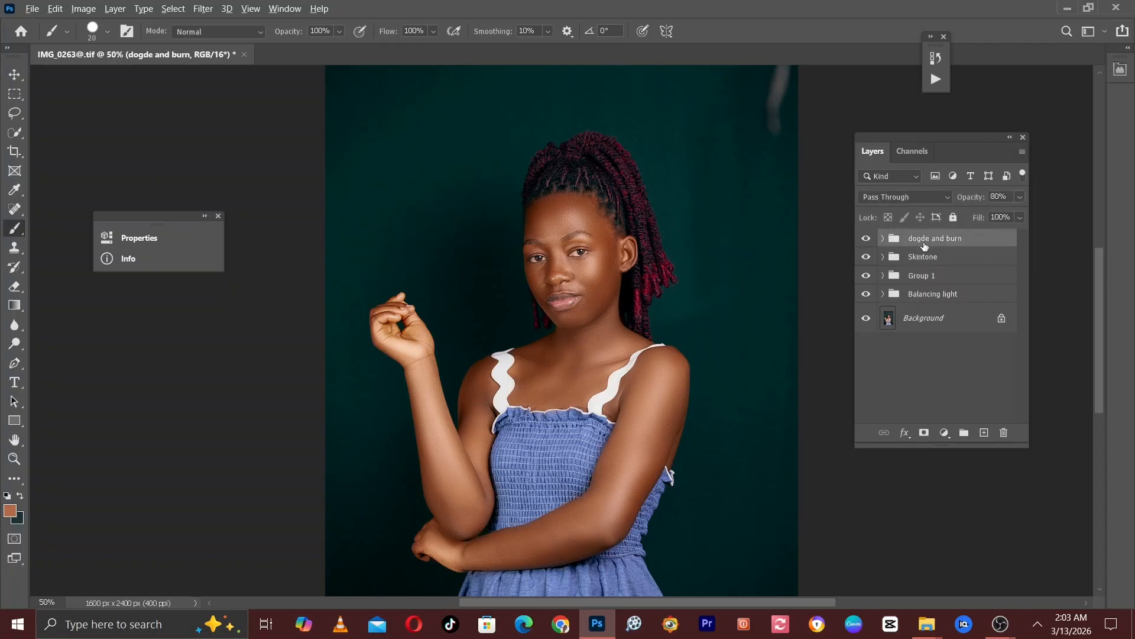
pyautogui.hotkey('ctrl', 'shift', 'alt', 'e')
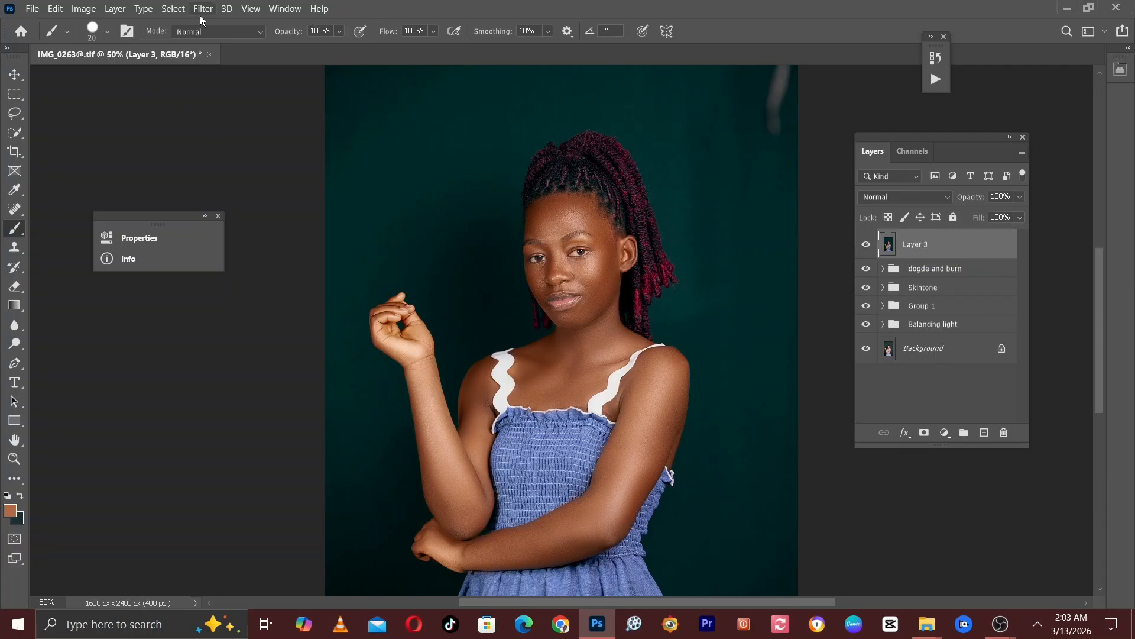
pyautogui.click(179, 10)
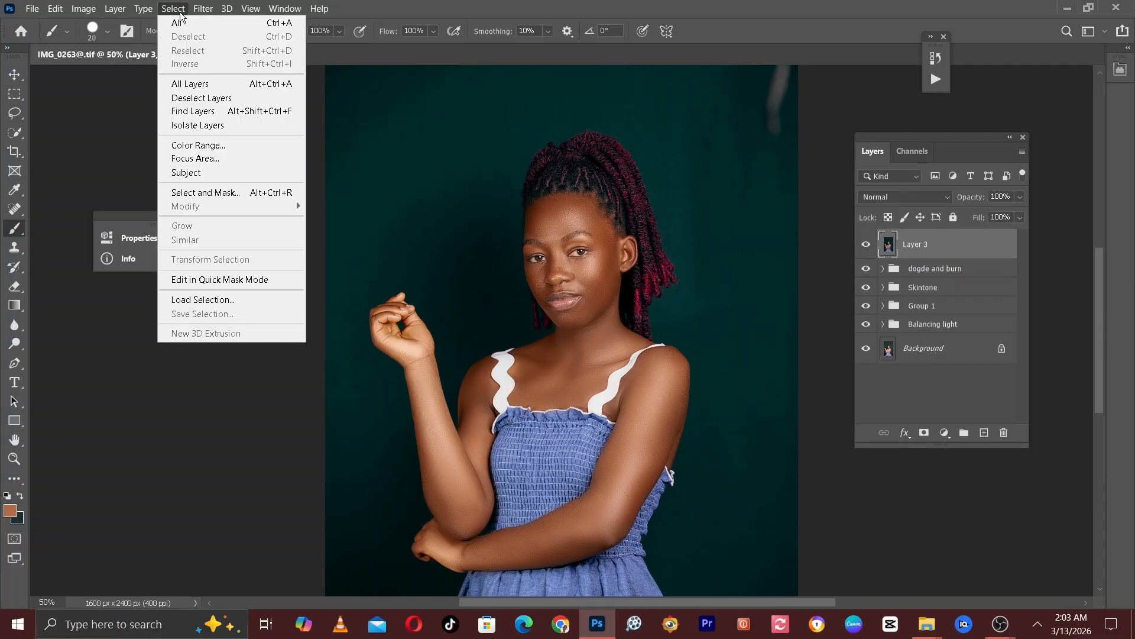
pyautogui.click(176, 173)
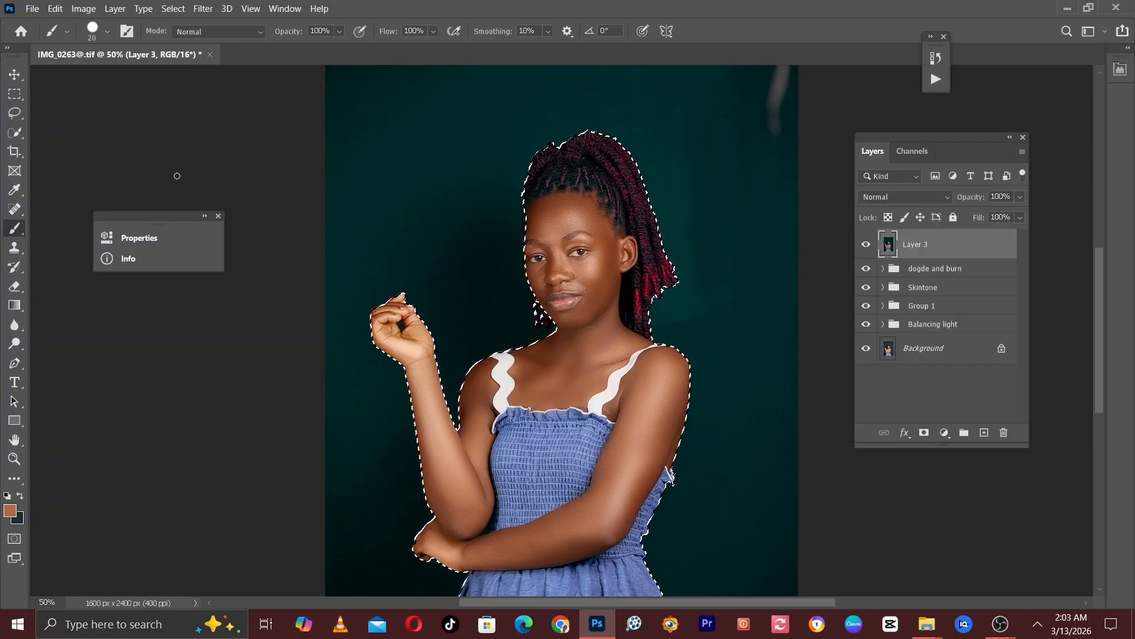
# - Add the loose braids beside the jaw to the subject selection using the Quick Selection tool at brush size 30
pyautogui.hotkey('ctrl', 'd')
pyautogui.hotkey('ctrl', '+')
pyautogui.hotkey('ctrl', '+')
pyautogui.hotkey('ctrl', '+')
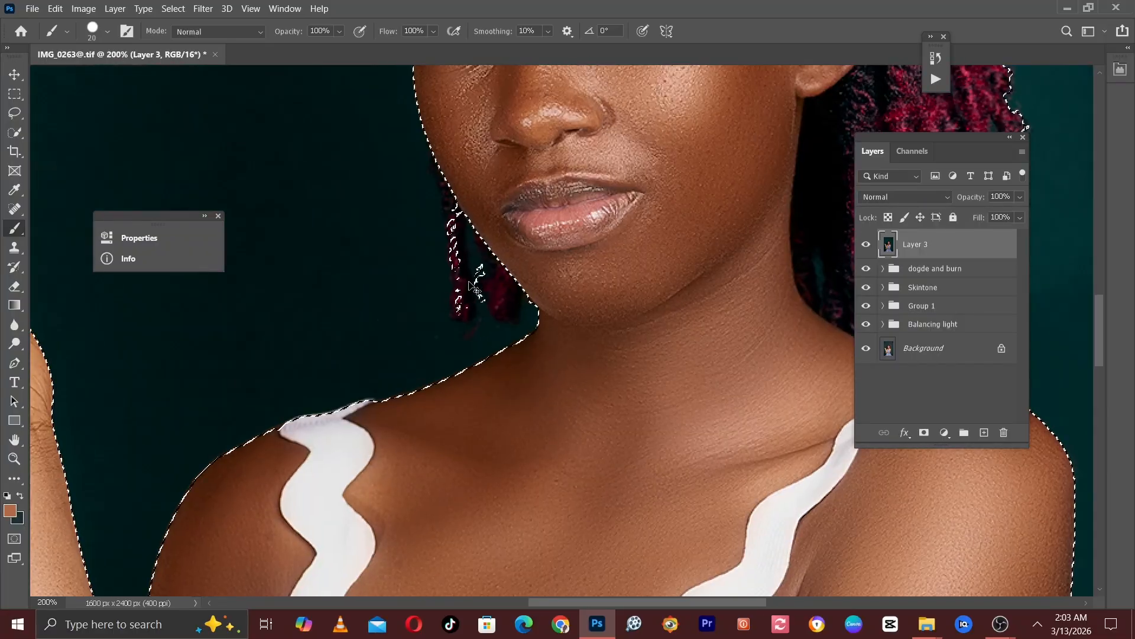
pyautogui.click(13, 133)
pyautogui.hotkey('ctrl', '-')
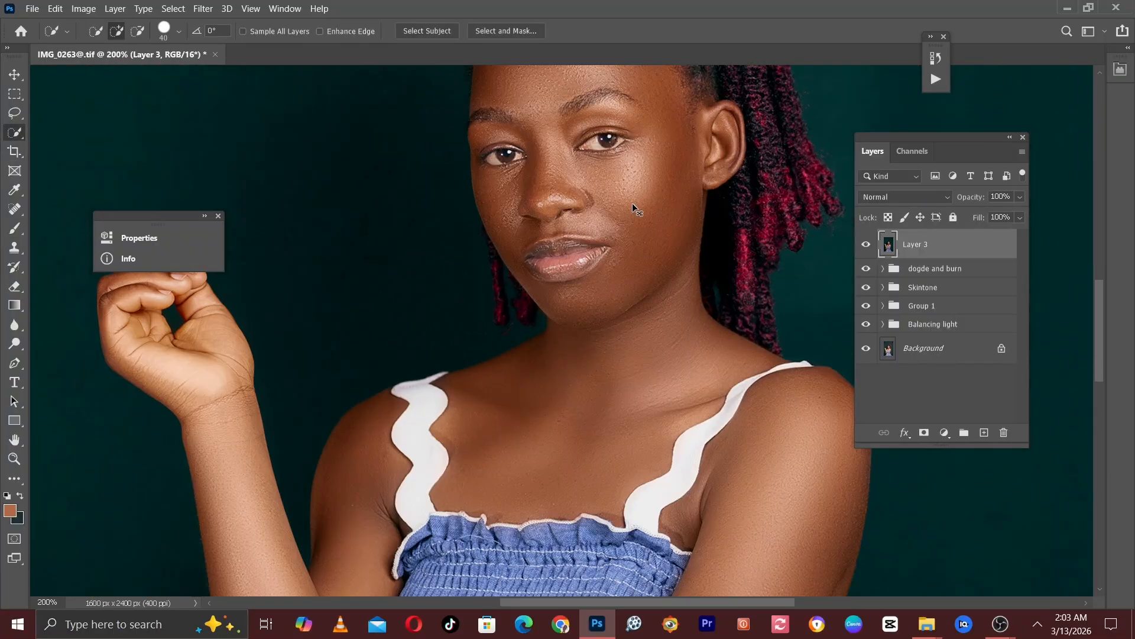
pyautogui.hotkey('ctrl', '+')
pyautogui.hotkey('ctrl', '+')
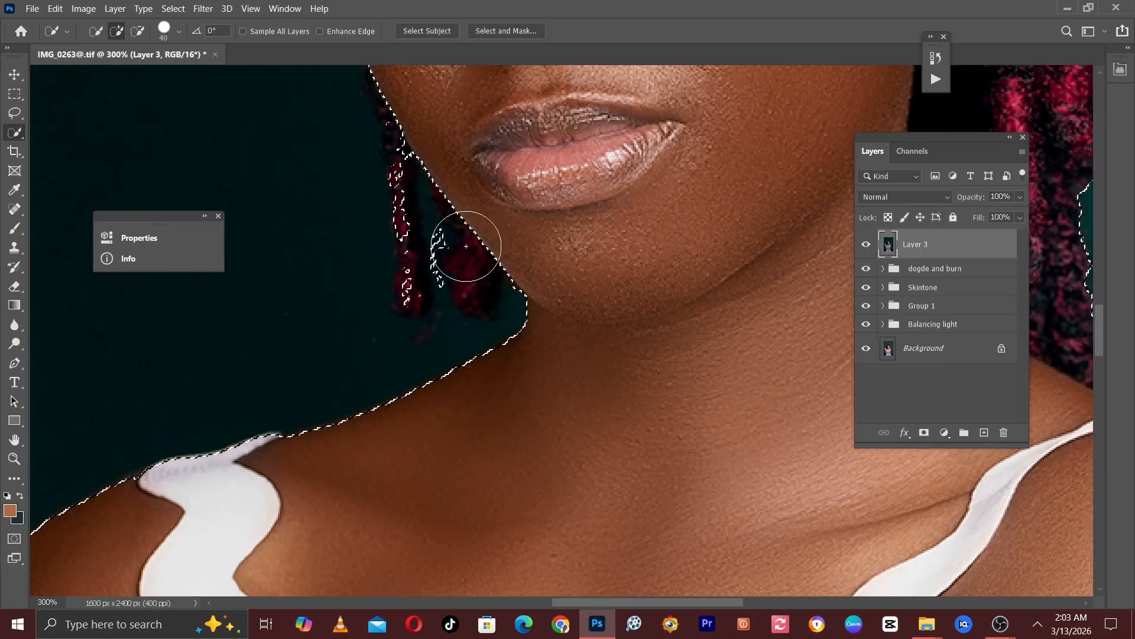
pyautogui.moveTo(537, 203); pyautogui.dragTo(643, 274)
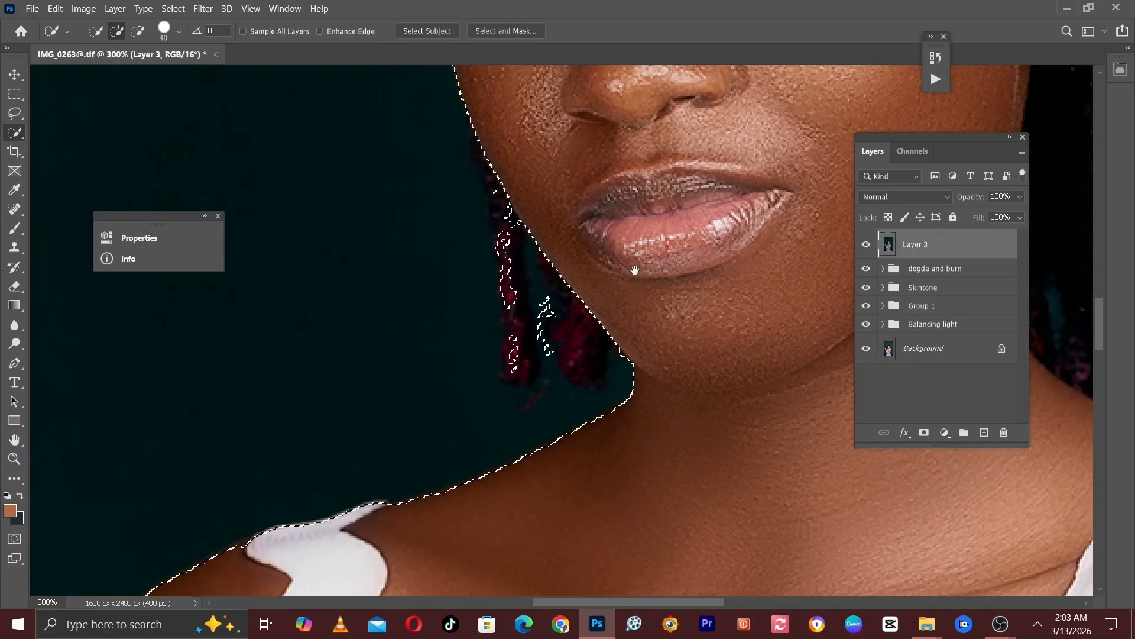
pyautogui.press('[')
pyautogui.rightClick(14, 132)
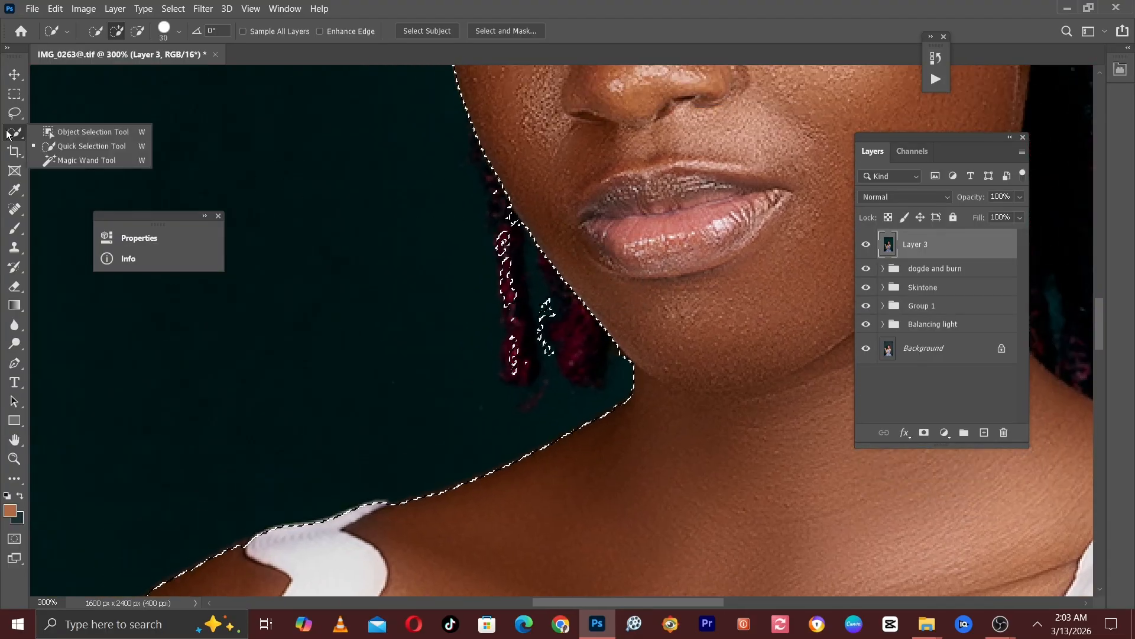
pyautogui.click(62, 145)
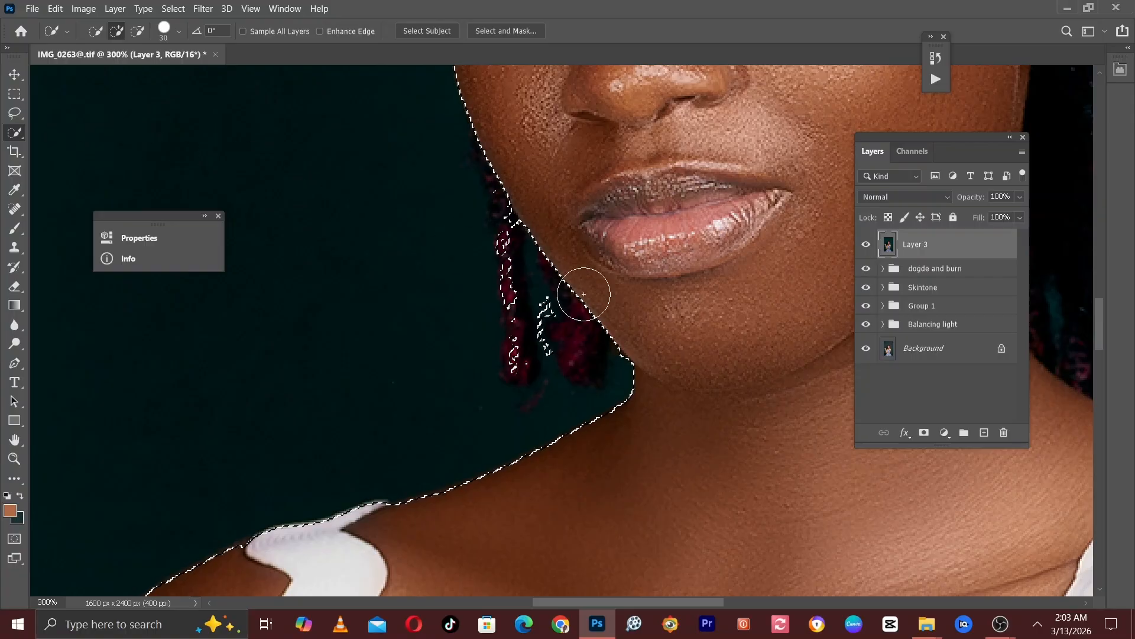
pyautogui.press('[')
pyautogui.press(']')
pyautogui.moveTo(591, 310)
pyautogui.mouseDown()
pyautogui.moveTo(564, 292)
pyautogui.moveTo(565, 324)
pyautogui.moveTo(595, 354)
pyautogui.moveTo(529, 276)
pyautogui.moveTo(505, 146)
pyautogui.mouseUp()
# - Extend the selection over the braid tips down to the shoulder line with brush size 20
pyautogui.press('[')
pyautogui.press('[')
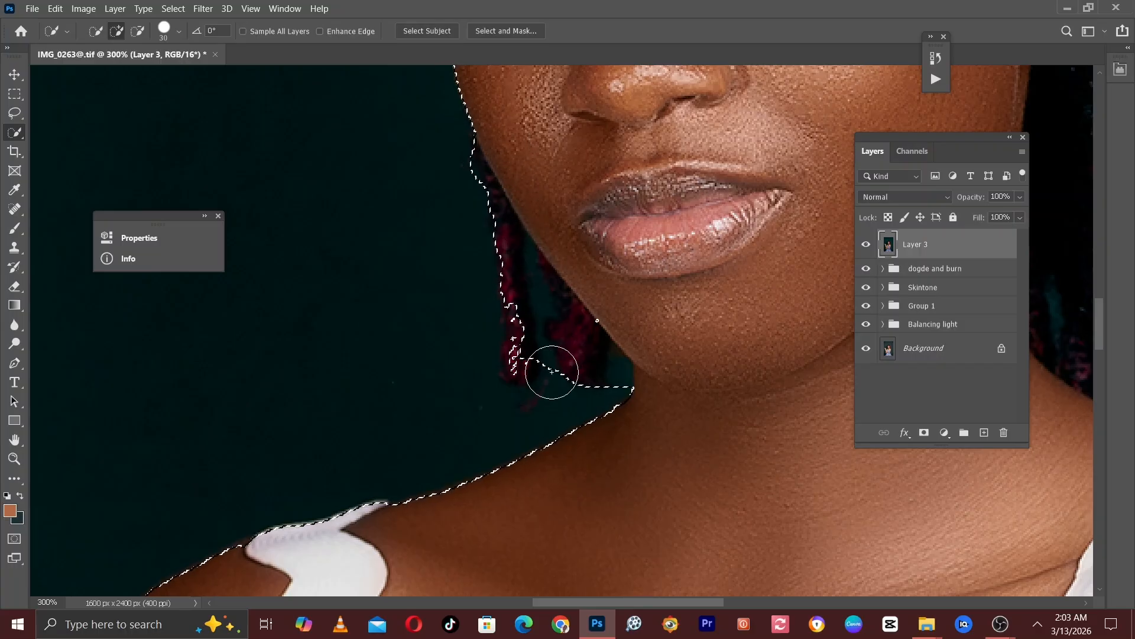
pyautogui.moveTo(521, 367)
pyautogui.mouseDown()
pyautogui.moveTo(525, 336)
pyautogui.moveTo(519, 372)
pyautogui.moveTo(578, 352)
pyautogui.mouseUp()
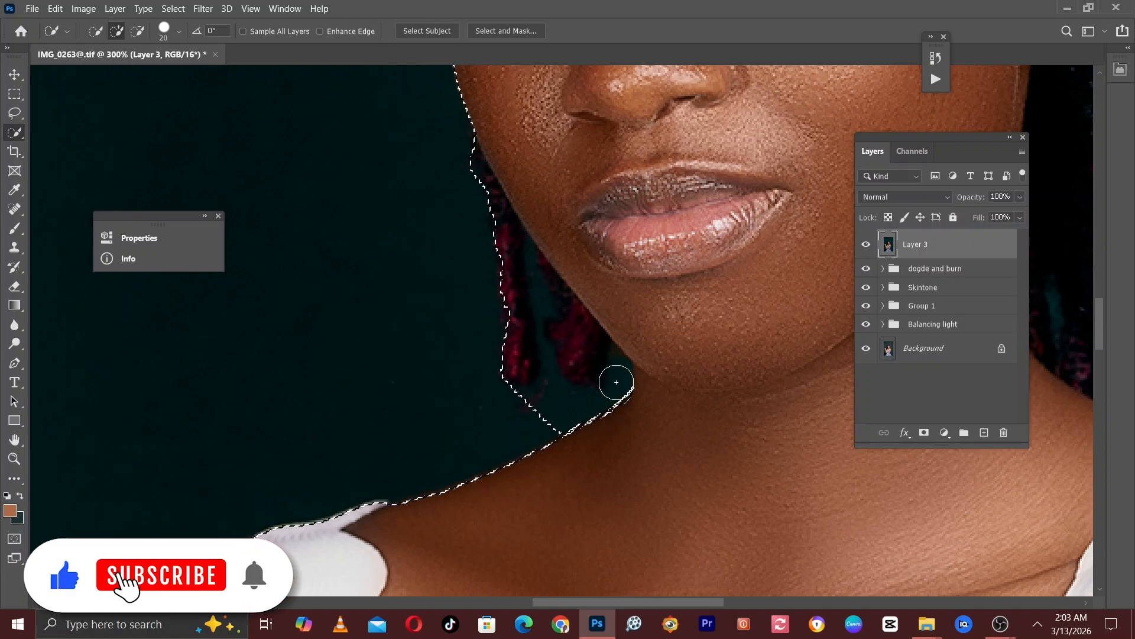
# - Examine the selection edge along the face, hairline and braids for missed areas, enlarging the brush to 70
pyautogui.scroll(-2, 509, 140)
pyautogui.scroll(8, 541, 314)
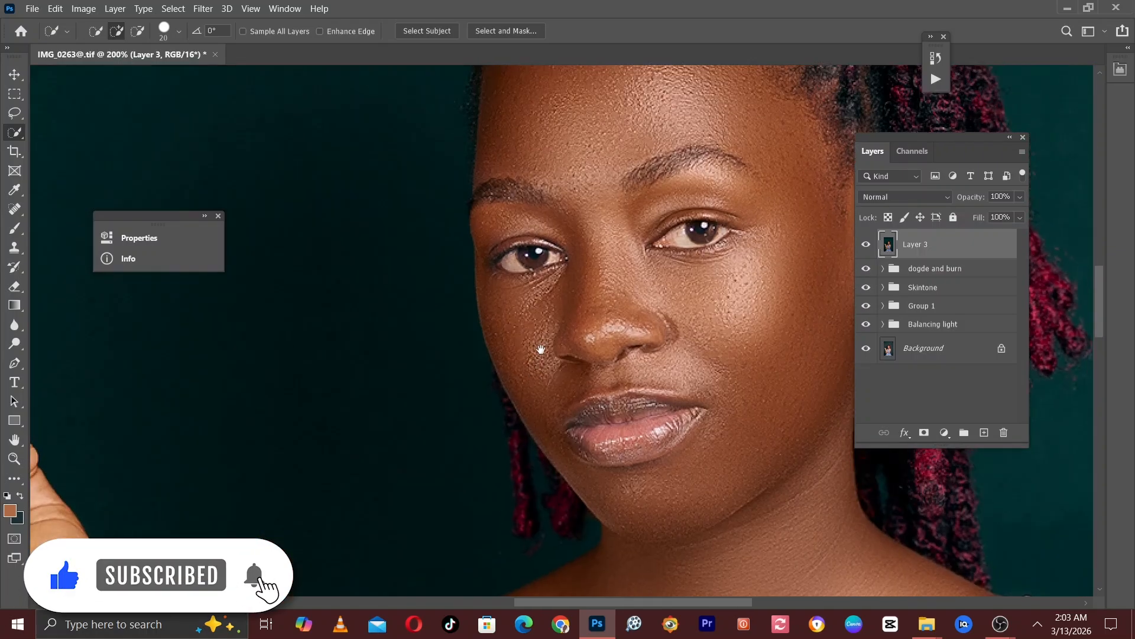
pyautogui.press(']')
pyautogui.press(']')
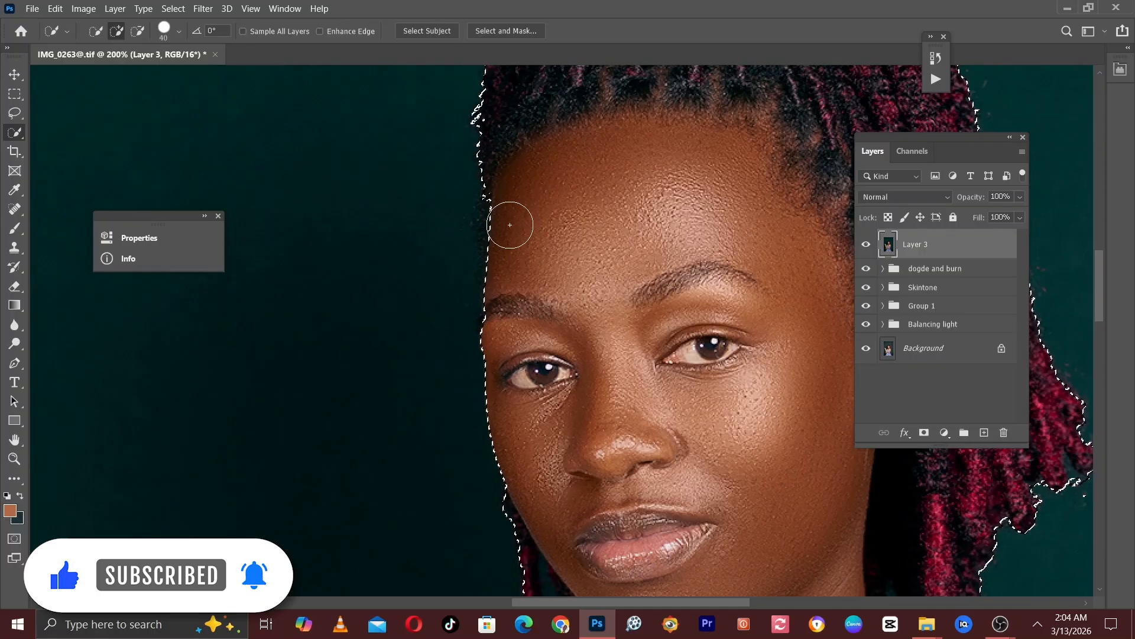
pyautogui.press(']')
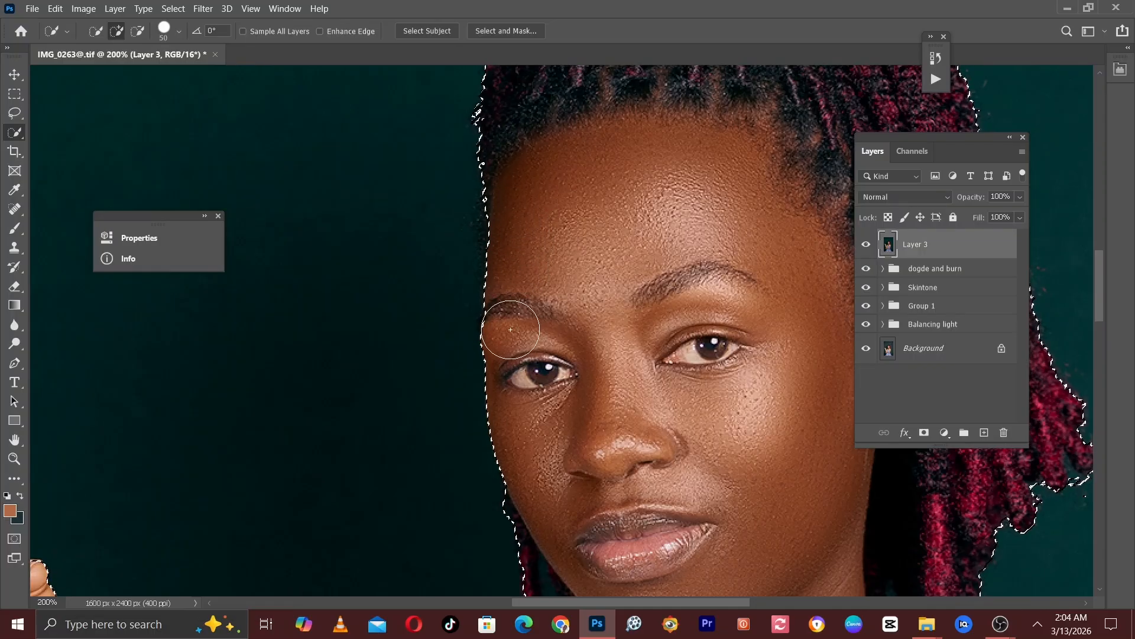
pyautogui.moveTo(537, 196); pyautogui.dragTo(534, 378)
pyautogui.press(']')
pyautogui.press(']')
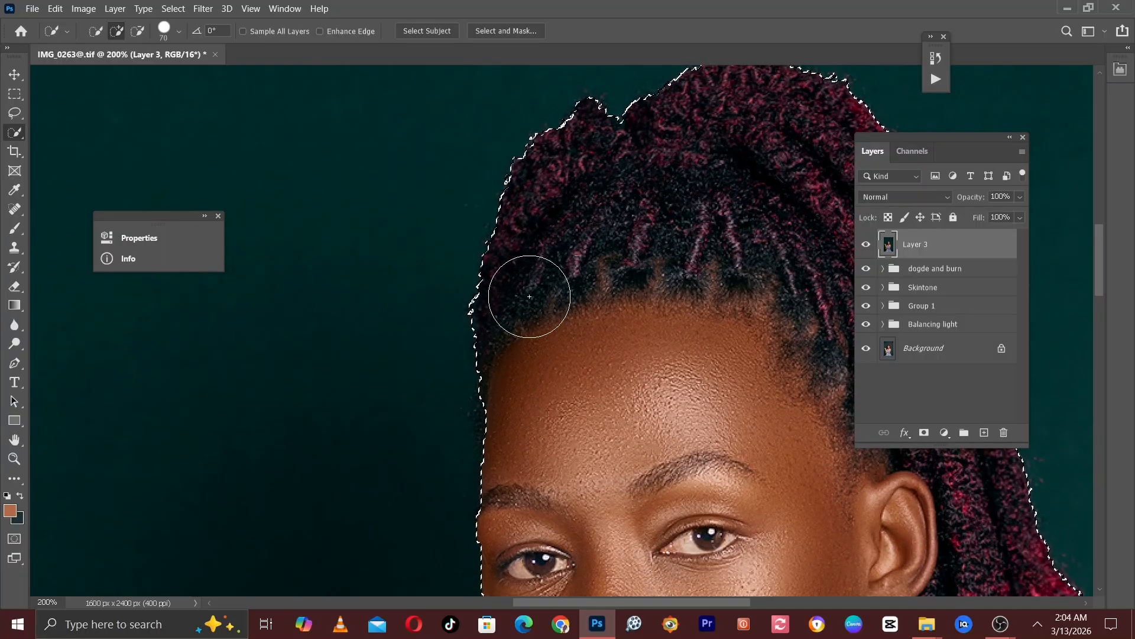
pyautogui.moveTo(679, 324); pyautogui.dragTo(375, 322)
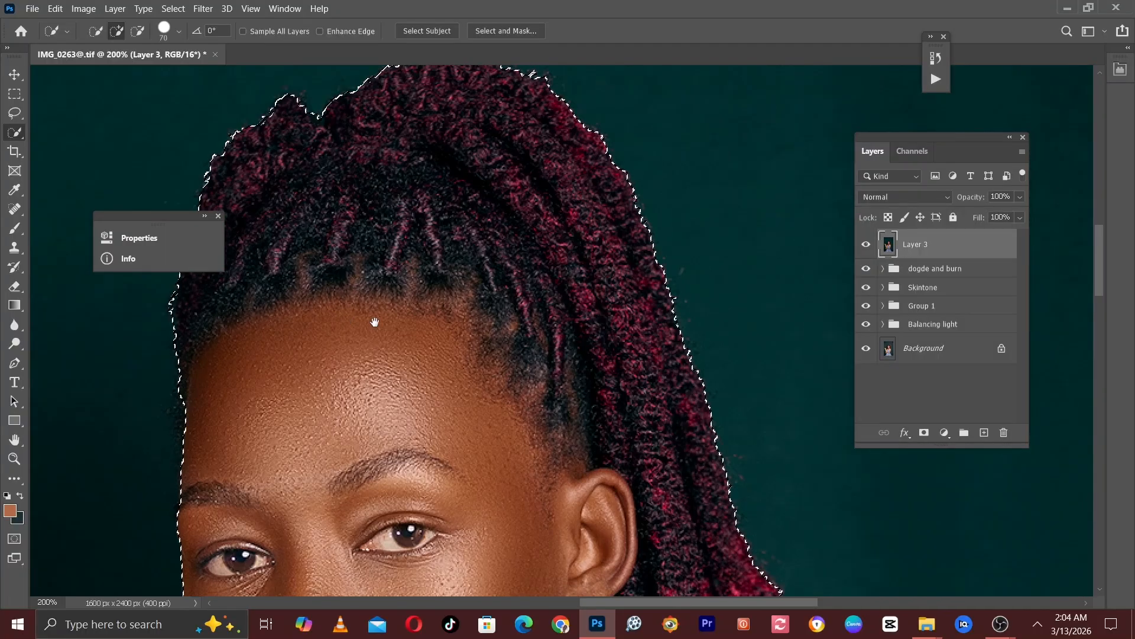
pyautogui.hotkey('ctrl', '-')
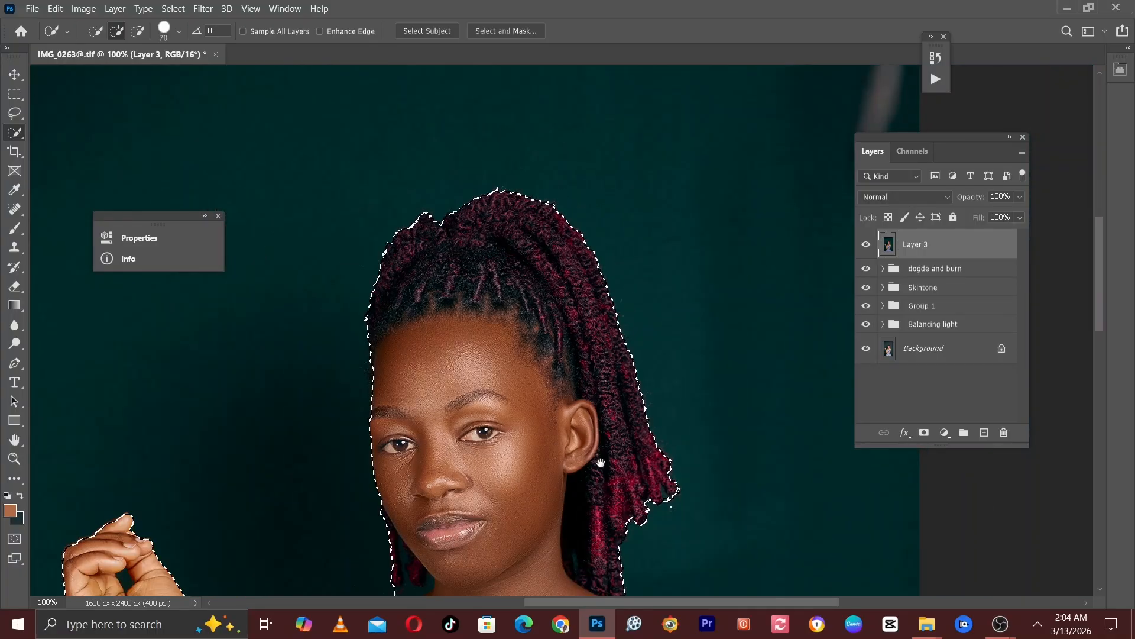
# - Examine the selection edge around the shoulder, arms, lower hand and dress, reducing the brush size to 50
pyautogui.moveTo(601, 461); pyautogui.dragTo(556, 183)
pyautogui.hotkey('ctrl', '+')
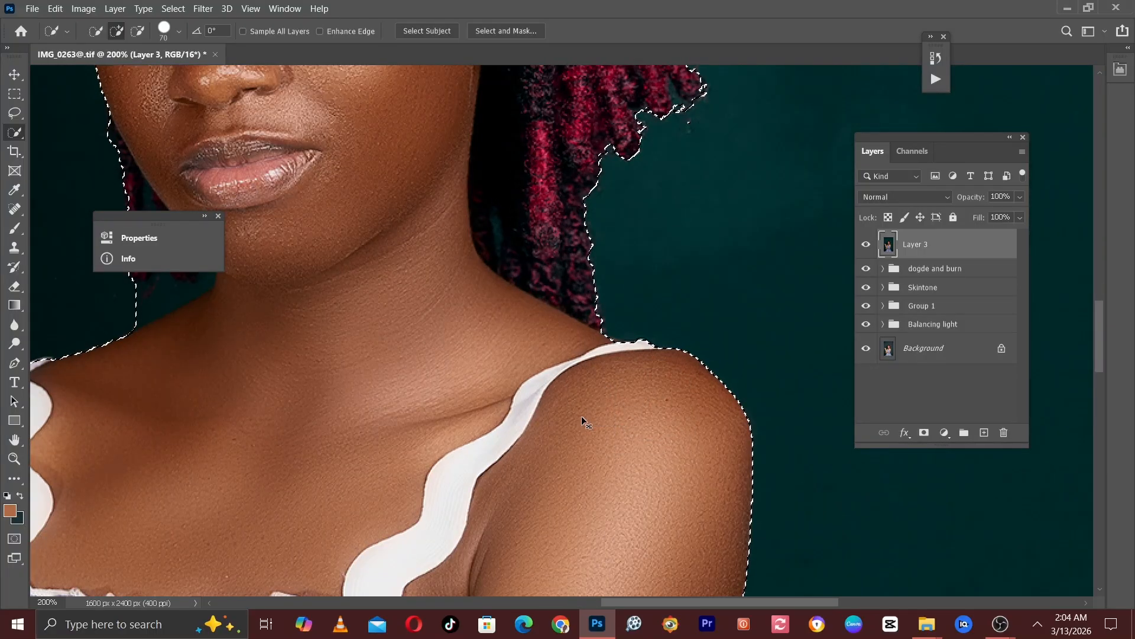
pyautogui.hotkey('ctrl', '-')
pyautogui.moveTo(568, 421); pyautogui.dragTo(646, 160)
pyautogui.moveTo(588, 392); pyautogui.dragTo(587, 363)
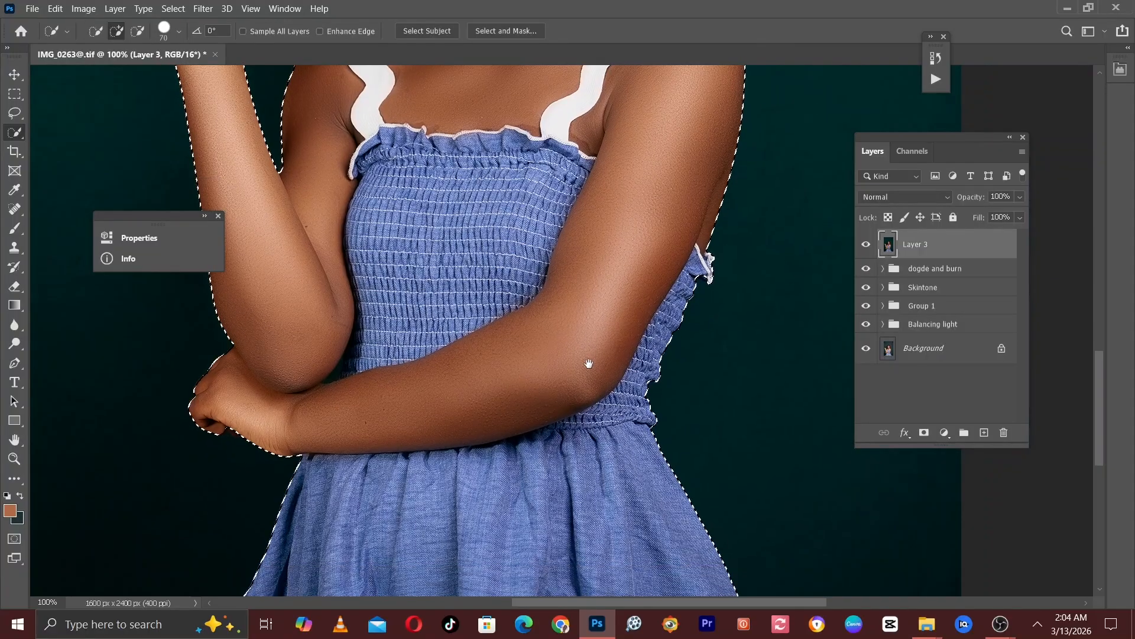
pyautogui.moveTo(311, 343)
pyautogui.mouseDown()
pyautogui.moveTo(474, 292)
pyautogui.moveTo(518, 219)
pyautogui.moveTo(514, 247)
pyautogui.mouseUp()
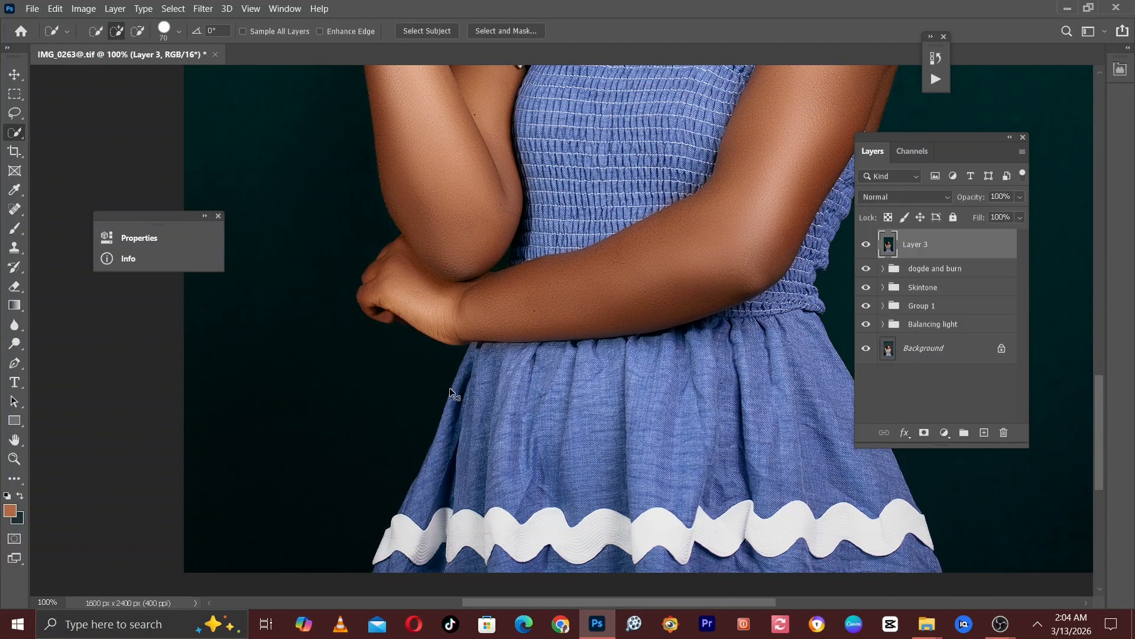
pyautogui.hotkey('ctrl', '+')
pyautogui.press('[')
pyautogui.moveTo(449, 260); pyautogui.dragTo(577, 347)
pyautogui.press('[')
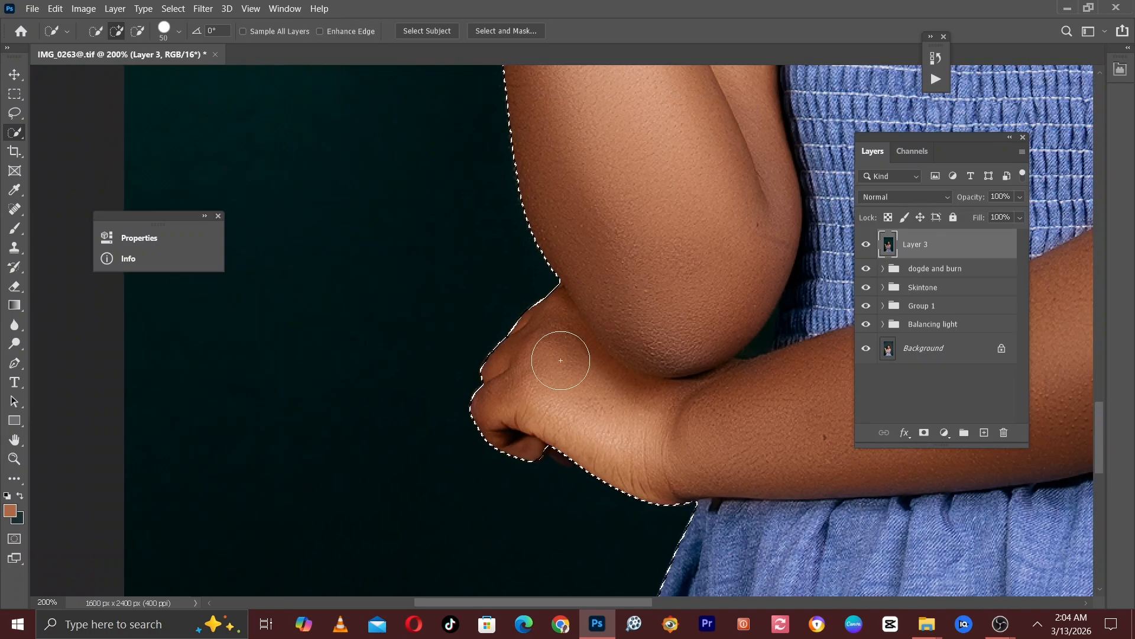
pyautogui.hotkey('ctrl', '-')
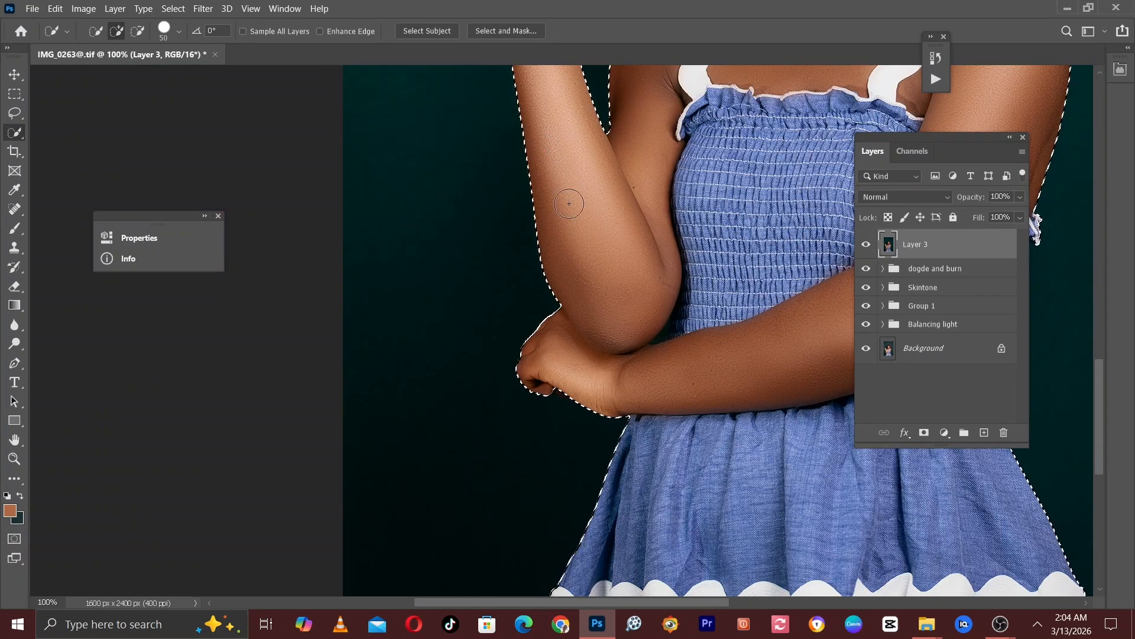
pyautogui.hotkey('ctrl', '-')
pyautogui.hotkey('ctrl', '-')
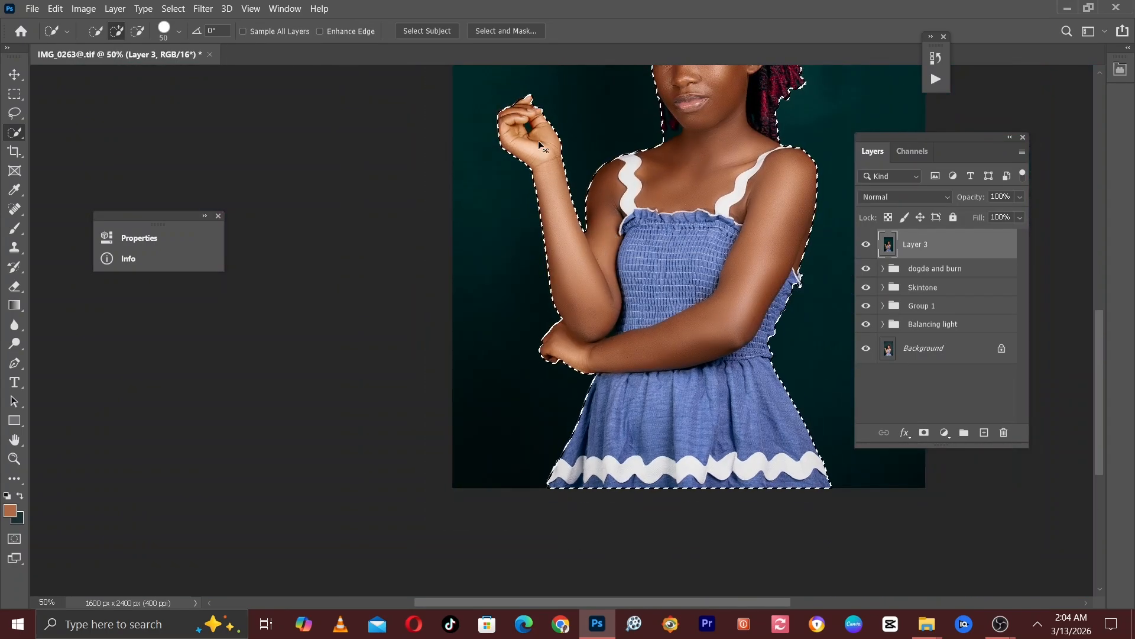
# - Copy the selected subject from Layer 3 onto its own new layer
pyautogui.scroll(2, 509, 183)
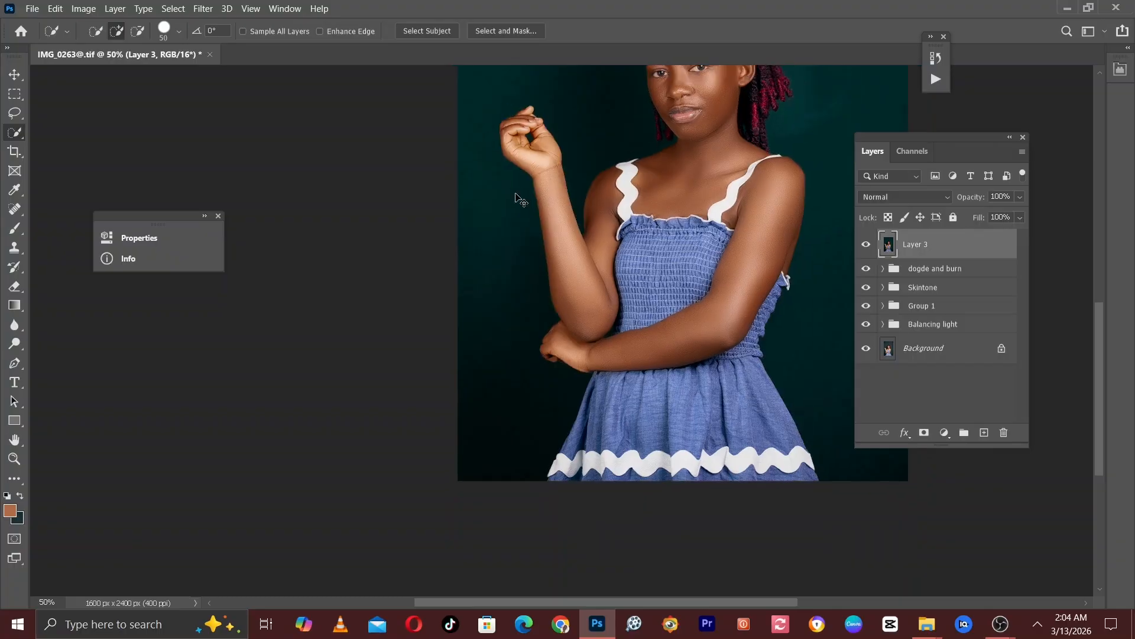
pyautogui.hotkey('ctrl', '-')
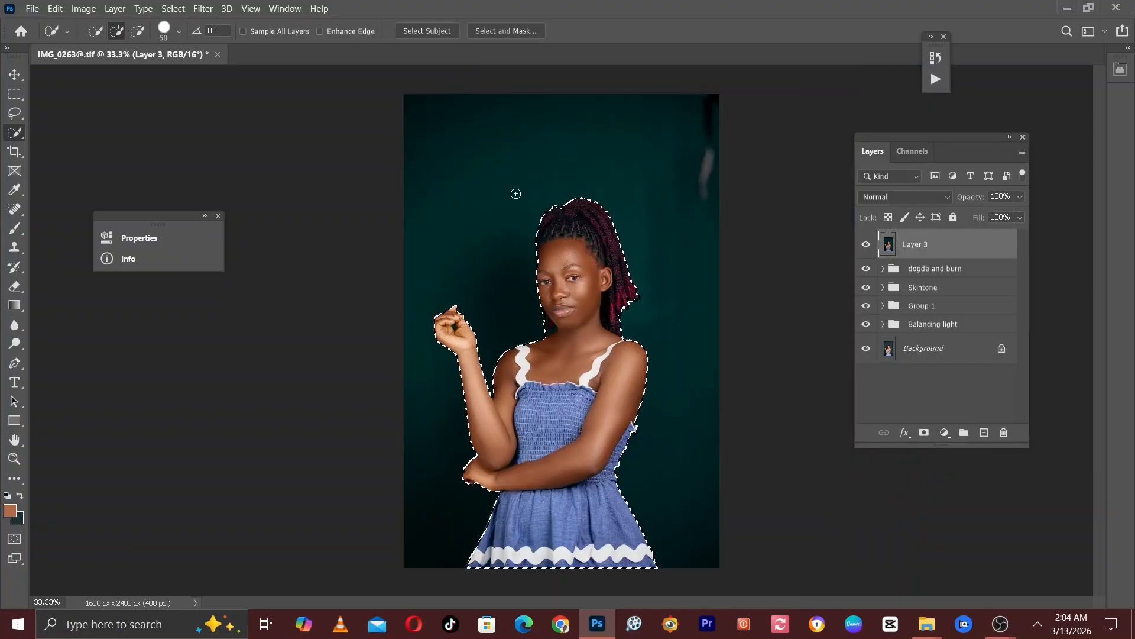
pyautogui.hotkey('ctrl', 'j')
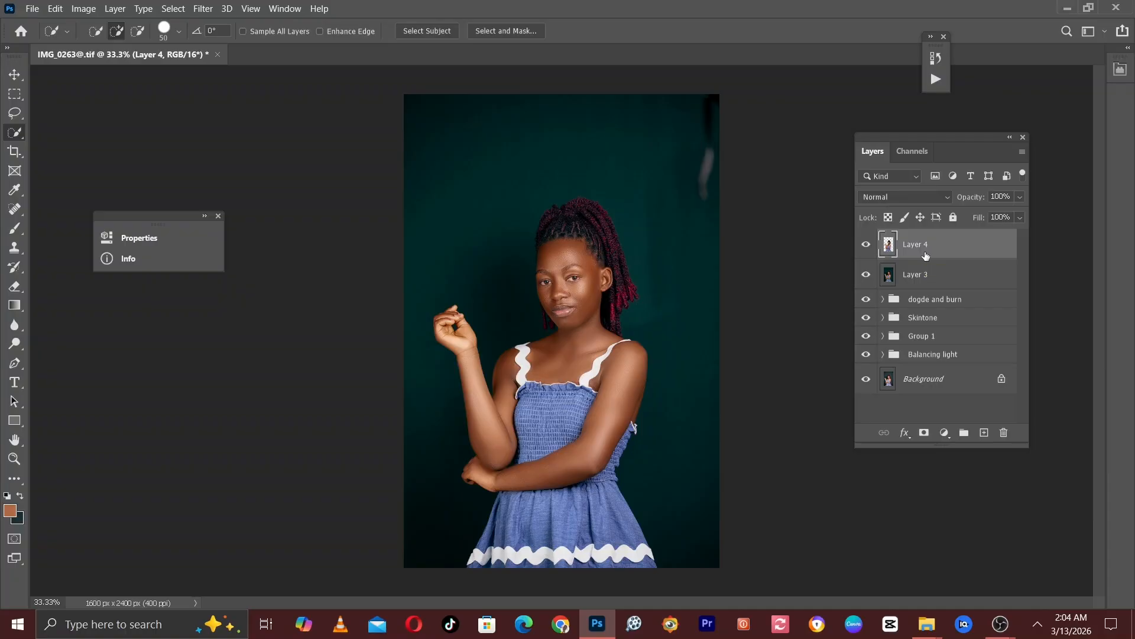
# - Sample the dark green backdrop beside the hair as the foreground colour with the Eyedropper tool
pyautogui.hotkey('ctrl', '+')
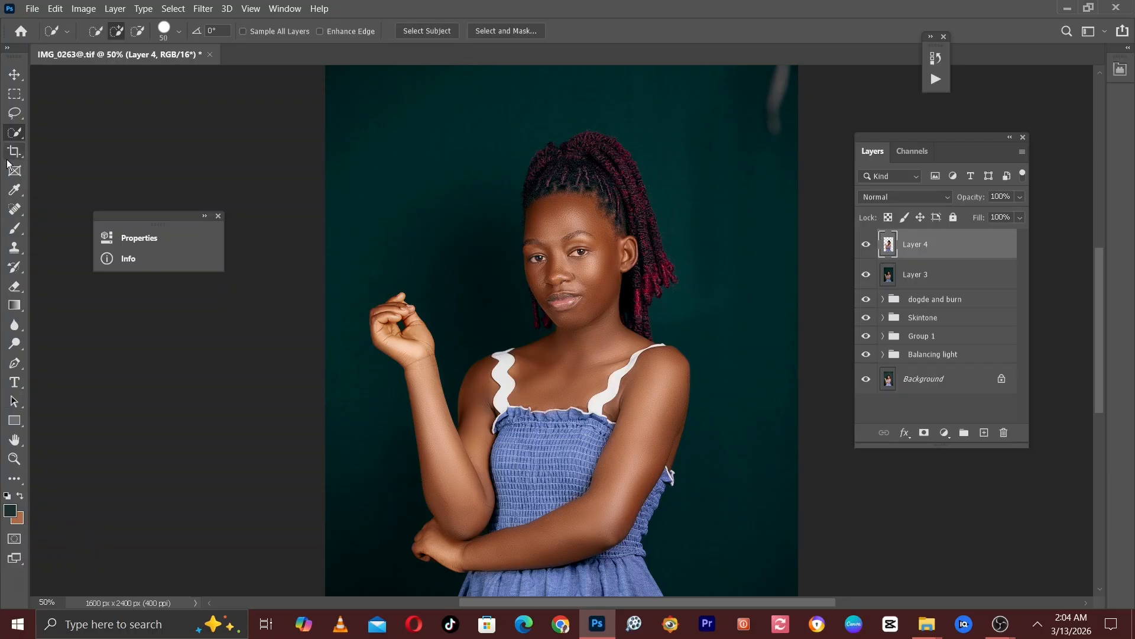
pyautogui.click(15, 189)
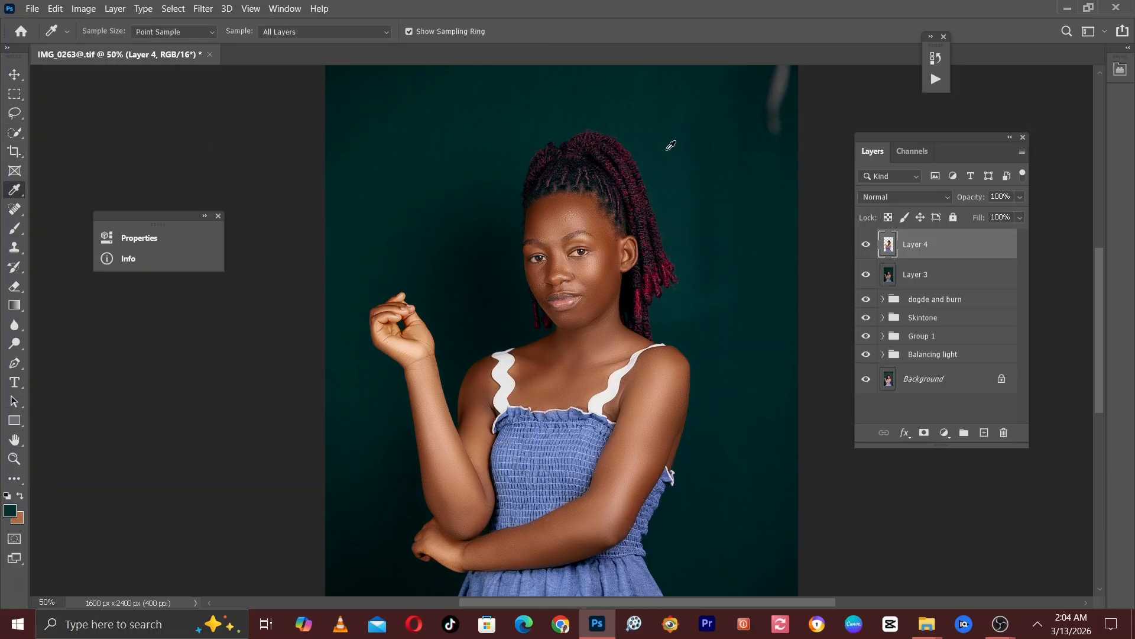
pyautogui.click(671, 145)
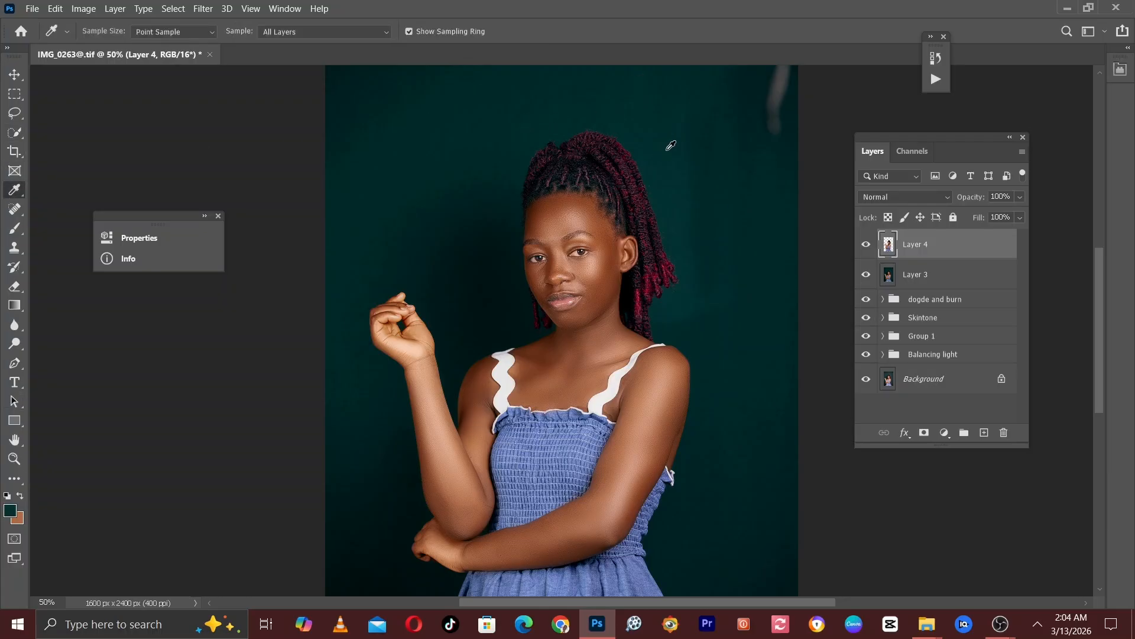
# - Activate the Brush tool and enlarge its tip to 600 px for painting the backdrop
pyautogui.click(11, 232)
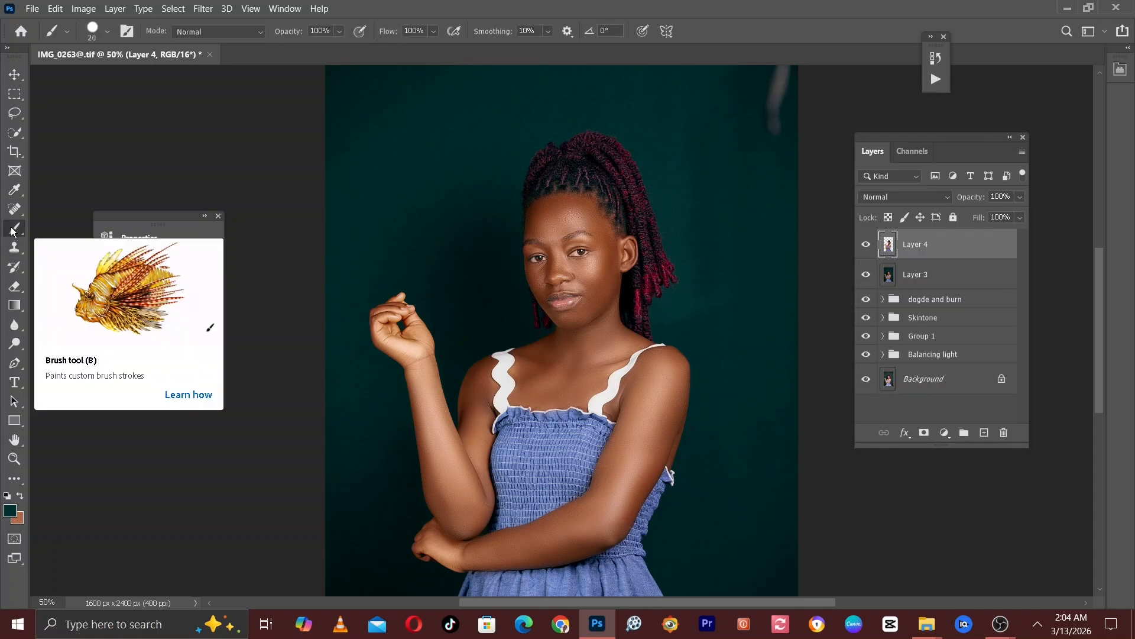
pyautogui.hotkey('ctrl', '-')
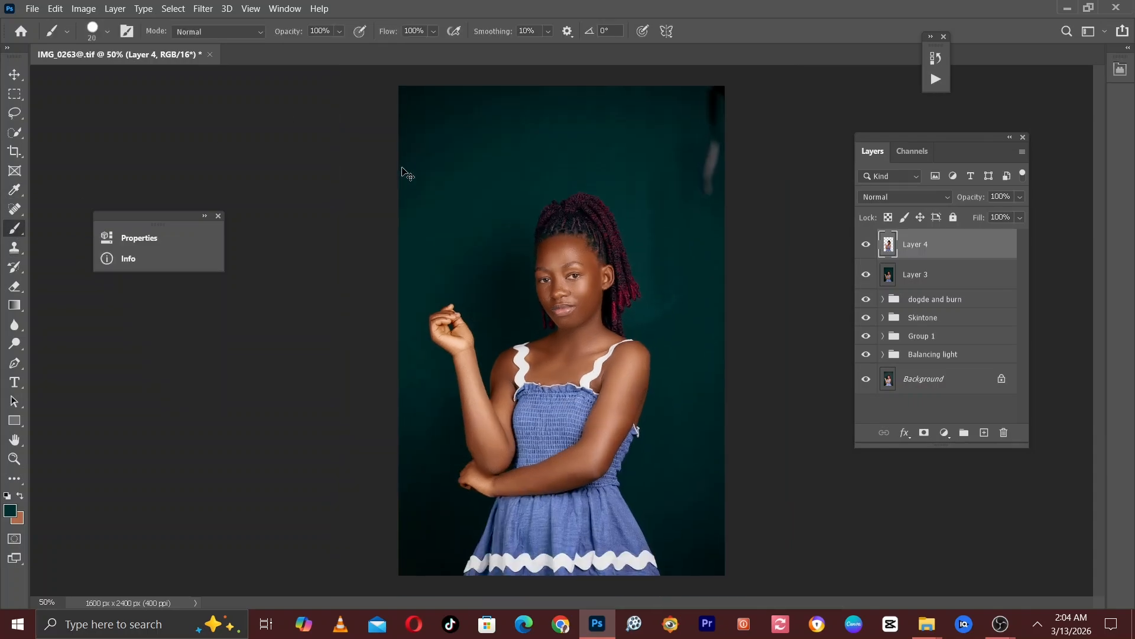
pyautogui.press(']')
pyautogui.press(']')
pyautogui.press(']')
pyautogui.press(']')
pyautogui.press(']')
pyautogui.press(']')
pyautogui.press(']')
pyautogui.press(']')
pyautogui.press(']')
pyautogui.press(']')
pyautogui.press(']')
pyautogui.press(']')
pyautogui.press(']')
pyautogui.press(']')
pyautogui.press(']')
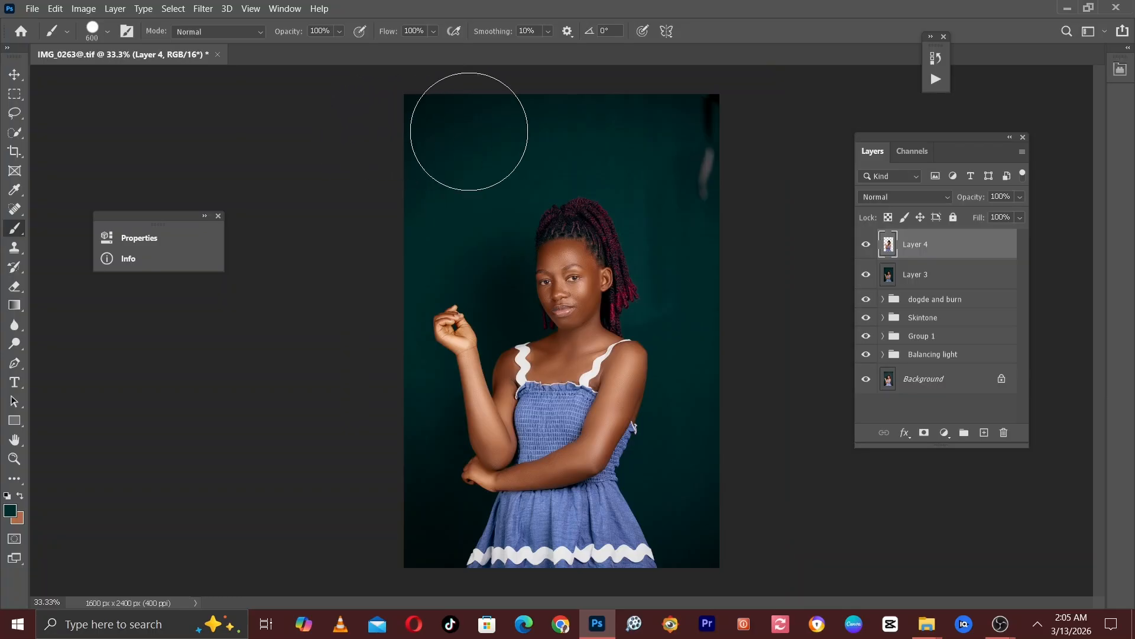
# - Try a hard-edged stroke across the upper backdrop, undo it, and switch the brush to the Soft Round preset
pyautogui.moveTo(469, 121)
pyautogui.mouseDown()
pyautogui.moveTo(728, 131)
pyautogui.moveTo(698, 131)
pyautogui.mouseUp()
pyautogui.hotkey('ctrl', 'z')
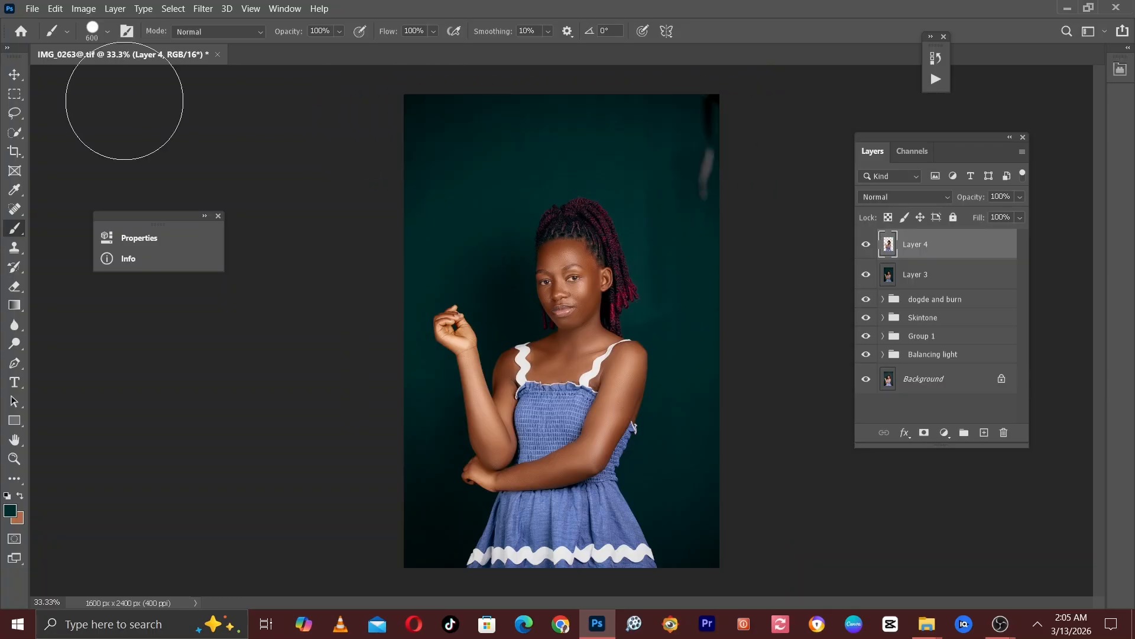
pyautogui.click(107, 32)
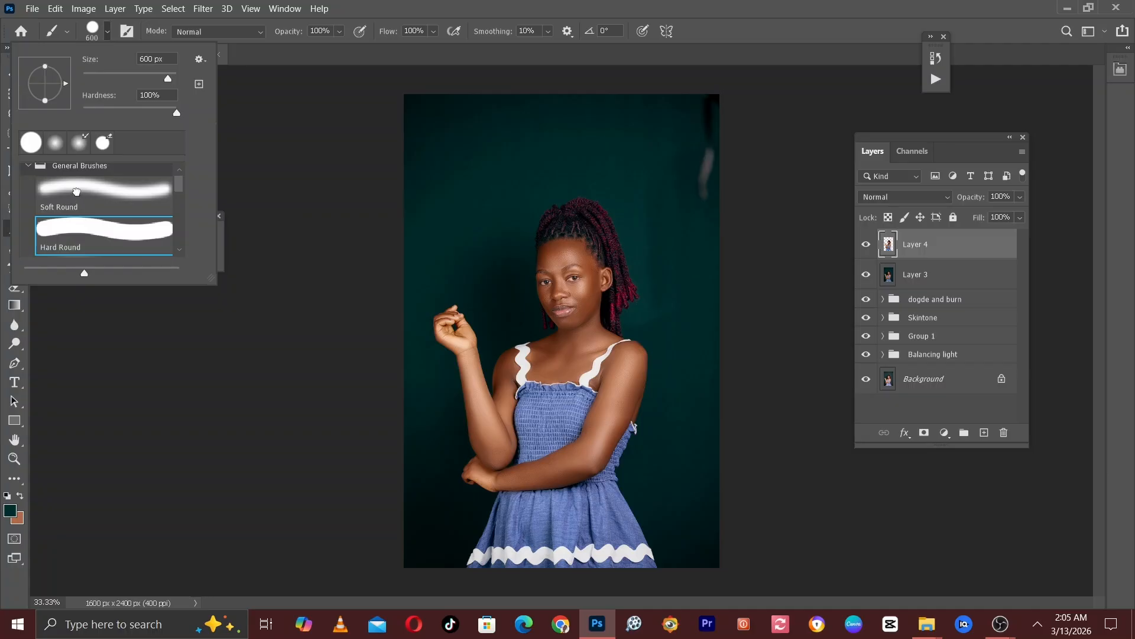
pyautogui.click(76, 191)
pyautogui.press('Return')
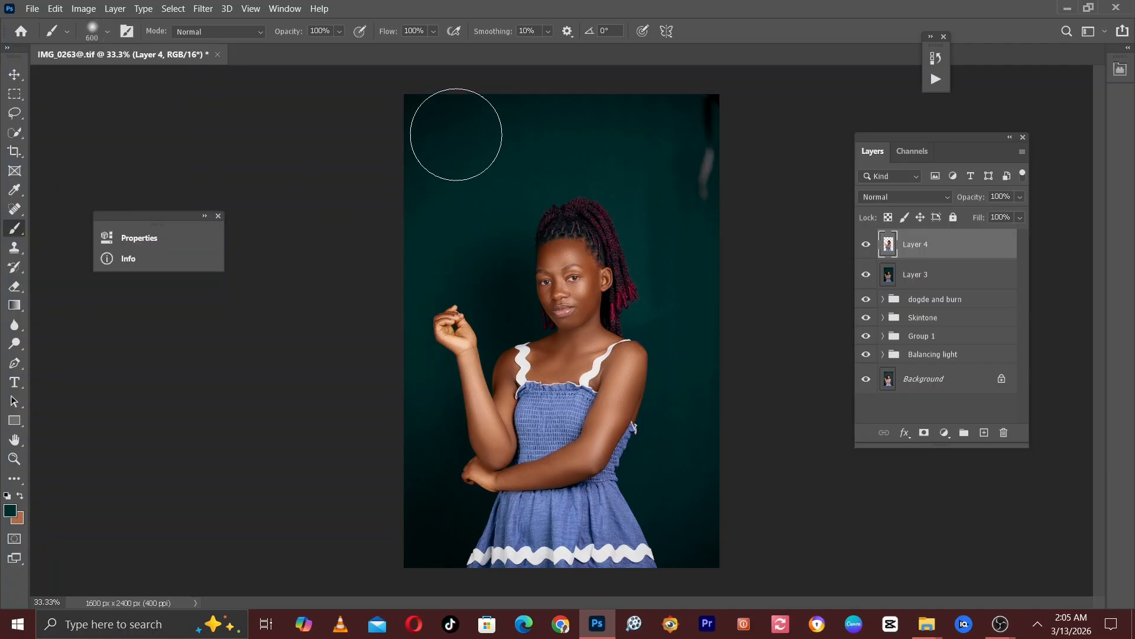
# - Try to paint the sampled green over the upper backdrop on Layer 4 with the soft brush
pyautogui.moveTo(361, 126); pyautogui.dragTo(717, 114)
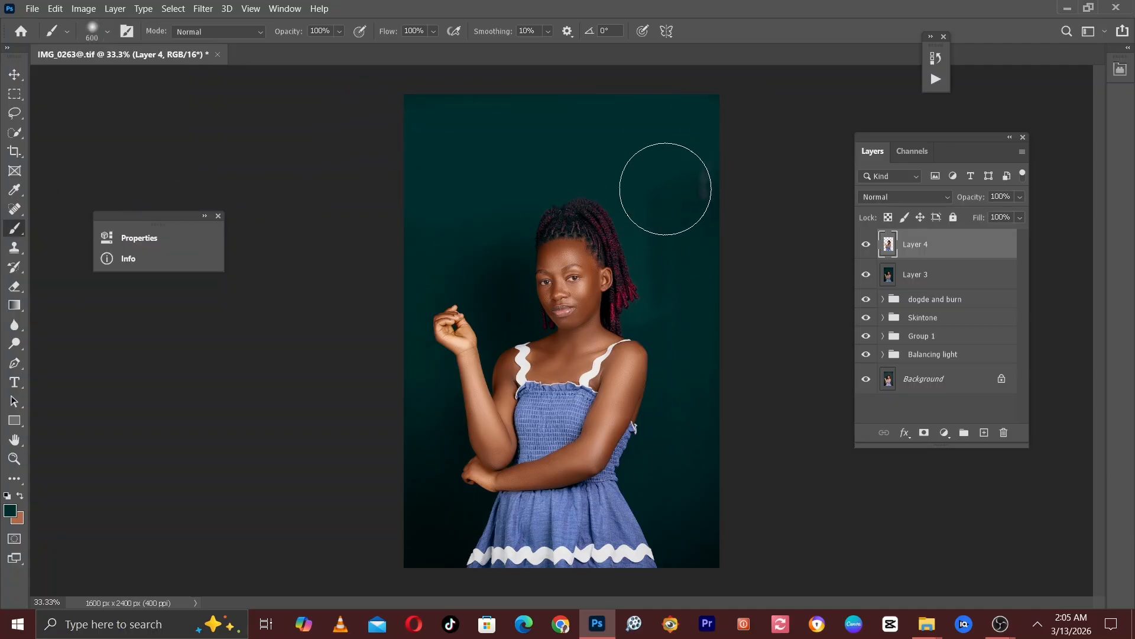
pyautogui.moveTo(665, 188); pyautogui.dragTo(292, 253)
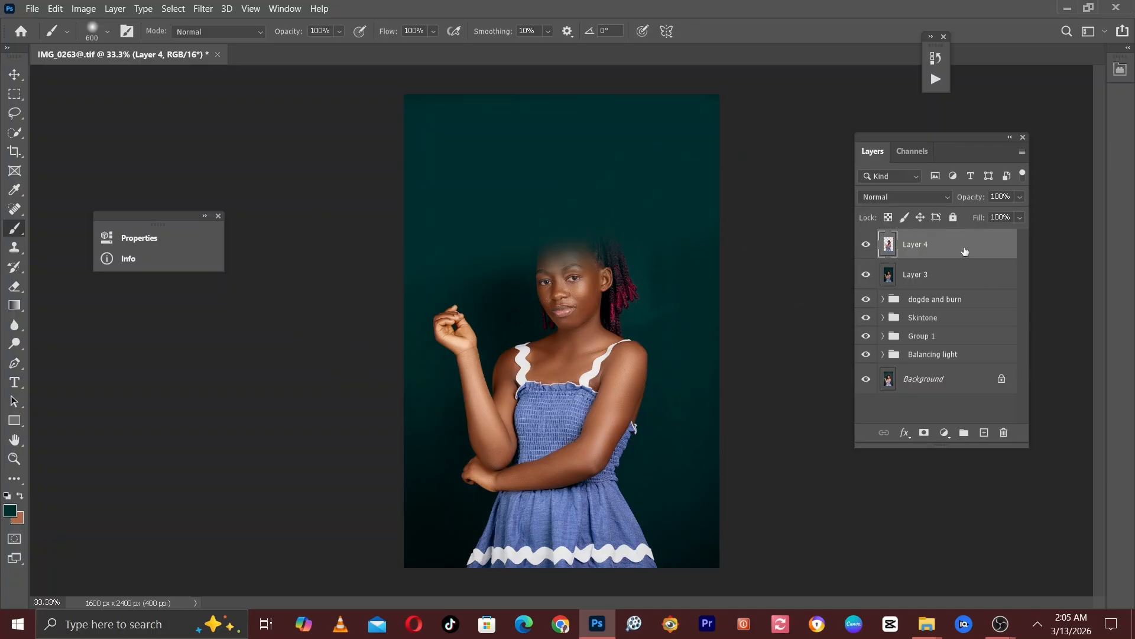
pyautogui.hotkey('ctrl', 'z')
pyautogui.hotkey('ctrl', 'z')
# - Paint the entire backdrop on Layer 3, beneath the cut-out subject, with the sampled dark green
pyautogui.click(907, 283)
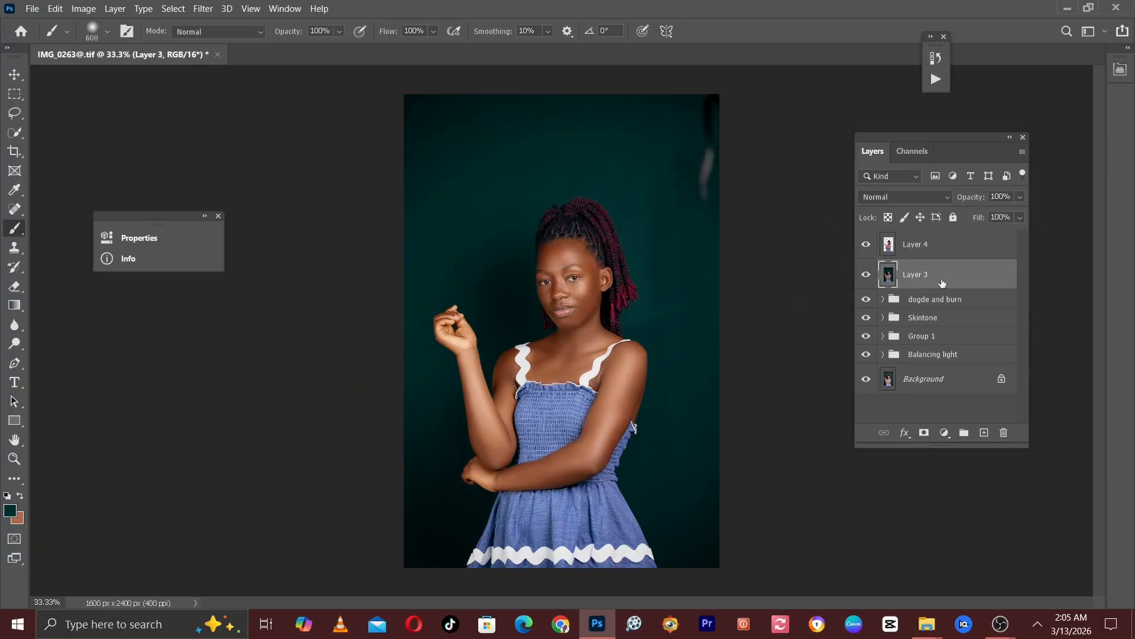
pyautogui.moveTo(413, 119); pyautogui.dragTo(647, 126)
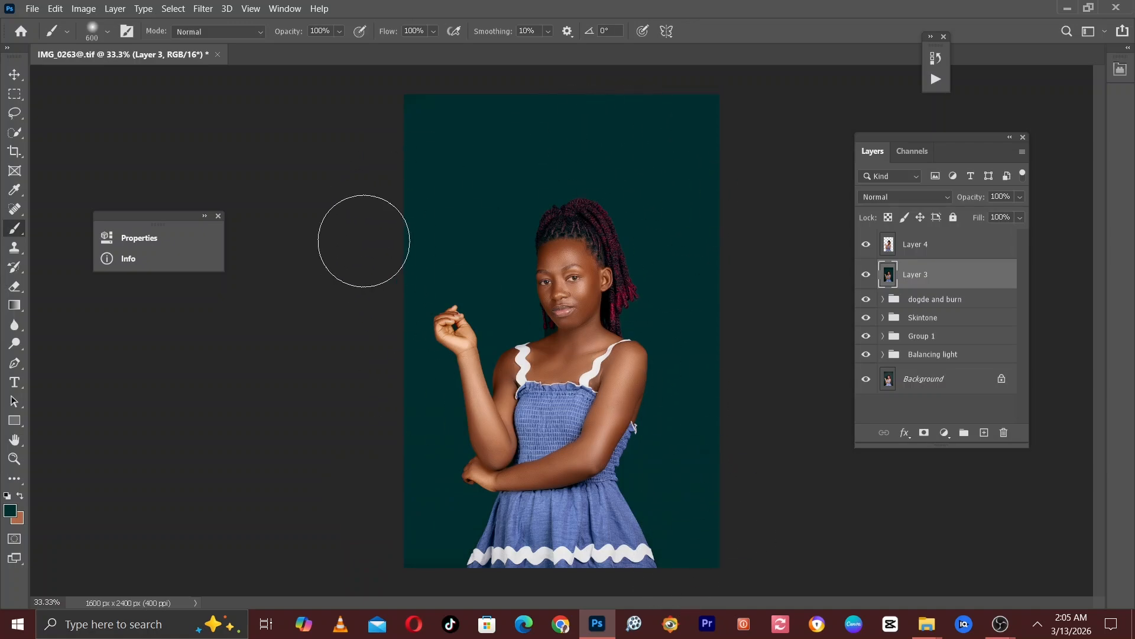
pyautogui.moveTo(363, 241)
pyautogui.mouseDown()
pyautogui.moveTo(558, 146)
pyautogui.moveTo(456, 357)
pyautogui.moveTo(556, 226)
pyautogui.mouseUp()
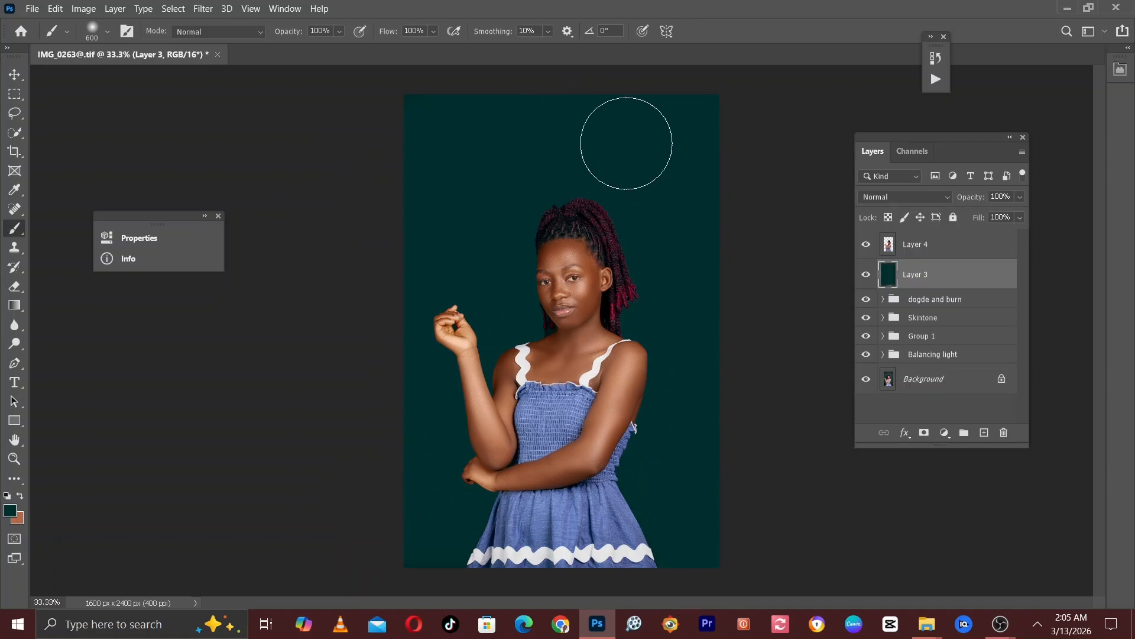
# - Select Layer 4 and activate the Background Eraser tool for cleaning up the loose braids beside the jaw
pyautogui.hotkey('ctrl', '+')
pyautogui.hotkey('ctrl', '+')
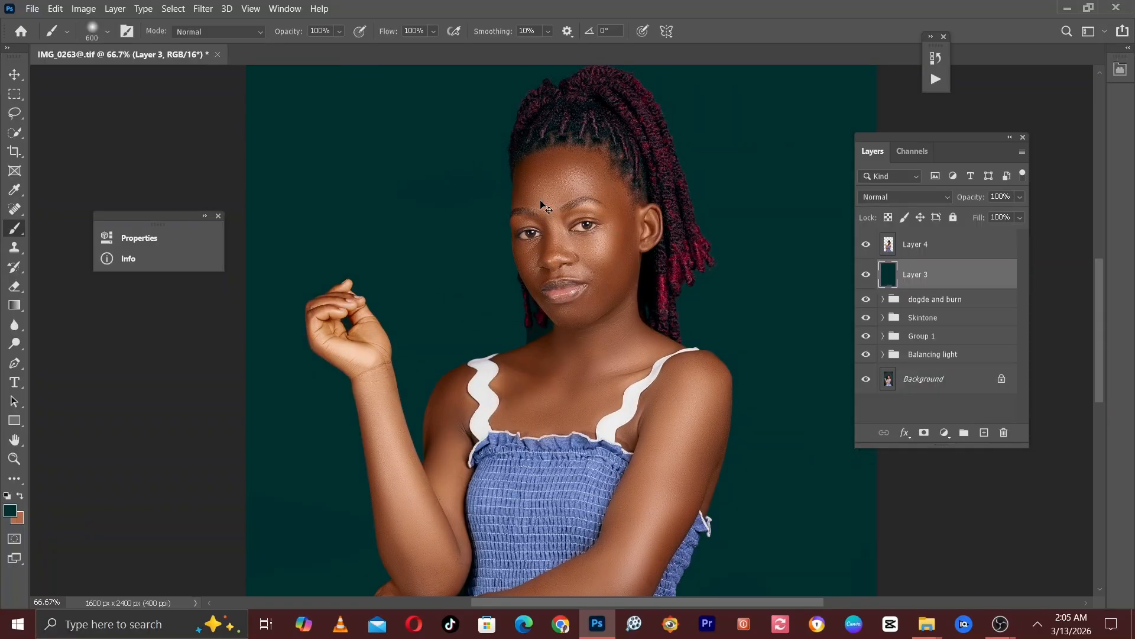
pyautogui.hotkey('ctrl', '+')
pyautogui.hotkey('ctrl', '+')
pyautogui.hotkey('ctrl', '+')
pyautogui.moveTo(445, 193); pyautogui.dragTo(488, 262)
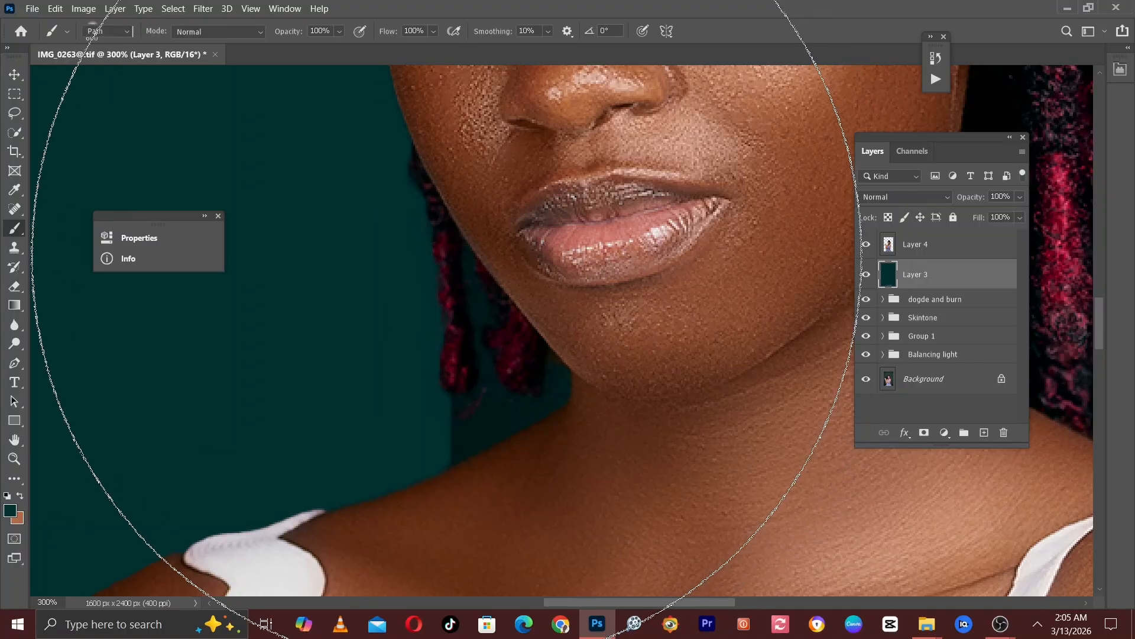
pyautogui.press('p')
pyautogui.click(907, 244)
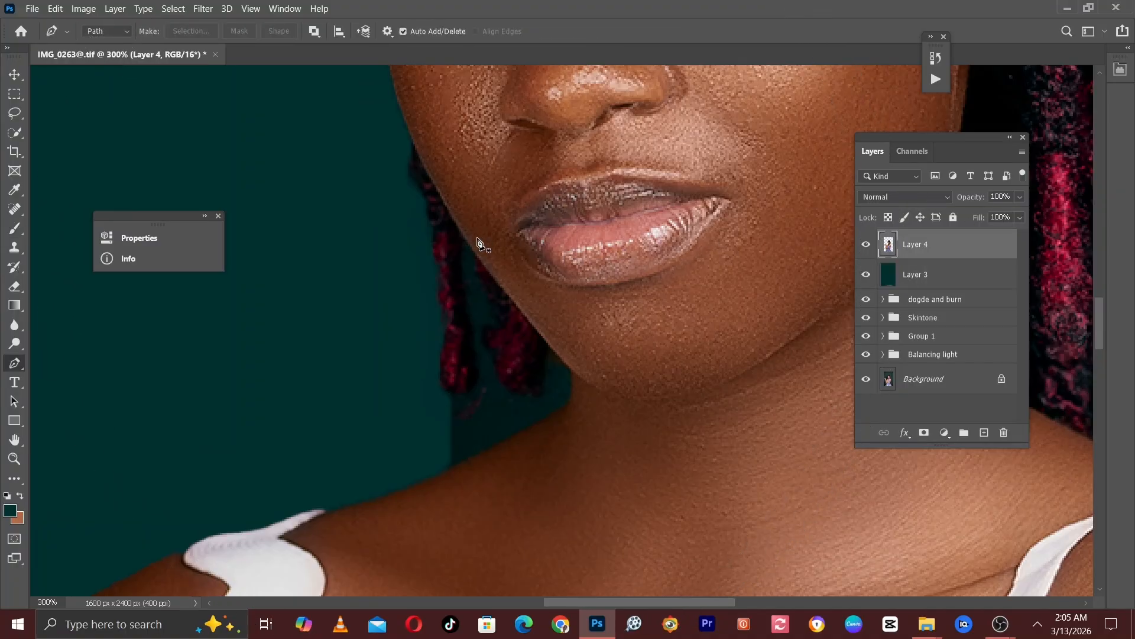
pyautogui.hotkey('ctrl', '+')
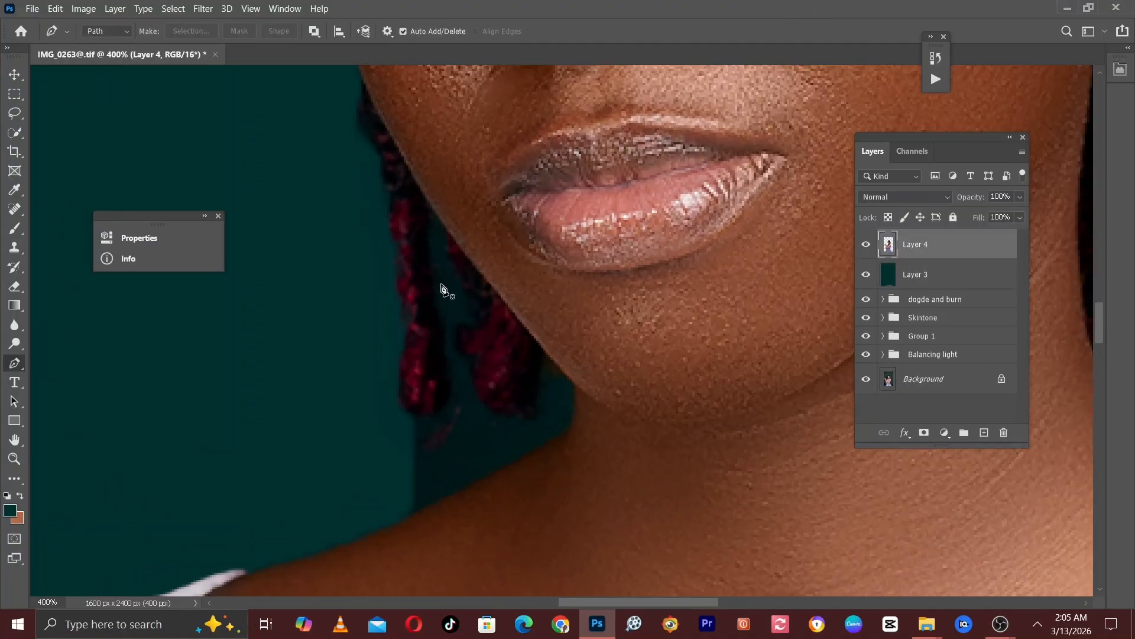
pyautogui.click(11, 296)
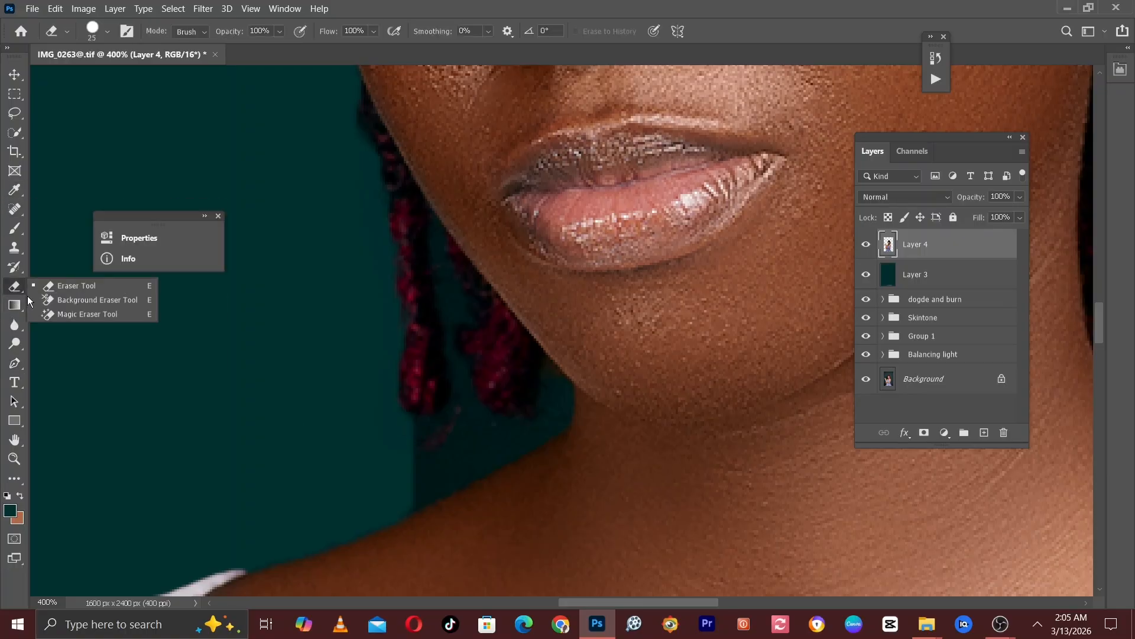
pyautogui.click(62, 299)
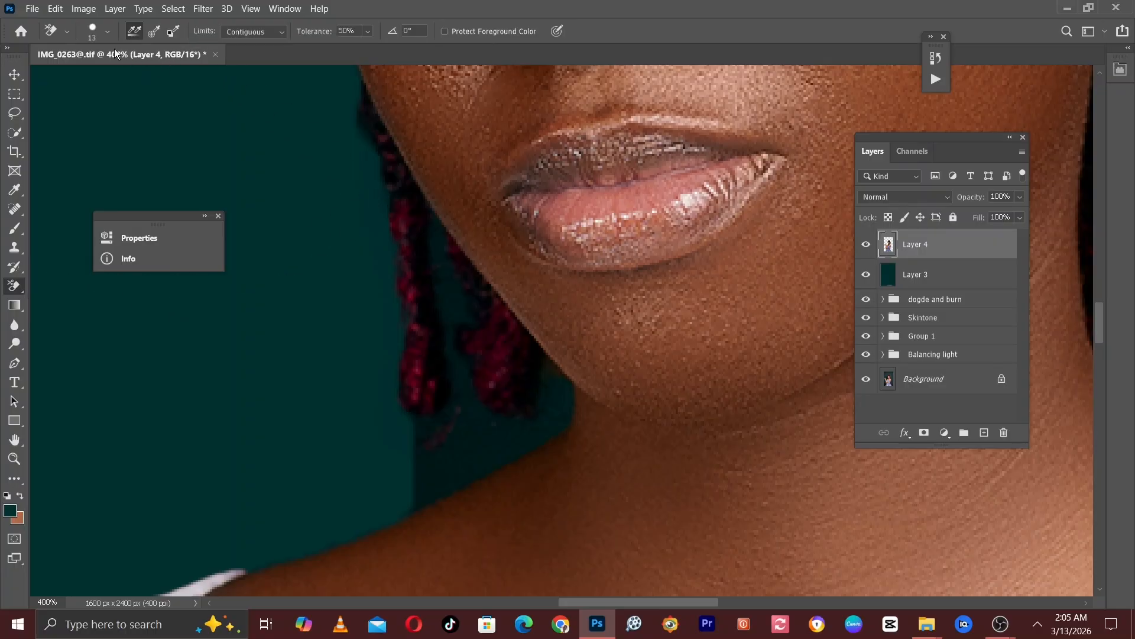
# - Try to erase the old backdrop between the braids using the Background Eraser at 13 px with continuous sampling
pyautogui.click(10, 295)
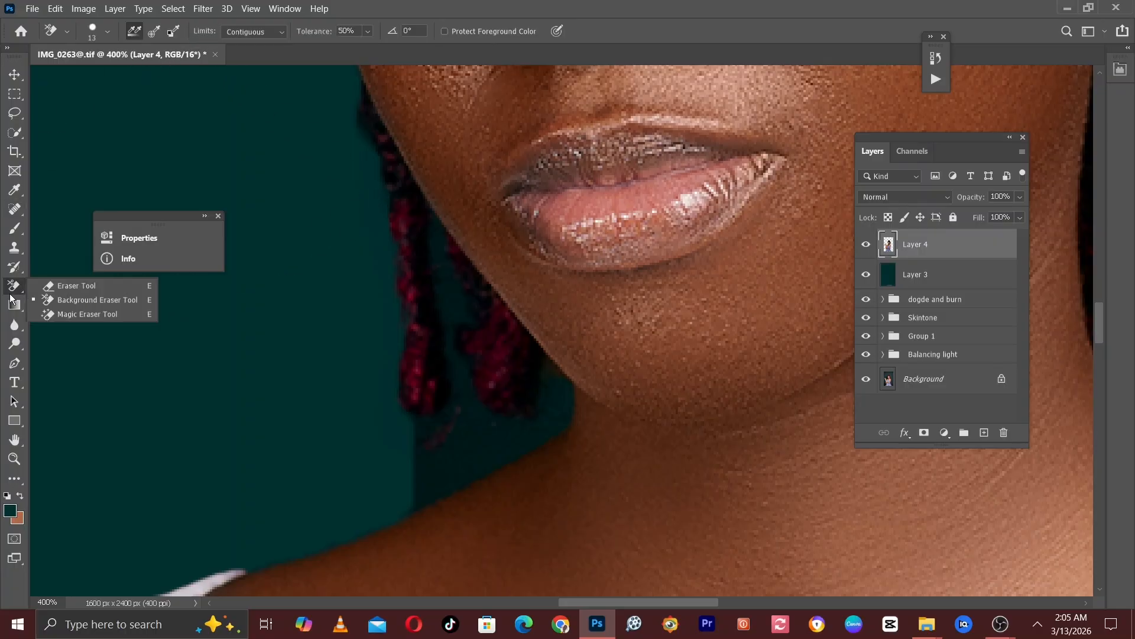
pyautogui.click(53, 299)
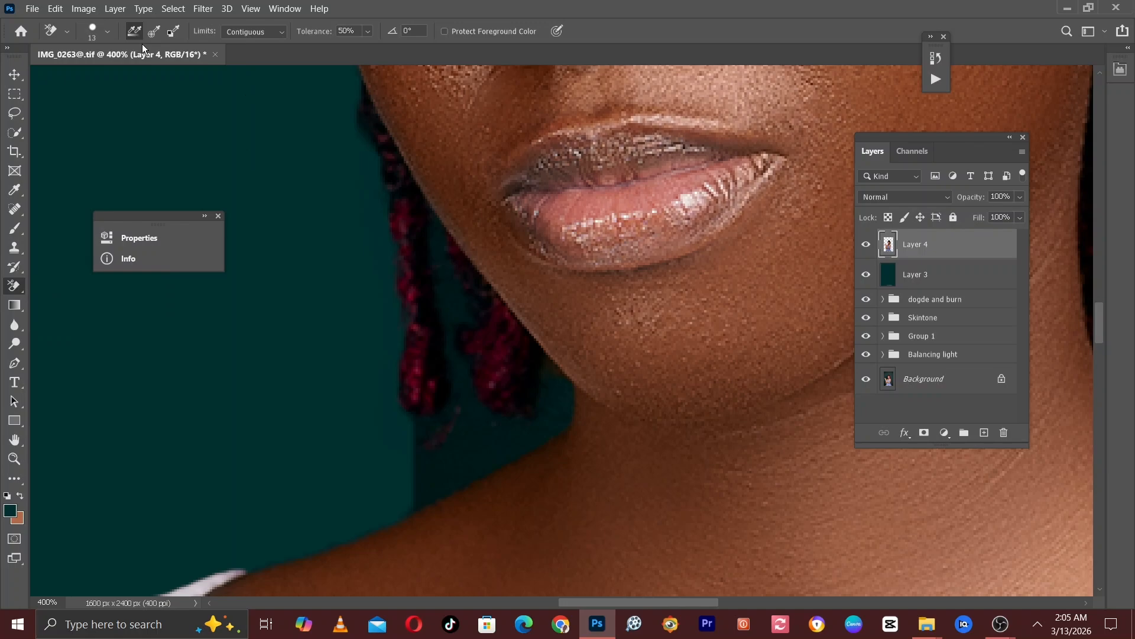
pyautogui.click(106, 34)
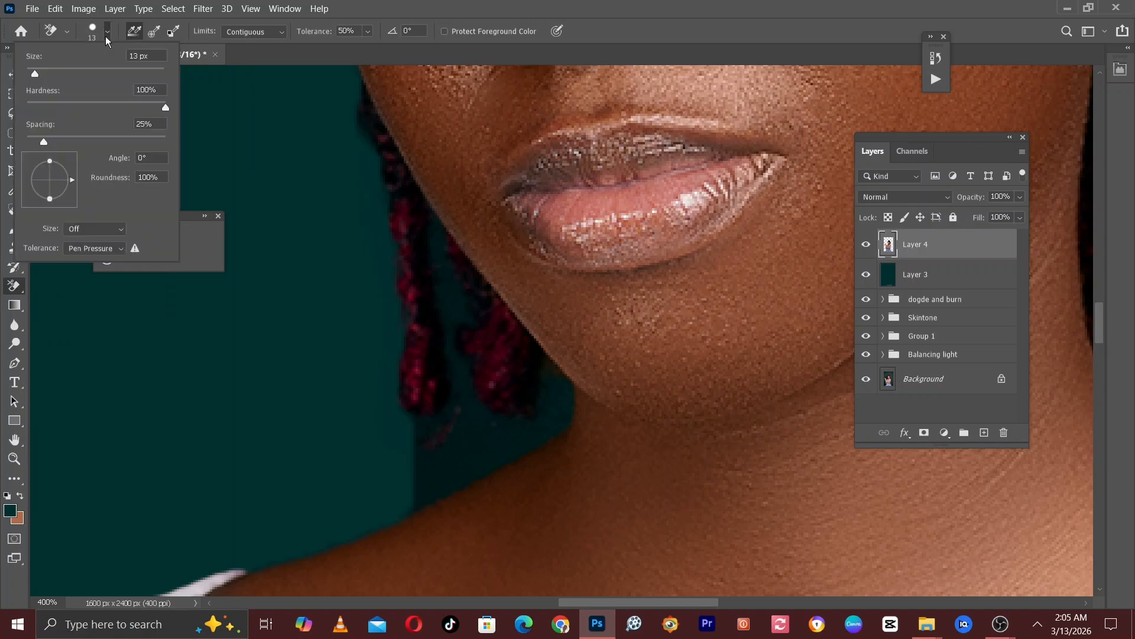
pyautogui.click(107, 33)
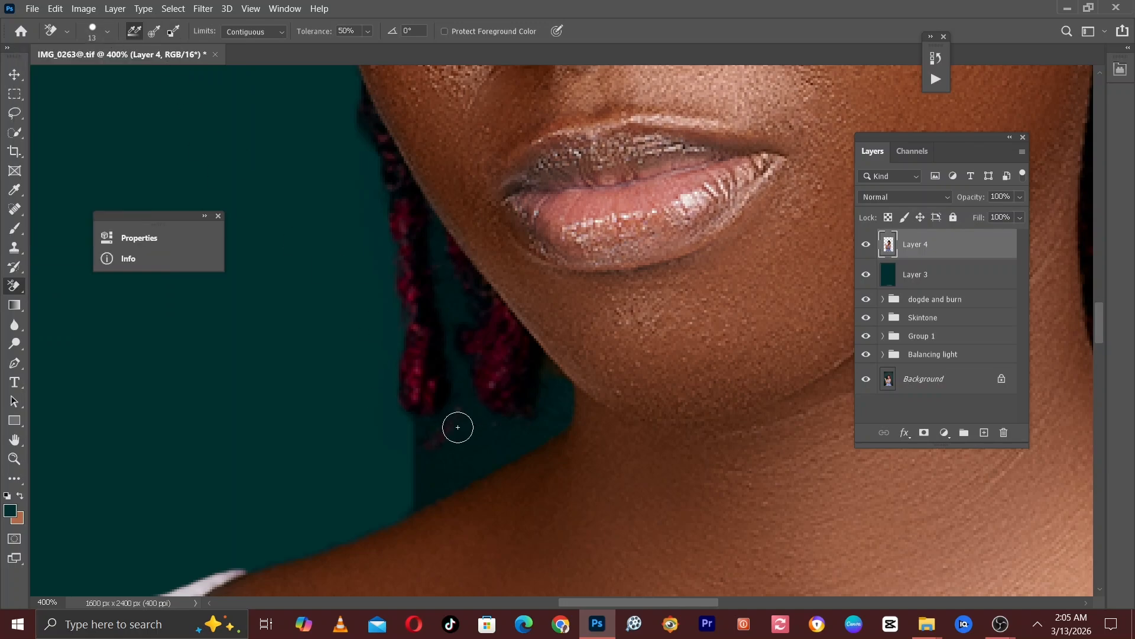
pyautogui.moveTo(451, 377); pyautogui.dragTo(451, 348)
pyautogui.moveTo(439, 273); pyautogui.dragTo(433, 256)
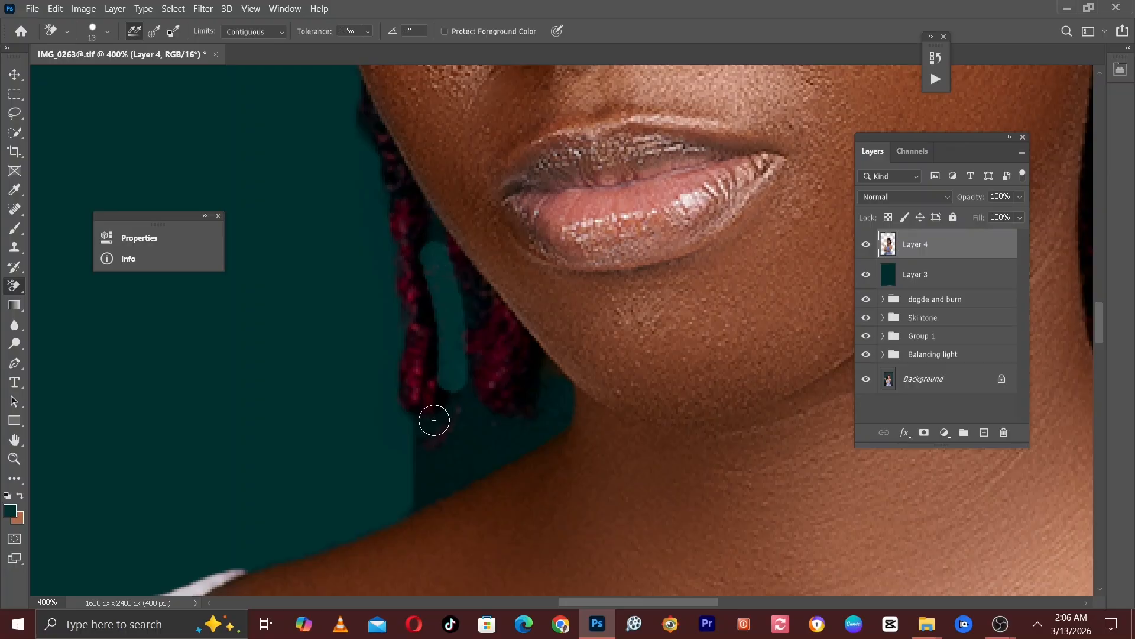
pyautogui.hotkey('ctrl', 'z')
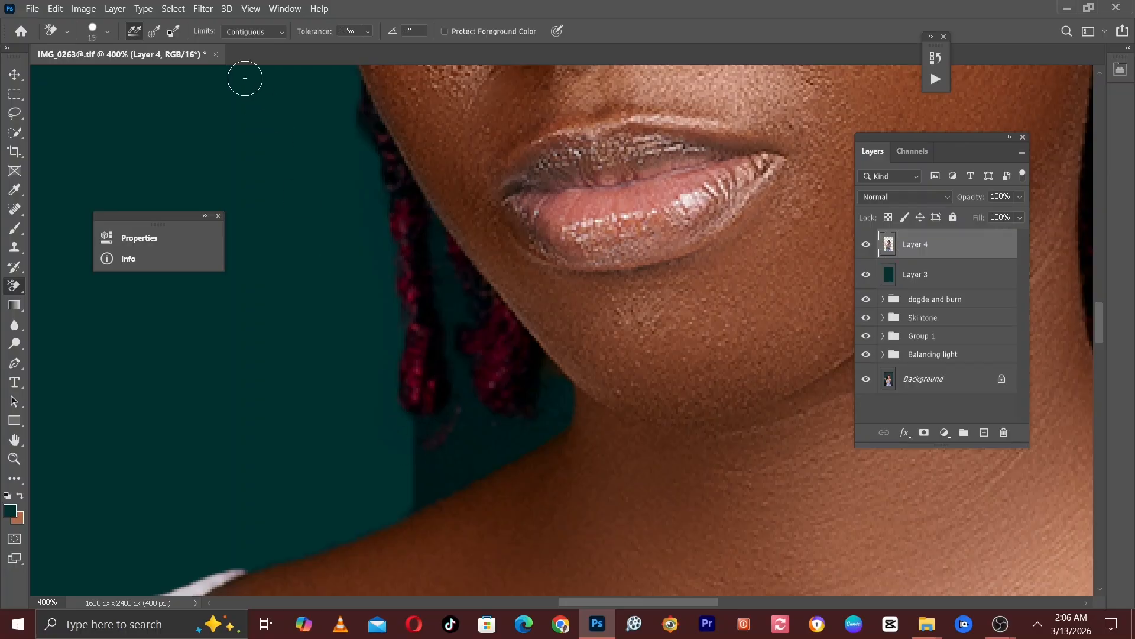
# - Enlarge the Background Eraser to 20 px and try erasing around the braid tips with sampling set to Once
pyautogui.press(']')
pyautogui.click(154, 32)
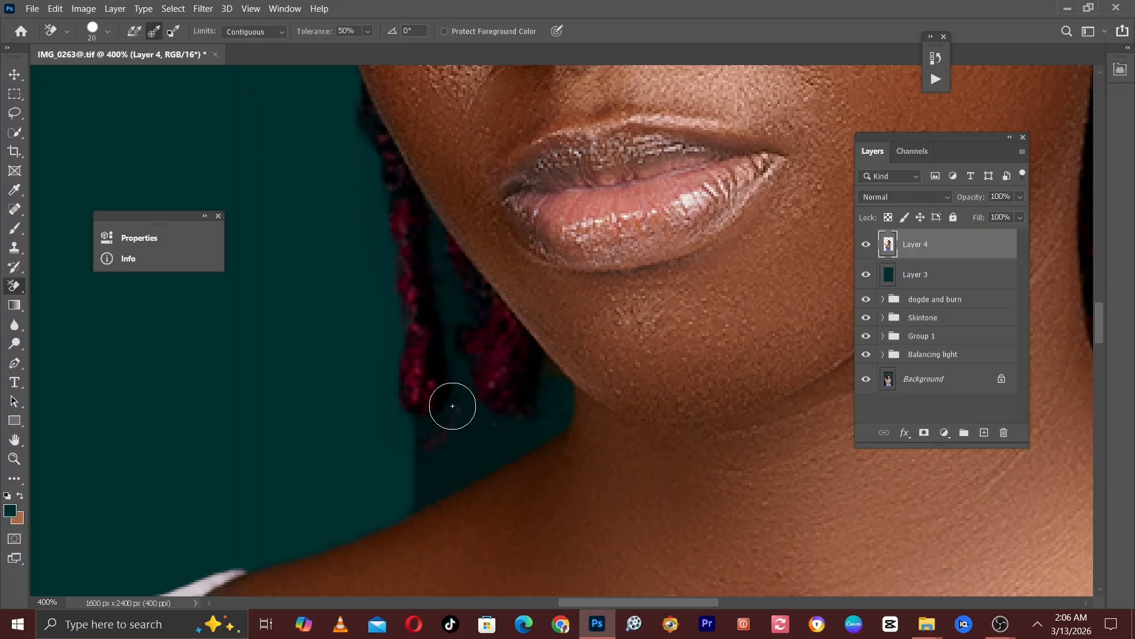
pyautogui.moveTo(452, 405)
pyautogui.mouseDown()
pyautogui.moveTo(473, 415)
pyautogui.moveTo(448, 443)
pyautogui.moveTo(420, 431)
pyautogui.moveTo(468, 361)
pyautogui.moveTo(467, 391)
pyautogui.moveTo(439, 388)
pyautogui.mouseUp()
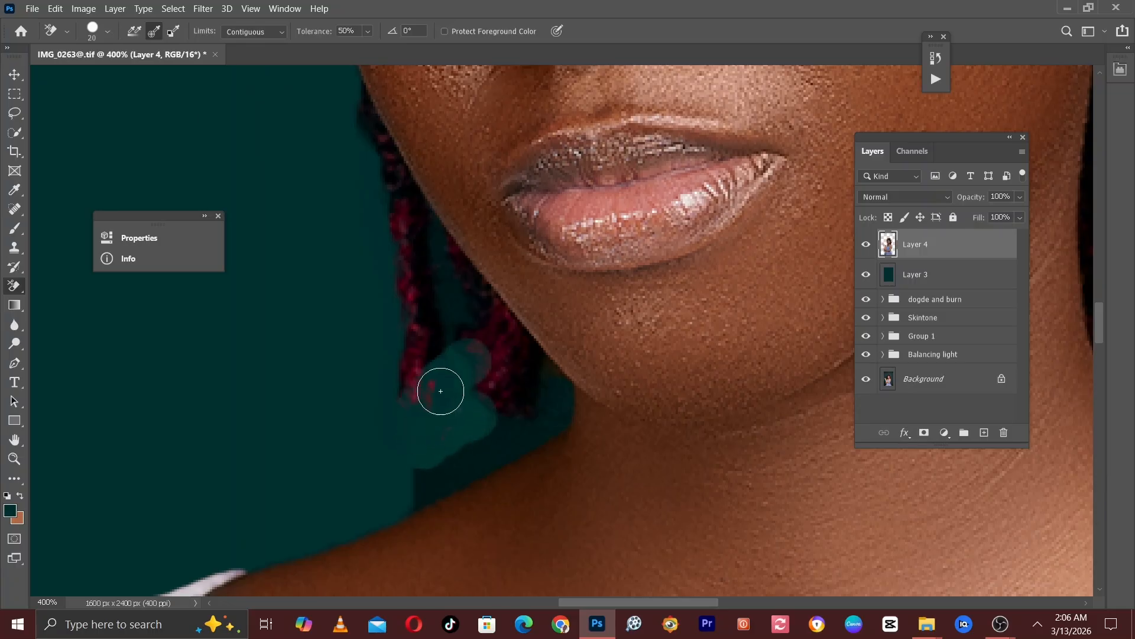
pyautogui.hotkey('ctrl', 'z')
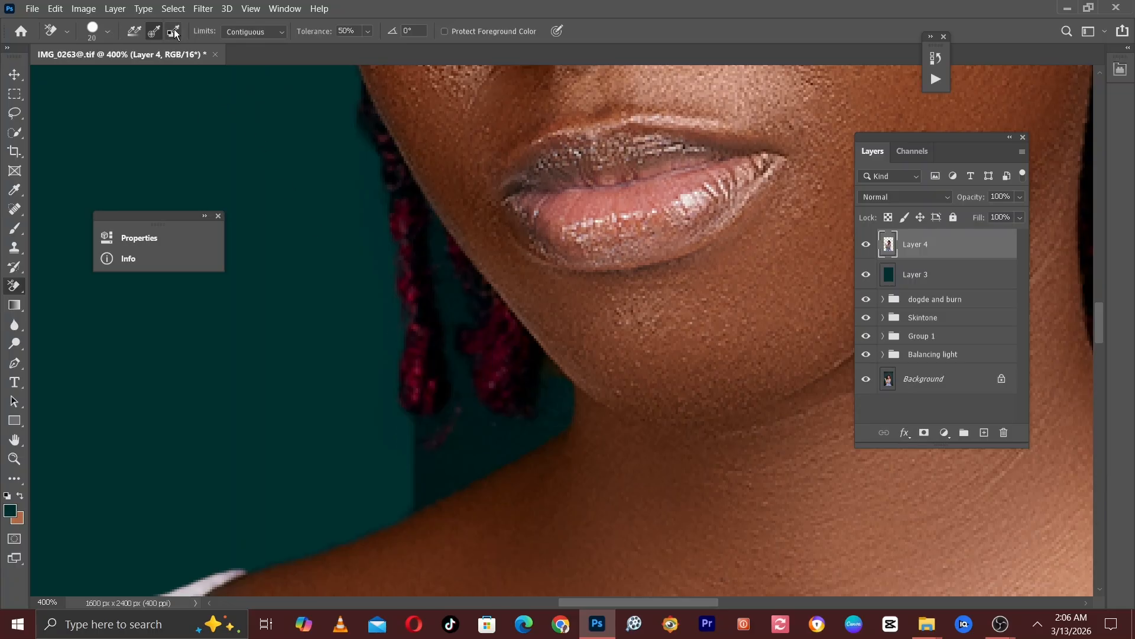
# - Try erasing the old backdrop below the braid tips with the Background Eraser's limits set to Discontiguous
pyautogui.click(265, 33)
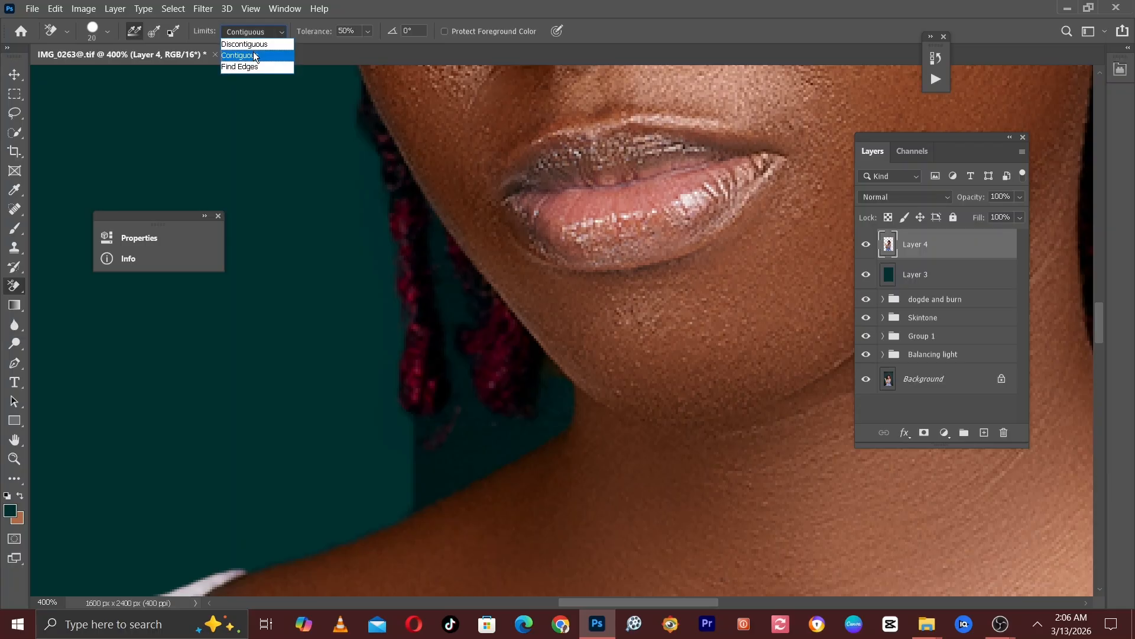
pyautogui.click(252, 47)
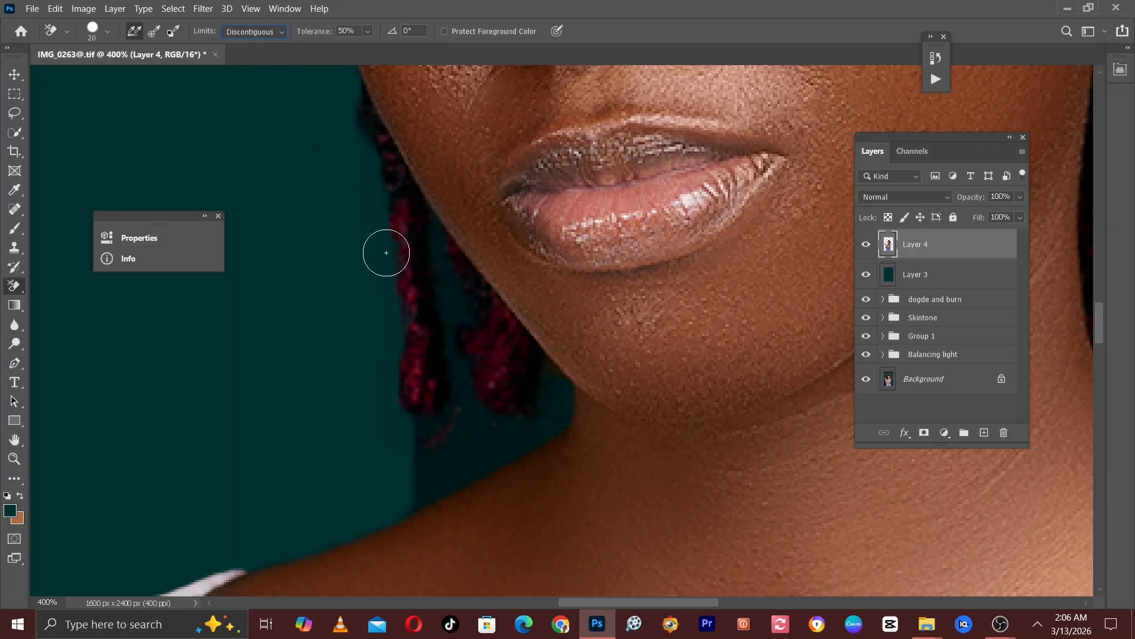
pyautogui.moveTo(406, 464); pyautogui.dragTo(460, 418)
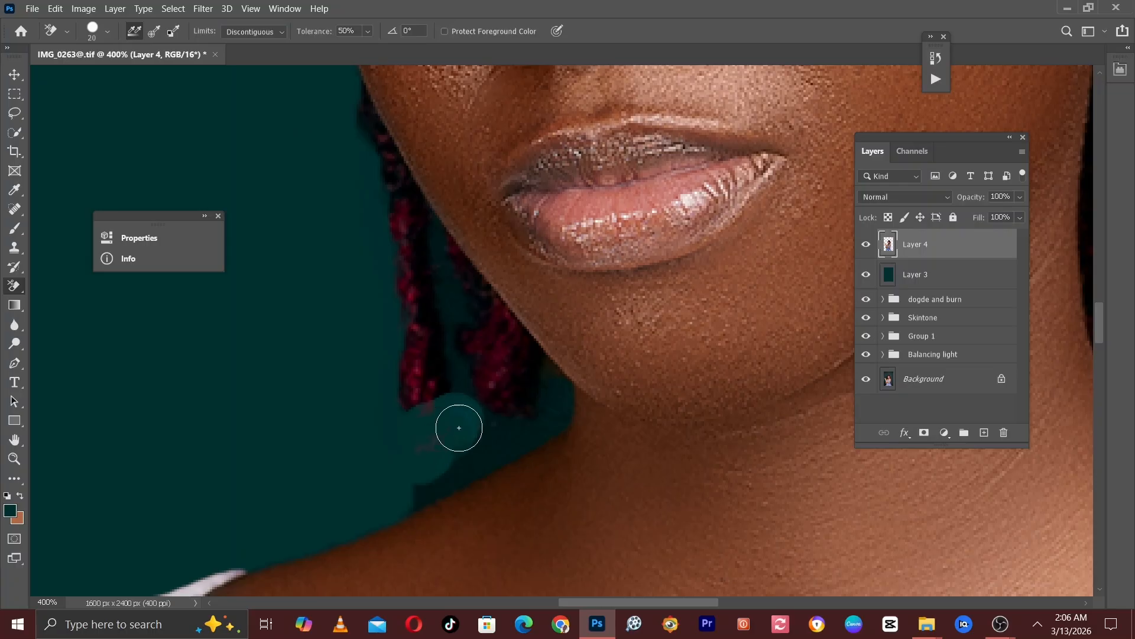
pyautogui.hotkey('ctrl', 'z')
# - Try erasing the old backdrop along the outer braid with the Background Eraser's limits set to Contiguous
pyautogui.click(249, 36)
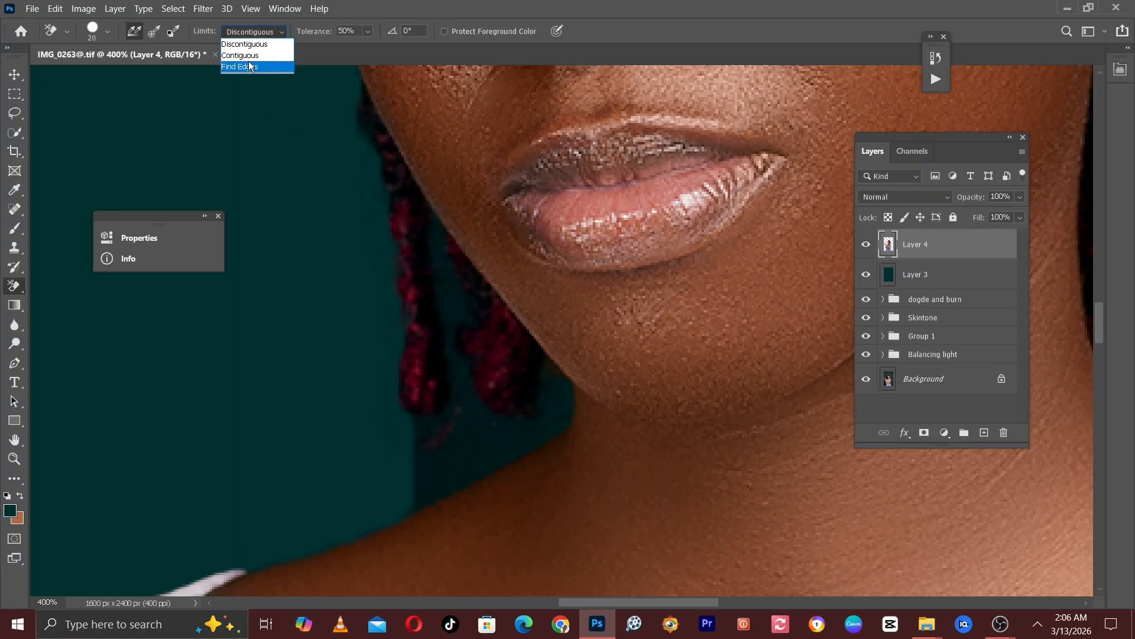
pyautogui.click(247, 55)
pyautogui.moveTo(394, 433)
pyautogui.mouseDown()
pyautogui.moveTo(458, 418)
pyautogui.moveTo(435, 430)
pyautogui.moveTo(420, 471)
pyautogui.moveTo(445, 434)
pyautogui.moveTo(456, 377)
pyautogui.moveTo(420, 229)
pyautogui.mouseUp()
pyautogui.hotkey('ctrl', 'z')
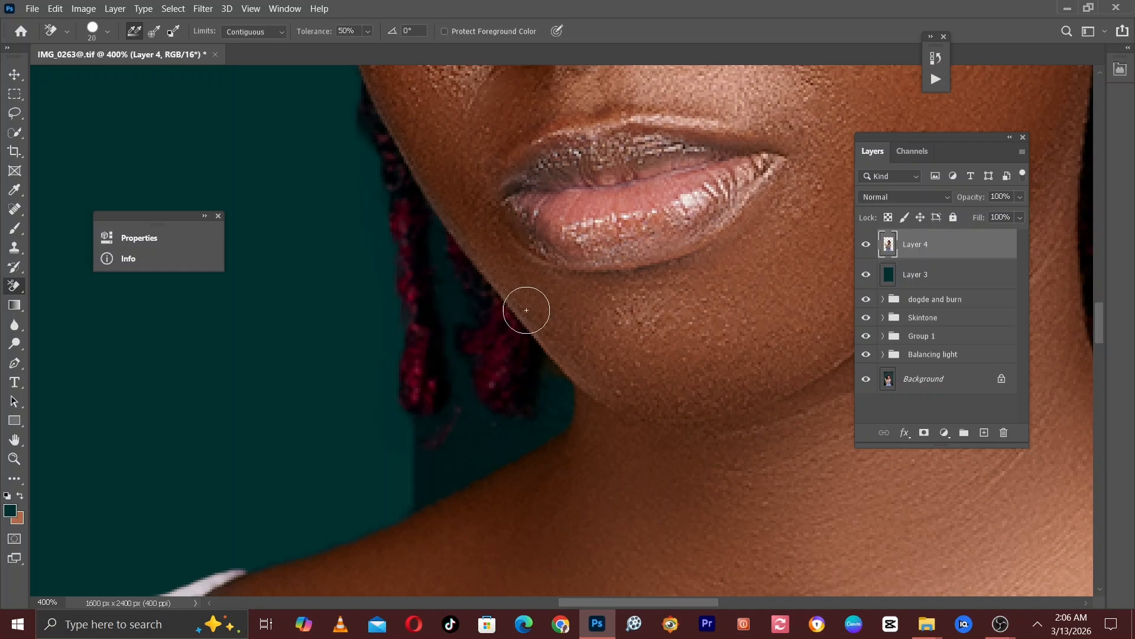
# - Start a Pen tool path at the outer braid's tip and trace its inner edge up towards the jaw
pyautogui.hotkey('ctrl', '+')
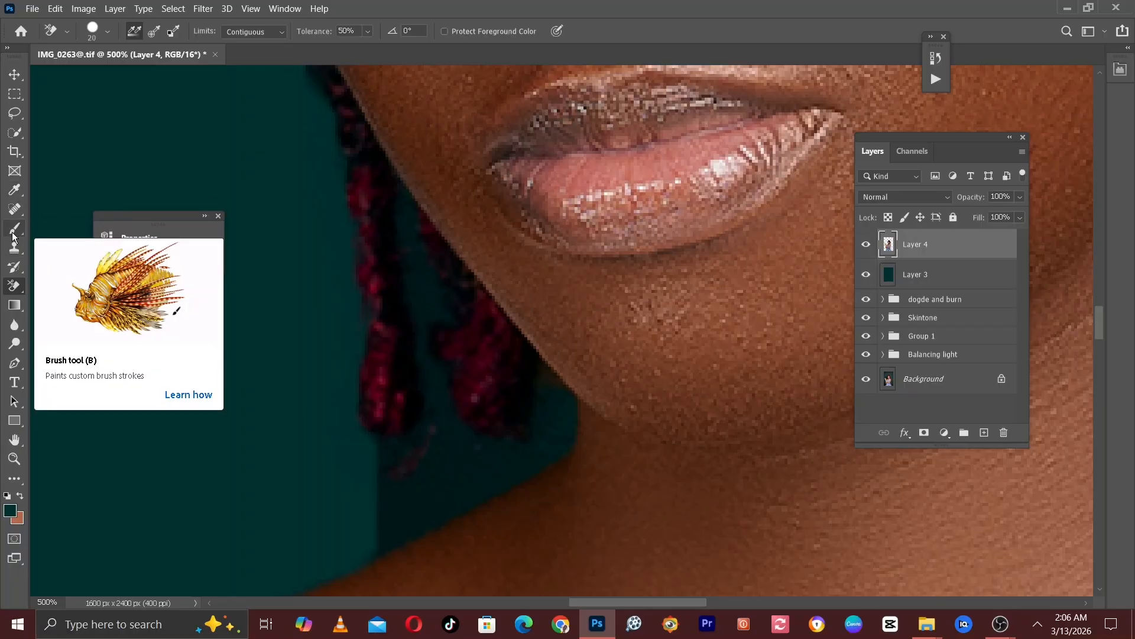
pyautogui.press('p')
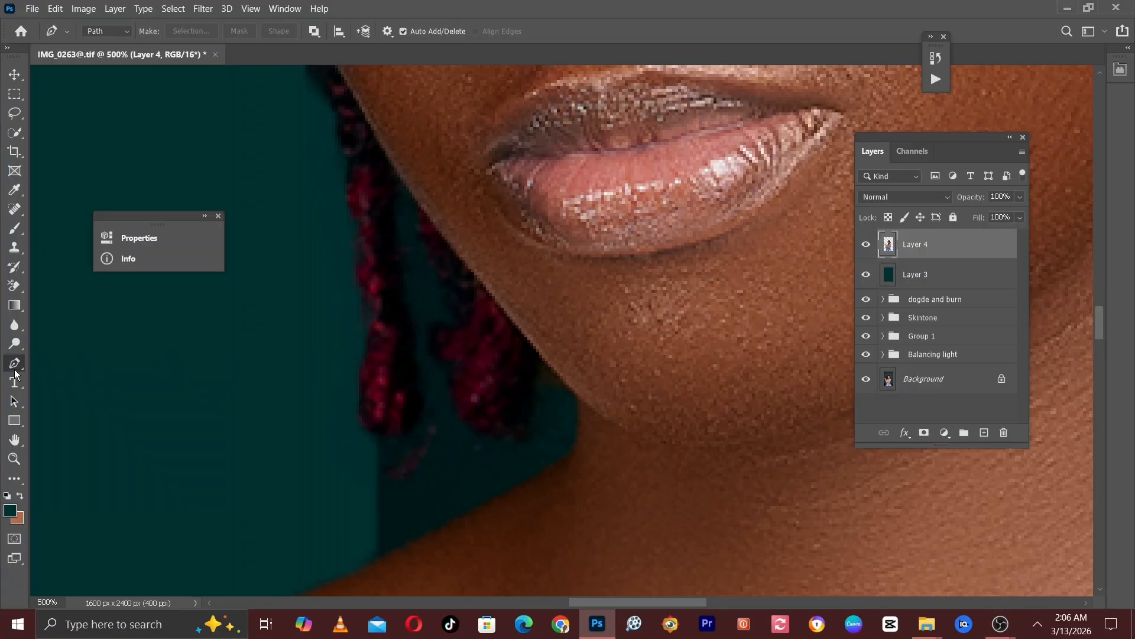
pyautogui.click(371, 434)
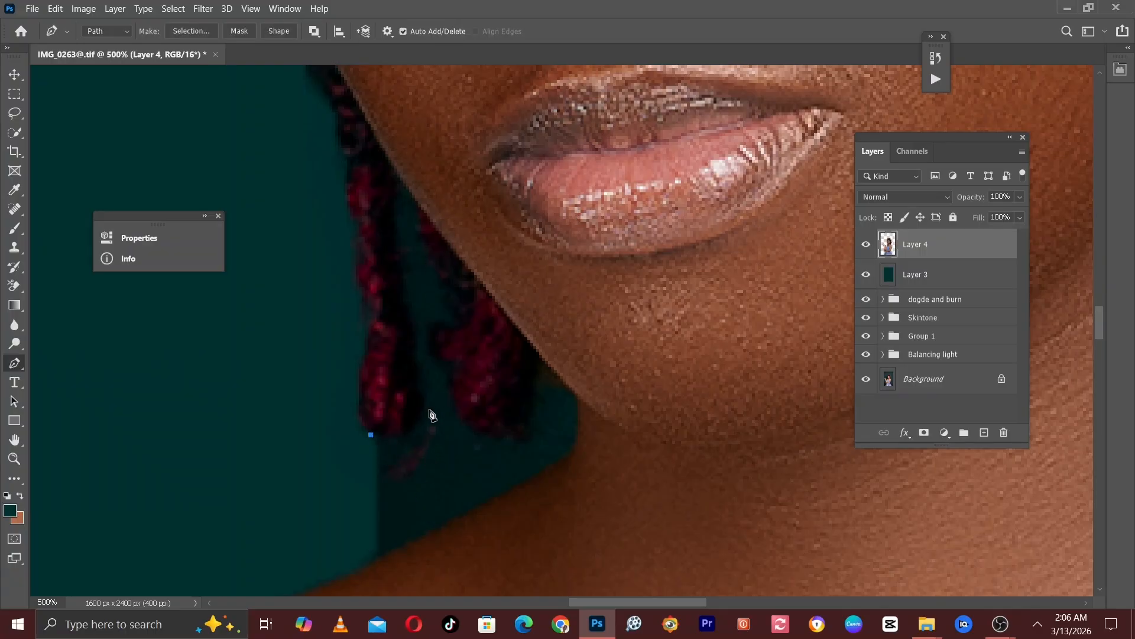
pyautogui.moveTo(428, 396); pyautogui.dragTo(434, 348)
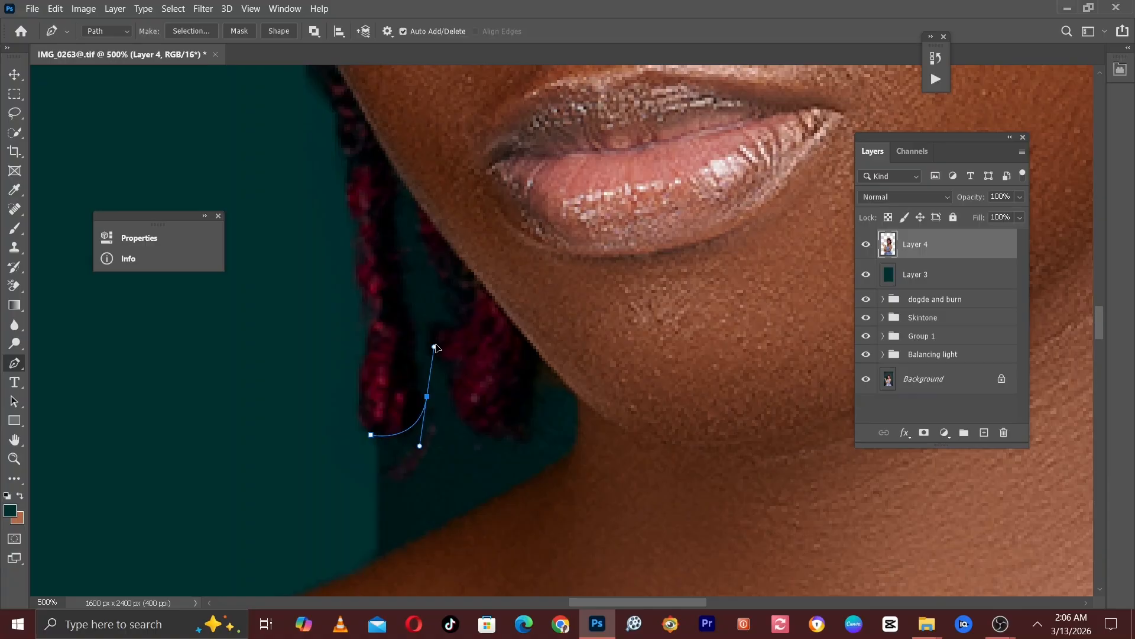
pyautogui.keyDown('alt'); pyautogui.click(427, 398); pyautogui.keyUp('alt')
pyautogui.moveTo(401, 196); pyautogui.dragTo(410, 180)
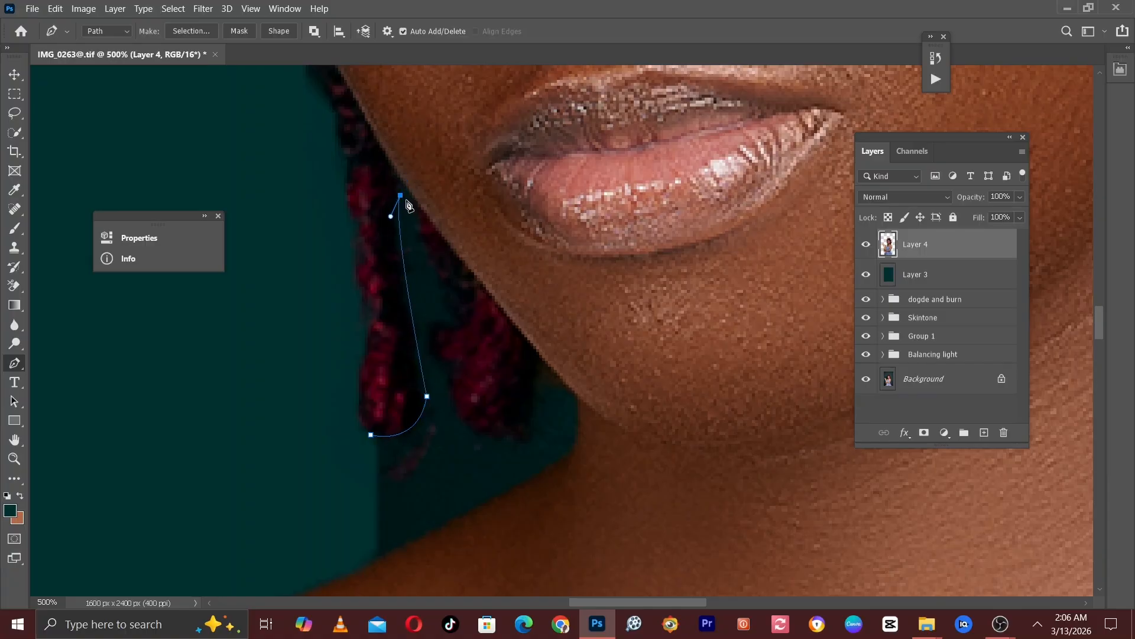
# - Continue the path down the inner braid, around its tip and up to the jawline
pyautogui.click(424, 216)
pyautogui.click(433, 266)
pyautogui.click(451, 313)
pyautogui.moveTo(435, 328); pyautogui.dragTo(436, 359)
pyautogui.click(451, 399)
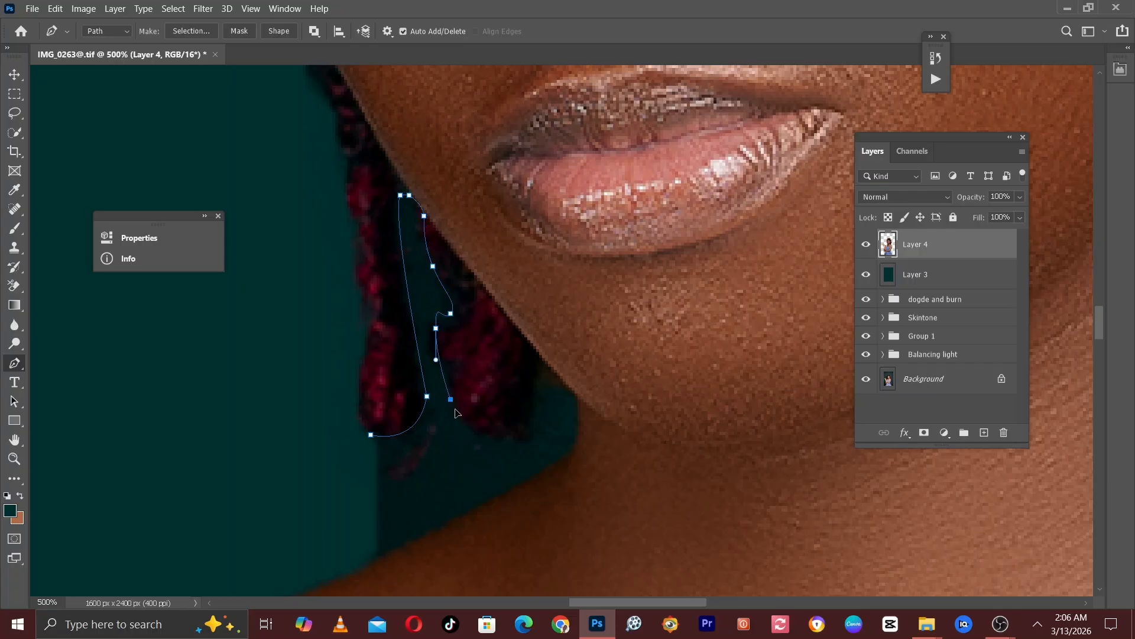
pyautogui.moveTo(504, 441); pyautogui.dragTo(531, 433)
pyautogui.moveTo(536, 363); pyautogui.dragTo(611, 438)
pyautogui.hotkey('ctrl', 'z')
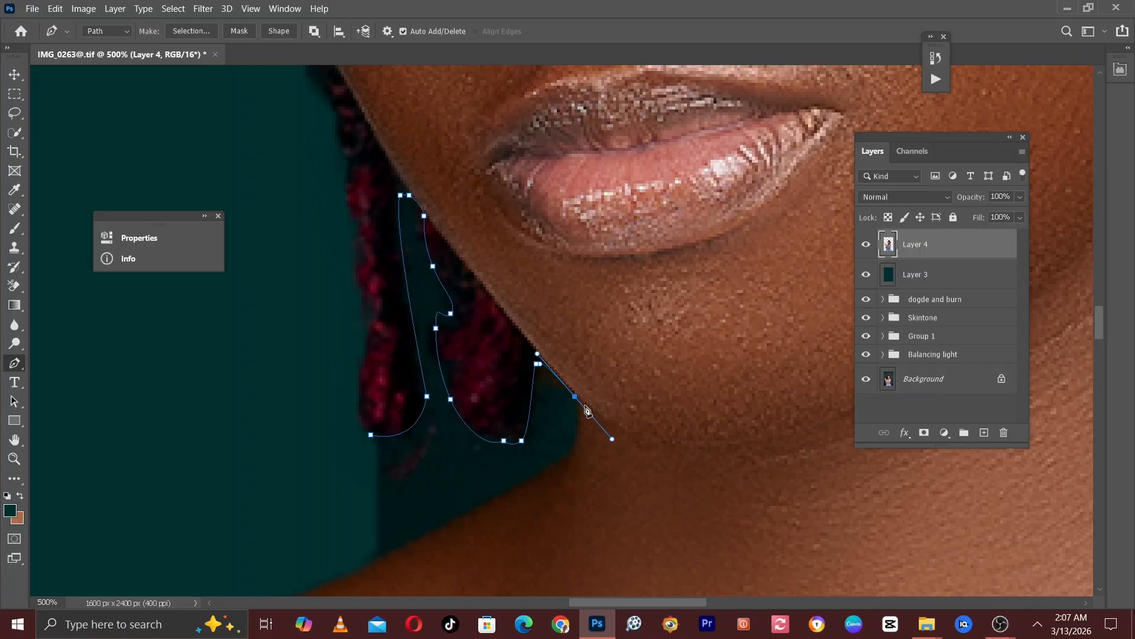
# - Trace the path along the neck and shoulder edge and close it at the outer braid's tip
pyautogui.moveTo(579, 383); pyautogui.dragTo(604, 262)
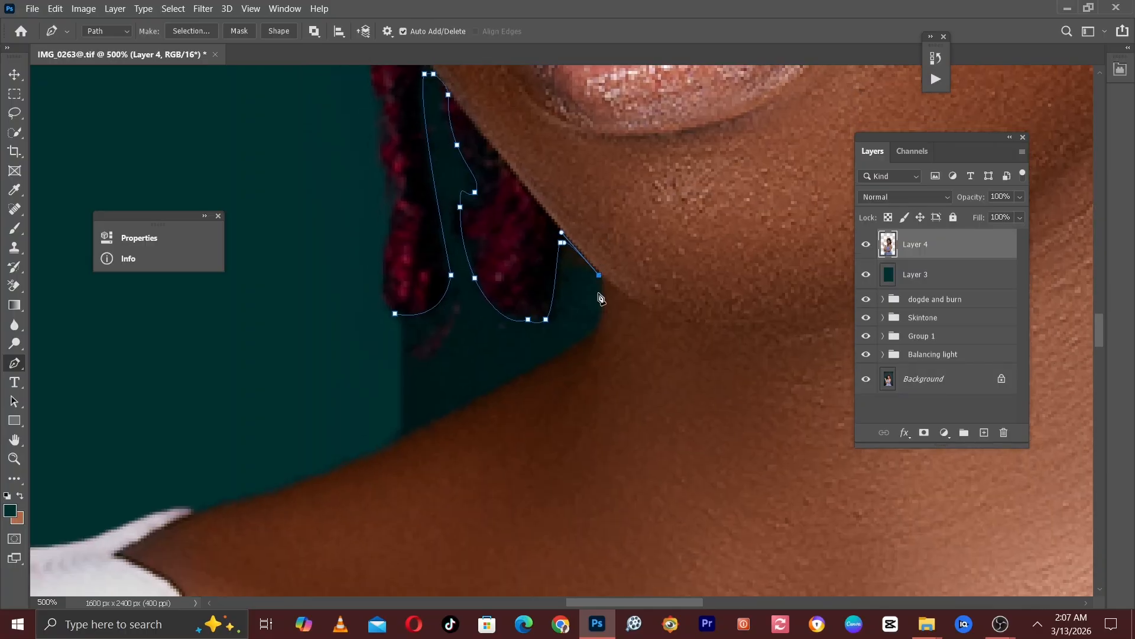
pyautogui.moveTo(597, 334); pyautogui.dragTo(583, 359)
pyautogui.keyDown('alt'); pyautogui.click(597, 335); pyautogui.keyUp('alt')
pyautogui.moveTo(371, 458); pyautogui.dragTo(360, 464)
pyautogui.moveTo(327, 354); pyautogui.dragTo(343, 337)
pyautogui.click(395, 314)
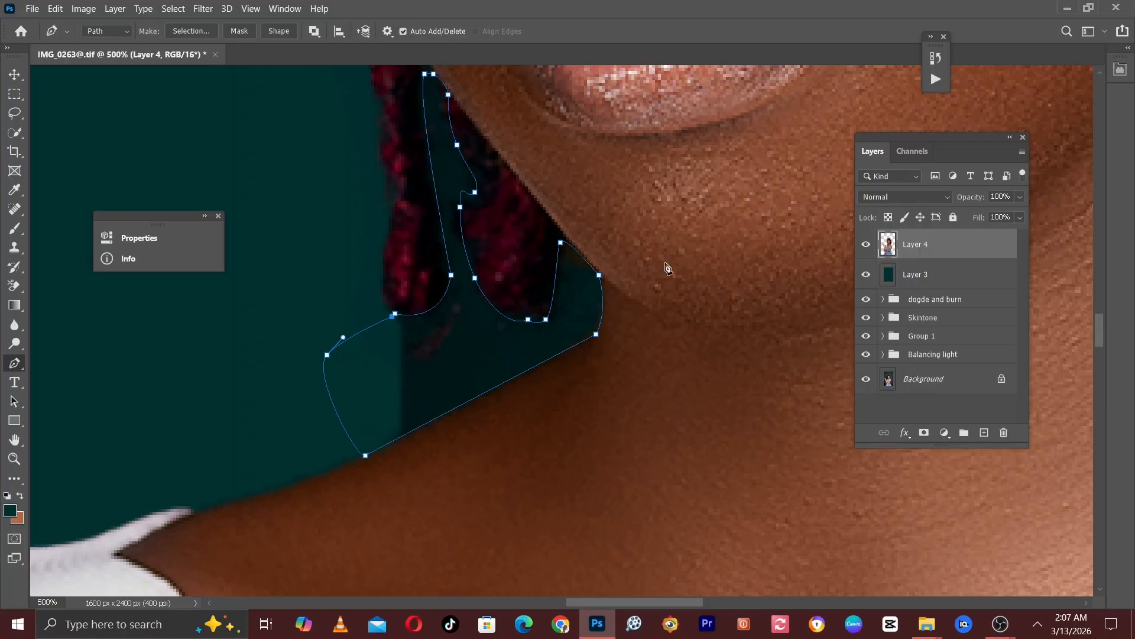
# - Convert the path to a selection with a 1-pixel feather and fill it with the dark green foreground colour
pyautogui.rightClick(453, 127)
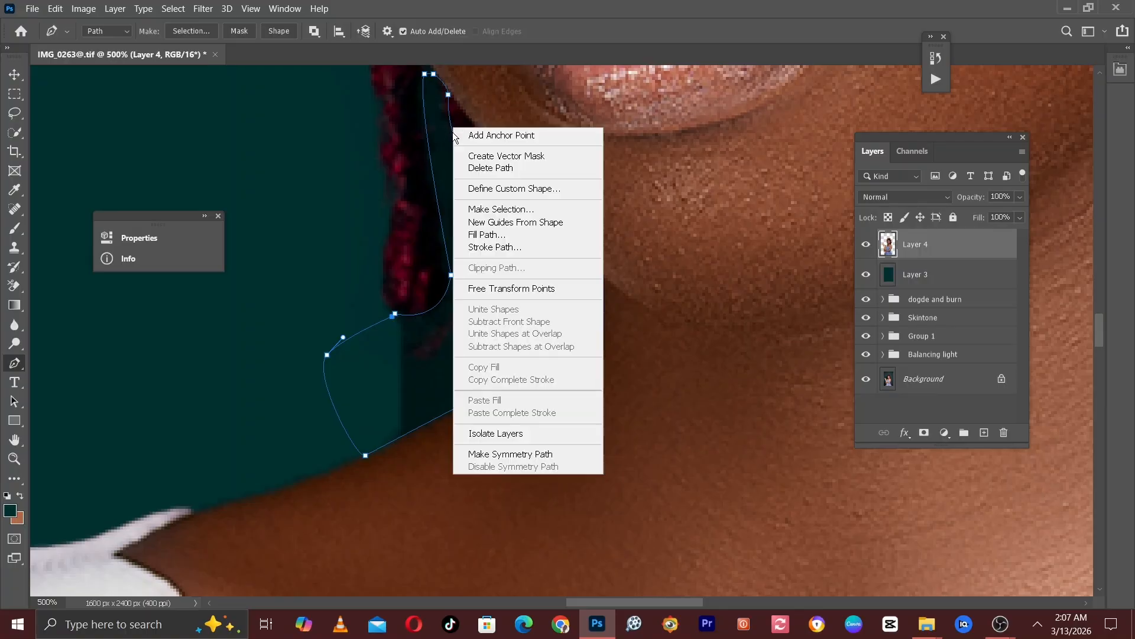
pyautogui.click(482, 208)
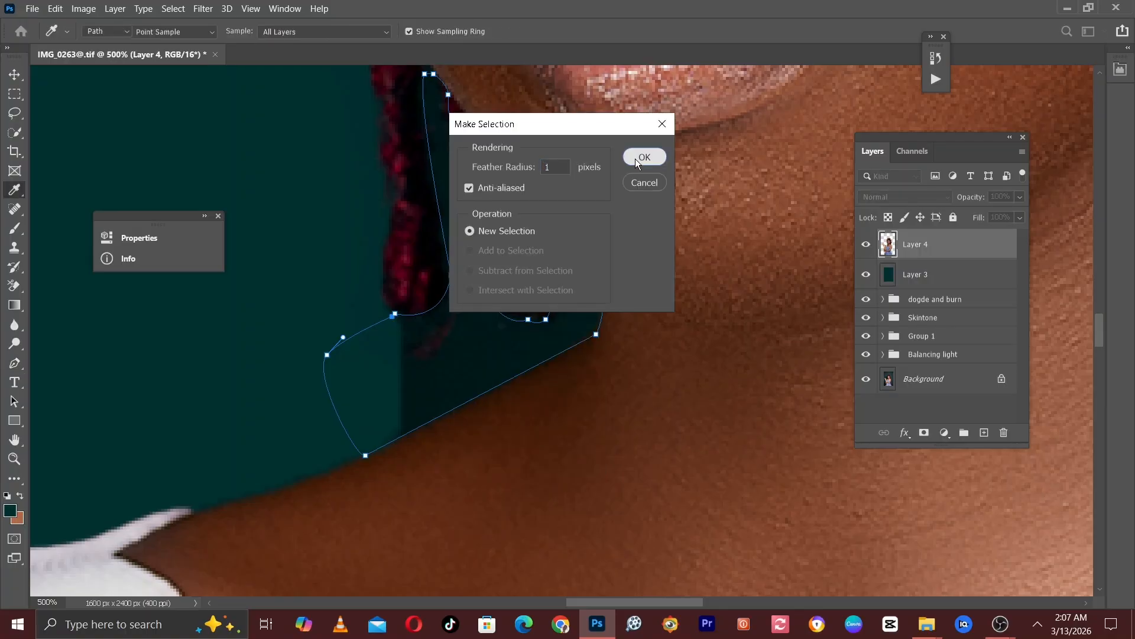
pyautogui.click(635, 158)
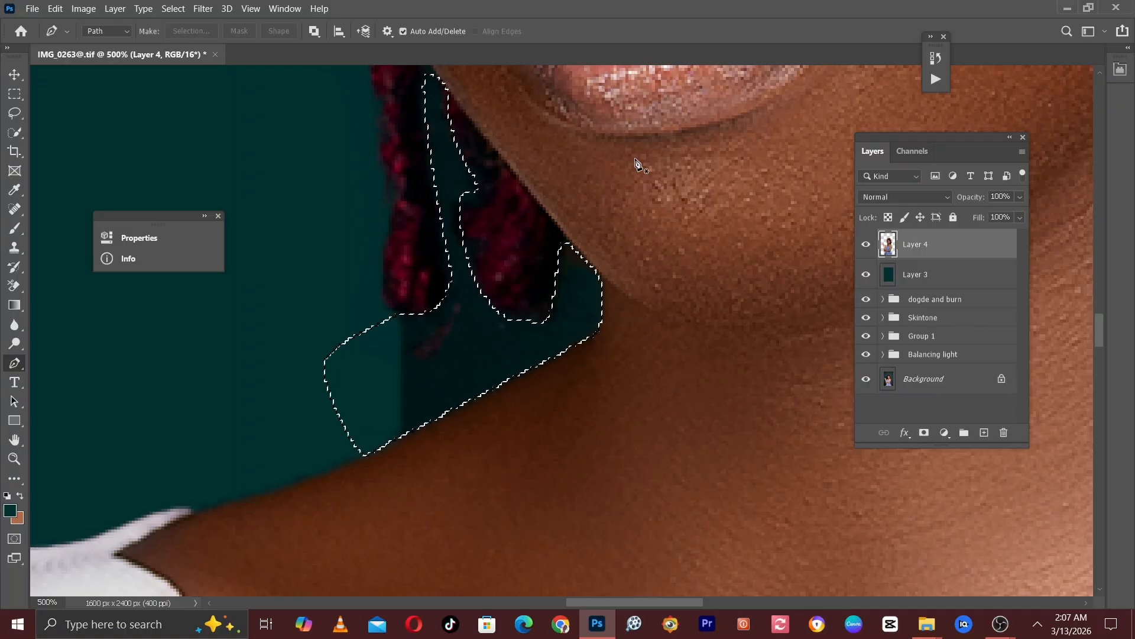
pyautogui.hotkey('alt', 'BackSpace')
pyautogui.hotkey('ctrl', 'd')
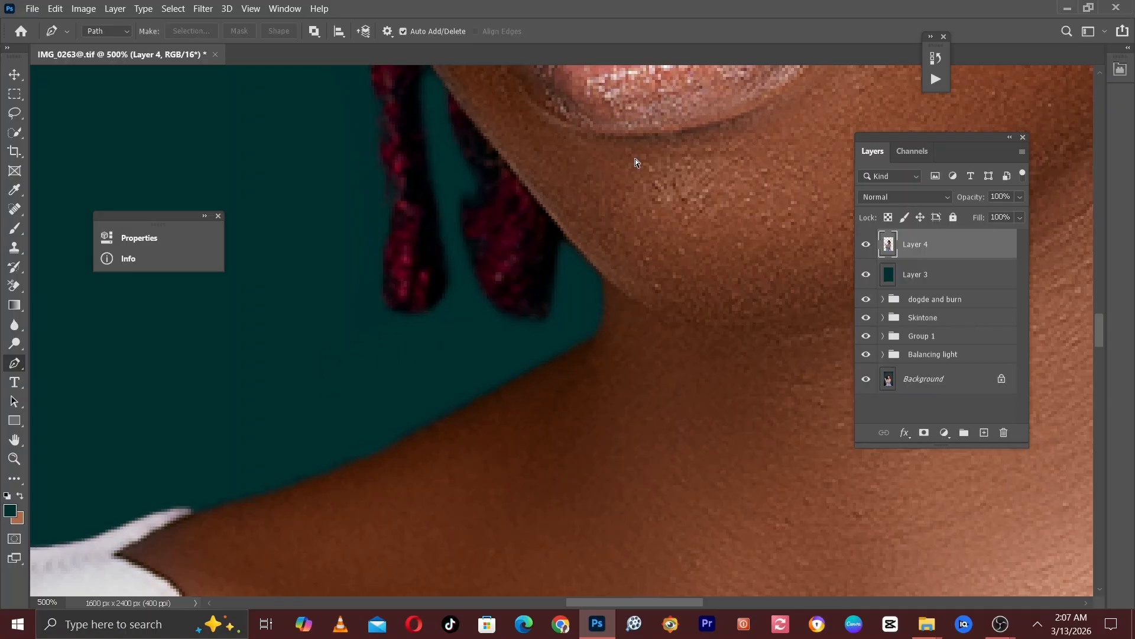
# - Compare the whole portrait with the dark green Layer 3 hidden and shown
pyautogui.hotkey('ctrl', '-')
pyautogui.hotkey('ctrl', '-')
pyautogui.hotkey('ctrl', '-')
pyautogui.hotkey('ctrl', '-')
pyautogui.hotkey('ctrl', '-')
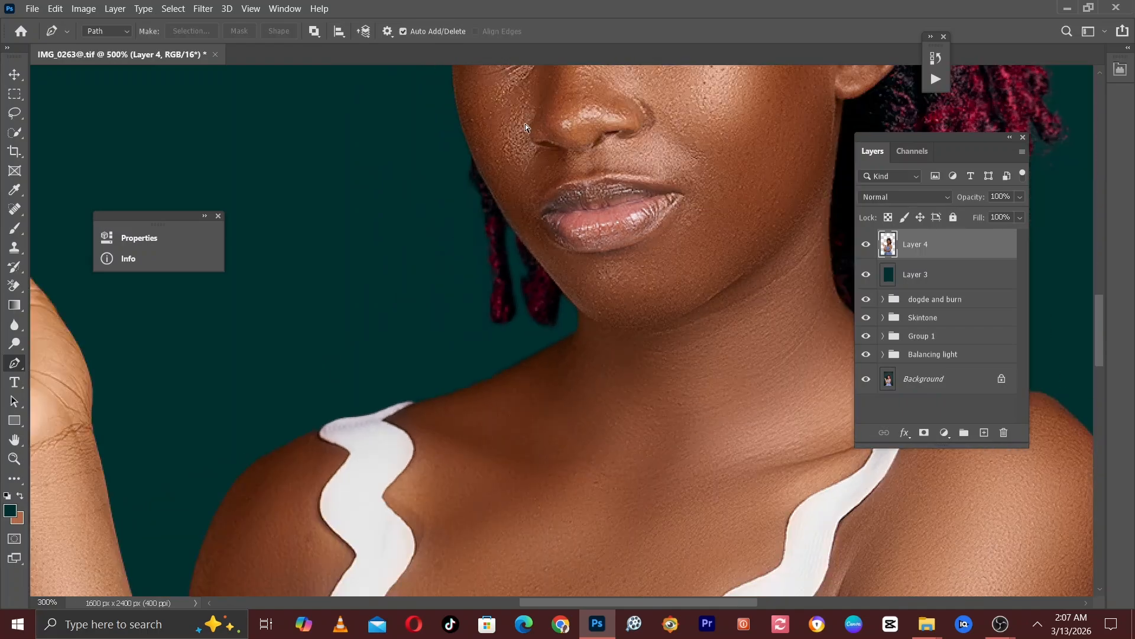
pyautogui.hotkey('ctrl', '-')
pyautogui.hotkey('ctrl', '-')
pyautogui.hotkey('ctrl', '-')
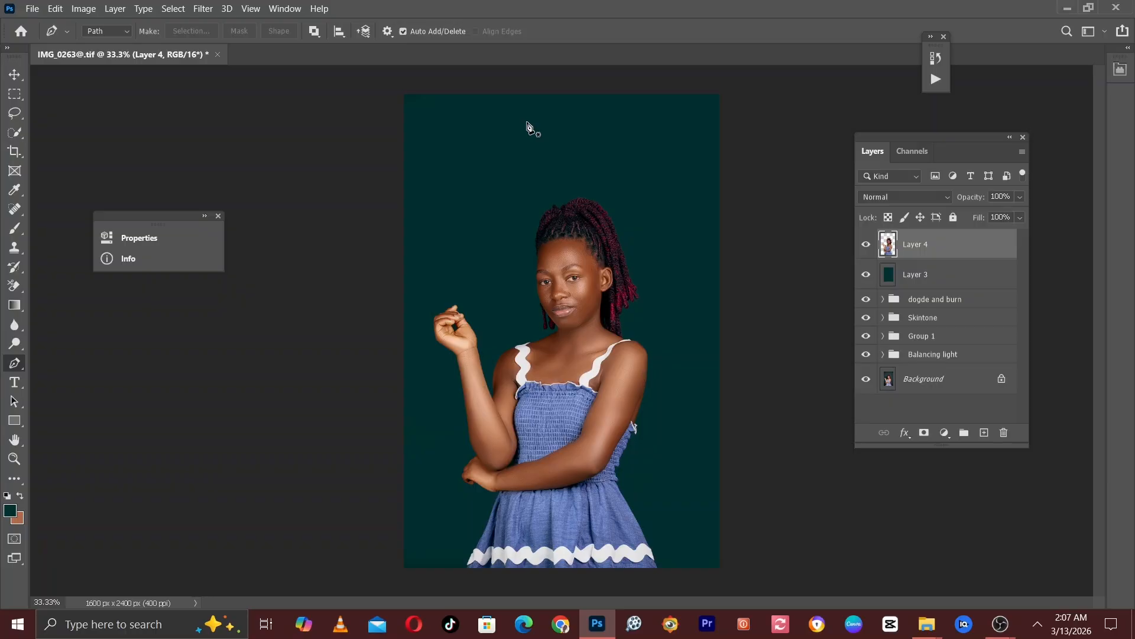
pyautogui.click(865, 275)
pyautogui.click(865, 275)
pyautogui.click(866, 276)
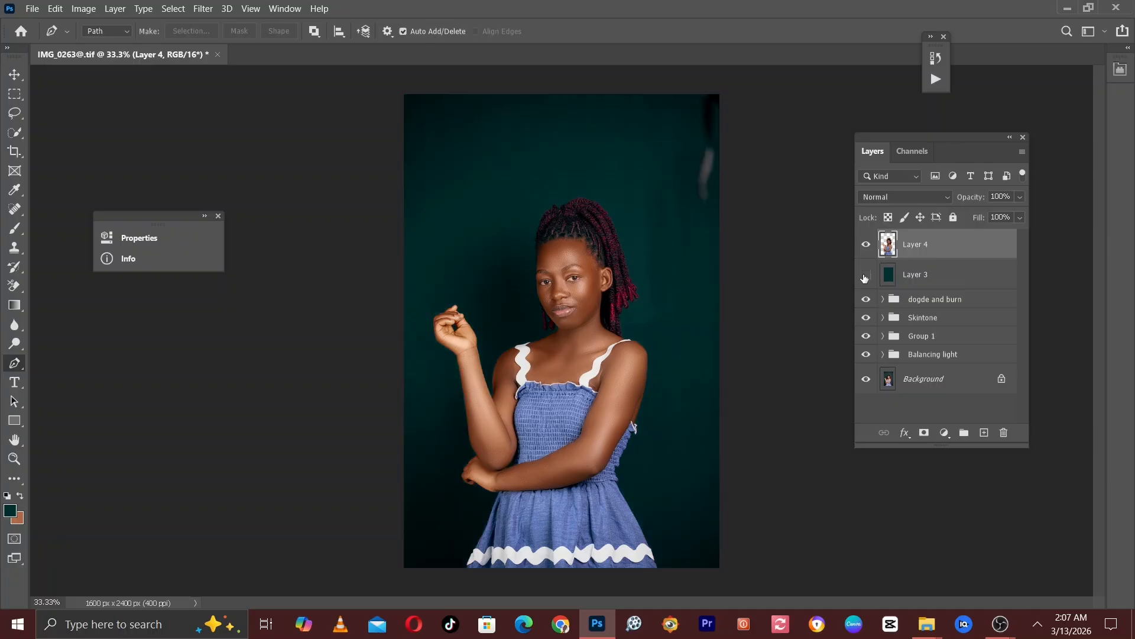
pyautogui.click(866, 277)
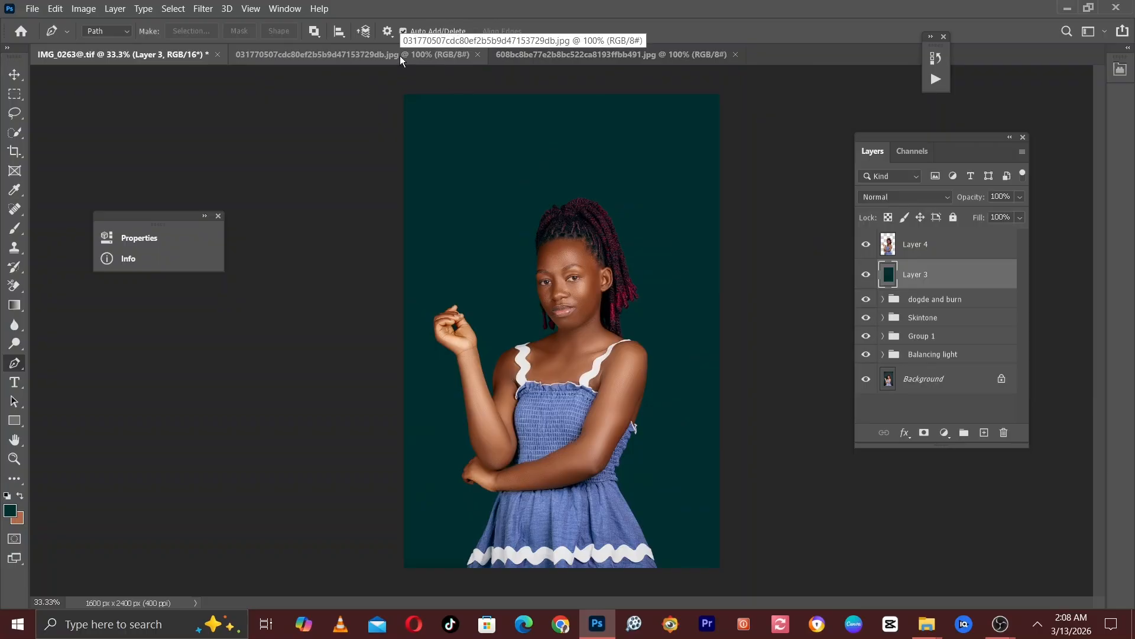
# - Copy the blue radial glow image into the portrait document and place it in the canvas's upper-left corner beneath the subject
pyautogui.click(399, 56)
pyautogui.moveTo(542, 284); pyautogui.dragTo(93, 51)
pyautogui.press('Return')
pyautogui.press('v')
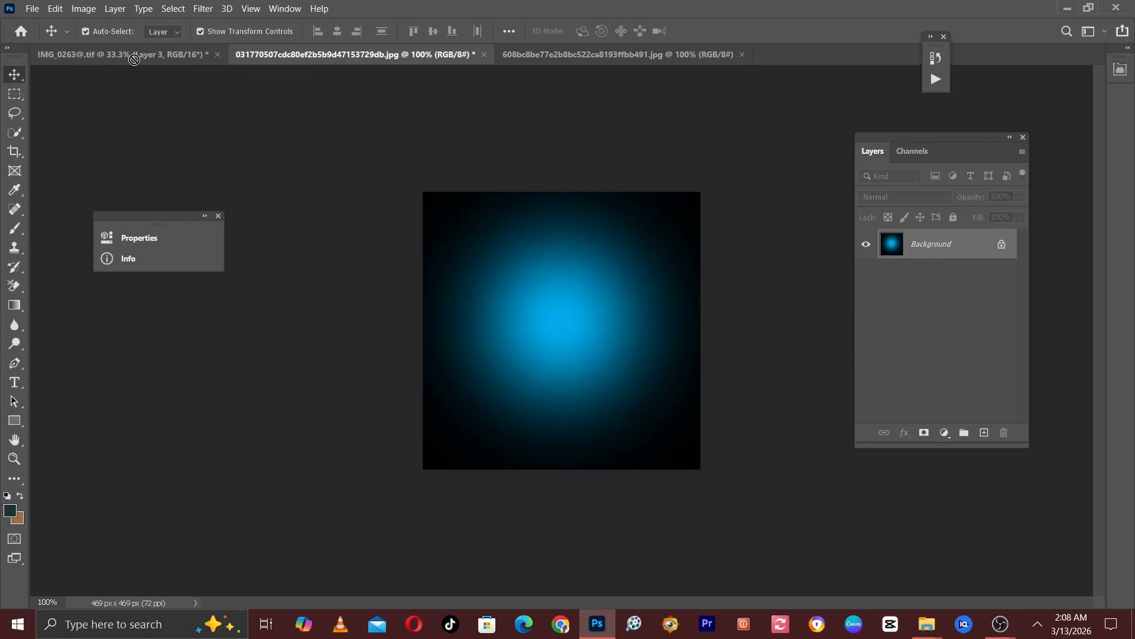
pyautogui.moveTo(134, 58); pyautogui.dragTo(134, 56)
pyautogui.moveTo(436, 214); pyautogui.dragTo(450, 123)
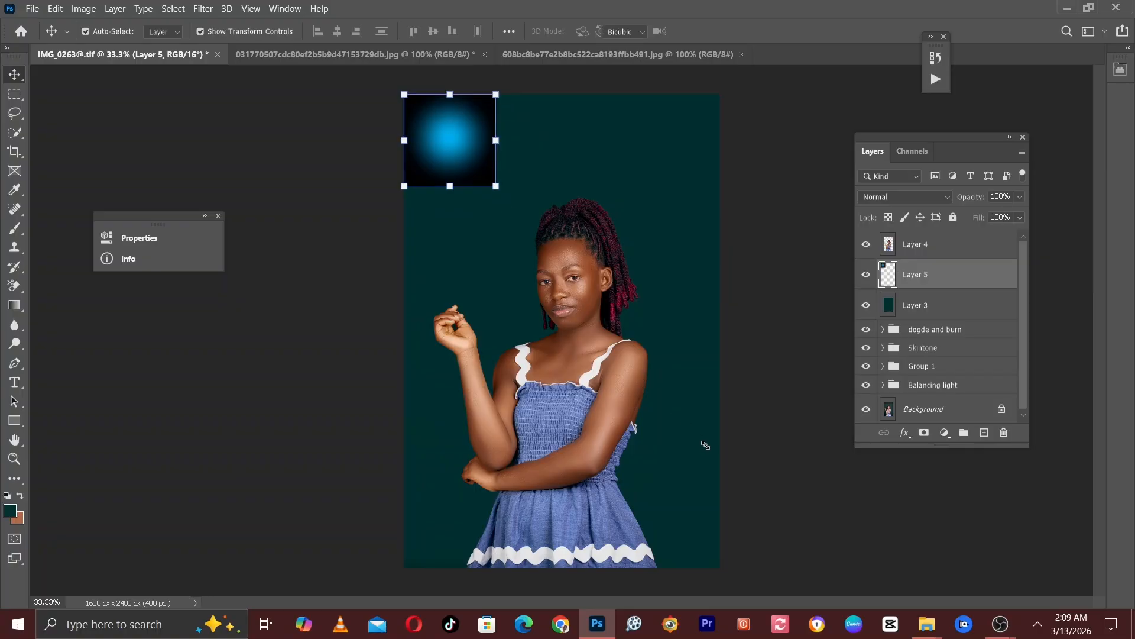
# - Enlarge the blue glow layer proportionally until it extends past both sides of the canvas
pyautogui.moveTo(702, 443); pyautogui.dragTo(721, 498)
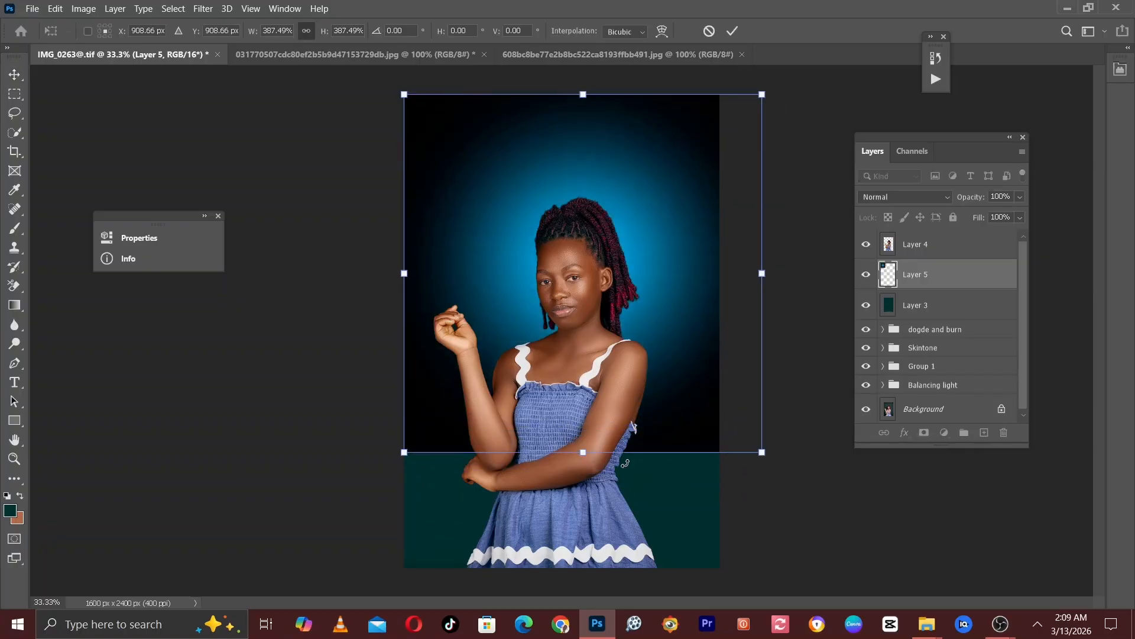
pyautogui.moveTo(406, 453); pyautogui.dragTo(343, 514)
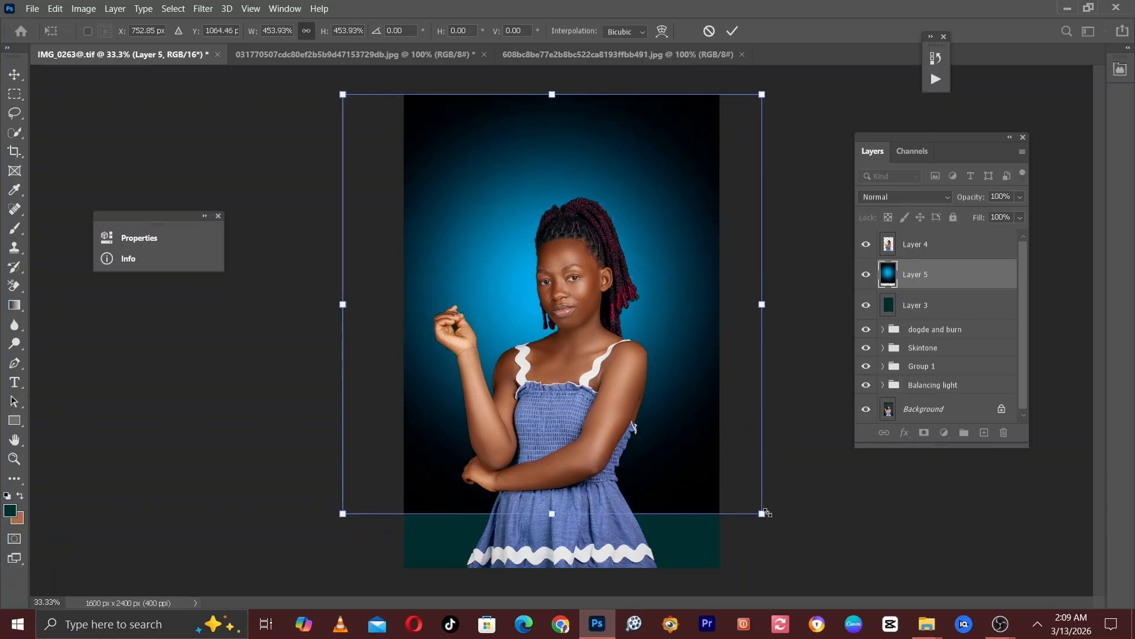
pyautogui.moveTo(766, 513); pyautogui.dragTo(733, 485)
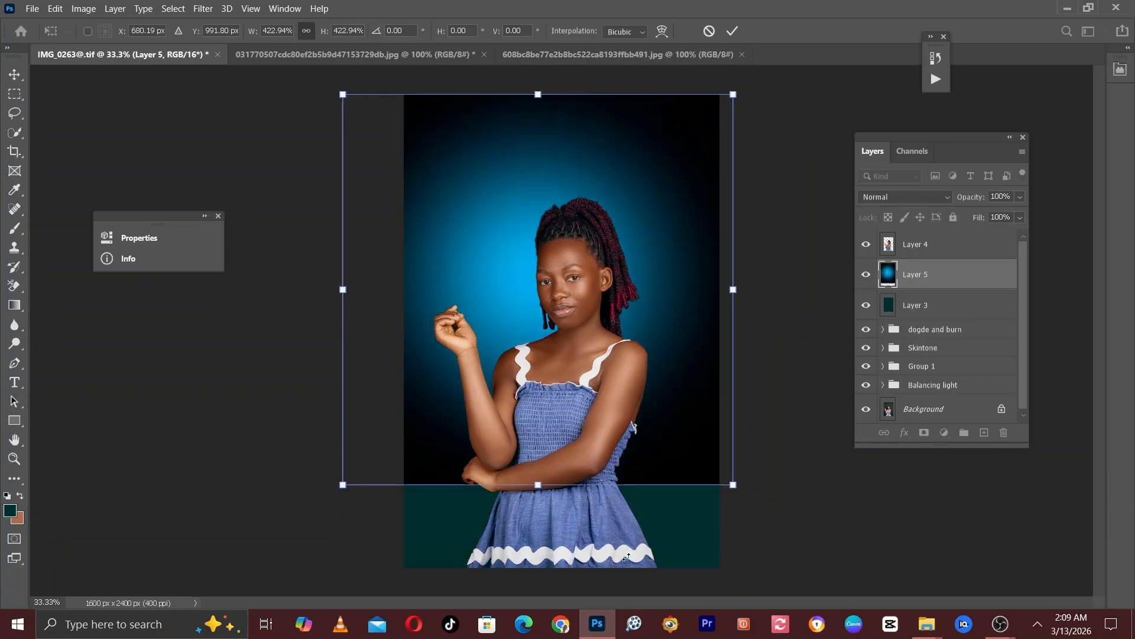
pyautogui.moveTo(347, 482); pyautogui.dragTo(328, 591)
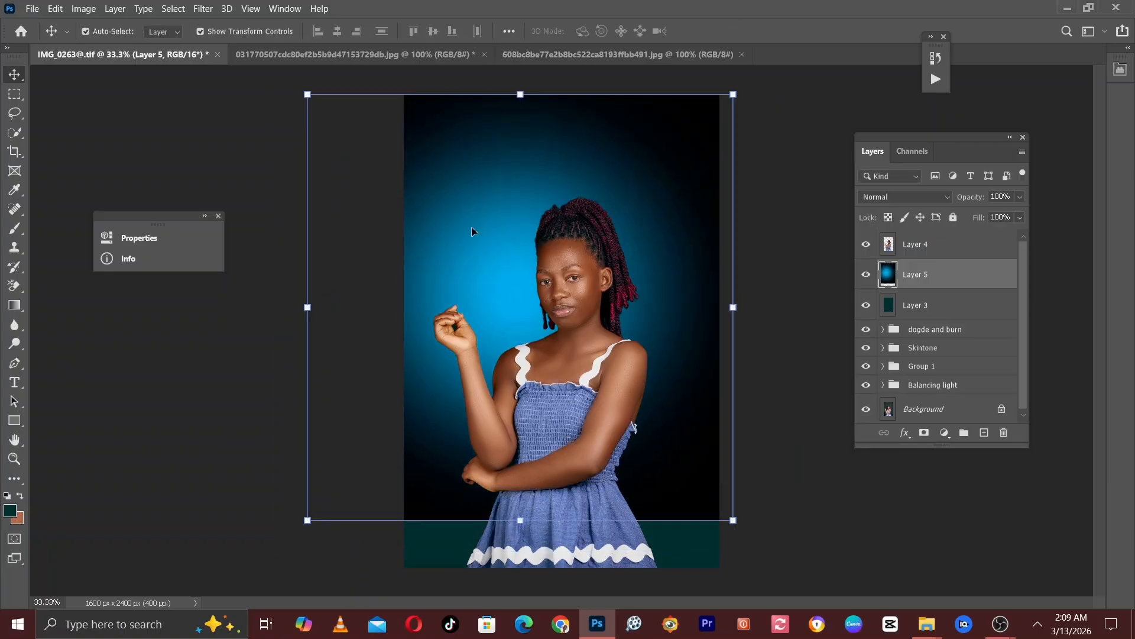
# - Move the blue glow down behind the subject and enlarge it to cover the entire canvas
pyautogui.moveTo(467, 228); pyautogui.dragTo(489, 276)
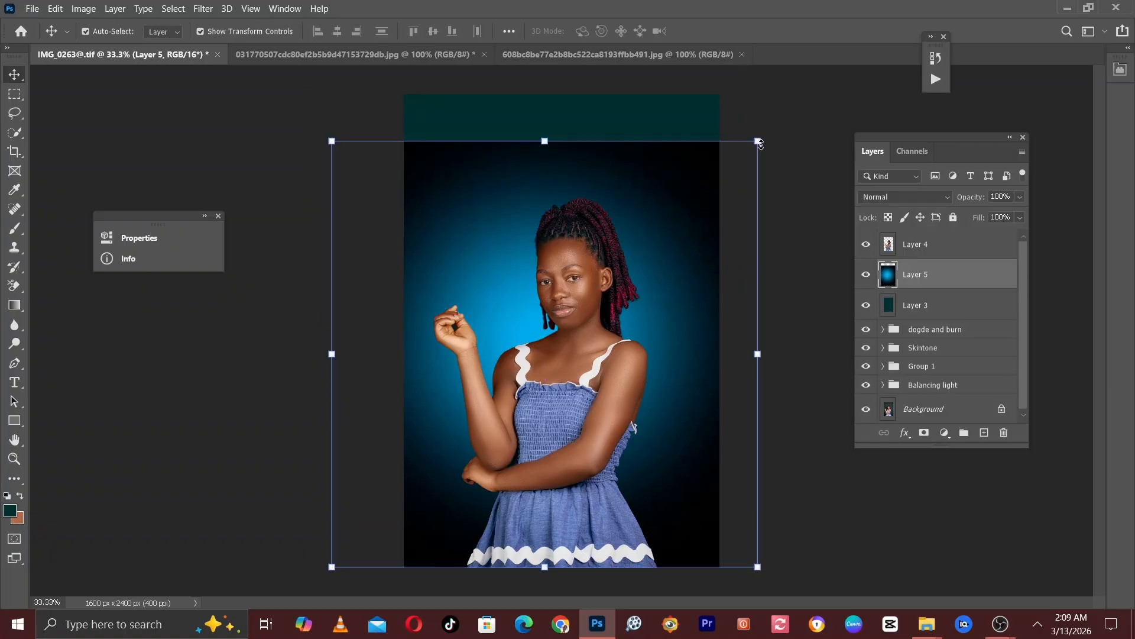
pyautogui.moveTo(807, 85); pyautogui.dragTo(815, 84)
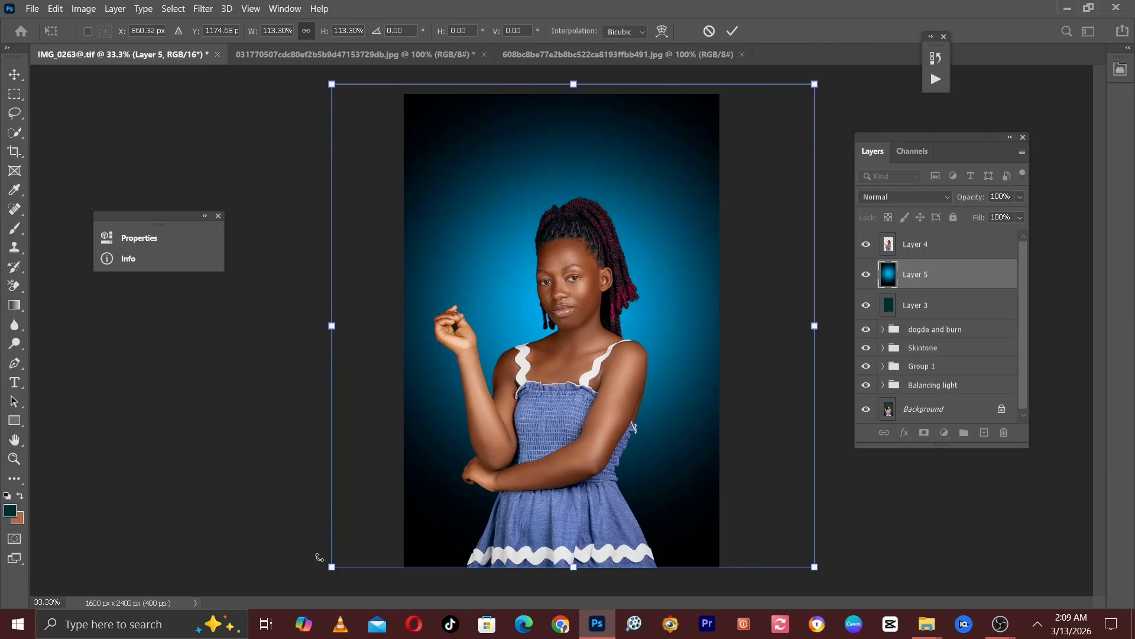
pyautogui.moveTo(332, 569); pyautogui.dragTo(327, 572)
pyautogui.press('Return')
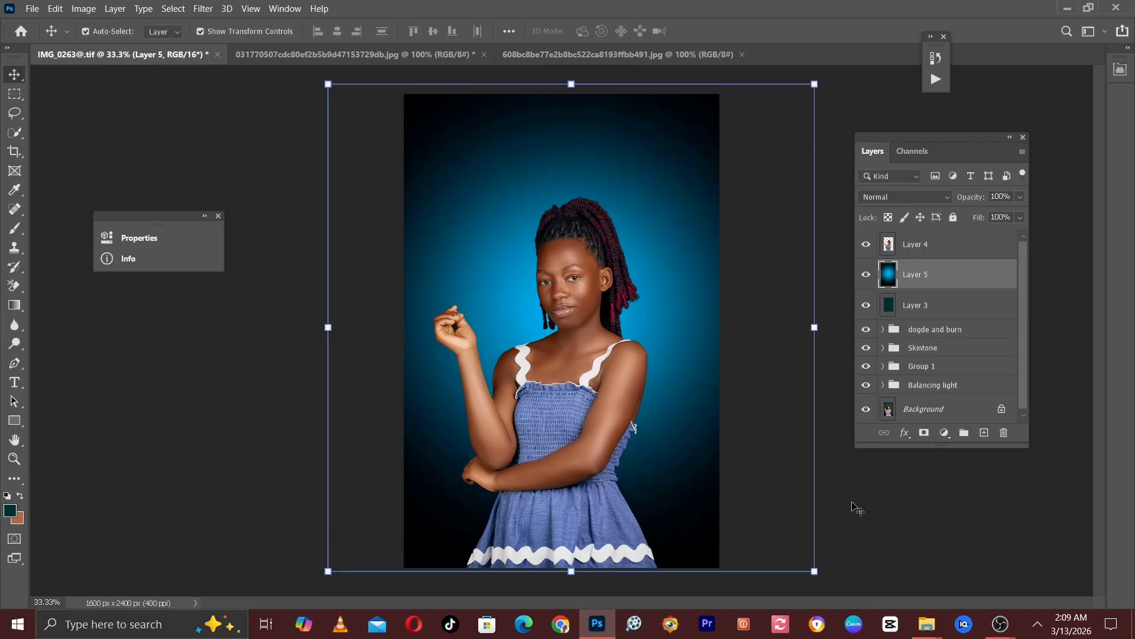
# - Compare the backdrop with the blue glow on Layer 5 hidden and shown
pyautogui.click(858, 461)
pyautogui.click(866, 276)
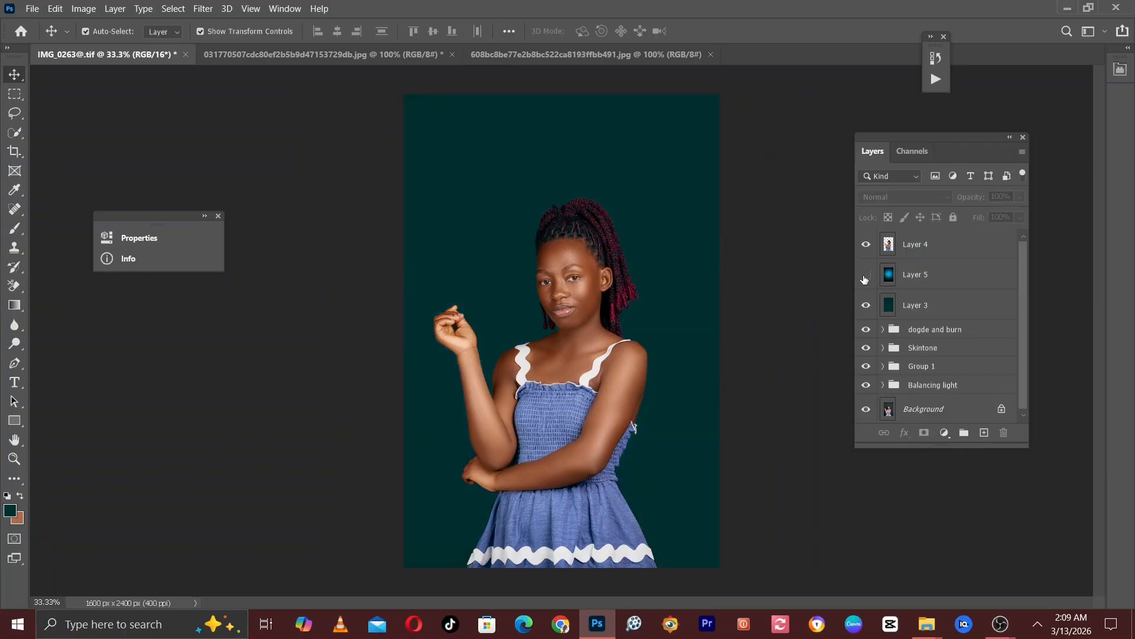
pyautogui.click(866, 277)
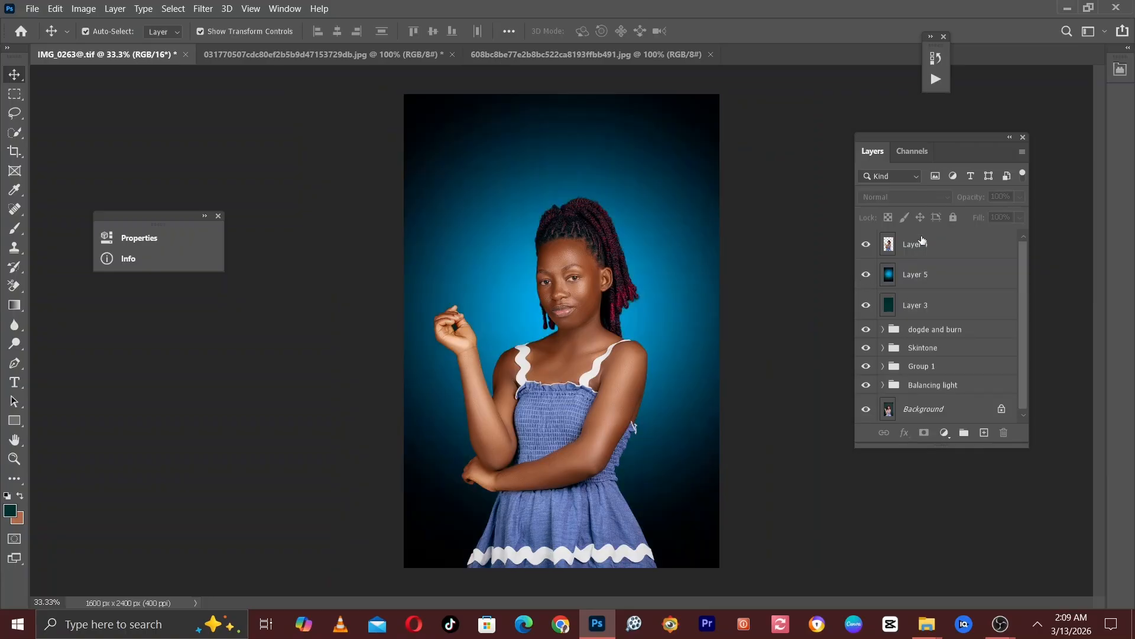
# - Set the blue glow on Layer 5 to the Overlay blending mode at 61% opacity
pyautogui.click(925, 279)
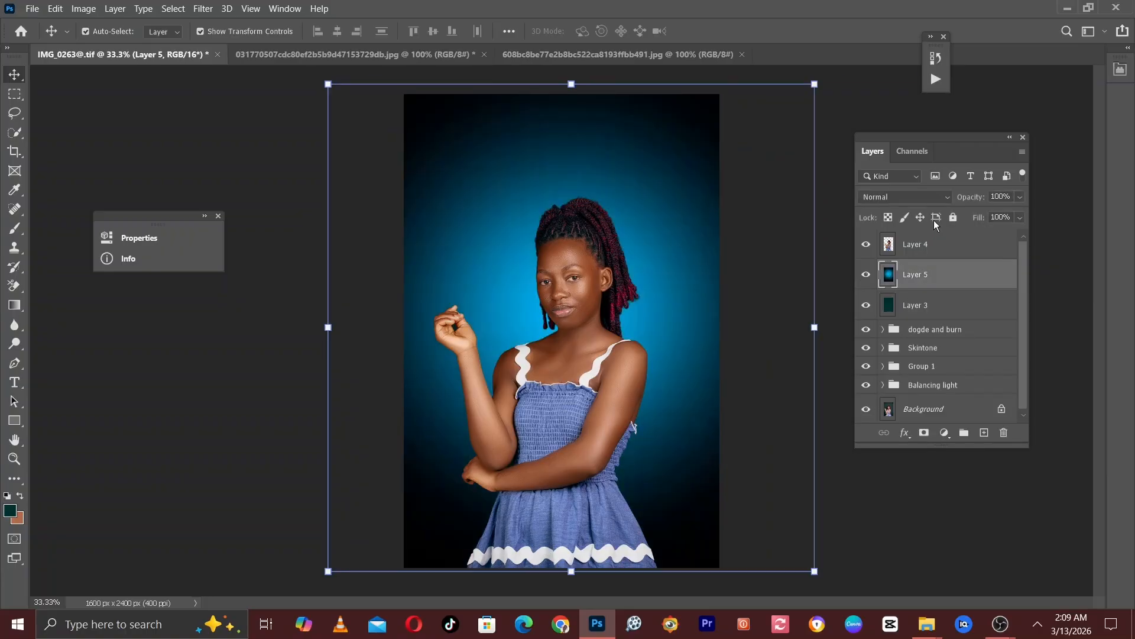
pyautogui.click(935, 198)
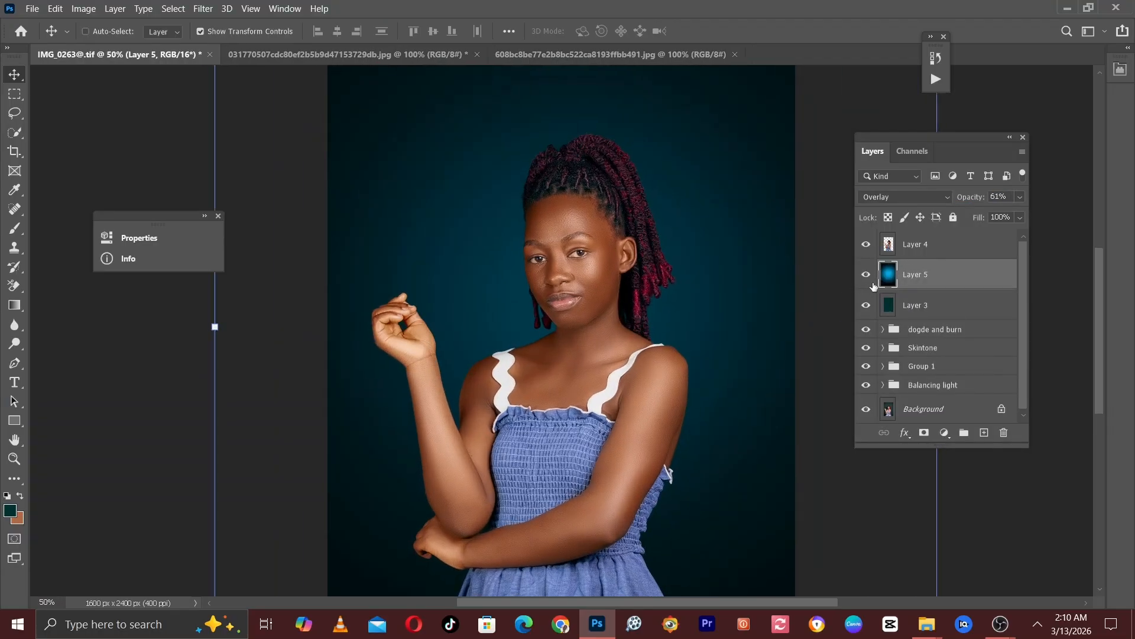
# - Merge the blue glow on Layer 5 with the dark green backdrop on Layer 3
pyautogui.hotkey('ctrl', '-')
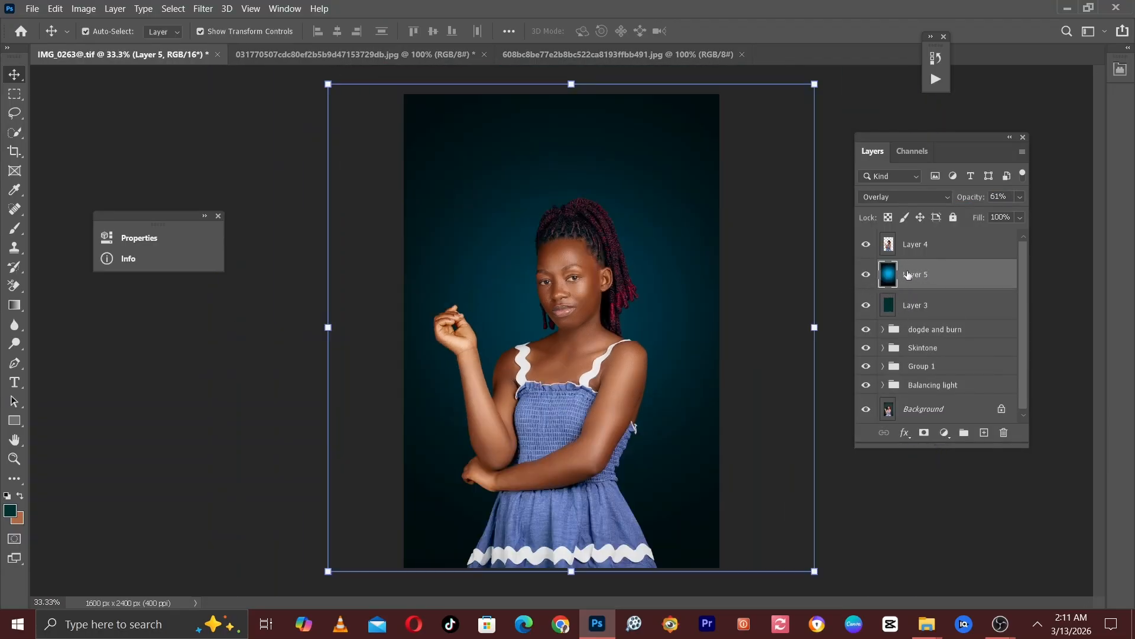
pyautogui.click(917, 306)
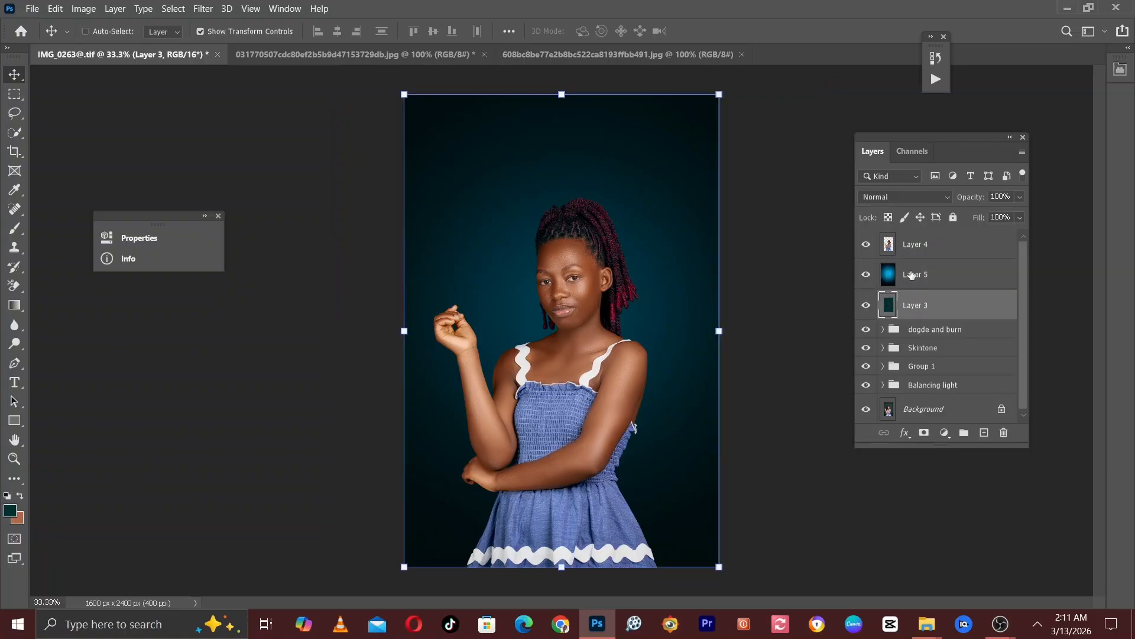
pyautogui.keyDown('shift'); pyautogui.click(911, 276); pyautogui.keyUp('shift')
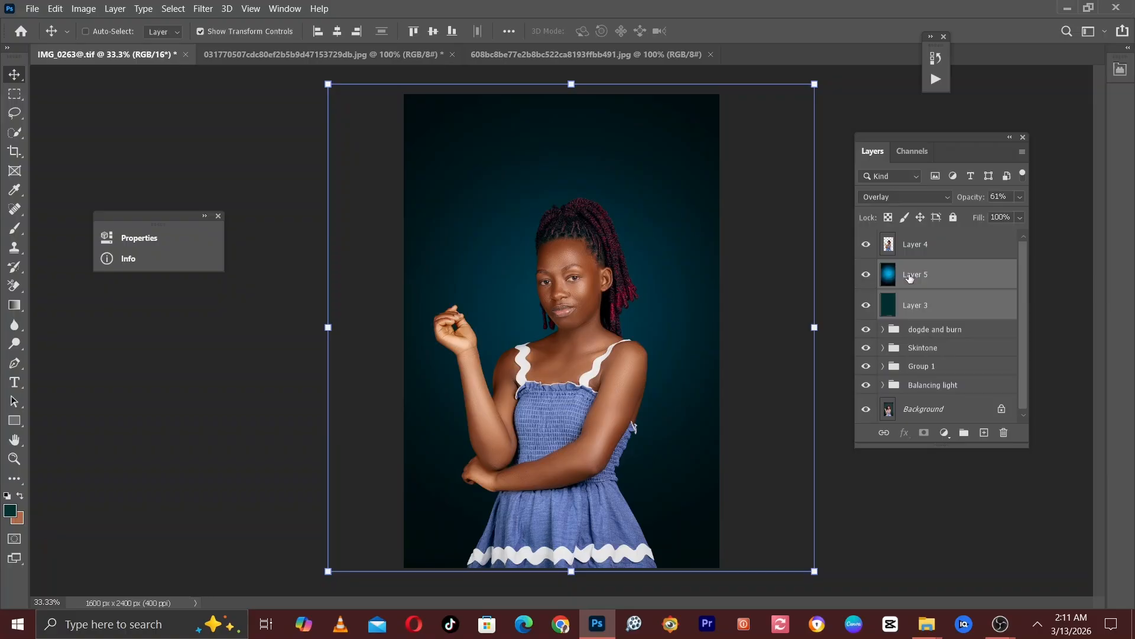
pyautogui.hotkey('ctrl', 'e')
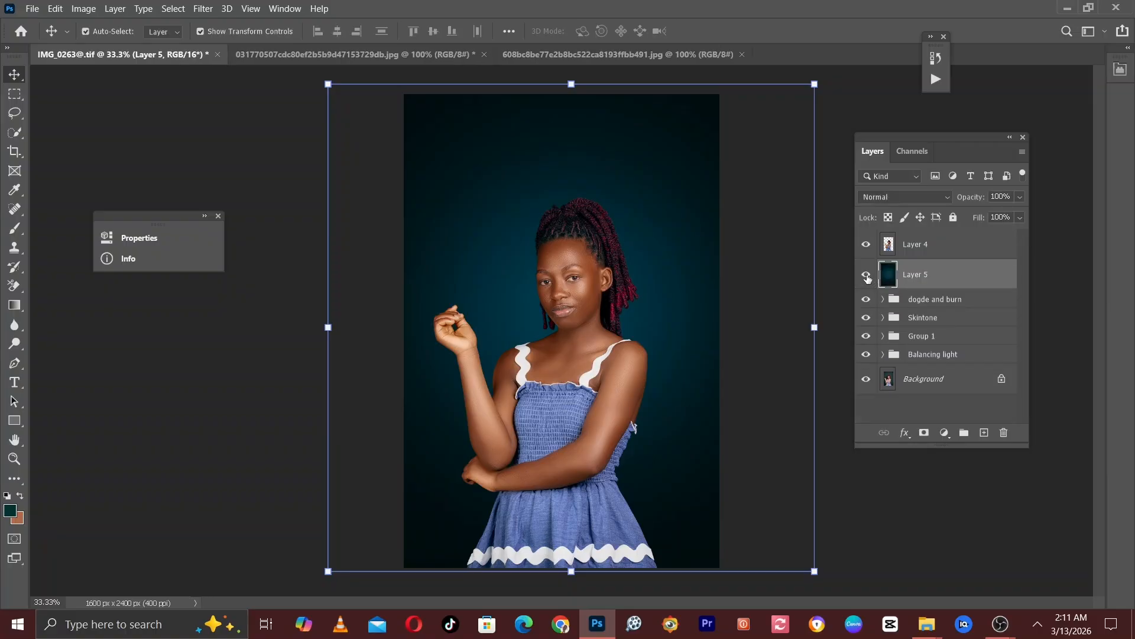
# - Compare the original background with the merged backdrop on Layer 5 hidden and shown
pyautogui.click(866, 275)
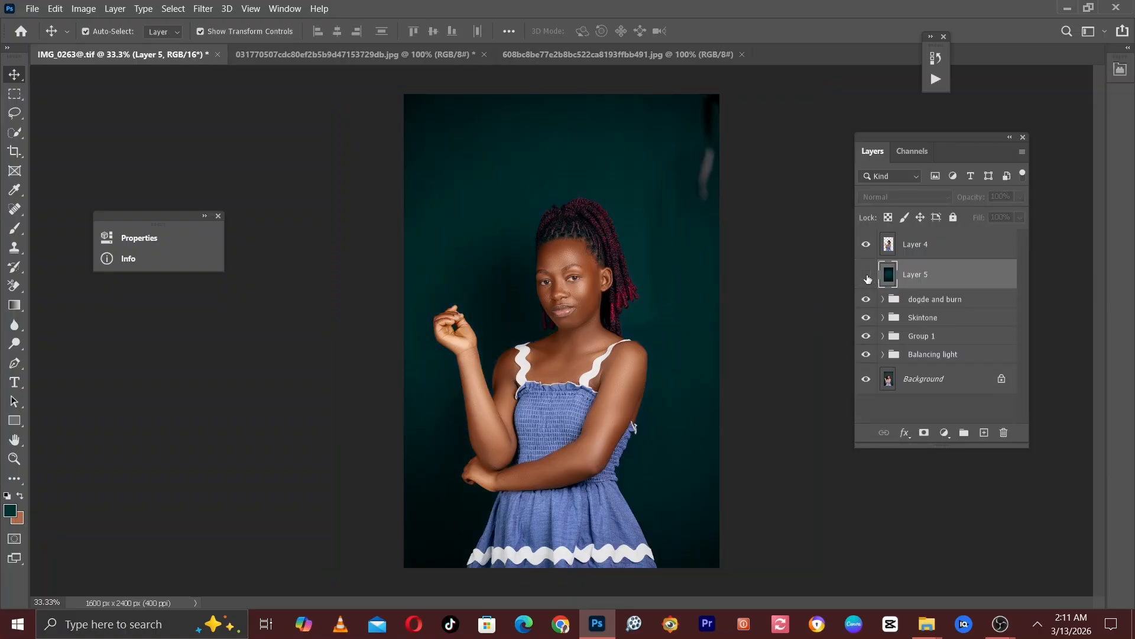
pyautogui.click(867, 275)
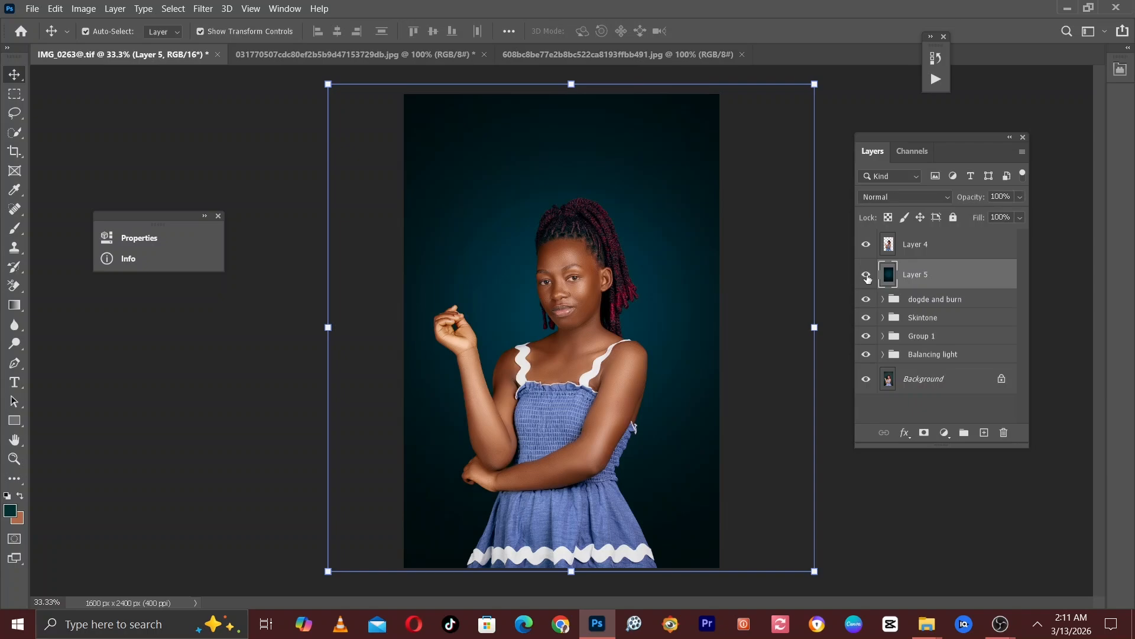
pyautogui.click(867, 276)
pyautogui.click(867, 276)
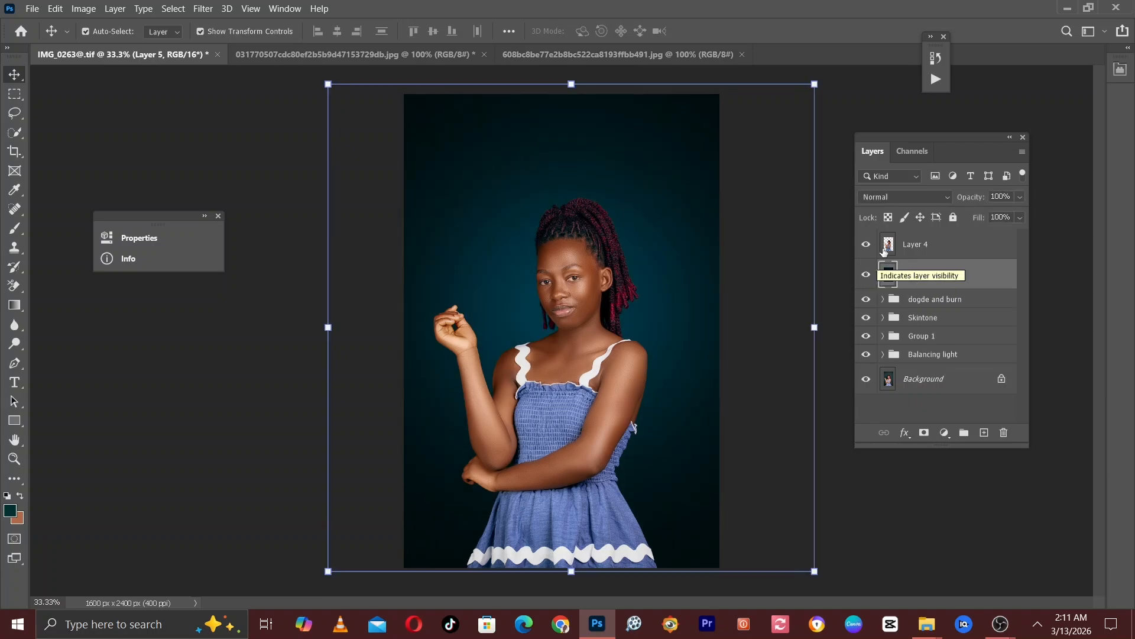
# - Merge the cut-out subject on Layer 4 with the backdrop on Layer 5
pyautogui.keyDown('ctrl'); pyautogui.click(917, 253); pyautogui.keyUp('ctrl')
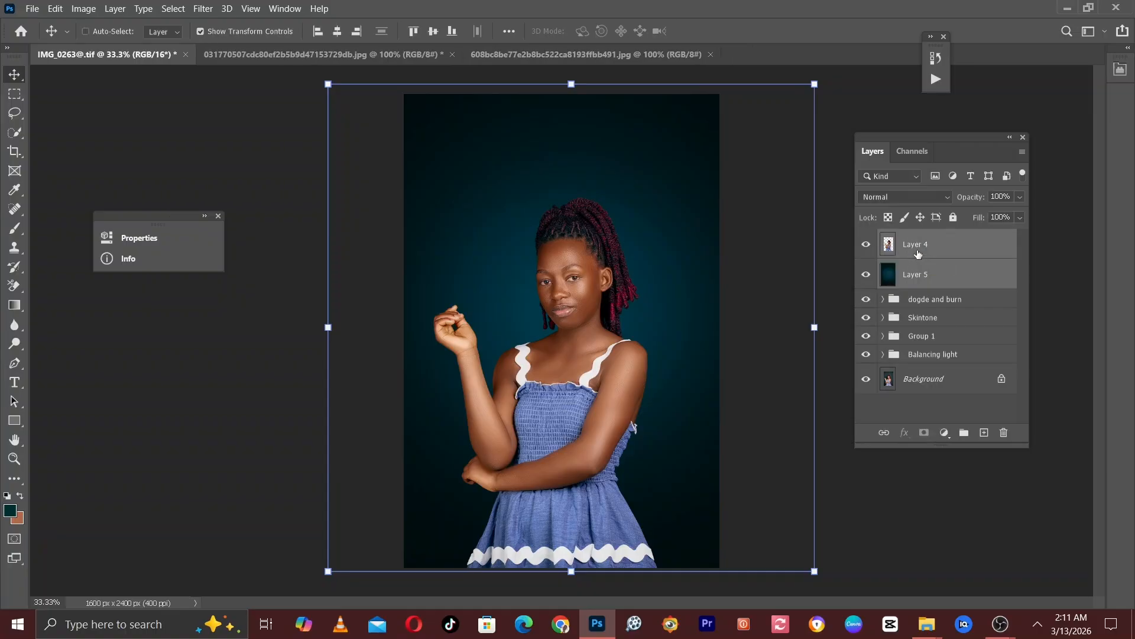
pyautogui.hotkey('ctrl', 'e')
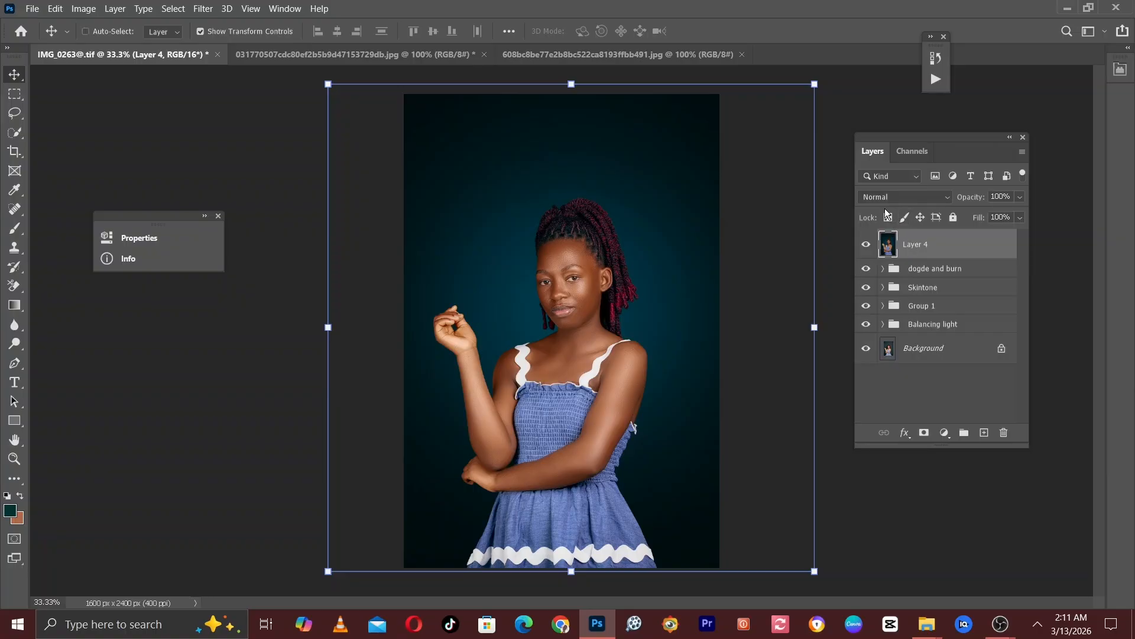
# - Examine the face, neck and braid edges of the merged portrait up close, then check the whole image
pyautogui.hotkey('ctrl', '+')
pyautogui.hotkey('ctrl', '+')
pyautogui.hotkey('ctrl', '+')
pyautogui.hotkey('ctrl', '+')
pyautogui.scroll(3, 597, 390)
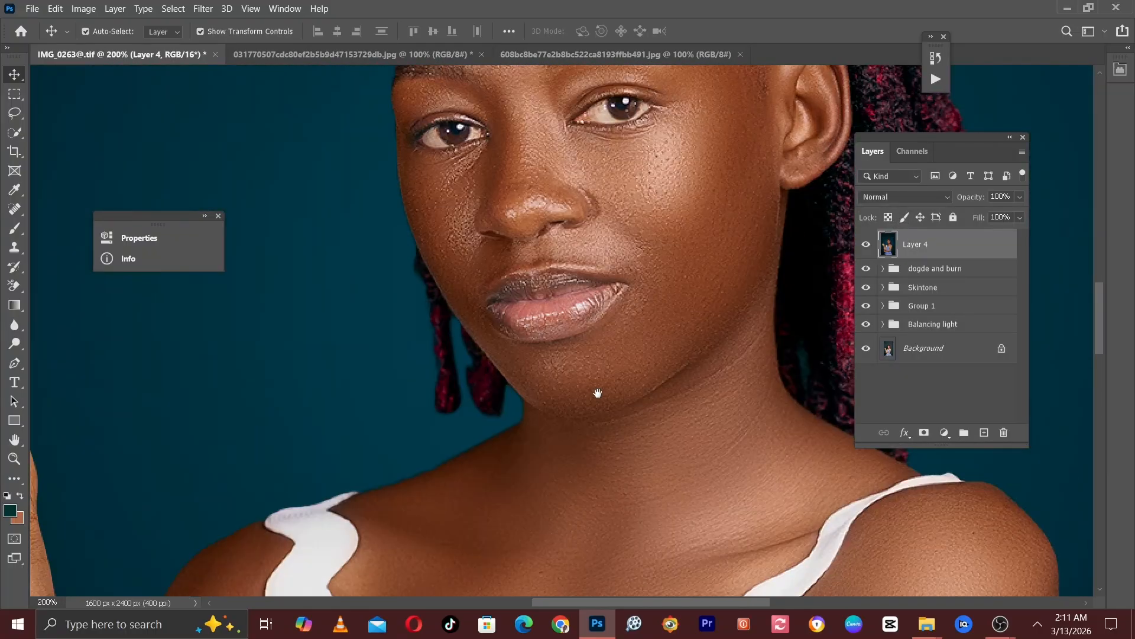
pyautogui.hotkey('ctrl', '-')
pyautogui.hotkey('ctrl', '-')
pyautogui.hotkey('ctrl', '-')
pyautogui.hotkey('ctrl', '-')
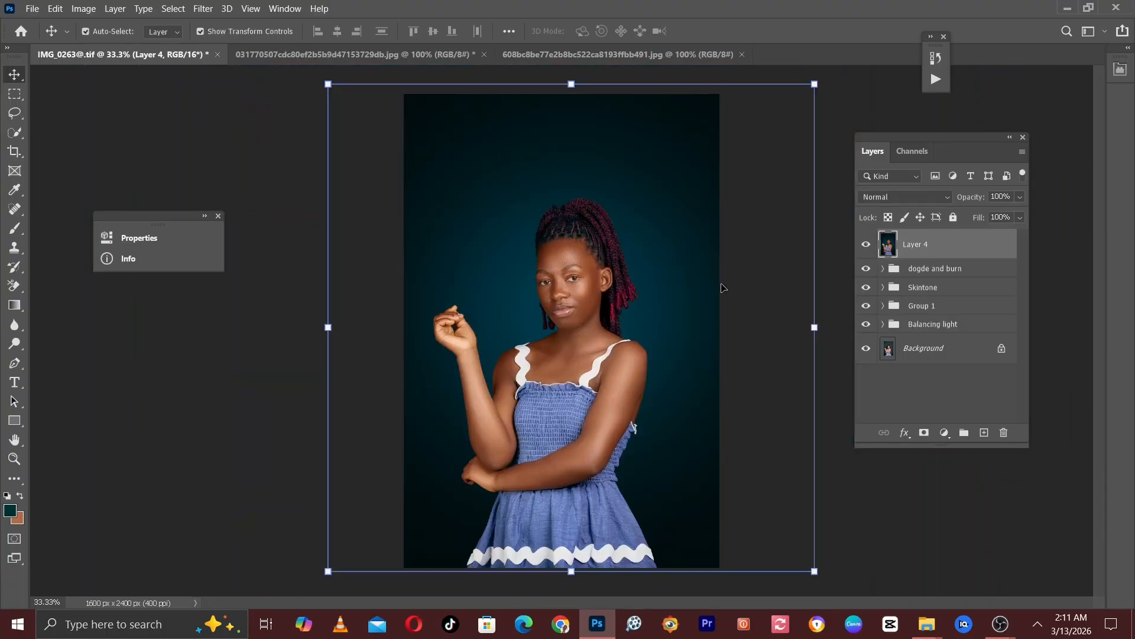
# - Duplicate the merged Layer 4 and open the copy in the Camera Raw Filter
pyautogui.hotkey('ctrl', 'j')
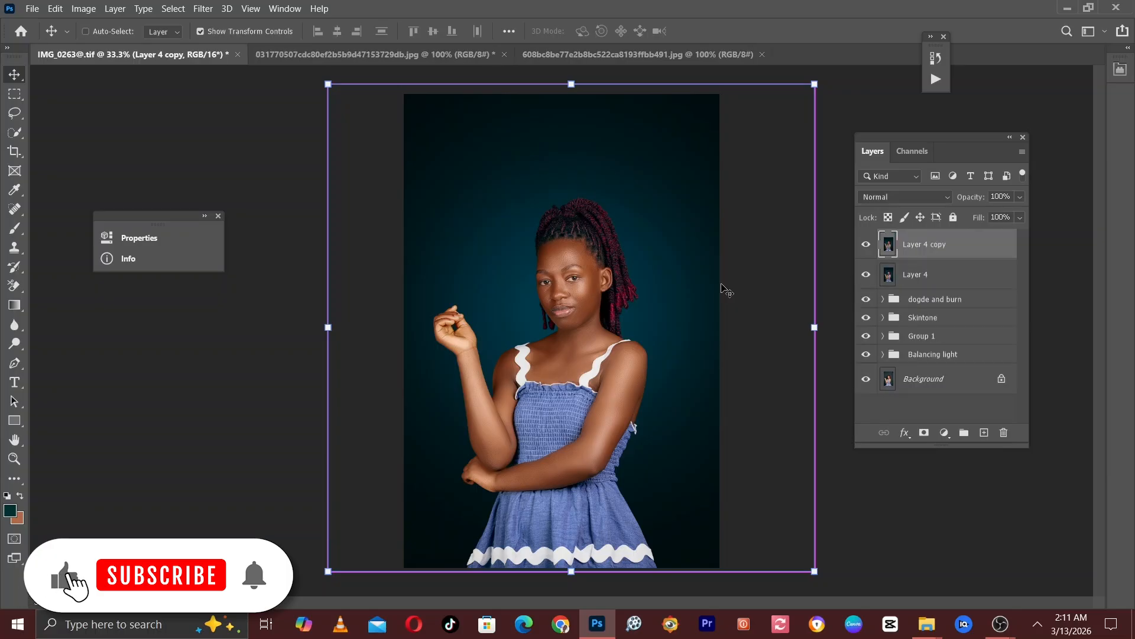
pyautogui.click(204, 10)
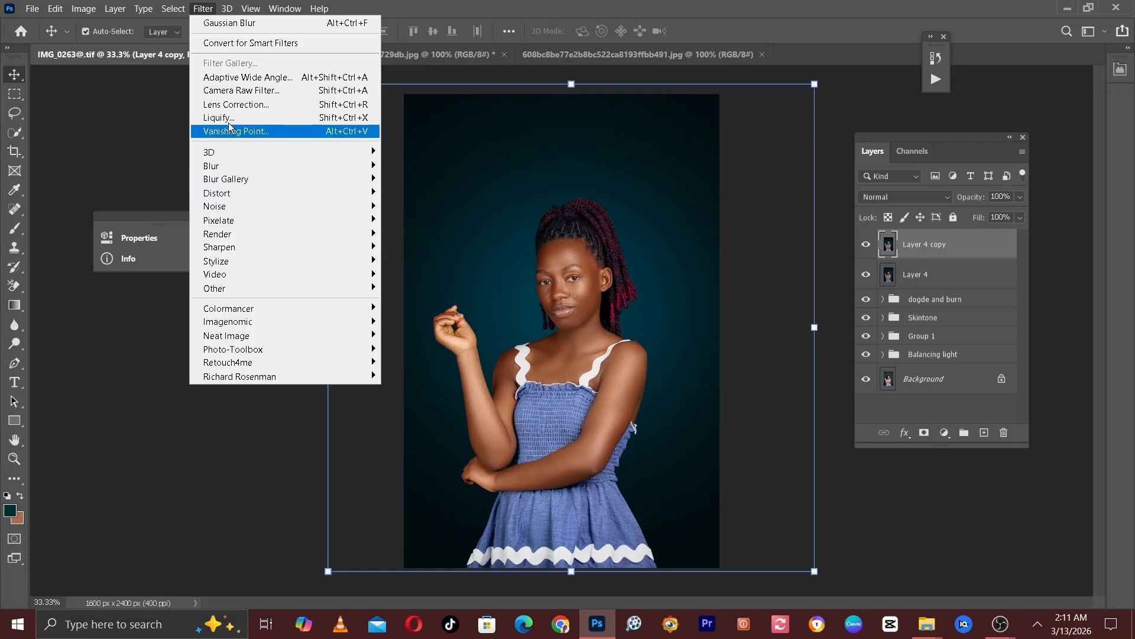
pyautogui.click(232, 92)
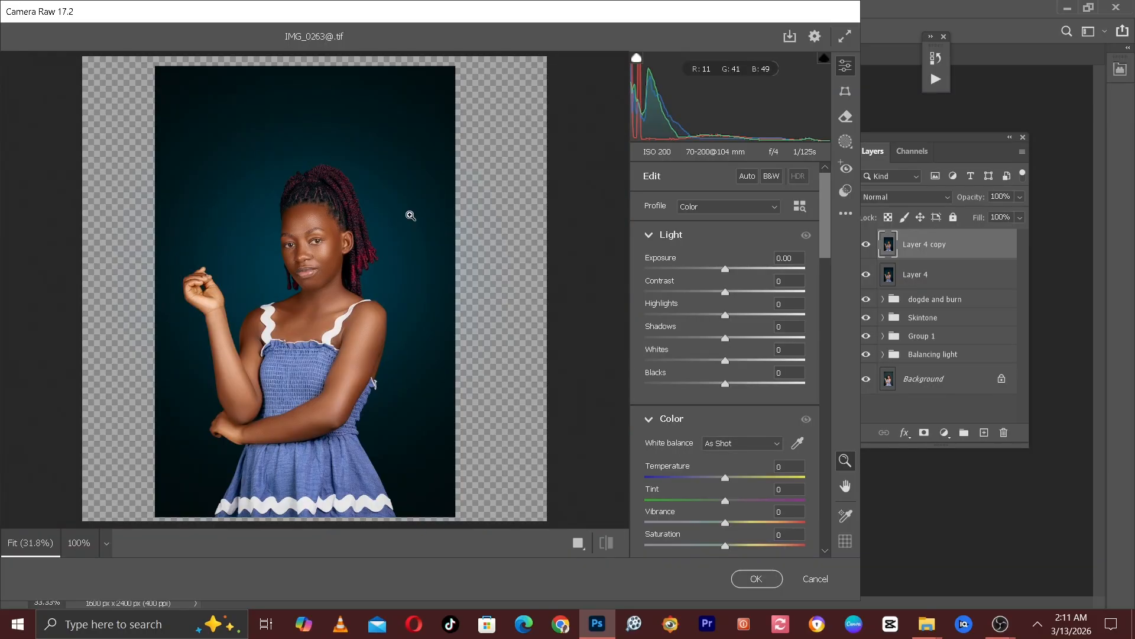
# - Sample the blue of the dress's skirt as a Point Color in the Color Mixer
pyautogui.click(340, 228)
pyautogui.hotkey('ctrl', '+')
pyautogui.hotkey('ctrl', '+')
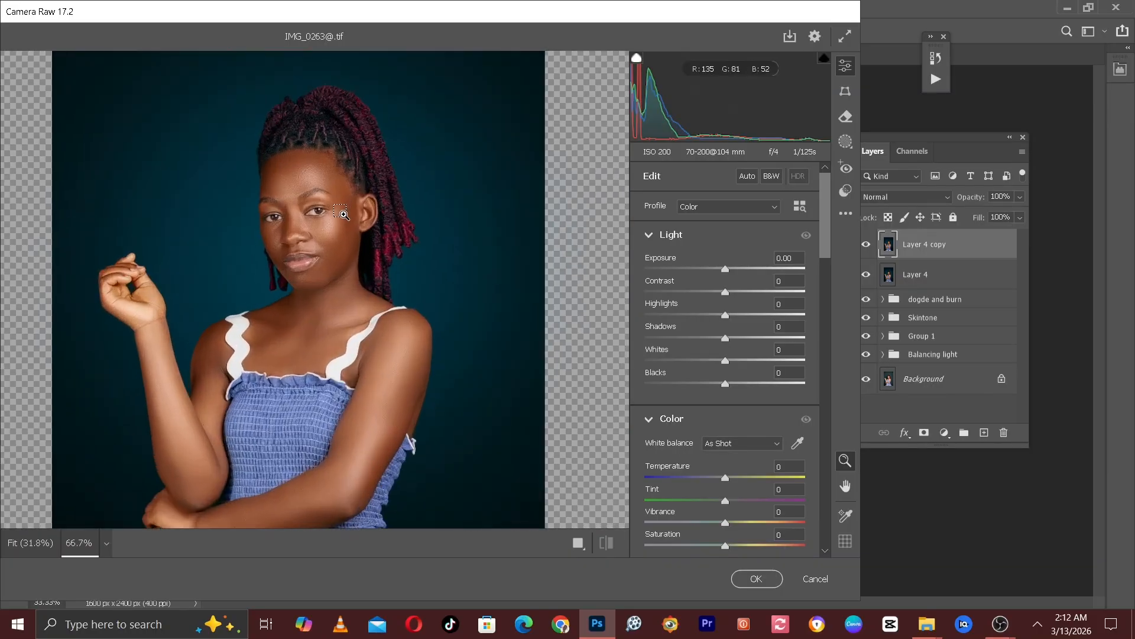
pyautogui.press('space')
pyautogui.moveTo(364, 353); pyautogui.dragTo(391, 150)
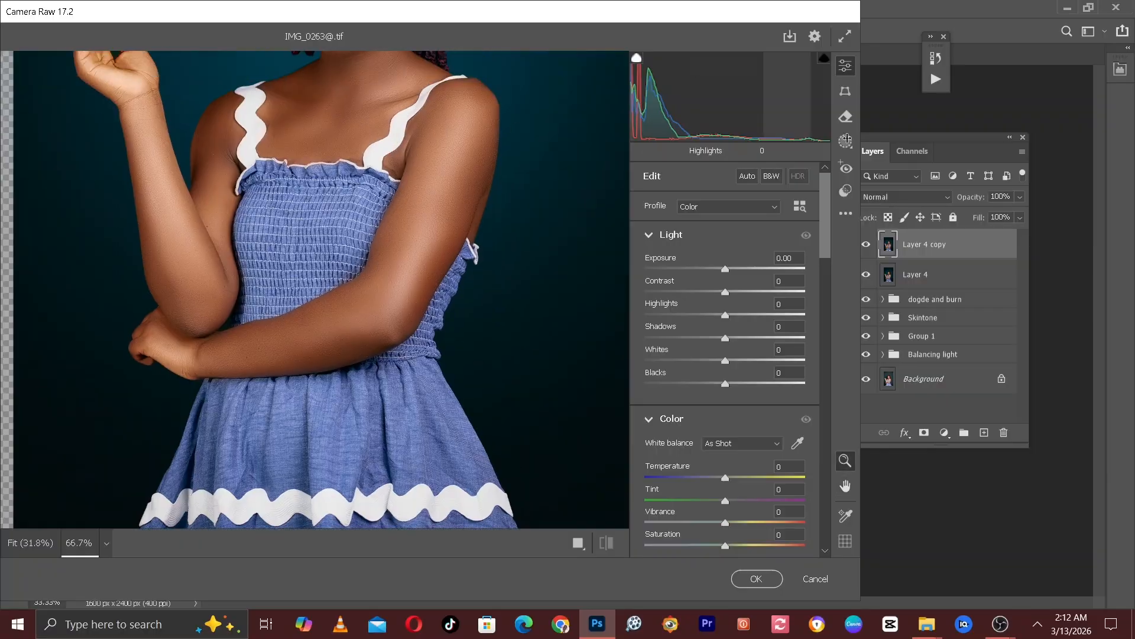
pyautogui.hotkey('ctrl', '-')
pyautogui.moveTo(826, 228); pyautogui.dragTo(823, 305)
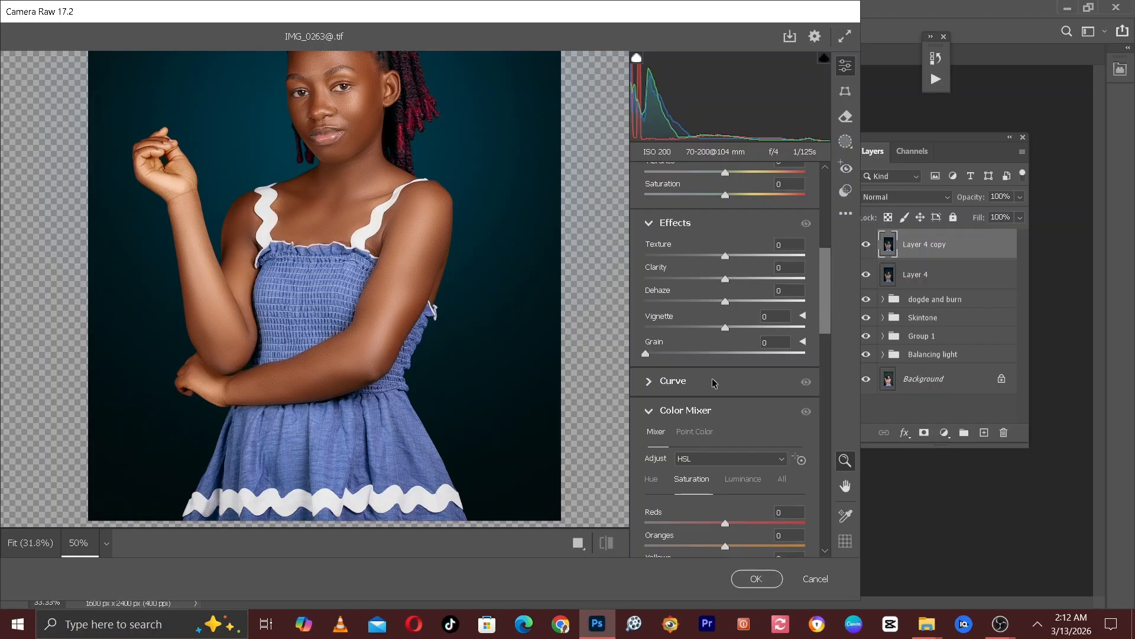
pyautogui.click(695, 430)
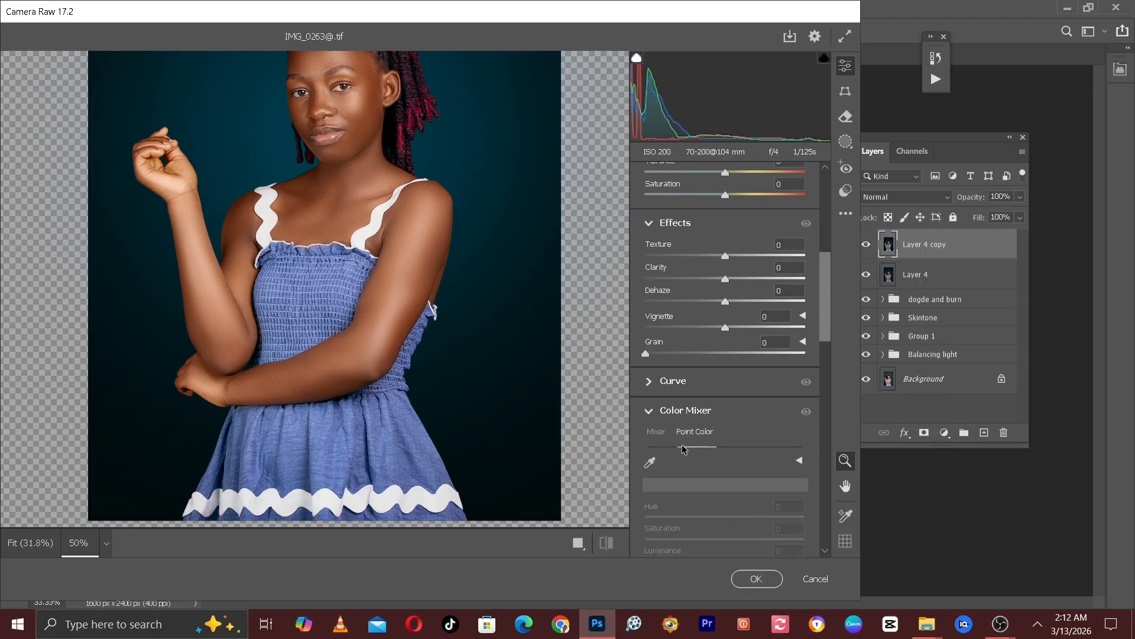
pyautogui.hotkey('ctrl', '+')
pyautogui.click(652, 466)
pyautogui.press('space')
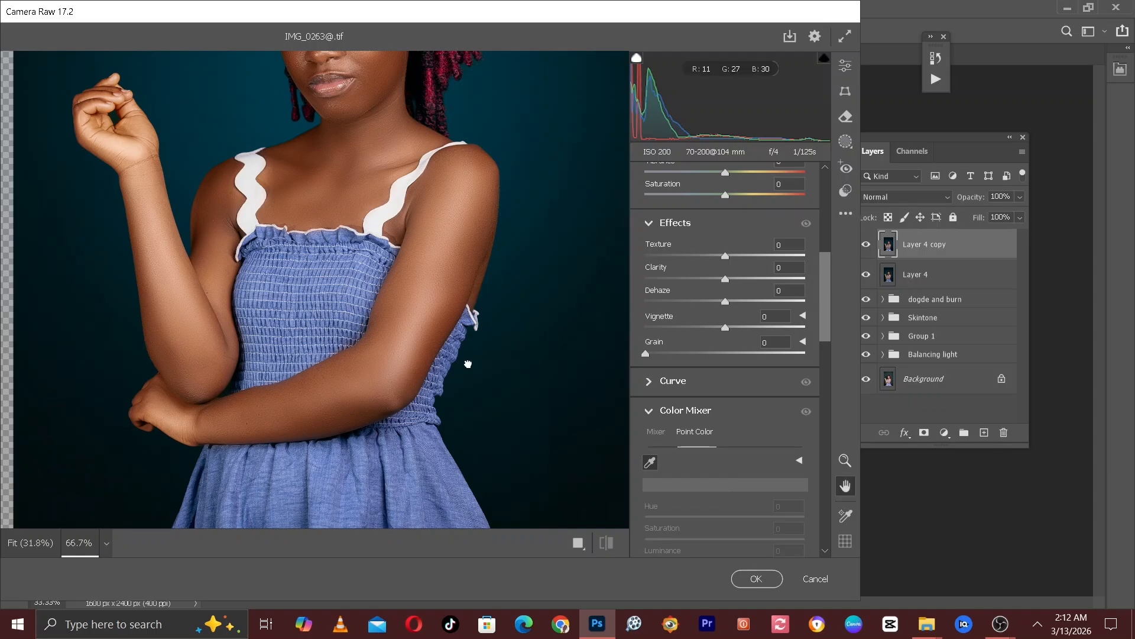
pyautogui.moveTo(468, 364); pyautogui.dragTo(490, 278)
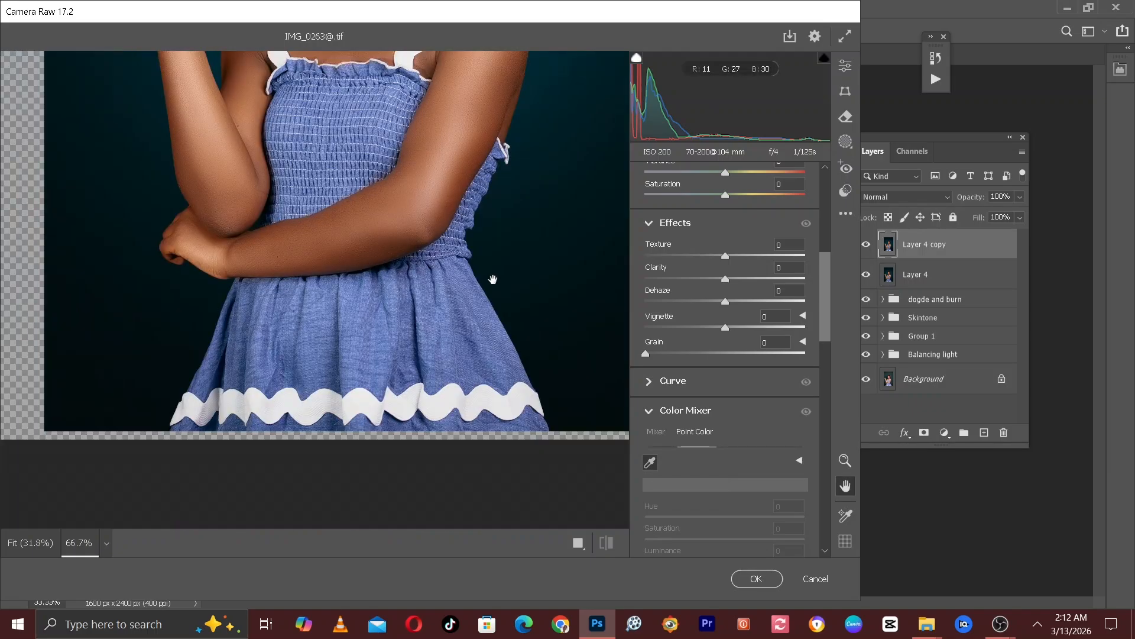
pyautogui.click(315, 359)
pyautogui.hotkey('ctrl', '-')
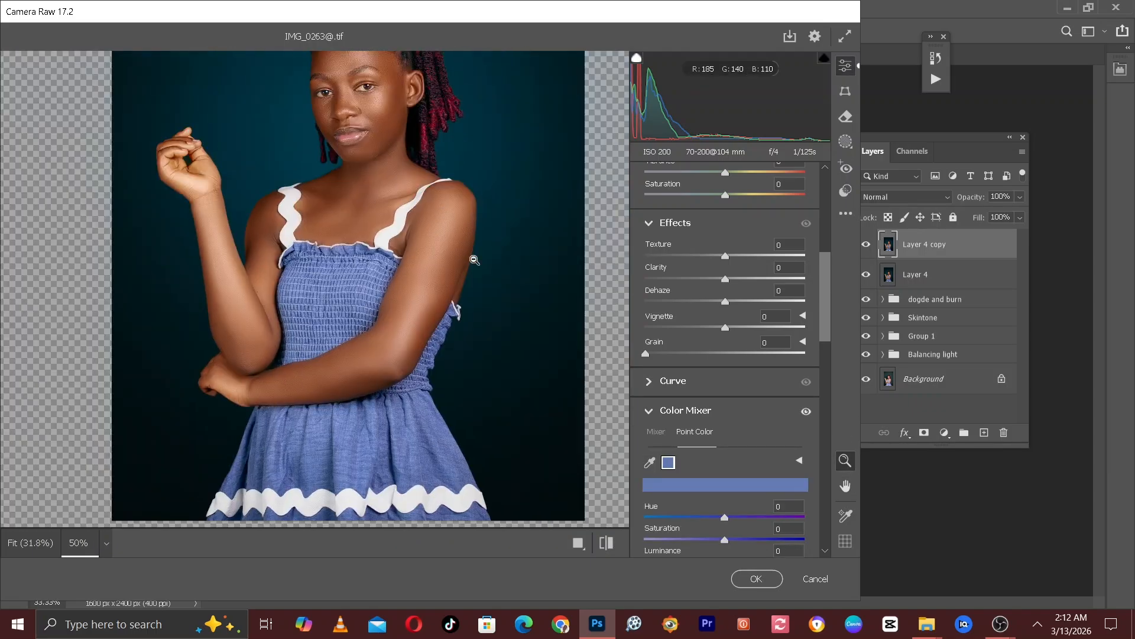
# - Shift the sampled dress blue to Hue -28, Saturation +21 and Luminance +7
pyautogui.press('space')
pyautogui.moveTo(436, 268); pyautogui.dragTo(436, 324)
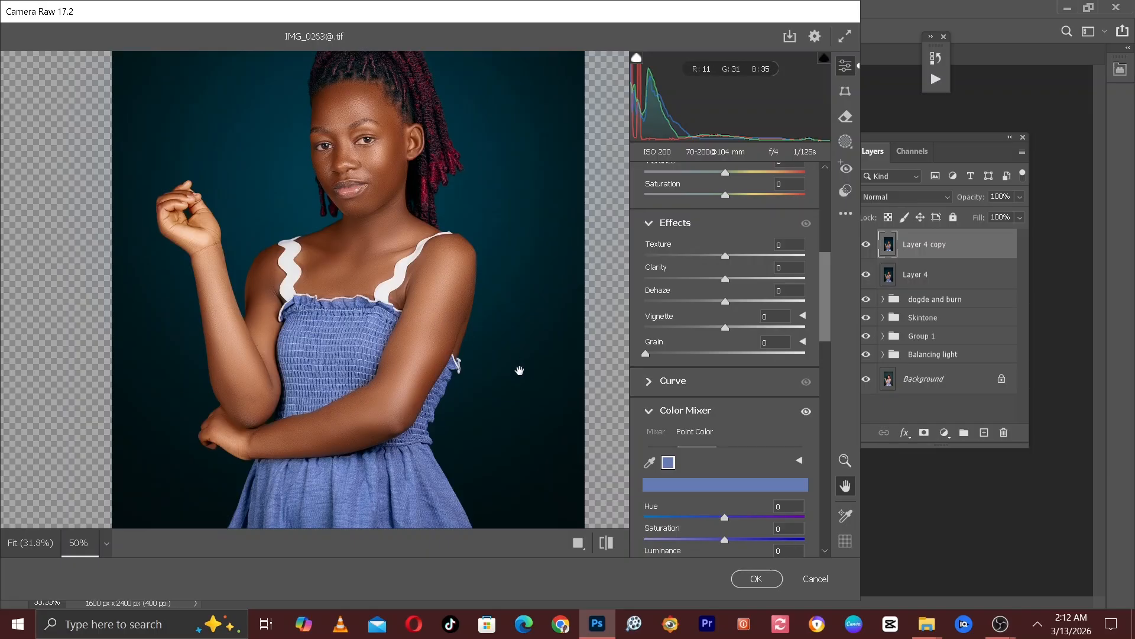
pyautogui.moveTo(460, 366); pyautogui.dragTo(457, 307)
pyautogui.hotkey('ctrl', '-')
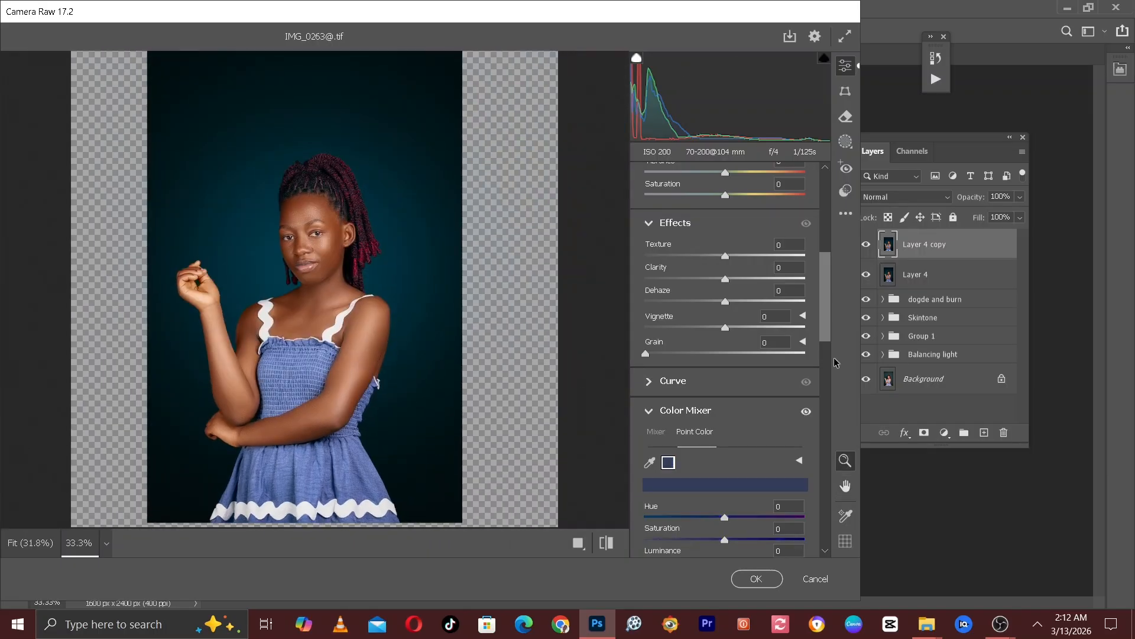
pyautogui.moveTo(827, 302); pyautogui.dragTo(827, 354)
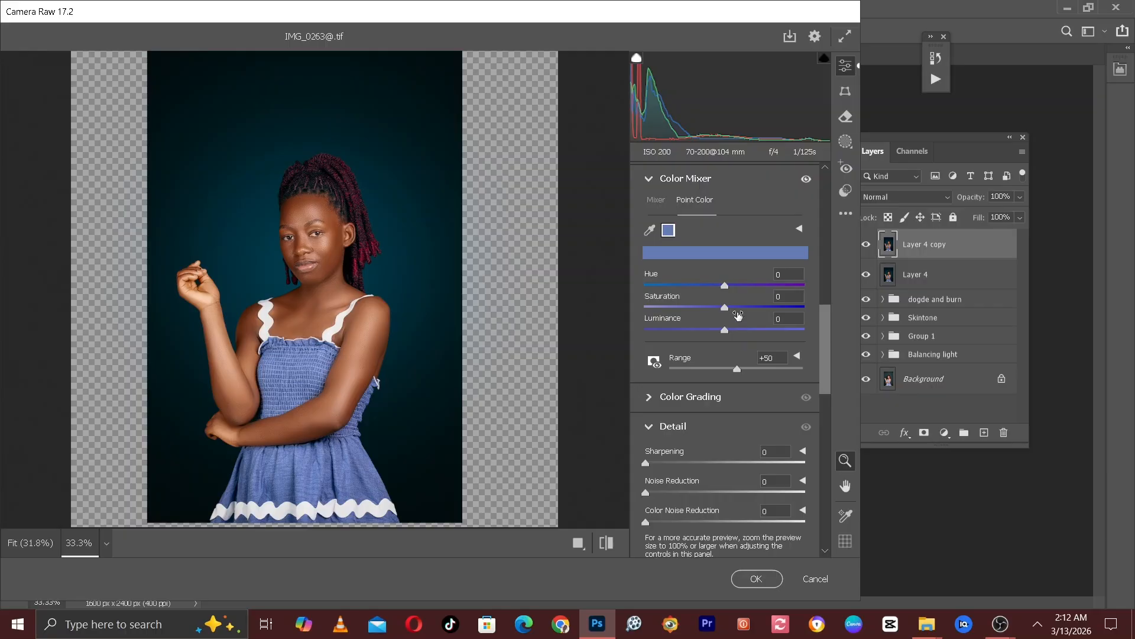
pyautogui.moveTo(733, 308); pyautogui.dragTo(707, 280)
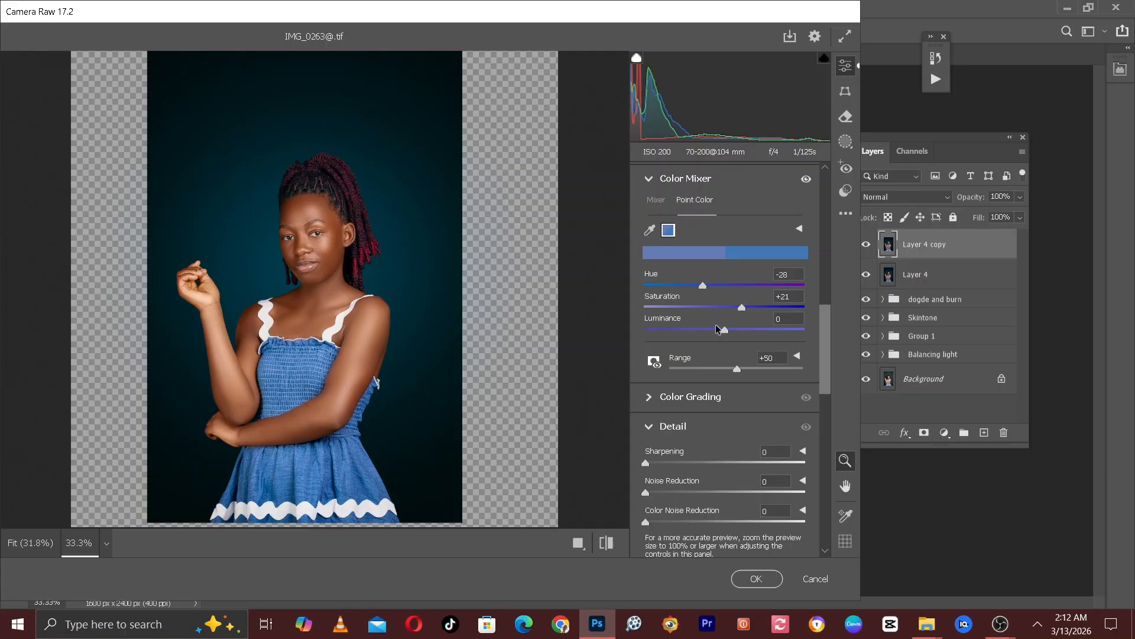
pyautogui.moveTo(726, 329); pyautogui.dragTo(732, 330)
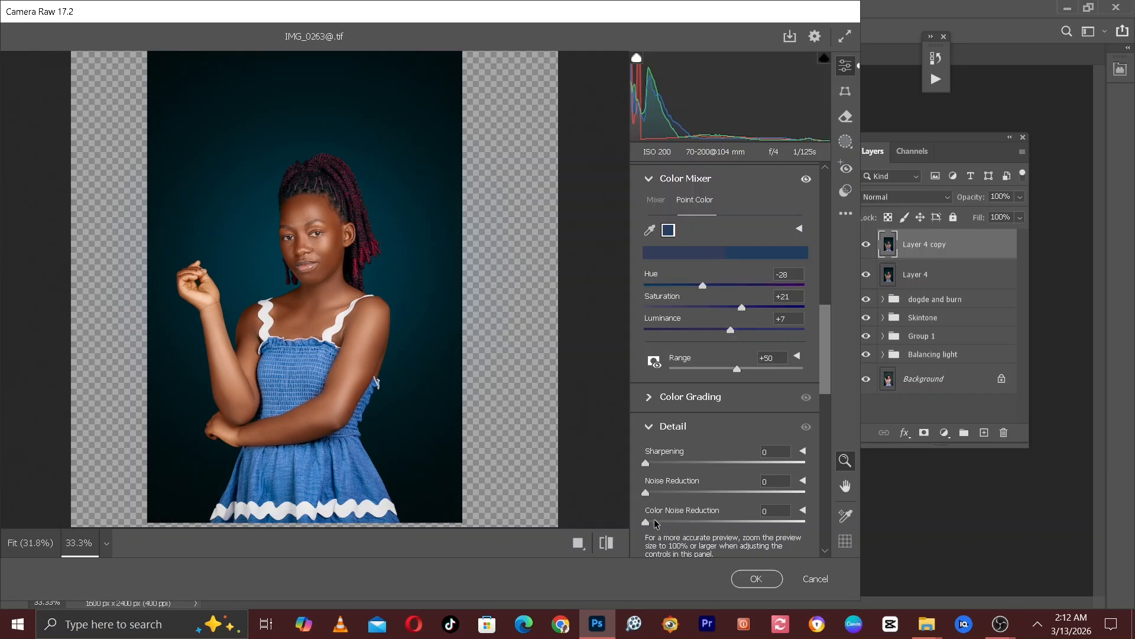
# - Compare the recoloured dress with the default settings and apply the Camera Raw adjustments to the layer copy
pyautogui.click(607, 543)
pyautogui.click(606, 542)
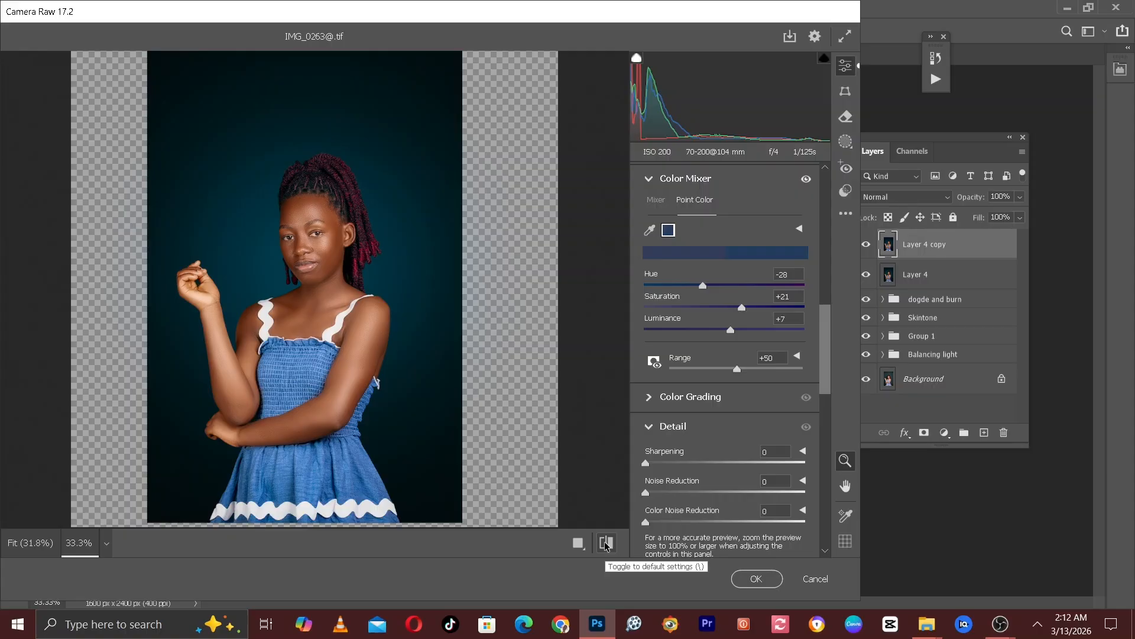
pyautogui.click(606, 543)
pyautogui.click(606, 543)
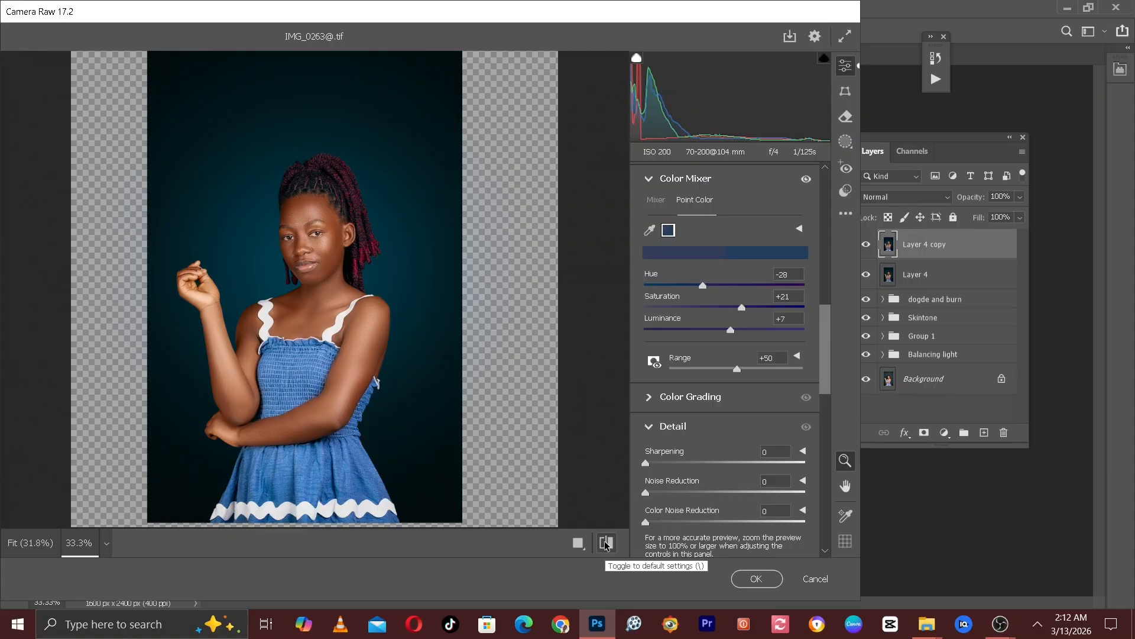
pyautogui.click(755, 580)
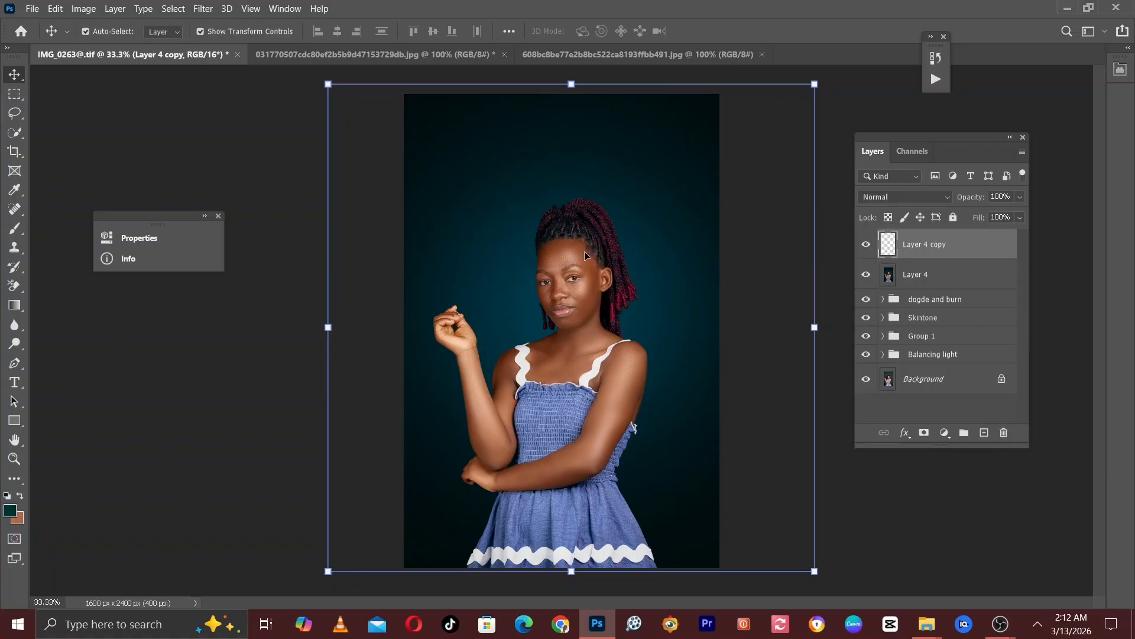
# - Inspect the subject's face, skin texture and braids up close on the adjusted layer copy
pyautogui.hotkey('ctrl', '+')
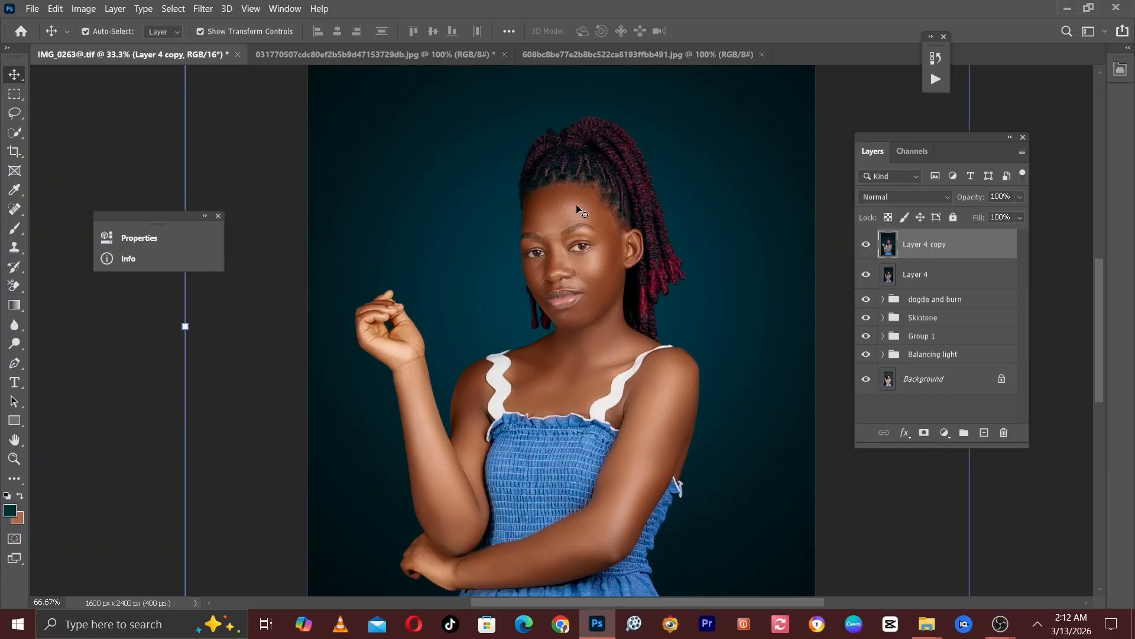
pyautogui.hotkey('ctrl', '+')
pyautogui.hotkey('ctrl', '+')
pyautogui.moveTo(600, 218); pyautogui.dragTo(568, 362)
pyautogui.hotkey('ctrl', '+')
pyautogui.moveTo(568, 401); pyautogui.dragTo(553, 314)
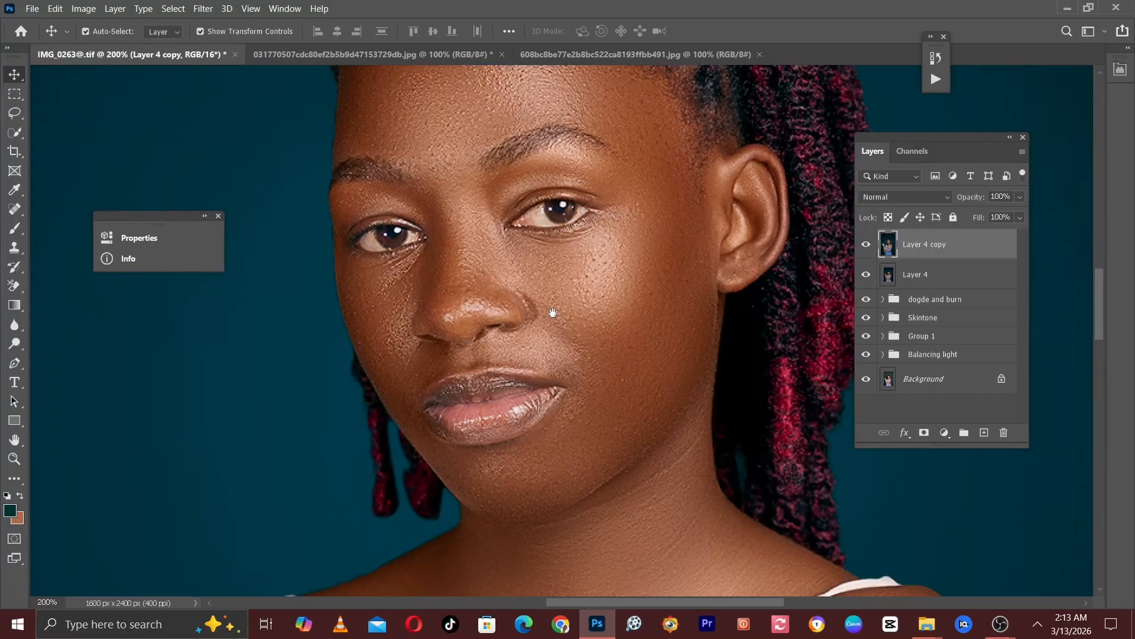
pyautogui.hotkey('ctrl', '-')
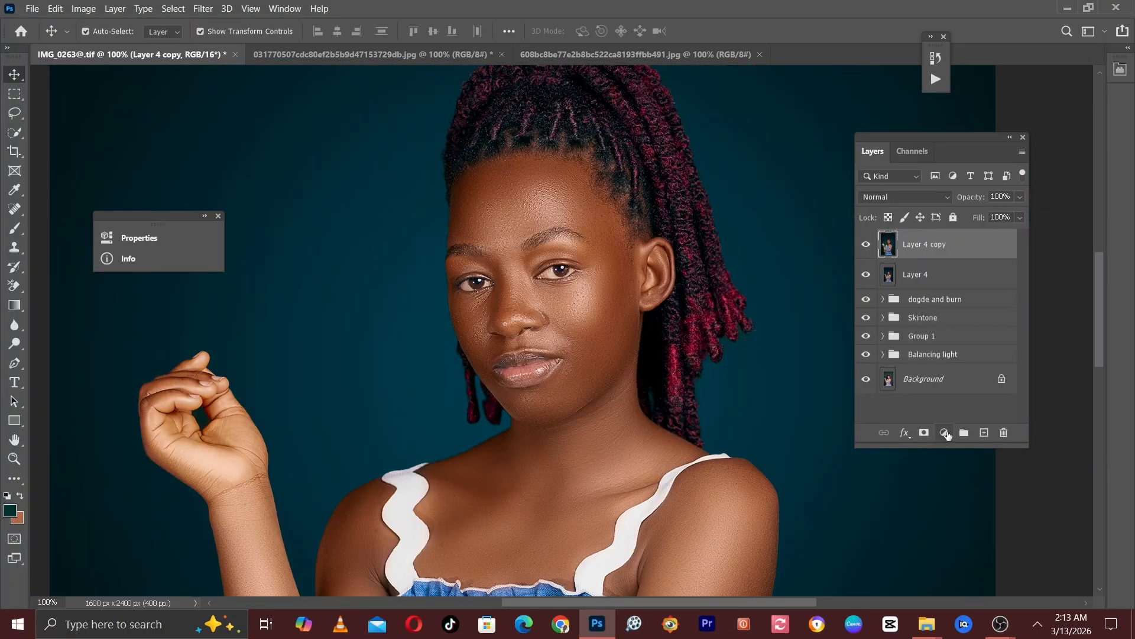
# - Add a Hue/Saturation adjustment layer above Layer 4 copy and lower its Saturation to about -65
pyautogui.click(945, 432)
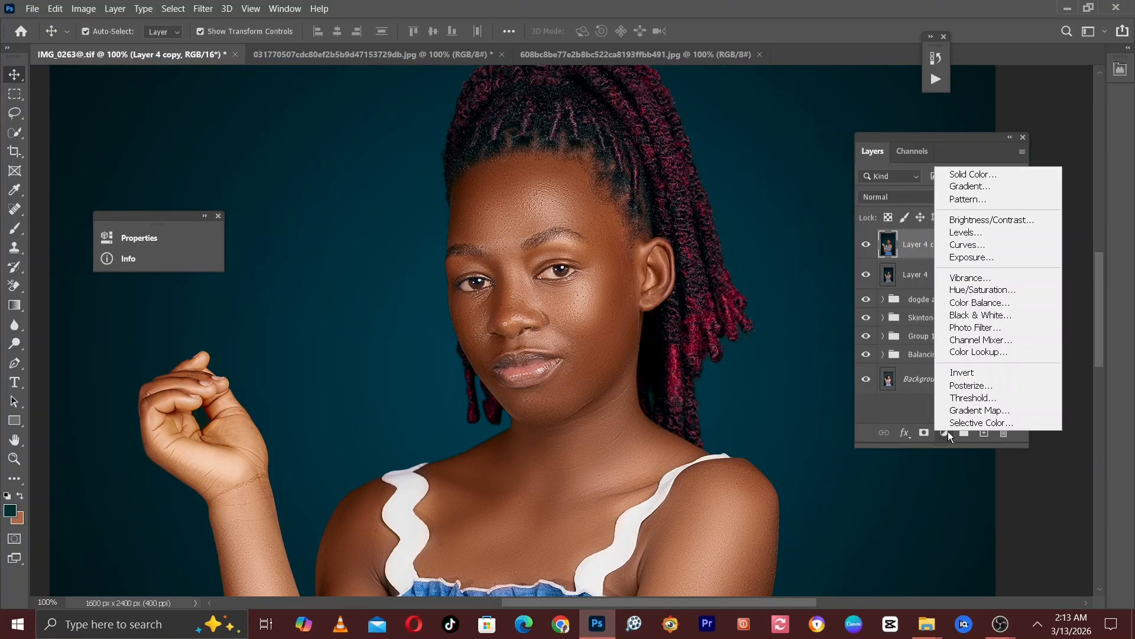
pyautogui.click(949, 432)
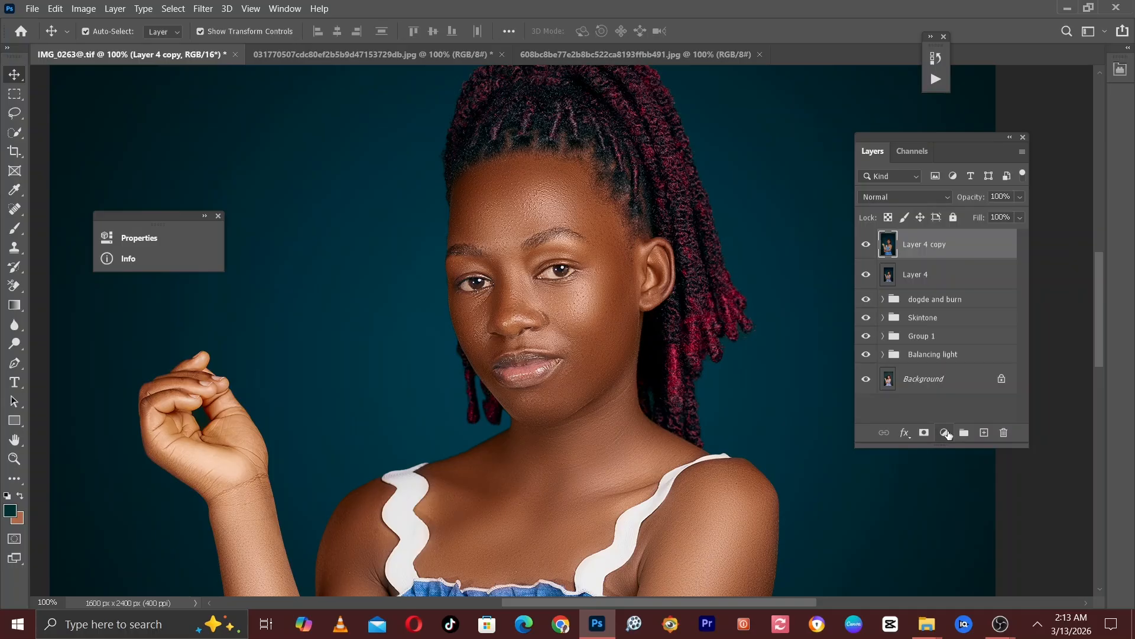
pyautogui.click(949, 433)
pyautogui.click(970, 290)
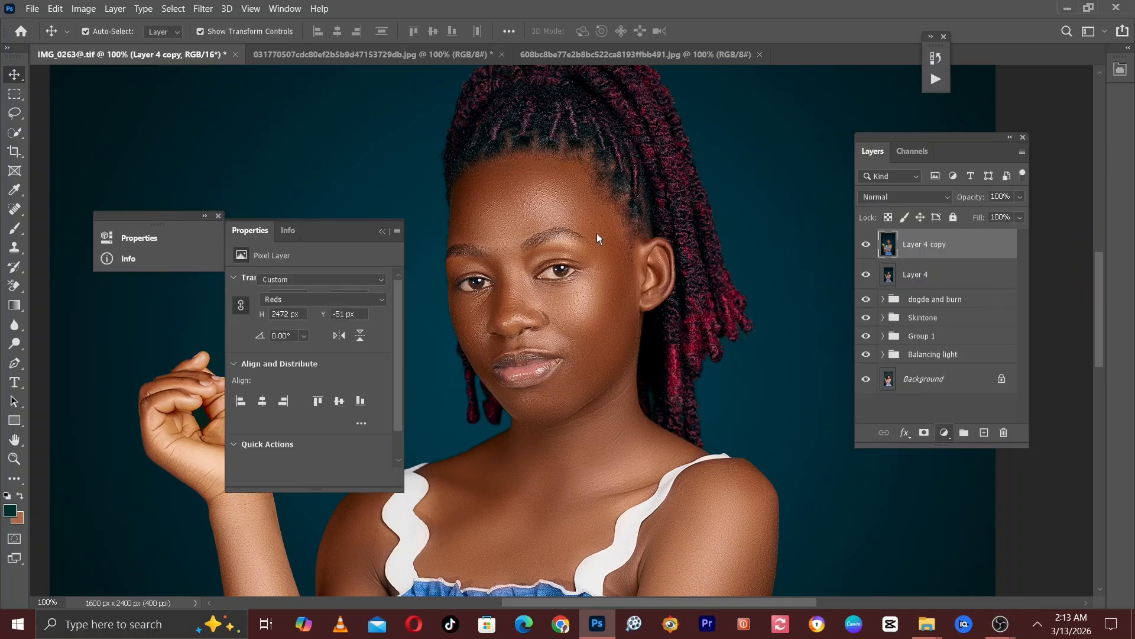
pyautogui.click(264, 361)
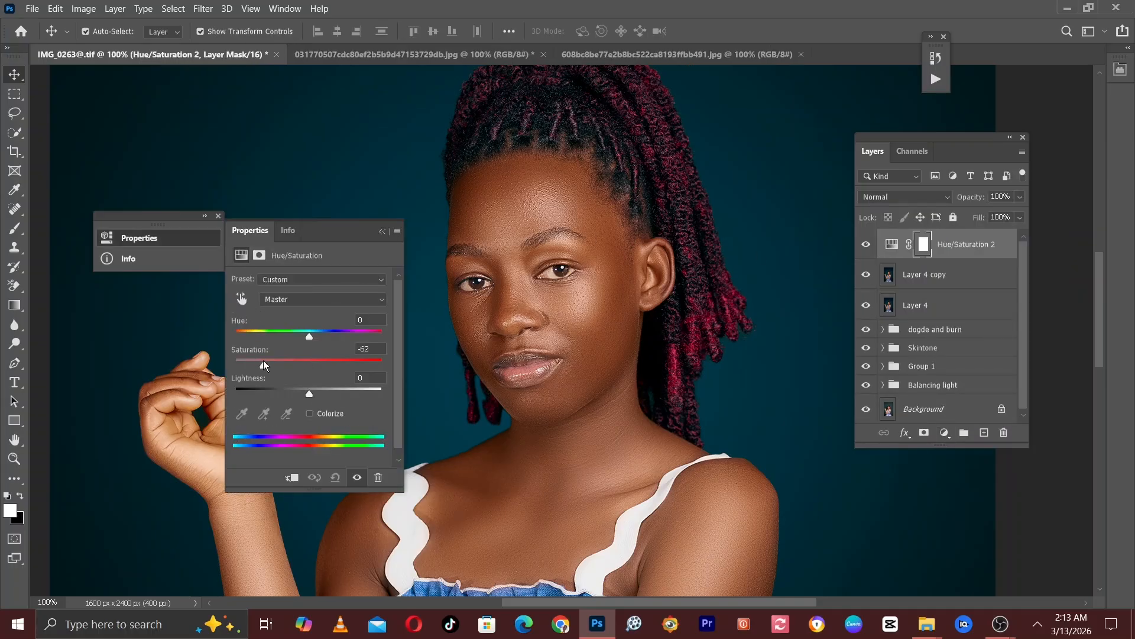
pyautogui.moveTo(264, 360); pyautogui.dragTo(261, 360)
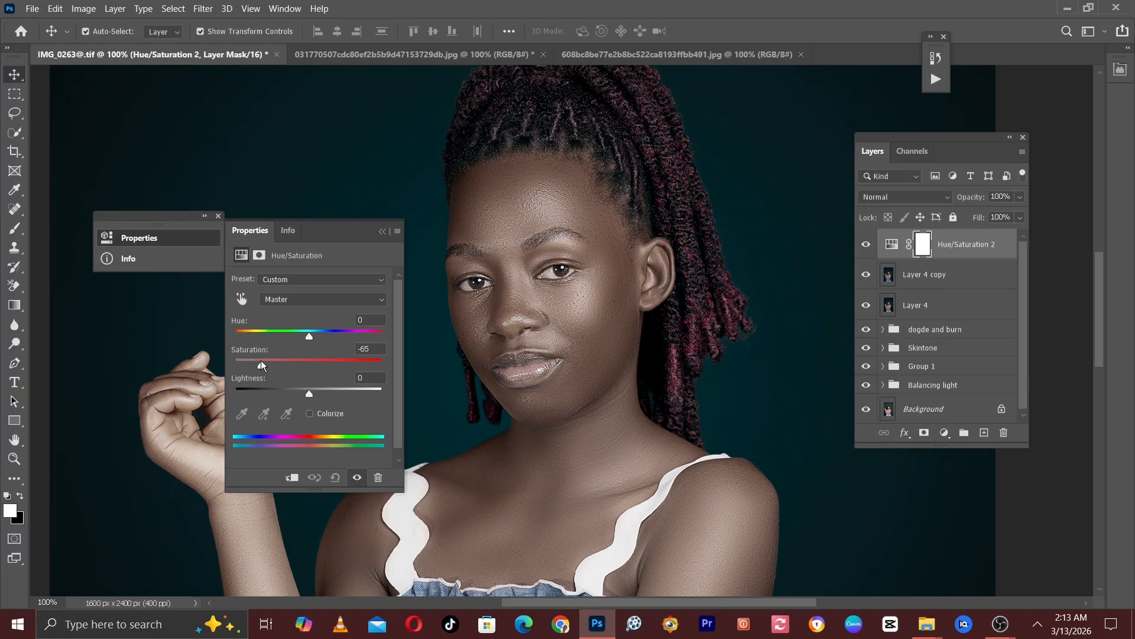
pyautogui.moveTo(257, 359); pyautogui.dragTo(259, 362)
# - Invert the Hue/Saturation layer's mask to black to hide the desaturation
pyautogui.click(382, 234)
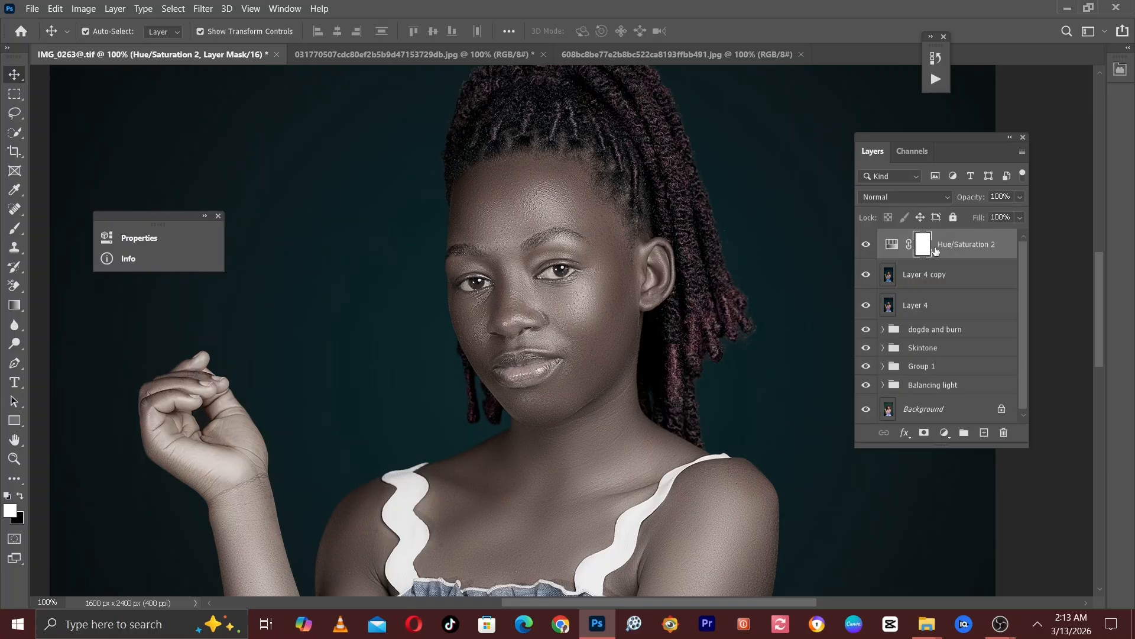
pyautogui.press('ctrl')
pyautogui.hotkey('ctrl', 'i')
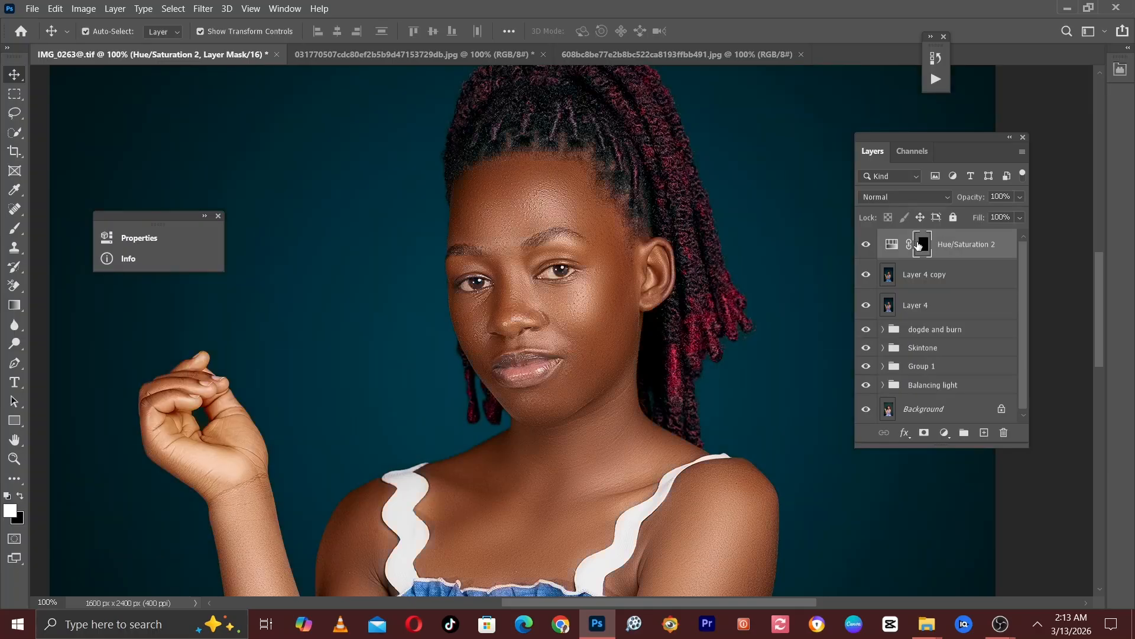
# - Paint white on the Hue/Saturation mask with a 9 px brush over the white of the eye nearer the visible ear
pyautogui.hotkey('ctrl', '+')
pyautogui.moveTo(613, 276); pyautogui.dragTo(608, 307)
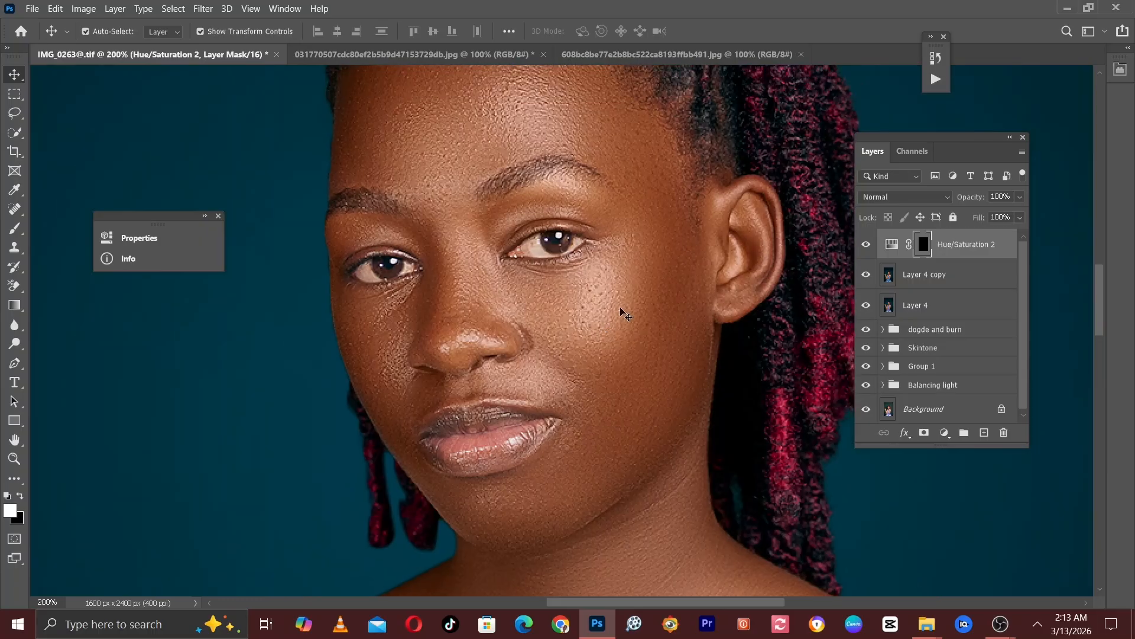
pyautogui.click(16, 231)
pyautogui.click(59, 232)
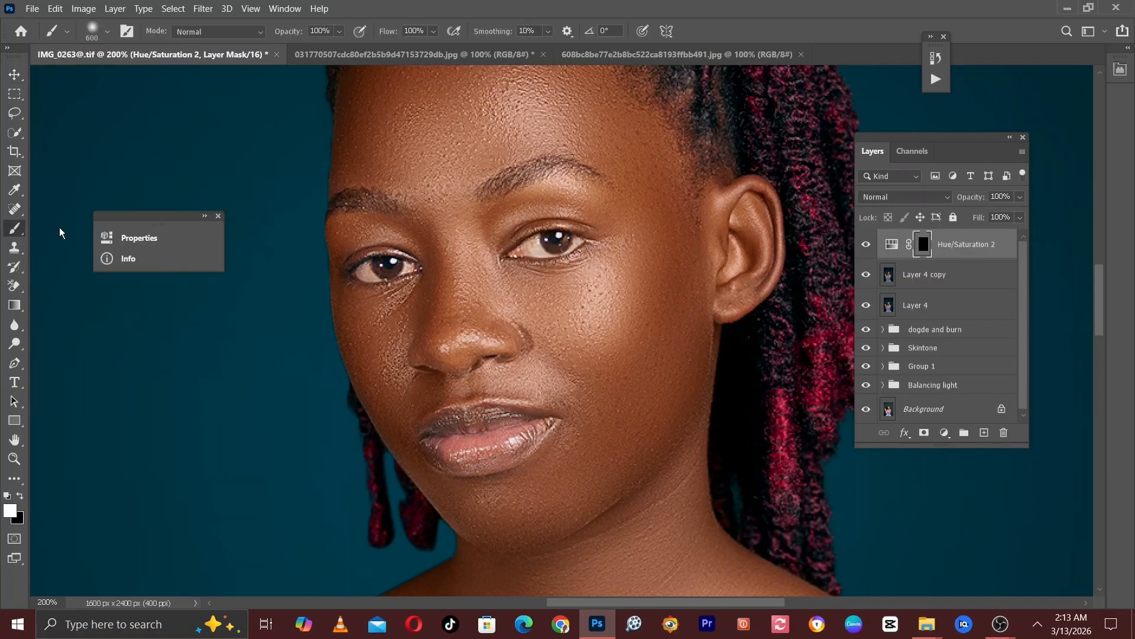
pyautogui.press('[')
pyautogui.press('[')
pyautogui.press('[')
pyautogui.press('[')
pyautogui.press('[')
pyautogui.press('[')
pyautogui.press('[')
pyautogui.press('[')
pyautogui.press('[')
pyautogui.press('[')
pyautogui.press('[')
pyautogui.press('[')
pyautogui.press('[')
pyautogui.scroll(3, 449, 319)
pyautogui.hscroll(2, 449, 318)
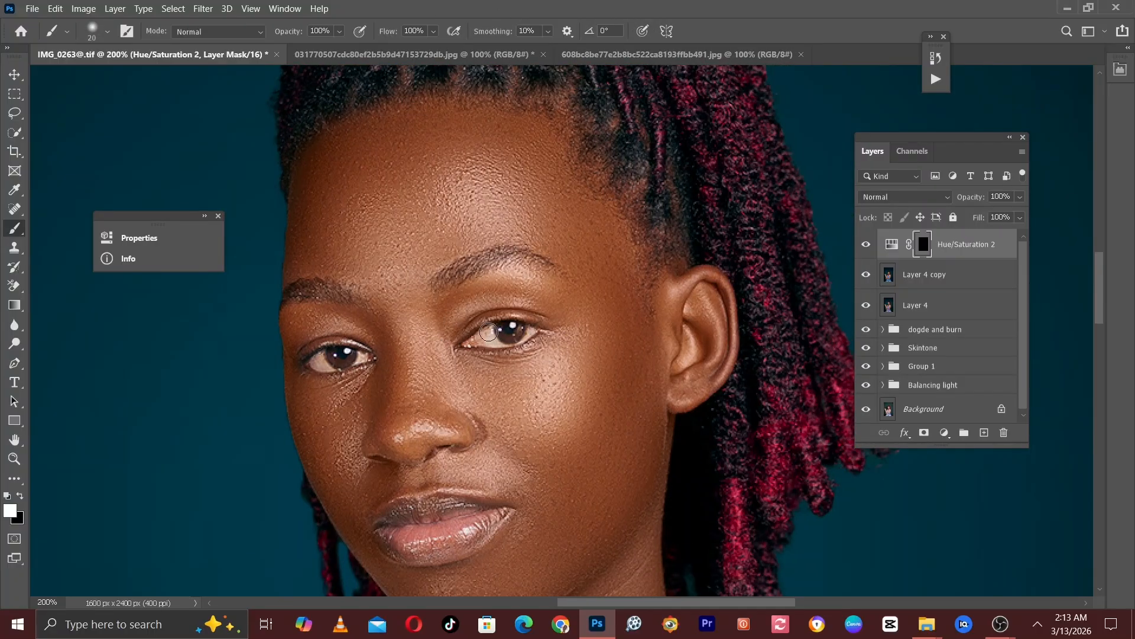
pyautogui.hotkey('ctrl', '+')
pyautogui.press('[')
pyautogui.press('[')
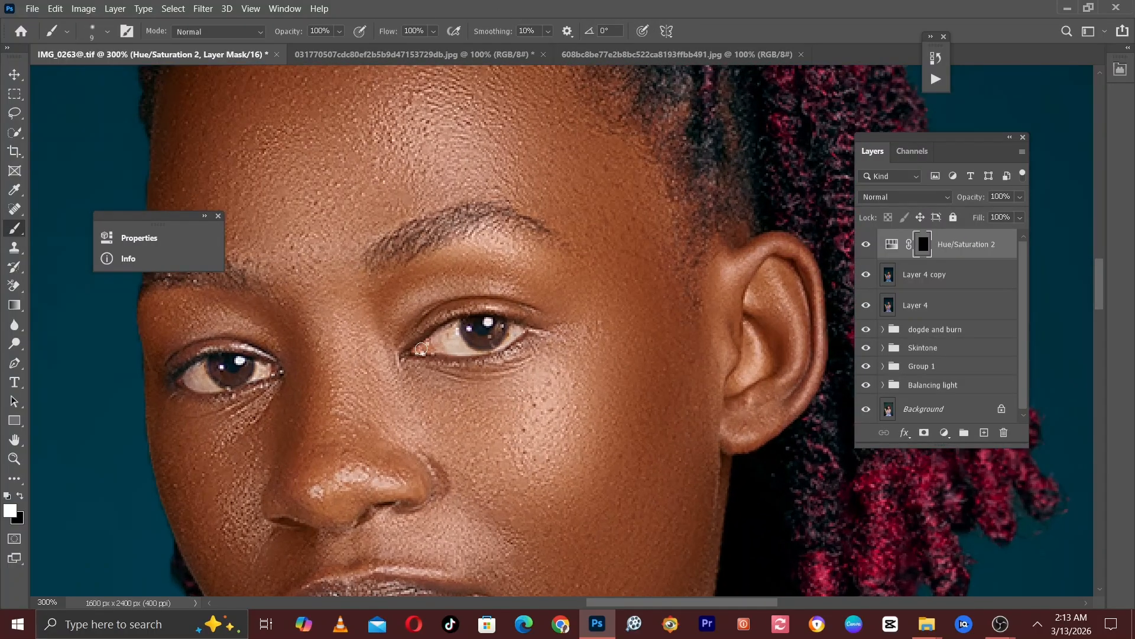
pyautogui.moveTo(421, 352); pyautogui.dragTo(444, 341)
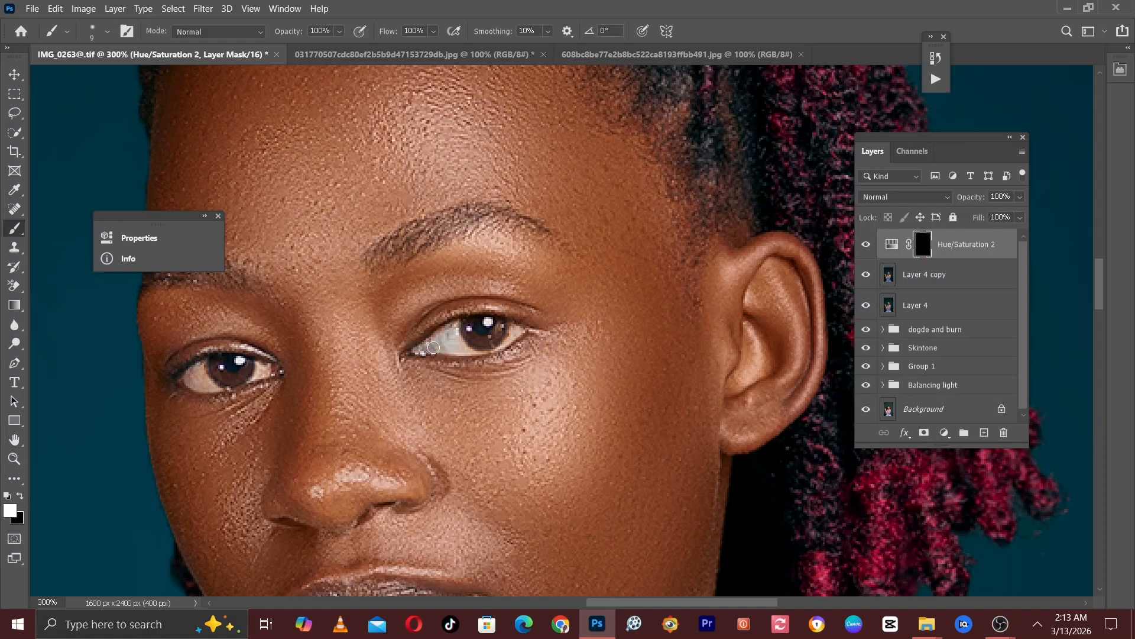
# - Reveal the desaturation on the white of the other eye by painting the mask with a smaller white brush
pyautogui.press('[')
pyautogui.press('[')
pyautogui.moveTo(308, 328); pyautogui.dragTo(486, 316)
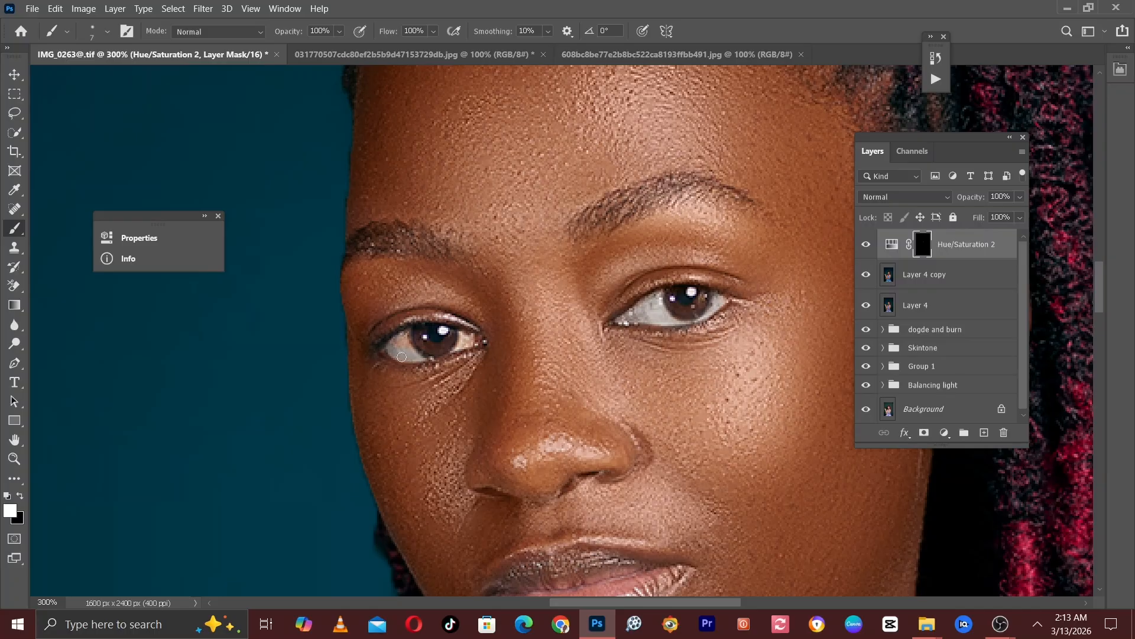
pyautogui.moveTo(401, 356)
pyautogui.mouseDown()
pyautogui.moveTo(395, 348)
pyautogui.moveTo(409, 343)
pyautogui.moveTo(469, 341)
pyautogui.mouseUp()
# - Compare the eyes with the Hue/Saturation layer hidden and shown, and merge all visible layers into a new layer on top
pyautogui.hotkey('ctrl', '-')
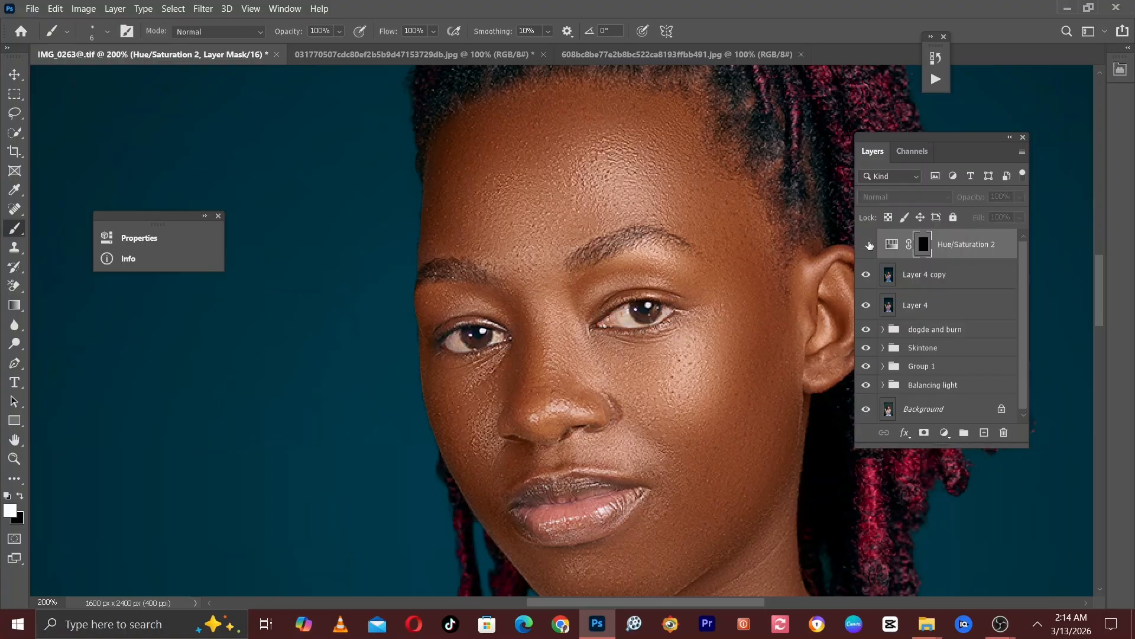
pyautogui.hotkey('ctrl', '-')
pyautogui.hotkey('ctrl', '-')
pyautogui.hotkey('ctrl', '-')
pyautogui.hotkey('ctrl', '-')
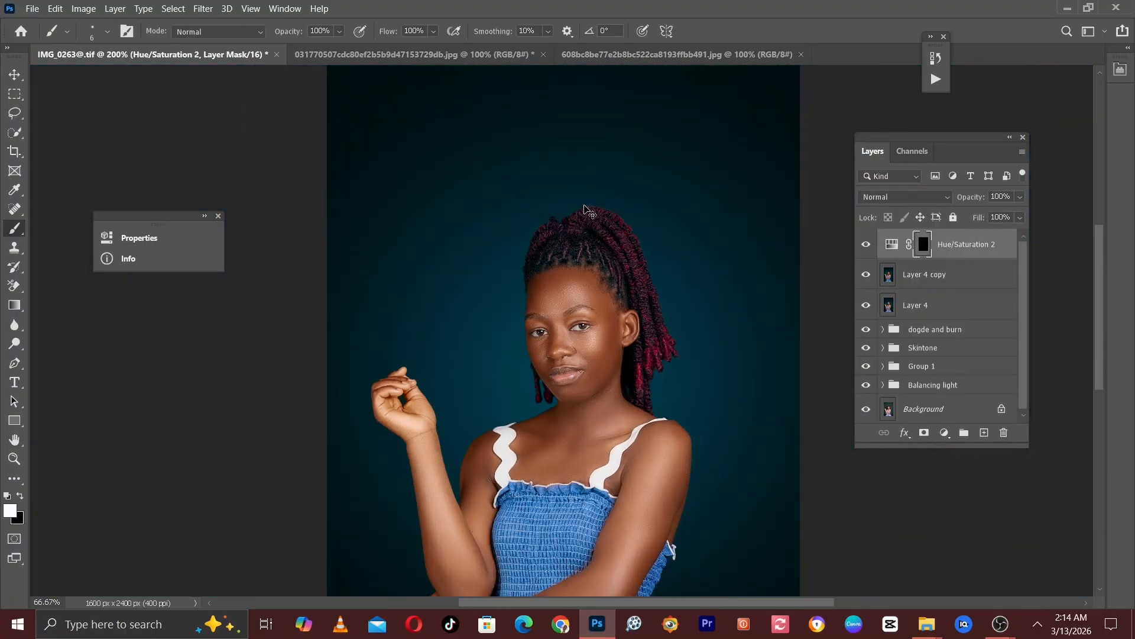
pyautogui.hotkey('ctrl', '+')
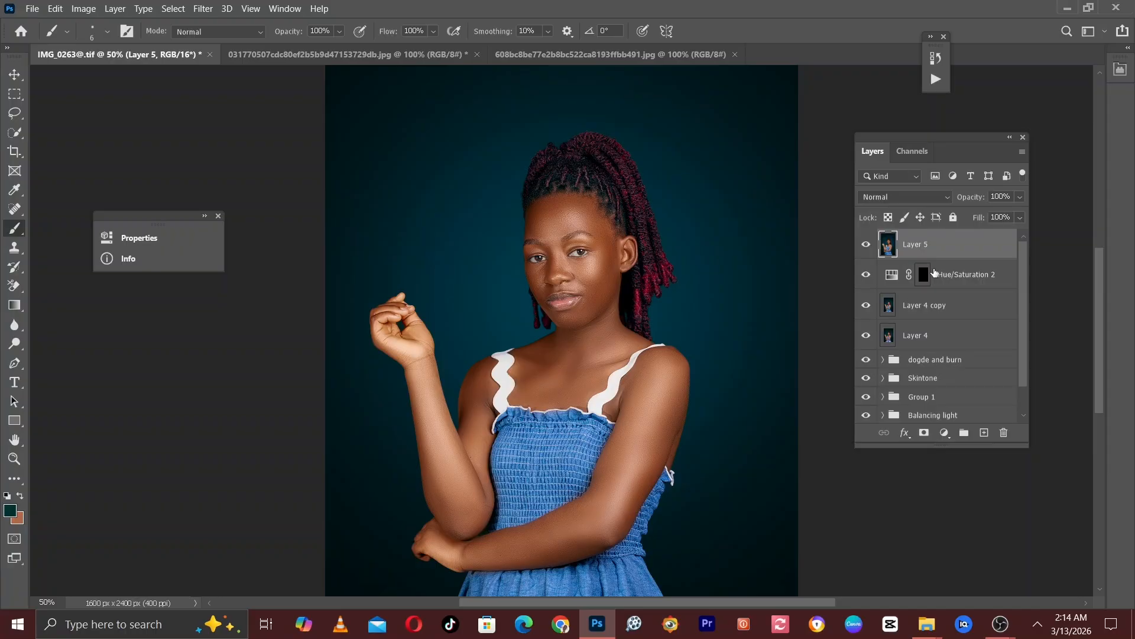
# - Open the merged Layer 5 in the Camera Raw filter and sample the brown skin of the cheek as a Point Color
pyautogui.click(203, 9)
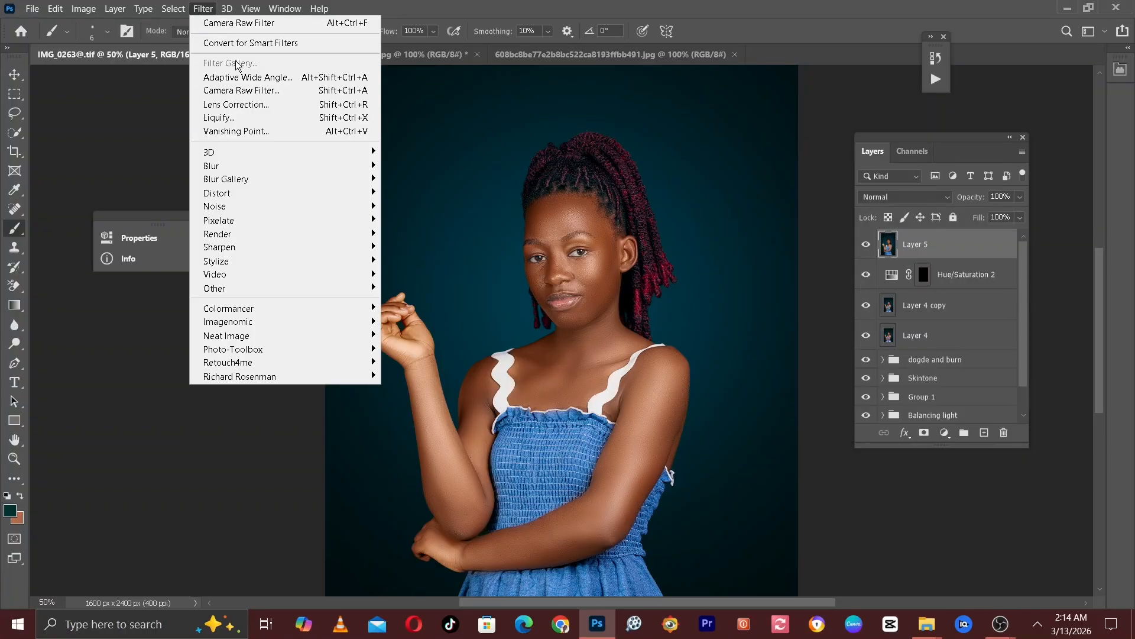
pyautogui.click(649, 6)
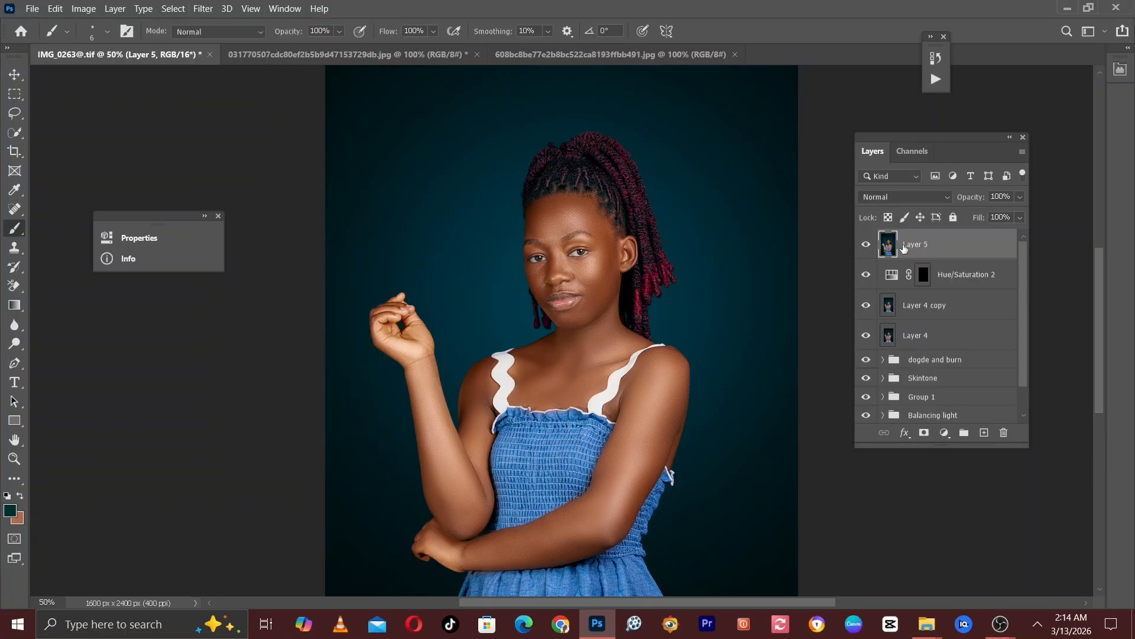
pyautogui.click(197, 10)
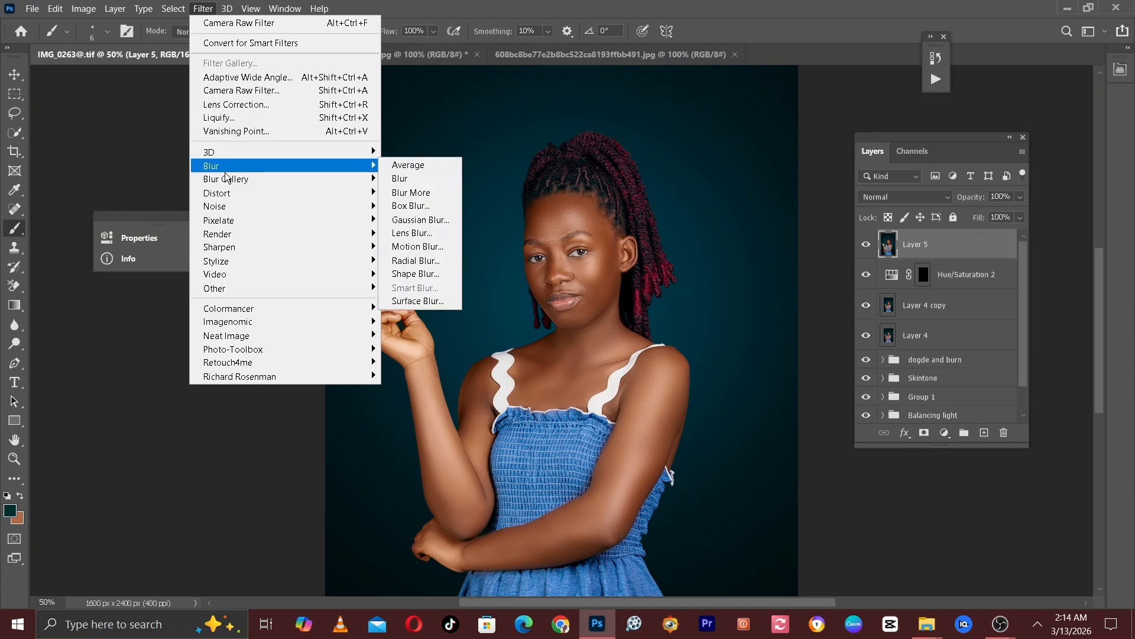
pyautogui.click(224, 93)
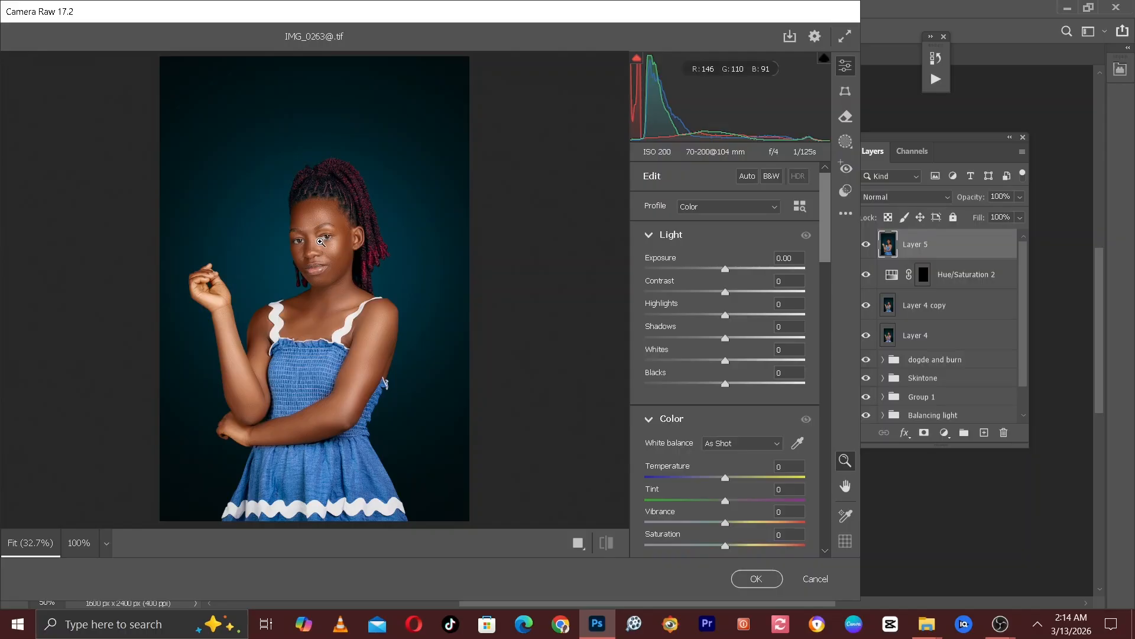
pyautogui.click(320, 241)
pyautogui.press('space')
pyautogui.moveTo(400, 390); pyautogui.dragTo(402, 358)
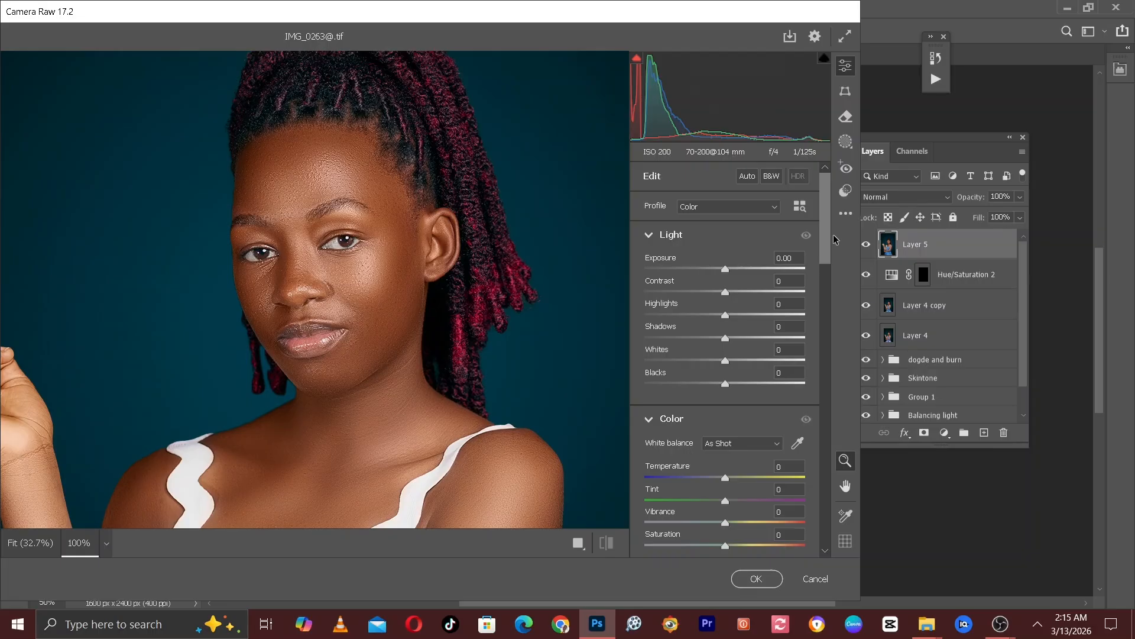
pyautogui.scroll(-1, 828, 259)
pyautogui.scroll(-10, 827, 259)
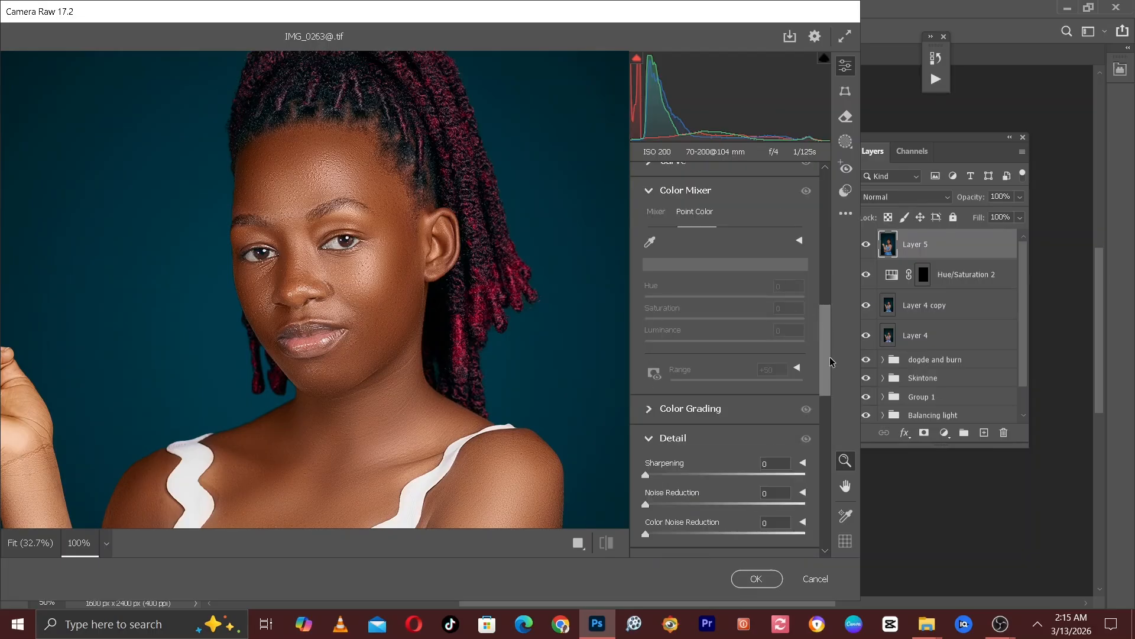
pyautogui.click(650, 243)
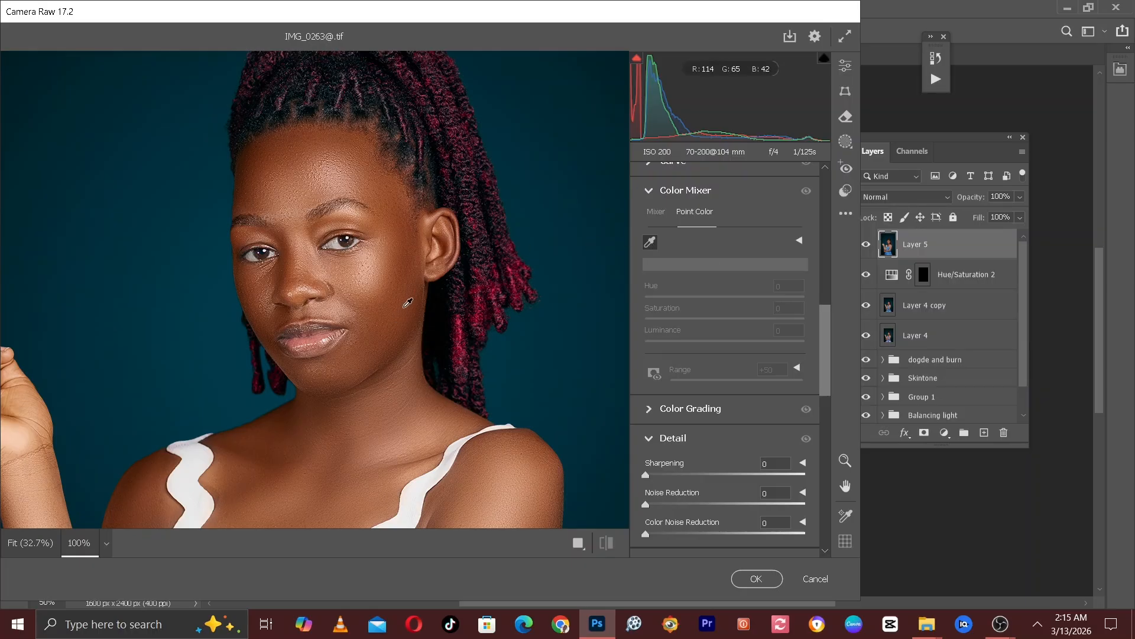
pyautogui.click(403, 303)
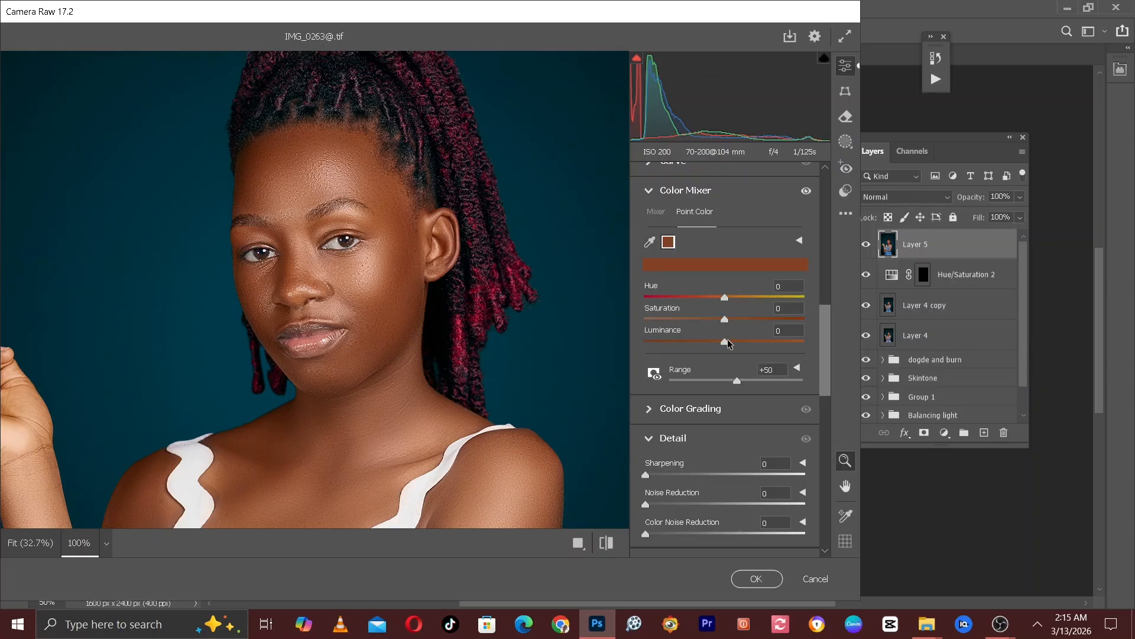
# - Set the sampled skin tone's Luminance to +10 and compare the portrait with the default settings
pyautogui.moveTo(733, 343); pyautogui.dragTo(733, 343)
pyautogui.moveTo(734, 343); pyautogui.dragTo(732, 342)
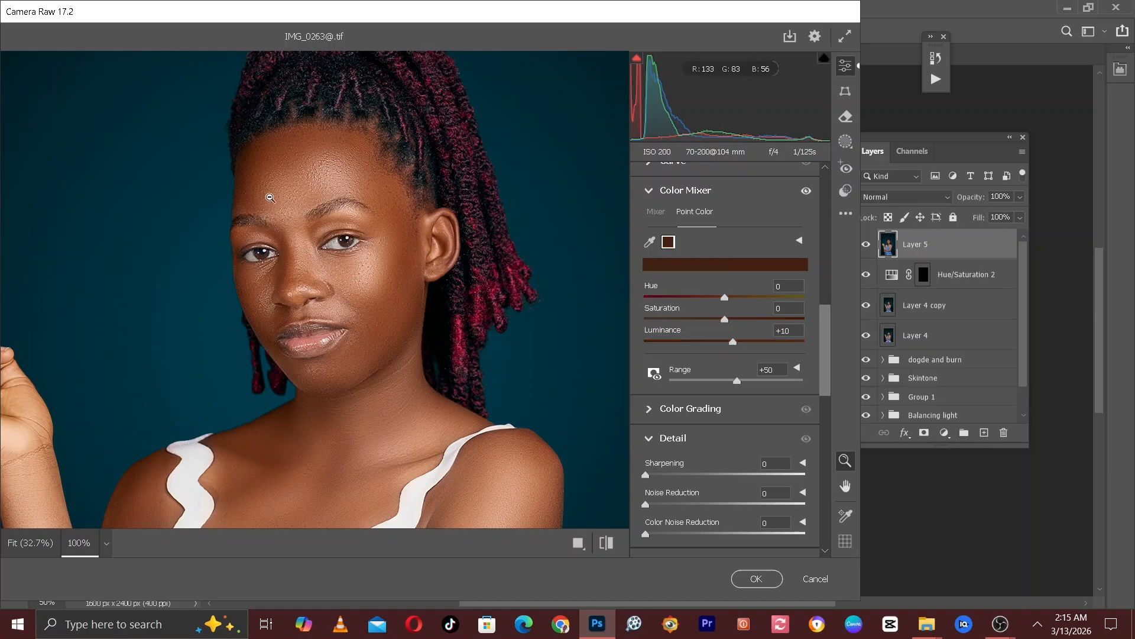
pyautogui.click(603, 546)
pyautogui.click(603, 545)
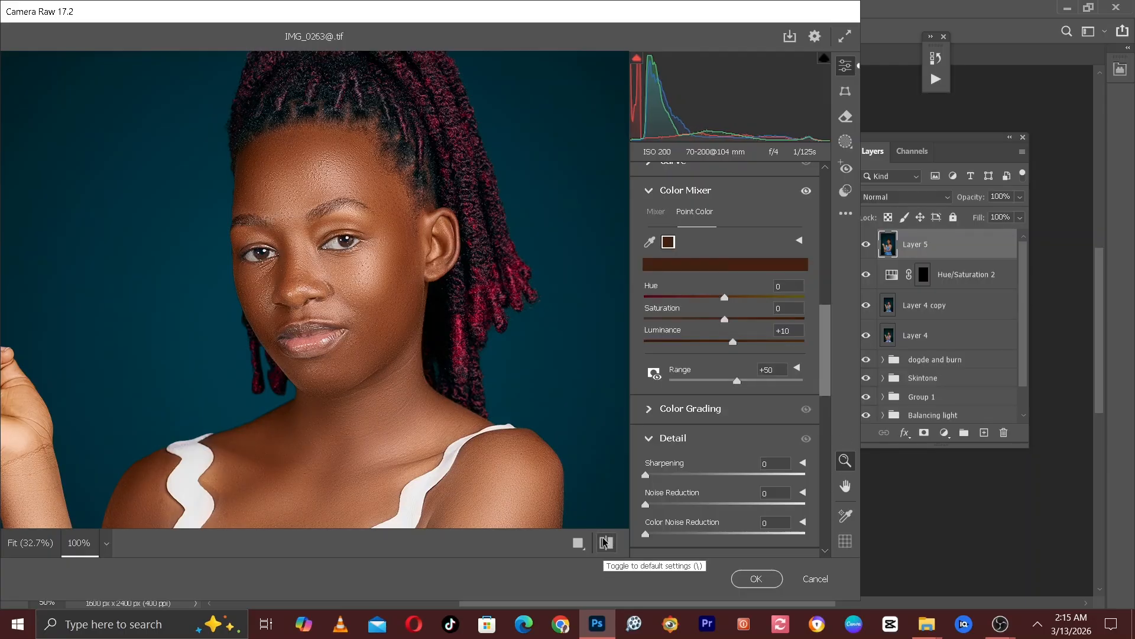
pyautogui.click(425, 366)
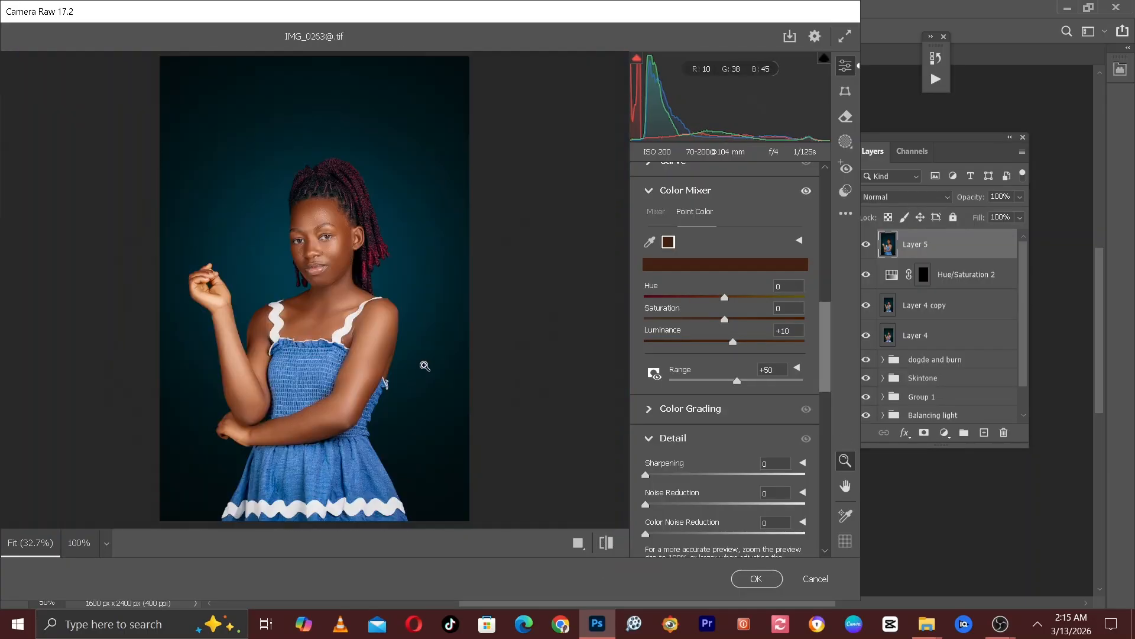
# - Set Highlights to -2, Shadows to +6 and Whites to -2, and apply the Camera Raw adjustments to Layer 5
pyautogui.moveTo(828, 312); pyautogui.dragTo(813, 178)
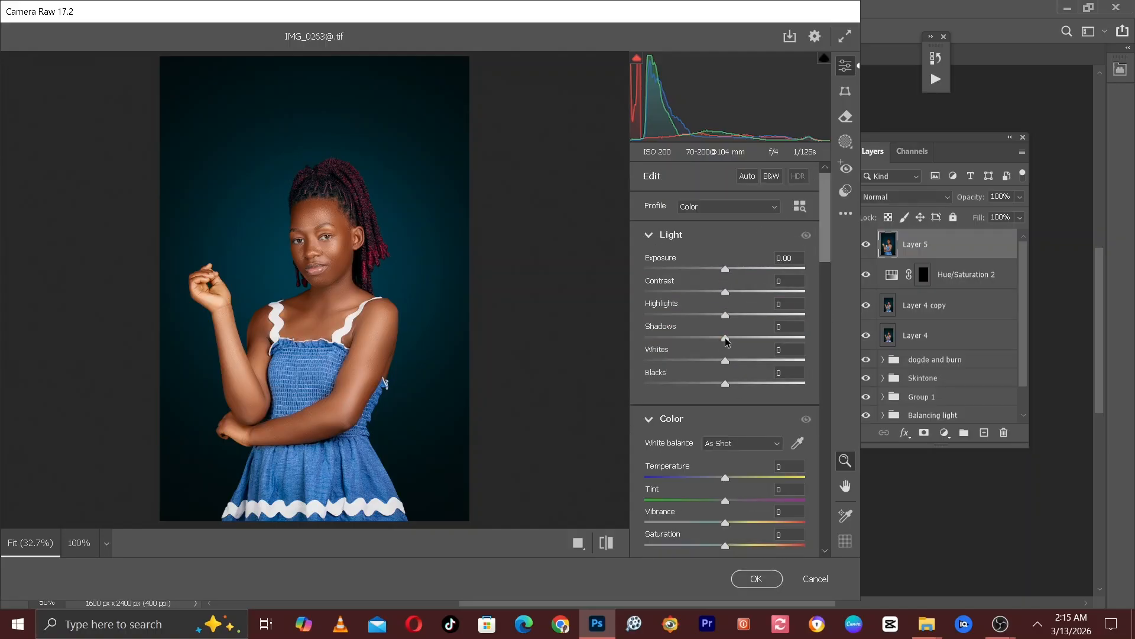
pyautogui.moveTo(726, 339); pyautogui.dragTo(732, 341)
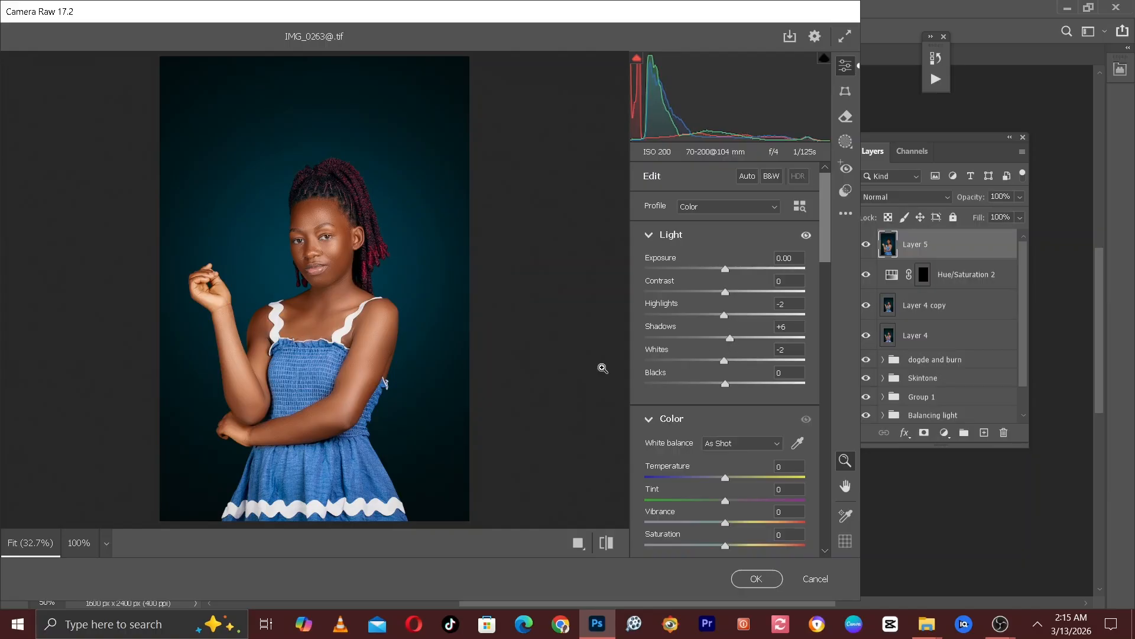
pyautogui.click(610, 545)
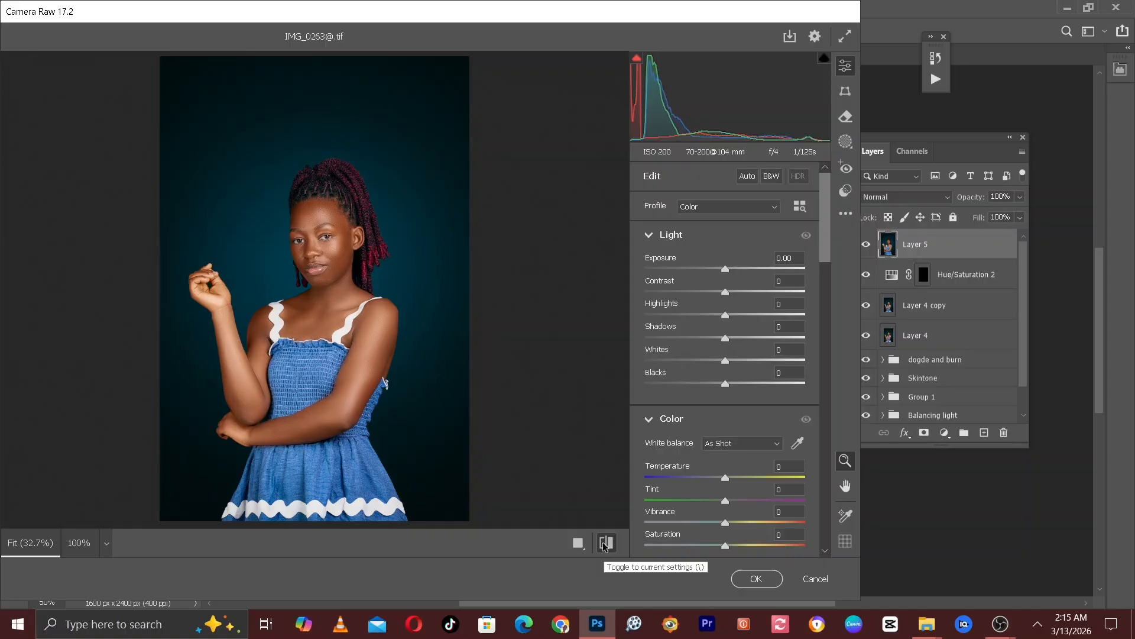
pyautogui.click(610, 545)
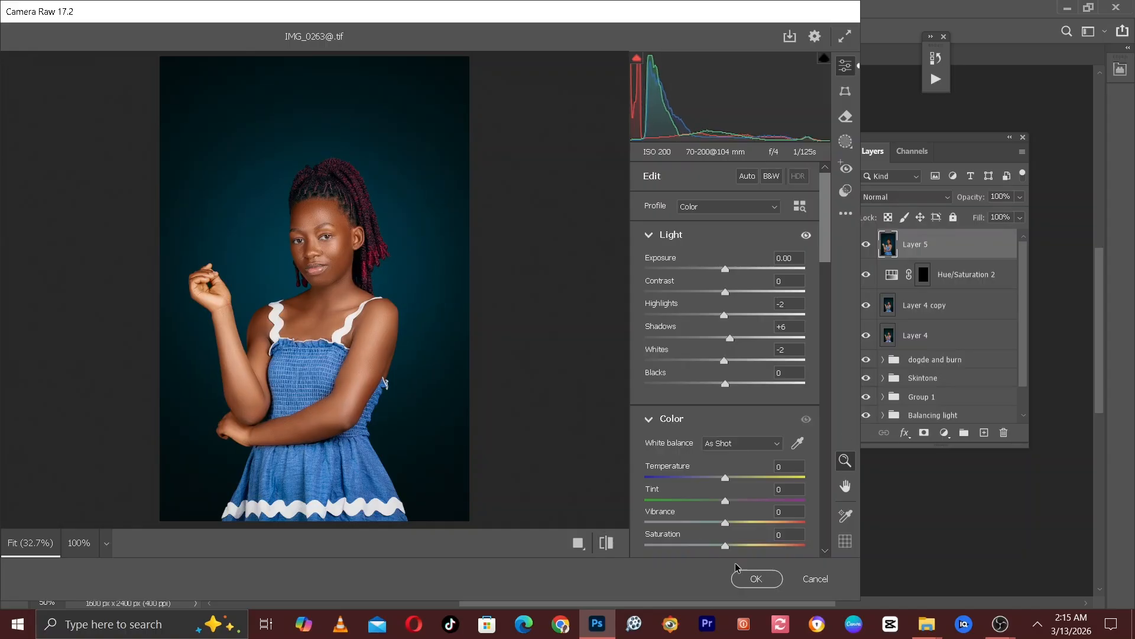
pyautogui.click(757, 579)
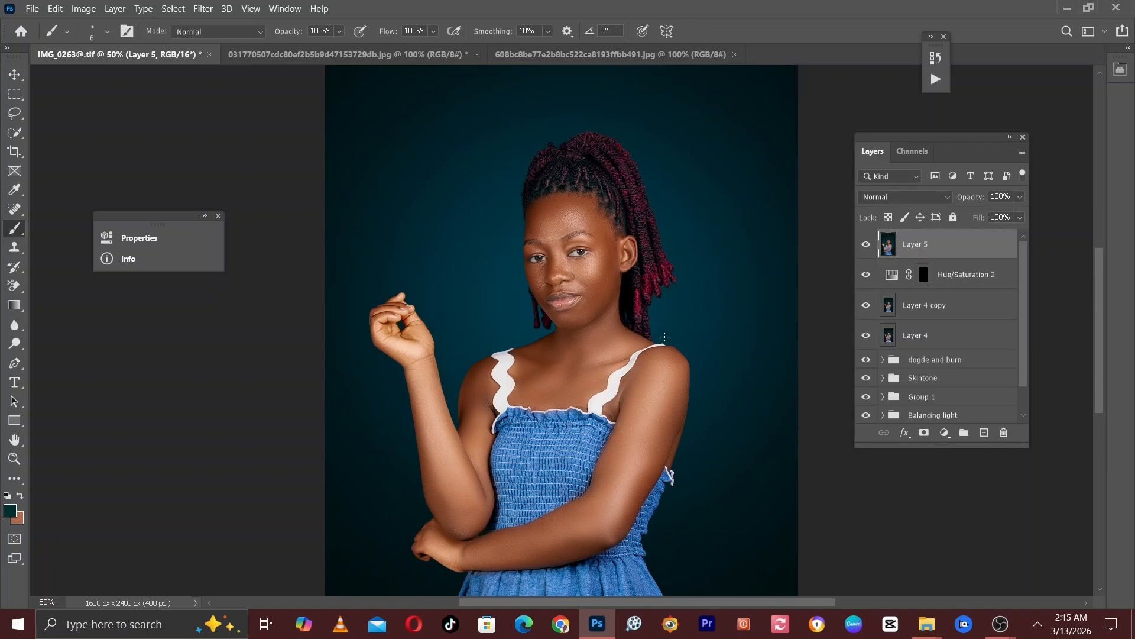
# - Reopen Layer 5 in the Camera Raw filter, bring up the Effects settings and examine the face's skin detail up close
pyautogui.hotkey('ctrl', '-')
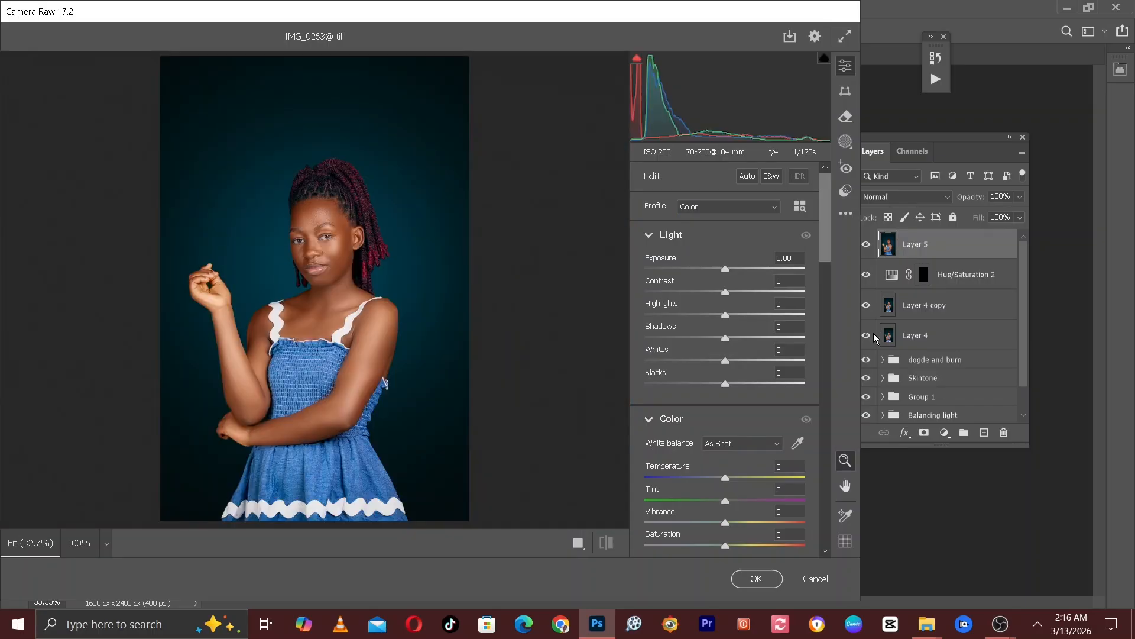
pyautogui.hotkey('ctrl', '+')
pyautogui.hotkey('ctrl', '+')
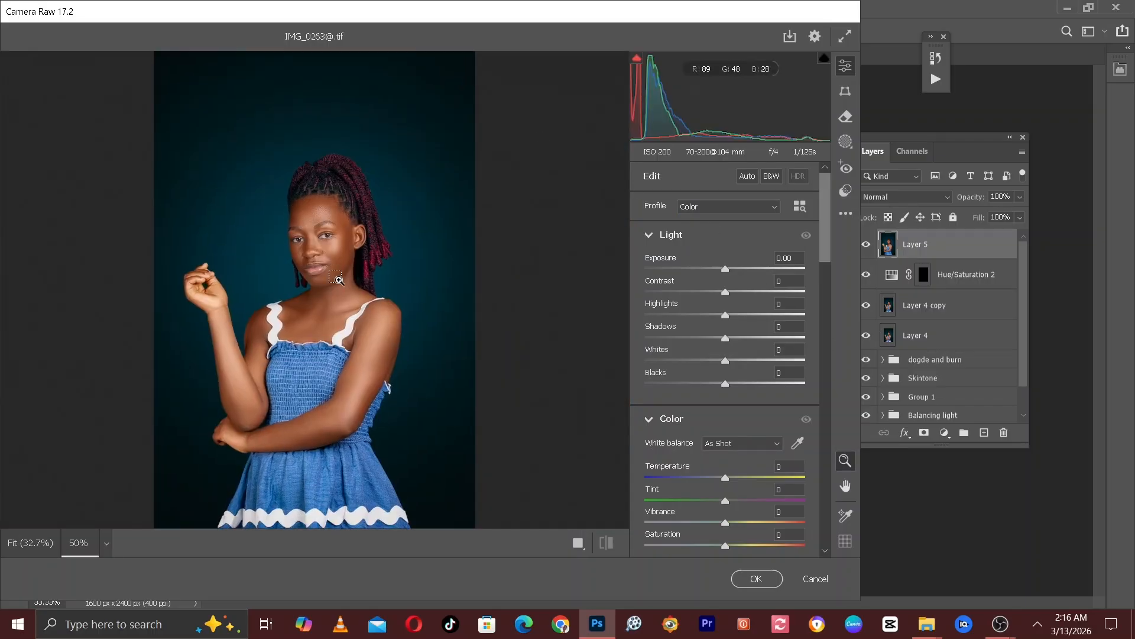
pyautogui.hotkey('ctrl', '+')
pyautogui.scroll(-1, 831, 256)
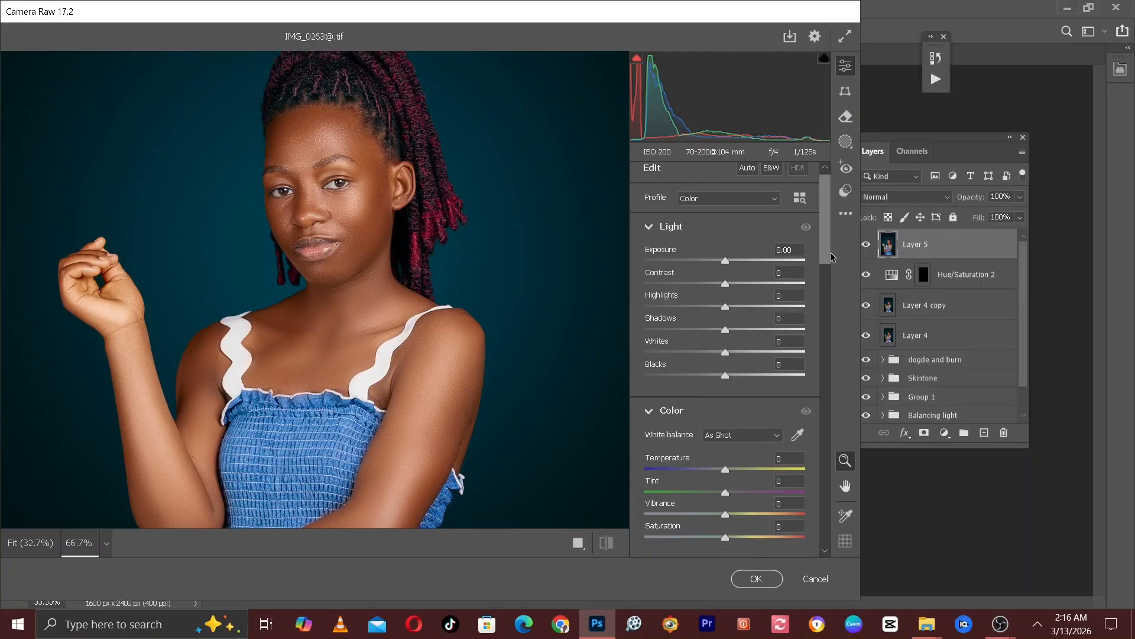
pyautogui.scroll(-5, 831, 256)
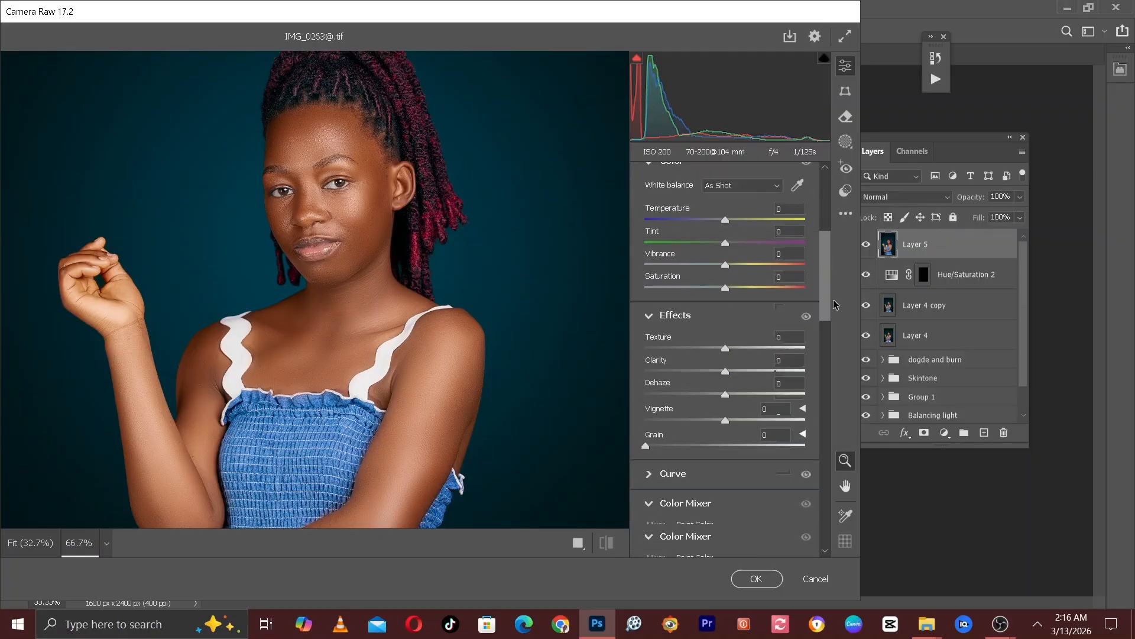
pyautogui.hotkey('ctrl', '+')
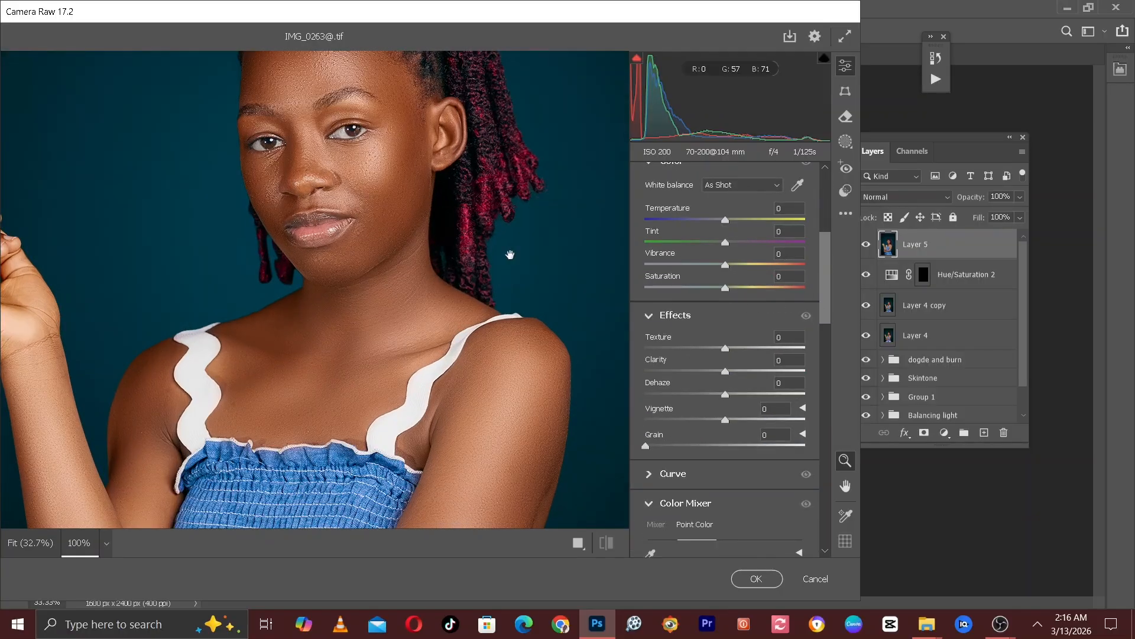
pyautogui.moveTo(509, 254); pyautogui.dragTo(544, 369)
pyautogui.hotkey('ctrl', '+')
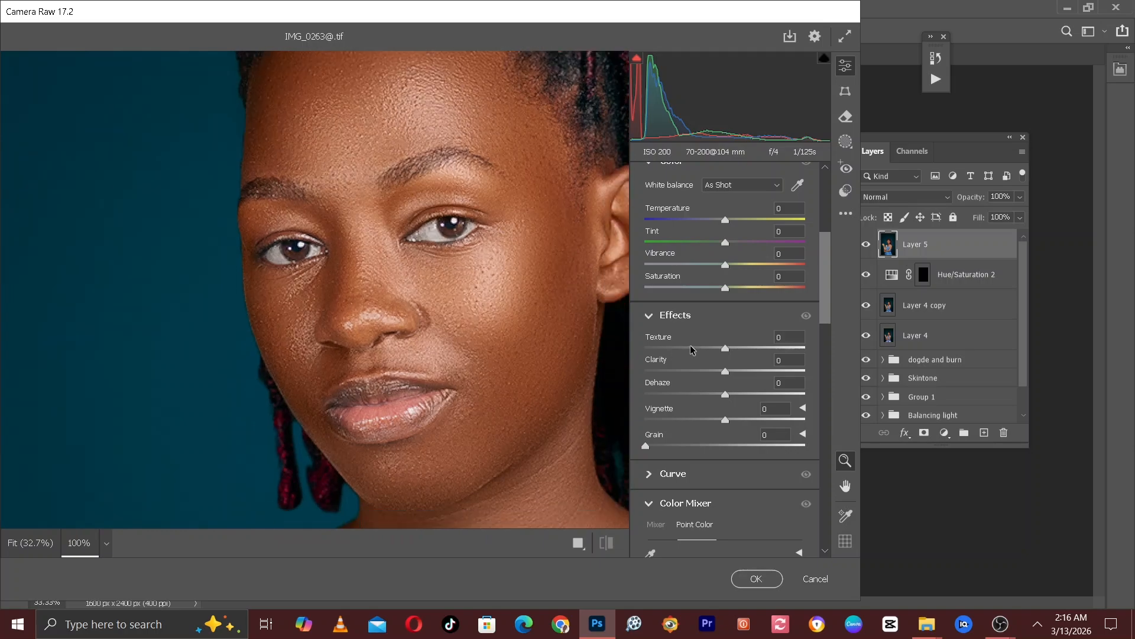
pyautogui.hotkey('ctrl', '-')
pyautogui.hotkey('ctrl', '+')
pyautogui.hotkey('ctrl', '-')
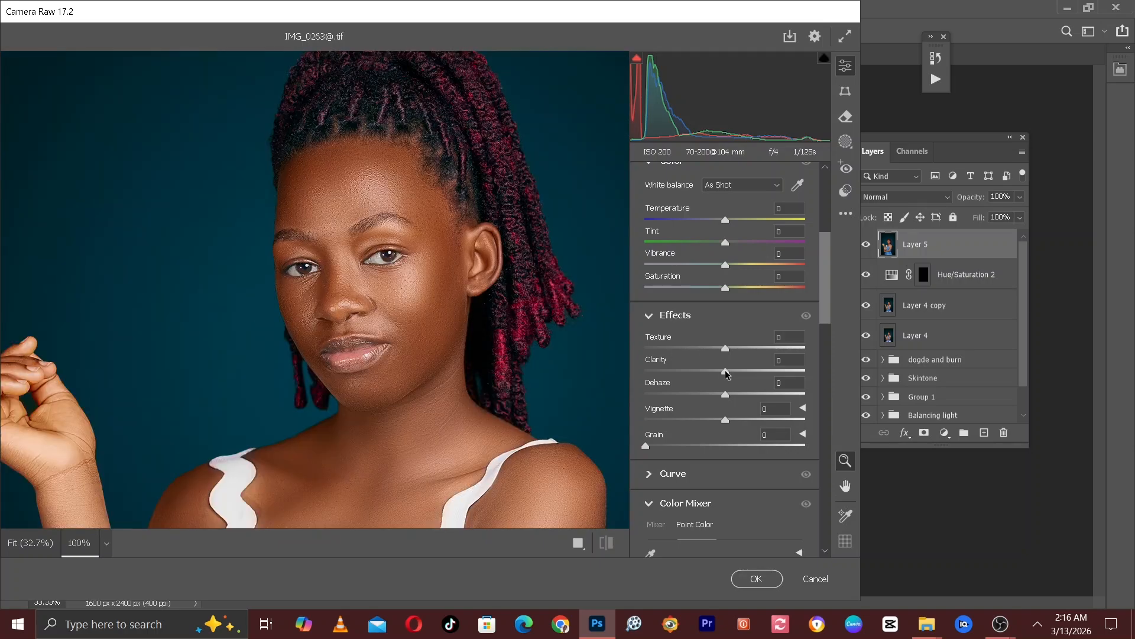
# - Set Clarity to +6, compare the portrait before and after, and apply the Camera Raw adjustment to Layer 5
pyautogui.moveTo(730, 372); pyautogui.dragTo(734, 375)
pyautogui.click(607, 543)
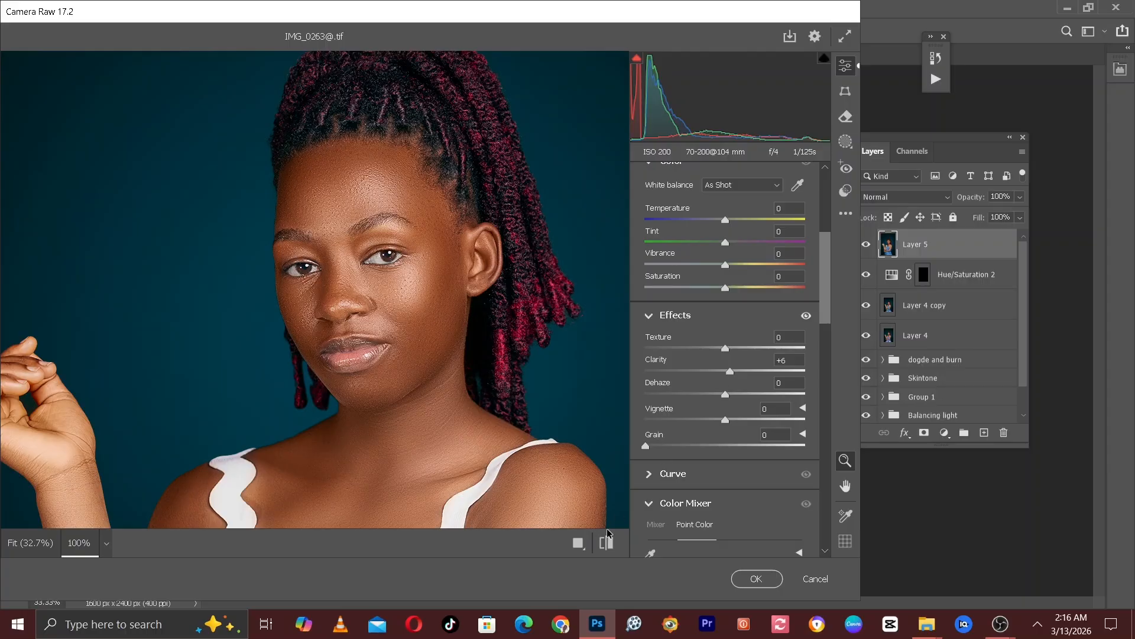
pyautogui.click(607, 543)
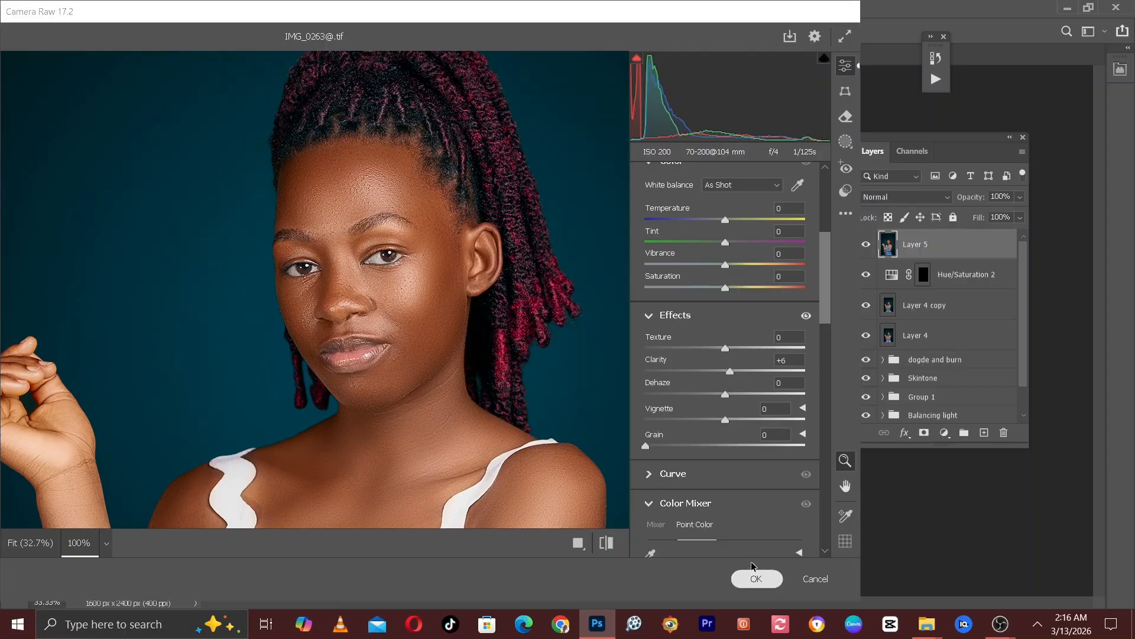
pyautogui.click(754, 578)
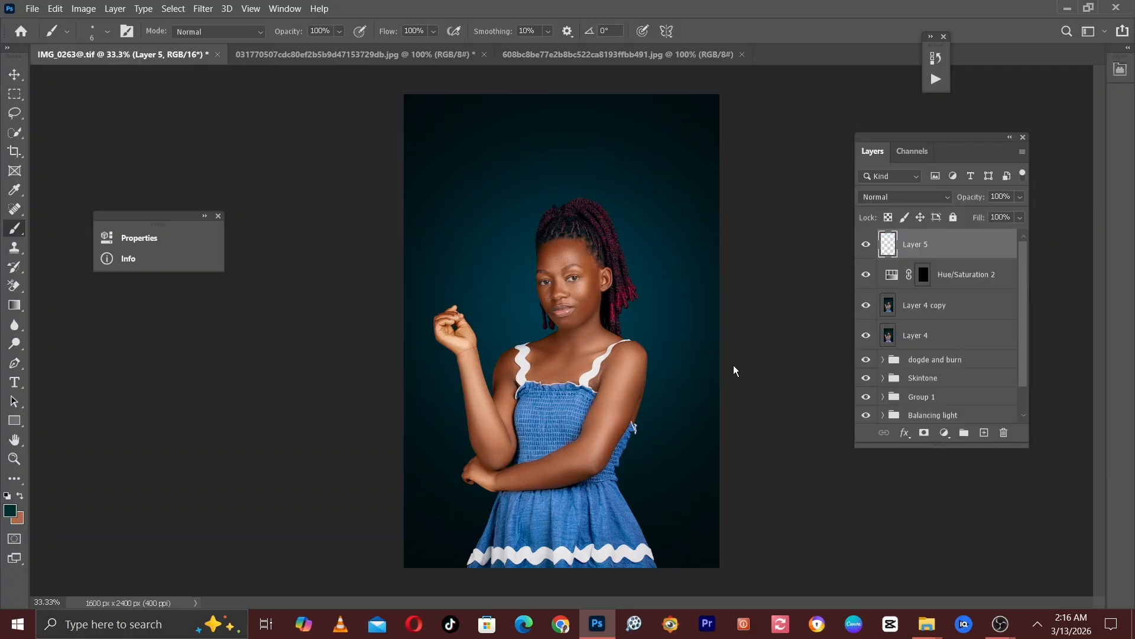
# - Add a Curves adjustment layer above Layer 5 and reposition its curve settings beside the portrait
pyautogui.click(945, 432)
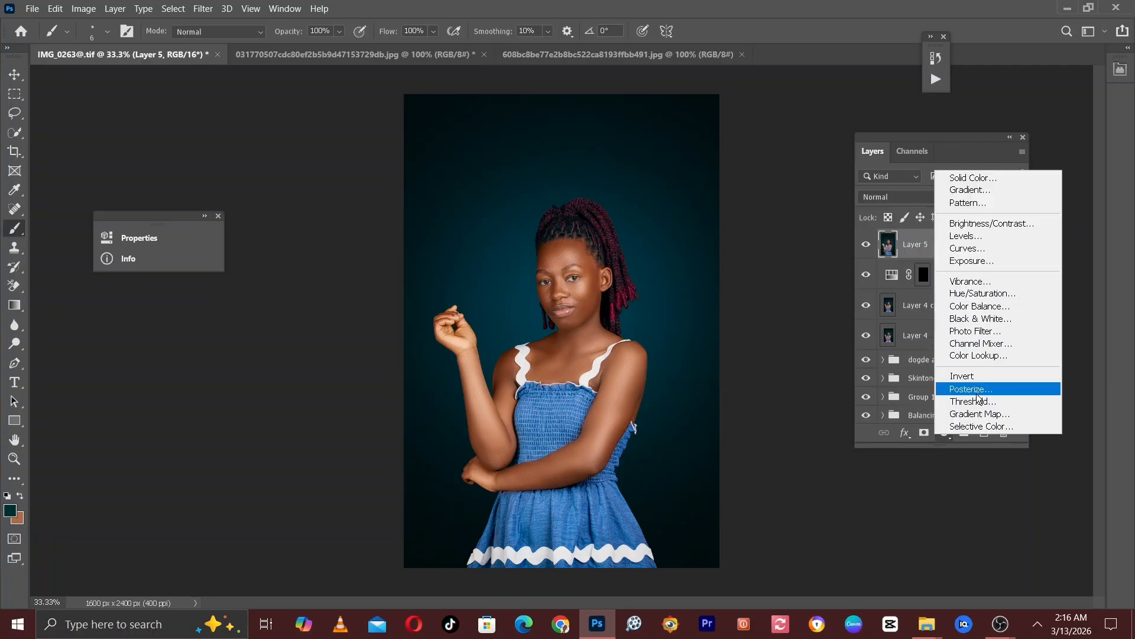
pyautogui.click(868, 467)
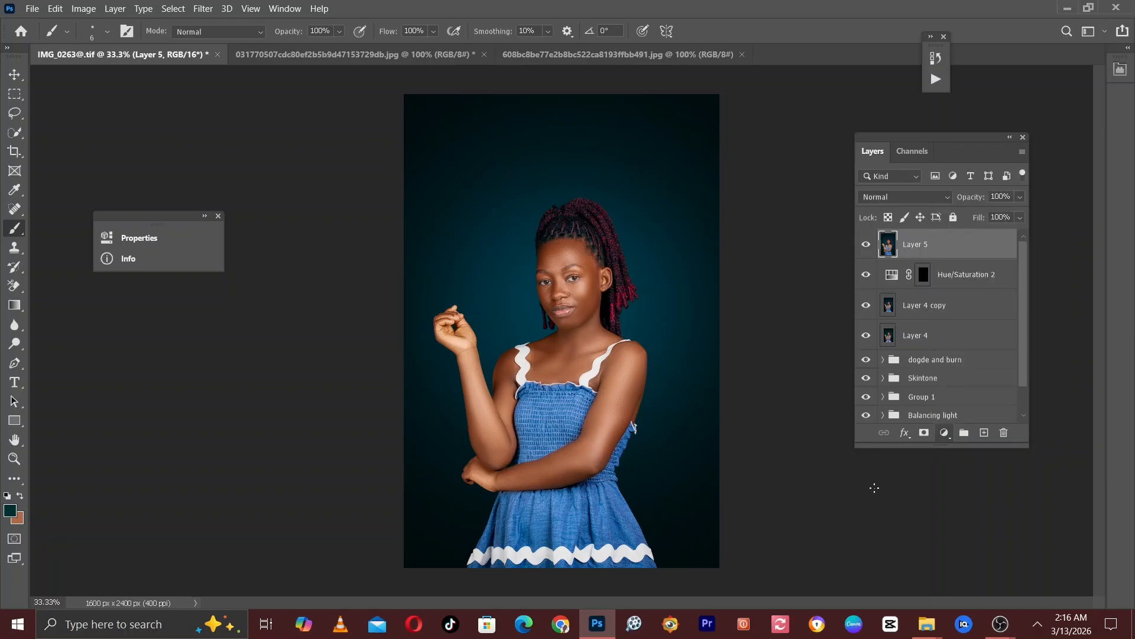
pyautogui.click(946, 440)
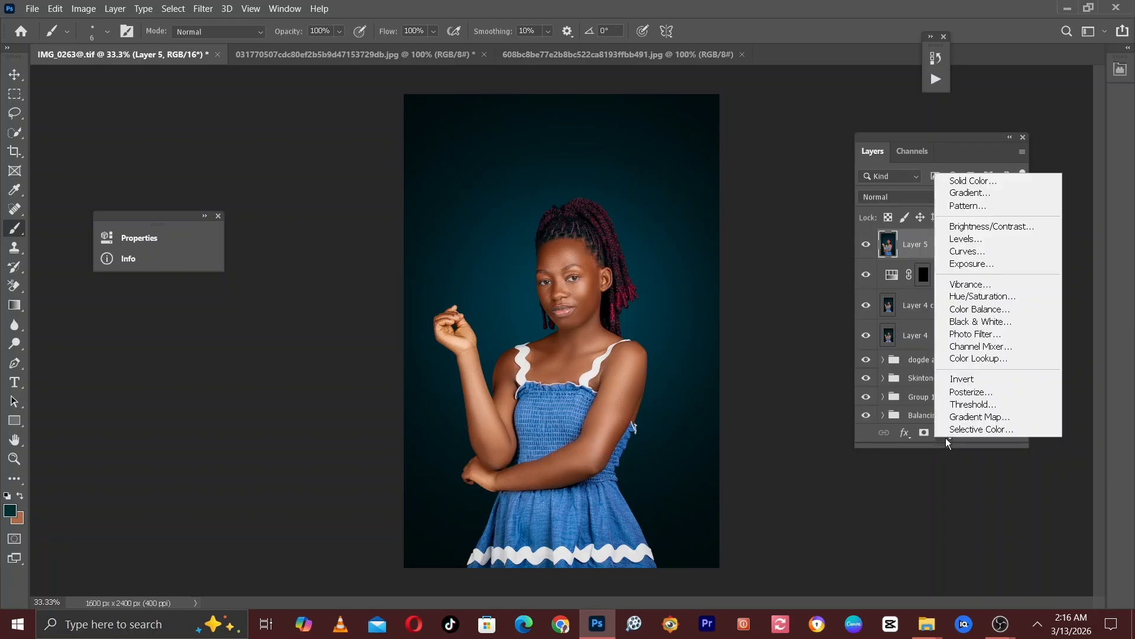
pyautogui.click(964, 251)
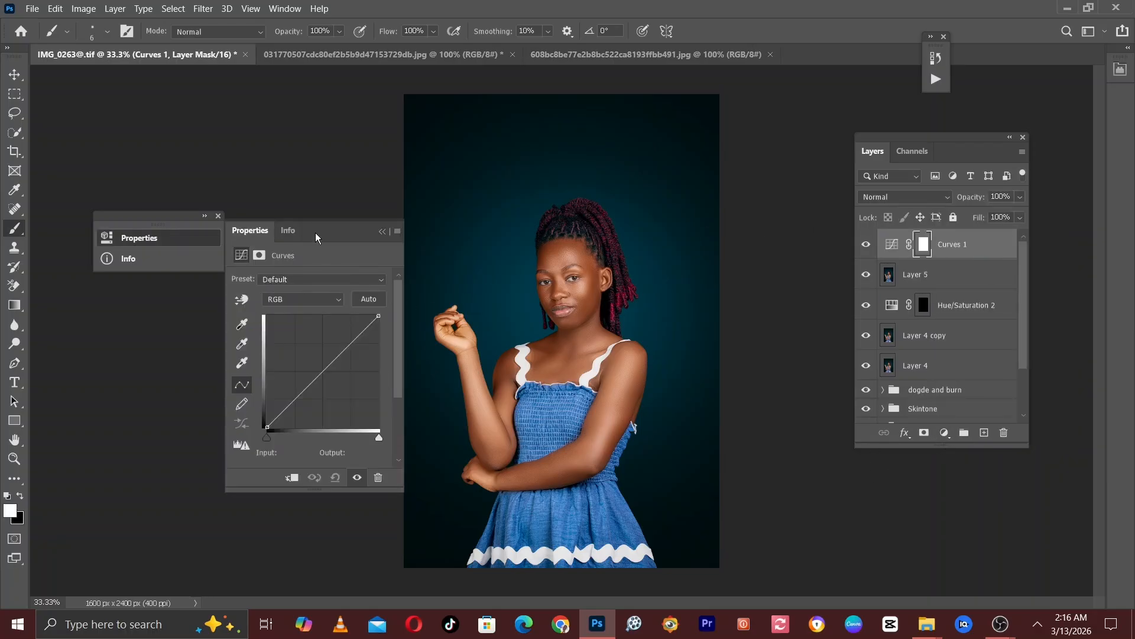
pyautogui.moveTo(315, 238); pyautogui.dragTo(316, 154)
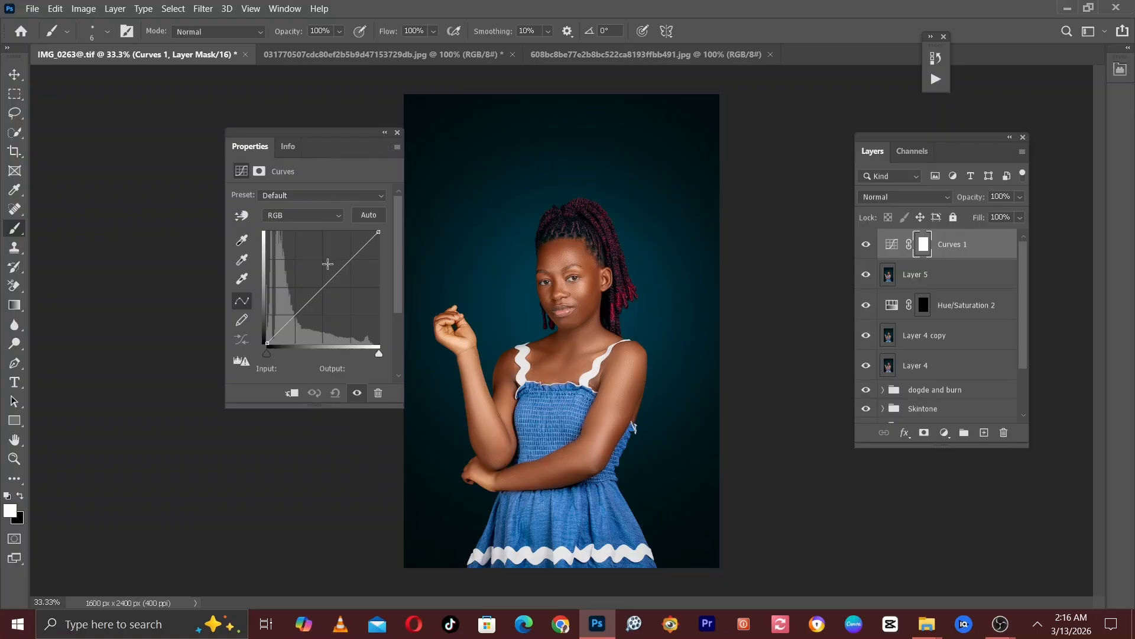
# - Shape the RGB curve into a gentle S with raised highlights and a shadow point at input 34, output 28
pyautogui.moveTo(331, 282)
pyautogui.mouseDown()
pyautogui.moveTo(362, 243)
pyautogui.moveTo(323, 284)
pyautogui.mouseUp()
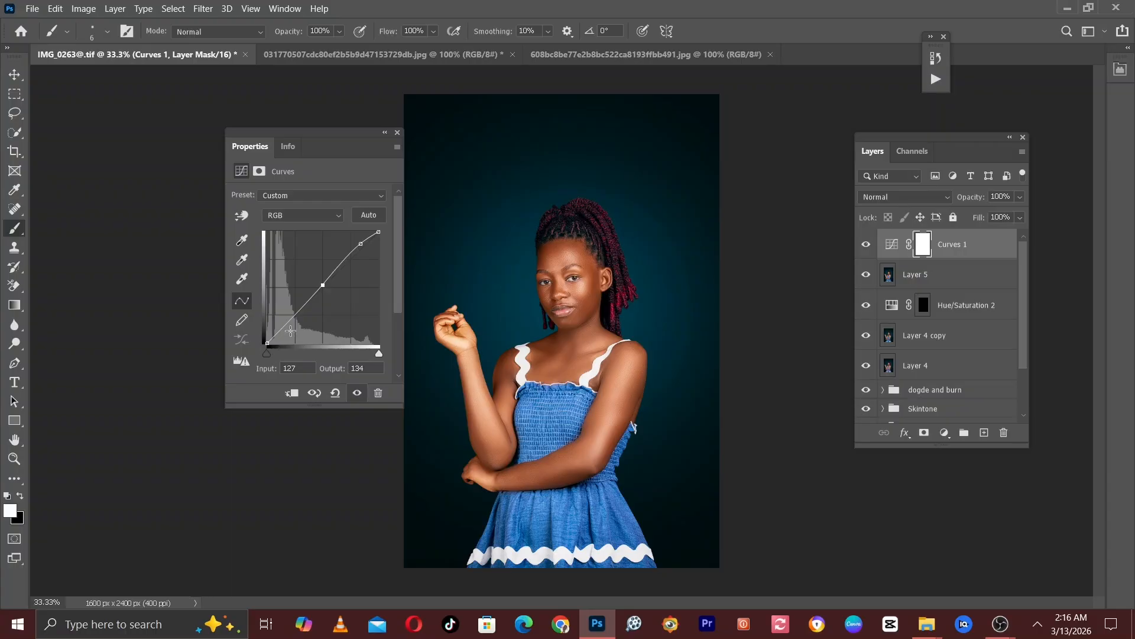
pyautogui.moveTo(290, 321); pyautogui.dragTo(287, 326)
pyautogui.moveTo(358, 246); pyautogui.dragTo(364, 239)
pyautogui.click(321, 286)
pyautogui.click(288, 325)
pyautogui.moveTo(288, 325); pyautogui.dragTo(284, 330)
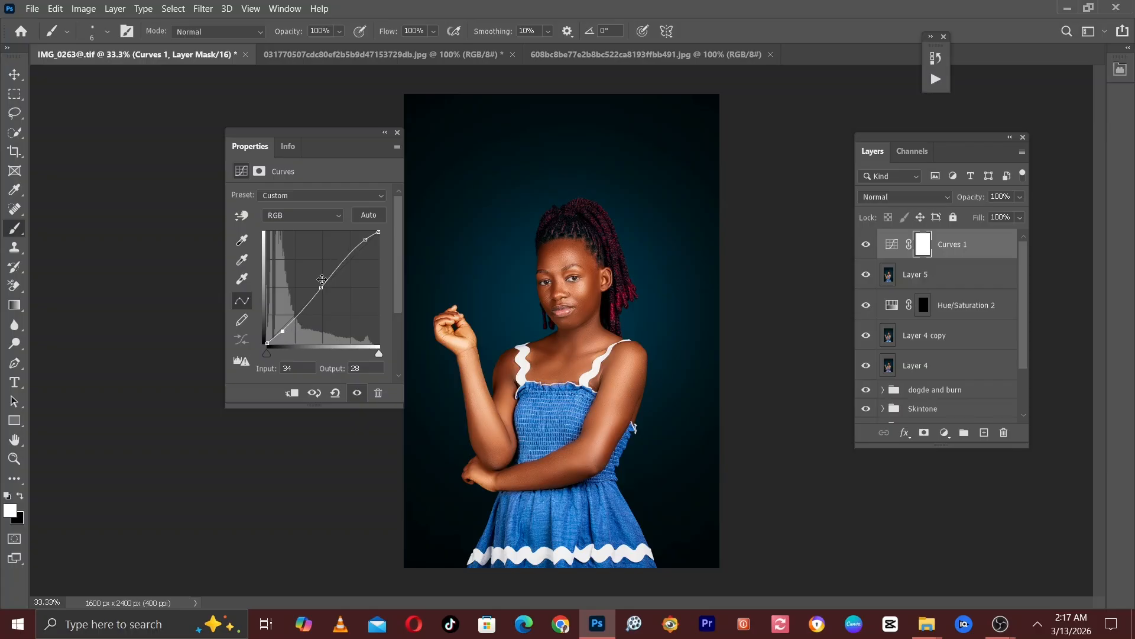
pyautogui.click(365, 238)
pyautogui.click(386, 134)
# - Compare the face with the Curves layer hidden and shown, and lower the layer's opacity to 34%
pyautogui.hotkey('ctrl', '+')
pyautogui.hotkey('ctrl', '+')
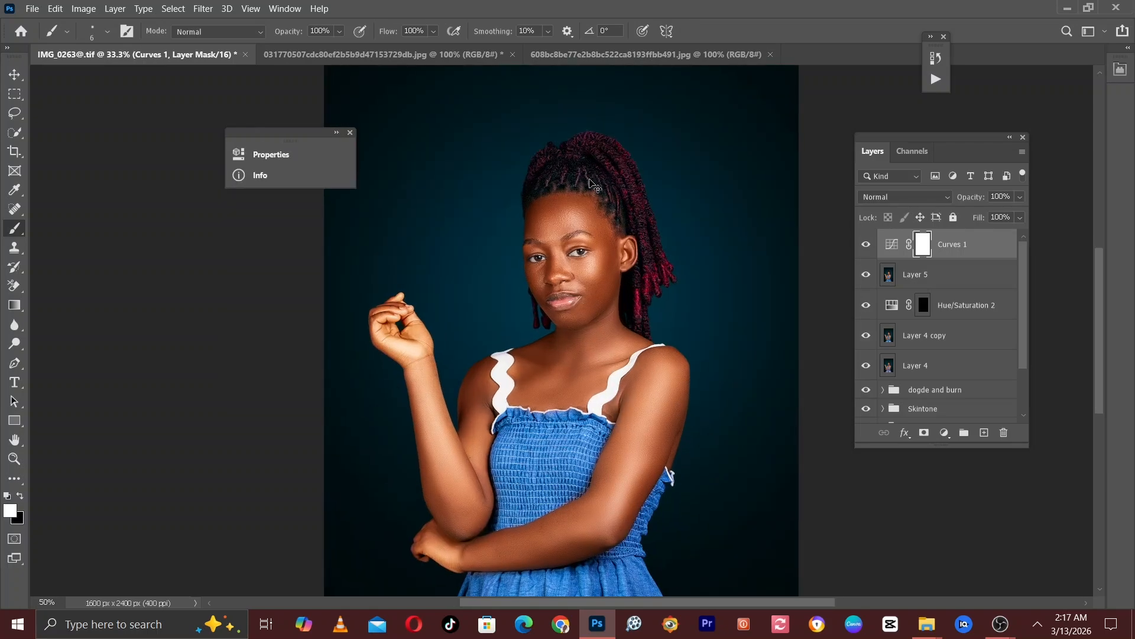
pyautogui.moveTo(595, 218); pyautogui.dragTo(527, 298)
pyautogui.hotkey('ctrl', '+')
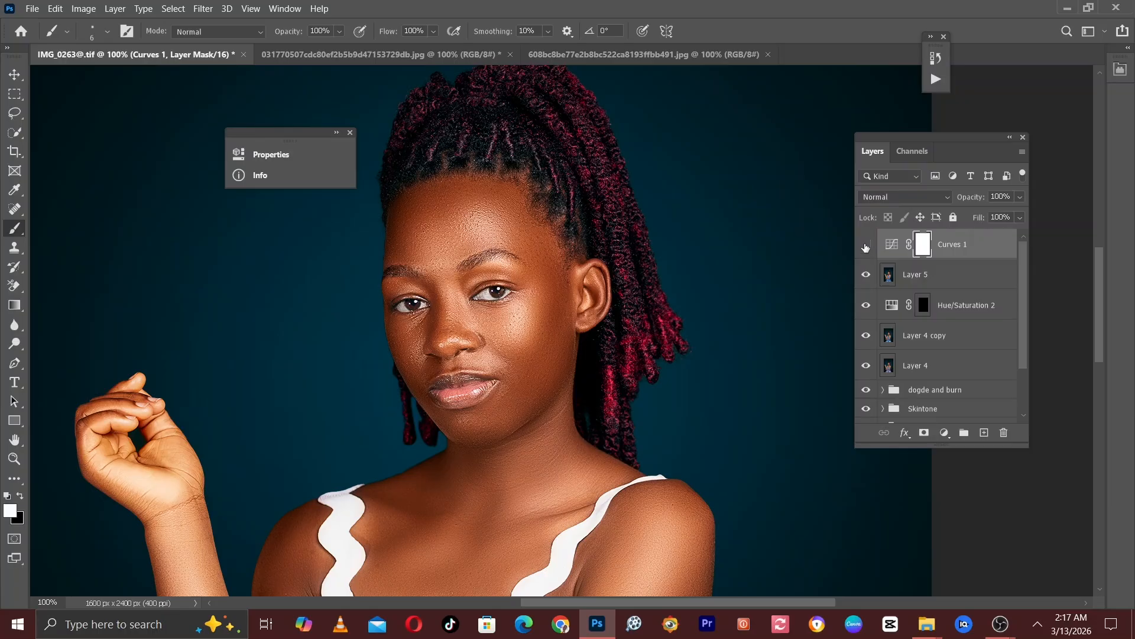
pyautogui.click(866, 245)
pyautogui.click(866, 246)
pyautogui.click(1021, 197)
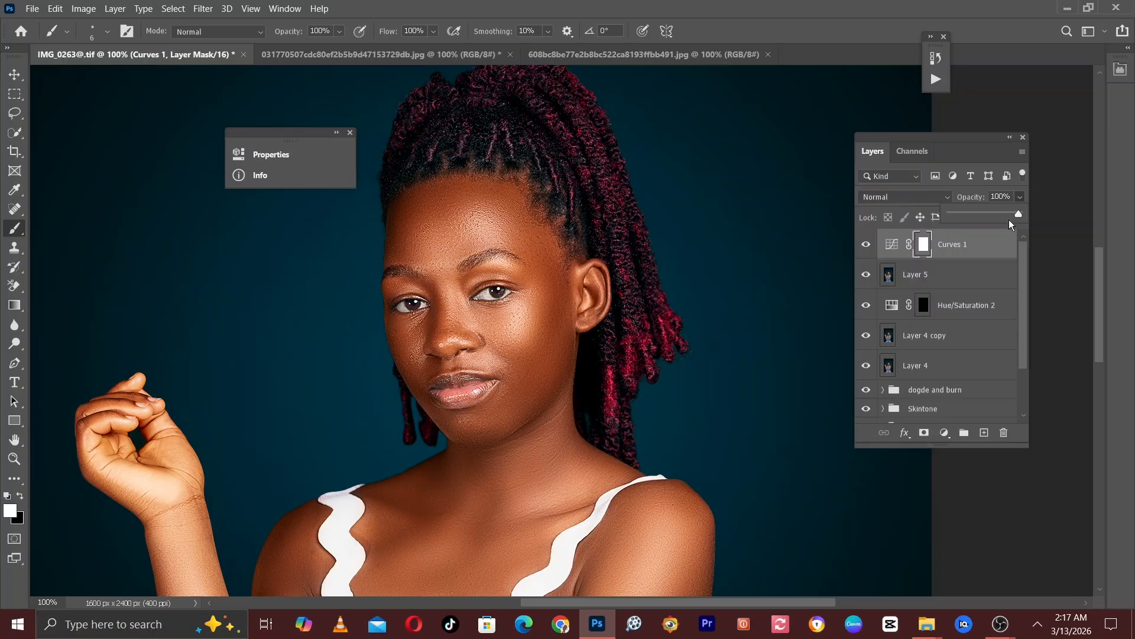
pyautogui.moveTo(1012, 215); pyautogui.dragTo(975, 218)
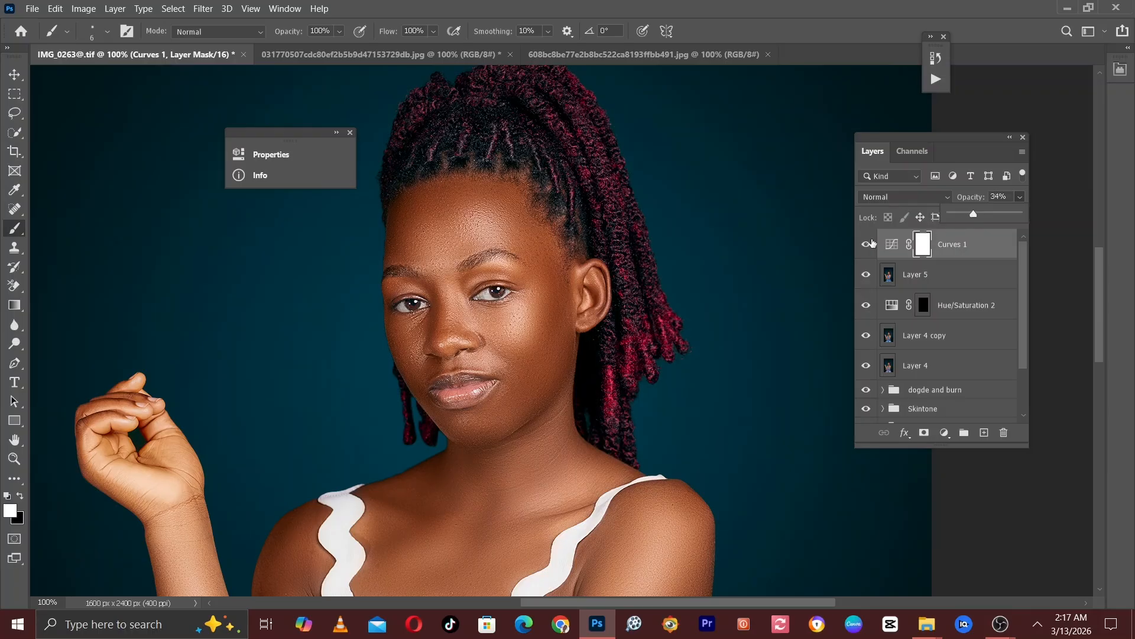
# - Examine the full portrait and the face with the softened Curves layer hidden and shown
pyautogui.click(867, 245)
pyautogui.click(867, 245)
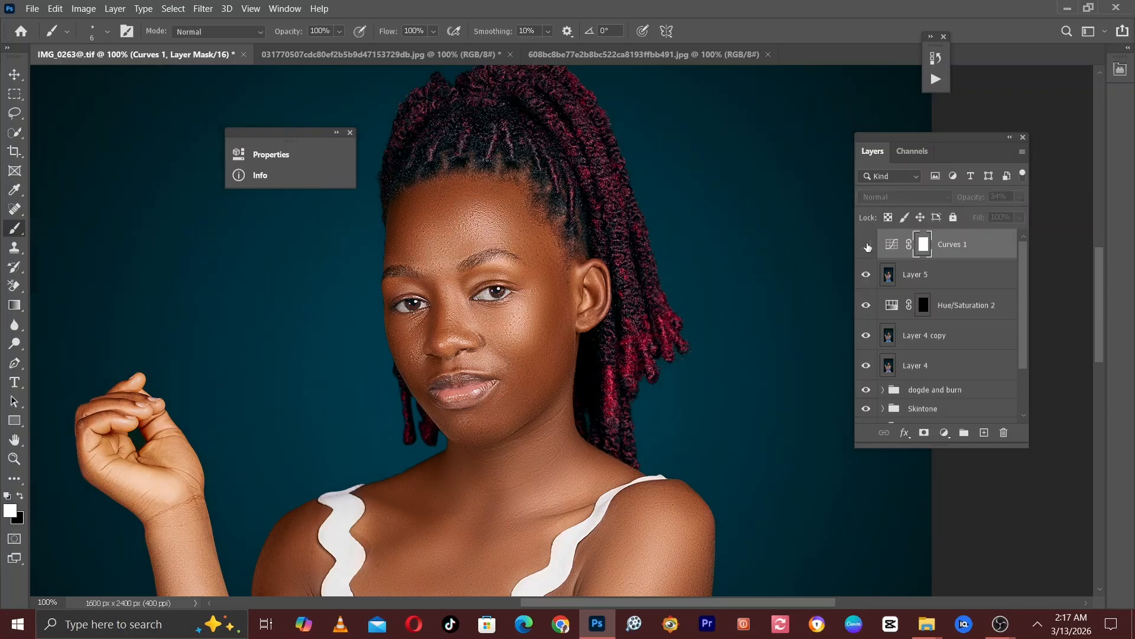
pyautogui.hotkey('ctrl', '-')
pyautogui.hotkey('ctrl', '-')
pyautogui.hotkey('ctrl', '-')
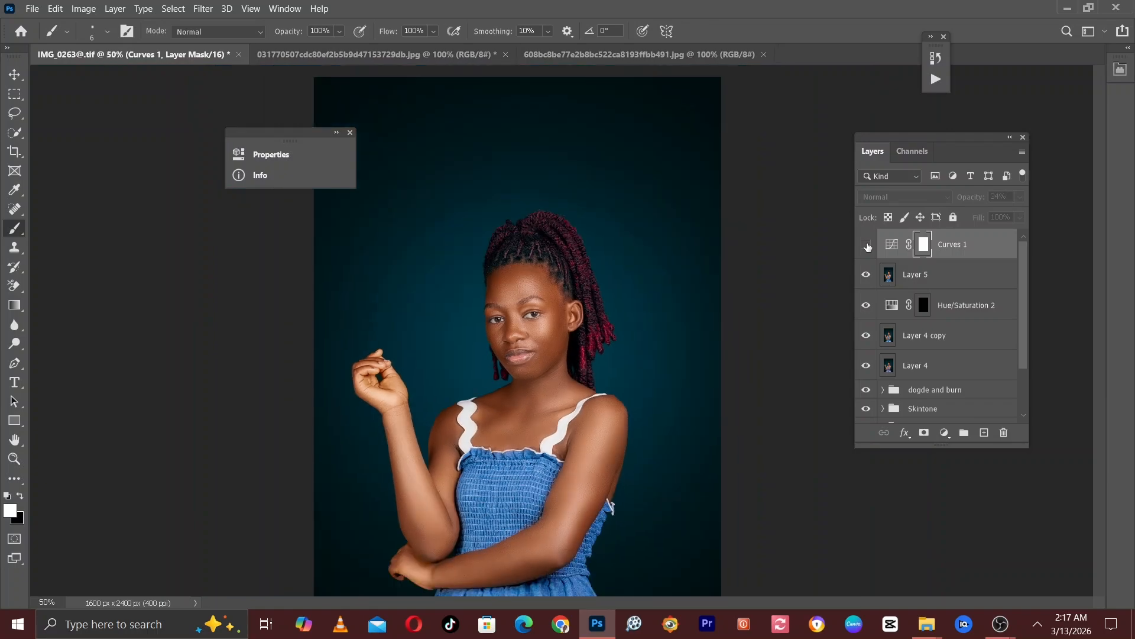
pyautogui.click(867, 245)
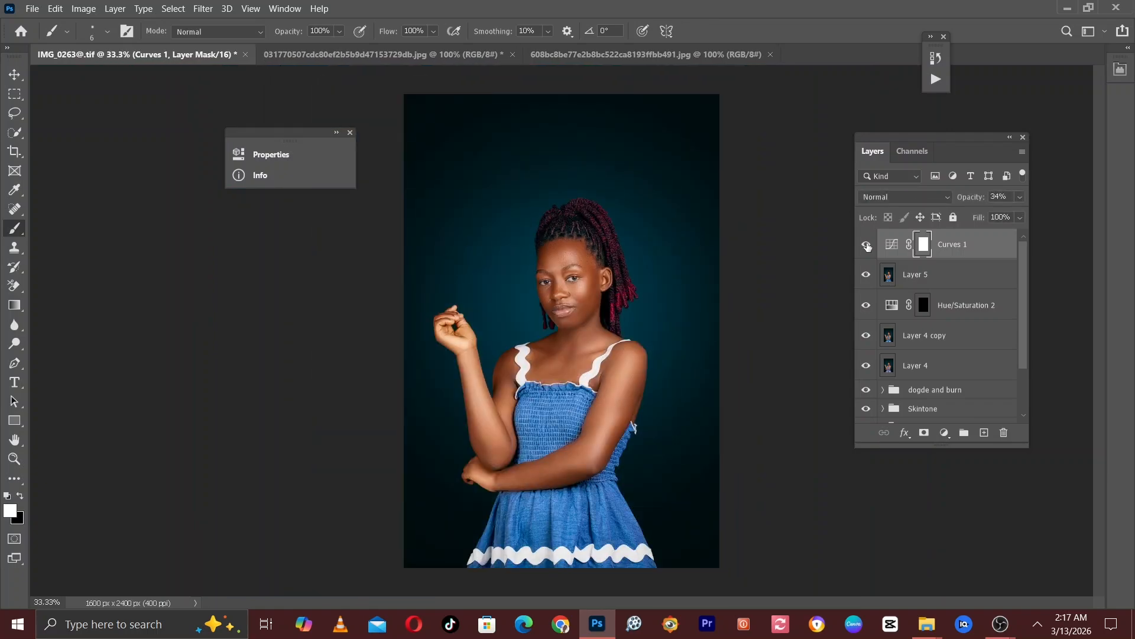
pyautogui.hotkey('ctrl', '+')
pyautogui.click(867, 245)
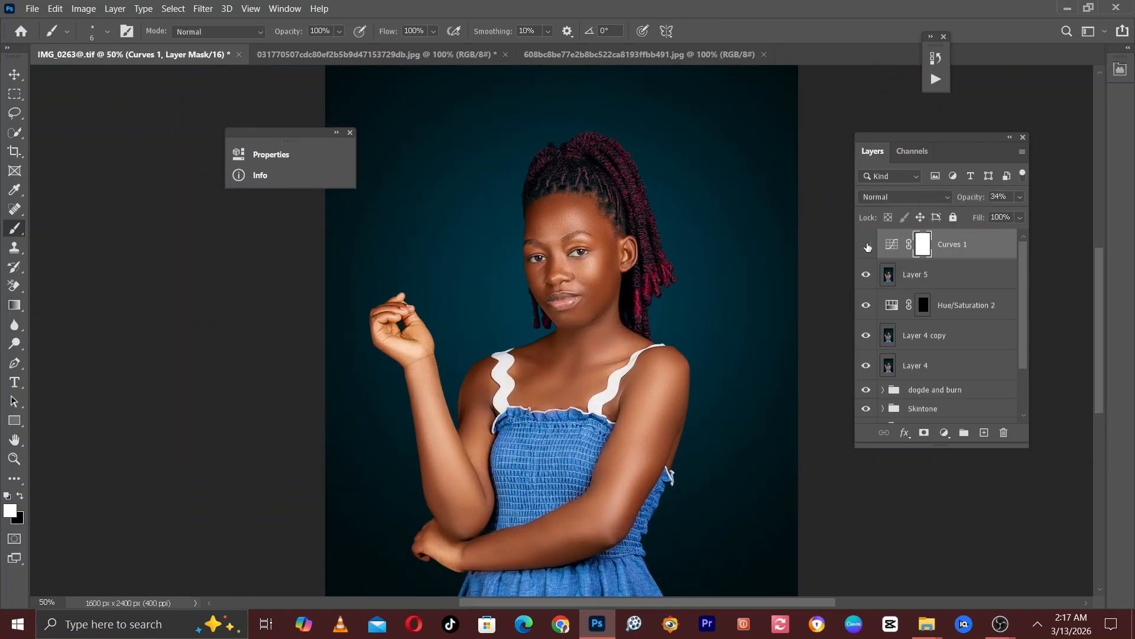
pyautogui.click(867, 244)
pyautogui.hotkey('ctrl', '+')
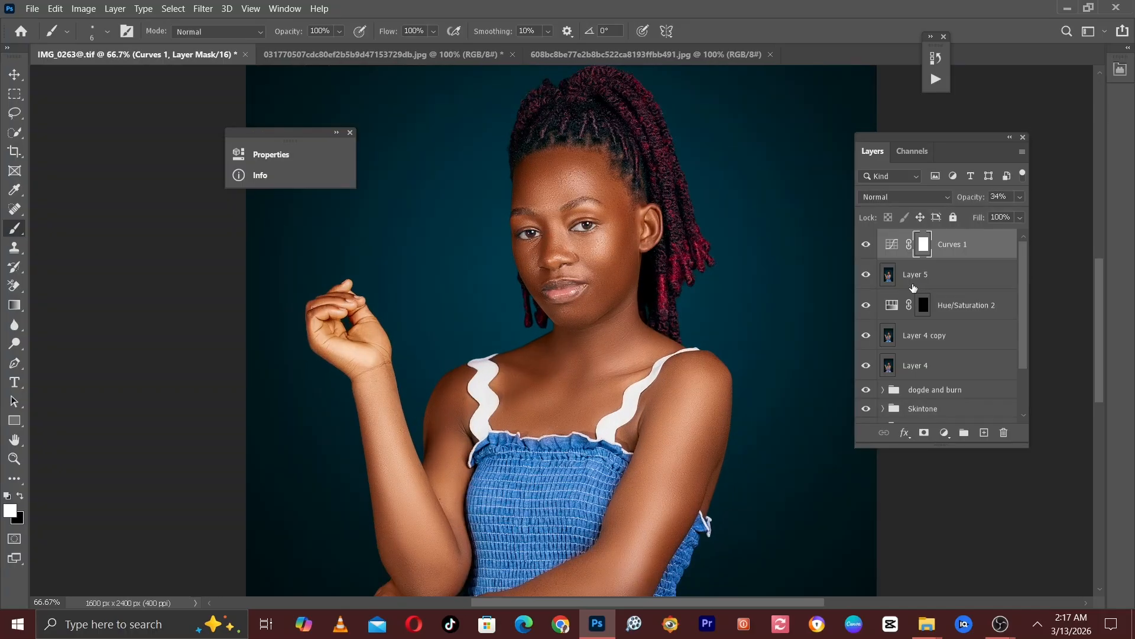
pyautogui.hotkey('ctrl', '+')
pyautogui.hotkey('ctrl', '-')
# - Add a Black & White adjustment layer above the Curves layer and set its blend mode to Multiply
pyautogui.click(943, 436)
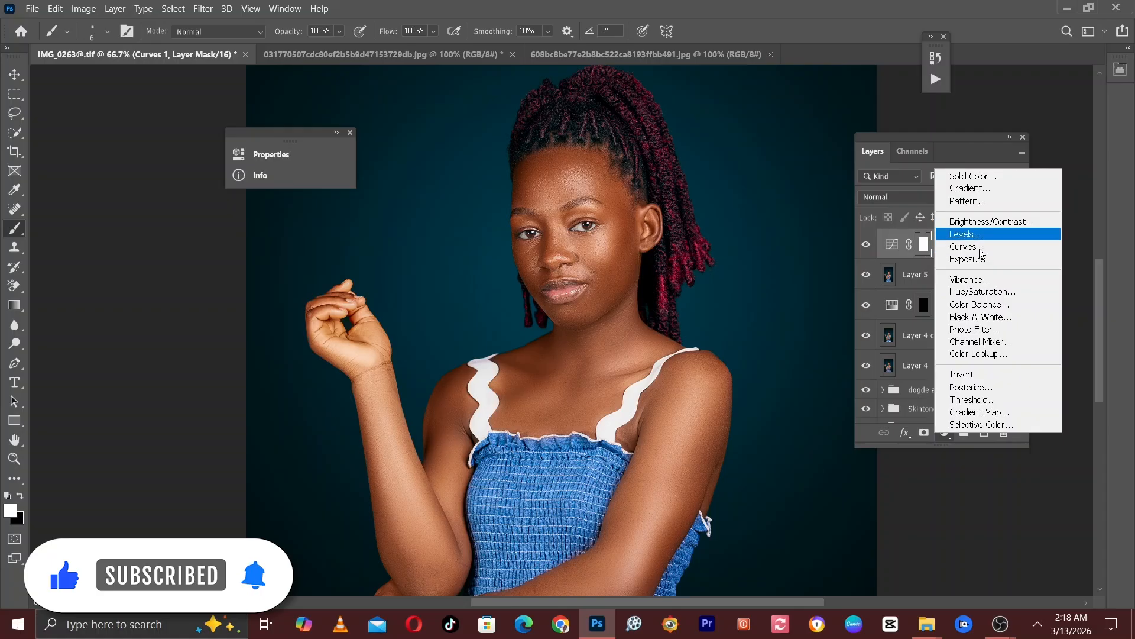
pyautogui.click(983, 322)
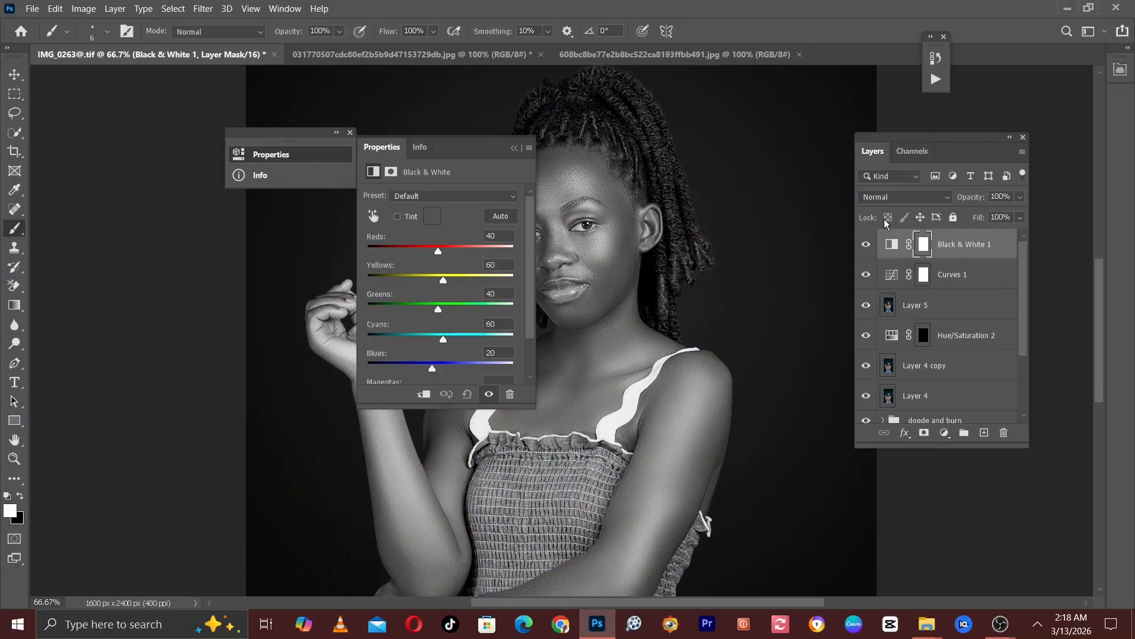
pyautogui.click(870, 198)
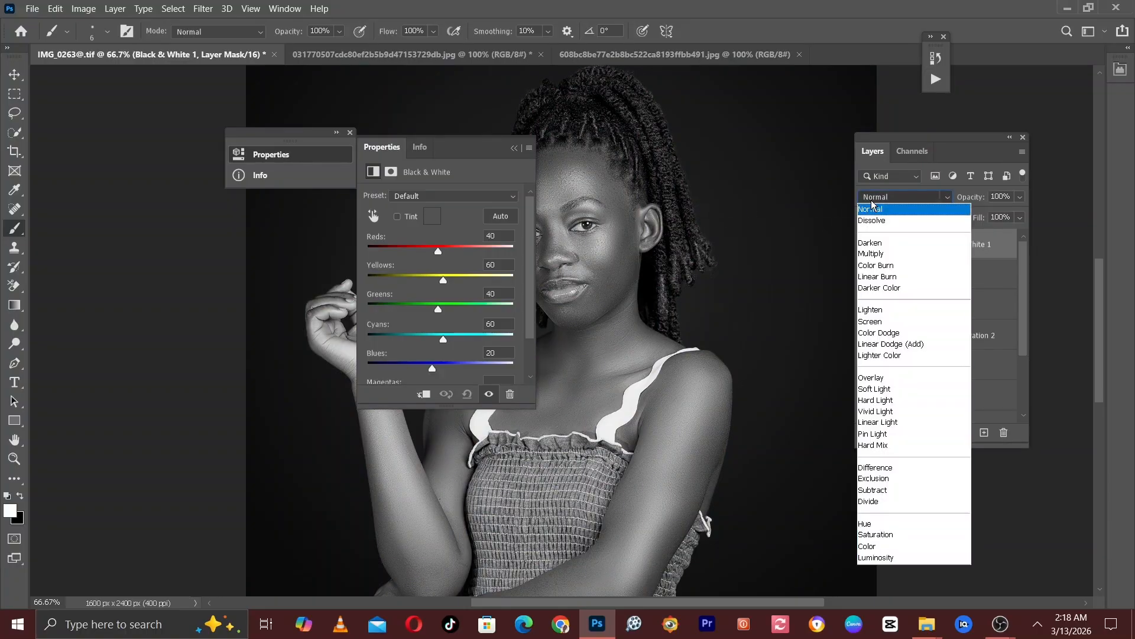
pyautogui.click(871, 253)
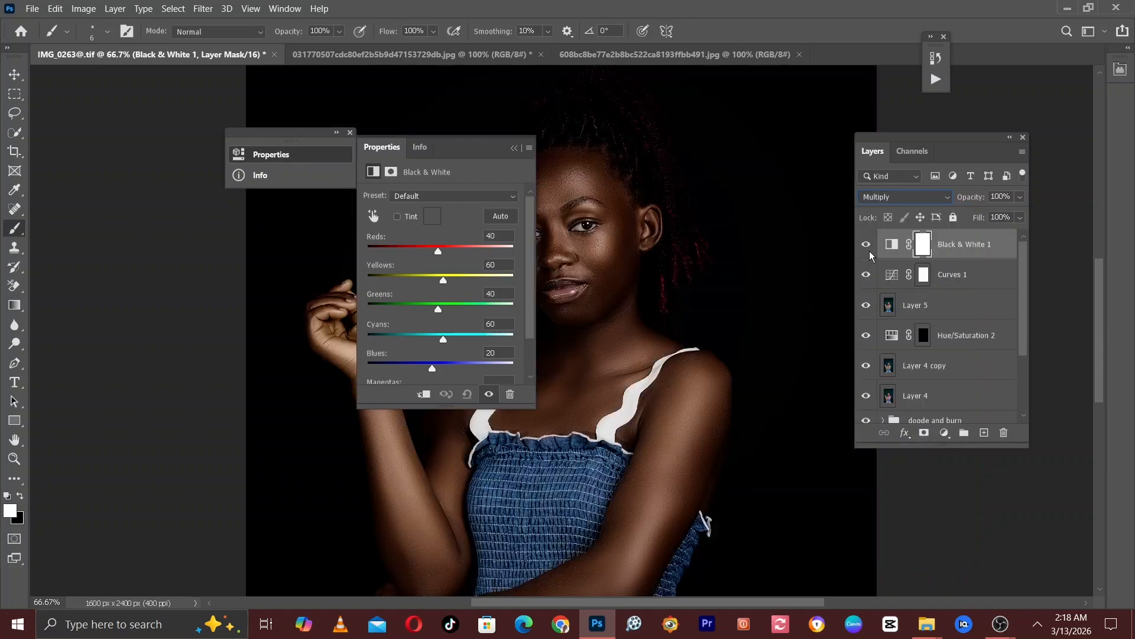
pyautogui.click(514, 148)
# - Lower the Black & White layer's opacity to 9% and hide the layer to inspect the portrait without it
pyautogui.click(1020, 196)
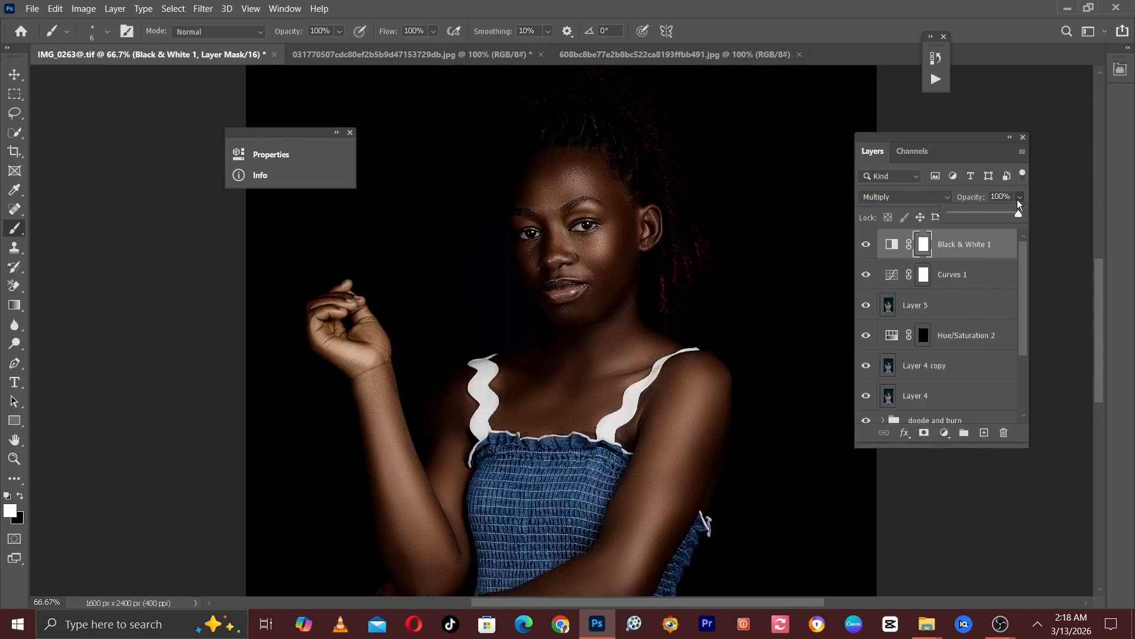
pyautogui.moveTo(1018, 213); pyautogui.dragTo(959, 221)
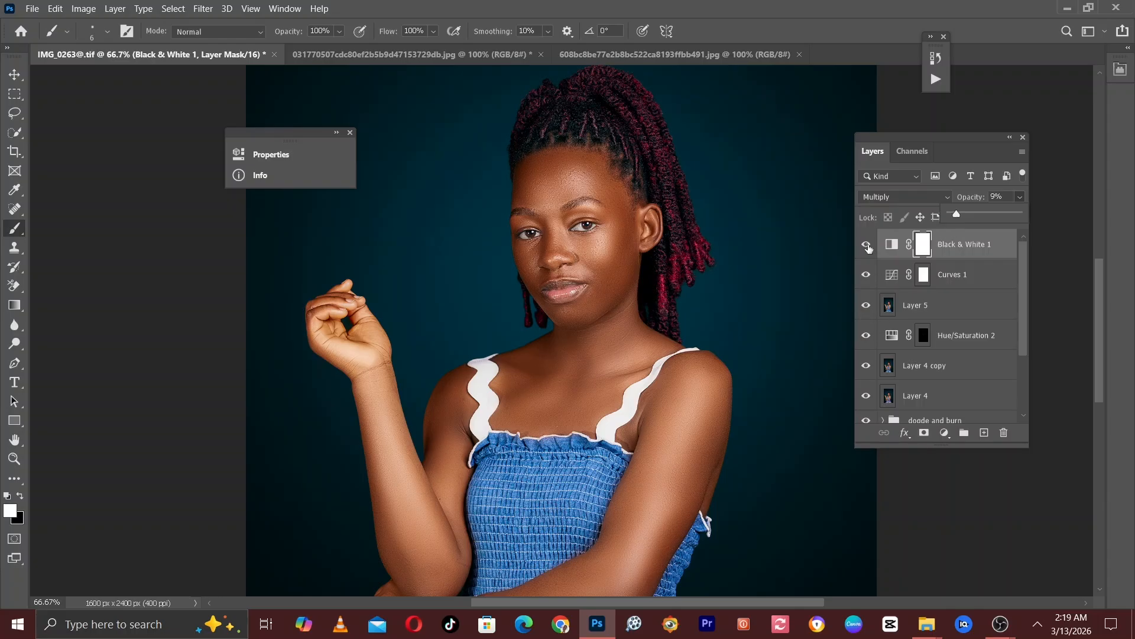
pyautogui.click(867, 246)
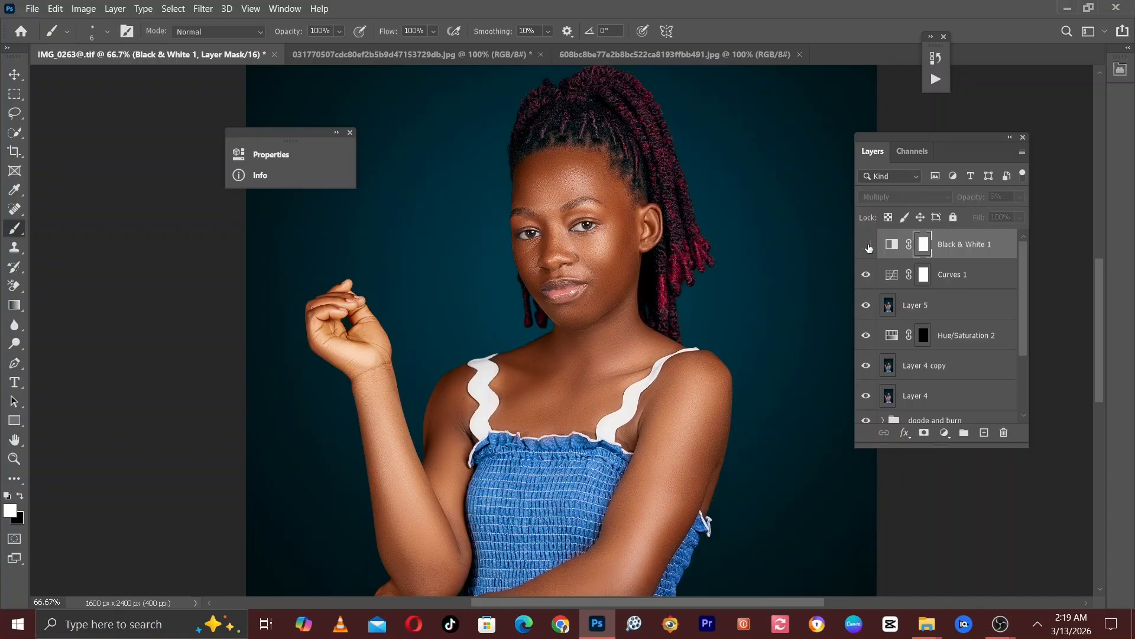
pyautogui.scroll(3, 616, 314)
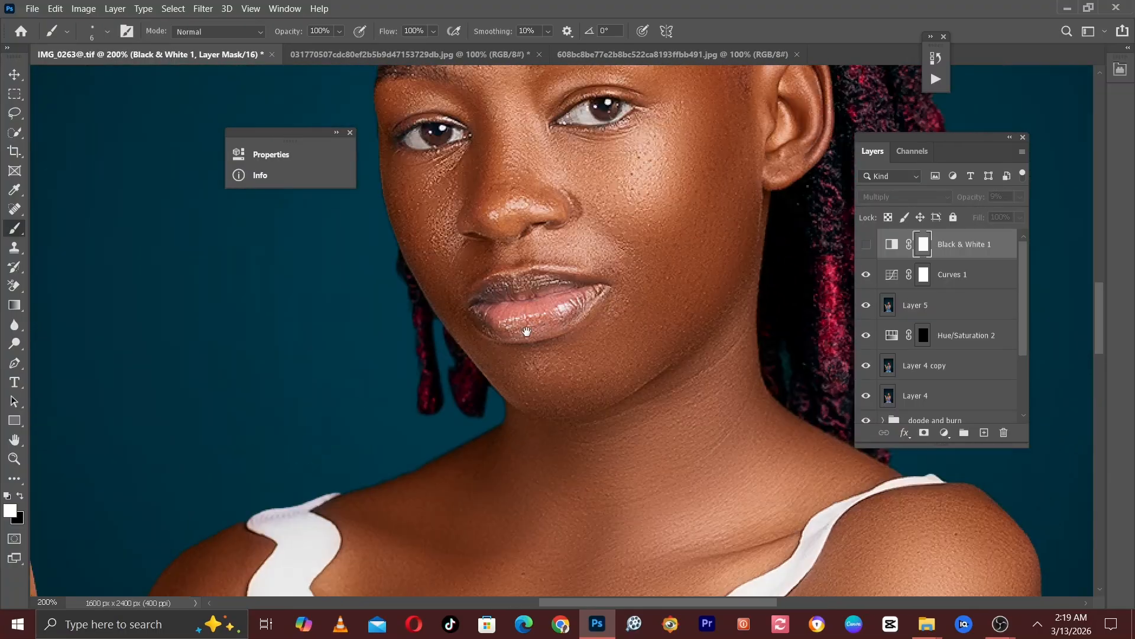
pyautogui.scroll(-3, 616, 314)
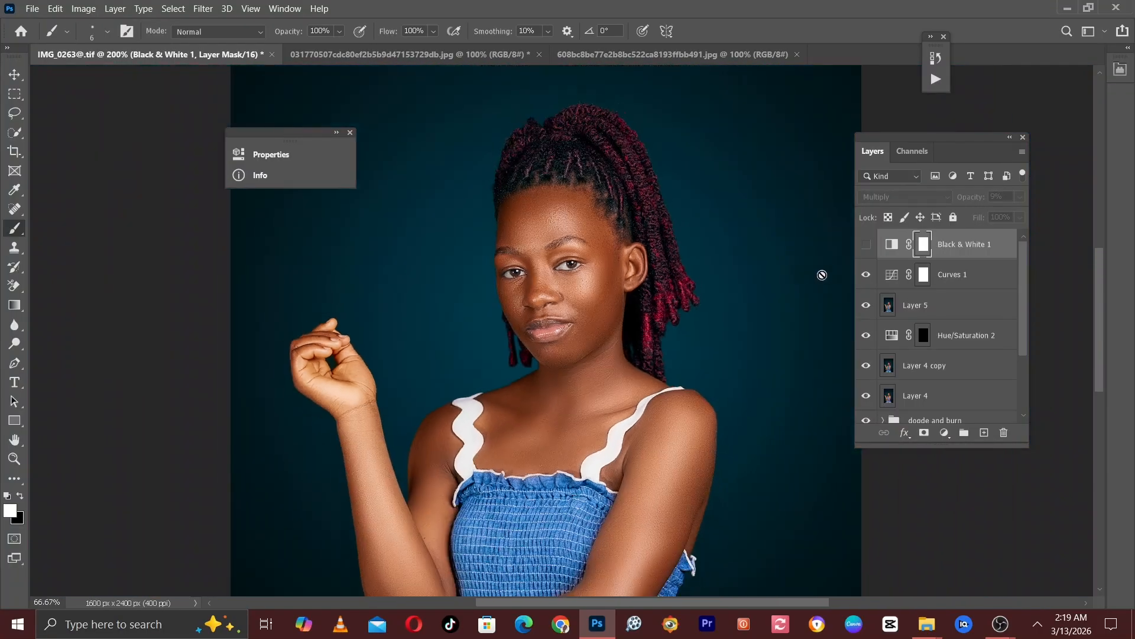
# - Compare the portrait with the Black & White layer shown and hidden, leaving the layer visible
pyautogui.click(867, 244)
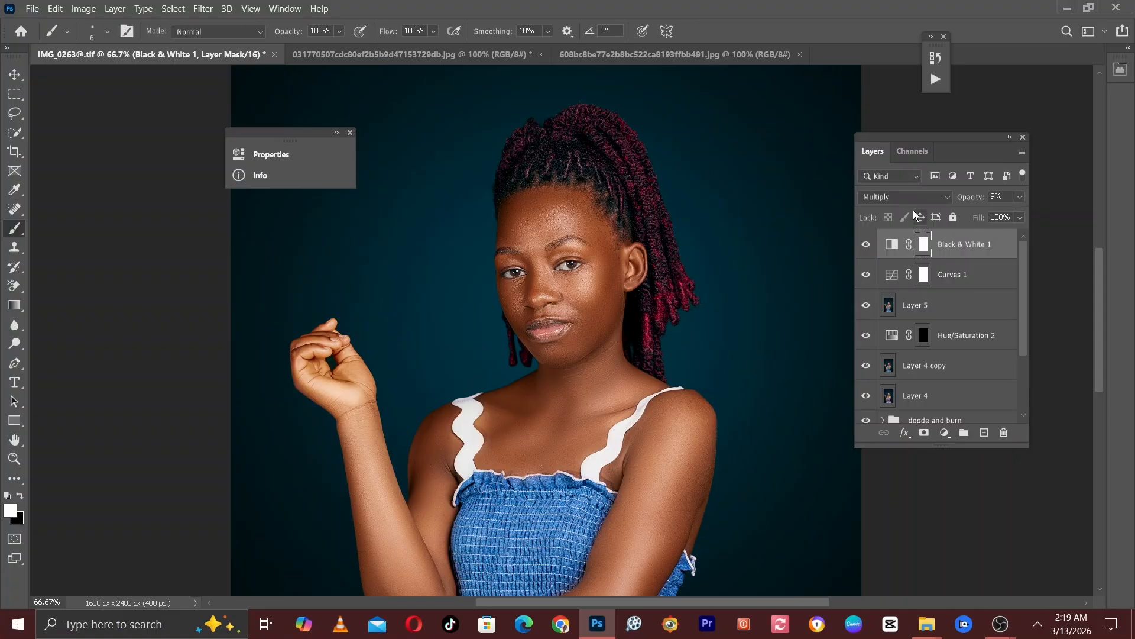
pyautogui.click(865, 245)
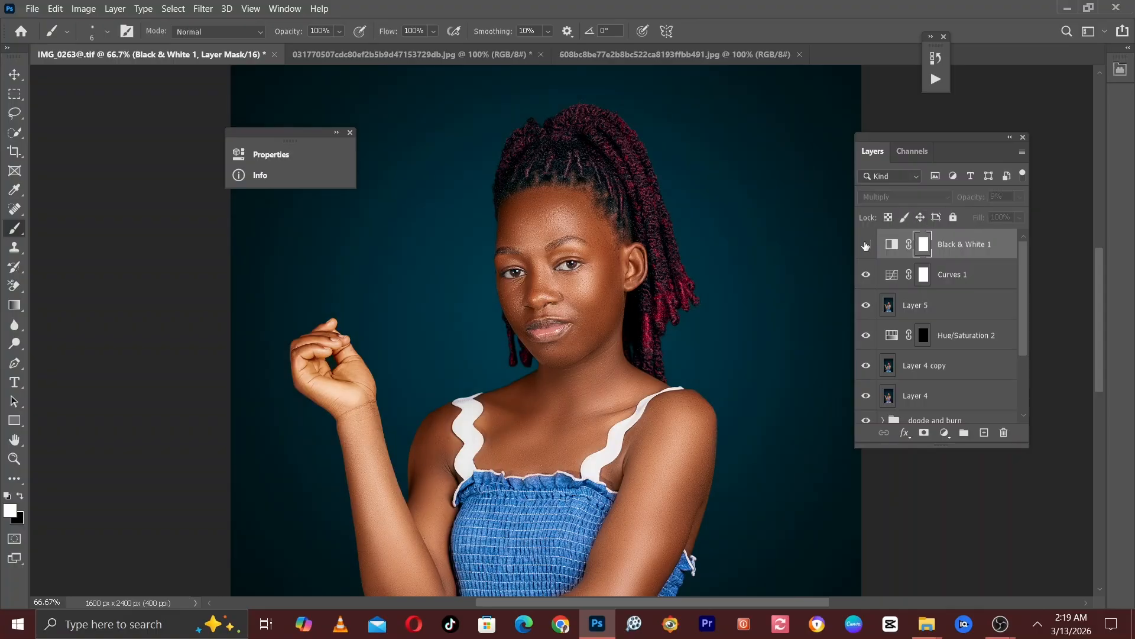
pyautogui.click(866, 246)
pyautogui.hotkey('ctrl', '-')
pyautogui.hotkey('ctrl', '-')
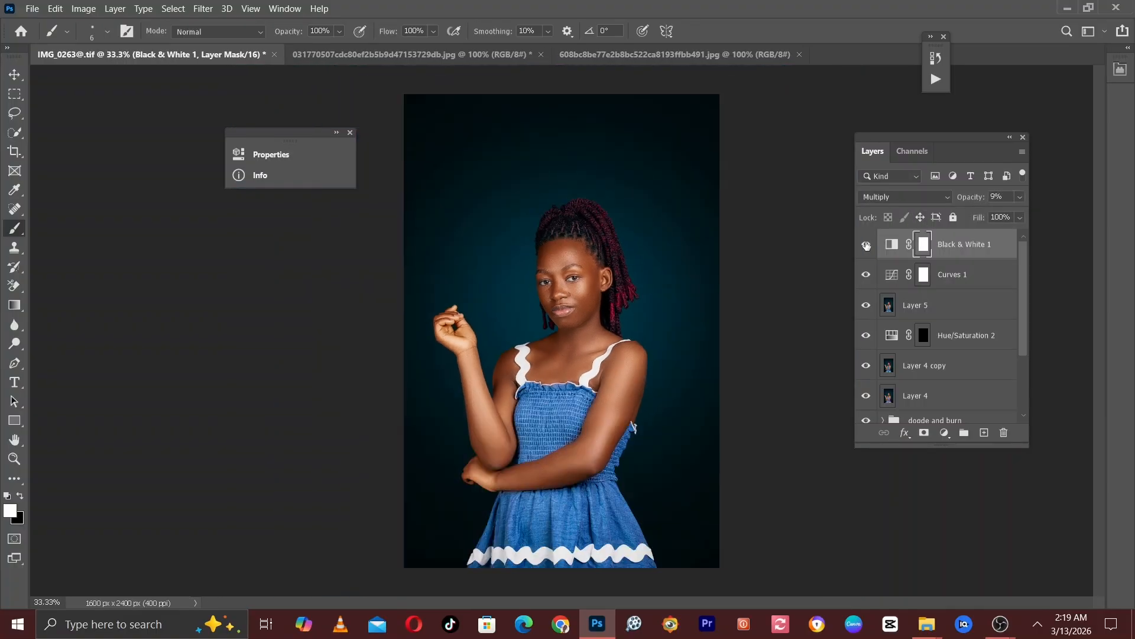
# - Lower the Black & White layer's opacity to 5% and check the full portrait with the layer hidden and shown
pyautogui.click(1020, 196)
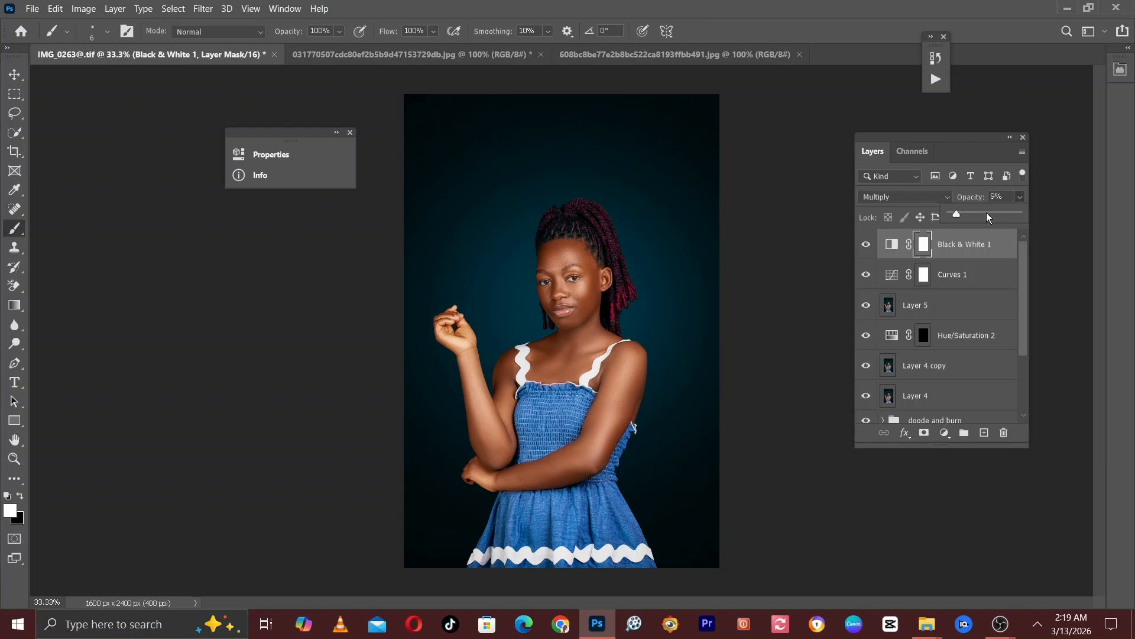
pyautogui.moveTo(959, 215); pyautogui.dragTo(956, 217)
pyautogui.click(865, 246)
pyautogui.click(865, 246)
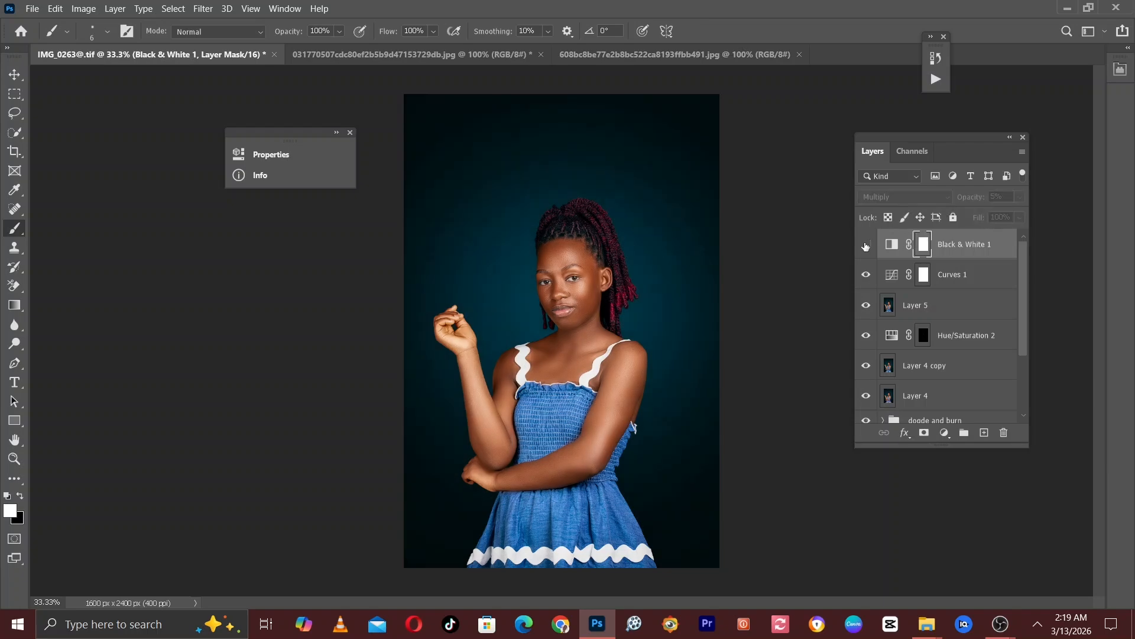
pyautogui.click(865, 246)
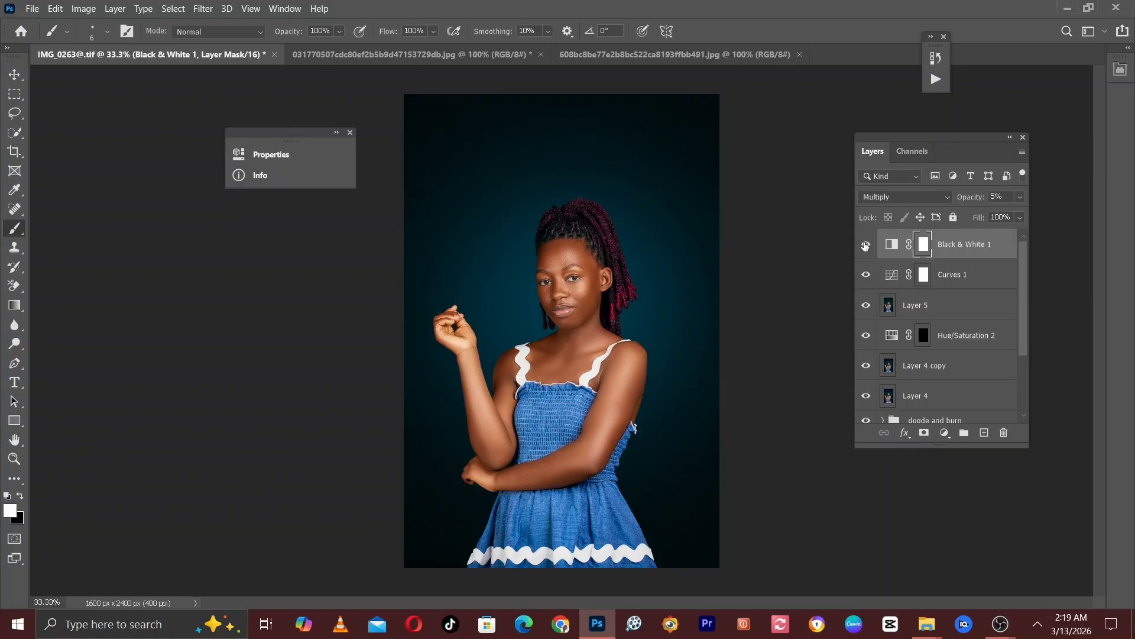
# - Group all layers and groups above the Background, from the Black & White layer down to Balancing light
pyautogui.hotkey('ctrl', '-')
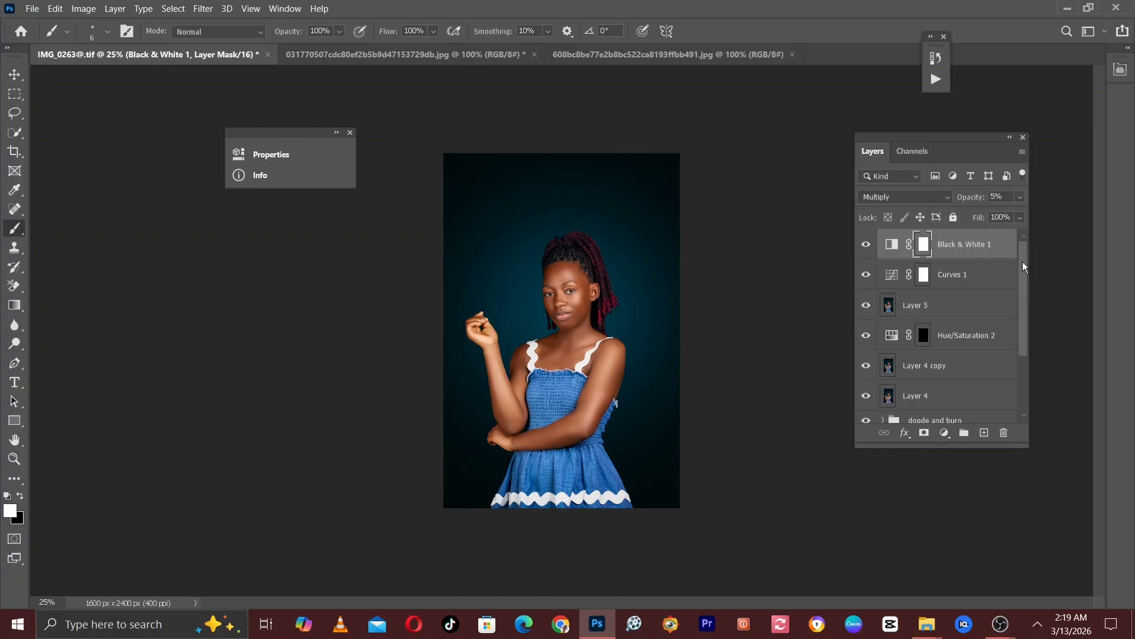
pyautogui.moveTo(1023, 264); pyautogui.dragTo(1021, 336)
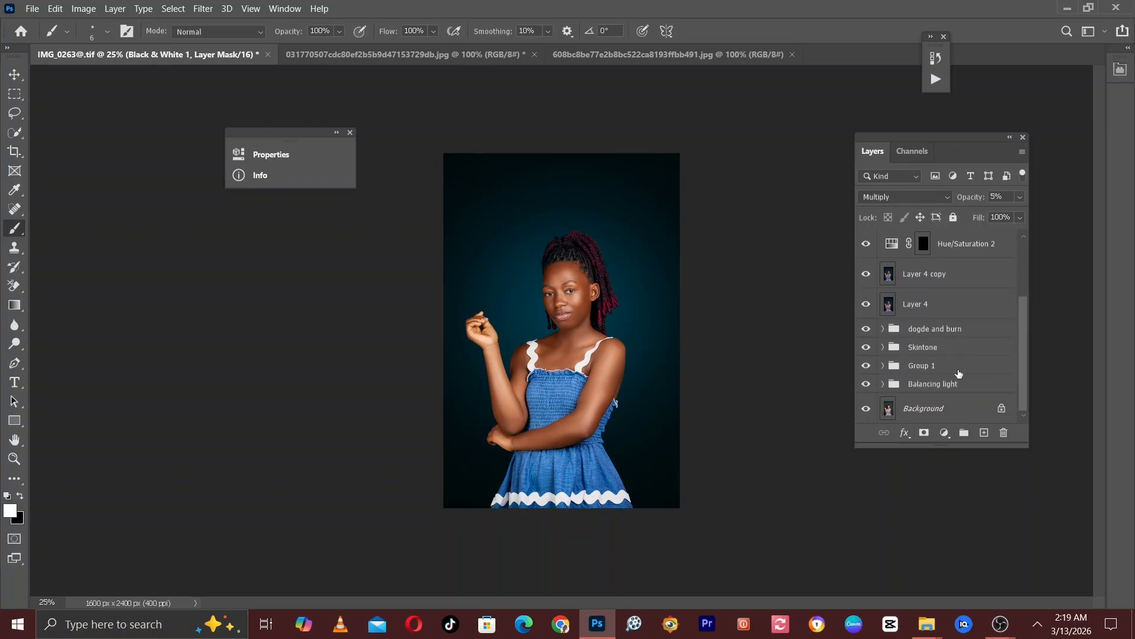
pyautogui.keyDown('shift'); pyautogui.click(943, 388); pyautogui.keyUp('shift')
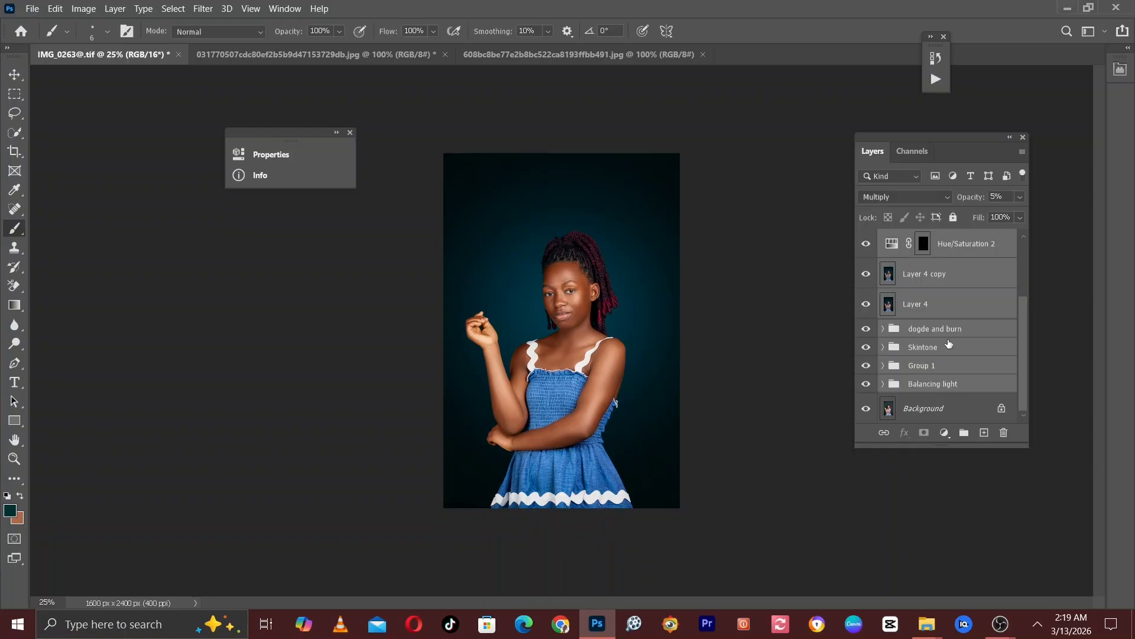
pyautogui.hotkey('ctrl', 'g')
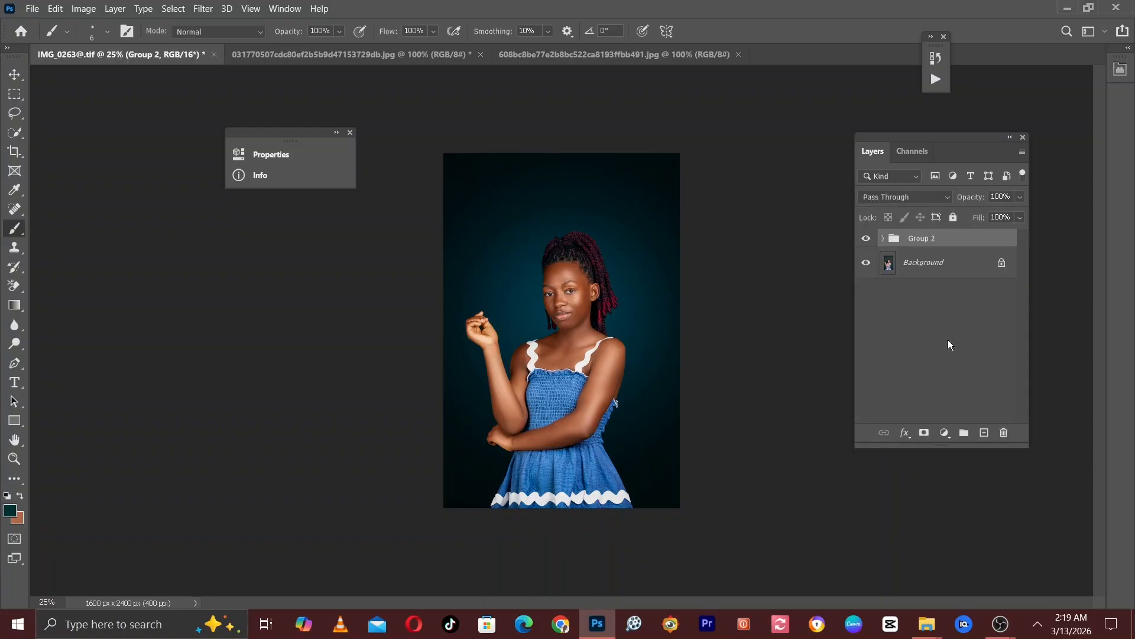
# - Compare the full portrait before and after retouching by hiding and showing the new group
pyautogui.hotkey('ctrl', '+')
pyautogui.hotkey('ctrl', '+')
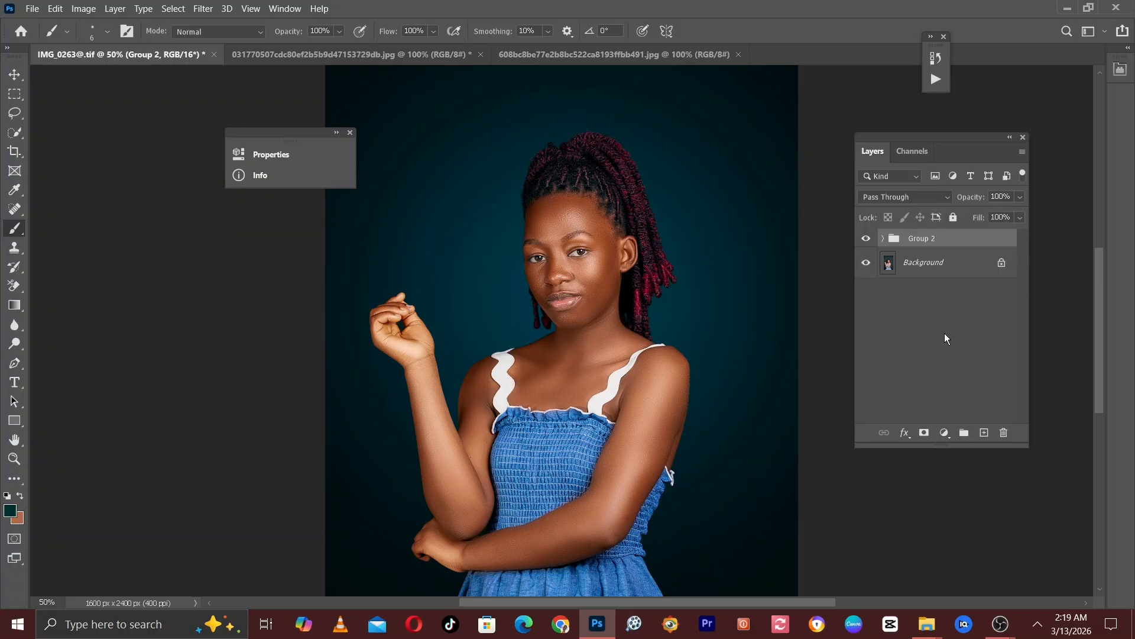
pyautogui.hotkey('ctrl', '-')
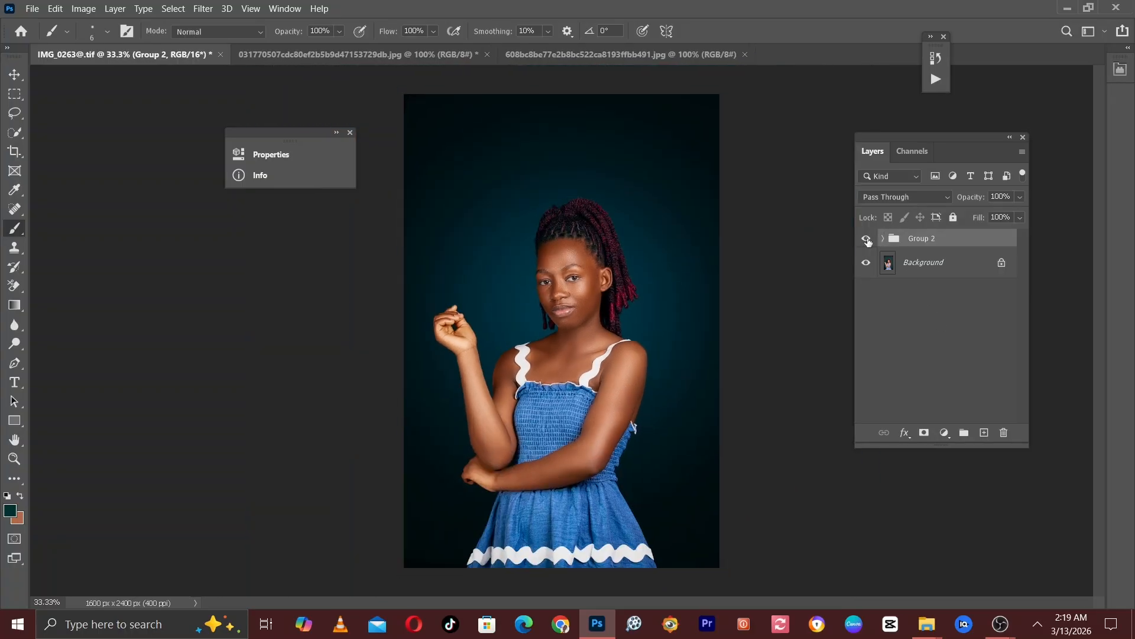
pyautogui.click(866, 239)
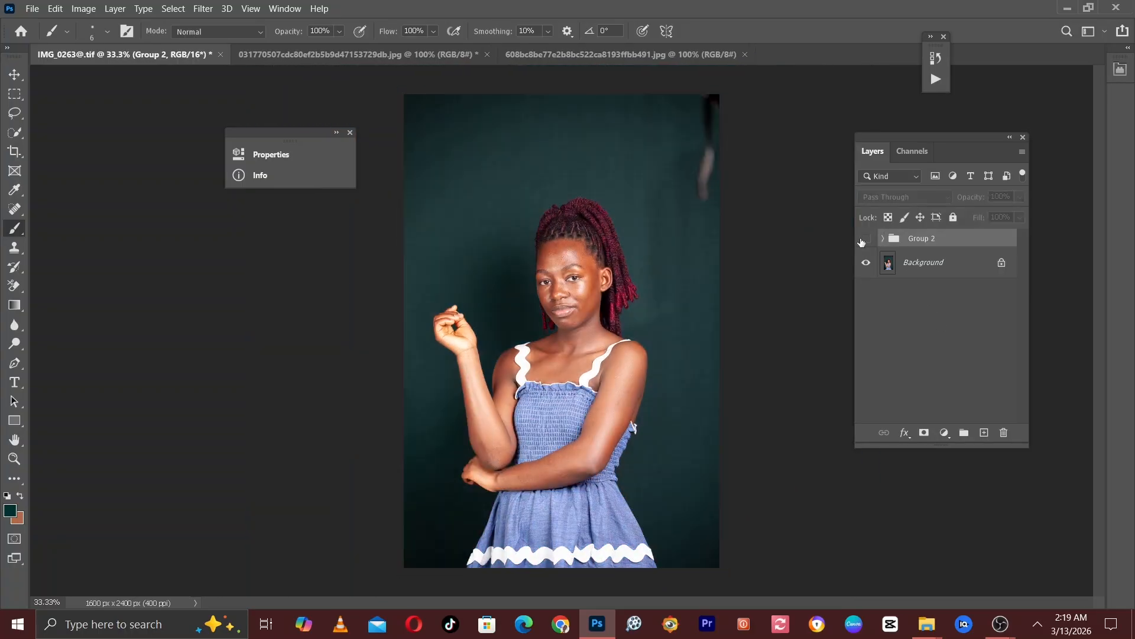
pyautogui.click(863, 239)
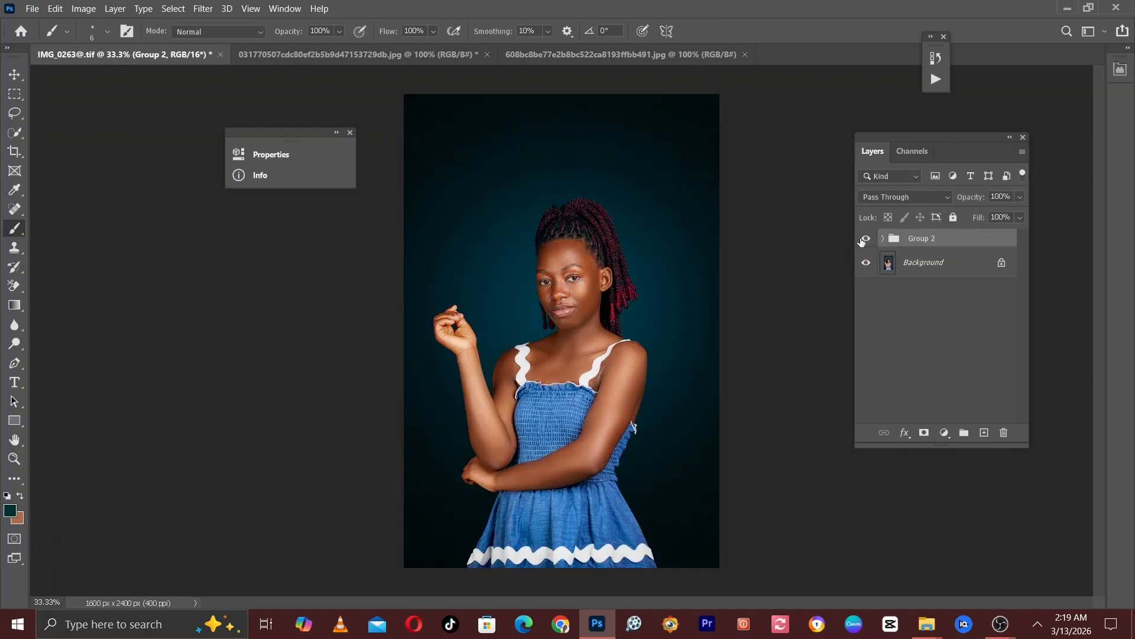
pyautogui.click(865, 239)
pyautogui.click(865, 239)
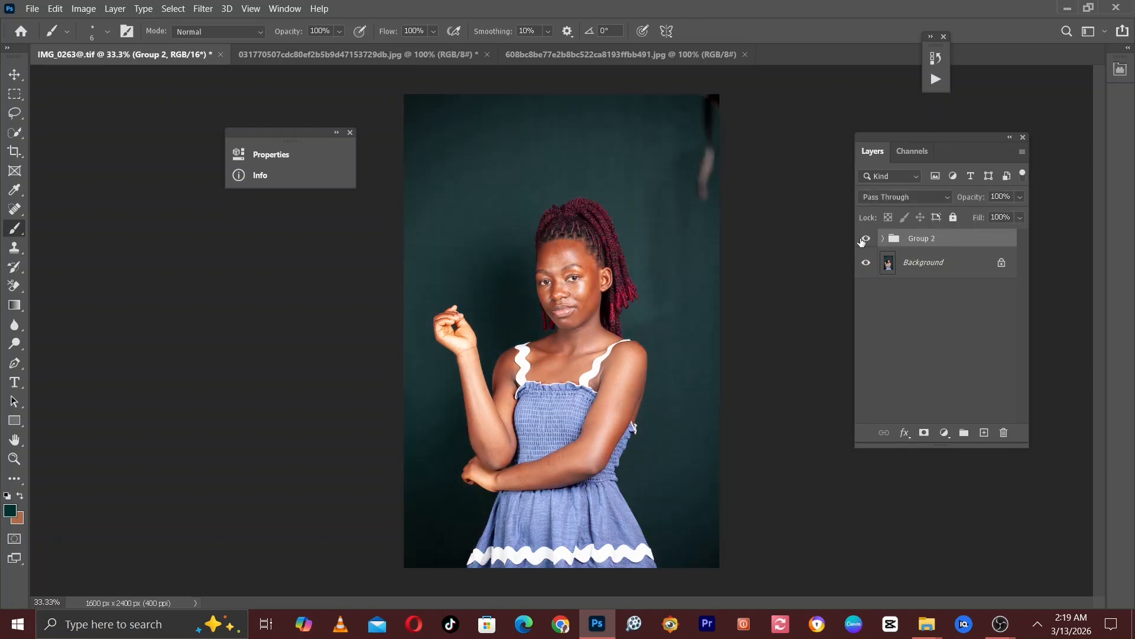
# - Examine the face up close with the retouching group hidden and shown, and finish on the full portrait
pyautogui.hotkey('ctrl', '+')
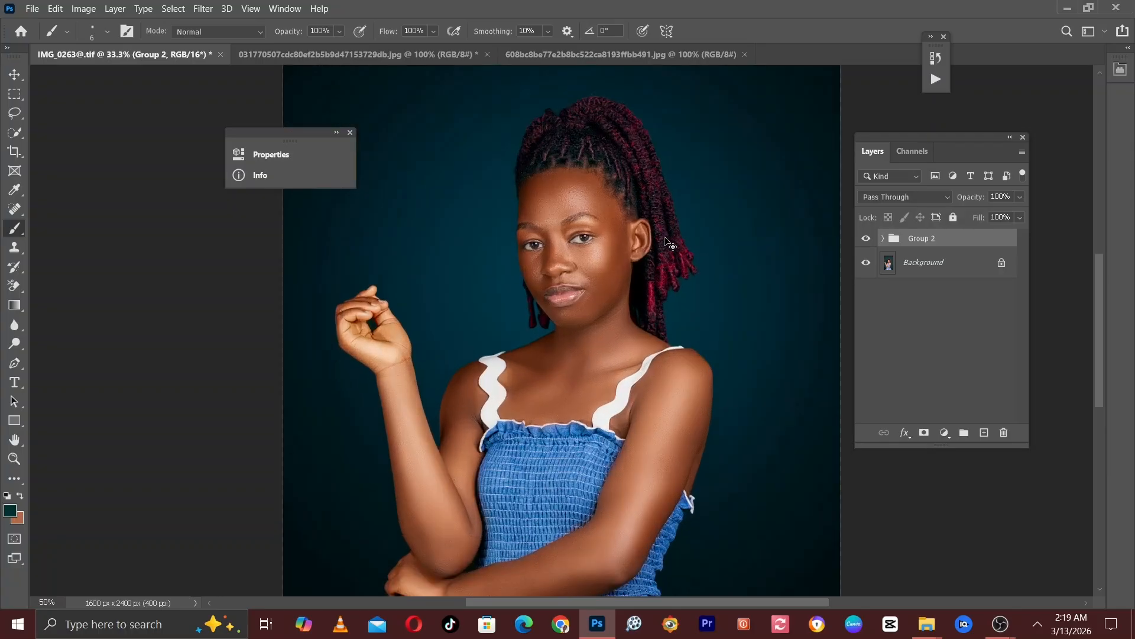
pyautogui.moveTo(657, 240); pyautogui.dragTo(644, 332)
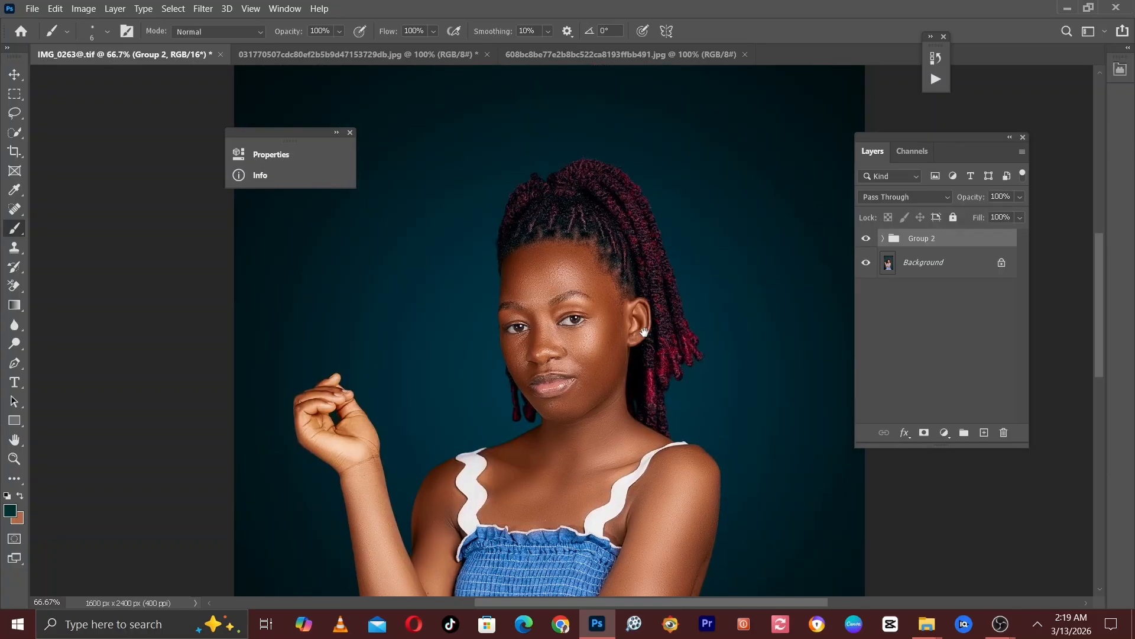
pyautogui.hotkey('ctrl', '+')
pyautogui.hotkey('ctrl', '+')
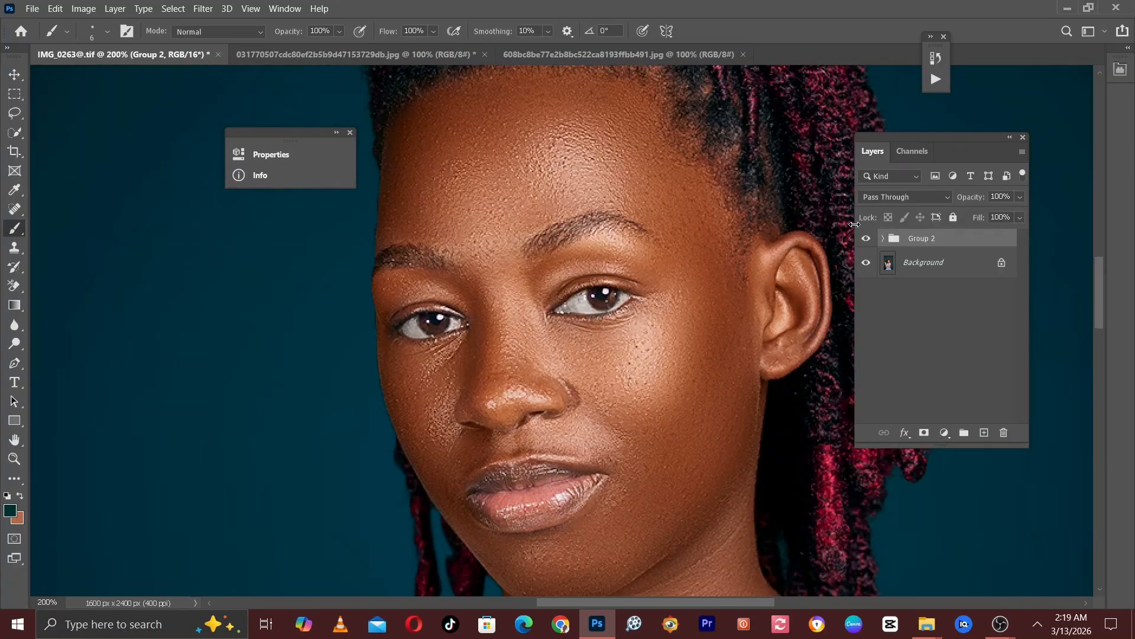
pyautogui.click(866, 239)
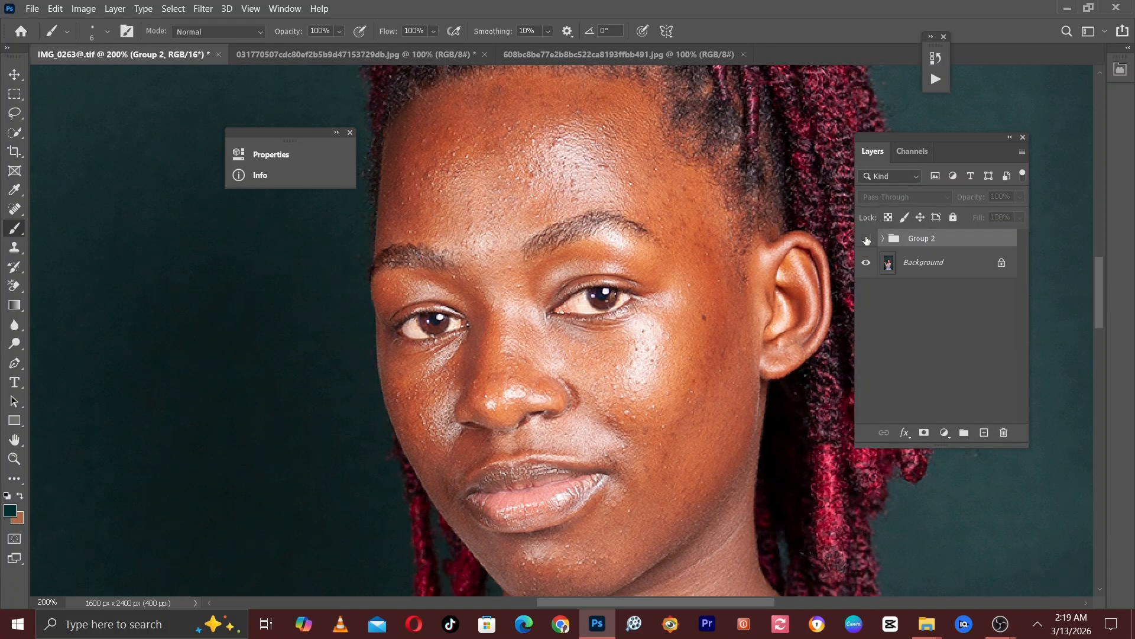
pyautogui.click(867, 239)
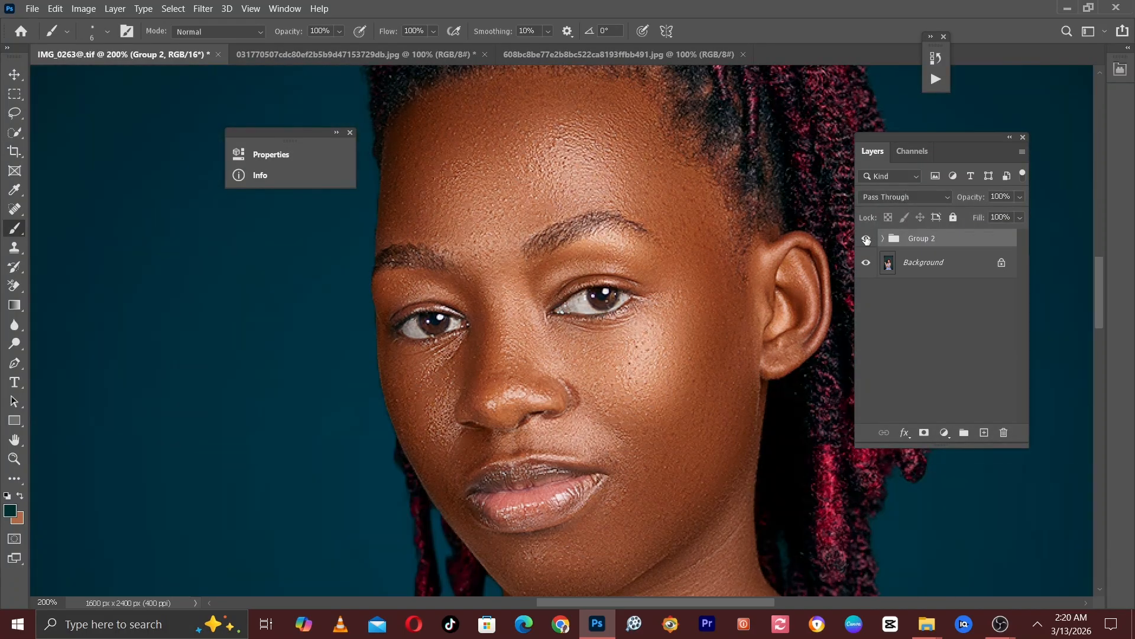
pyautogui.click(866, 239)
pyautogui.click(866, 239)
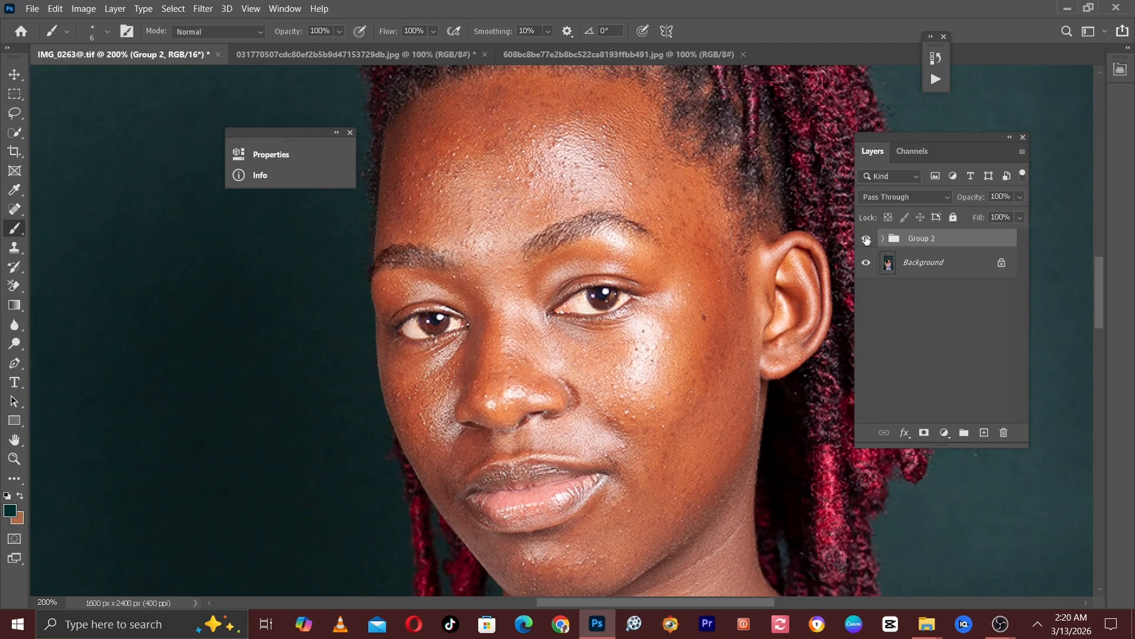
pyautogui.hotkey('ctrl', '-')
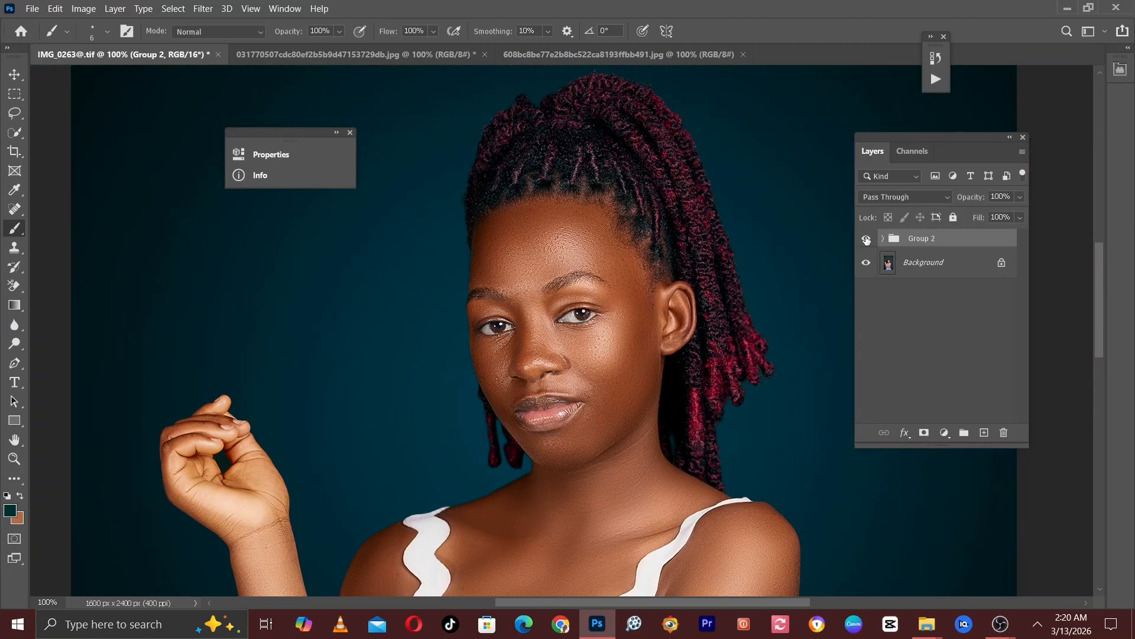
pyautogui.hotkey('ctrl', '-')
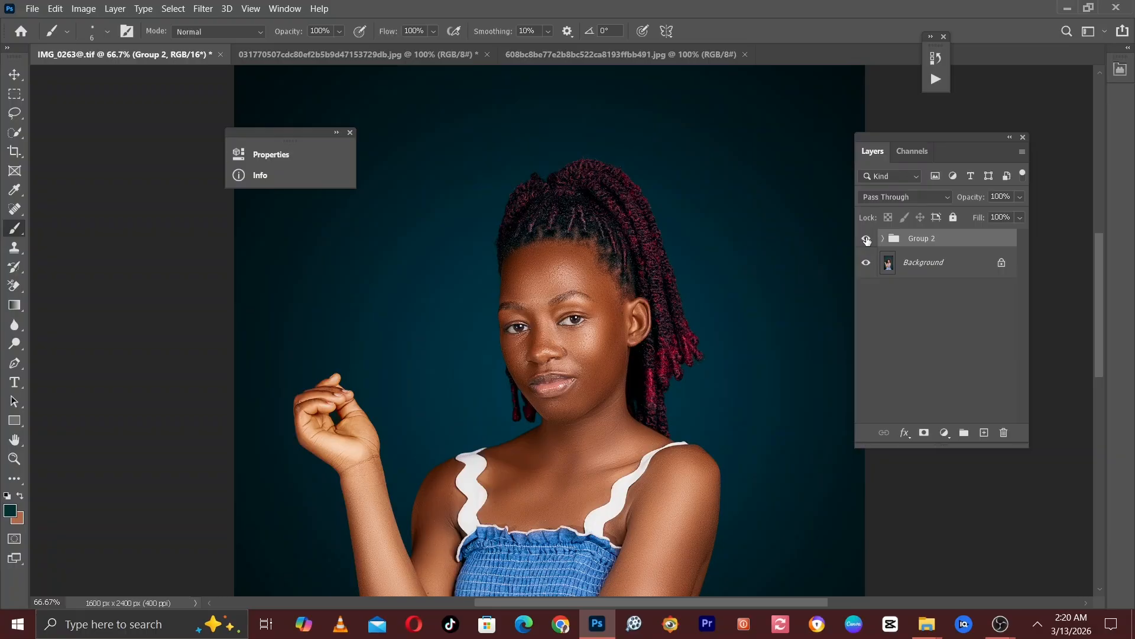
pyautogui.hotkey('ctrl', '-')
pyautogui.hotkey('ctrl', '-')
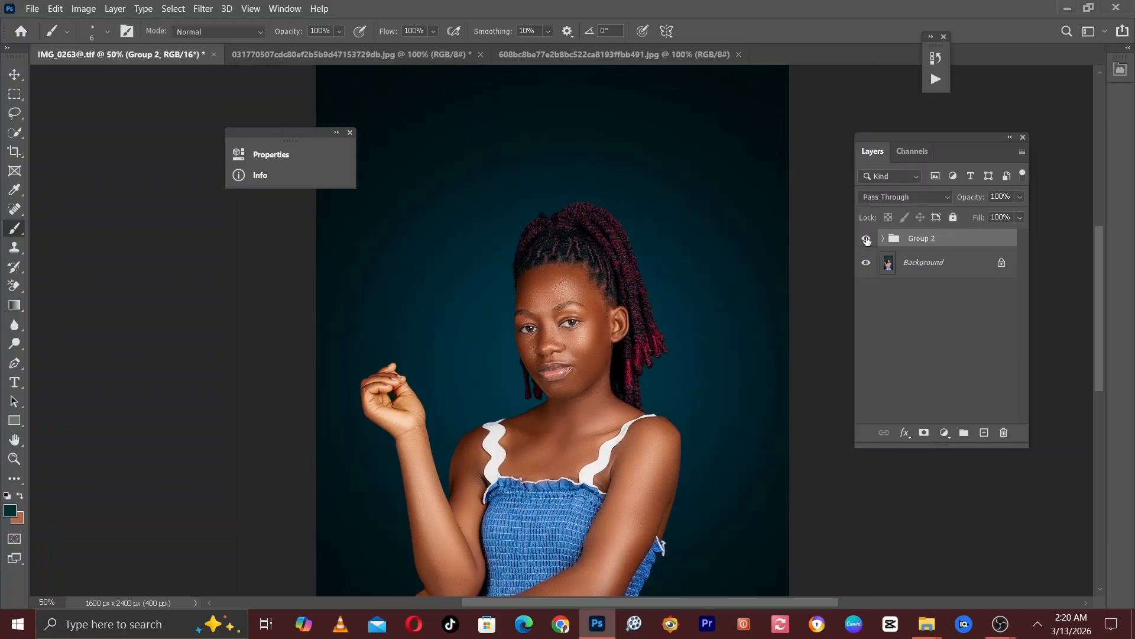
pyautogui.click(994, 627)
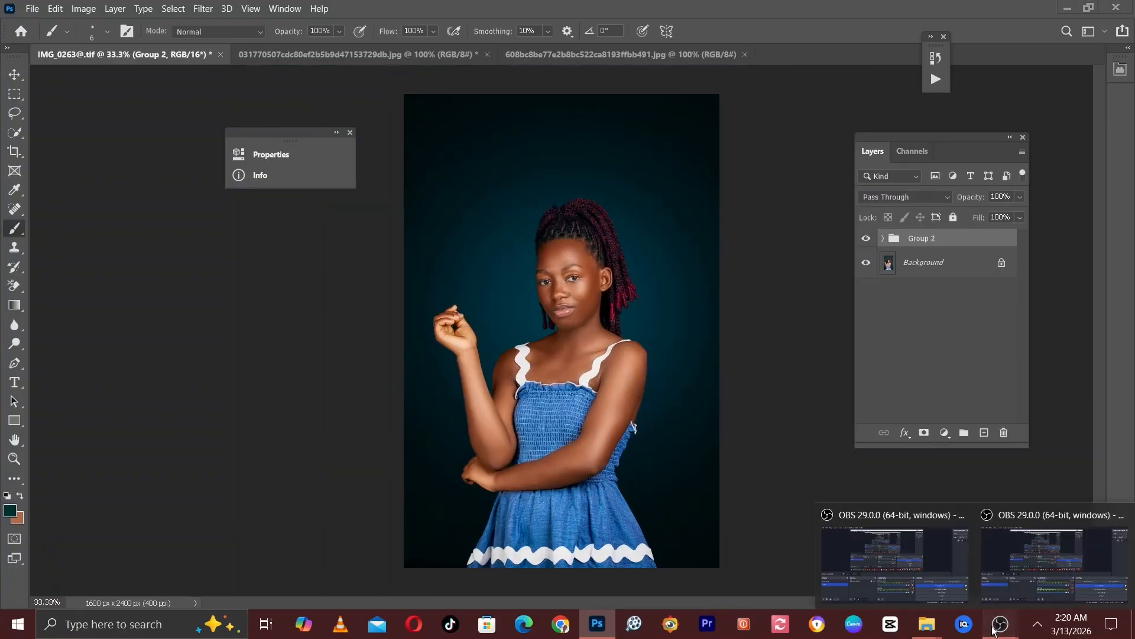